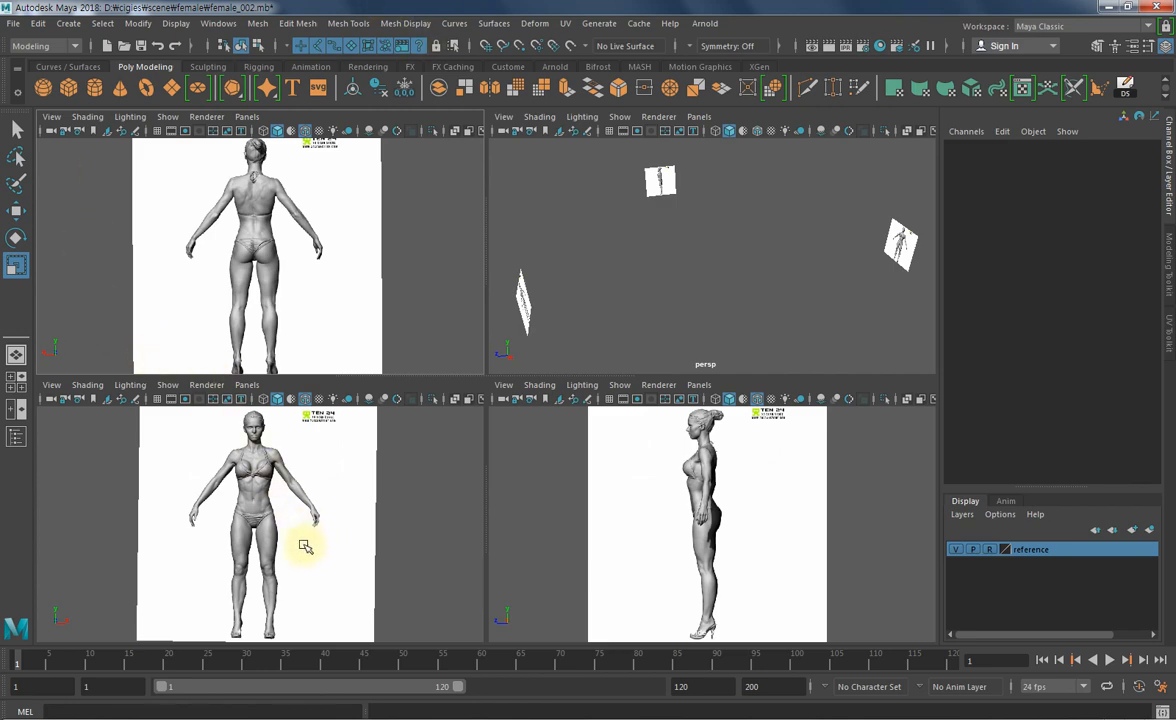
- Create a polygon cube in the front view, enable X-ray display and move it up onto the abdomen, to Translate Y about 1.008
{"action": "key", "text": "space"}
{"action": "right_click_drag", "start_coordinate": [441, 389], "coordinate": [604, 420], "text": "alt"}
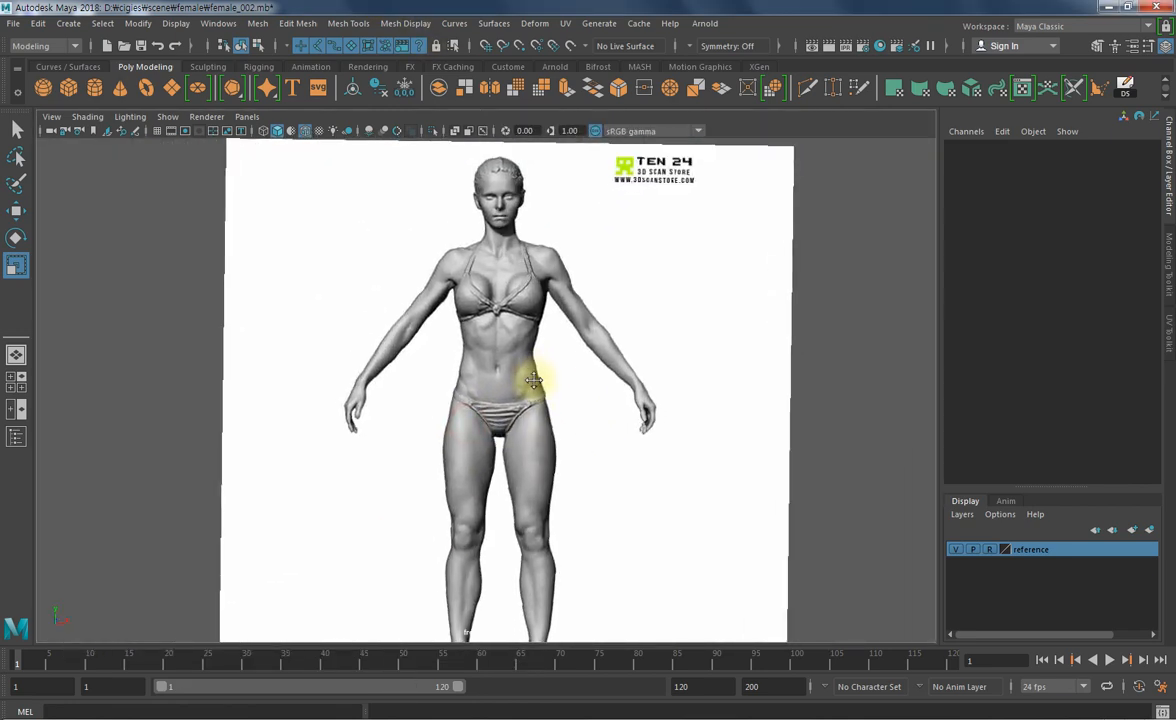
{"action": "left_click", "coordinate": [68, 88]}
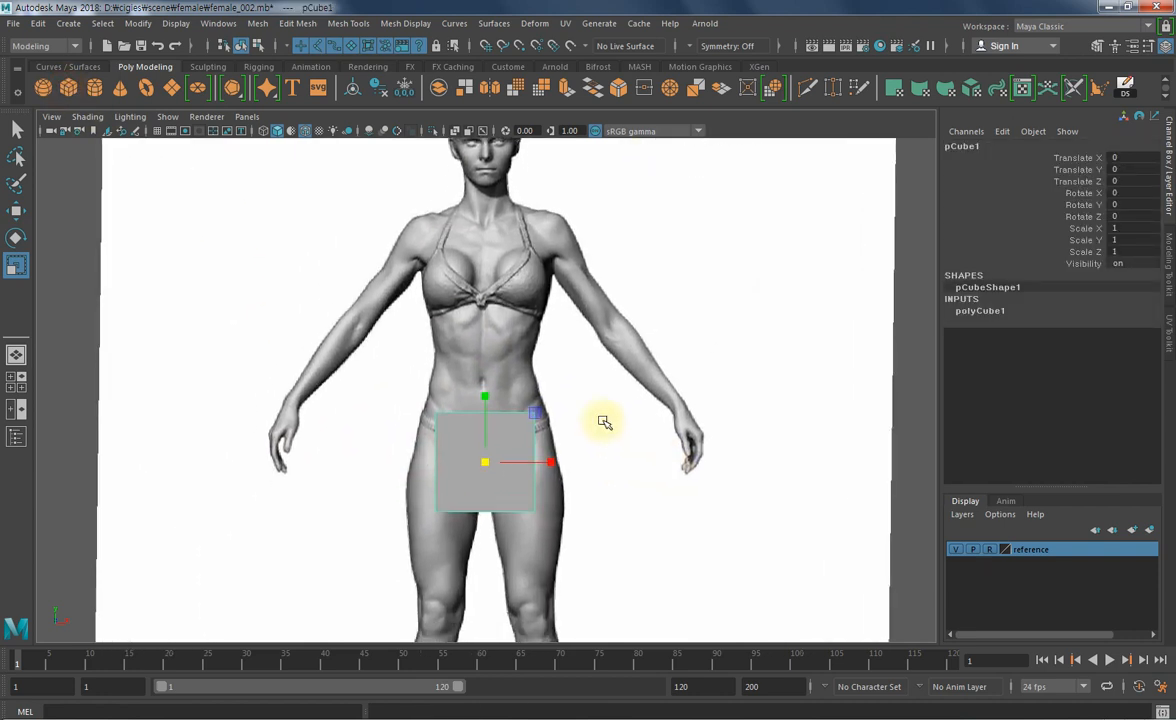
{"action": "left_click", "coordinate": [465, 133]}
{"action": "key", "text": "w"}
{"action": "mouse_move", "coordinate": [491, 399]}
{"action": "left_mouse_down"}
{"action": "mouse_move", "coordinate": [499, 275]}
{"action": "mouse_move", "coordinate": [500, 294]}
{"action": "left_mouse_up"}
- Raise the cube's top vertices to just below the reference figure's collarbones
{"action": "key", "text": "F9"}
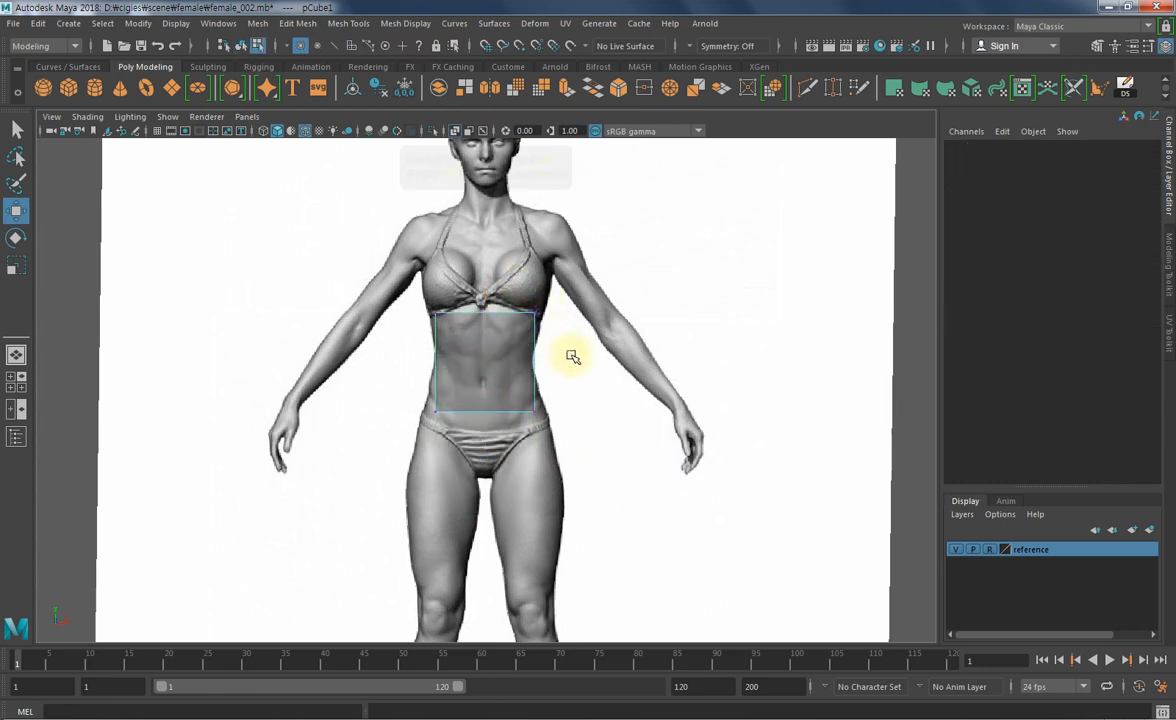
{"action": "left_click_drag", "start_coordinate": [585, 284], "coordinate": [394, 346]}
{"action": "middle_click_drag", "start_coordinate": [463, 362], "coordinate": [486, 475], "text": "alt"}
{"action": "right_click_drag", "start_coordinate": [486, 475], "coordinate": [692, 457], "text": "alt"}
{"action": "middle_click_drag", "start_coordinate": [626, 459], "coordinate": [609, 447], "text": "alt"}
{"action": "left_click_drag", "start_coordinate": [503, 368], "coordinate": [511, 250]}
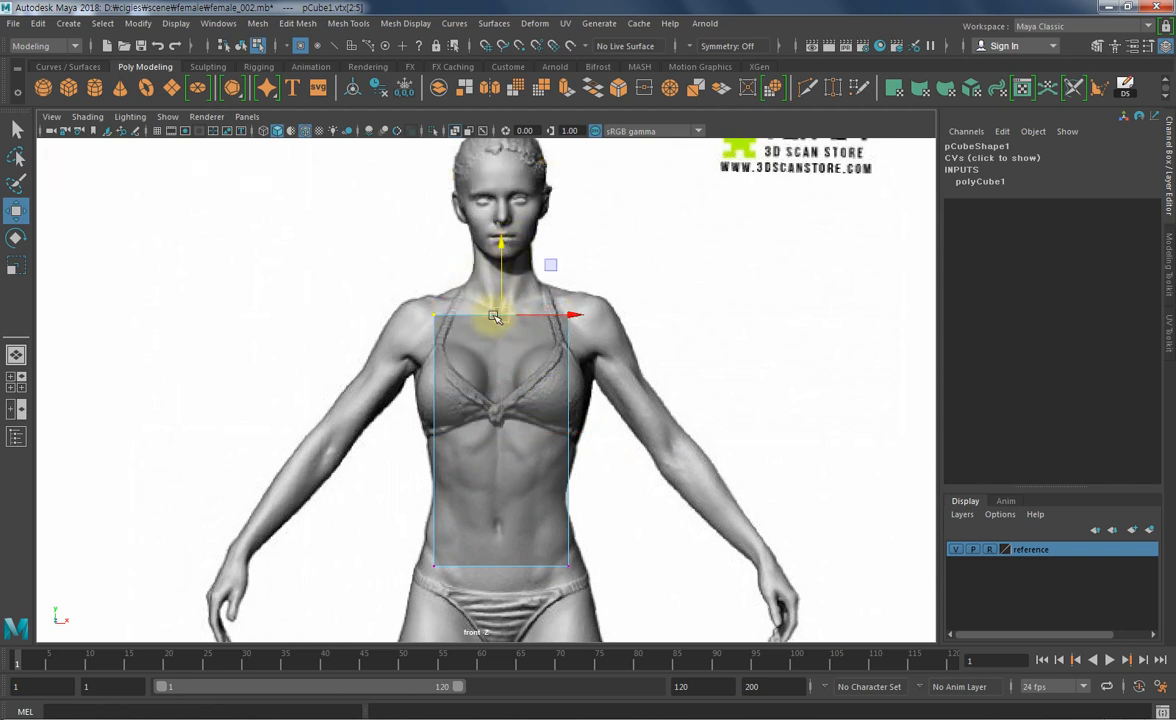
{"action": "left_click_drag", "start_coordinate": [504, 272], "coordinate": [505, 283]}
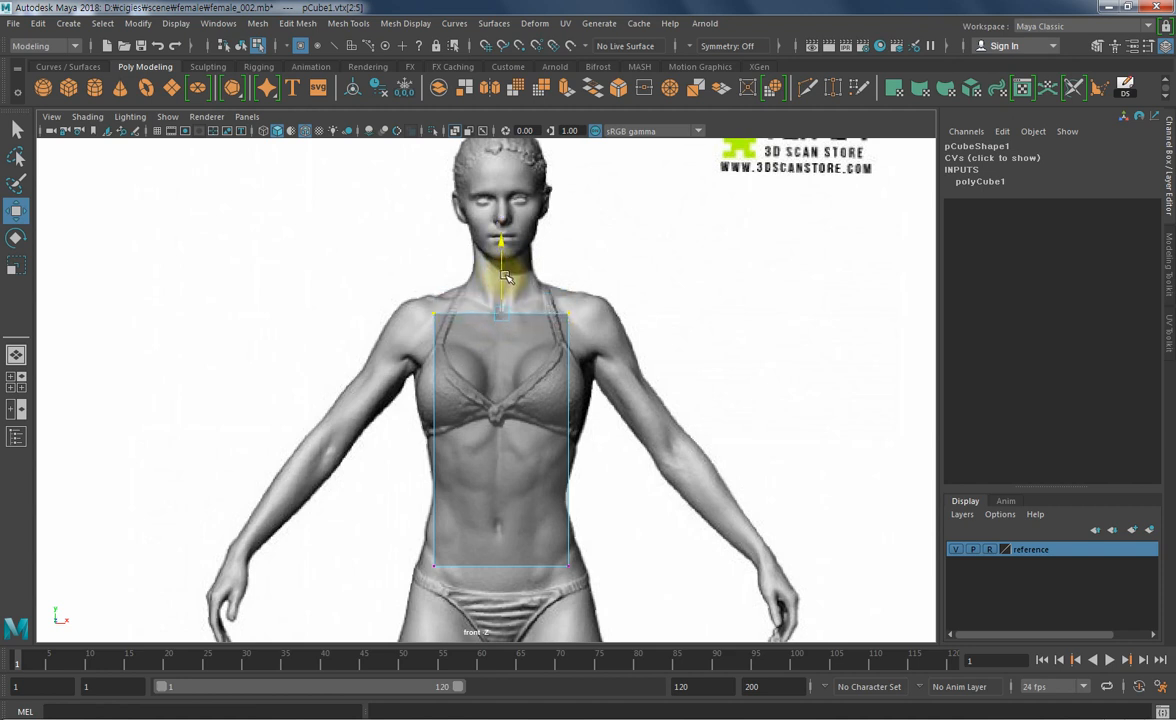
- Lower the cube's bottom vertices to the crotch level of the reference figure
{"action": "middle_click_drag", "start_coordinate": [571, 488], "coordinate": [583, 303], "text": "alt"}
{"action": "left_click_drag", "start_coordinate": [651, 345], "coordinate": [383, 425]}
{"action": "left_click_drag", "start_coordinate": [516, 322], "coordinate": [515, 398]}
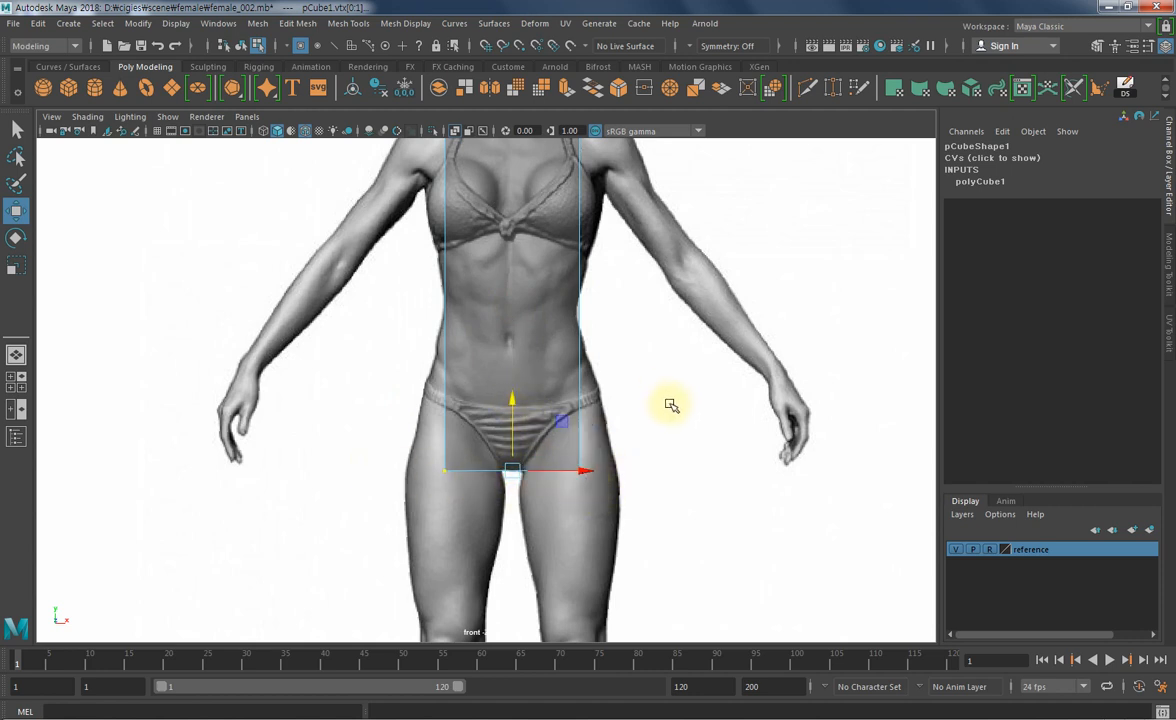
{"action": "key", "text": "F9"}
{"action": "left_click", "coordinate": [684, 433]}
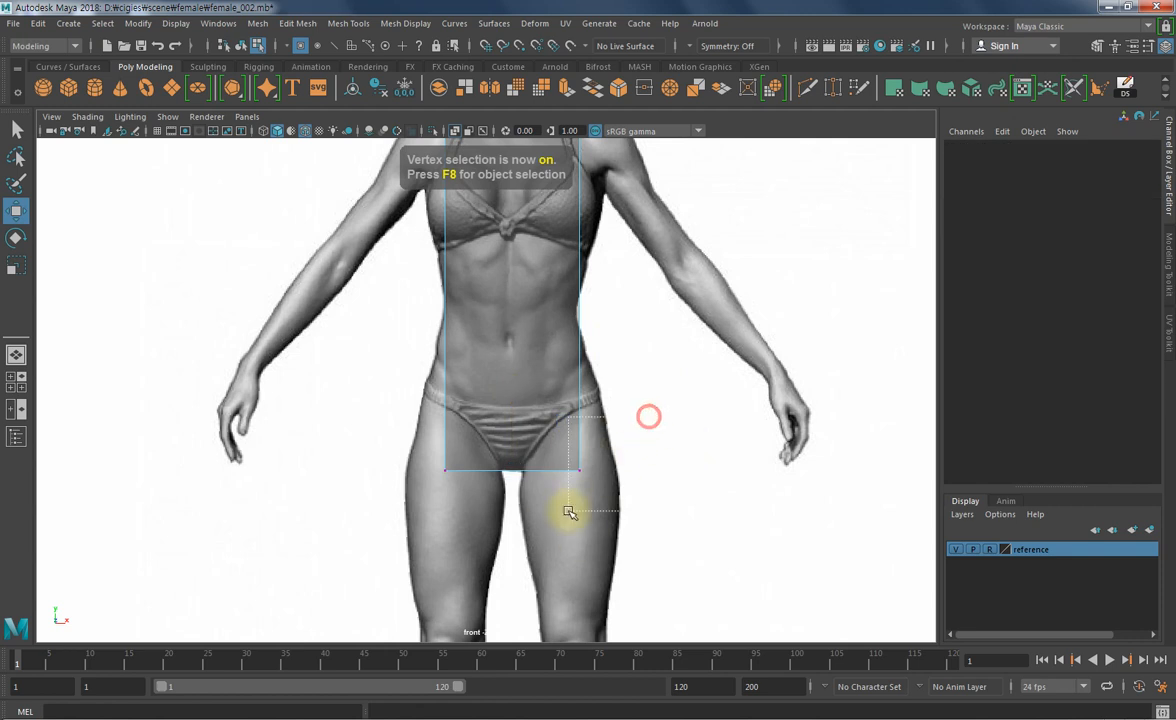
{"action": "left_click_drag", "start_coordinate": [569, 512], "coordinate": [570, 512]}
{"action": "left_click_drag", "start_coordinate": [396, 436], "coordinate": [486, 494], "text": "shift"}
{"action": "scroll", "coordinate": [589, 487], "scroll_direction": "up", "scroll_amount": 2}
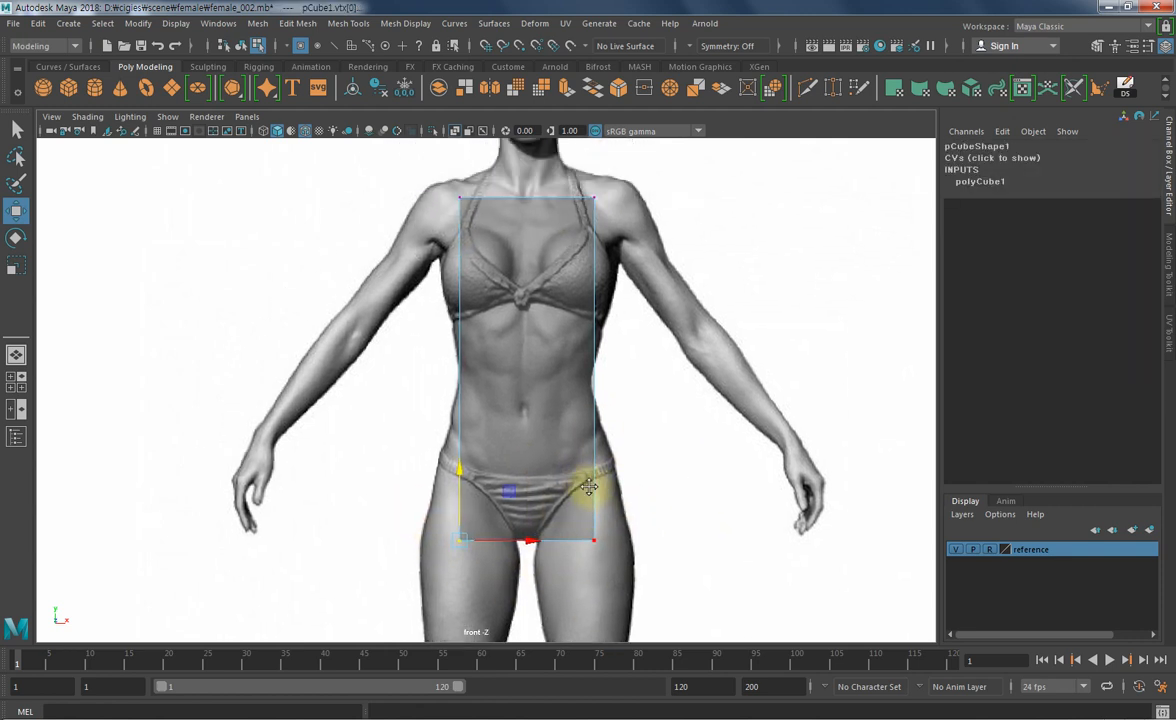
{"action": "middle_click_drag", "start_coordinate": [589, 487], "coordinate": [588, 525], "text": "alt"}
{"action": "left_click_drag", "start_coordinate": [630, 240], "coordinate": [562, 307]}
{"action": "left_click_drag", "start_coordinate": [630, 202], "coordinate": [558, 292]}
{"action": "left_click_drag", "start_coordinate": [398, 202], "coordinate": [468, 278]}
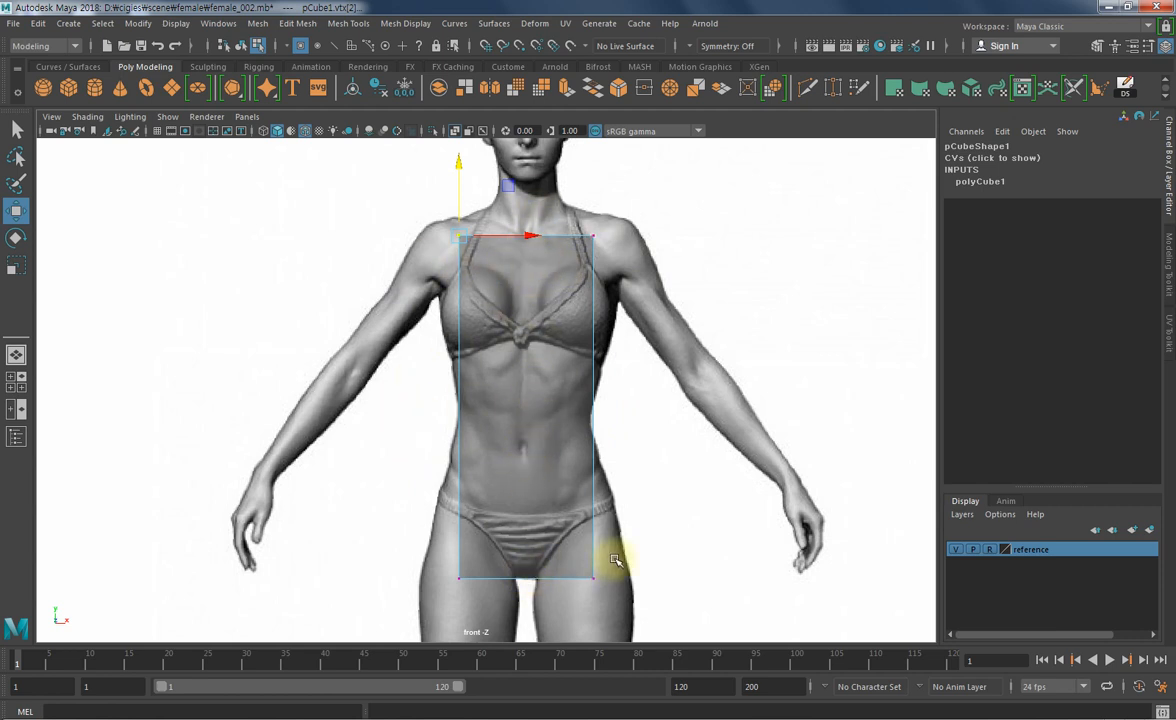
{"action": "middle_click_drag", "start_coordinate": [597, 427], "coordinate": [609, 399], "text": "alt"}
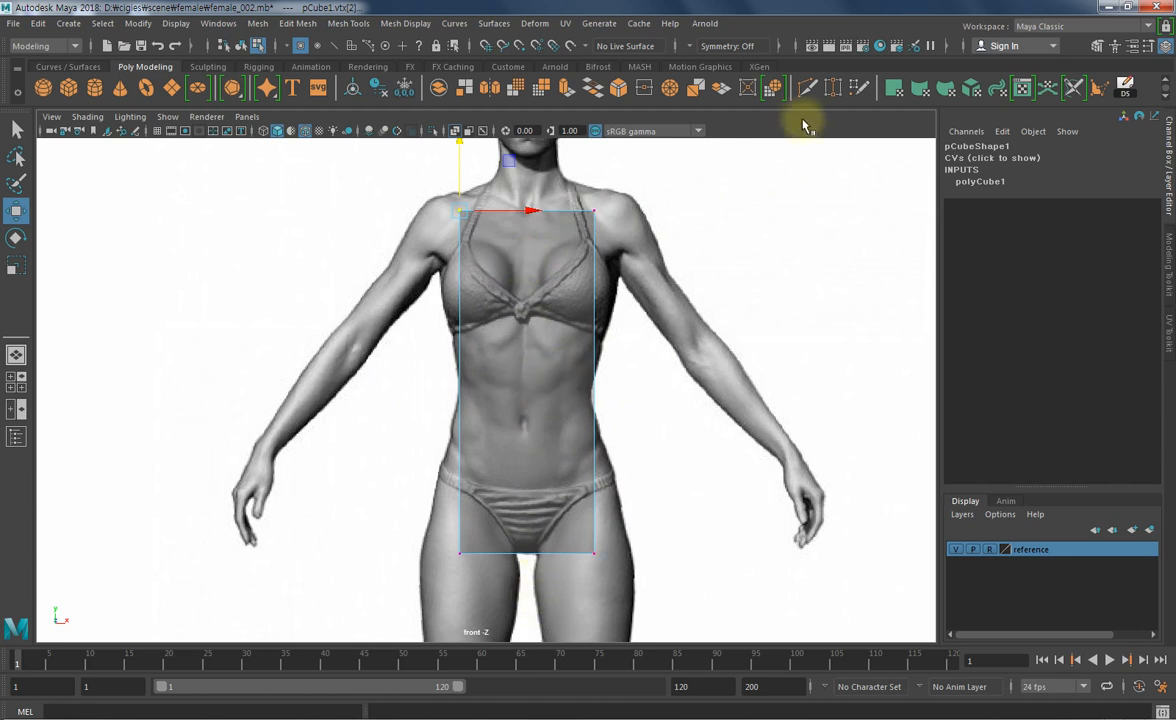
- Cut the box vertically down its centre with Multi-Cut and delete the faces of the negative X half
{"action": "left_click", "coordinate": [745, 88]}
{"action": "left_click", "coordinate": [805, 95]}
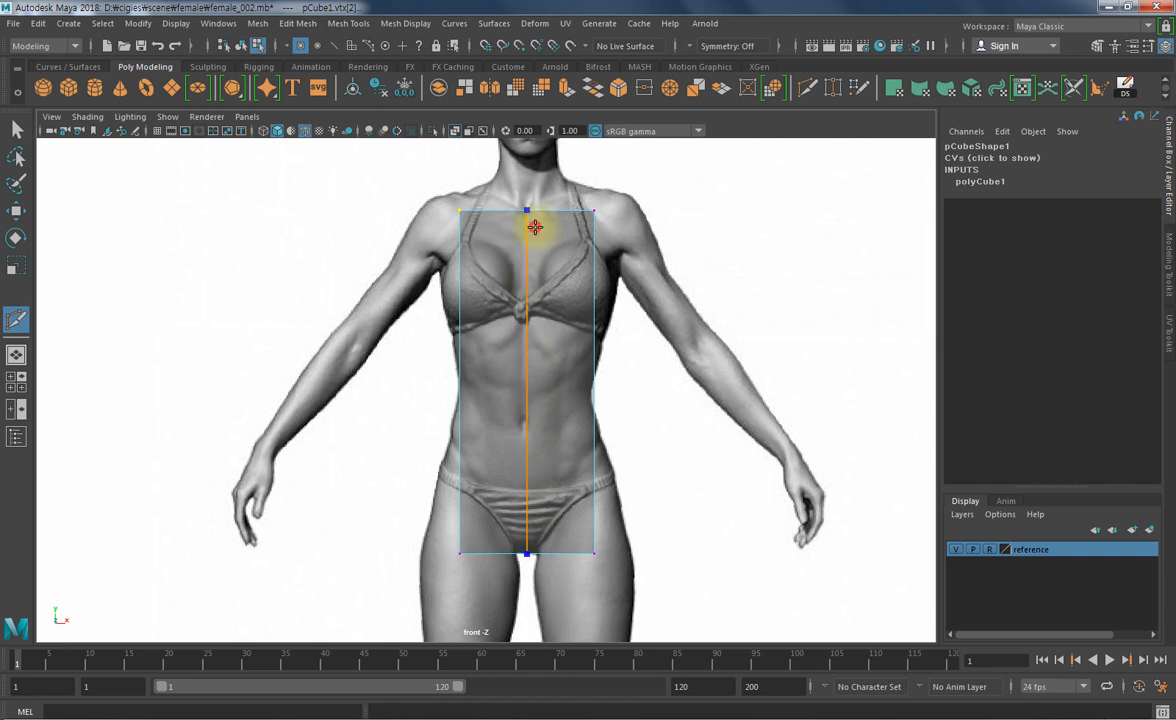
{"action": "key", "text": "F11"}
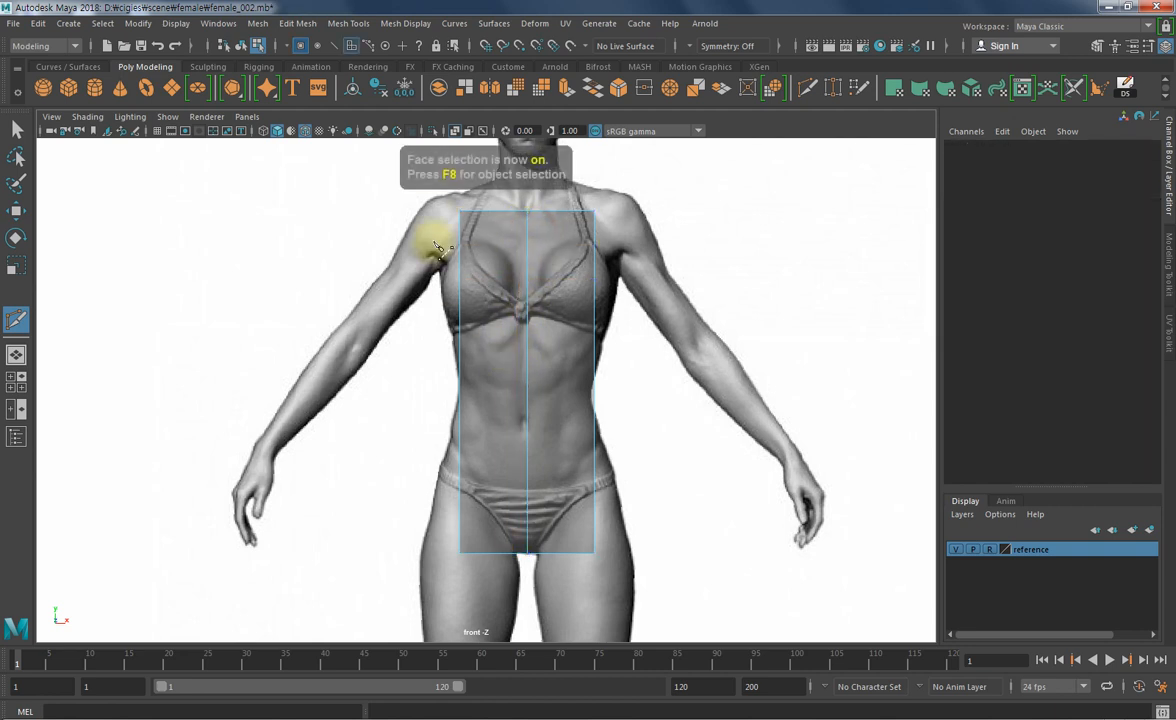
{"action": "key", "text": "q"}
{"action": "left_click_drag", "start_coordinate": [438, 215], "coordinate": [486, 590]}
{"action": "key", "text": "Delete"}
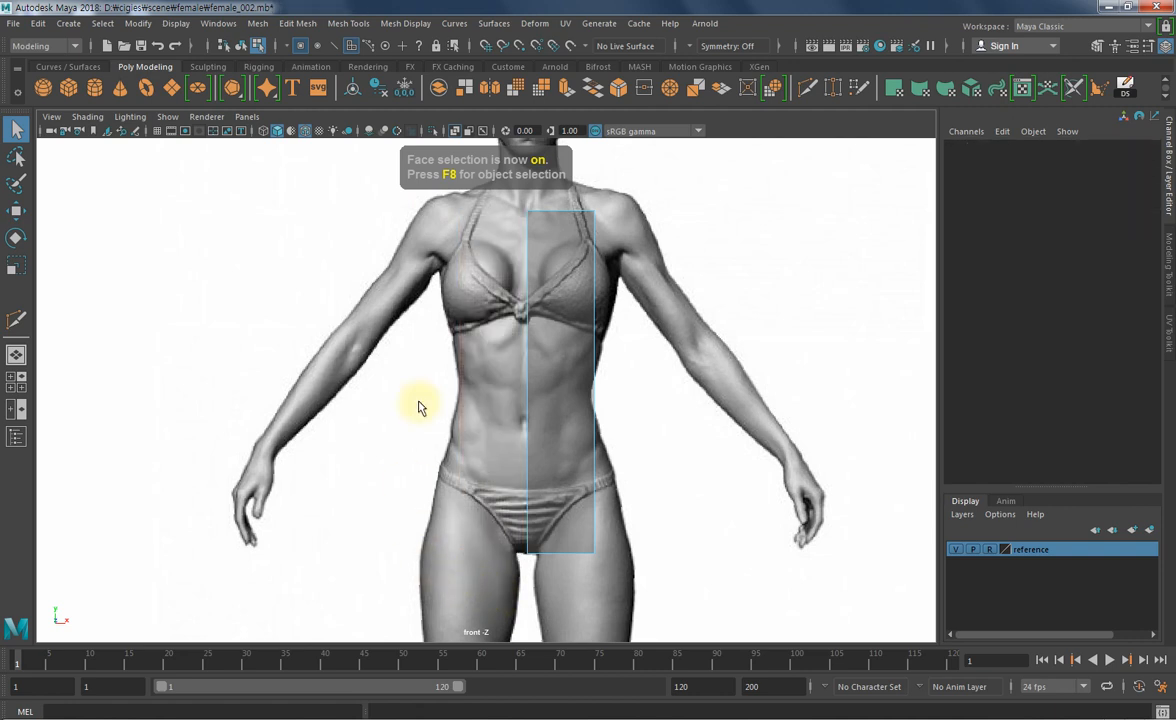
{"action": "key", "text": "F8"}
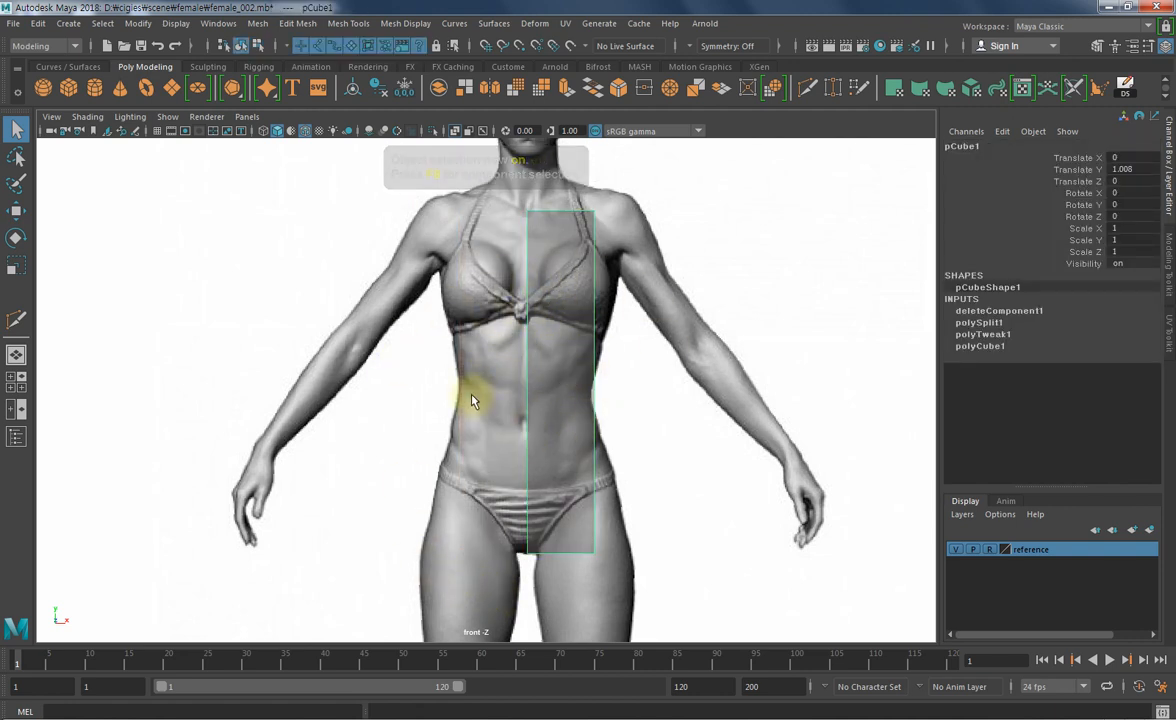
- Mirror the remaining half with Duplicate Special as one instance, grouped under Parent, with scale -1, 1, 1
{"action": "left_click", "coordinate": [38, 23]}
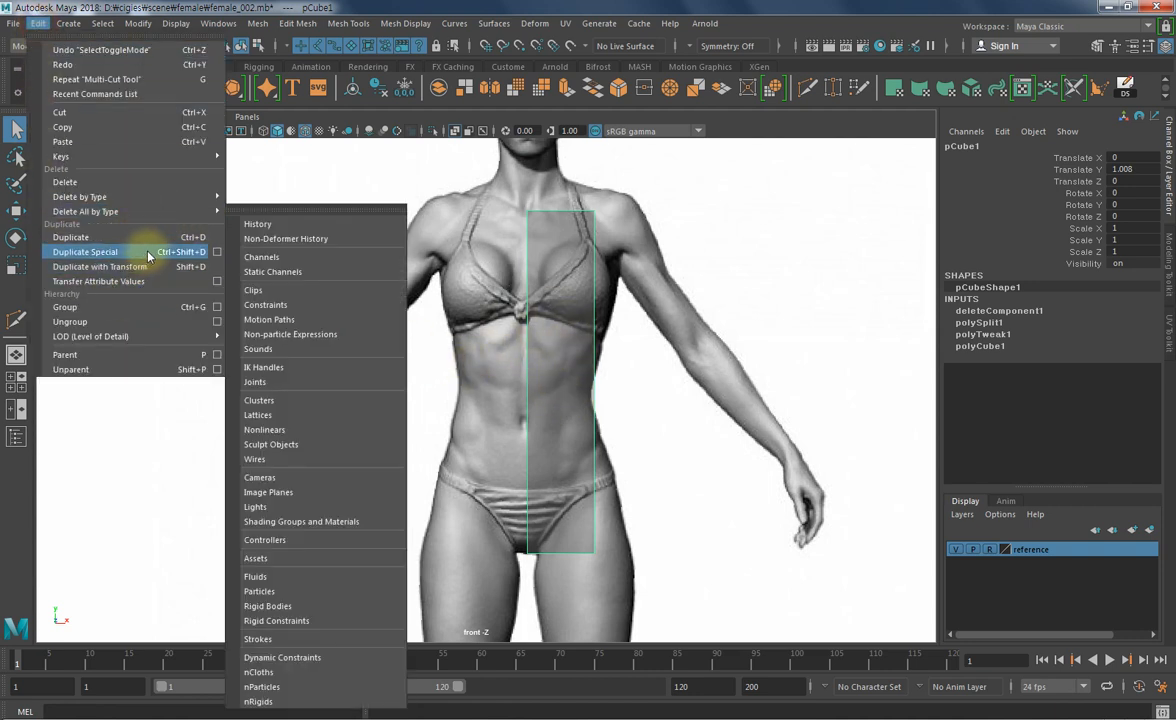
{"action": "left_click", "coordinate": [218, 252]}
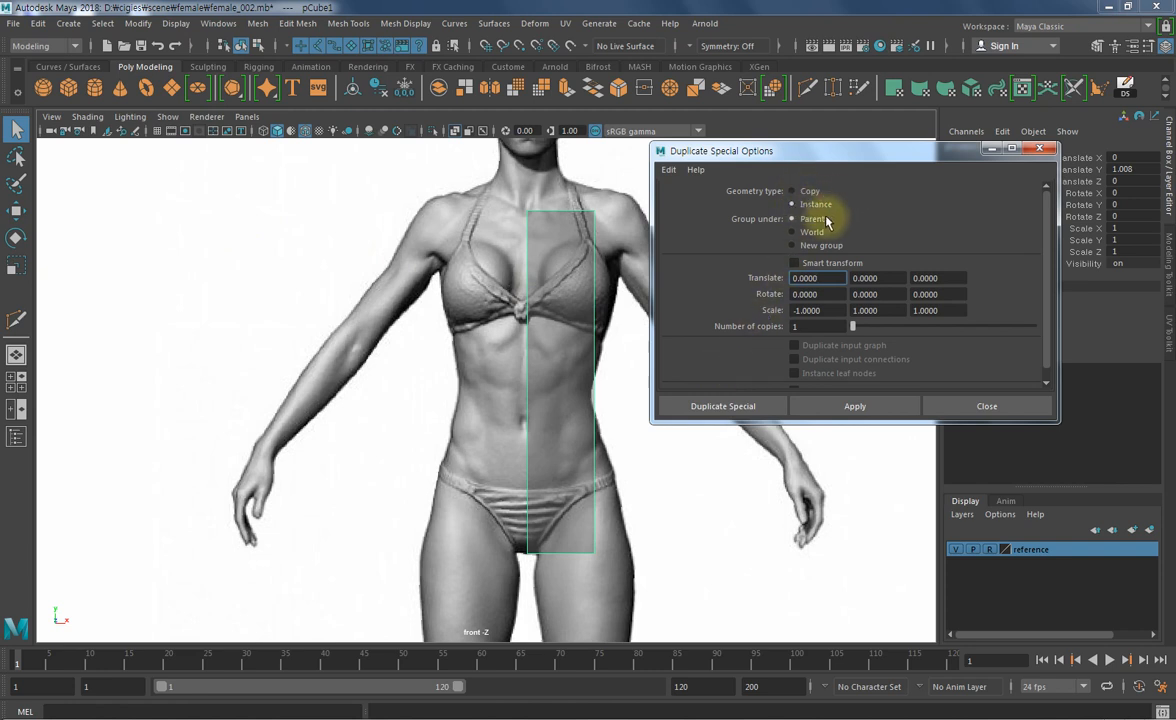
{"action": "left_click_drag", "start_coordinate": [837, 210], "coordinate": [786, 211]}
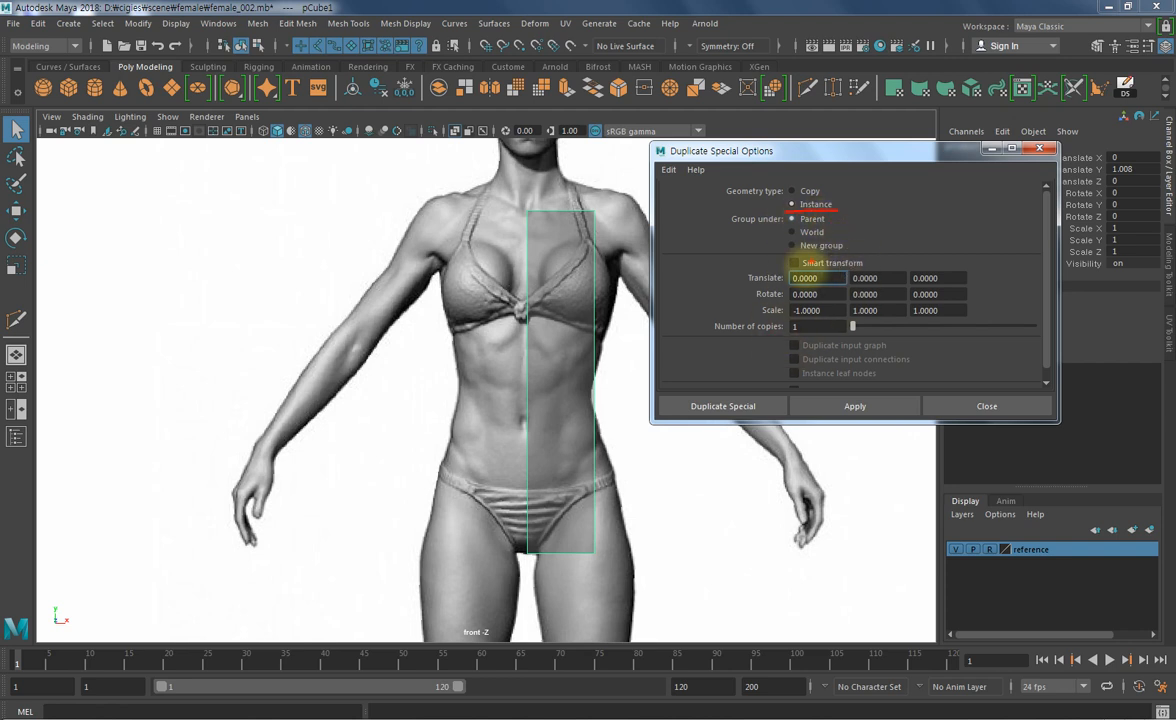
{"action": "key", "text": "Escape"}
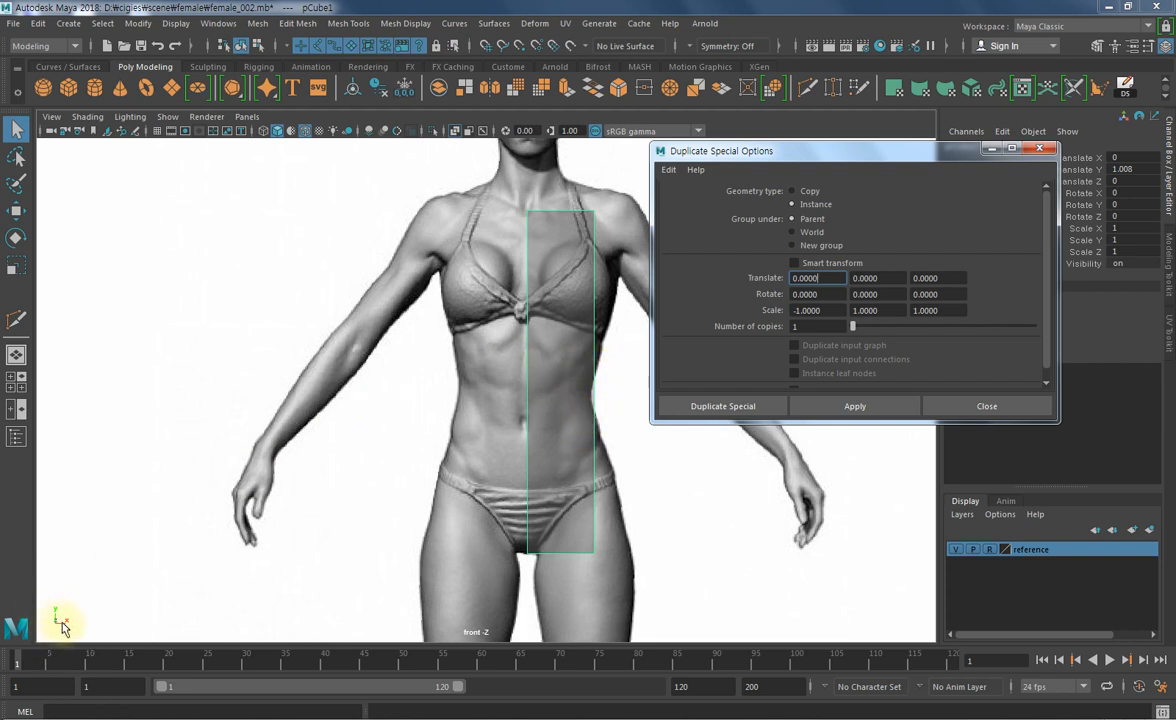
{"action": "left_click_drag", "start_coordinate": [72, 624], "coordinate": [60, 640]}
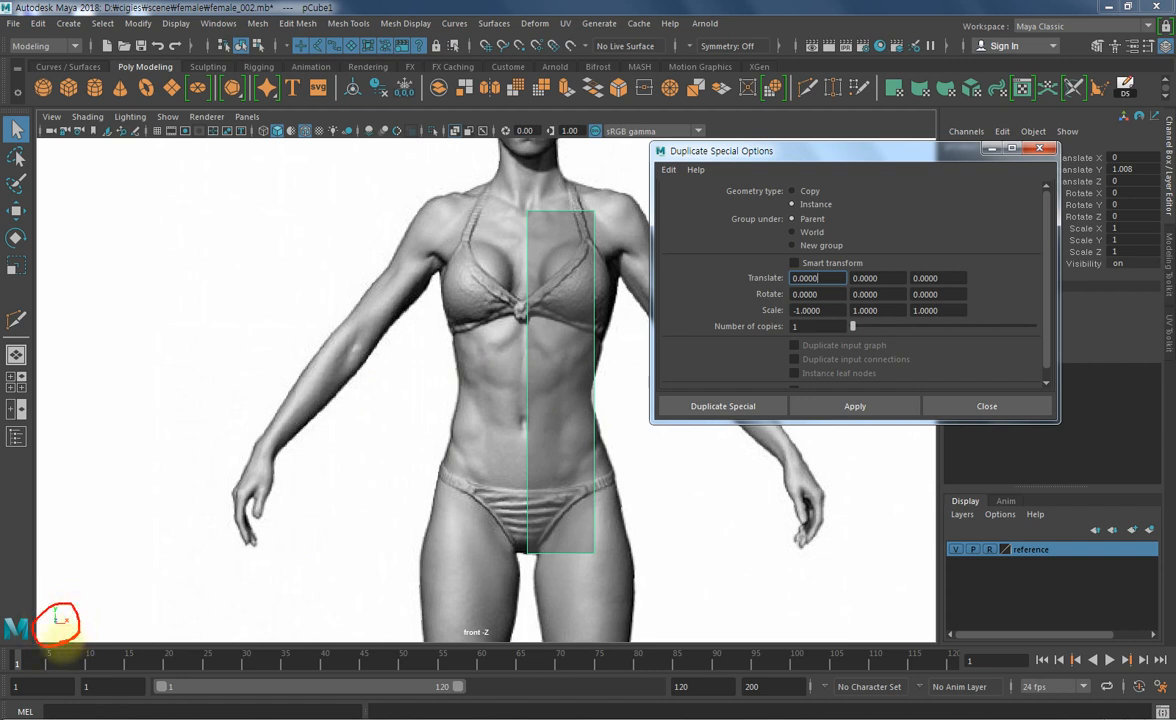
{"action": "mouse_move", "coordinate": [564, 341]}
{"action": "left_mouse_down"}
{"action": "mouse_move", "coordinate": [538, 310]}
{"action": "mouse_move", "coordinate": [500, 335]}
{"action": "mouse_move", "coordinate": [520, 346]}
{"action": "left_mouse_up"}
{"action": "mouse_move", "coordinate": [494, 261]}
{"action": "left_mouse_down"}
{"action": "mouse_move", "coordinate": [502, 283]}
{"action": "mouse_move", "coordinate": [539, 273]}
{"action": "left_mouse_up"}
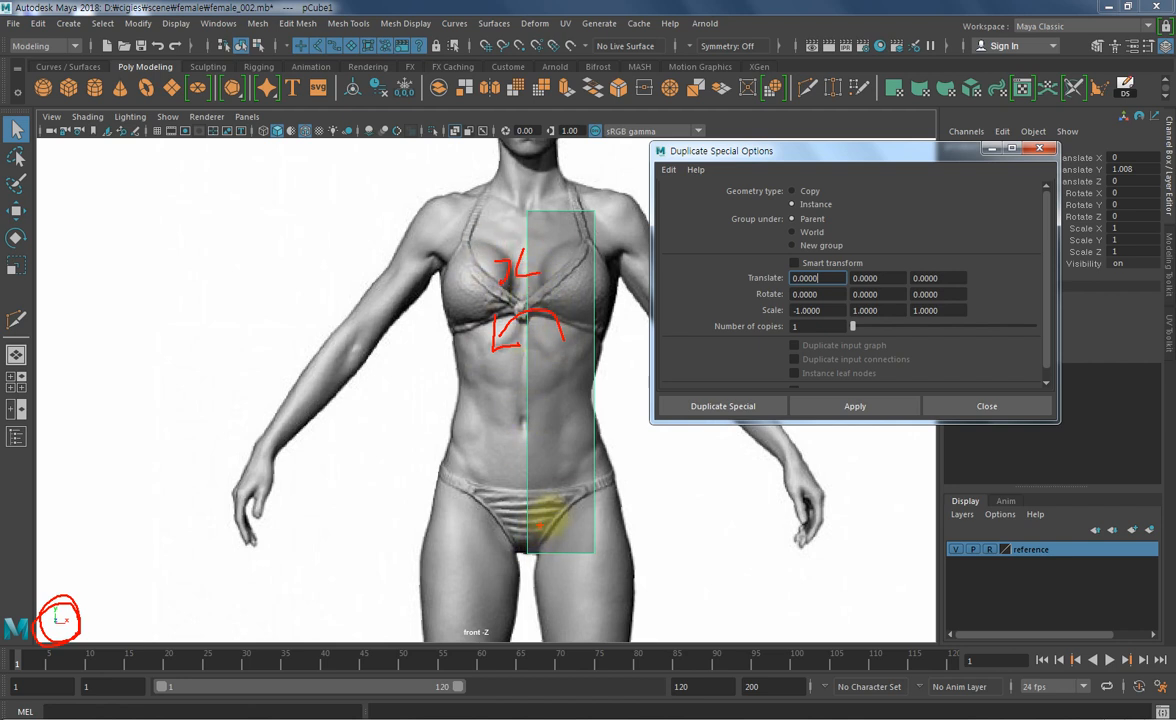
{"action": "key", "text": "Escape"}
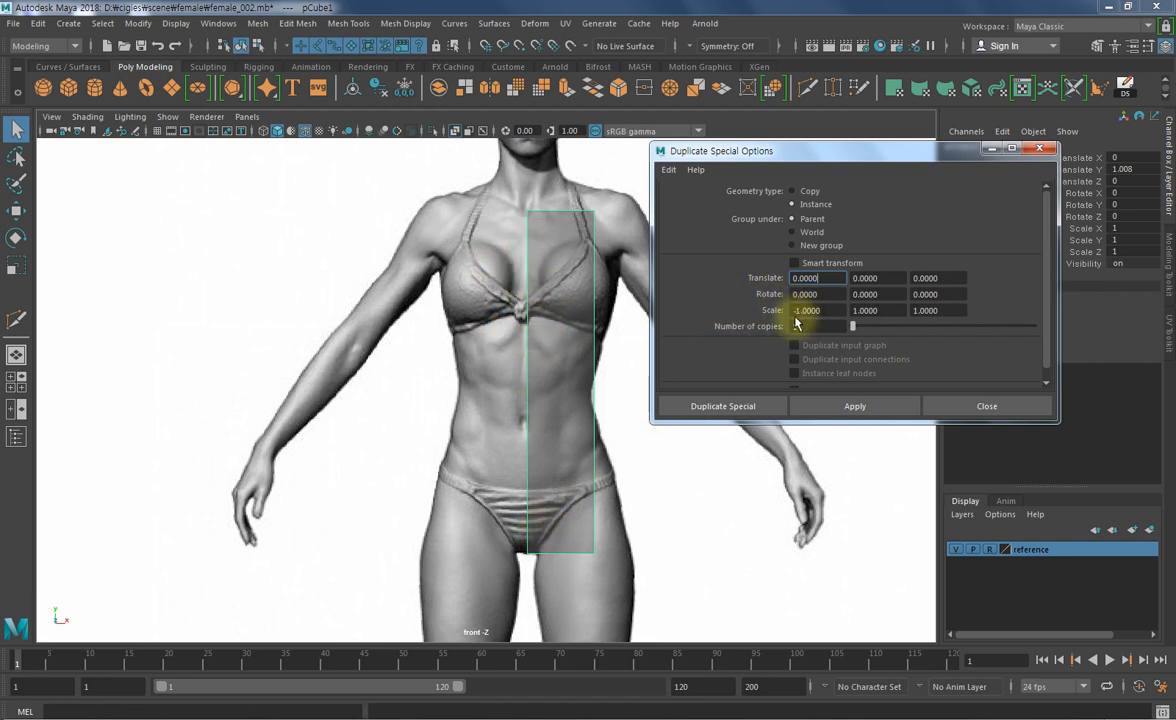
{"action": "left_click", "coordinate": [873, 410]}
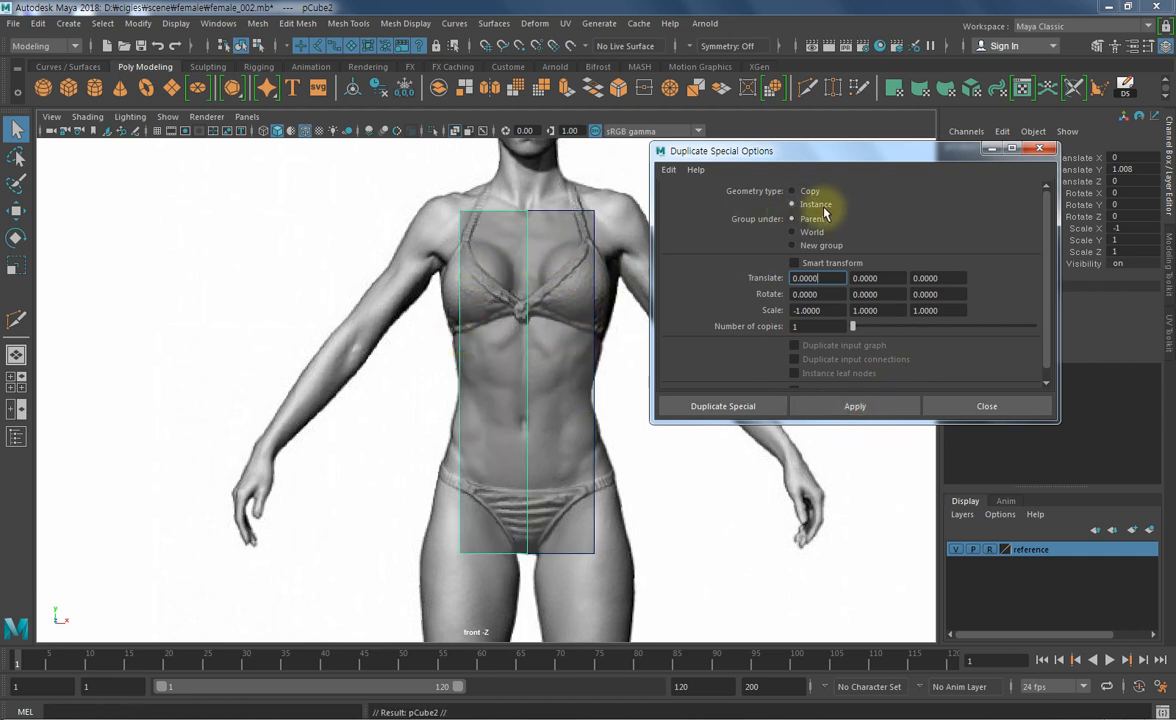
{"action": "left_click_drag", "start_coordinate": [838, 210], "coordinate": [811, 223]}
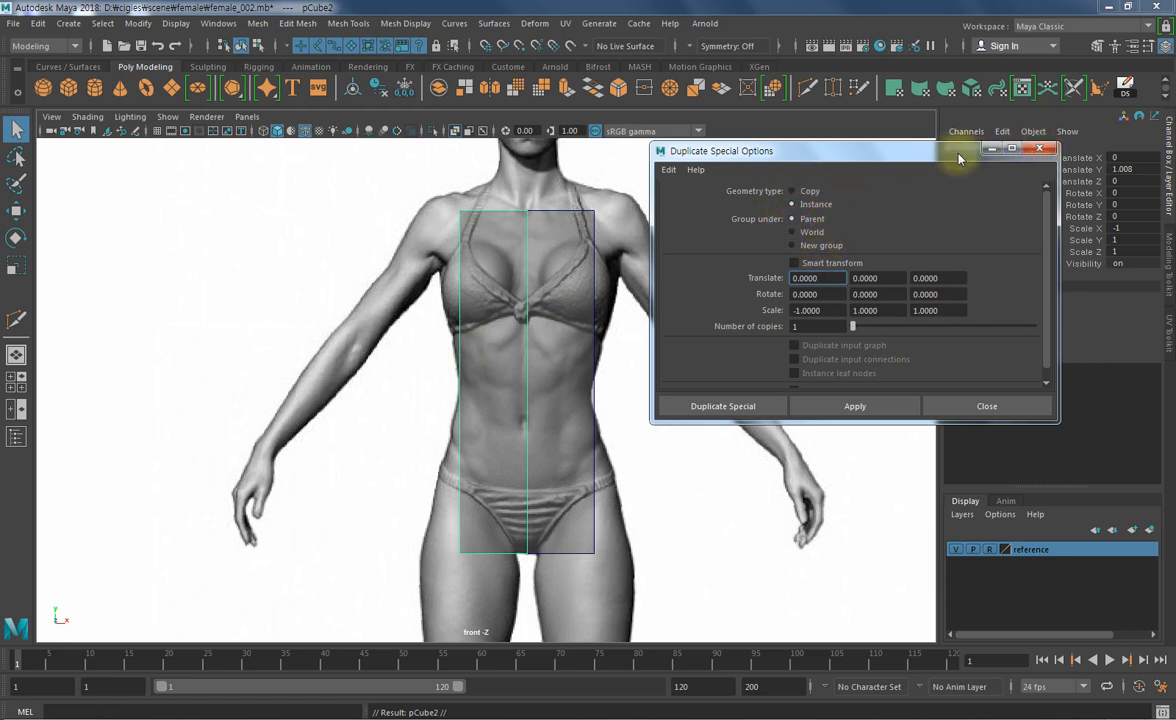
{"action": "left_click", "coordinate": [1039, 149]}
- Move the original half's upper outer vertices up and slightly inward to the top of the shoulder beside the neck
{"action": "left_click", "coordinate": [572, 368]}
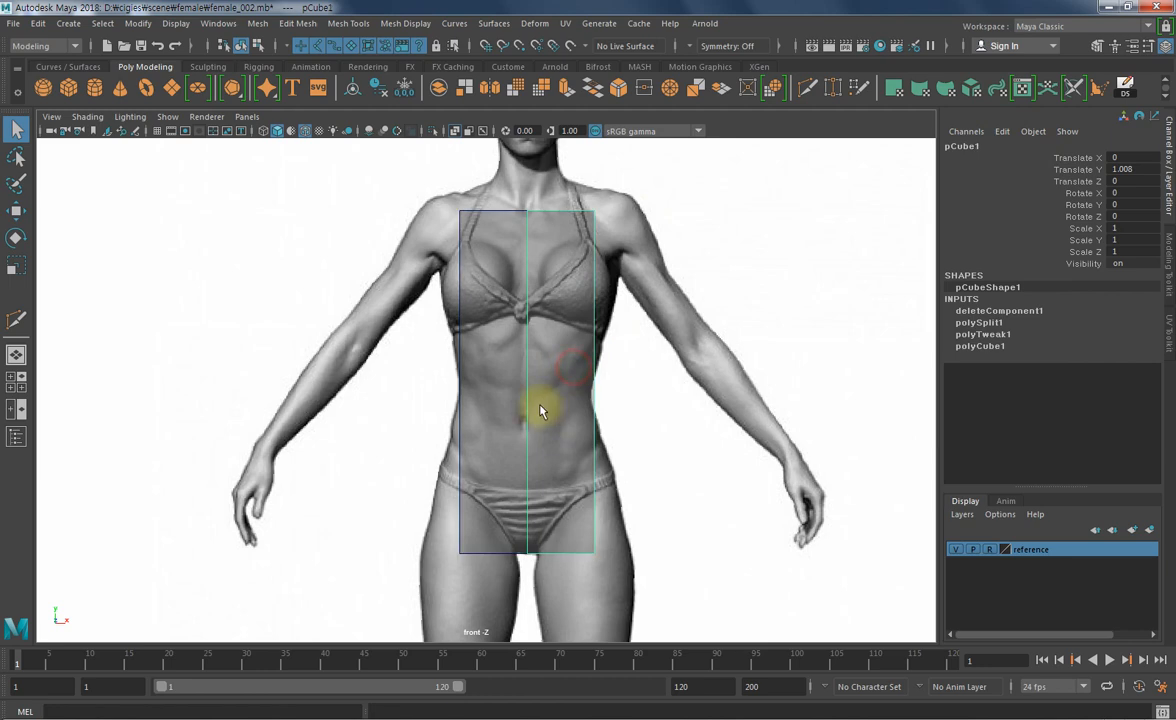
{"action": "key", "text": "F9"}
{"action": "left_click_drag", "start_coordinate": [635, 189], "coordinate": [559, 244]}
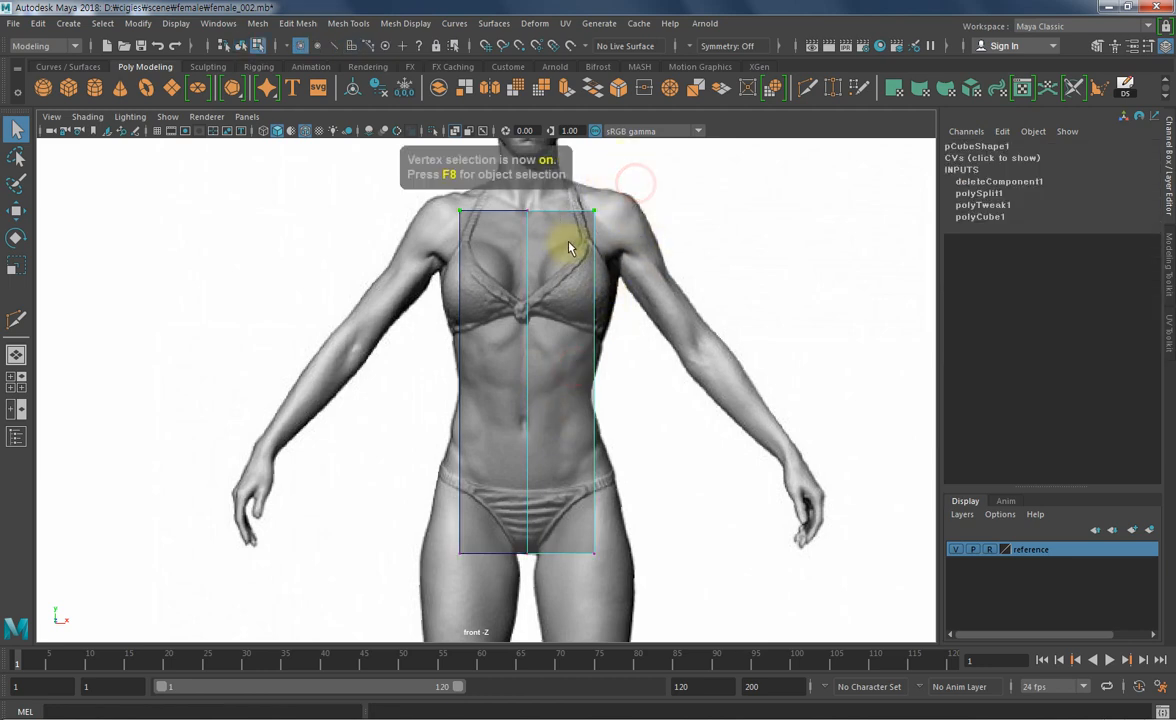
{"action": "key", "text": "w"}
{"action": "middle_click_drag", "start_coordinate": [640, 363], "coordinate": [645, 426], "text": "alt"}
{"action": "middle_click_drag", "start_coordinate": [572, 354], "coordinate": [551, 427], "text": "alt"}
{"action": "right_click_drag", "start_coordinate": [562, 410], "coordinate": [860, 422], "text": "alt"}
{"action": "middle_click_drag", "start_coordinate": [641, 430], "coordinate": [578, 445], "text": "alt"}
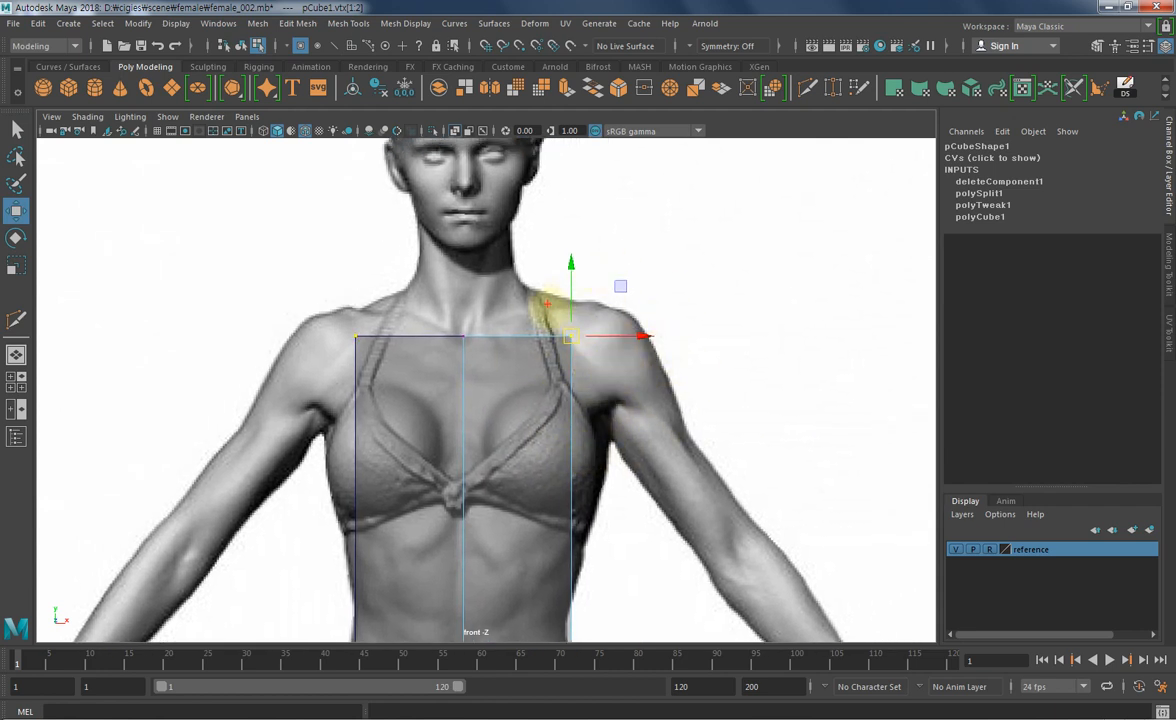
{"action": "left_click_drag", "start_coordinate": [594, 383], "coordinate": [608, 448]}
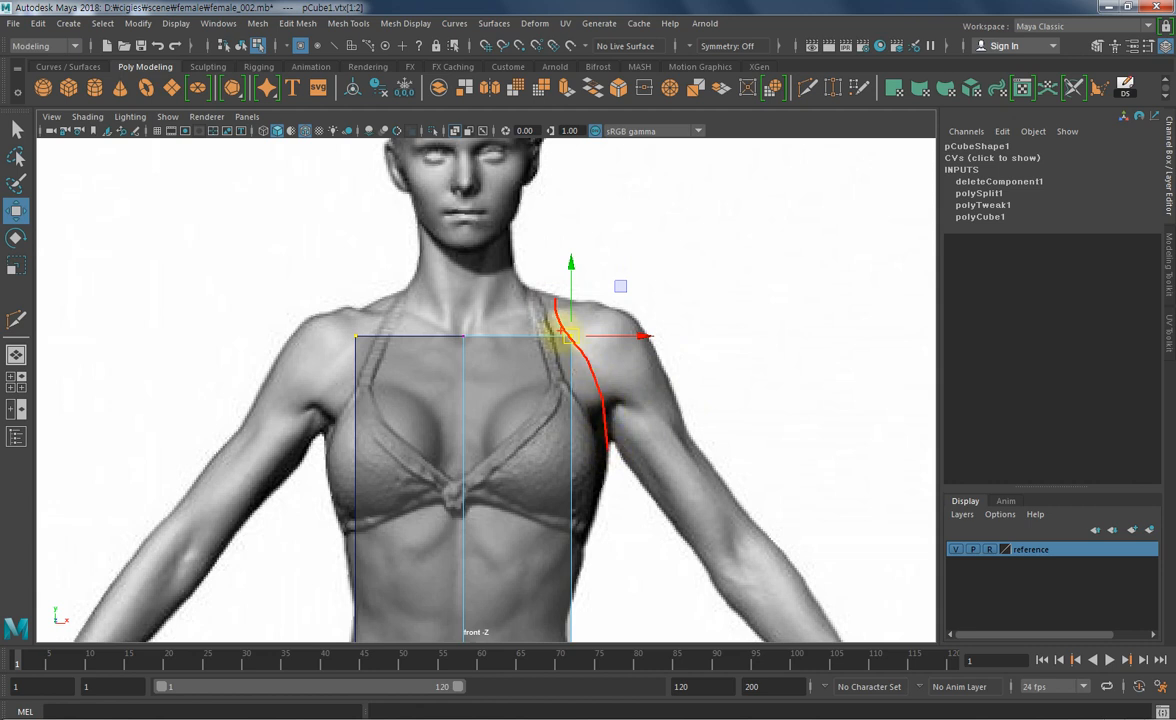
{"action": "mouse_move", "coordinate": [568, 337]}
{"action": "left_mouse_down"}
{"action": "mouse_move", "coordinate": [604, 406]}
{"action": "mouse_move", "coordinate": [610, 458]}
{"action": "left_mouse_up"}
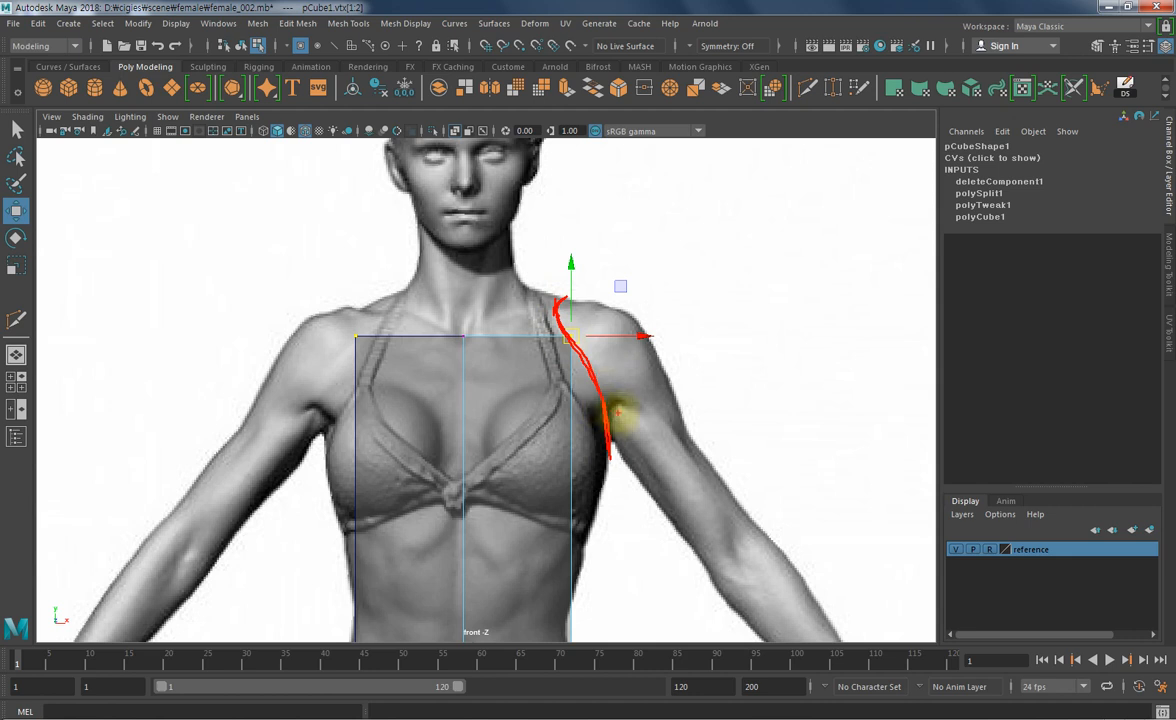
{"action": "mouse_move", "coordinate": [625, 420]}
{"action": "middle_mouse_down", "text": "alt"}
{"action": "mouse_move", "coordinate": [634, 388]}
{"action": "mouse_move", "coordinate": [626, 394]}
{"action": "middle_mouse_up", "text": "alt"}
{"action": "mouse_move", "coordinate": [680, 299]}
{"action": "left_mouse_down"}
{"action": "mouse_move", "coordinate": [657, 298]}
{"action": "mouse_move", "coordinate": [676, 299]}
{"action": "left_mouse_up"}
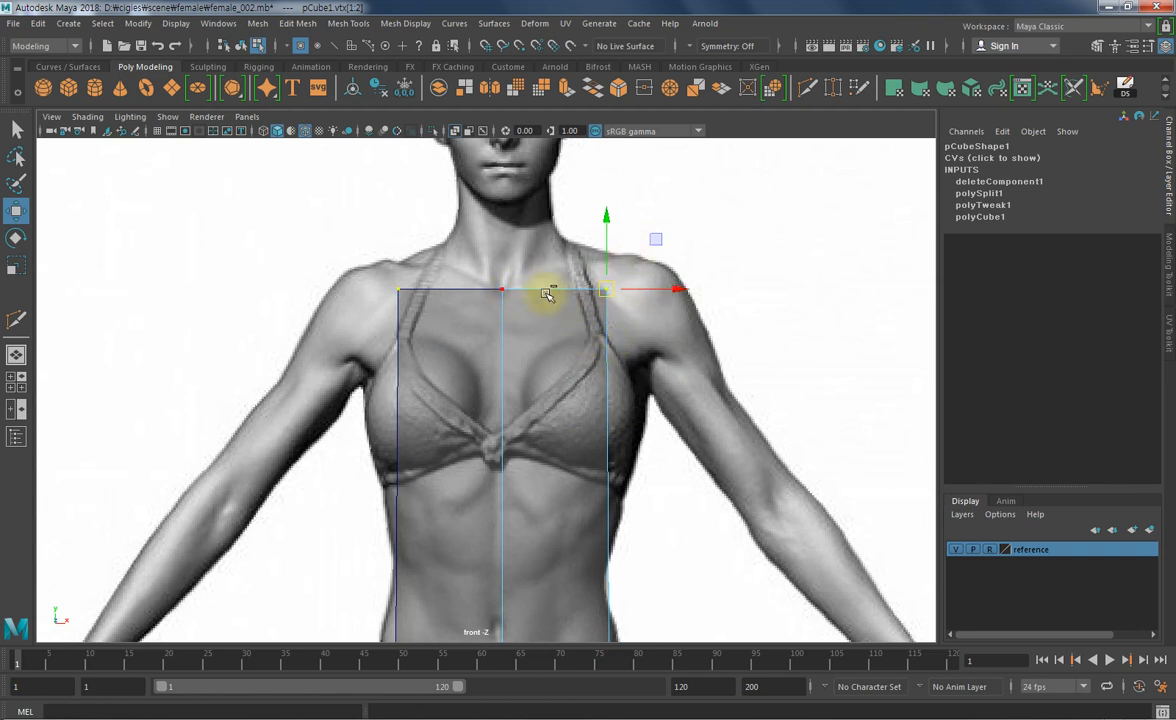
{"action": "left_click_drag", "start_coordinate": [498, 300], "coordinate": [592, 264]}
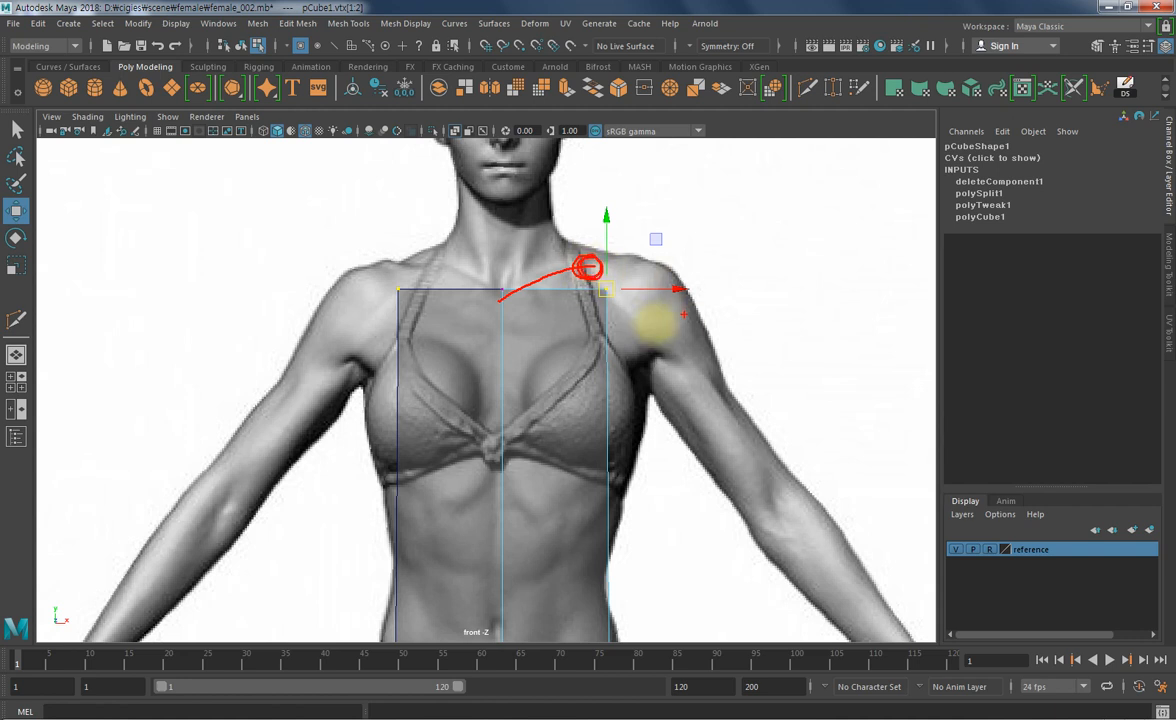
{"action": "left_click", "coordinate": [650, 273]}
{"action": "left_click_drag", "start_coordinate": [630, 268], "coordinate": [564, 336]}
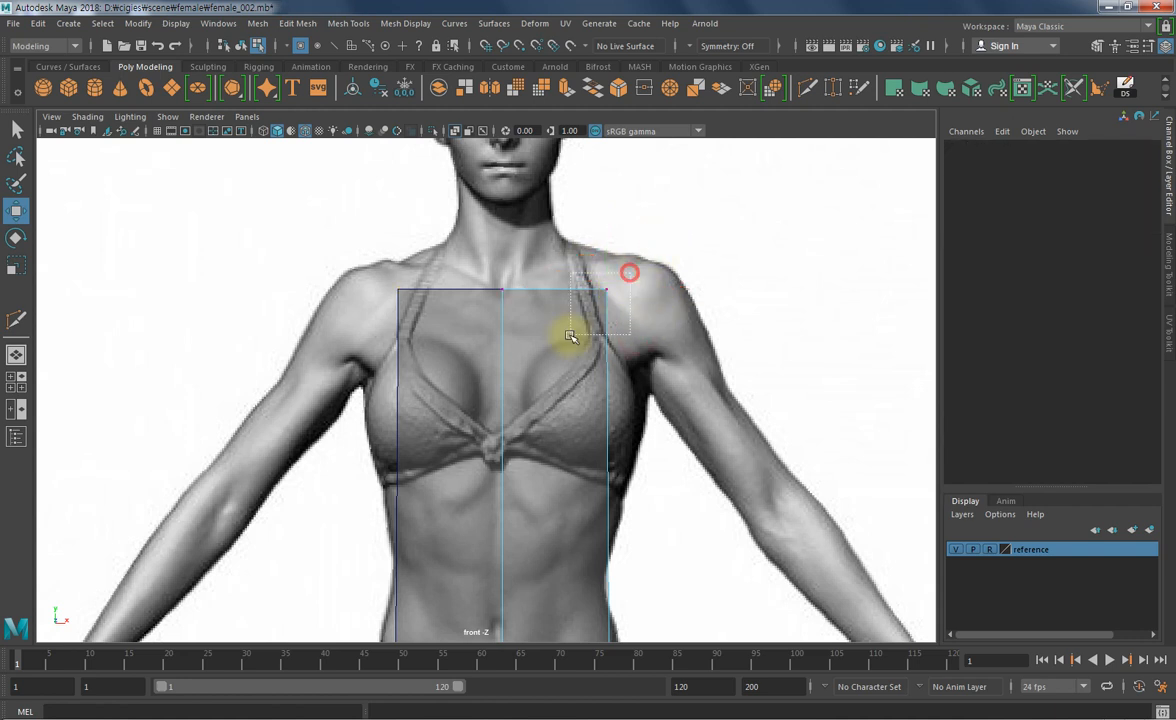
{"action": "middle_click_drag", "start_coordinate": [656, 244], "coordinate": [636, 221]}
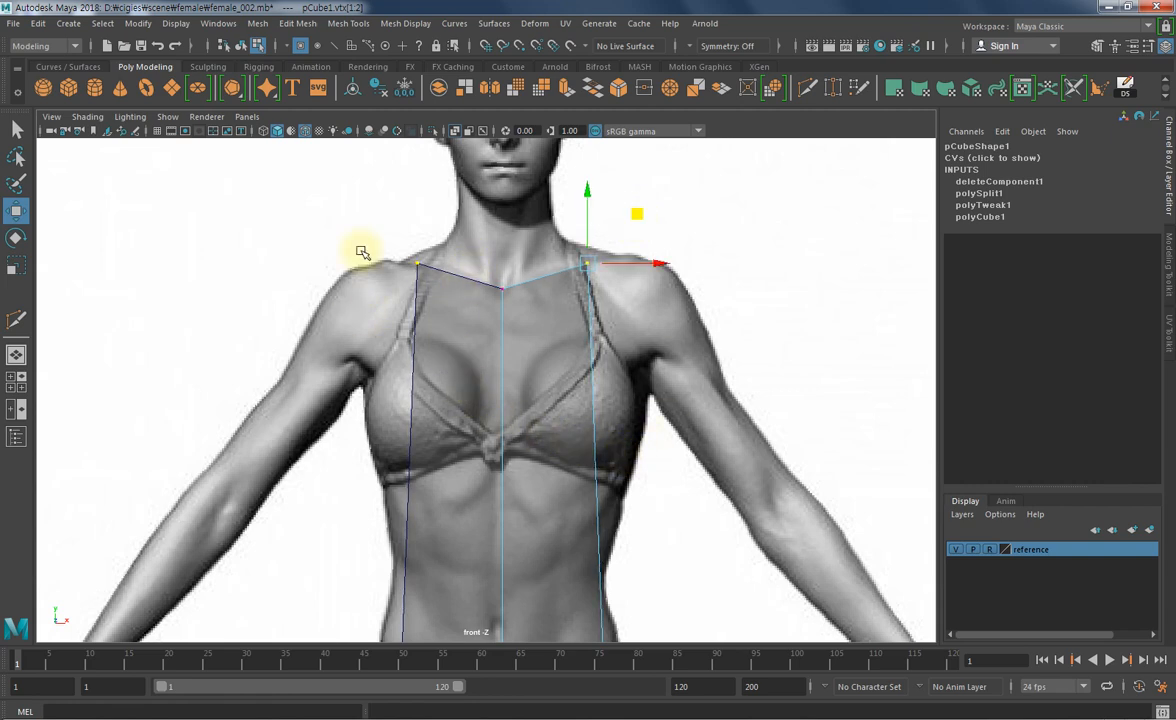
- Move the original half's lower outer vertices up to the side of the body between the waist and the bikini line
{"action": "middle_click_drag", "start_coordinate": [622, 524], "coordinate": [632, 373], "text": "alt"}
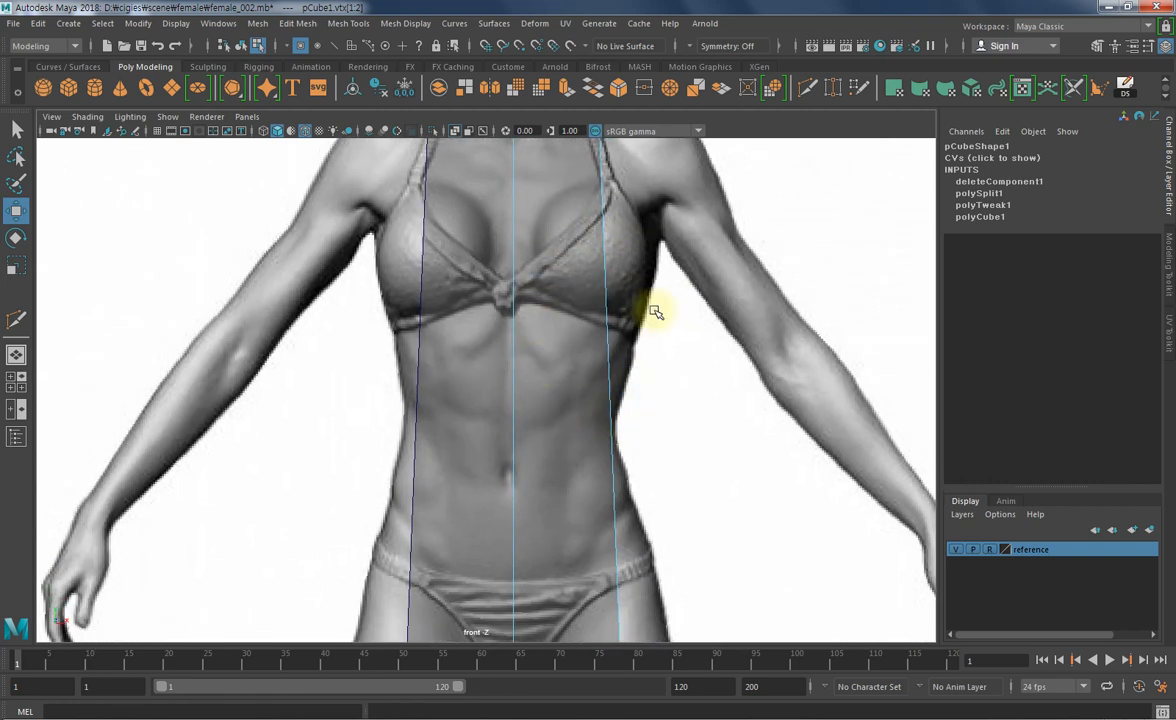
{"action": "middle_click_drag", "start_coordinate": [631, 569], "coordinate": [622, 350], "text": "alt"}
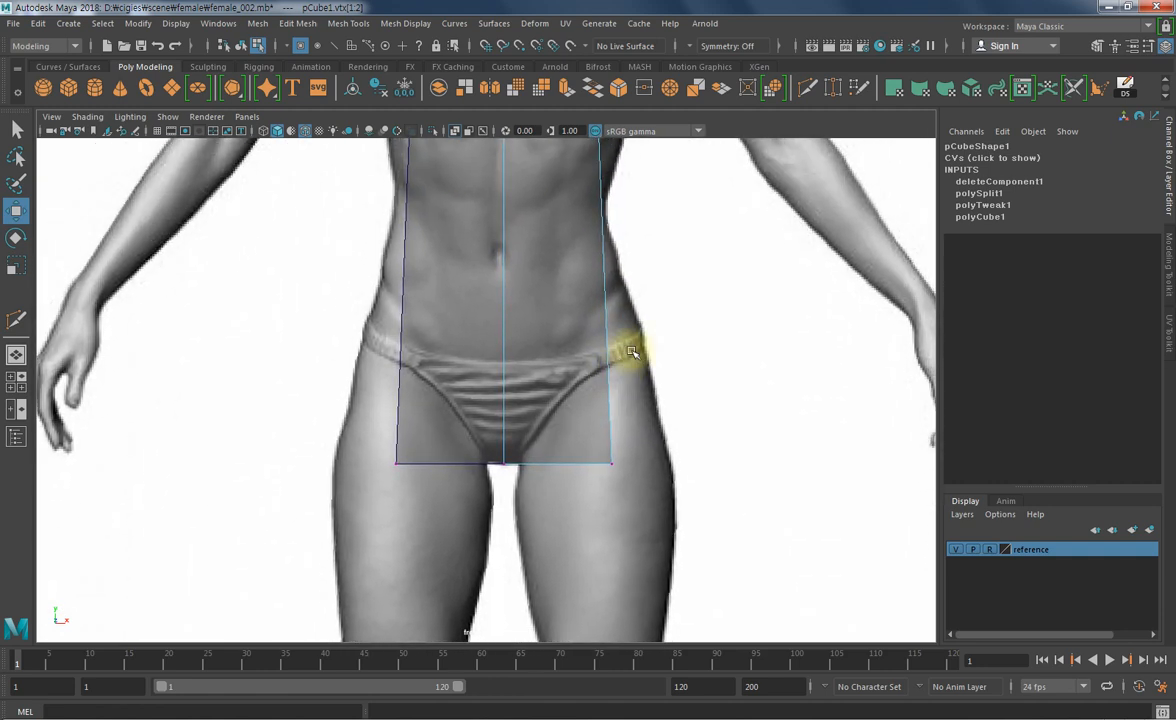
{"action": "left_click_drag", "start_coordinate": [661, 399], "coordinate": [592, 514]}
{"action": "middle_click_drag", "start_coordinate": [692, 308], "coordinate": [674, 435], "text": "alt"}
{"action": "middle_click_drag", "start_coordinate": [645, 545], "coordinate": [656, 360]}
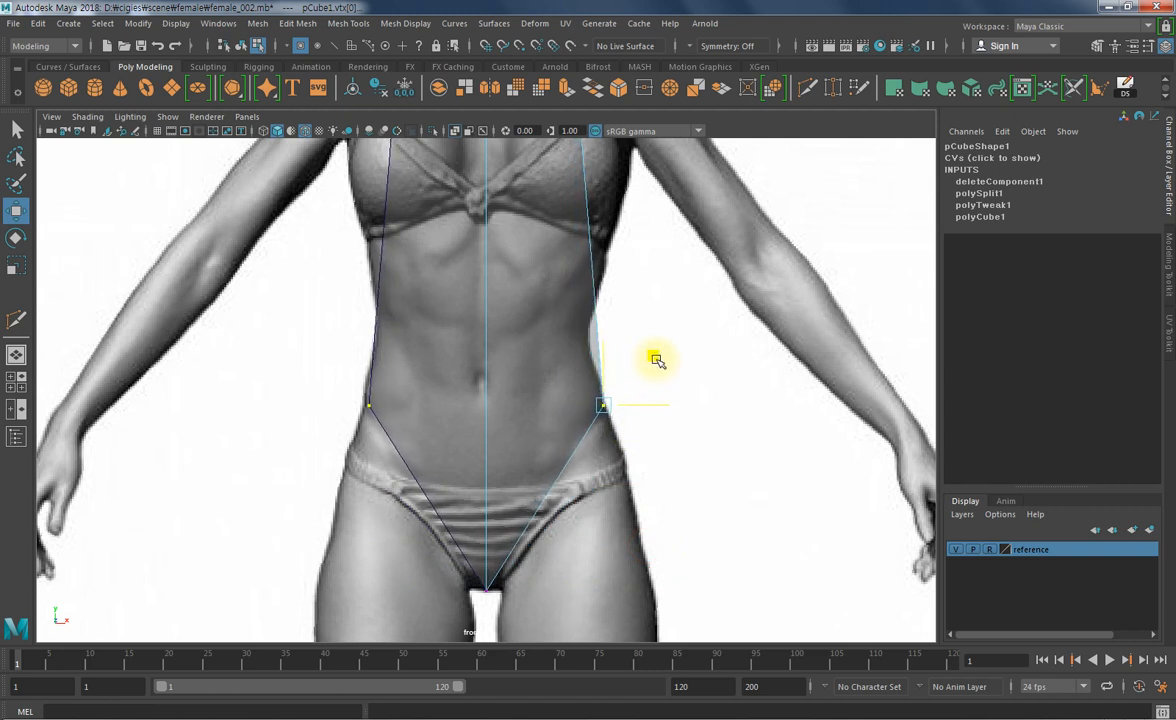
{"action": "middle_click_drag", "start_coordinate": [570, 543], "coordinate": [545, 514], "text": "alt"}
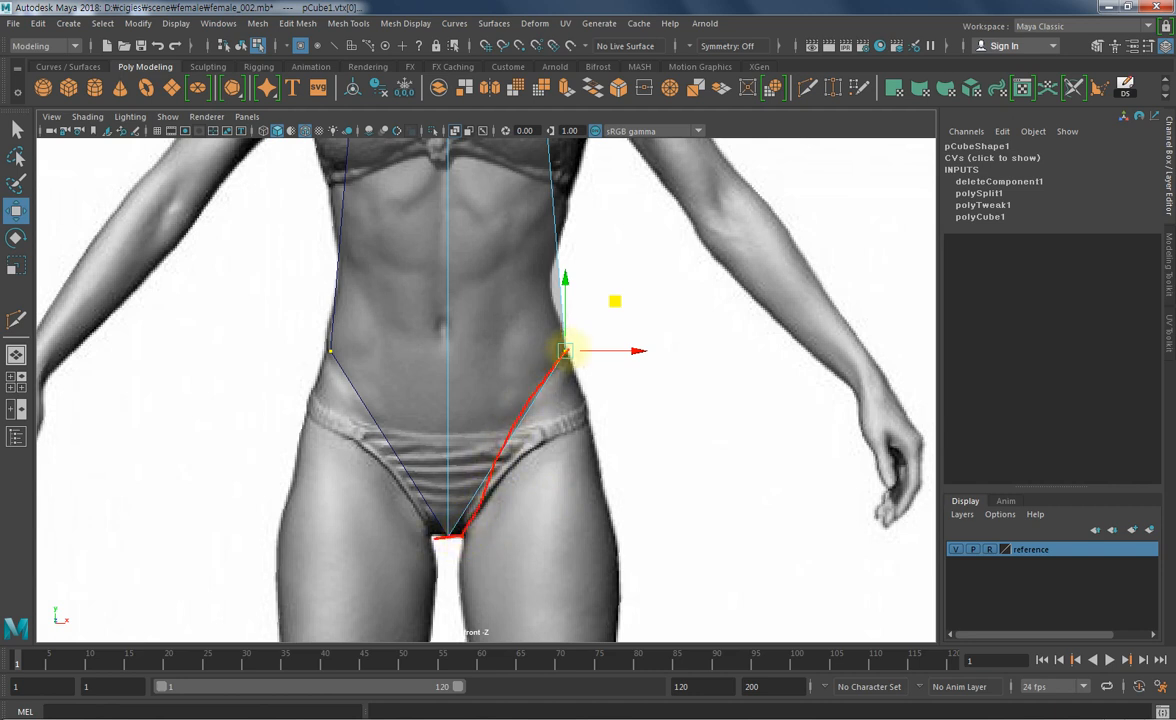
{"action": "mouse_move", "coordinate": [581, 327]}
{"action": "left_mouse_down"}
{"action": "mouse_move", "coordinate": [471, 512]}
{"action": "mouse_move", "coordinate": [508, 441]}
{"action": "left_mouse_up"}
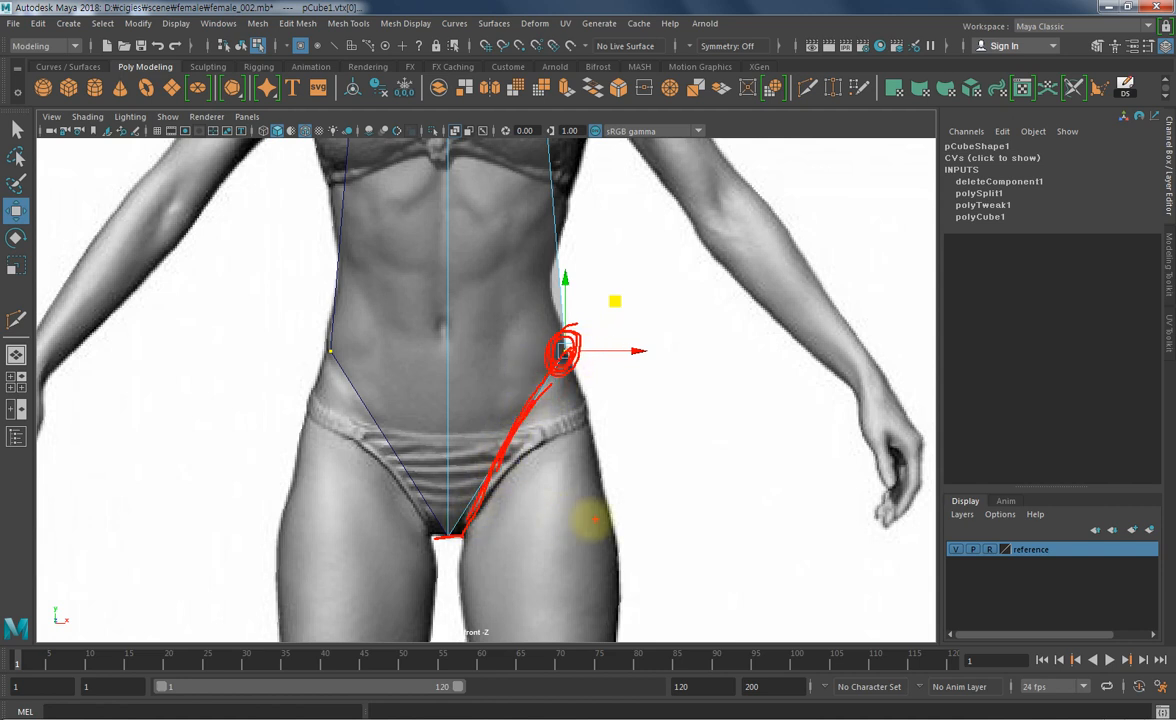
{"action": "key", "text": "Escape"}
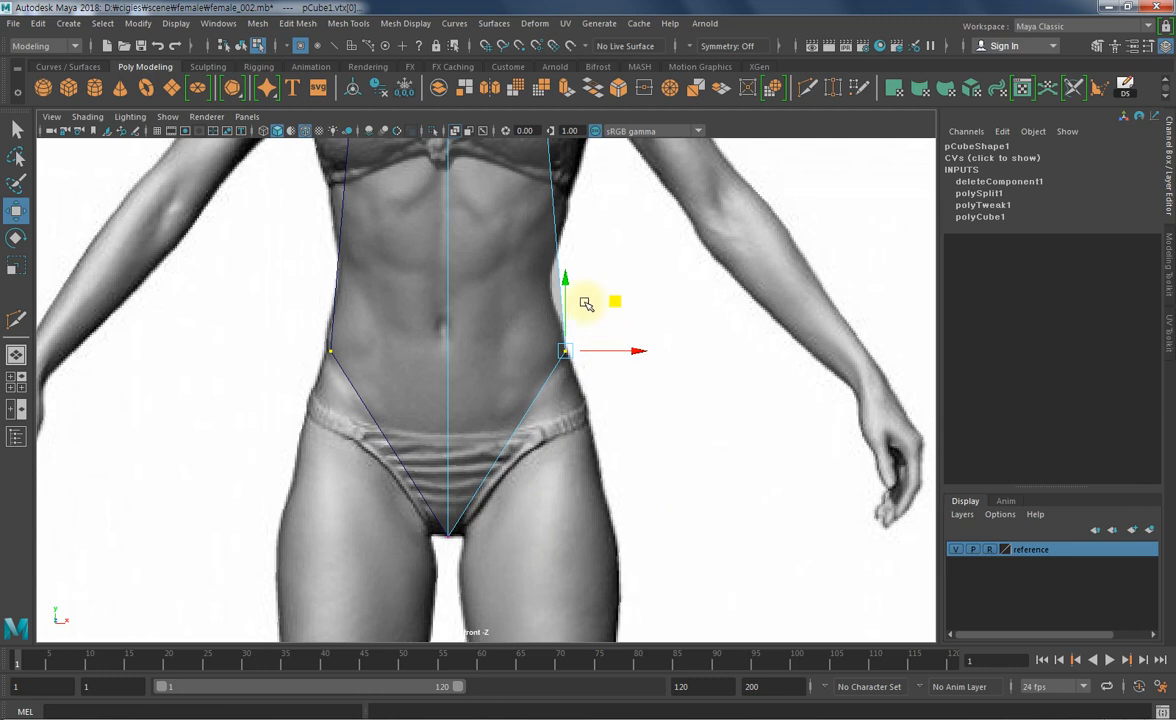
{"action": "middle_click_drag", "start_coordinate": [596, 423], "coordinate": [627, 480], "text": "alt"}
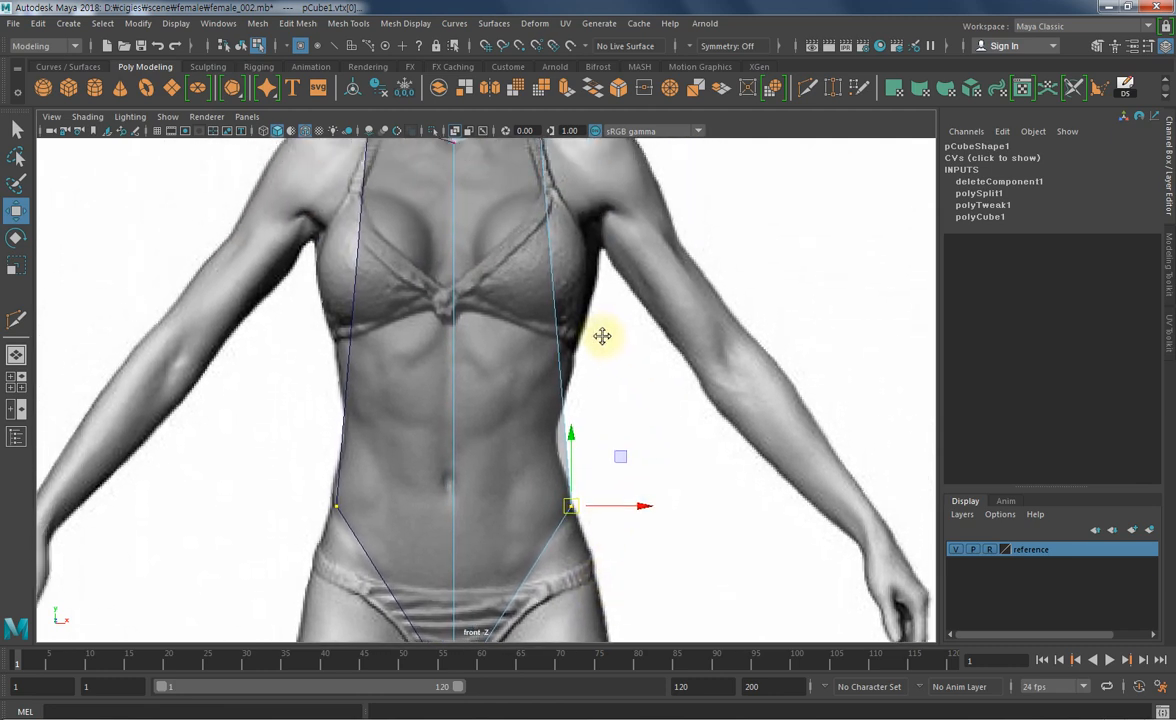
{"action": "scroll", "coordinate": [602, 336], "scroll_direction": "down", "scroll_amount": 3}
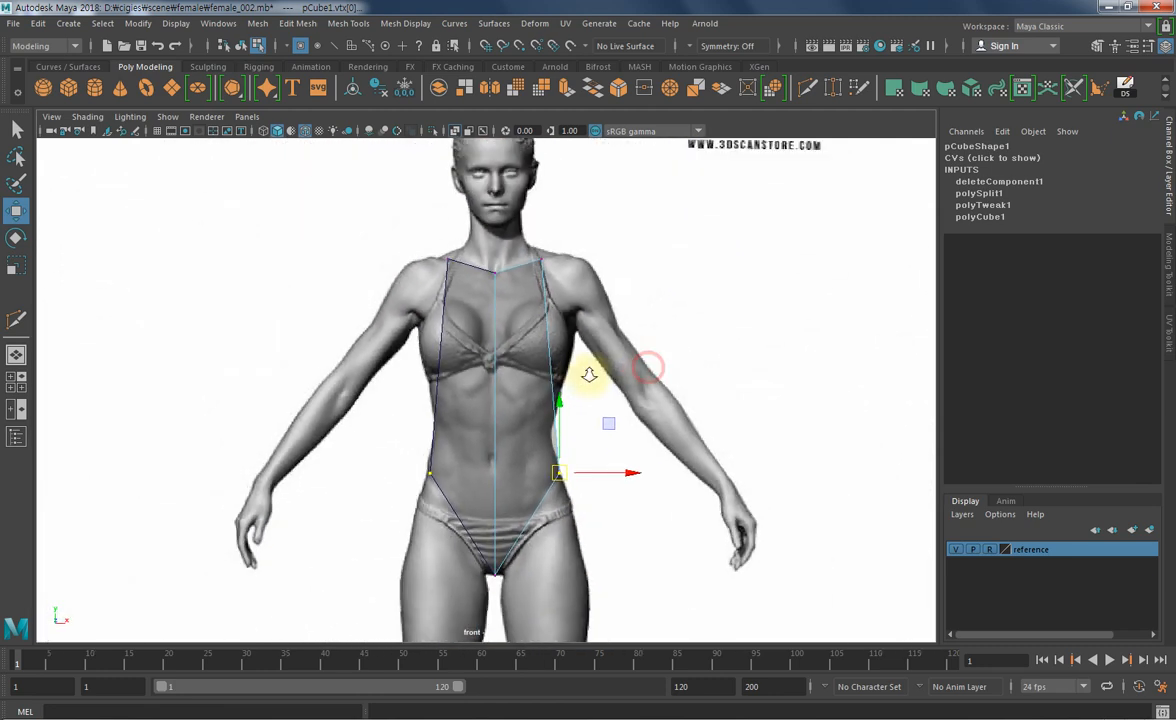
{"action": "scroll", "coordinate": [643, 367], "scroll_direction": "up", "scroll_amount": 2}
{"action": "scroll", "coordinate": [609, 404], "scroll_direction": "down", "scroll_amount": 1}
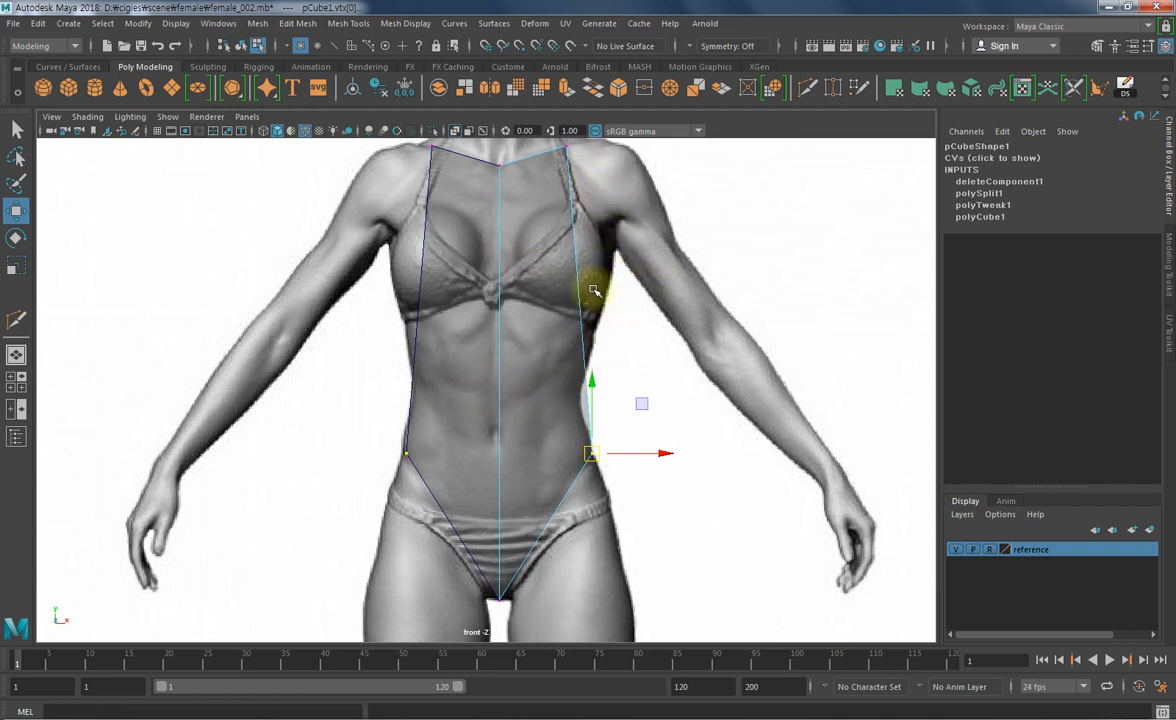
{"action": "middle_click_drag", "start_coordinate": [606, 208], "coordinate": [603, 258], "text": "alt"}
{"action": "mouse_move", "coordinate": [603, 258]}
{"action": "right_mouse_down", "text": "alt"}
{"action": "mouse_move", "coordinate": [583, 257]}
{"action": "mouse_move", "coordinate": [598, 262]}
{"action": "right_mouse_up", "text": "alt"}
{"action": "middle_click_drag", "start_coordinate": [617, 302], "coordinate": [619, 256], "text": "alt"}
- Try straight and angled Multi-Cut slices across the chest and ribs of the torso, and undo them all
{"action": "left_click", "coordinate": [810, 90]}
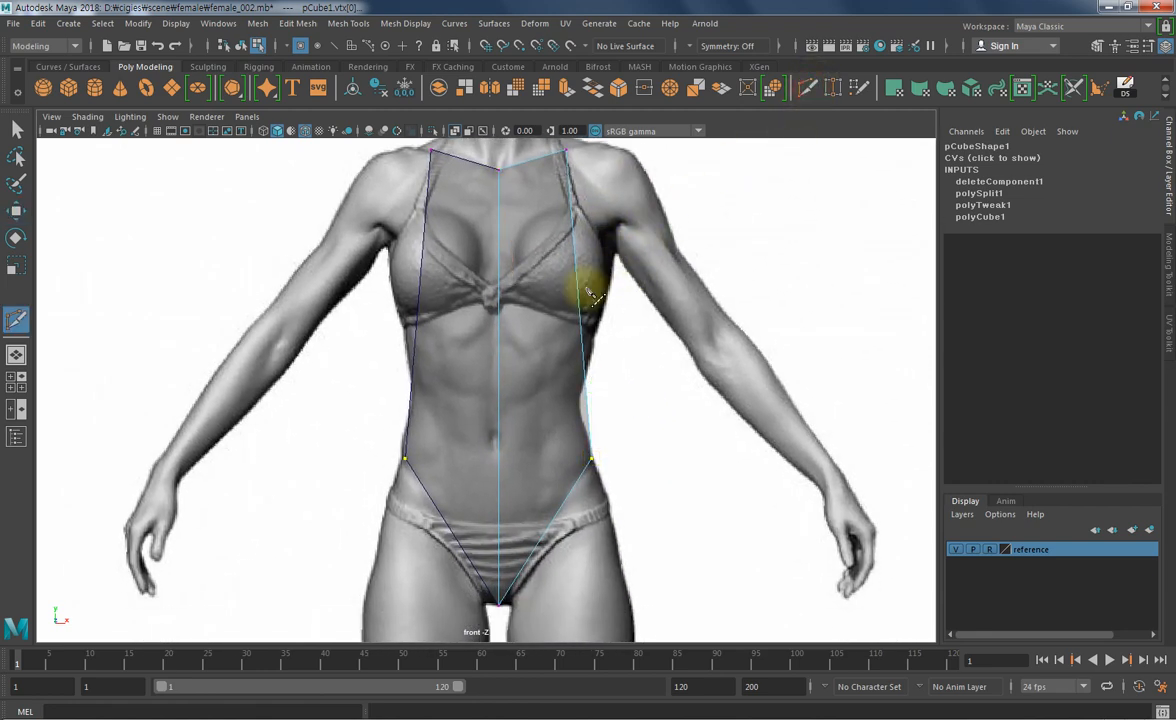
{"action": "middle_click_drag", "start_coordinate": [645, 335], "coordinate": [668, 337], "text": "alt"}
{"action": "left_click_drag", "start_coordinate": [709, 290], "coordinate": [376, 292]}
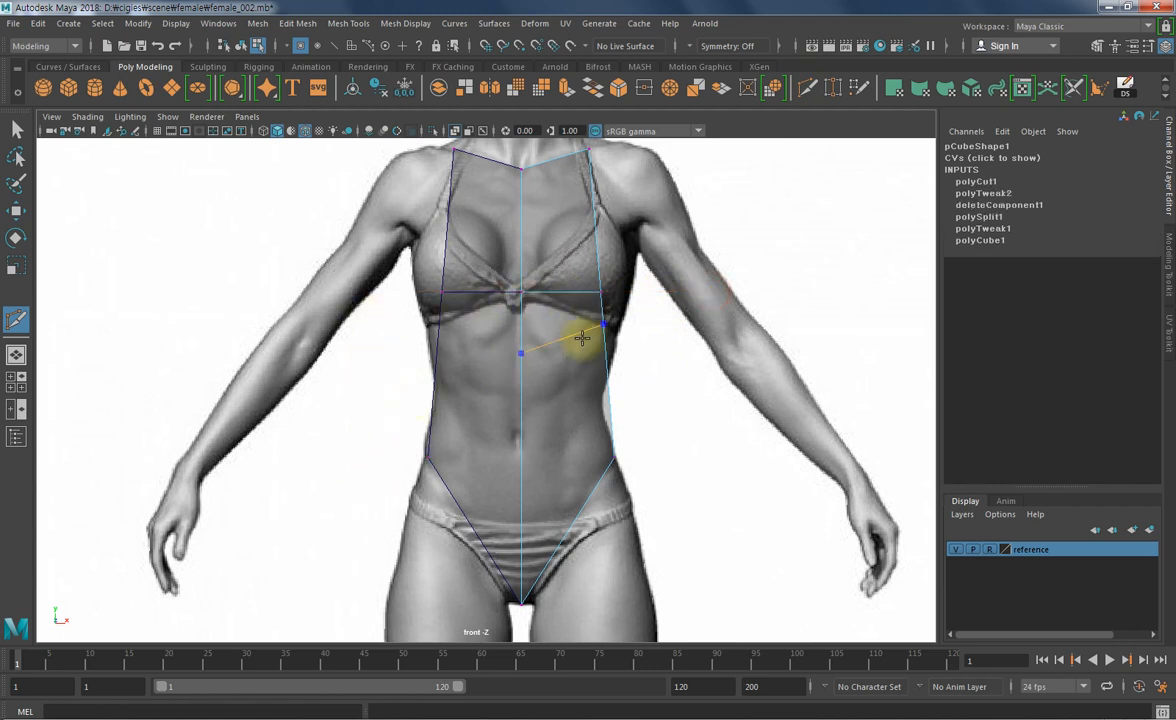
{"action": "key", "text": "ctrl+z"}
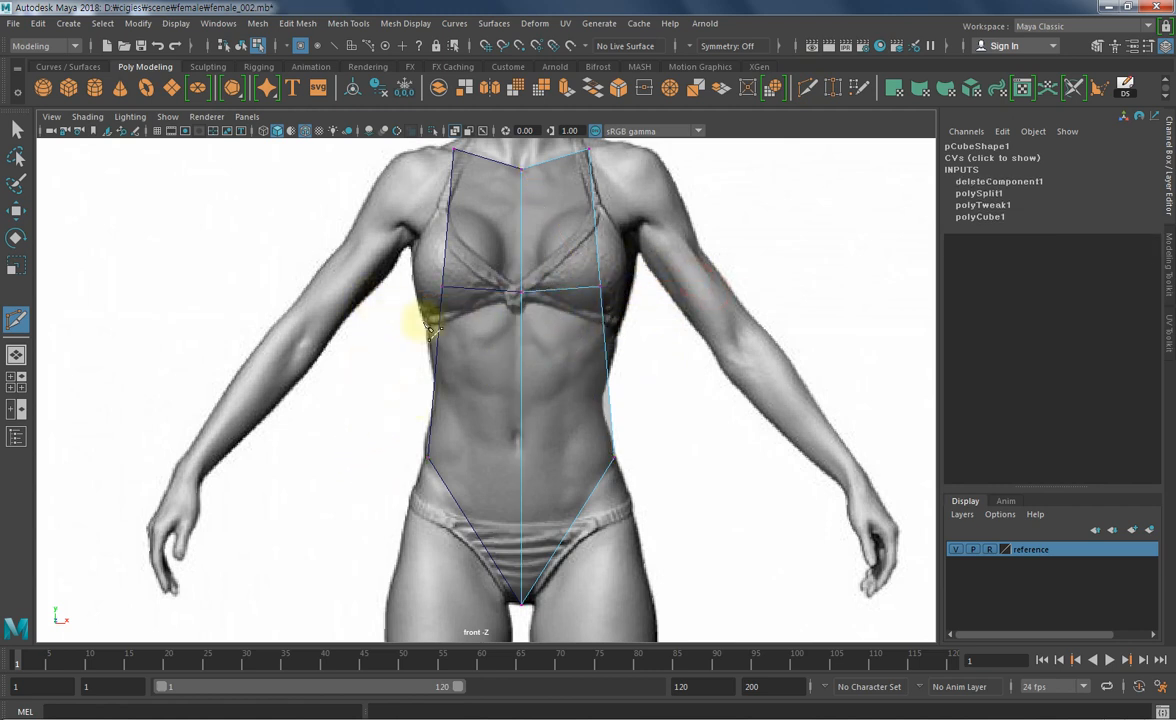
{"action": "left_click_drag", "start_coordinate": [430, 328], "coordinate": [520, 365]}
{"action": "left_click_drag", "start_coordinate": [688, 272], "coordinate": [521, 366]}
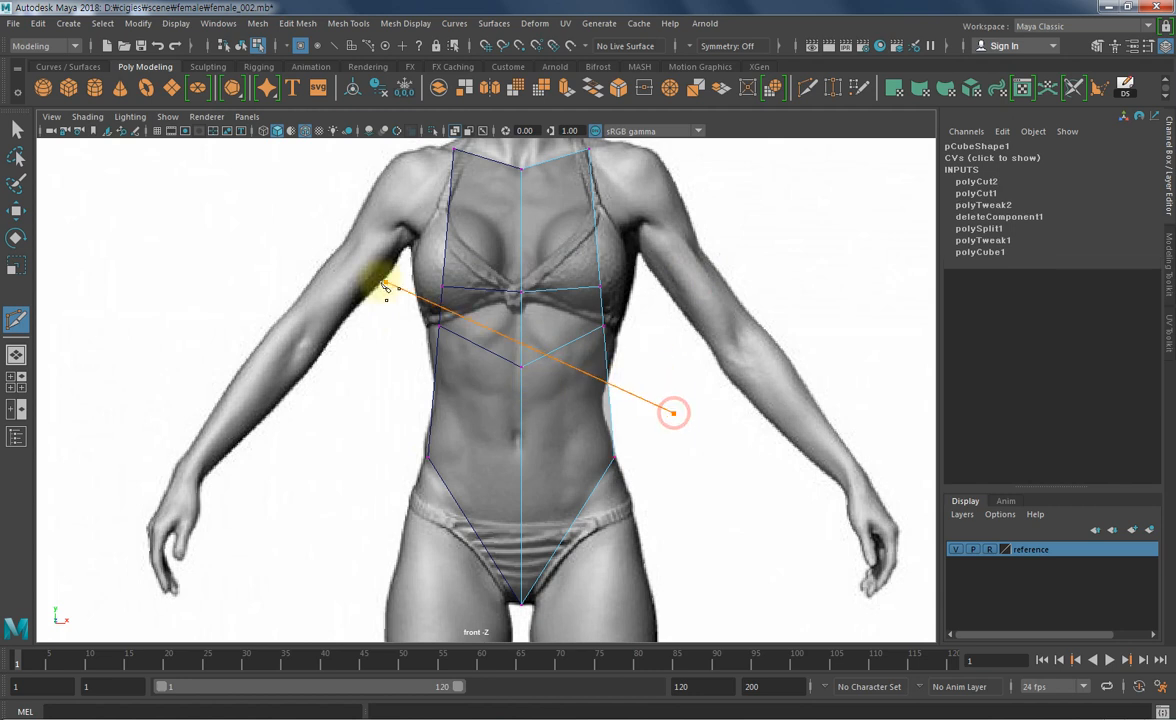
{"action": "left_click_drag", "start_coordinate": [397, 287], "coordinate": [399, 288]}
{"action": "key", "text": "ctrl+z"}
{"action": "key", "text": "ctrl+z"}
{"action": "key", "text": "ctrl+z"}
{"action": "key", "text": "ctrl+z"}
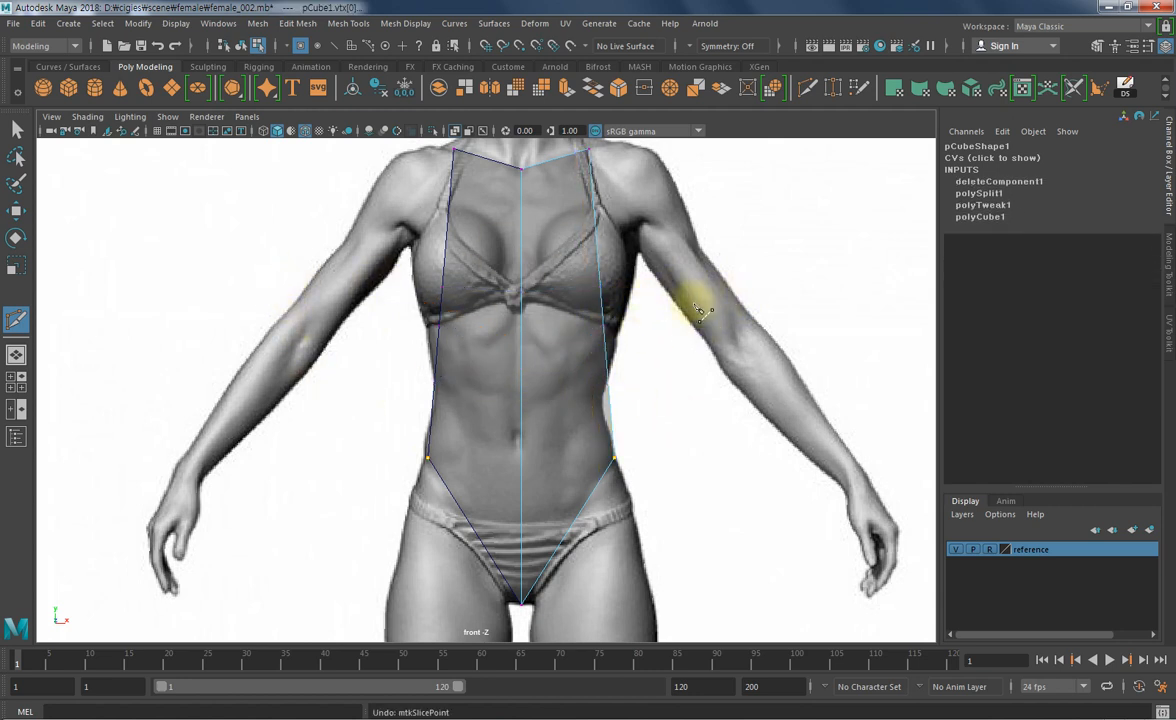
- Slice the half horizontally at the waist with Multi-Cut, lower the new row slightly and pull its outer vertices in to the waist outline
{"action": "left_click_drag", "start_coordinate": [697, 396], "coordinate": [401, 395]}
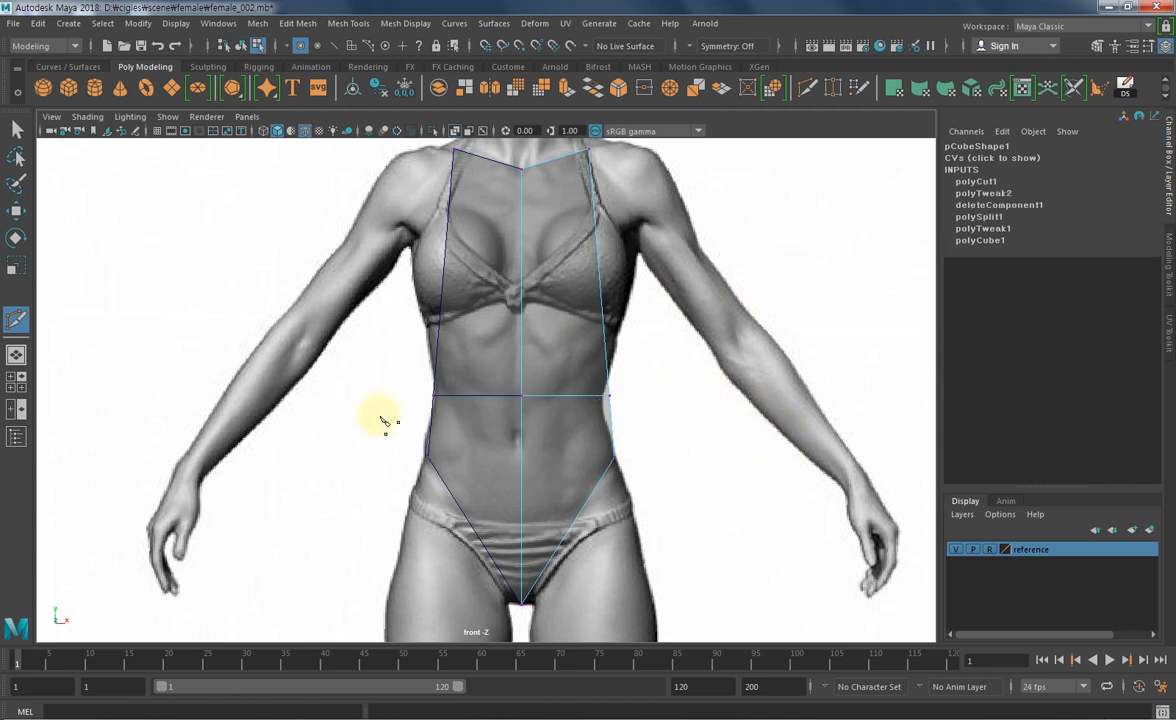
{"action": "key", "text": "w"}
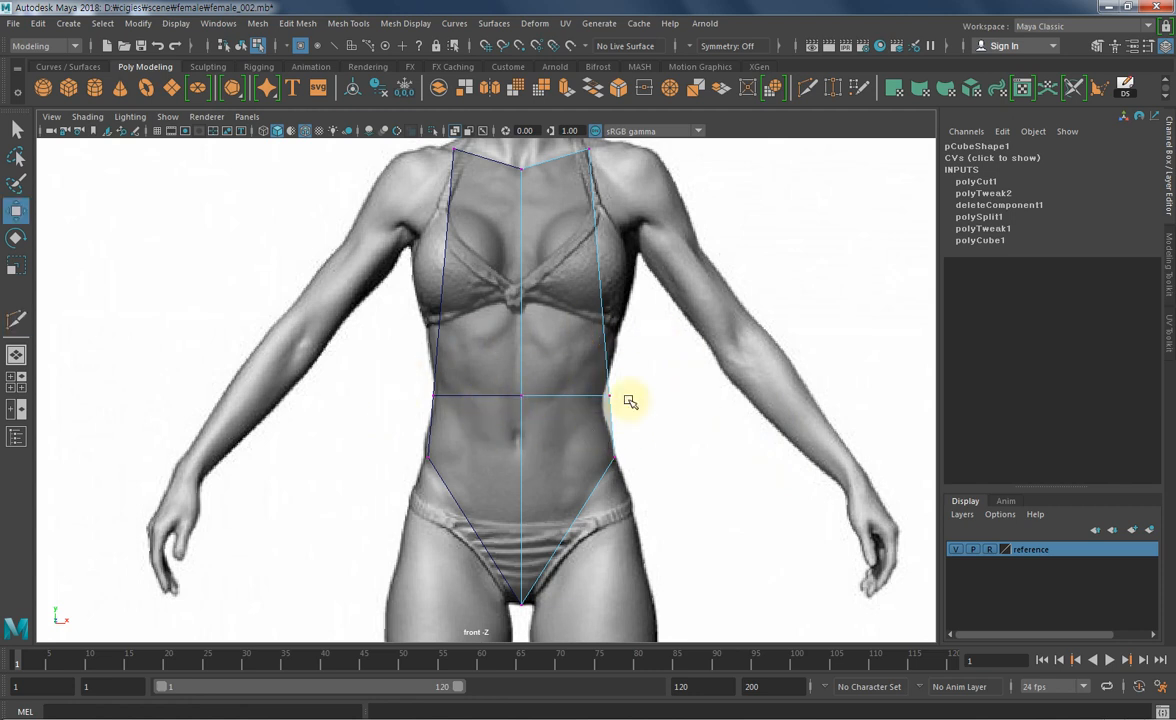
{"action": "left_click_drag", "start_coordinate": [638, 378], "coordinate": [506, 426]}
{"action": "mouse_move", "coordinate": [567, 326]}
{"action": "left_mouse_down"}
{"action": "mouse_move", "coordinate": [568, 345]}
{"action": "mouse_move", "coordinate": [568, 332]}
{"action": "left_mouse_up"}
{"action": "left_click_drag", "start_coordinate": [652, 372], "coordinate": [598, 422]}
{"action": "left_click_drag", "start_coordinate": [681, 403], "coordinate": [674, 406]}
- Slice the half horizontally with Multi-Cut just below the armpit and again along the lower edge of the bra
{"action": "middle_click_drag", "start_coordinate": [675, 314], "coordinate": [692, 409], "text": "alt"}
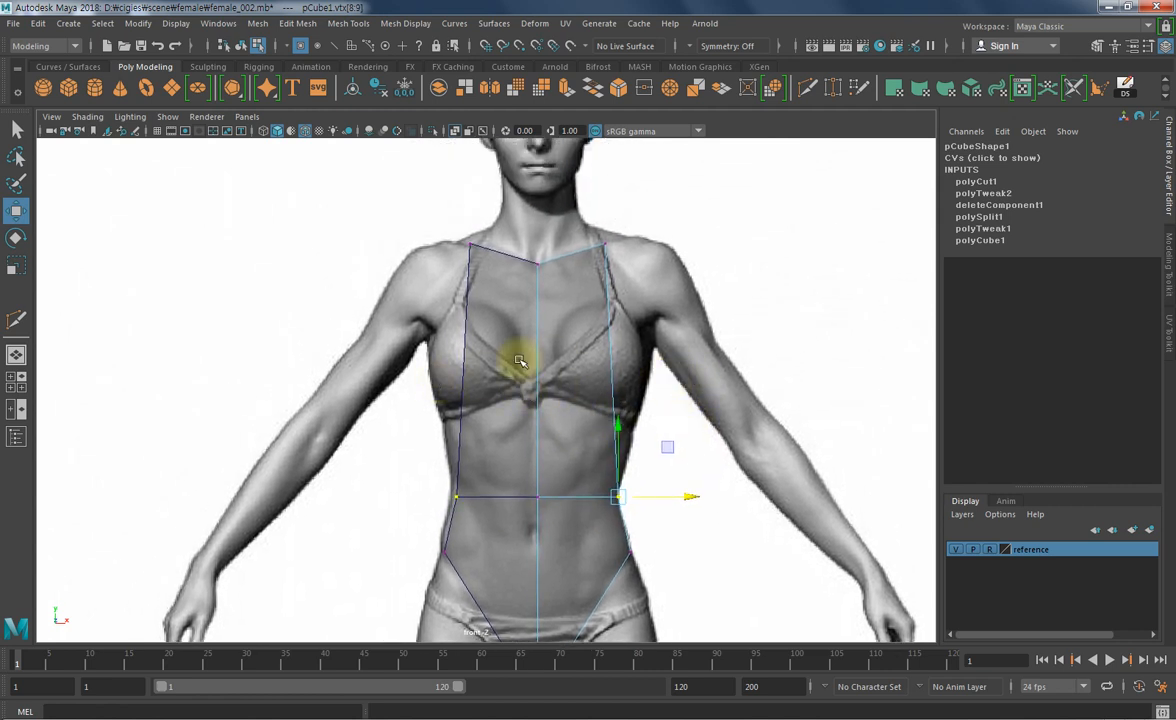
{"action": "left_click", "coordinate": [808, 87]}
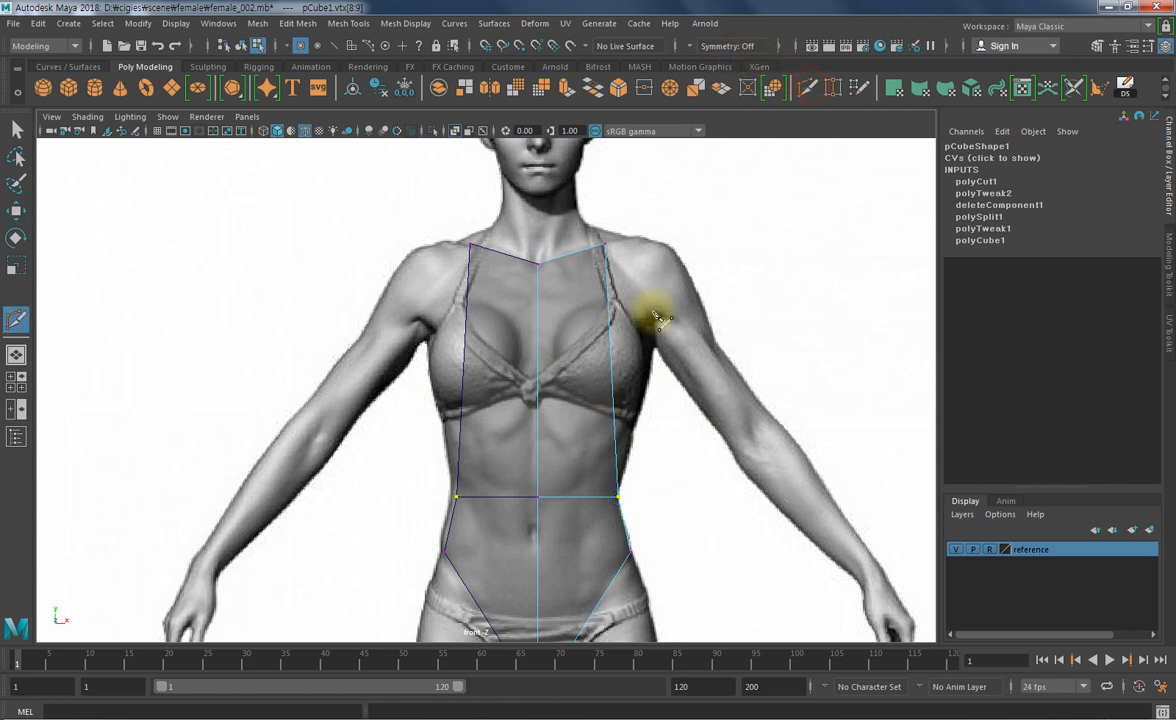
{"action": "left_click", "coordinate": [668, 376]}
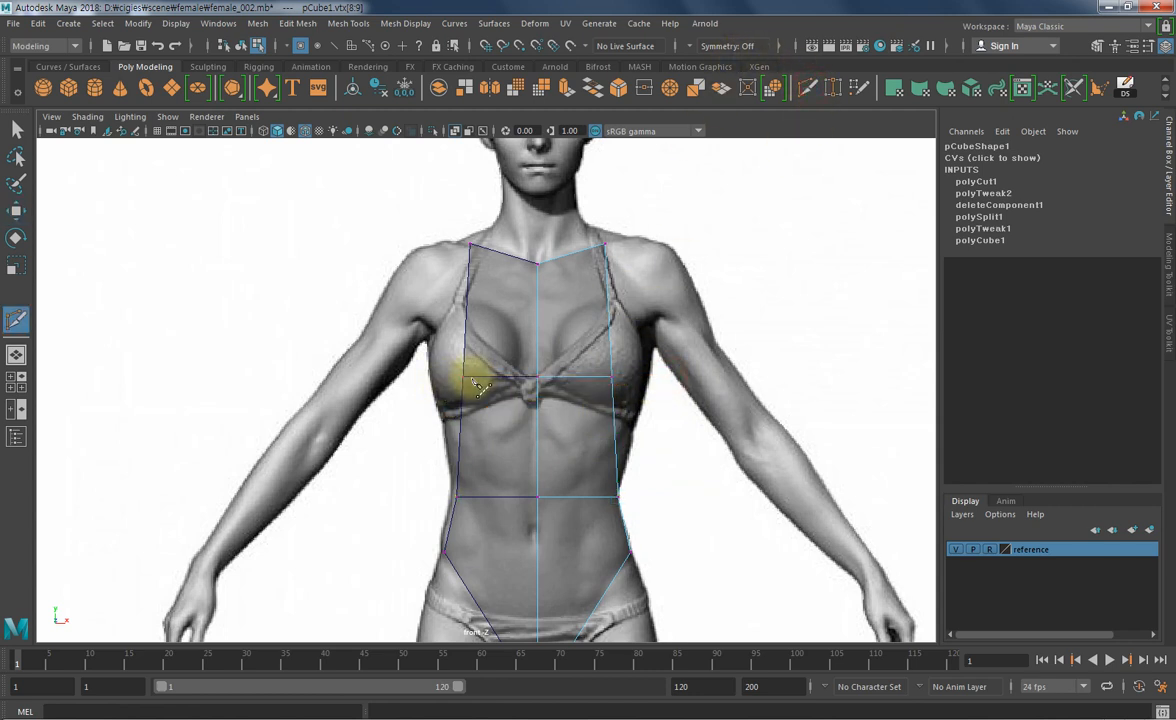
{"action": "left_click", "coordinate": [476, 378]}
{"action": "right_click", "coordinate": [657, 360]}
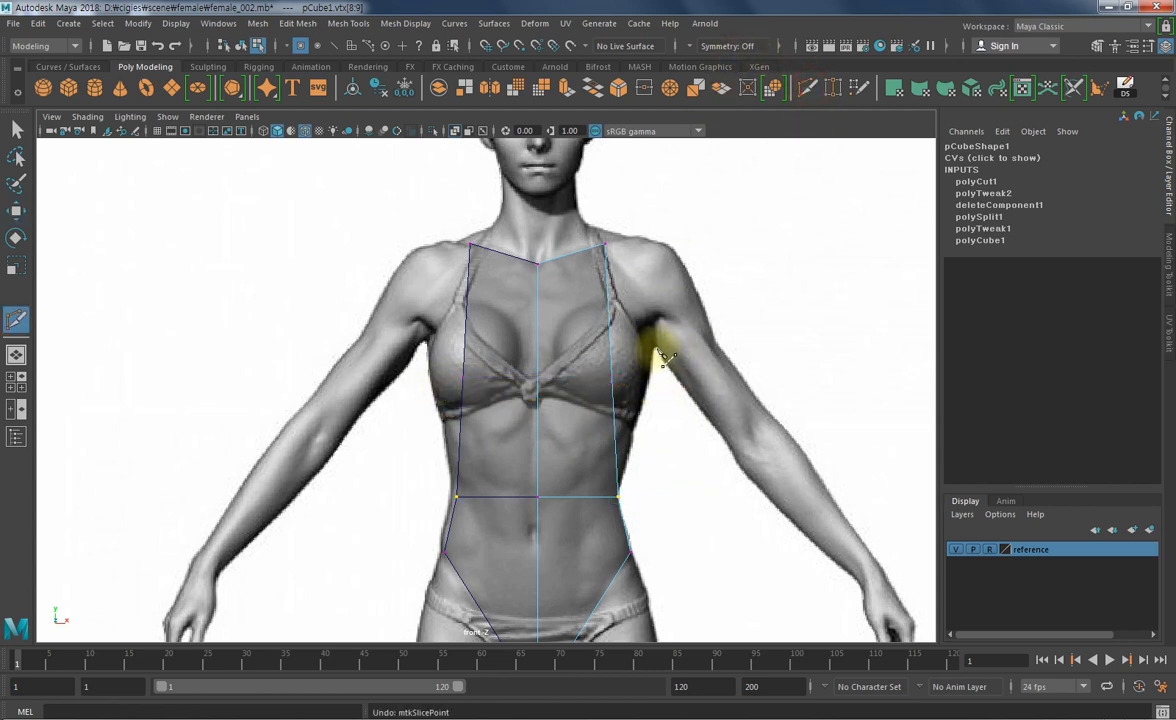
{"action": "left_click", "coordinate": [470, 350]}
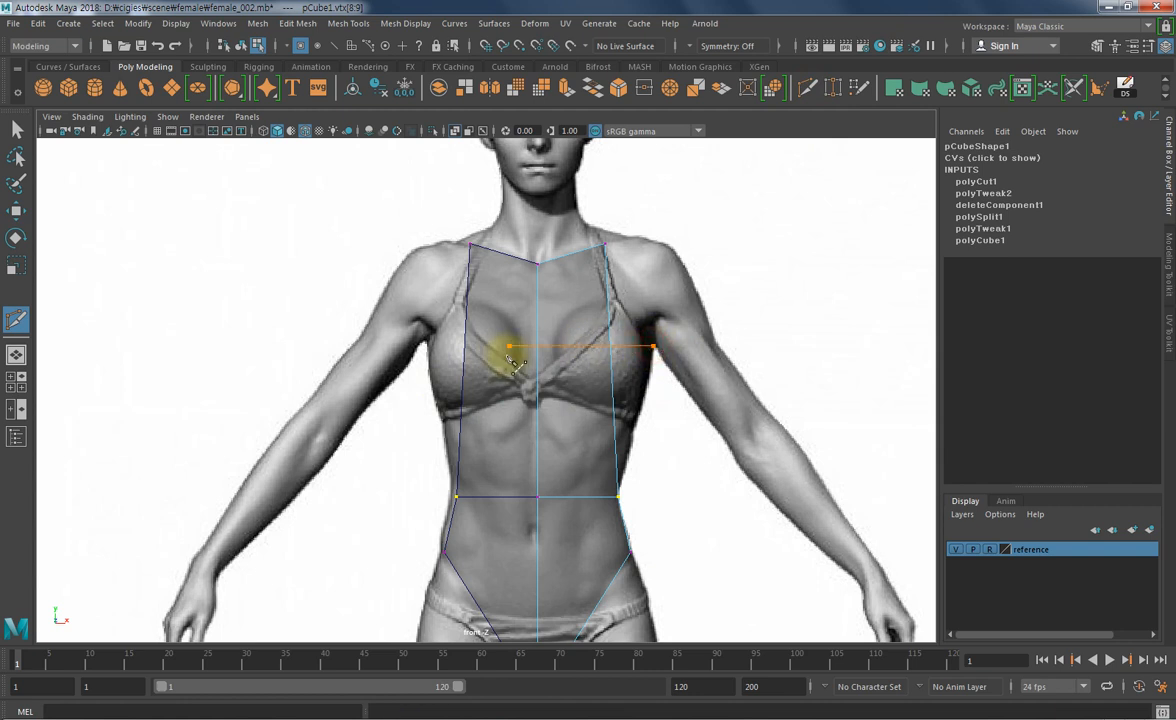
{"action": "right_click", "coordinate": [478, 356]}
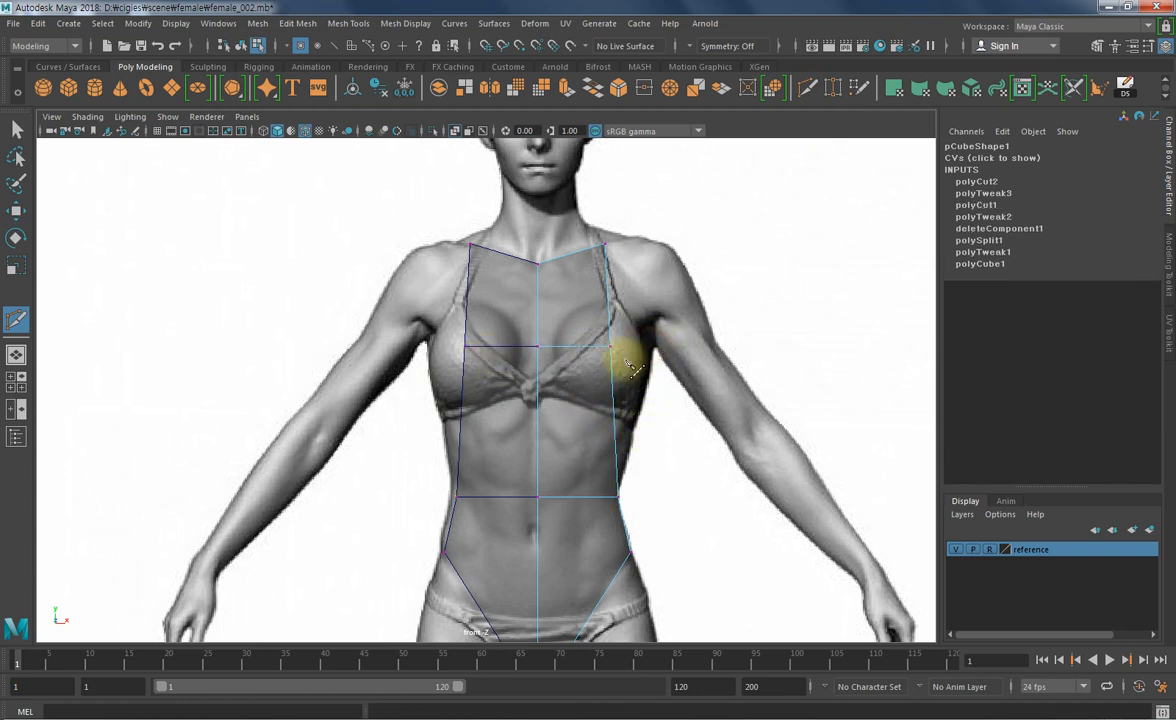
{"action": "left_click", "coordinate": [637, 417]}
{"action": "left_click", "coordinate": [464, 419]}
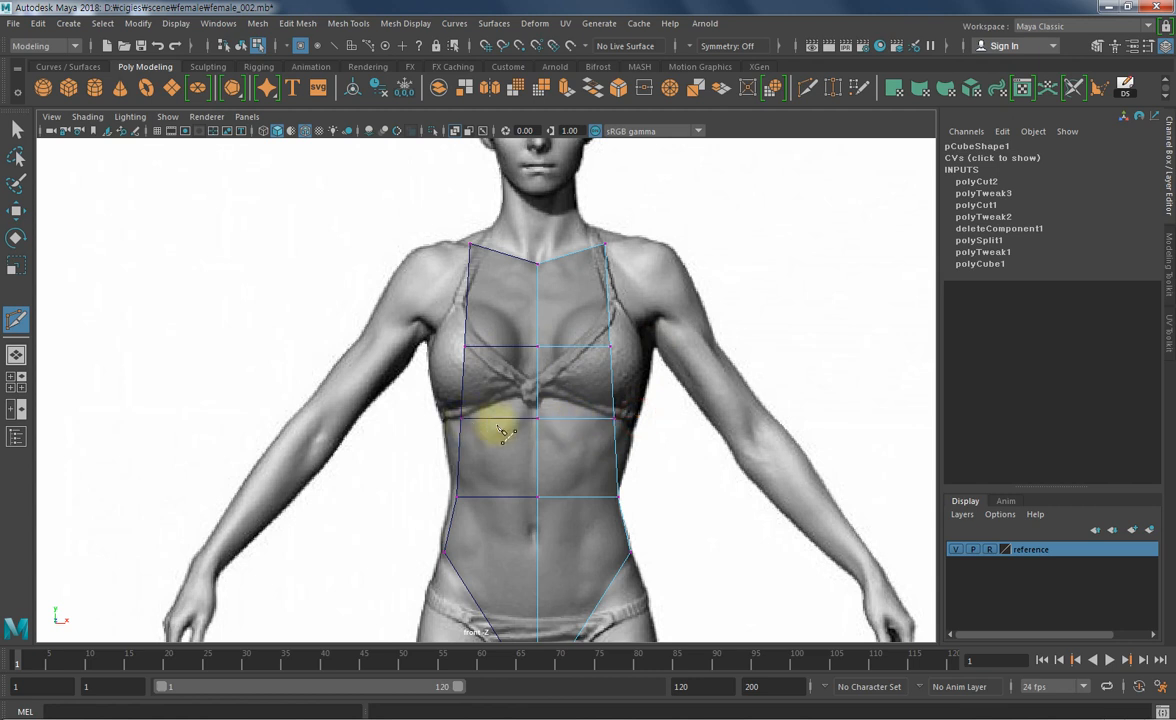
- Move the outer vertices of the under-bust and armpit rows outward to the side contour of the body
{"action": "key", "text": "w"}
{"action": "left_click_drag", "start_coordinate": [648, 395], "coordinate": [589, 440]}
{"action": "left_click_drag", "start_coordinate": [679, 418], "coordinate": [698, 422]}
{"action": "left_click_drag", "start_coordinate": [677, 307], "coordinate": [594, 366]}
{"action": "left_click_drag", "start_coordinate": [673, 348], "coordinate": [713, 348]}
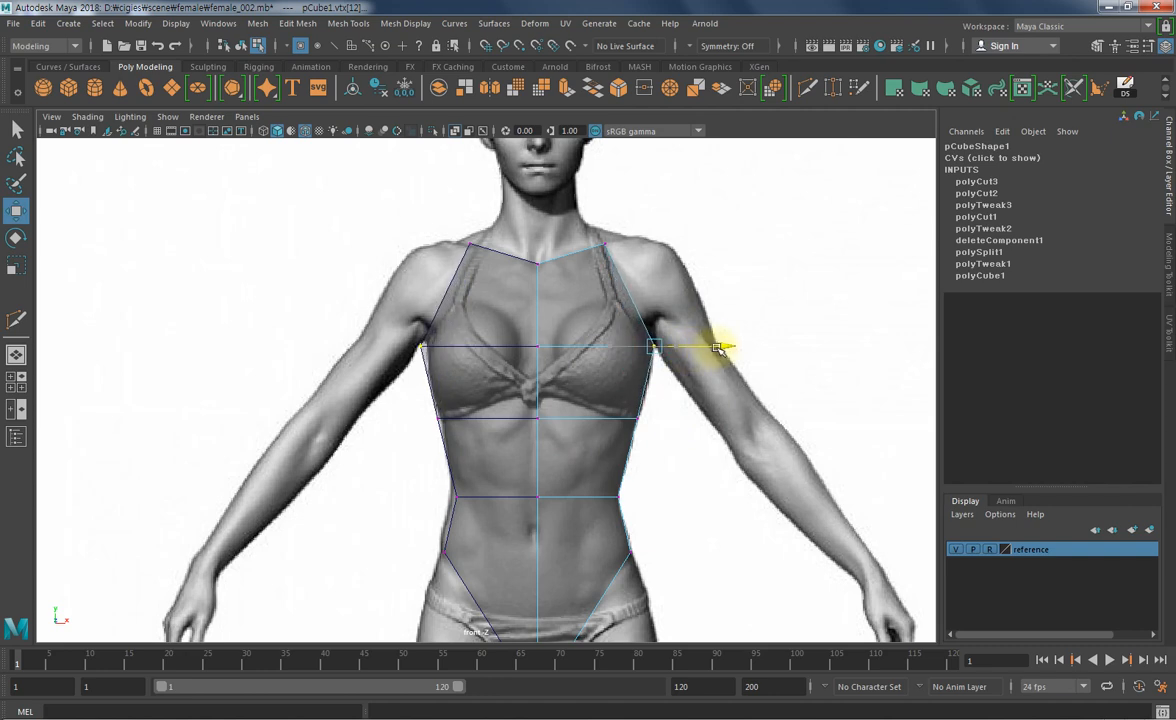
{"action": "left_click_drag", "start_coordinate": [717, 347], "coordinate": [717, 348]}
- Examine the blocked-out torso from several angles in the perspective view, ending back in the full front view
{"action": "middle_click_drag", "start_coordinate": [632, 486], "coordinate": [627, 428], "text": "alt"}
{"action": "right_click_drag", "start_coordinate": [627, 428], "coordinate": [611, 430], "text": "alt"}
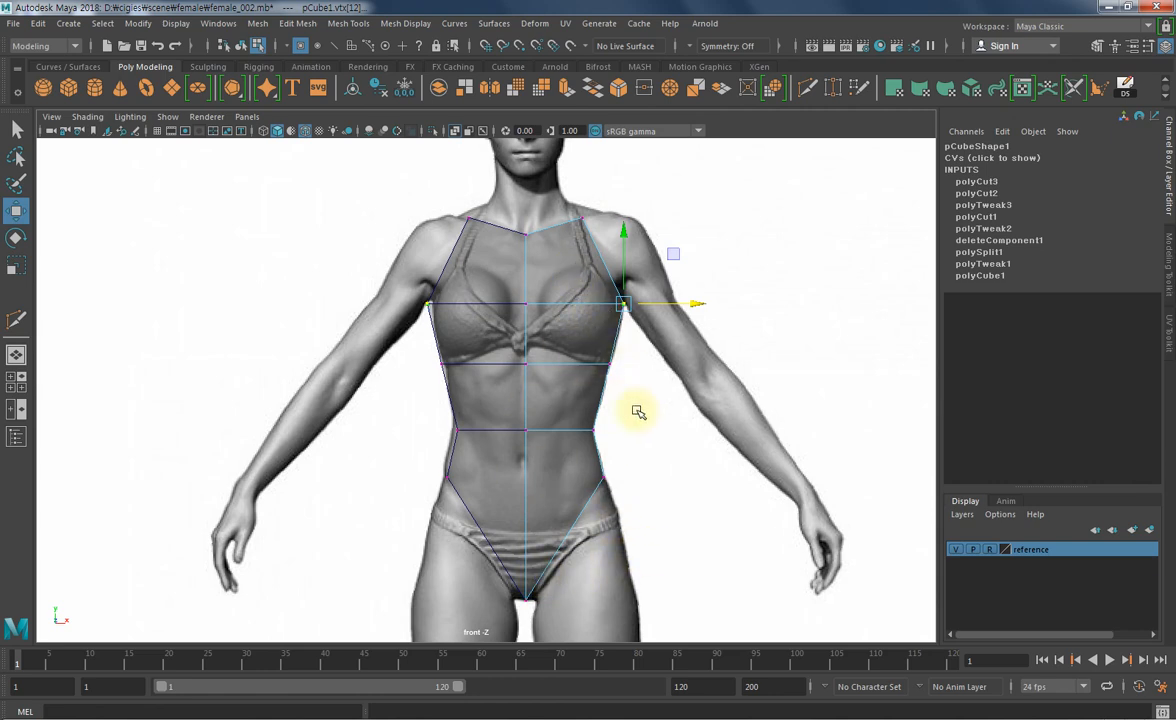
{"action": "scroll", "coordinate": [612, 389], "scroll_direction": "up", "scroll_amount": 3}
{"action": "key", "text": "space"}
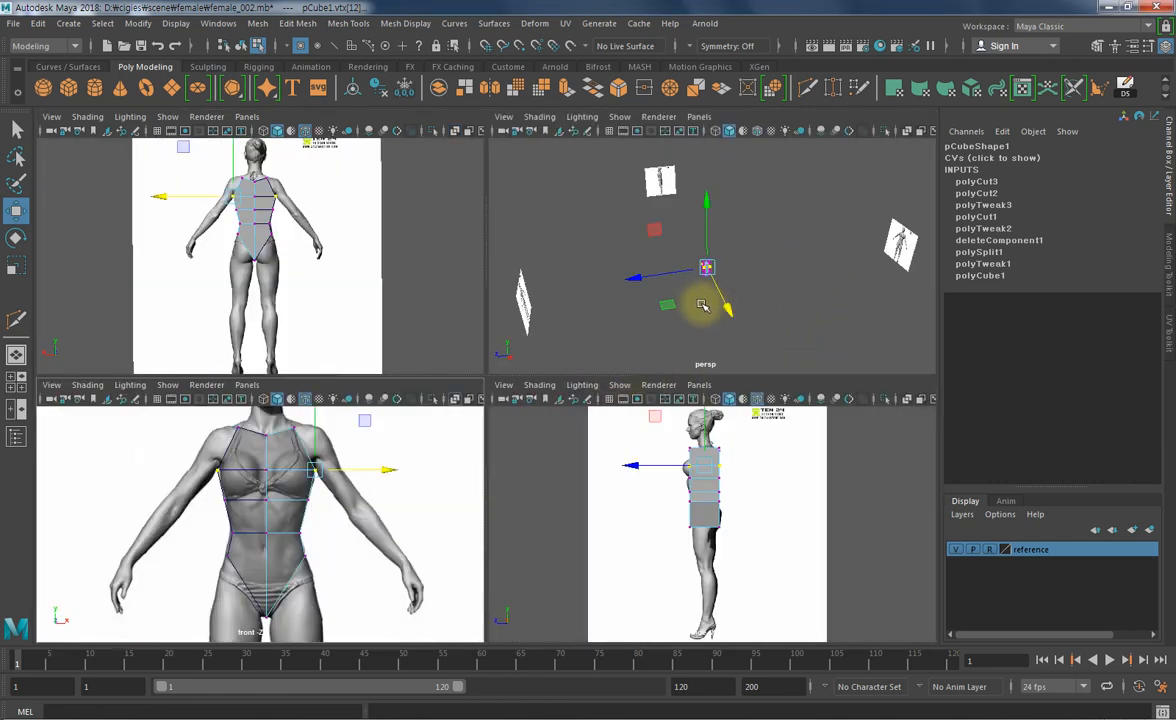
{"action": "key", "text": "f"}
{"action": "left_click_drag", "start_coordinate": [716, 301], "coordinate": [696, 323], "text": "alt"}
{"action": "left_click", "coordinate": [790, 315]}
{"action": "left_click_drag", "start_coordinate": [787, 174], "coordinate": [740, 271], "text": "alt"}
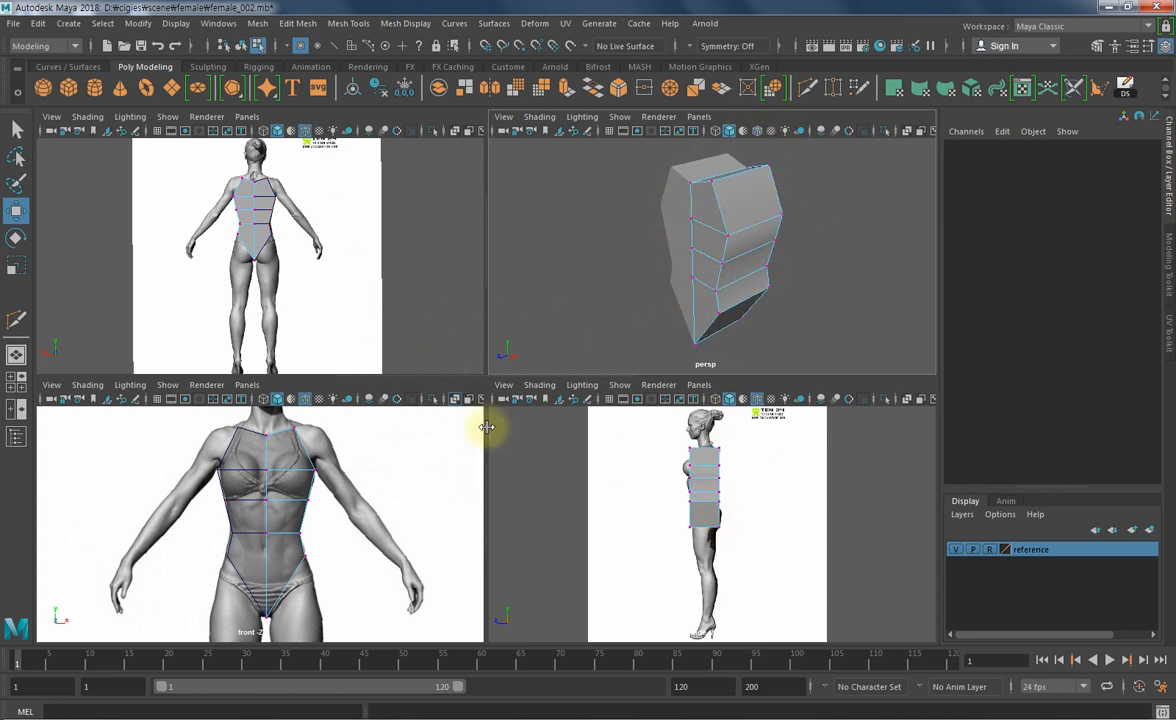
{"action": "middle_click_drag", "start_coordinate": [329, 517], "coordinate": [352, 512], "text": "alt"}
{"action": "key", "text": "space"}
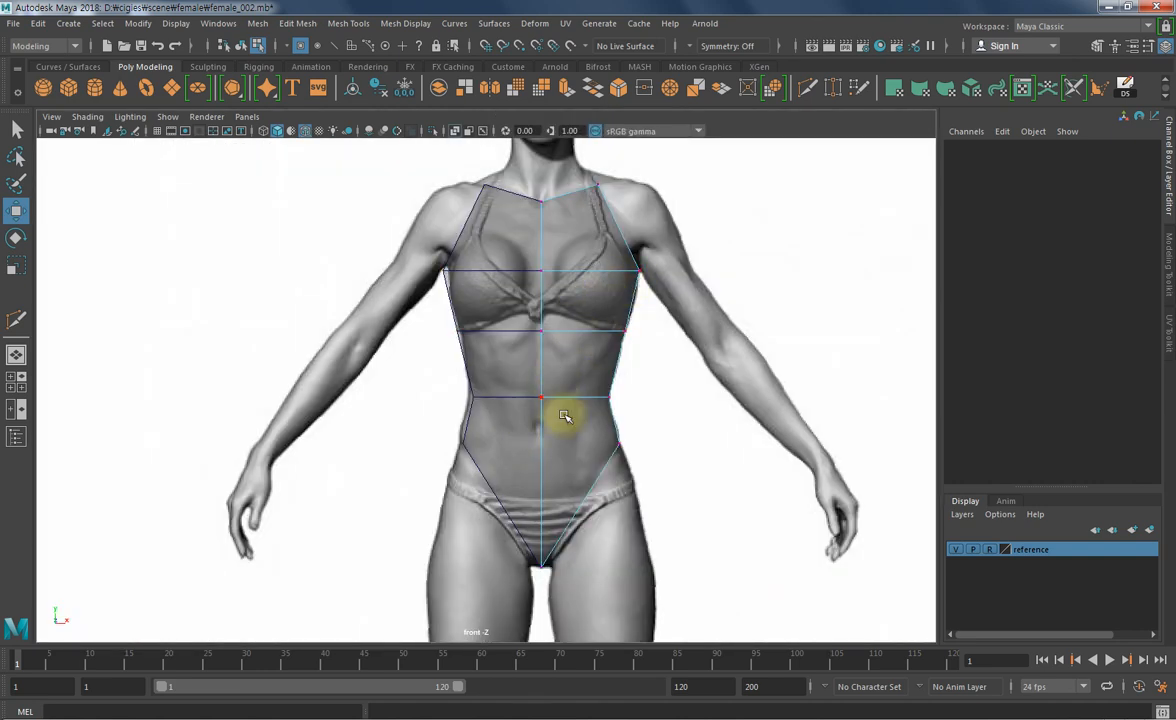
- Insert a vertical edge loop with Multi-Cut through the original half, about midway between the centre line and the outer side
{"action": "middle_click_drag", "start_coordinate": [557, 407], "coordinate": [533, 467], "text": "alt"}
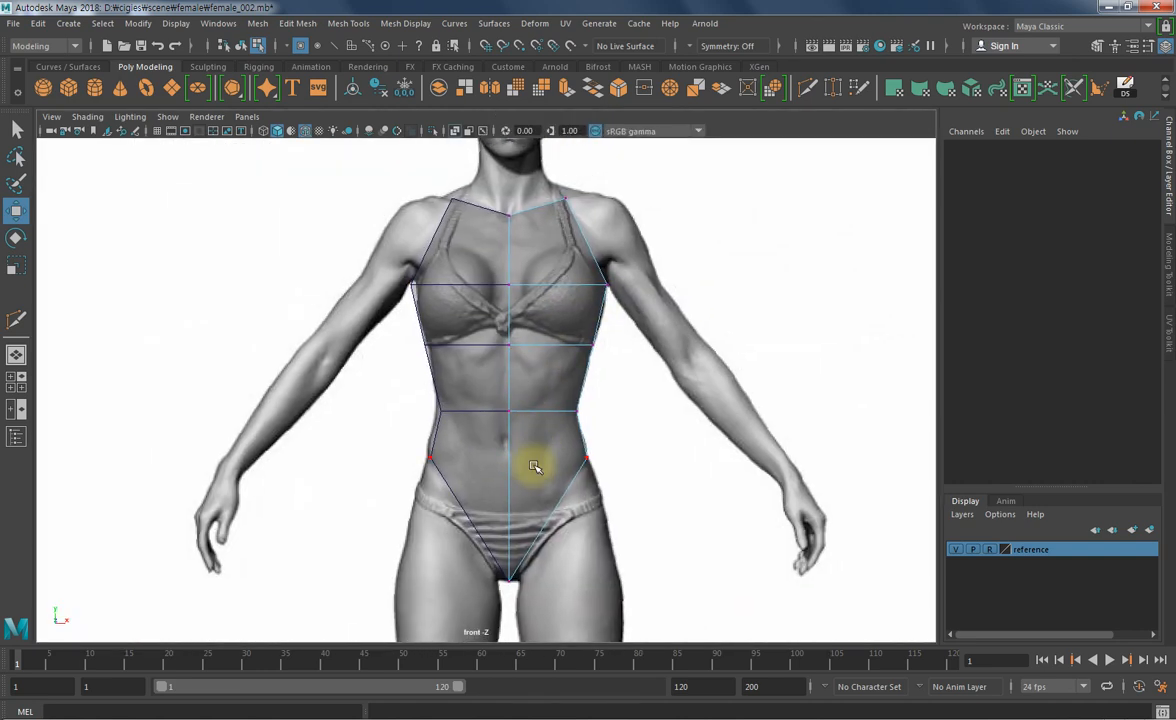
{"action": "left_click", "coordinate": [808, 90]}
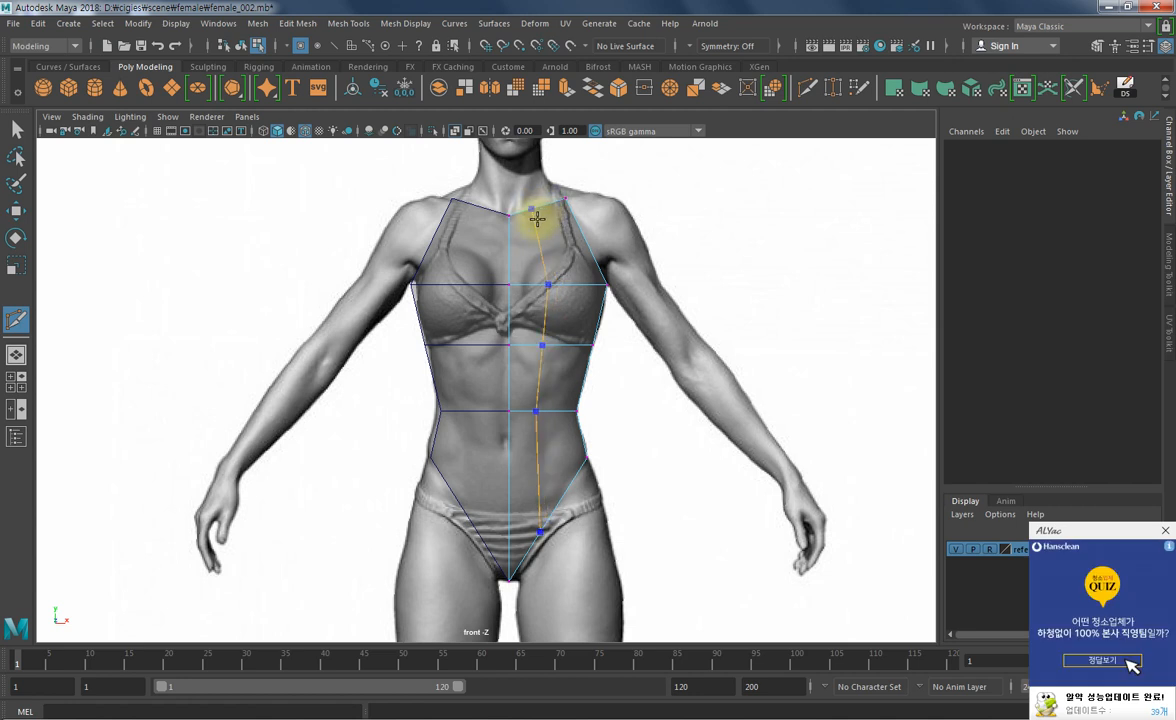
{"action": "left_click", "coordinate": [545, 215], "text": "ctrl"}
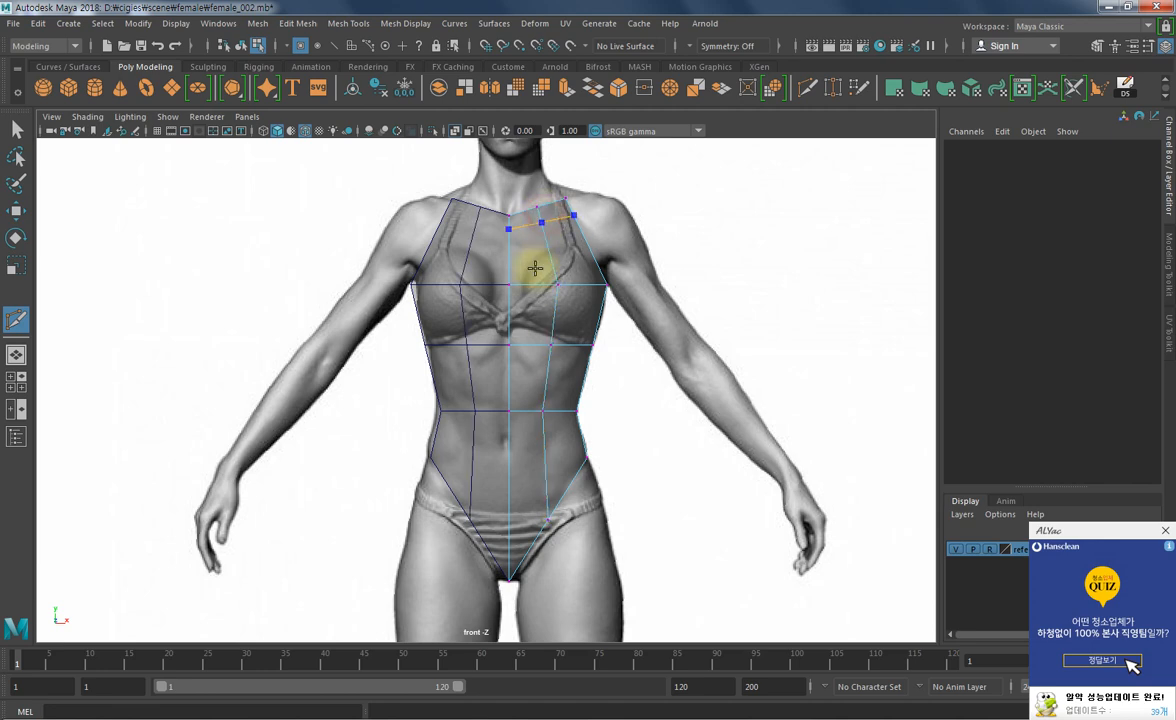
- Move the new loop's lowest vertices down and inward to the crotch, just beside the centre line
{"action": "middle_click_drag", "start_coordinate": [546, 490], "coordinate": [589, 356], "text": "alt"}
{"action": "right_click_drag", "start_coordinate": [589, 356], "coordinate": [780, 440], "text": "alt"}
{"action": "middle_click_drag", "start_coordinate": [680, 444], "coordinate": [654, 477], "text": "alt"}
{"action": "left_click", "coordinate": [648, 328]}
{"action": "key", "text": "w"}
{"action": "left_click_drag", "start_coordinate": [627, 447], "coordinate": [577, 390]}
{"action": "left_click_drag", "start_coordinate": [640, 368], "coordinate": [600, 452]}
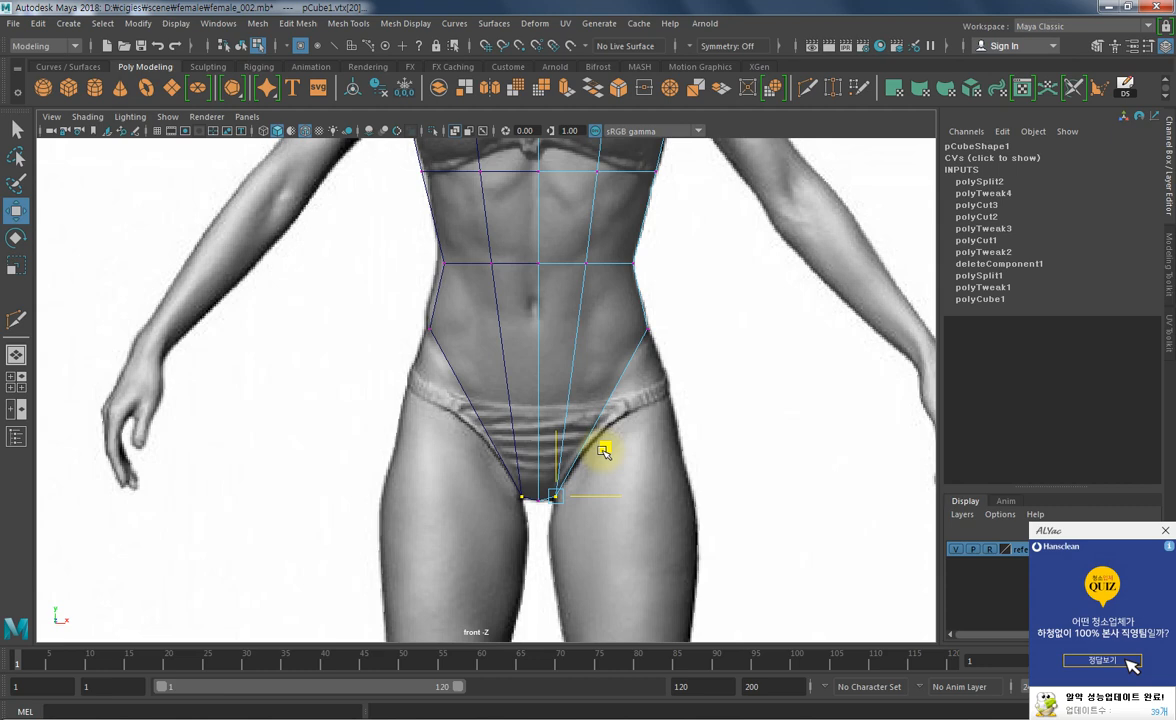
- Move the vertical loop's vertices on the waist row slightly outward to even out the loop's line
{"action": "middle_click_drag", "start_coordinate": [657, 289], "coordinate": [680, 444], "text": "alt"}
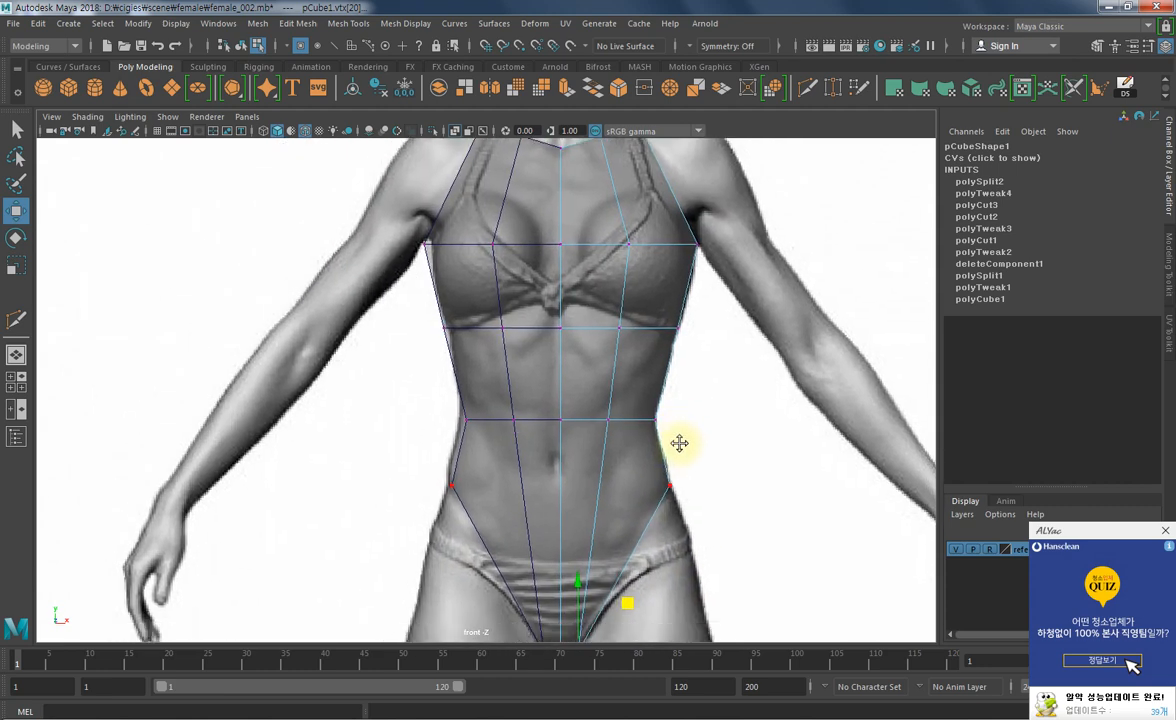
{"action": "left_click_drag", "start_coordinate": [626, 401], "coordinate": [586, 440]}
{"action": "left_click_drag", "start_coordinate": [677, 419], "coordinate": [685, 419]}
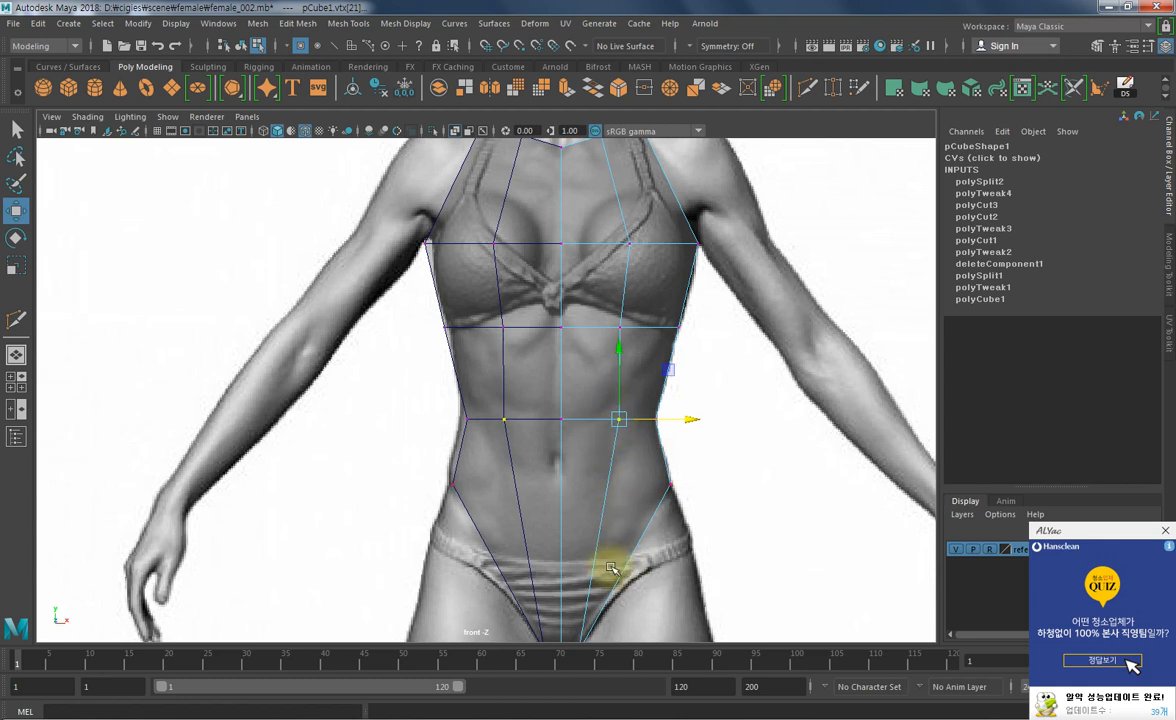
{"action": "left_click_drag", "start_coordinate": [690, 420], "coordinate": [683, 422]}
- Raise the centre vertex of the under-bust edge row slightly to follow the rib cage arch in the front reference
{"action": "middle_click_drag", "start_coordinate": [704, 372], "coordinate": [717, 488], "text": "alt"}
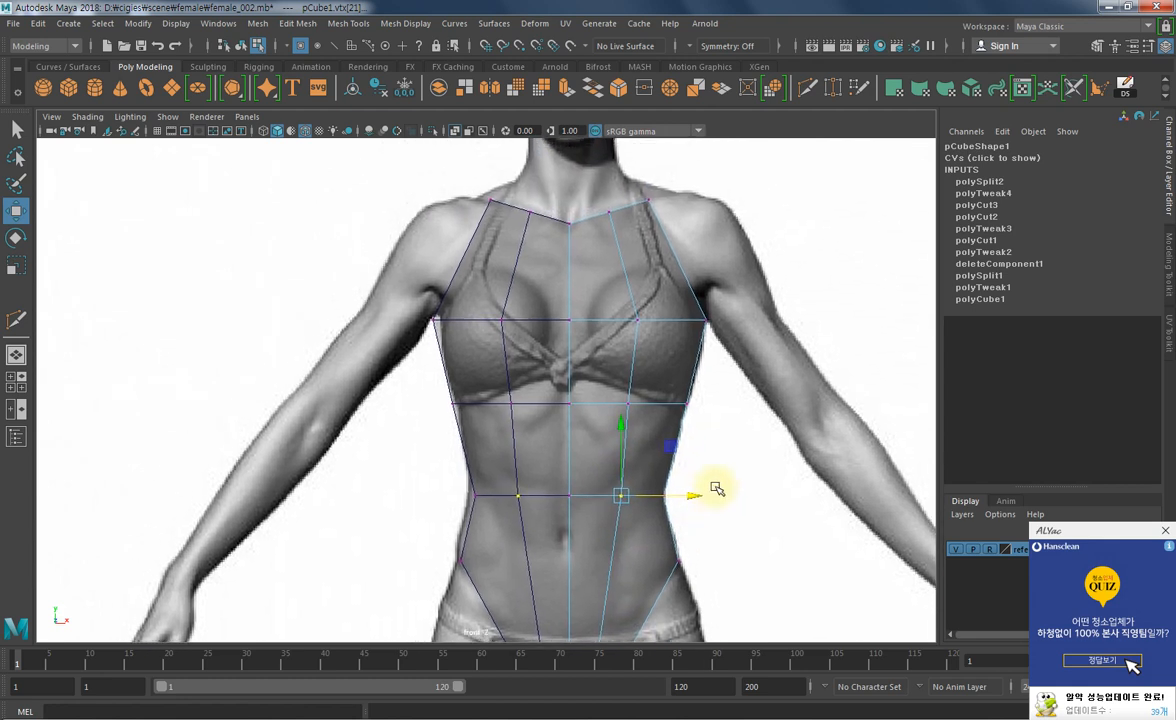
{"action": "left_click", "coordinate": [630, 403]}
{"action": "left_click", "coordinate": [569, 403]}
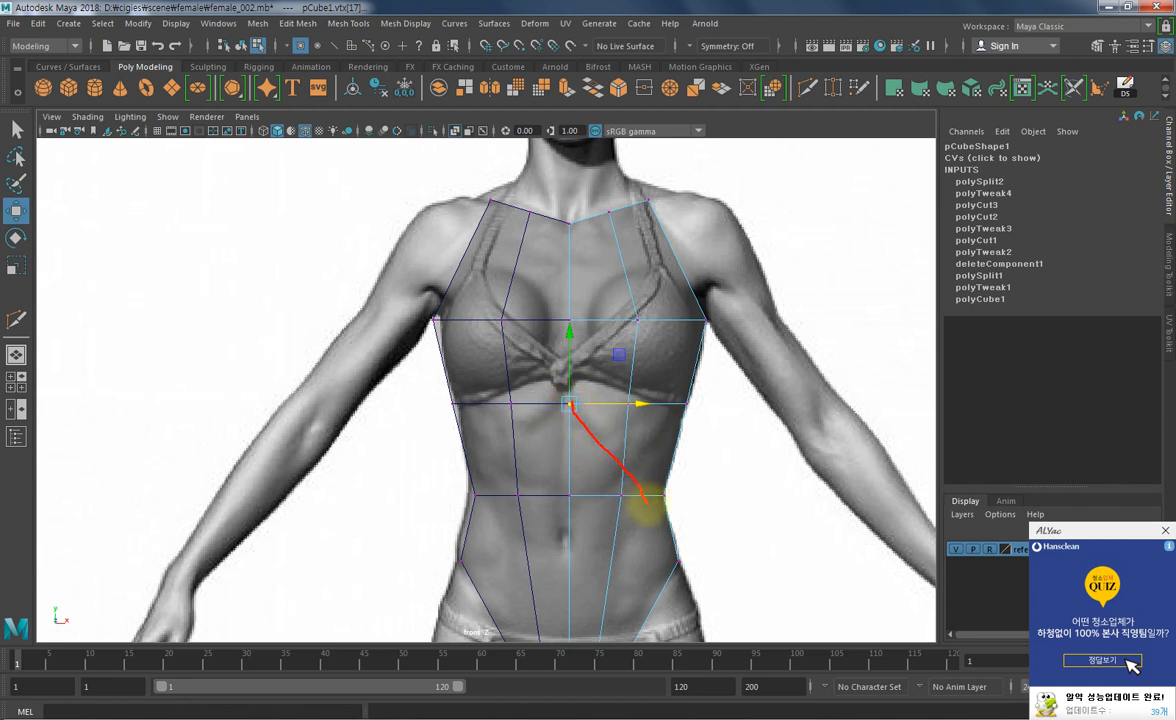
{"action": "left_click_drag", "start_coordinate": [533, 432], "coordinate": [480, 498]}
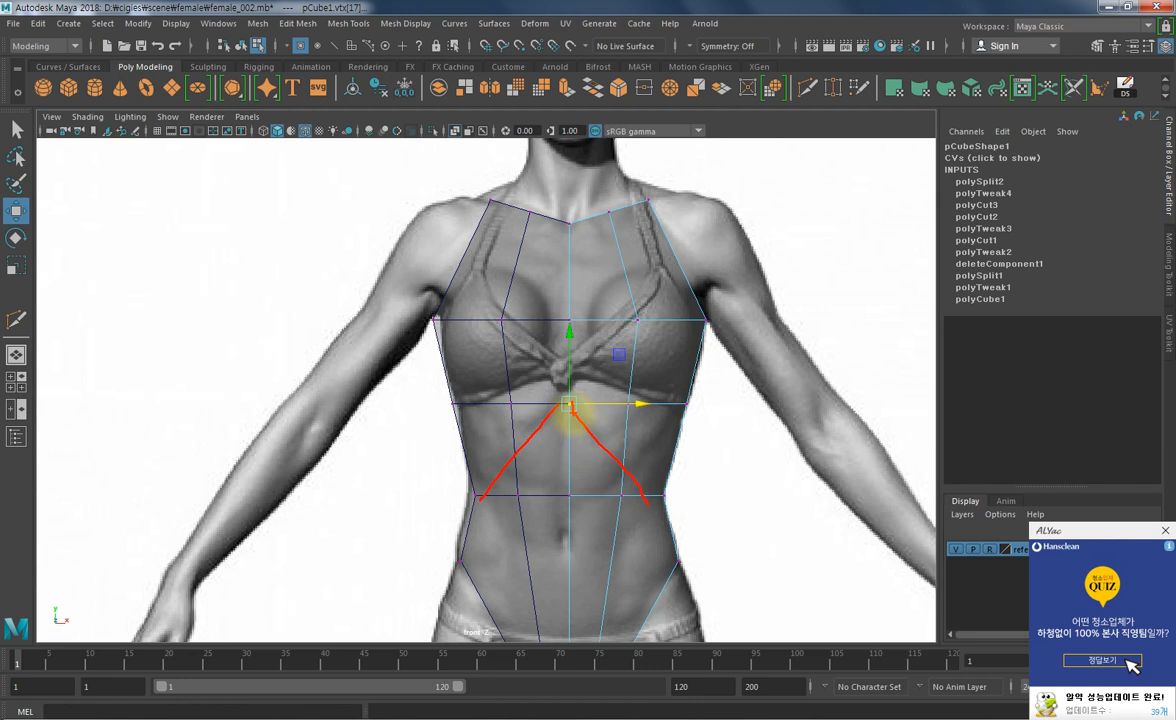
{"action": "key", "text": "Escape"}
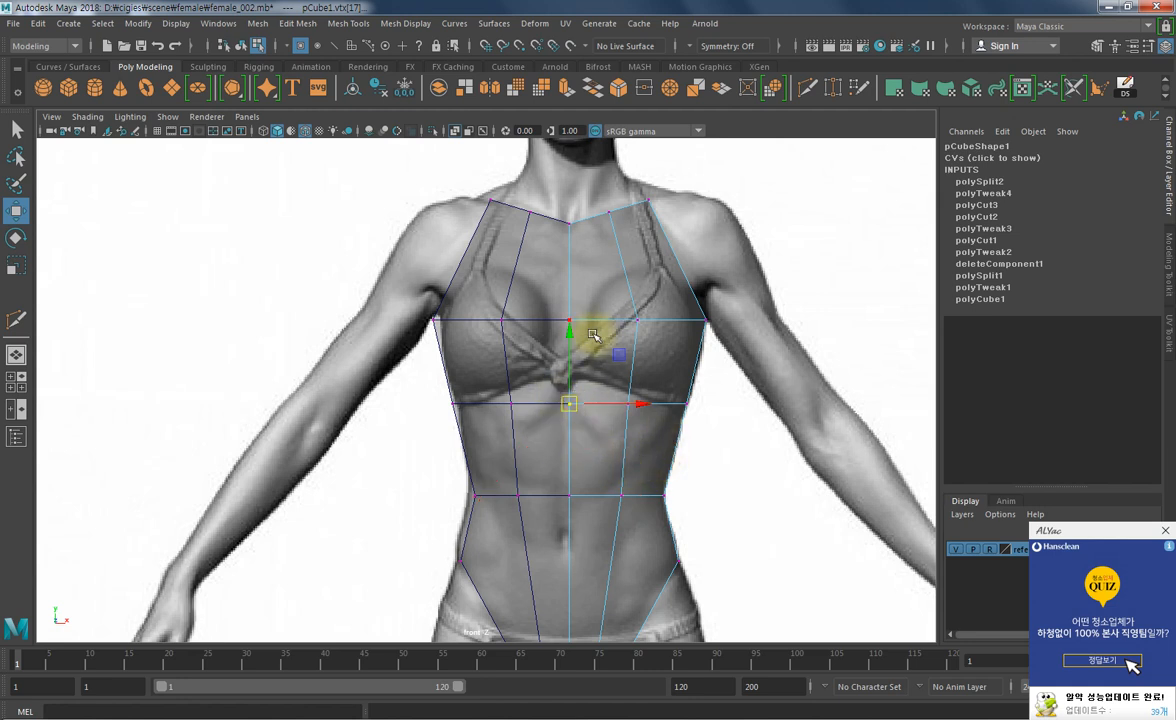
{"action": "left_click_drag", "start_coordinate": [570, 351], "coordinate": [570, 342]}
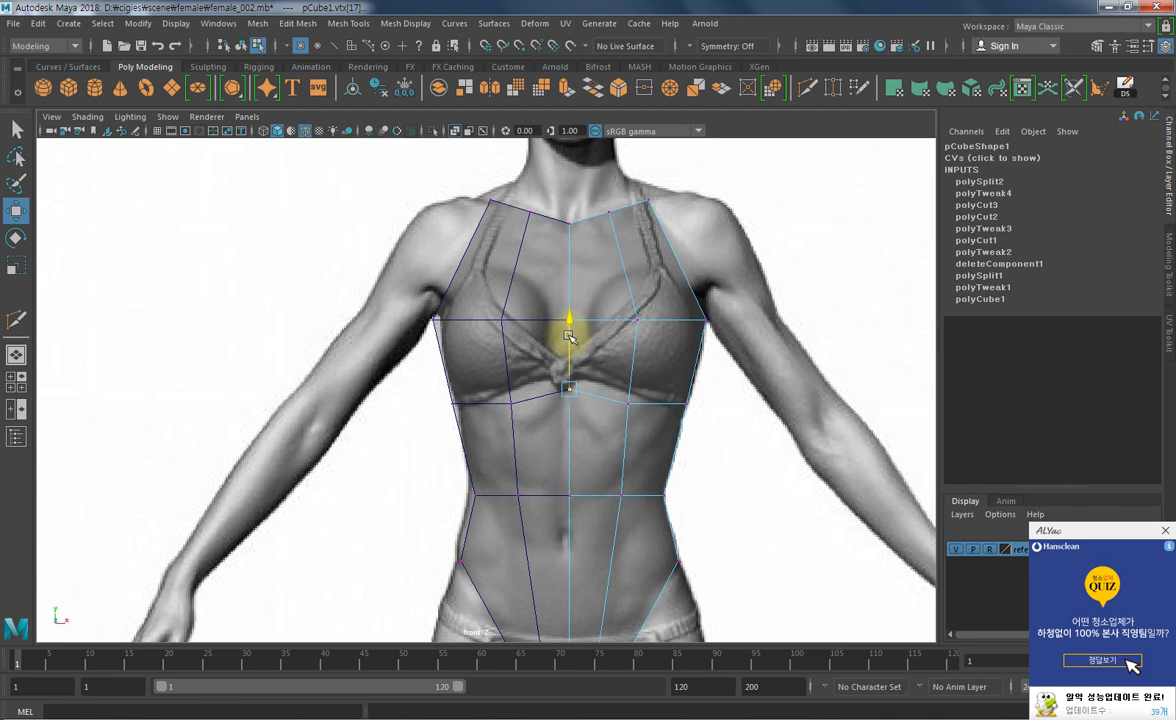
- Lower the outer vertices of the under-bust row slightly and adjust its middle vertices so the row slopes along the rib arch
{"action": "left_click", "coordinate": [625, 400]}
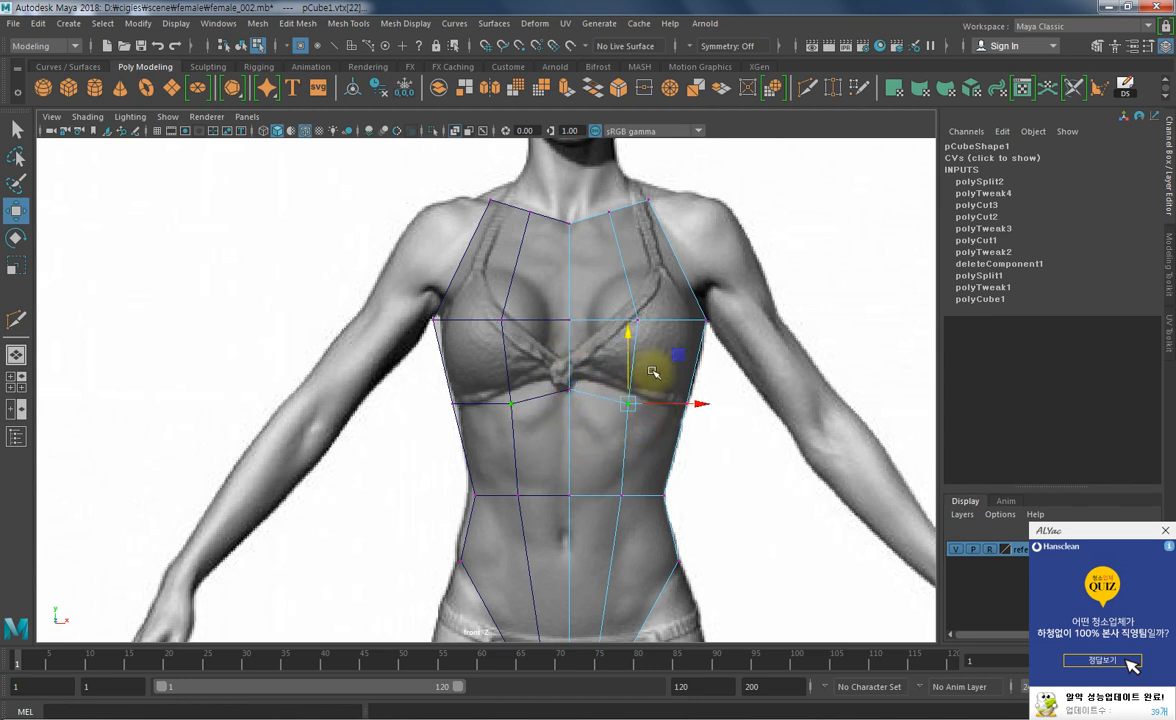
{"action": "left_click_drag", "start_coordinate": [627, 343], "coordinate": [628, 347]}
{"action": "left_click", "coordinate": [688, 408]}
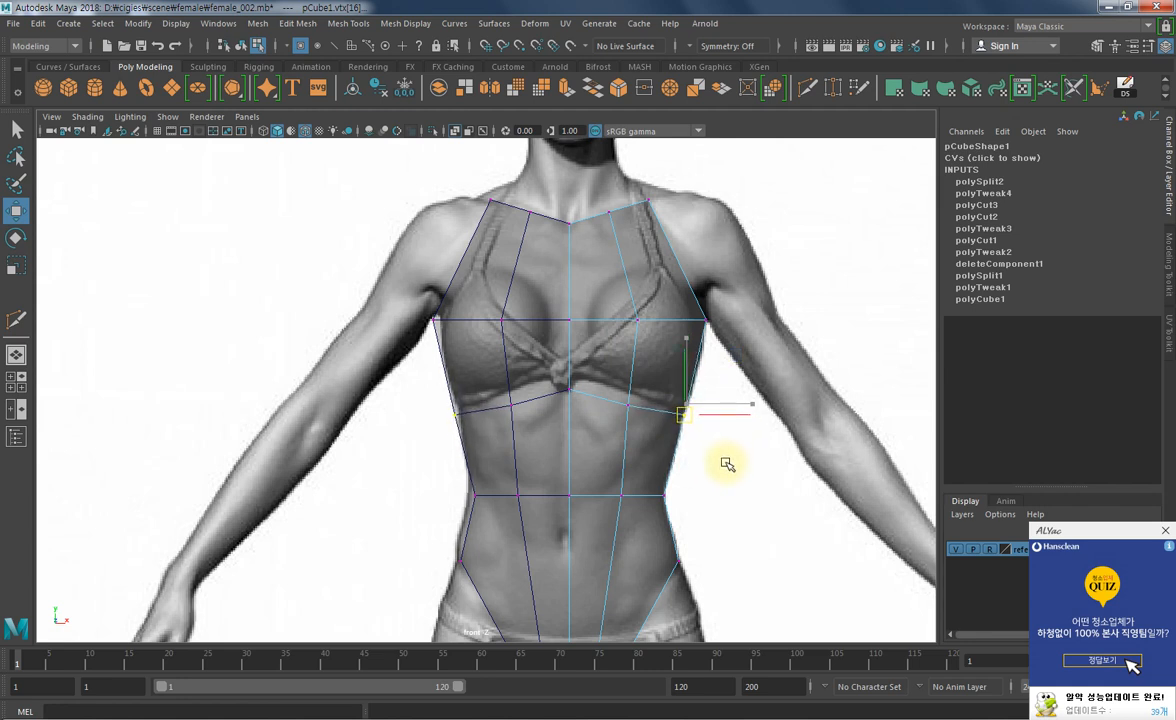
{"action": "left_click", "coordinate": [625, 402]}
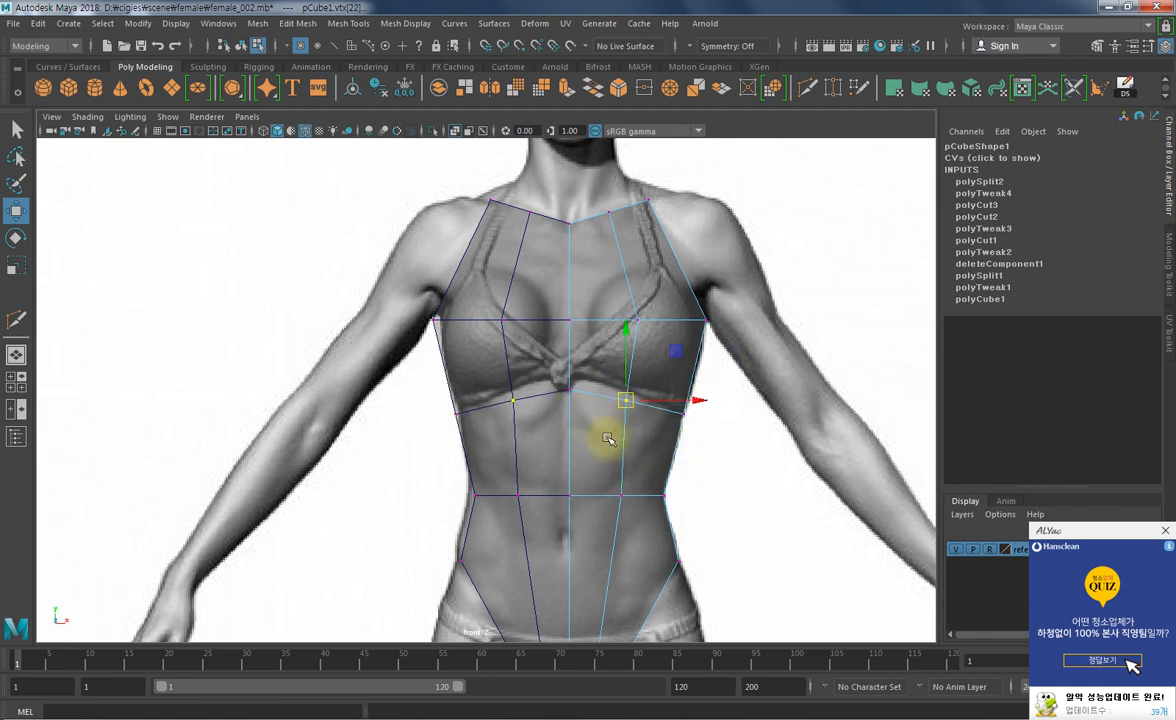
- Move the chest row's middle vertices inward toward the centre line and lower the neckline's middle vertices slightly
{"action": "middle_click_drag", "start_coordinate": [703, 401], "coordinate": [725, 458], "text": "alt"}
{"action": "left_click_drag", "start_coordinate": [679, 366], "coordinate": [641, 398]}
{"action": "mouse_move", "coordinate": [730, 390]}
{"action": "left_mouse_down"}
{"action": "mouse_move", "coordinate": [703, 386]}
{"action": "mouse_move", "coordinate": [713, 387]}
{"action": "left_mouse_up"}
{"action": "left_click_drag", "start_coordinate": [739, 459], "coordinate": [772, 488], "text": "alt"}
{"action": "left_click_drag", "start_coordinate": [677, 283], "coordinate": [637, 319]}
{"action": "left_click_drag", "start_coordinate": [666, 255], "coordinate": [665, 261]}
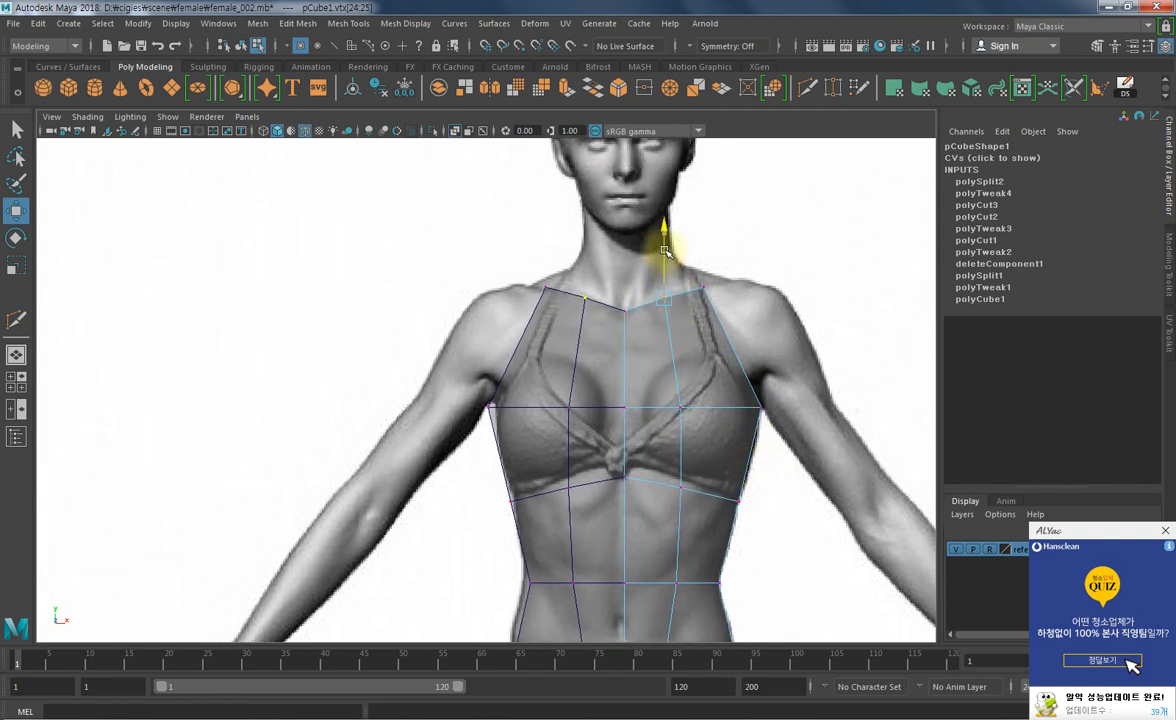
- Examine the torso's overall shape in the full front view and from above in the perspective view
{"action": "middle_click_drag", "start_coordinate": [751, 514], "coordinate": [725, 308], "text": "alt"}
{"action": "right_click_drag", "start_coordinate": [725, 308], "coordinate": [690, 347], "text": "alt"}
{"action": "left_click", "coordinate": [722, 441], "text": "alt"}
{"action": "left_click", "coordinate": [722, 441]}
{"action": "middle_click_drag", "start_coordinate": [630, 336], "coordinate": [646, 402], "text": "alt"}
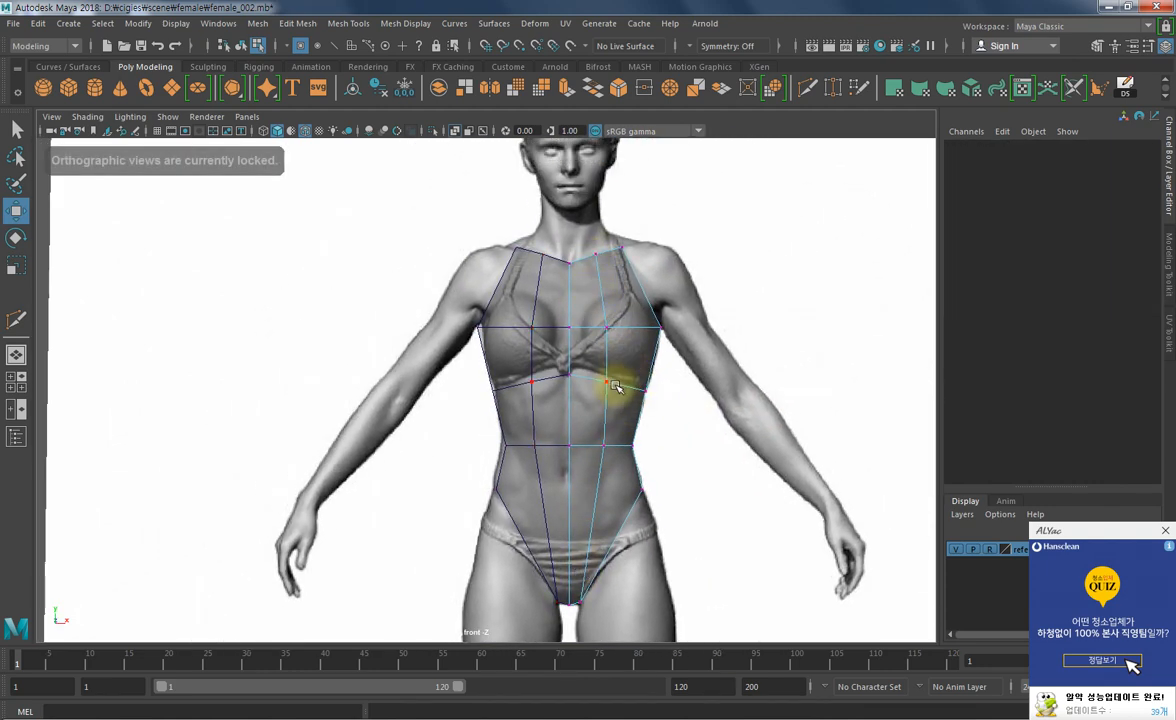
{"action": "key", "text": "space"}
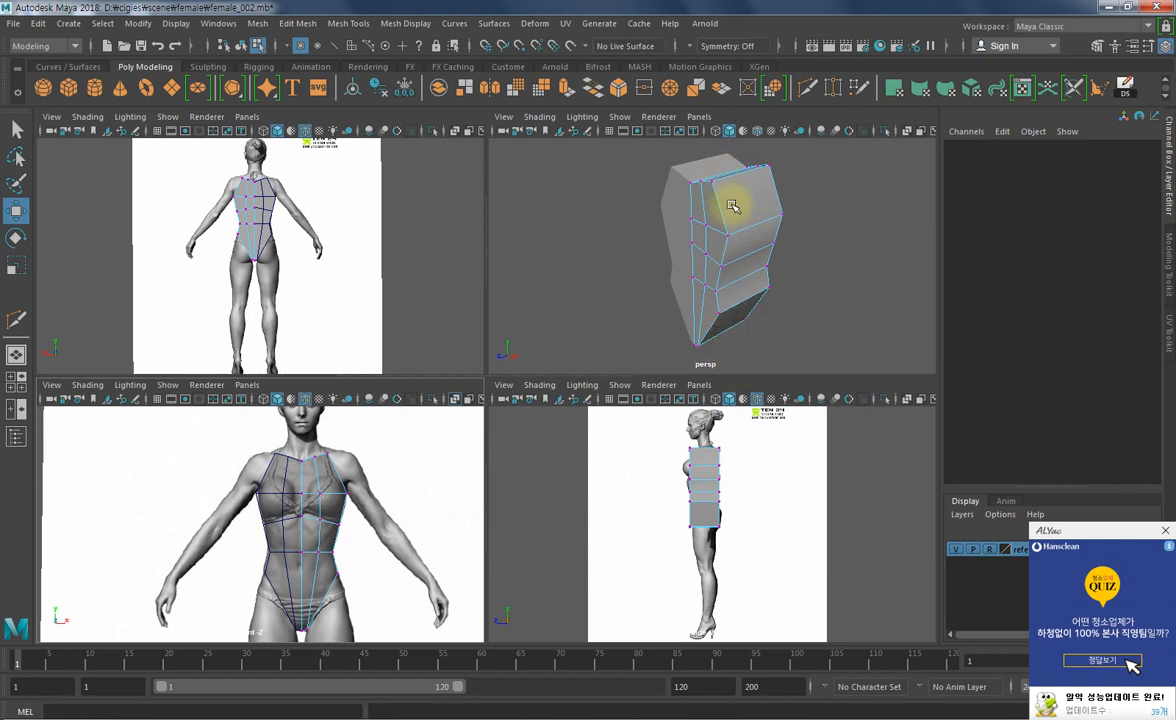
{"action": "left_click_drag", "start_coordinate": [756, 348], "coordinate": [710, 248], "text": "alt"}
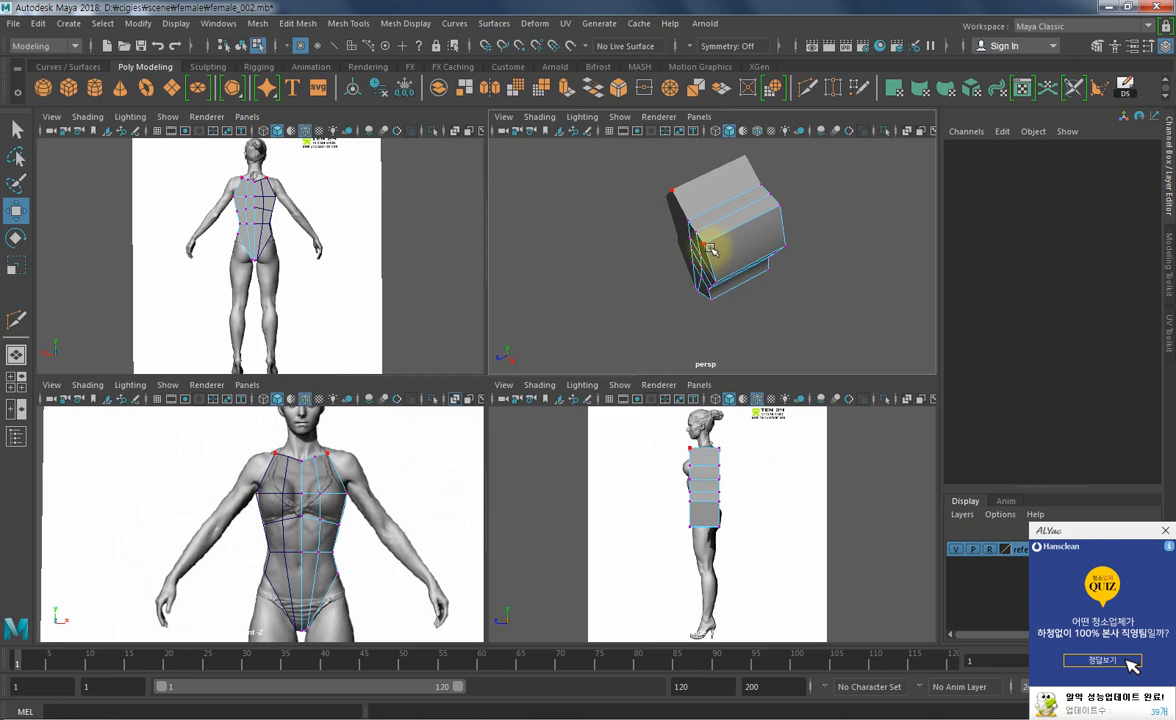
{"action": "left_click", "coordinate": [707, 245]}
- Maximize the side view around the torso and turn on X-ray display to reveal the reference image behind the mesh
{"action": "middle_click_drag", "start_coordinate": [687, 512], "coordinate": [690, 510], "text": "alt"}
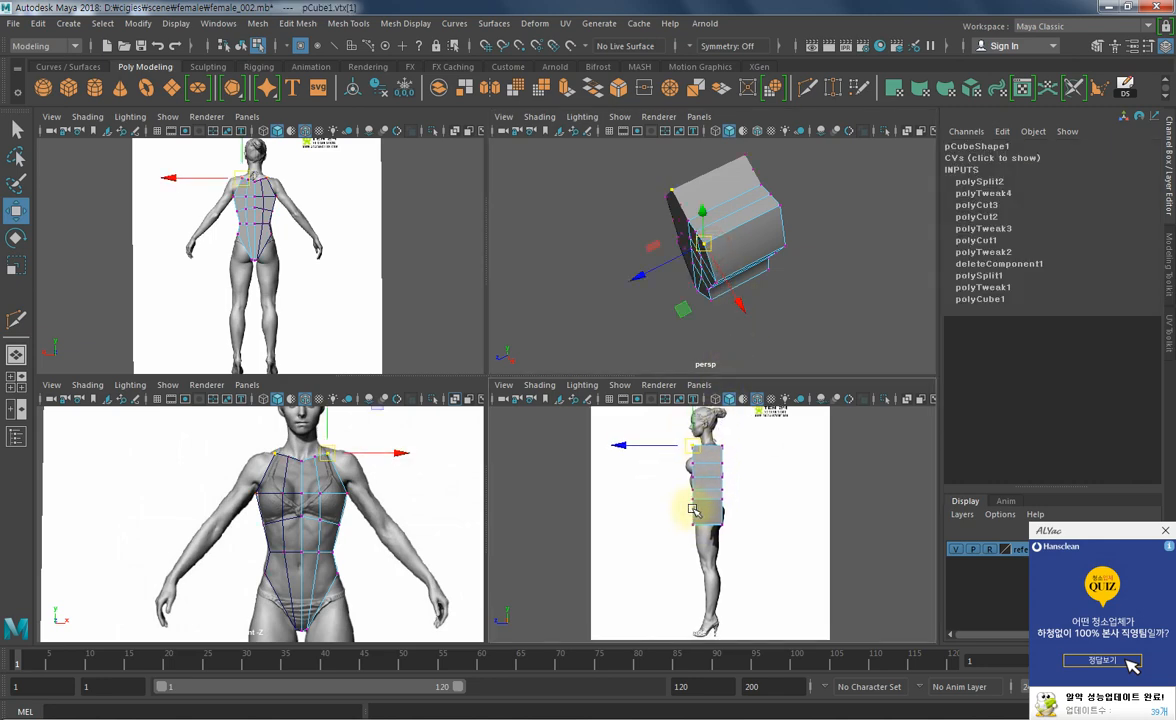
{"action": "key", "text": "space"}
{"action": "scroll", "coordinate": [517, 451], "scroll_direction": "up", "scroll_amount": 3}
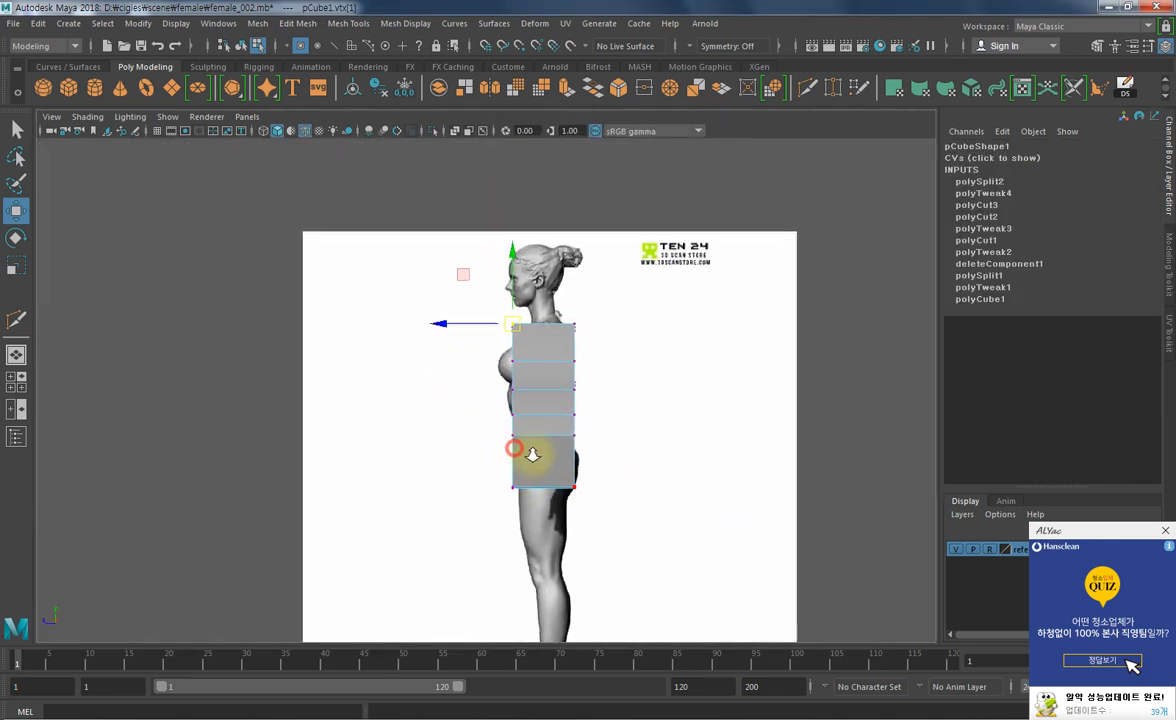
{"action": "middle_click_drag", "start_coordinate": [581, 409], "coordinate": [554, 391], "text": "alt"}
{"action": "right_click_drag", "start_coordinate": [554, 391], "coordinate": [750, 396], "text": "alt"}
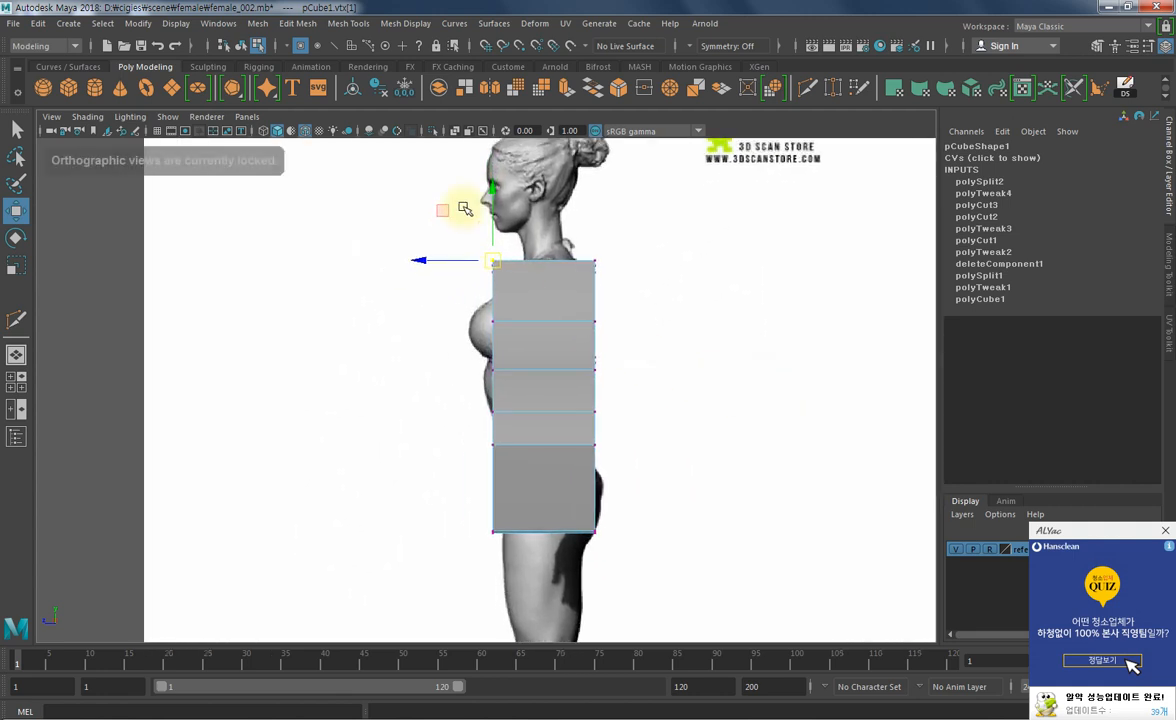
{"action": "left_click", "coordinate": [456, 131]}
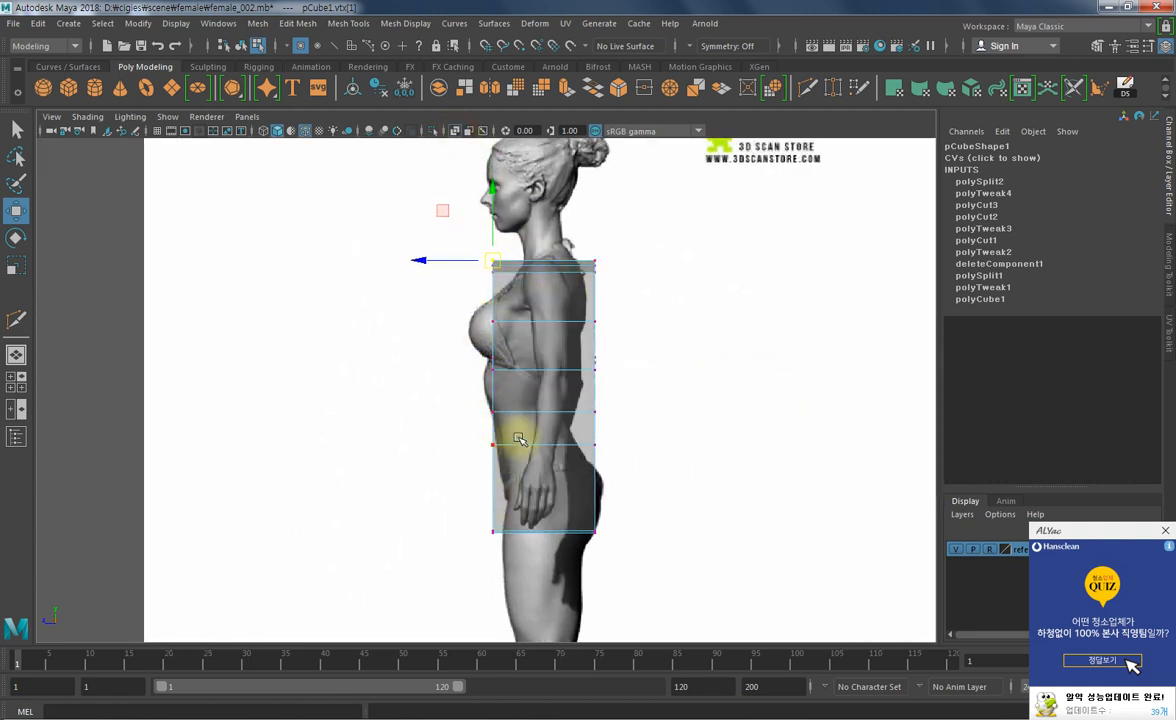
- Move the neckline's front vertices backward in the side view to meet the reference's upper chest outline
{"action": "middle_click_drag", "start_coordinate": [490, 390], "coordinate": [510, 425], "text": "alt"}
{"action": "right_click_drag", "start_coordinate": [510, 426], "coordinate": [722, 430], "text": "alt"}
{"action": "middle_click_drag", "start_coordinate": [586, 386], "coordinate": [563, 370], "text": "alt"}
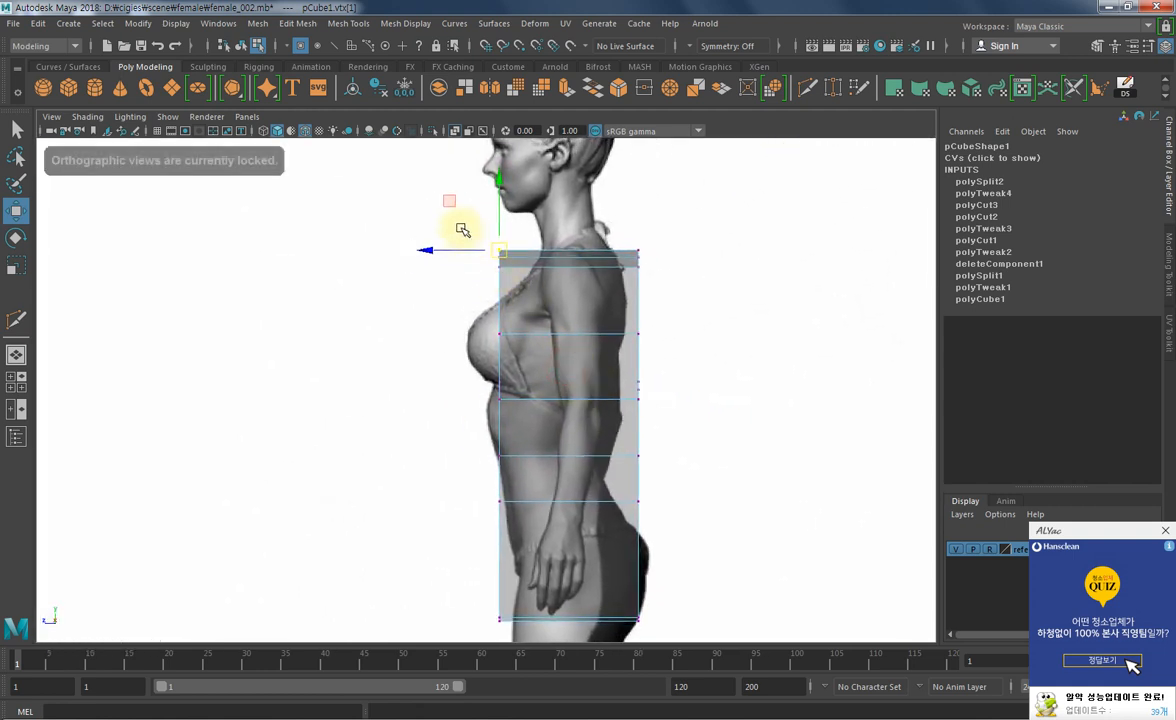
{"action": "left_click_drag", "start_coordinate": [464, 228], "coordinate": [519, 286]}
{"action": "left_click_drag", "start_coordinate": [437, 258], "coordinate": [474, 268]}
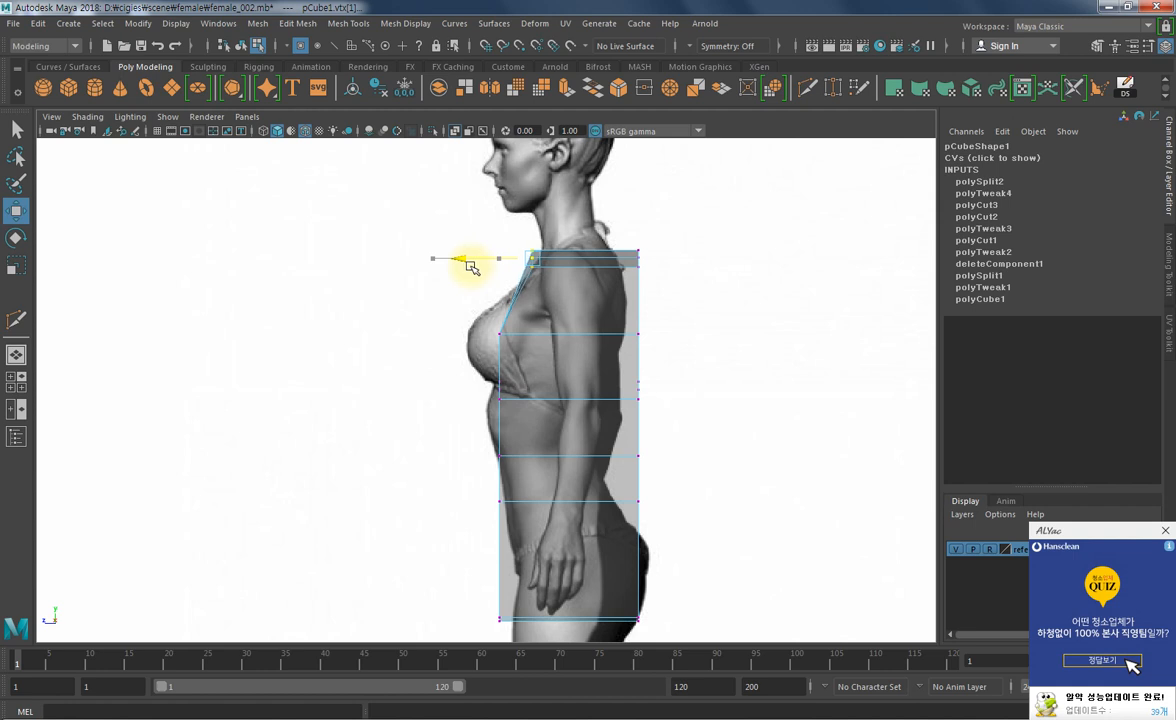
{"action": "middle_click_drag", "start_coordinate": [533, 427], "coordinate": [533, 363], "text": "alt"}
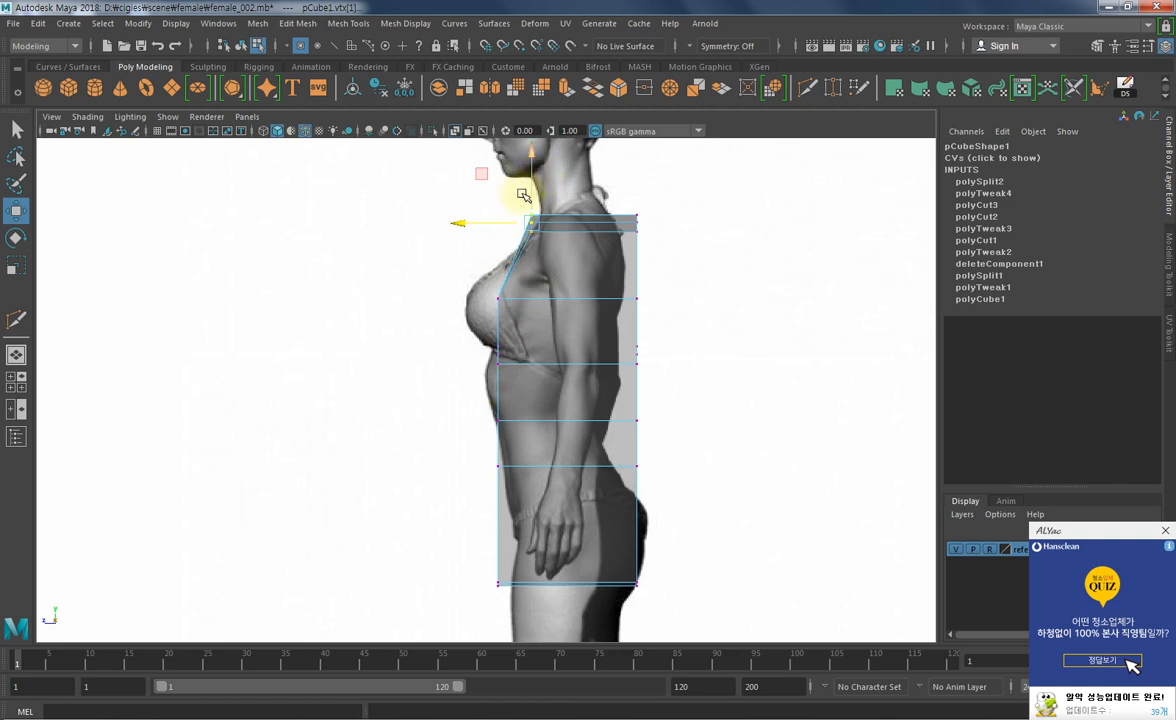
- Align the front vertices of the chest, under-bust and waist rows with the reference's rib cage and abdomen profile
{"action": "left_click_drag", "start_coordinate": [505, 252], "coordinate": [470, 300]}
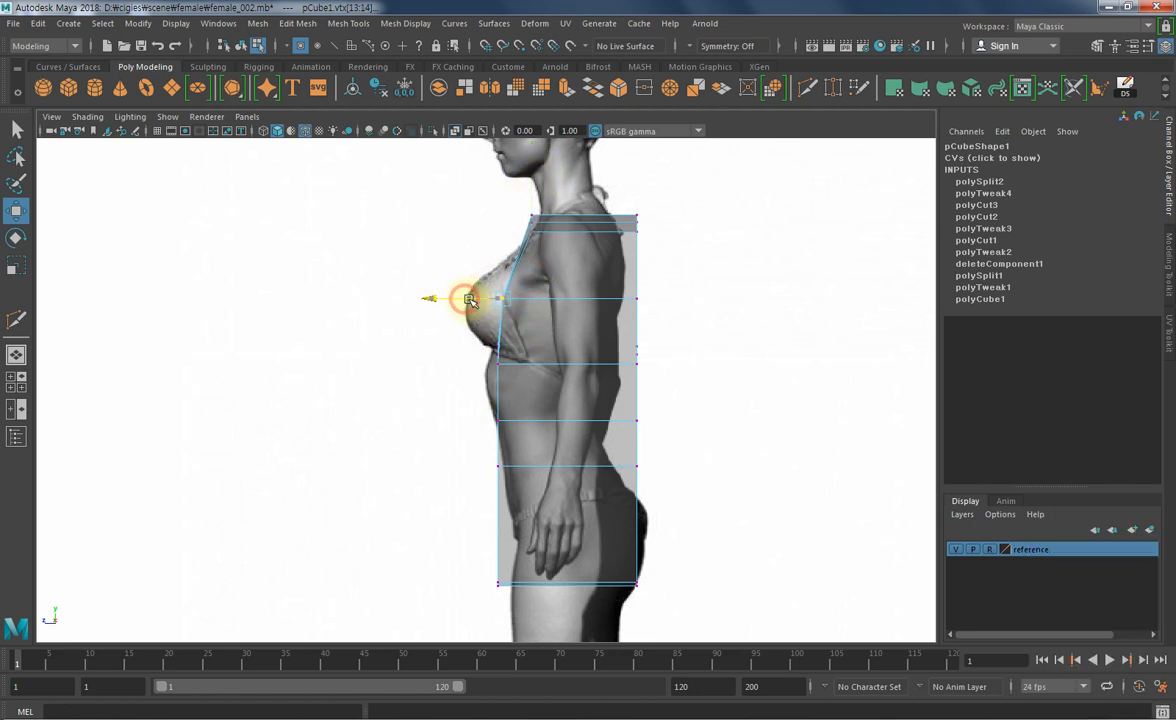
{"action": "left_click_drag", "start_coordinate": [499, 348], "coordinate": [471, 367]}
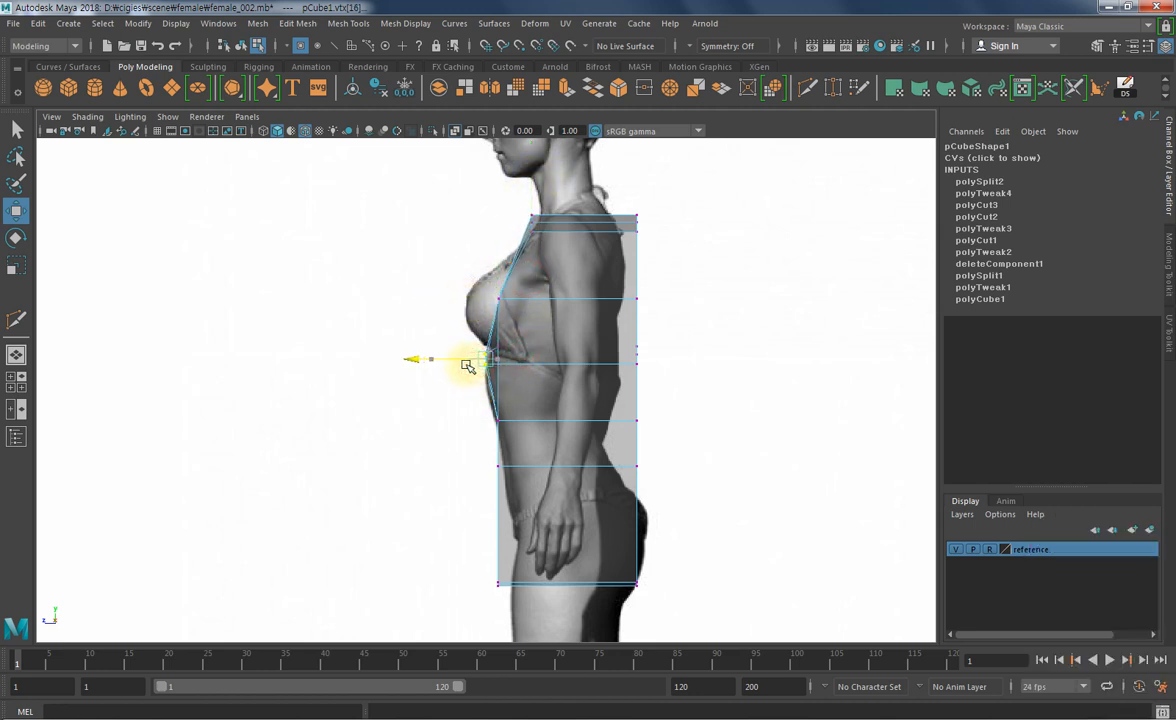
{"action": "left_click_drag", "start_coordinate": [538, 404], "coordinate": [481, 423]}
- Move the front vertices of the hip row slightly backward and those of the bottom row farther back toward the crotch
{"action": "left_click_drag", "start_coordinate": [533, 467], "coordinate": [472, 467]}
{"action": "middle_click_drag", "start_coordinate": [556, 441], "coordinate": [538, 356], "text": "alt"}
{"action": "left_click_drag", "start_coordinate": [542, 467], "coordinate": [468, 491]}
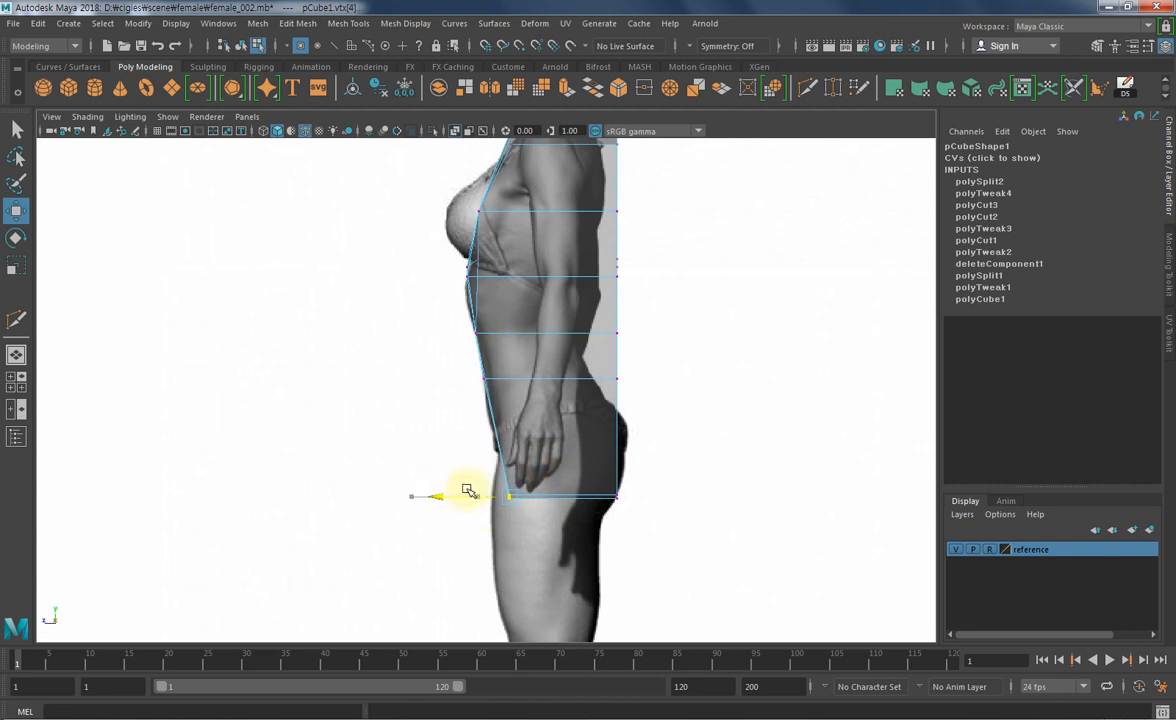
- Move the back vertices of the neckline and chest rows forward to the reference's upper-back outline
{"action": "middle_click_drag", "start_coordinate": [559, 389], "coordinate": [583, 499], "text": "alt"}
{"action": "left_click_drag", "start_coordinate": [665, 275], "coordinate": [557, 321]}
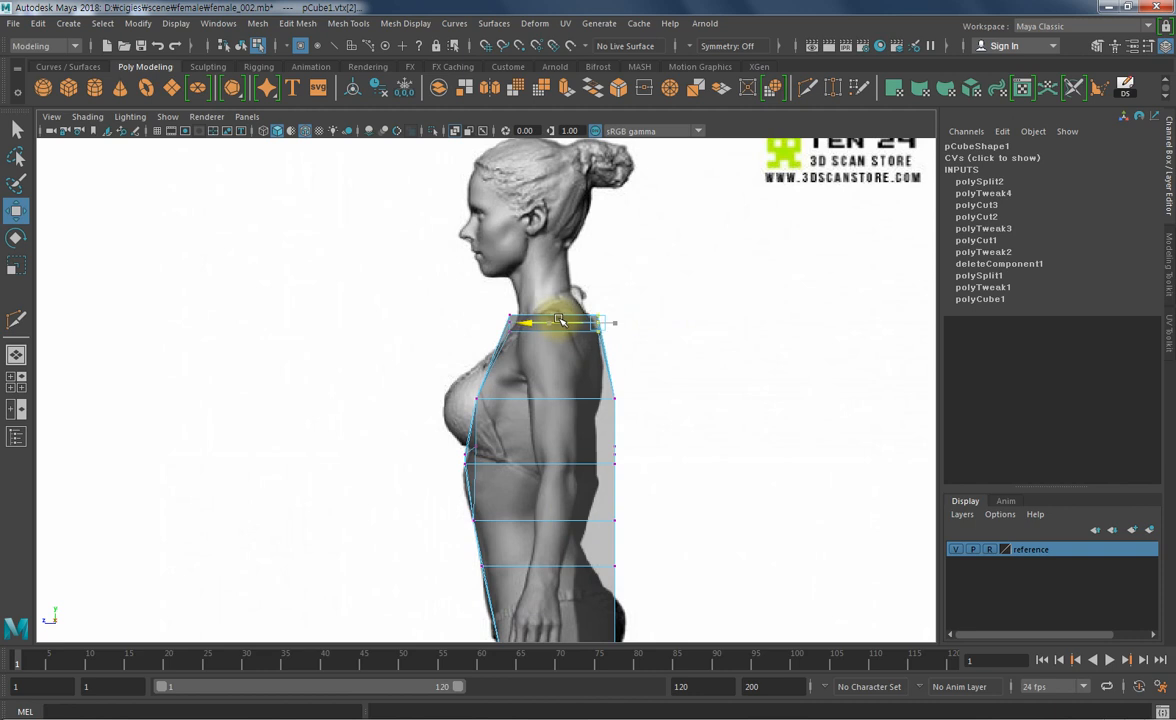
{"action": "middle_click_drag", "start_coordinate": [668, 366], "coordinate": [686, 290], "text": "alt"}
{"action": "left_click_drag", "start_coordinate": [684, 301], "coordinate": [587, 318]}
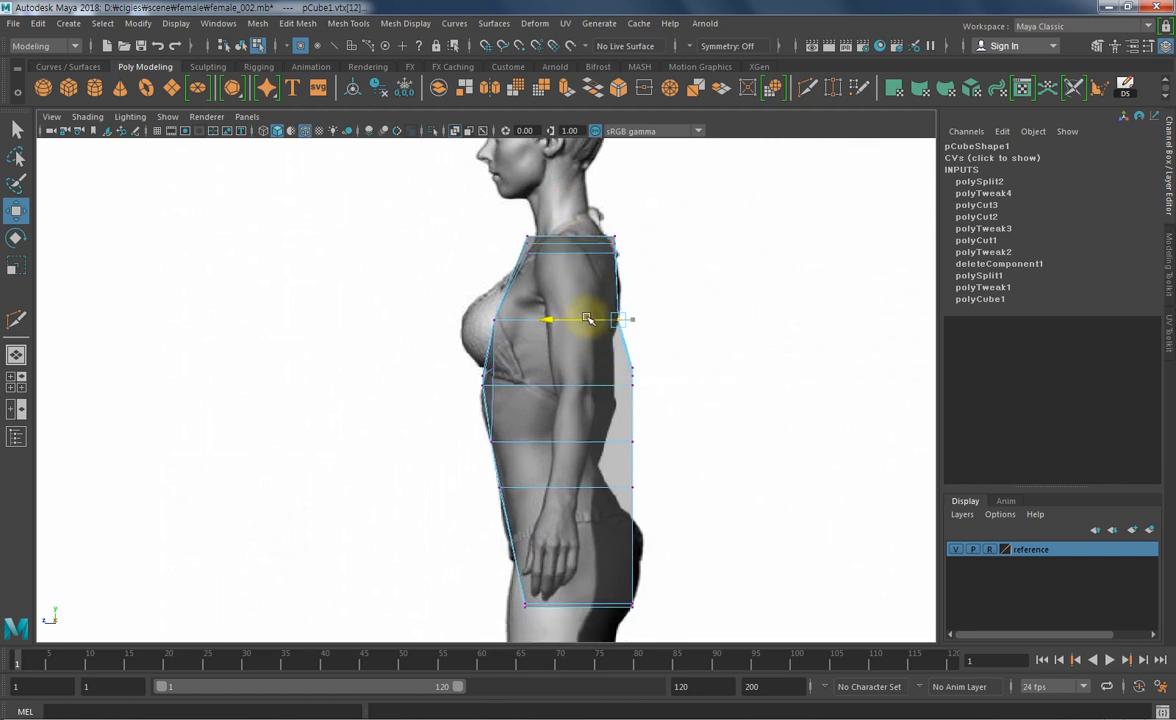
- Move the chest row's back vertices farther forward, inside the shoulder blade outline, to follow the spine's curve
{"action": "middle_click_drag", "start_coordinate": [675, 402], "coordinate": [667, 363], "text": "alt"}
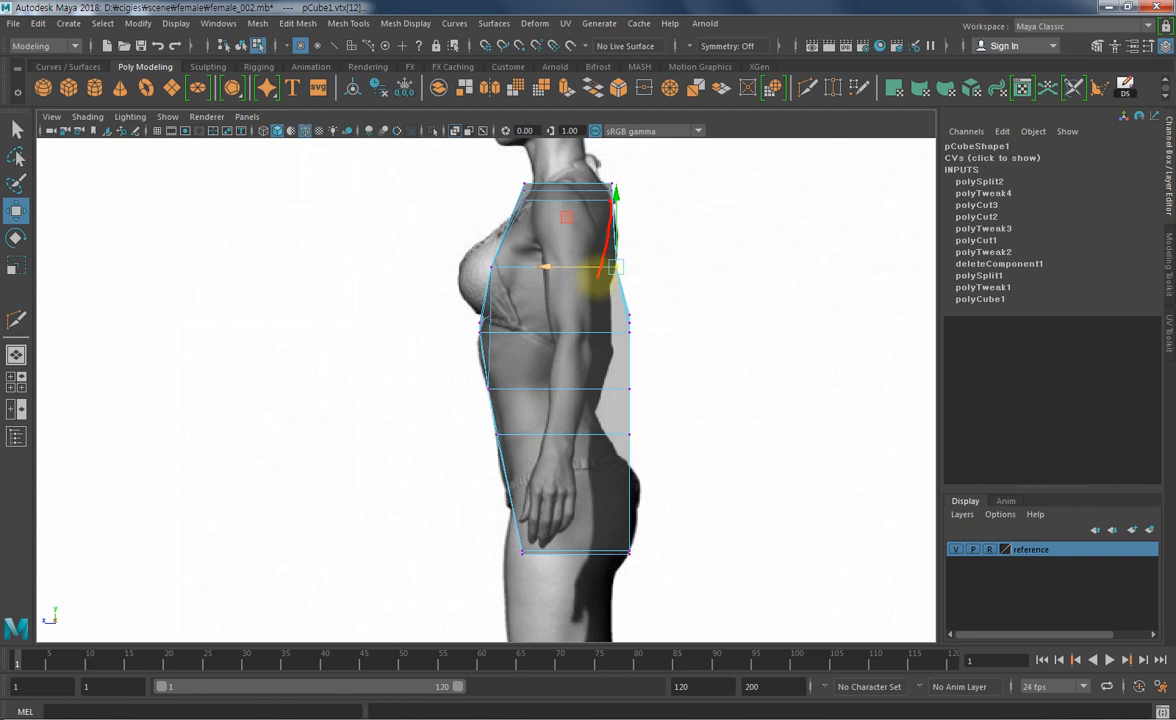
{"action": "left_click_drag", "start_coordinate": [585, 304], "coordinate": [580, 368]}
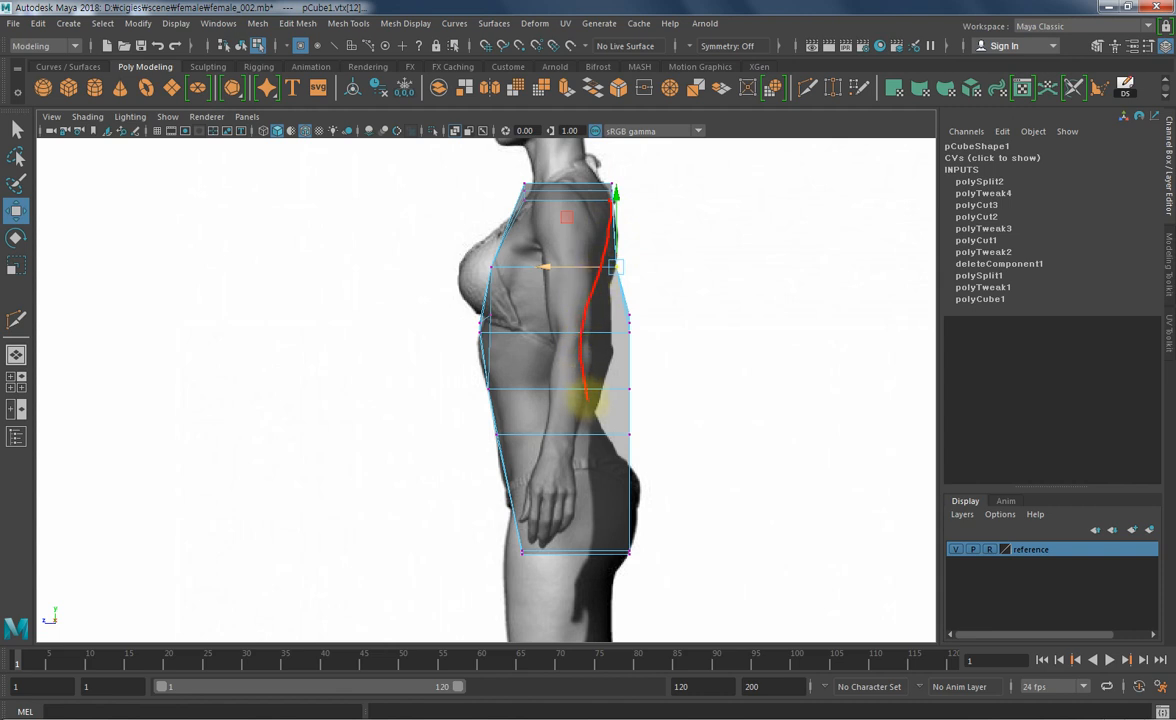
{"action": "left_click_drag", "start_coordinate": [622, 457], "coordinate": [624, 461]}
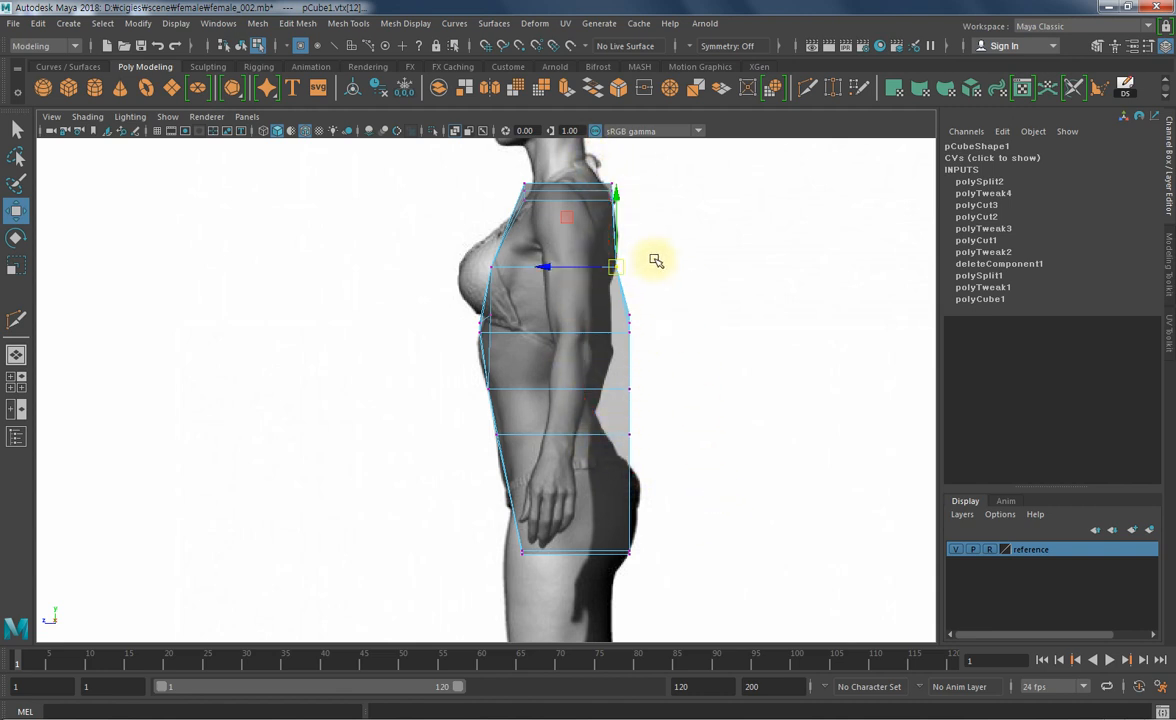
{"action": "left_click_drag", "start_coordinate": [560, 267], "coordinate": [536, 269]}
- Move the back vertices of the under-bust, waist and hip rows forward to follow the curve of the lower back
{"action": "left_click_drag", "start_coordinate": [654, 294], "coordinate": [536, 325]}
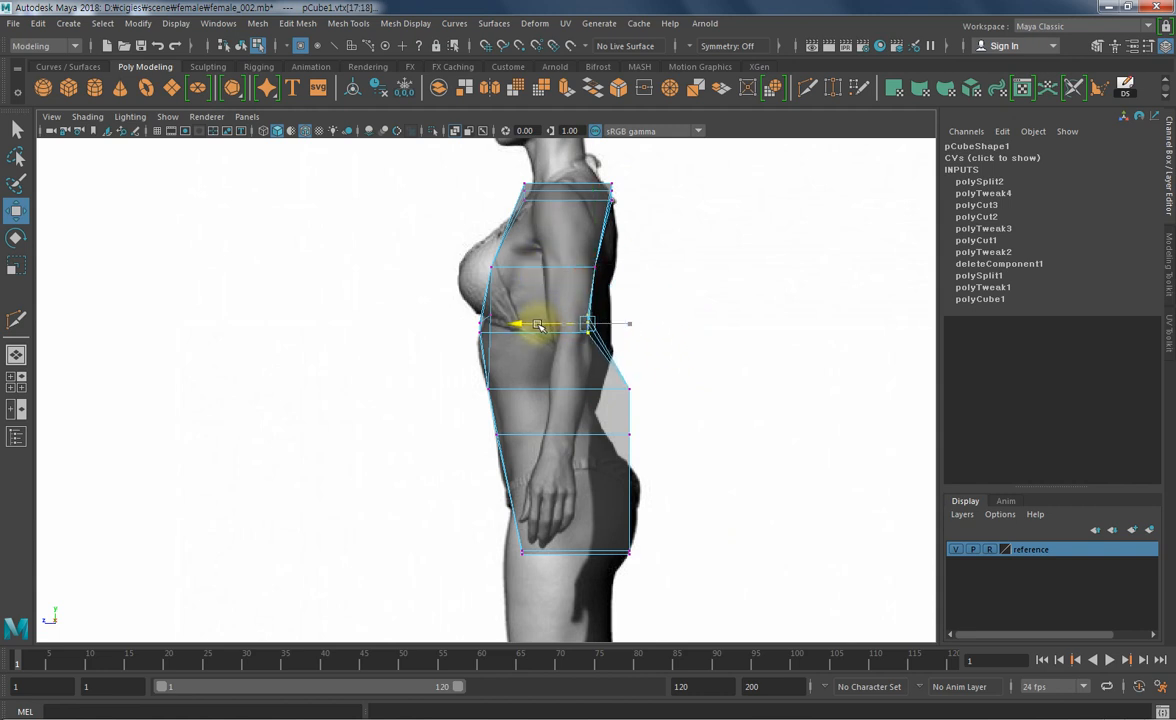
{"action": "left_click_drag", "start_coordinate": [664, 370], "coordinate": [541, 398]}
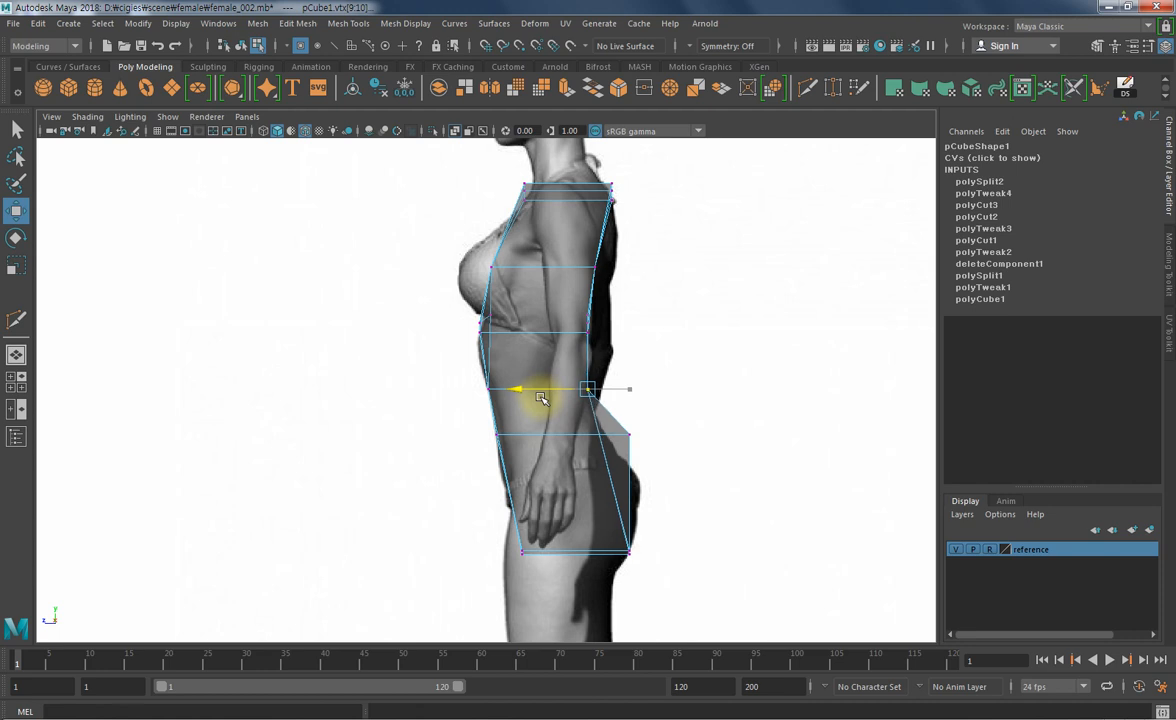
{"action": "left_click_drag", "start_coordinate": [643, 425], "coordinate": [572, 441]}
- Select the back vertices of the bottom row under the buttocks in the side view
{"action": "left_click_drag", "start_coordinate": [604, 538], "coordinate": [672, 570]}
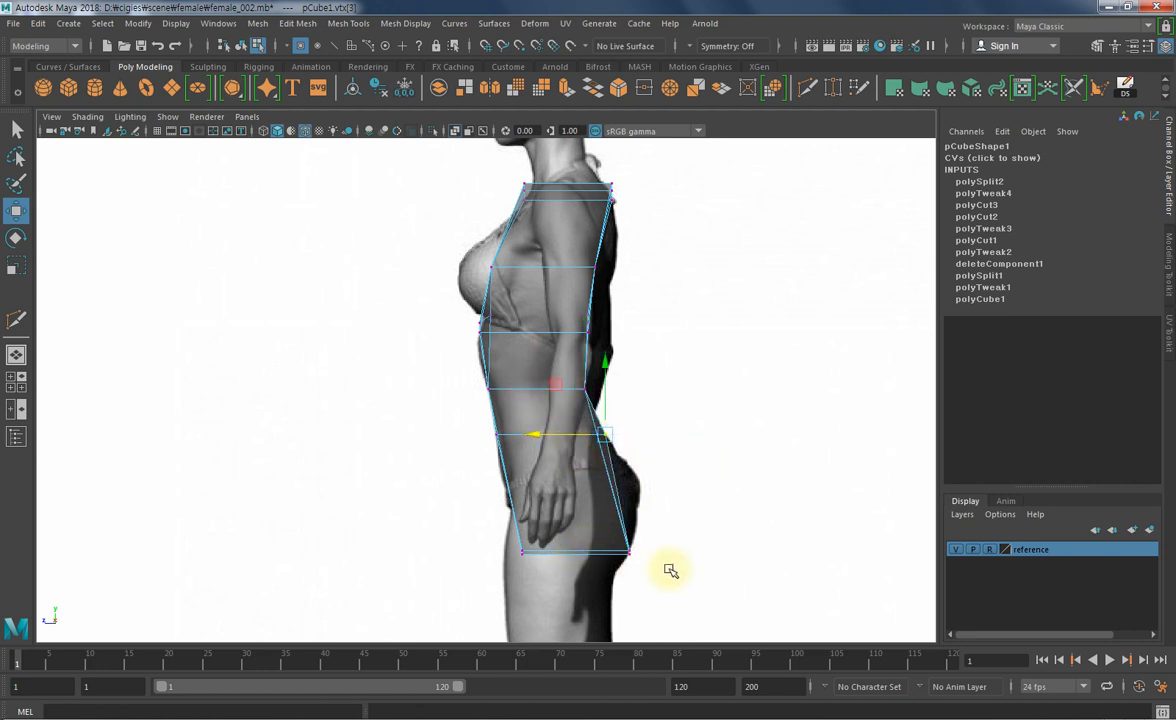
{"action": "middle_click_drag", "start_coordinate": [672, 512], "coordinate": [698, 350], "text": "alt"}
{"action": "right_click_drag", "start_coordinate": [698, 354], "coordinate": [846, 387], "text": "alt"}
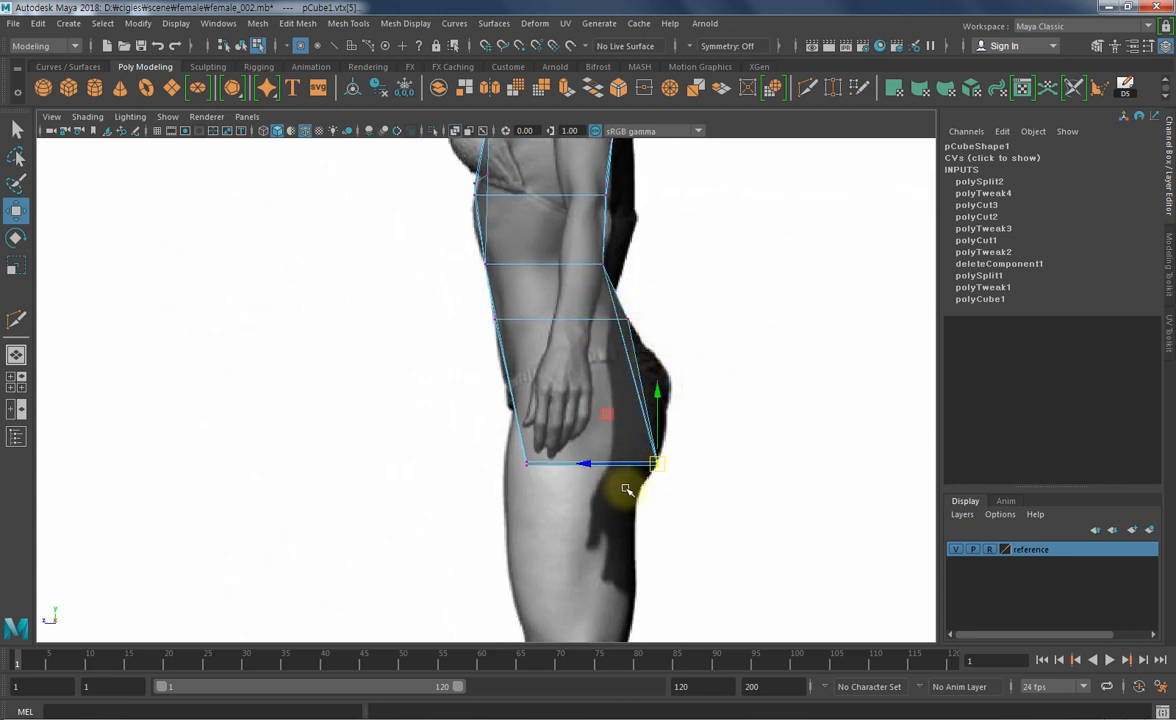
{"action": "middle_click_drag", "start_coordinate": [691, 449], "coordinate": [698, 397], "text": "alt"}
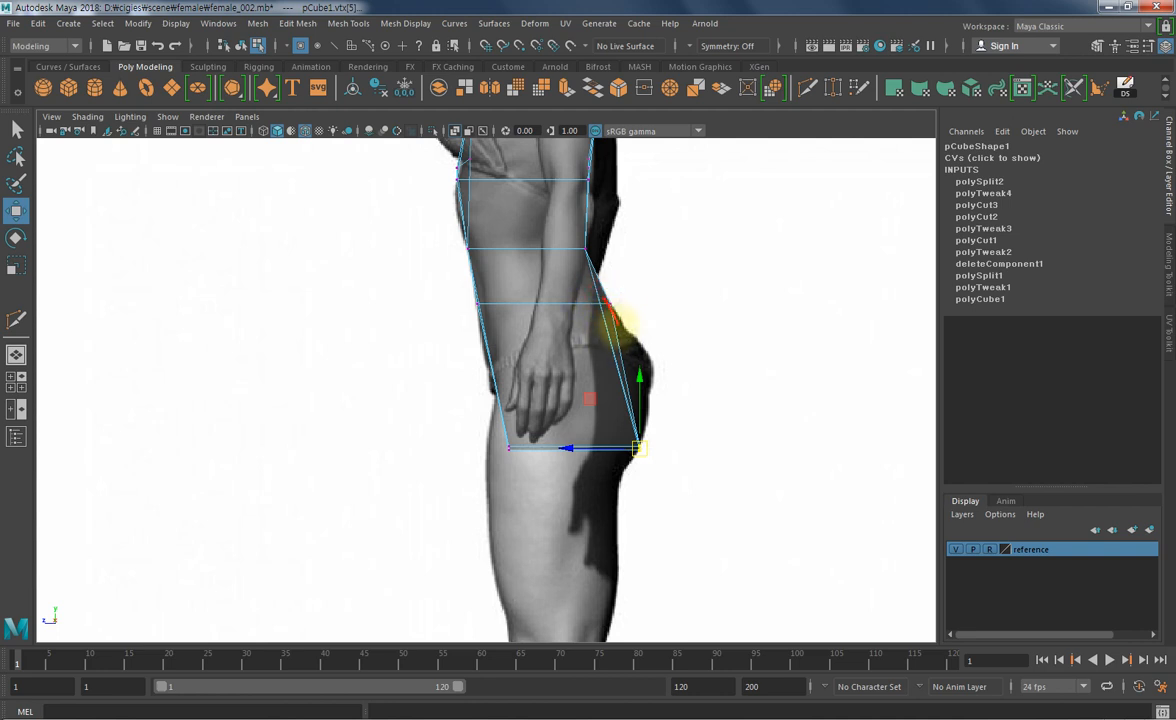
{"action": "left_click_drag", "start_coordinate": [636, 375], "coordinate": [628, 424]}
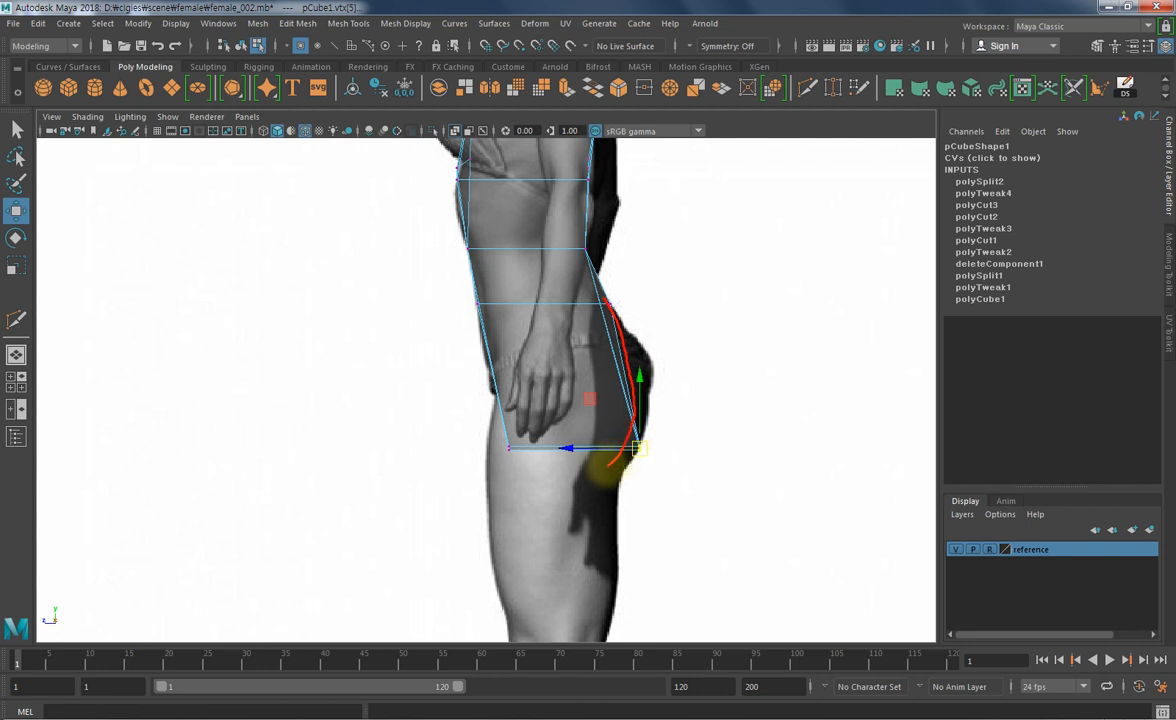
{"action": "left_click_drag", "start_coordinate": [544, 446], "coordinate": [511, 417]}
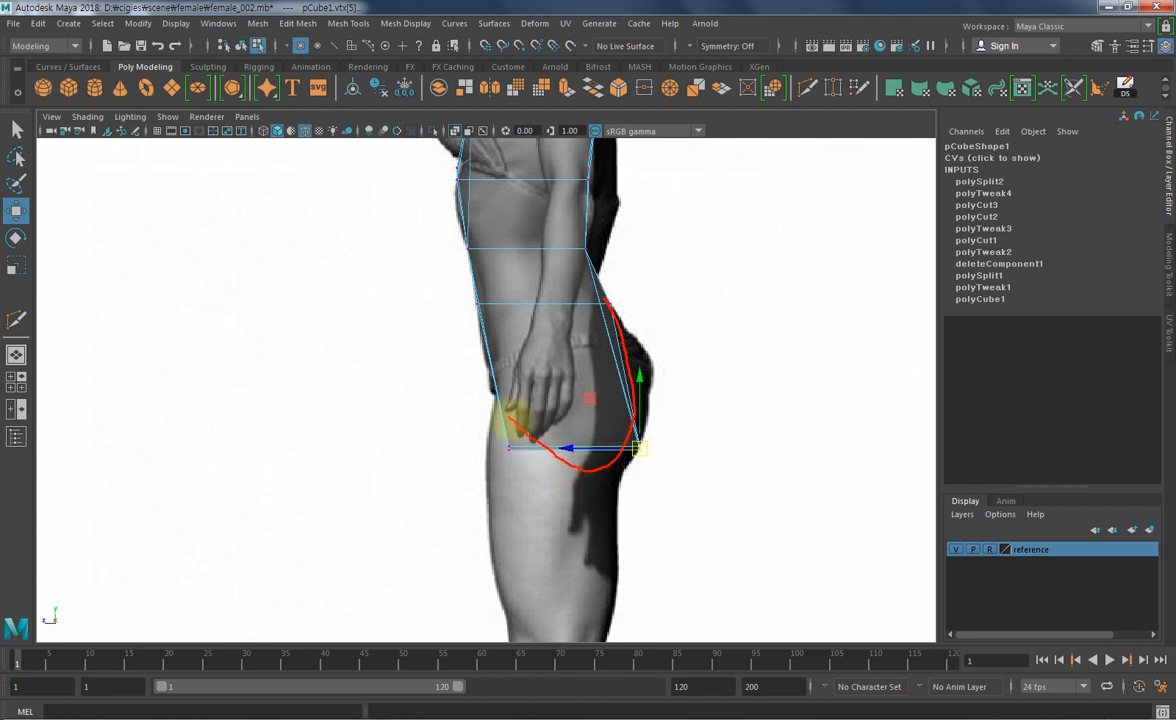
{"action": "left_click_drag", "start_coordinate": [581, 464], "coordinate": [609, 464]}
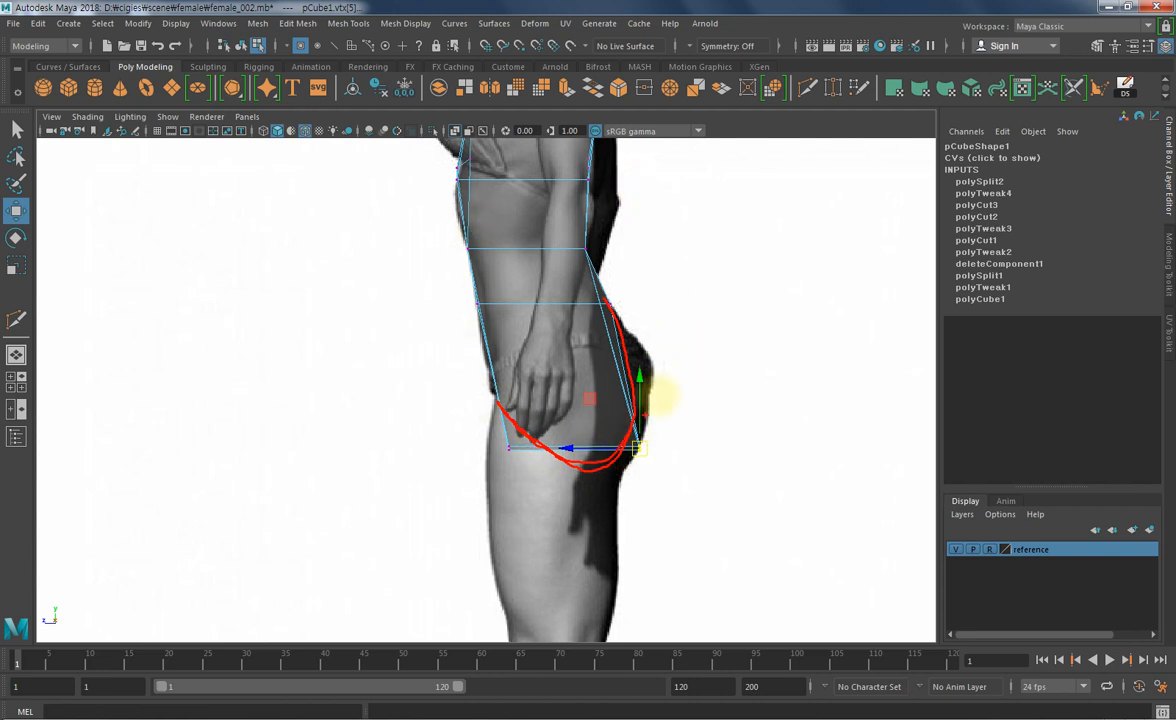
{"action": "key", "text": "w"}
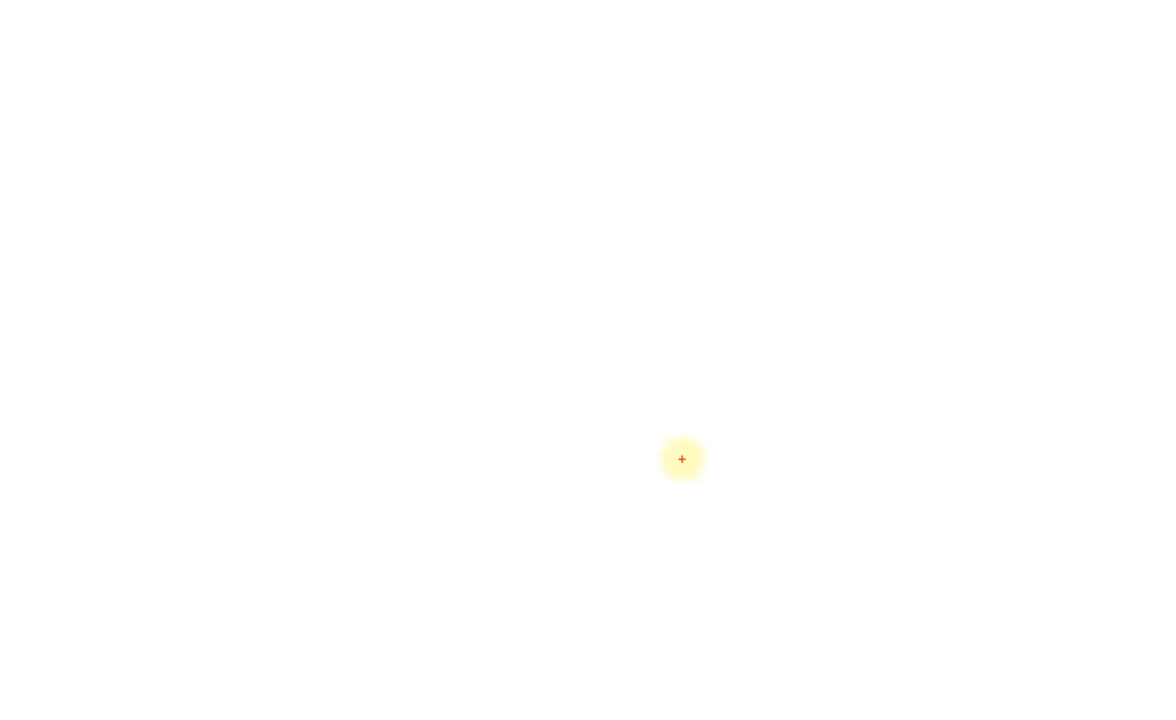
{"action": "key", "text": "Escape"}
- Move the back vertices of the bottom row slightly forward from the buttock outline toward the crotch
{"action": "middle_click_drag", "start_coordinate": [594, 449], "coordinate": [566, 456], "text": "alt"}
{"action": "right_click_drag", "start_coordinate": [640, 452], "coordinate": [740, 448], "text": "alt"}
{"action": "left_click_drag", "start_coordinate": [706, 420], "coordinate": [681, 452], "text": "alt"}
{"action": "middle_click_drag", "start_coordinate": [643, 457], "coordinate": [645, 421], "text": "alt"}
{"action": "left_click_drag", "start_coordinate": [598, 425], "coordinate": [578, 430]}
{"action": "middle_click_drag", "start_coordinate": [650, 333], "coordinate": [655, 449], "text": "alt"}
{"action": "right_click_drag", "start_coordinate": [655, 449], "coordinate": [552, 444], "text": "alt"}
{"action": "left_click_drag", "start_coordinate": [552, 444], "coordinate": [536, 484], "text": "alt"}
{"action": "middle_click_drag", "start_coordinate": [503, 388], "coordinate": [508, 419], "text": "alt"}
{"action": "right_click_drag", "start_coordinate": [508, 419], "coordinate": [645, 442], "text": "alt"}
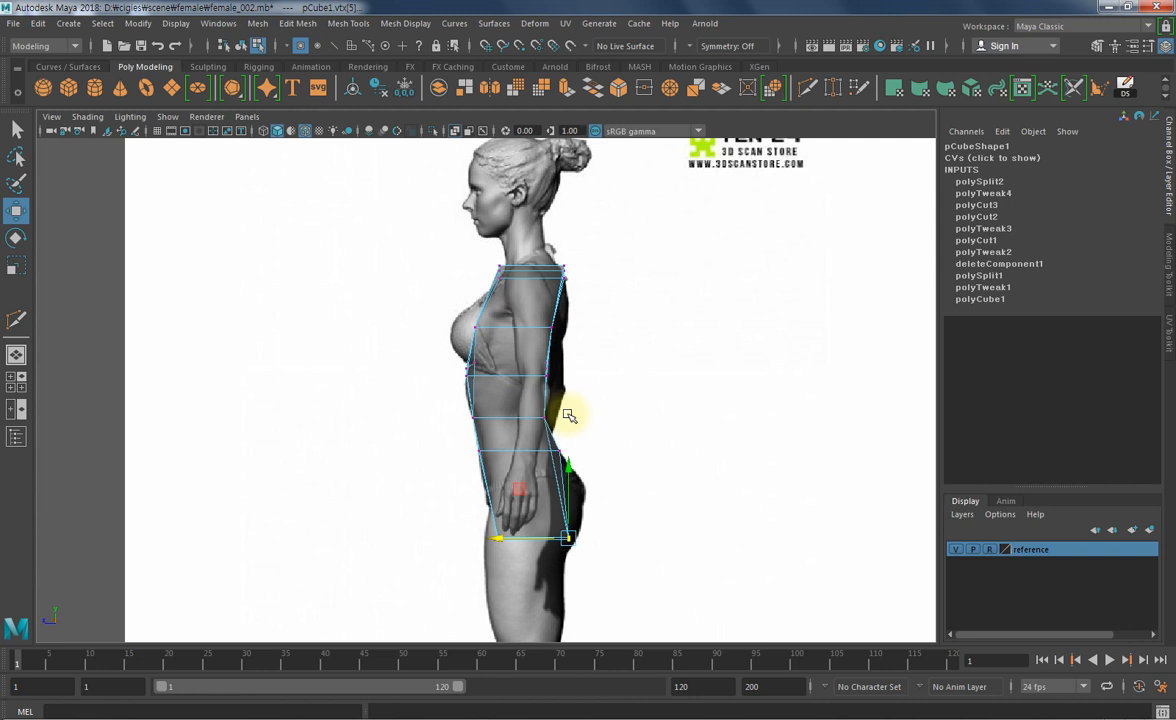
- Insert a vertical edge loop with Multi-Cut down the torso's side, slightly behind the middle, from shoulder to bottom row
{"action": "middle_click_drag", "start_coordinate": [538, 404], "coordinate": [559, 396], "text": "alt"}
{"action": "right_click_drag", "start_coordinate": [613, 397], "coordinate": [648, 388], "text": "alt"}
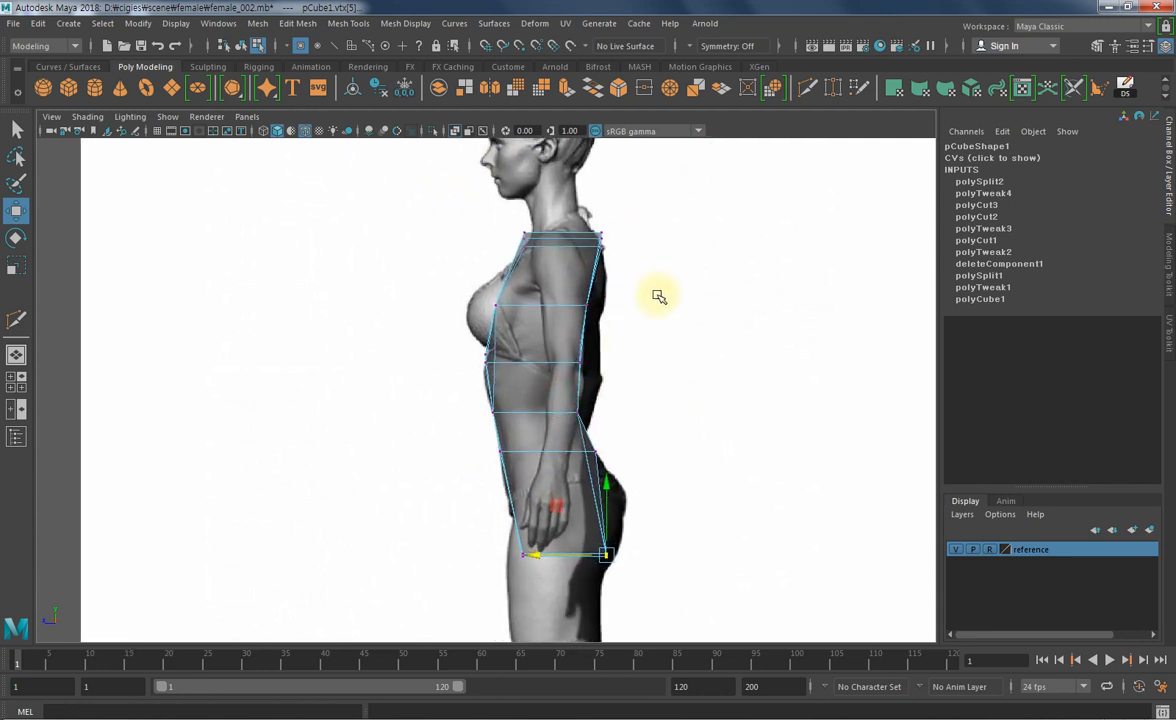
{"action": "right_click_drag", "start_coordinate": [561, 280], "coordinate": [625, 270], "text": "alt"}
{"action": "left_click", "coordinate": [808, 89]}
{"action": "left_click", "coordinate": [558, 208], "text": "ctrl"}
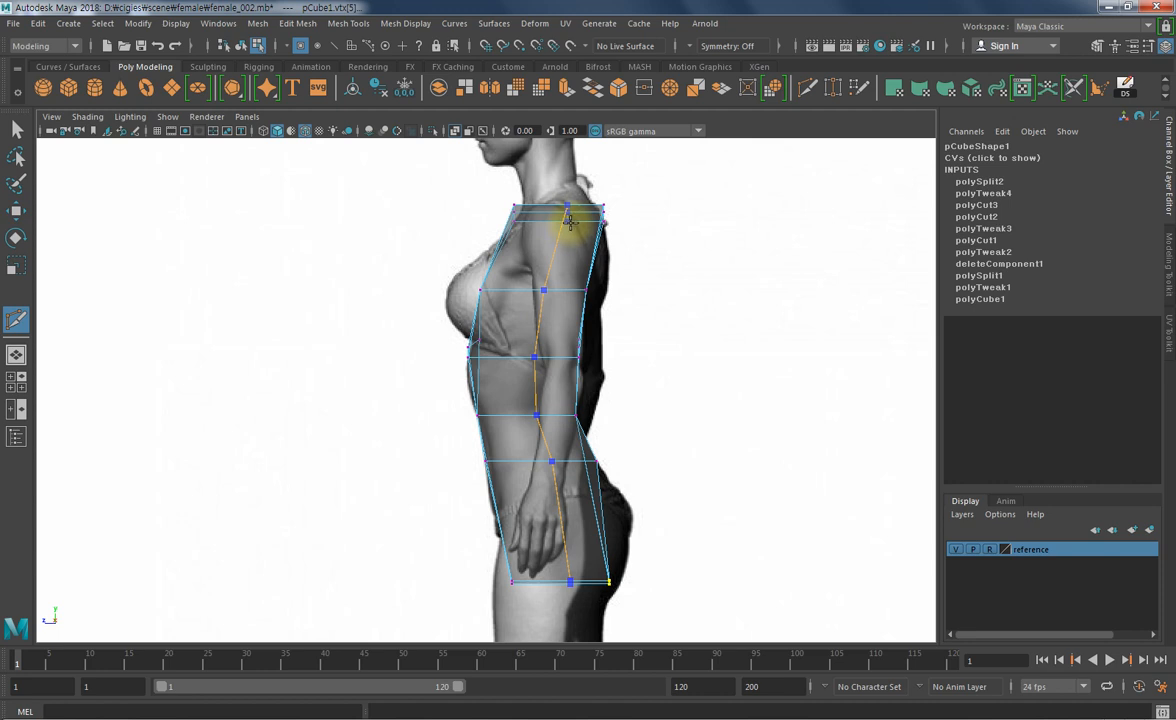
{"action": "left_click", "coordinate": [567, 225], "text": "ctrl"}
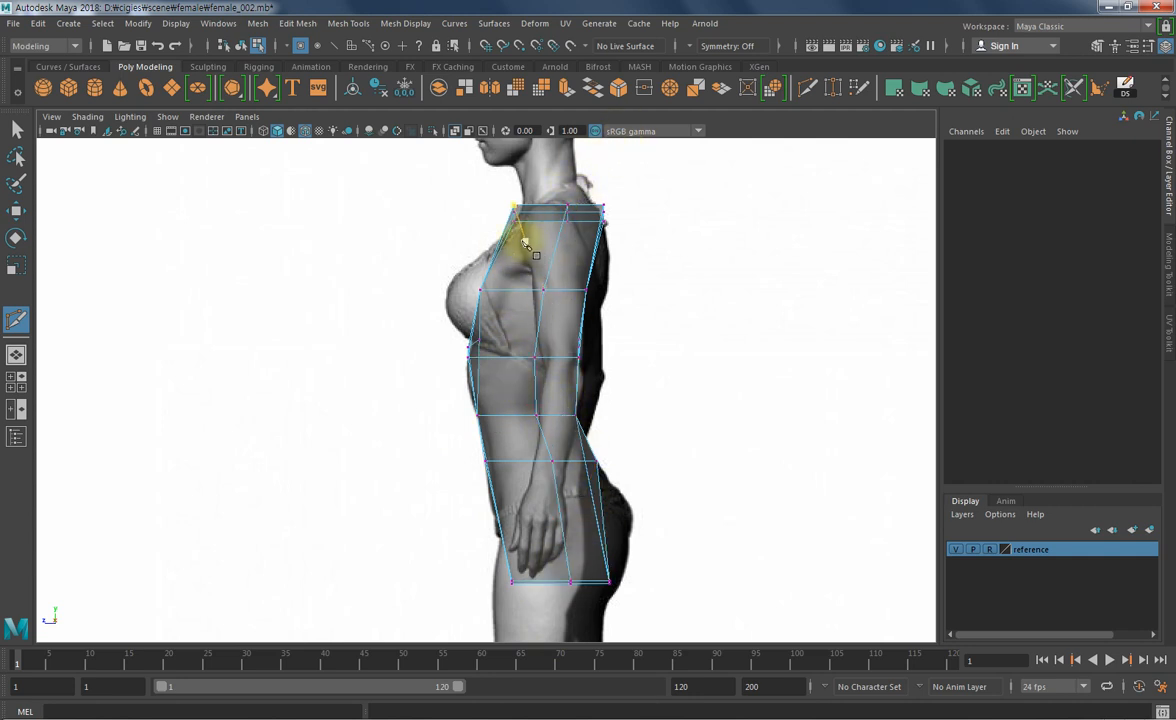
- Move the front outer corner vertices of the neckline, chest, under-bust, waist and hip rows backward to round the torso's front
{"action": "key", "text": "w"}
{"action": "key", "text": "space"}
{"action": "key", "text": "space"}
{"action": "left_click_drag", "start_coordinate": [543, 367], "coordinate": [492, 373], "text": "alt"}
{"action": "left_click", "coordinate": [523, 301]}
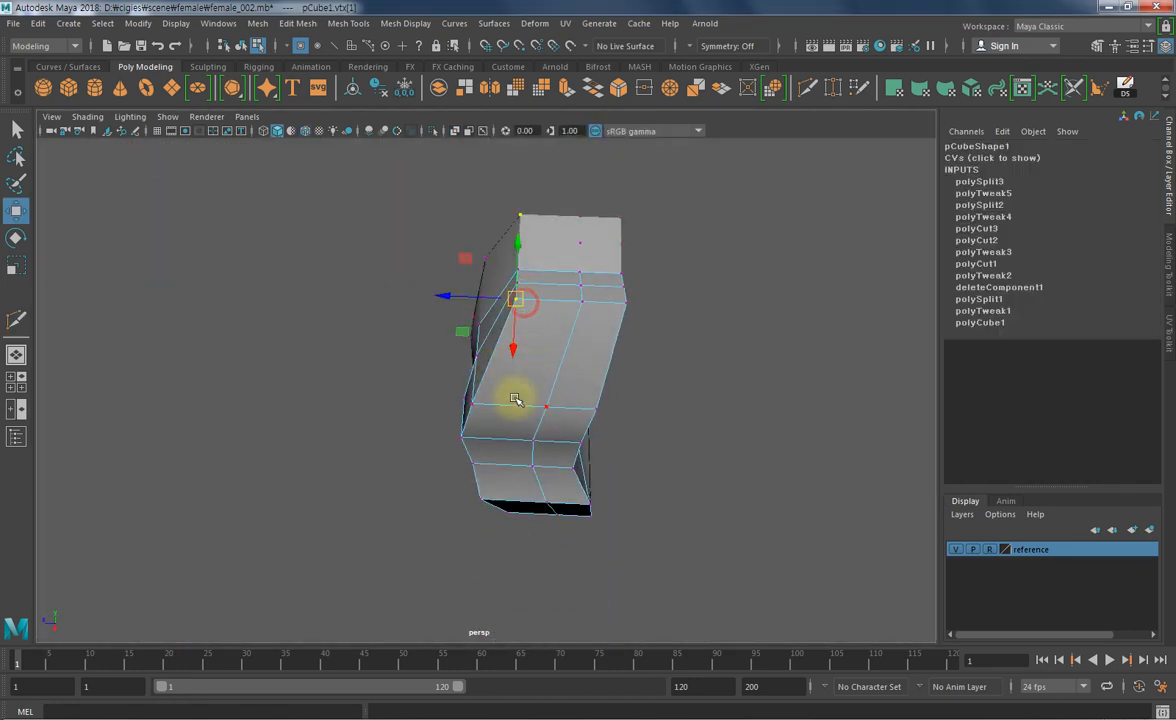
{"action": "left_click", "coordinate": [482, 407], "text": "shift"}
{"action": "left_click", "coordinate": [480, 449], "text": "shift"}
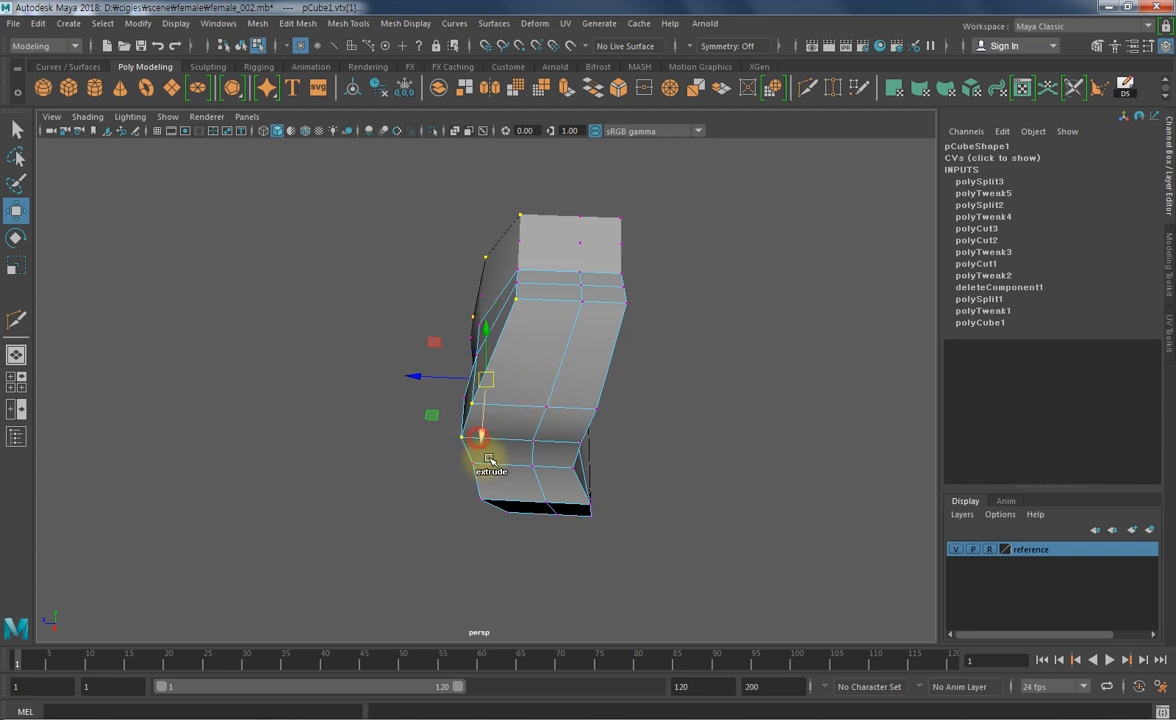
{"action": "left_click", "coordinate": [495, 498], "text": "shift"}
{"action": "left_click_drag", "start_coordinate": [550, 498], "coordinate": [552, 462], "text": "alt"}
{"action": "left_click", "coordinate": [518, 613], "text": "shift"}
{"action": "middle_click_drag", "start_coordinate": [515, 480], "coordinate": [467, 438], "text": "alt"}
{"action": "left_click_drag", "start_coordinate": [508, 553], "coordinate": [473, 598], "text": "shift"}
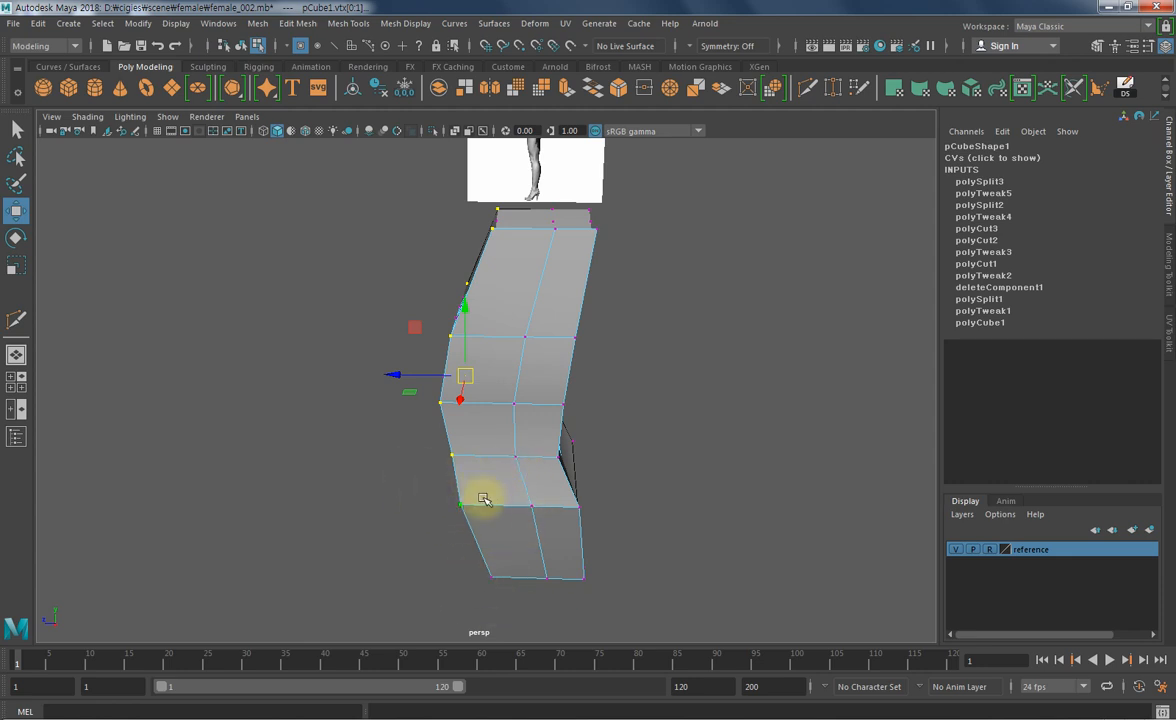
{"action": "left_click_drag", "start_coordinate": [513, 397], "coordinate": [498, 461], "text": "alt"}
{"action": "left_click_drag", "start_coordinate": [393, 407], "coordinate": [423, 411]}
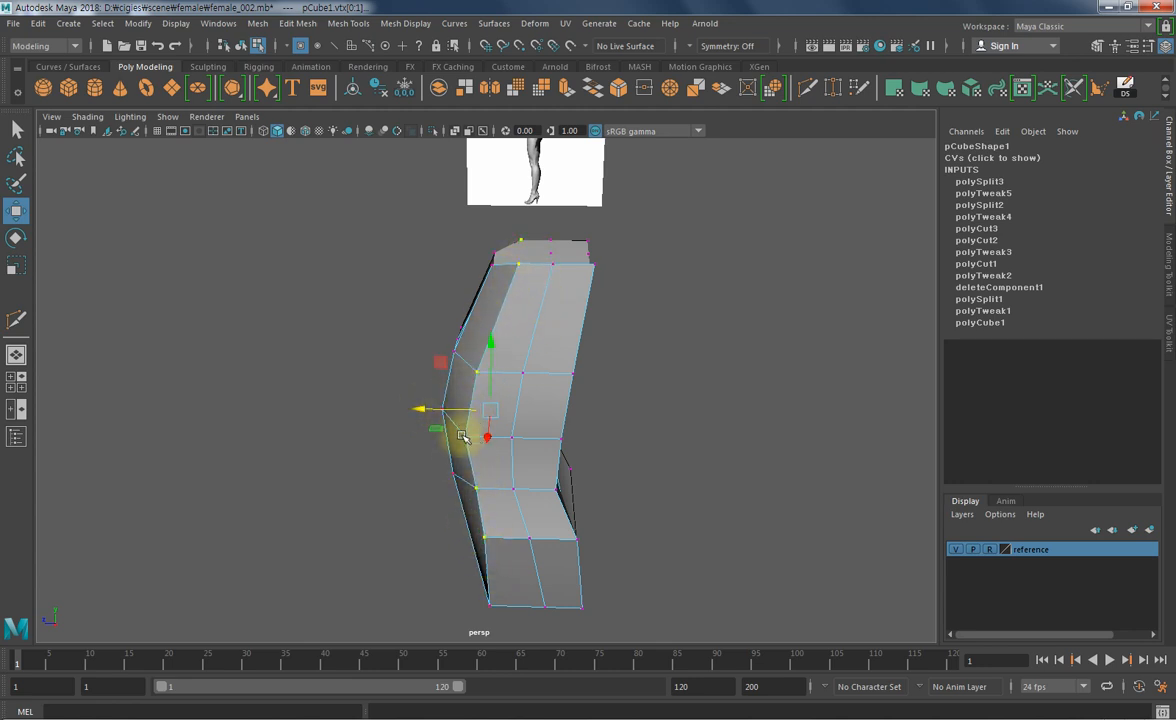
- Scale the front outer corner vertices along the depth axis and move them inward toward the torso's centre
{"action": "key", "text": "r"}
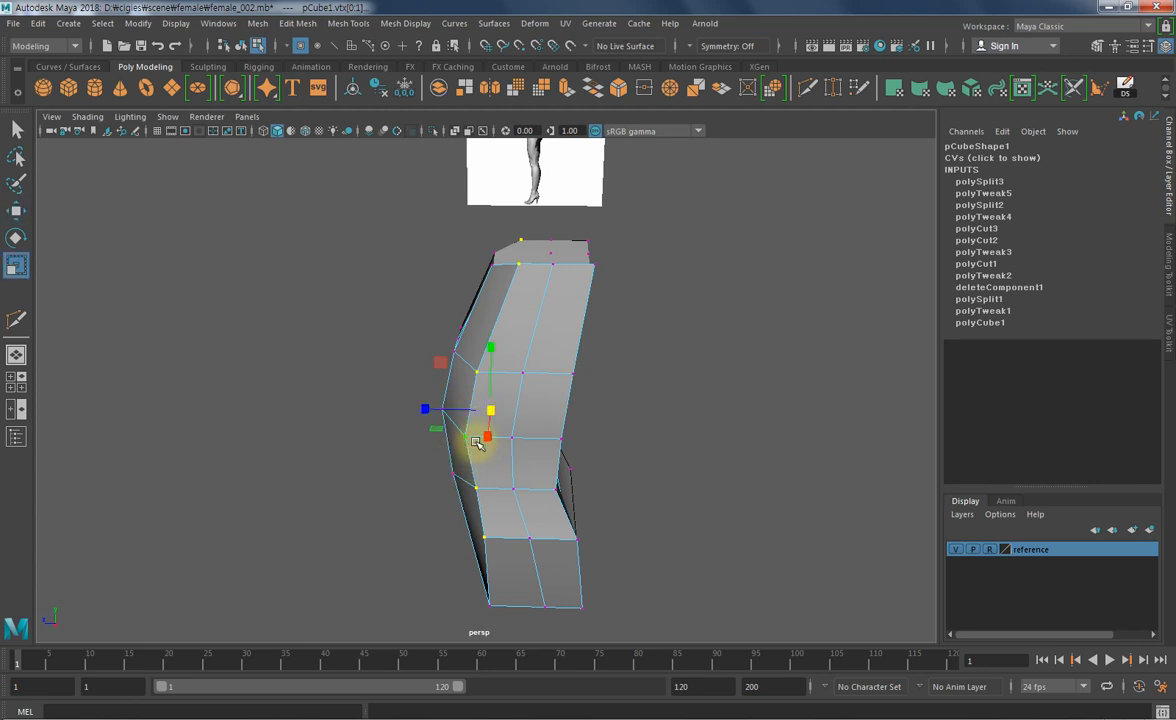
{"action": "left_click_drag", "start_coordinate": [459, 449], "coordinate": [470, 453], "text": "alt"}
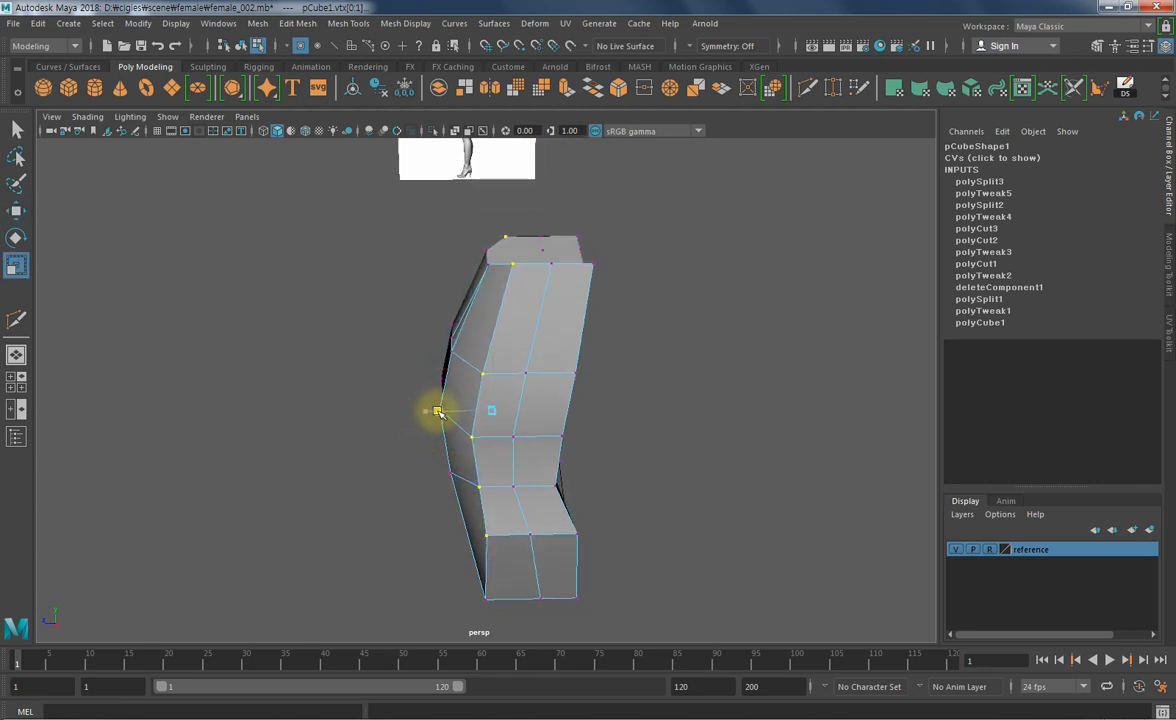
{"action": "left_click_drag", "start_coordinate": [556, 365], "coordinate": [722, 336], "text": "alt"}
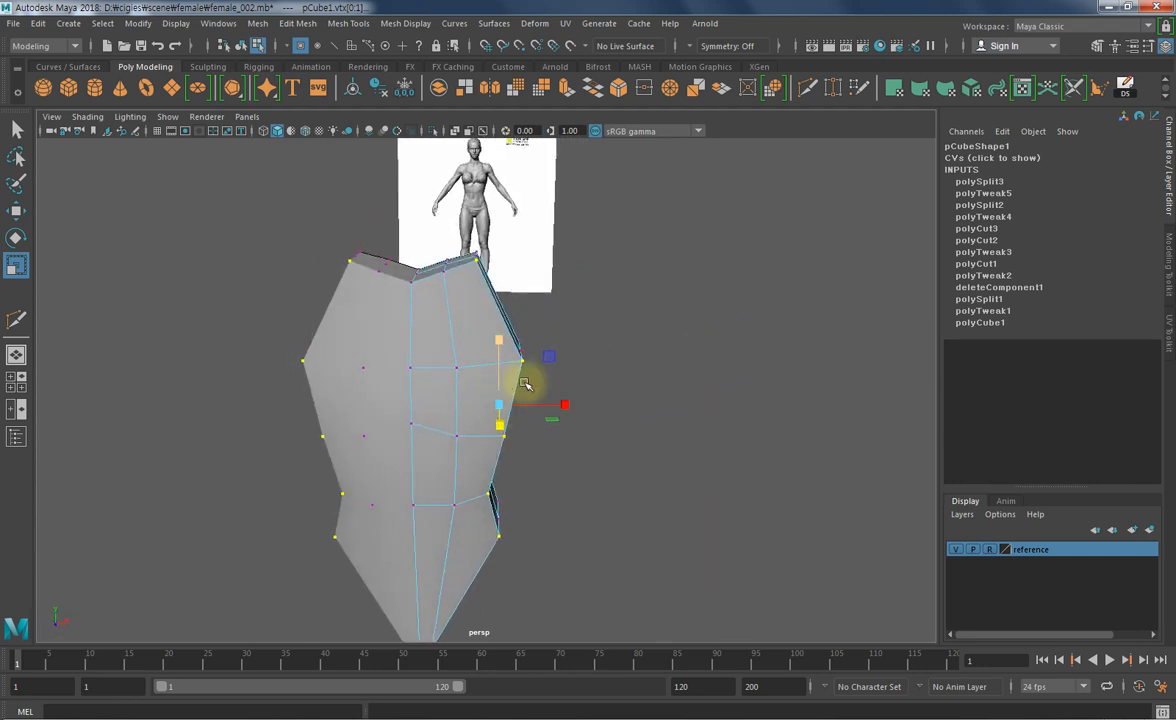
{"action": "key", "text": "w"}
{"action": "left_click_drag", "start_coordinate": [573, 405], "coordinate": [562, 405]}
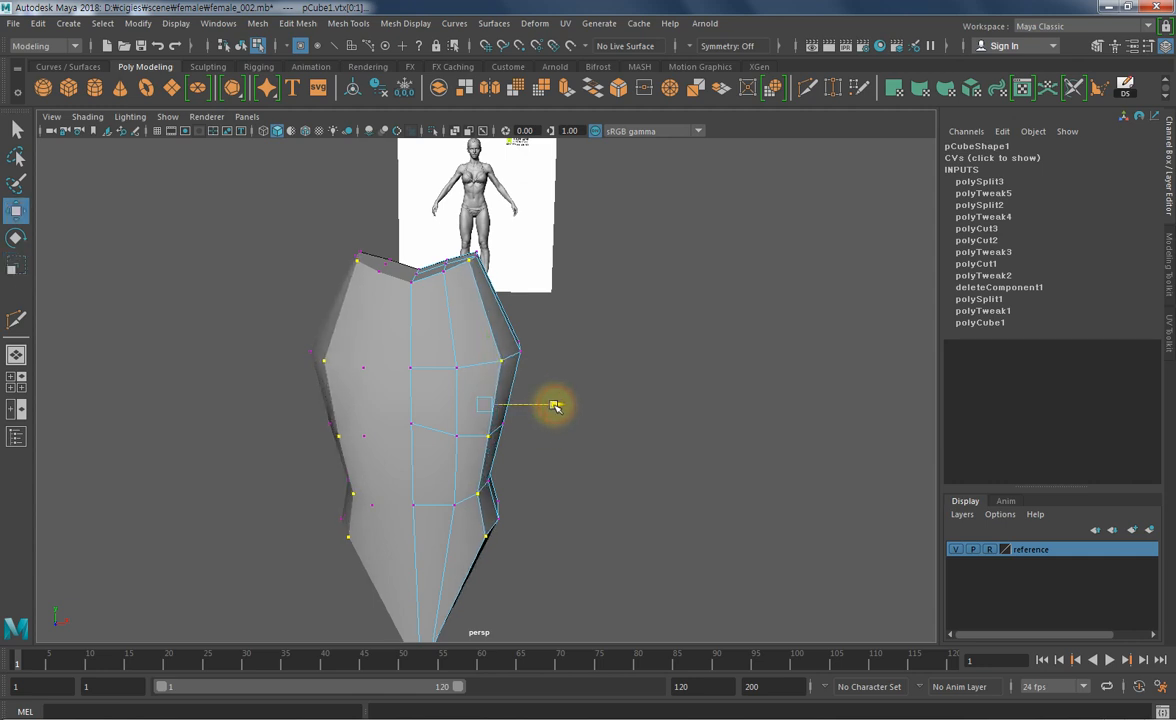
- Move the back outer corner vertices from neckline to hip row inward and scale them along the width axis to round the back
{"action": "left_click_drag", "start_coordinate": [563, 396], "coordinate": [538, 438], "text": "alt"}
{"action": "left_click_drag", "start_coordinate": [583, 302], "coordinate": [375, 388], "text": "alt"}
{"action": "left_click", "coordinate": [388, 388], "text": "shift"}
{"action": "left_click", "coordinate": [404, 451], "text": "shift"}
{"action": "left_click", "coordinate": [398, 509], "text": "shift"}
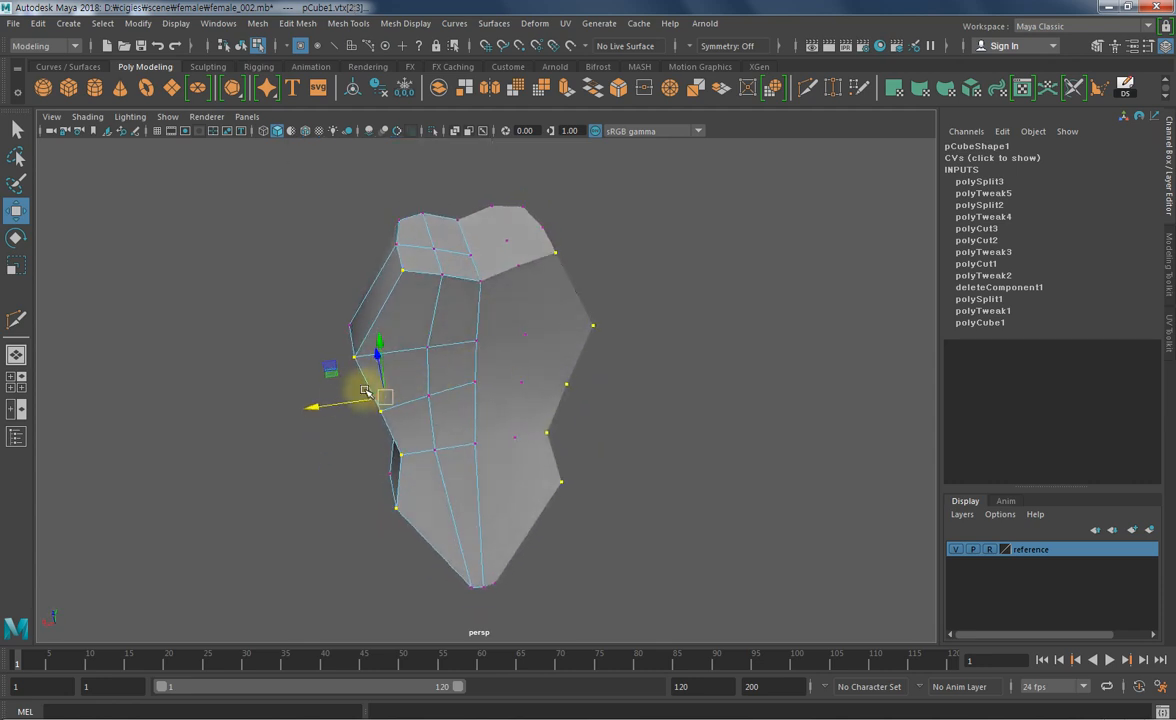
{"action": "key", "text": "r"}
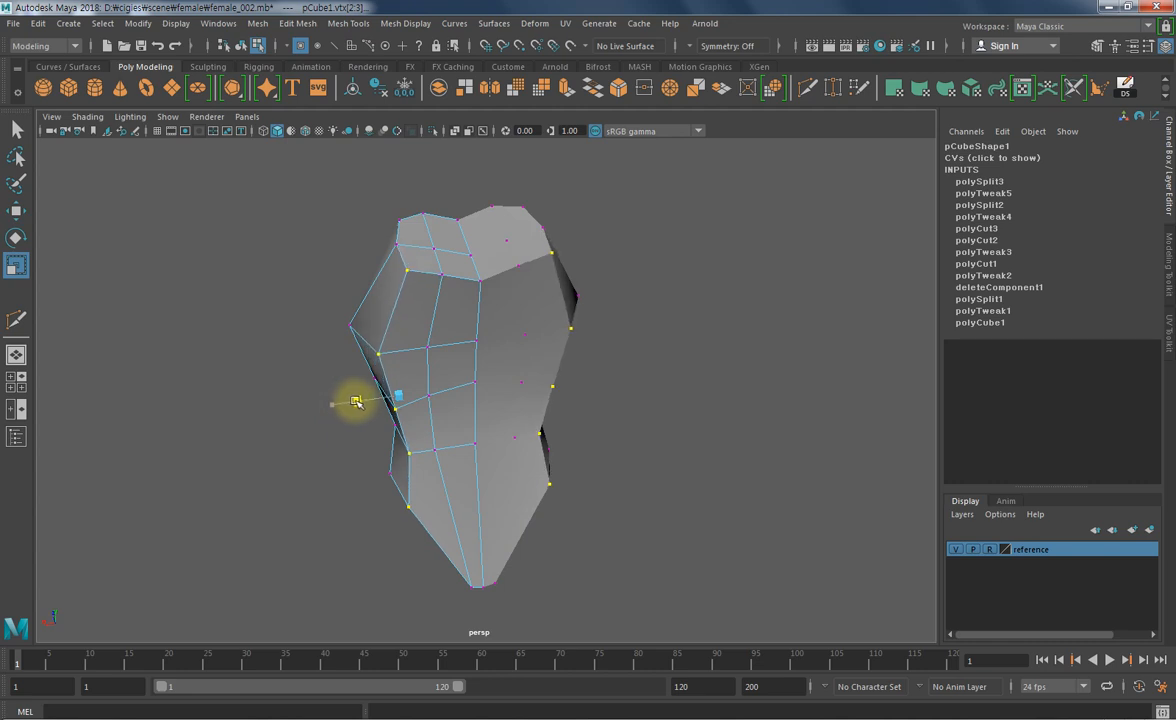
{"action": "left_click_drag", "start_coordinate": [387, 403], "coordinate": [610, 457], "text": "alt"}
{"action": "left_click_drag", "start_coordinate": [520, 400], "coordinate": [406, 459], "text": "alt"}
- Move the back outer corner vertices slightly forward and scale them along the depth axis
{"action": "key", "text": "w"}
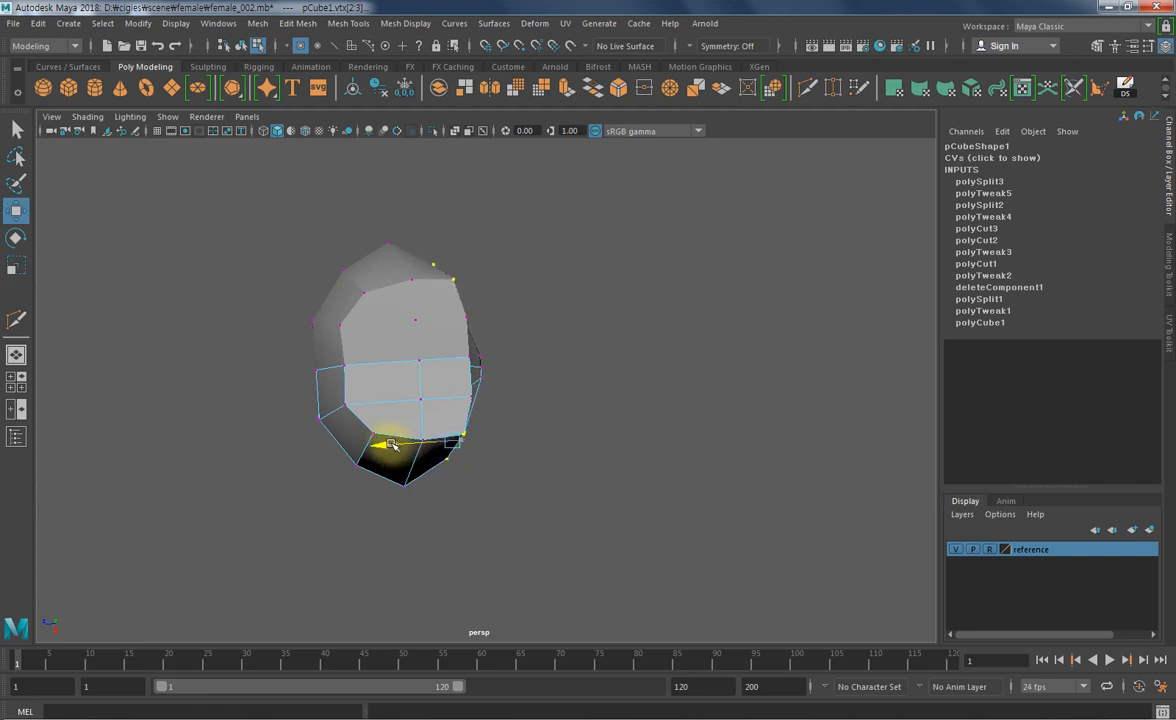
{"action": "left_click_drag", "start_coordinate": [455, 510], "coordinate": [570, 425], "text": "alt"}
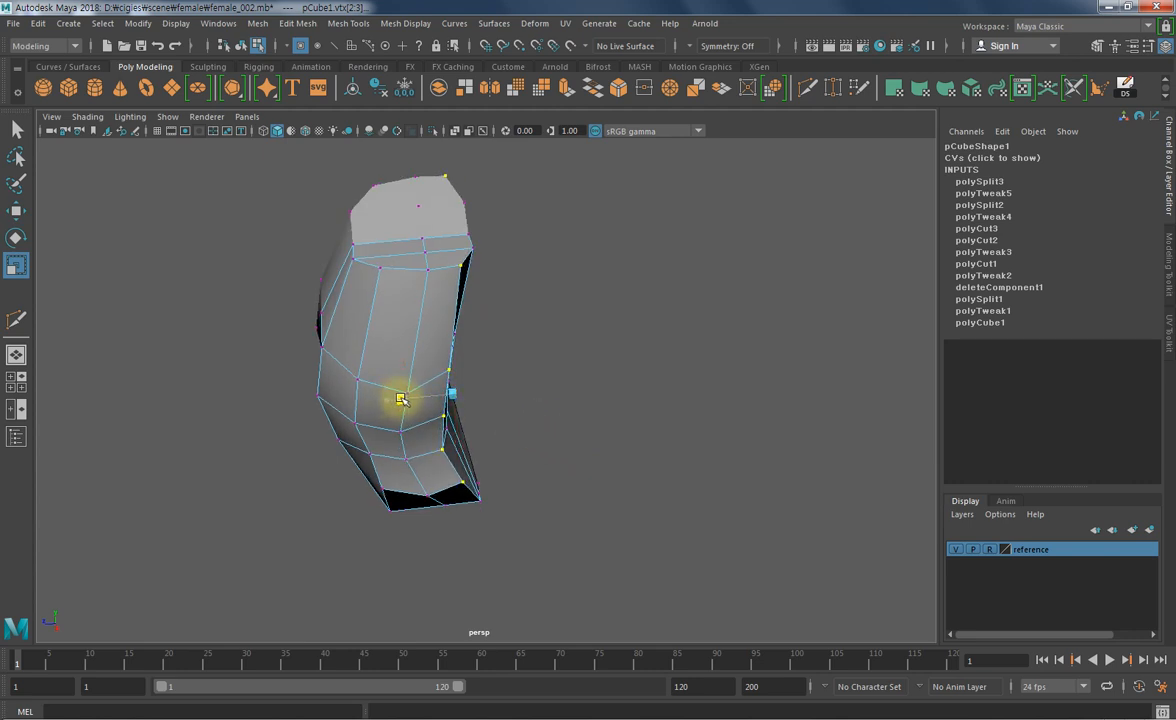
{"action": "mouse_move", "coordinate": [500, 355]}
{"action": "left_mouse_down", "text": "alt"}
{"action": "mouse_move", "coordinate": [480, 336]}
{"action": "mouse_move", "coordinate": [491, 333]}
{"action": "left_mouse_up", "text": "alt"}
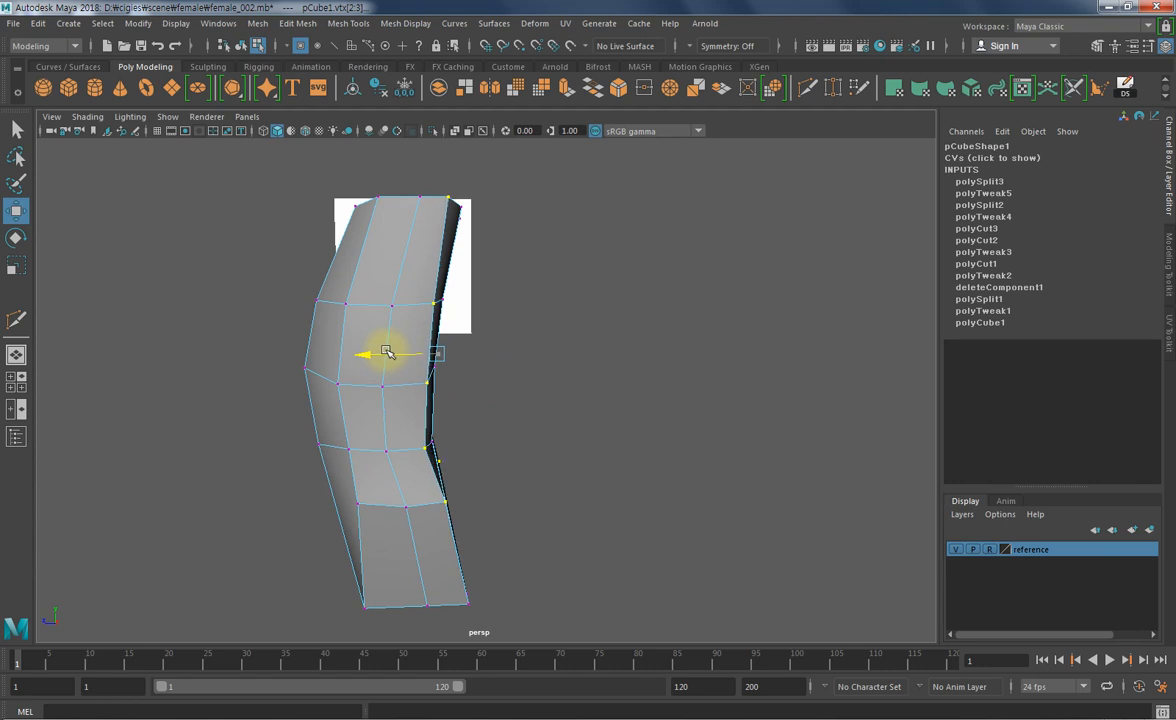
- Adjust the depth of the under-bust row's front centre and neighbouring vertices to the side reference's outline below the bust
{"action": "left_click", "coordinate": [498, 405]}
{"action": "left_click_drag", "start_coordinate": [549, 415], "coordinate": [497, 402], "text": "alt"}
{"action": "left_click", "coordinate": [532, 338]}
{"action": "key", "text": "space"}
{"action": "key", "text": "space"}
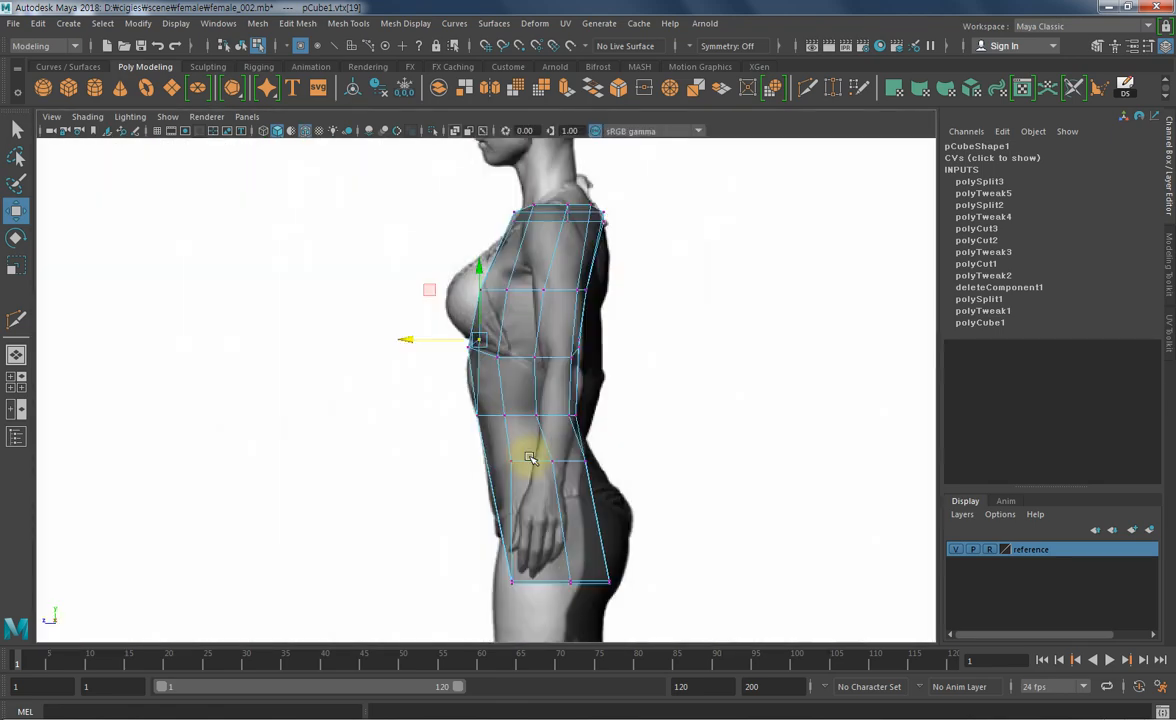
{"action": "right_click_drag", "start_coordinate": [500, 438], "coordinate": [782, 420], "text": "alt"}
{"action": "left_click_drag", "start_coordinate": [782, 420], "coordinate": [509, 399], "text": "alt"}
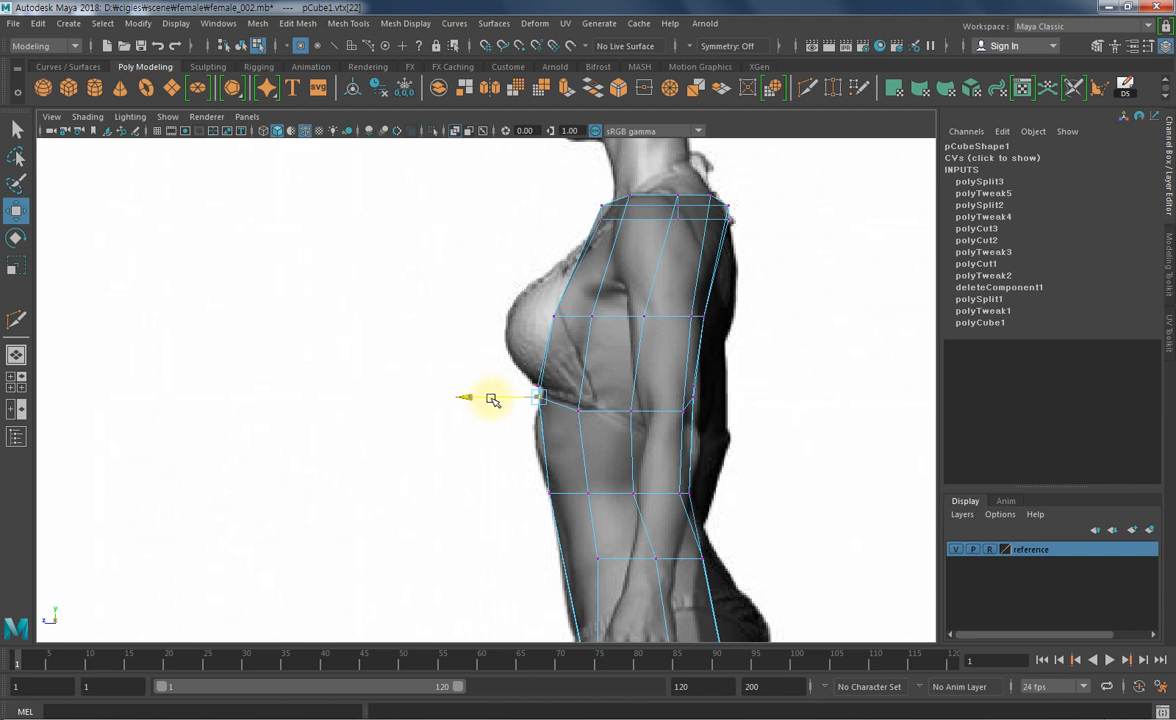
- Move the waist row's front vertices beside the centre line slightly backward to round the belly
{"action": "middle_click_drag", "start_coordinate": [597, 521], "coordinate": [514, 362], "text": "alt"}
{"action": "right_click_drag", "start_coordinate": [514, 362], "coordinate": [543, 378], "text": "alt"}
{"action": "left_click_drag", "start_coordinate": [543, 378], "coordinate": [556, 396], "text": "alt"}
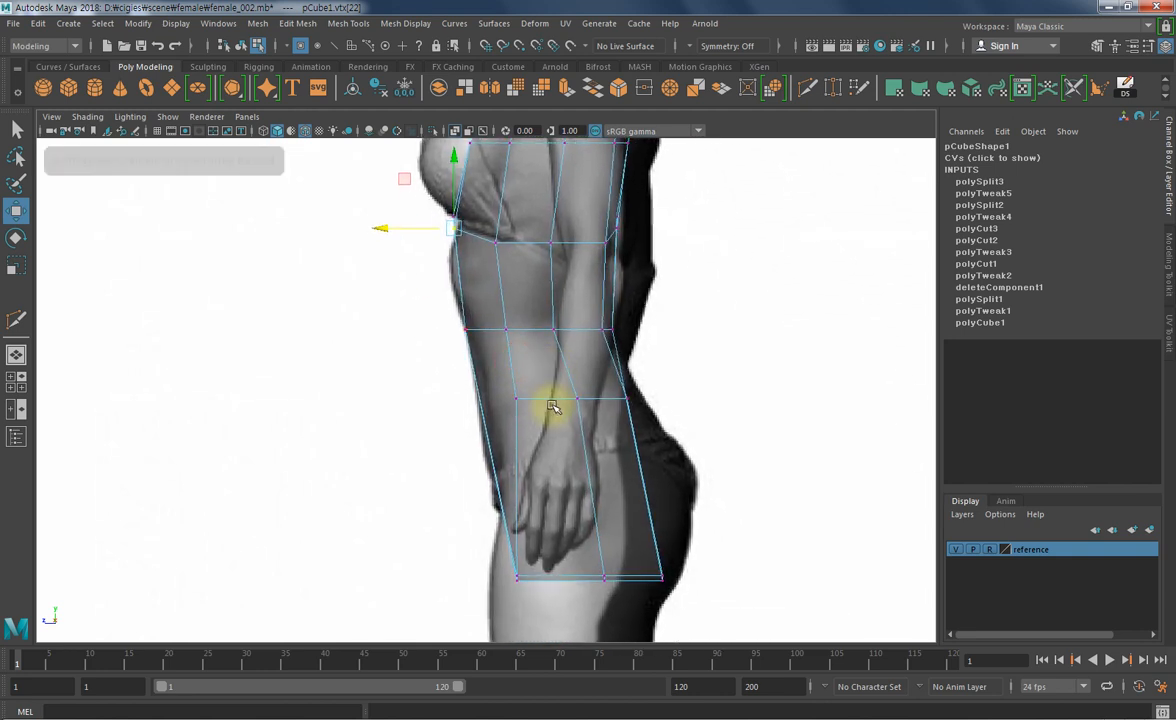
{"action": "middle_click_drag", "start_coordinate": [544, 435], "coordinate": [506, 433], "text": "alt"}
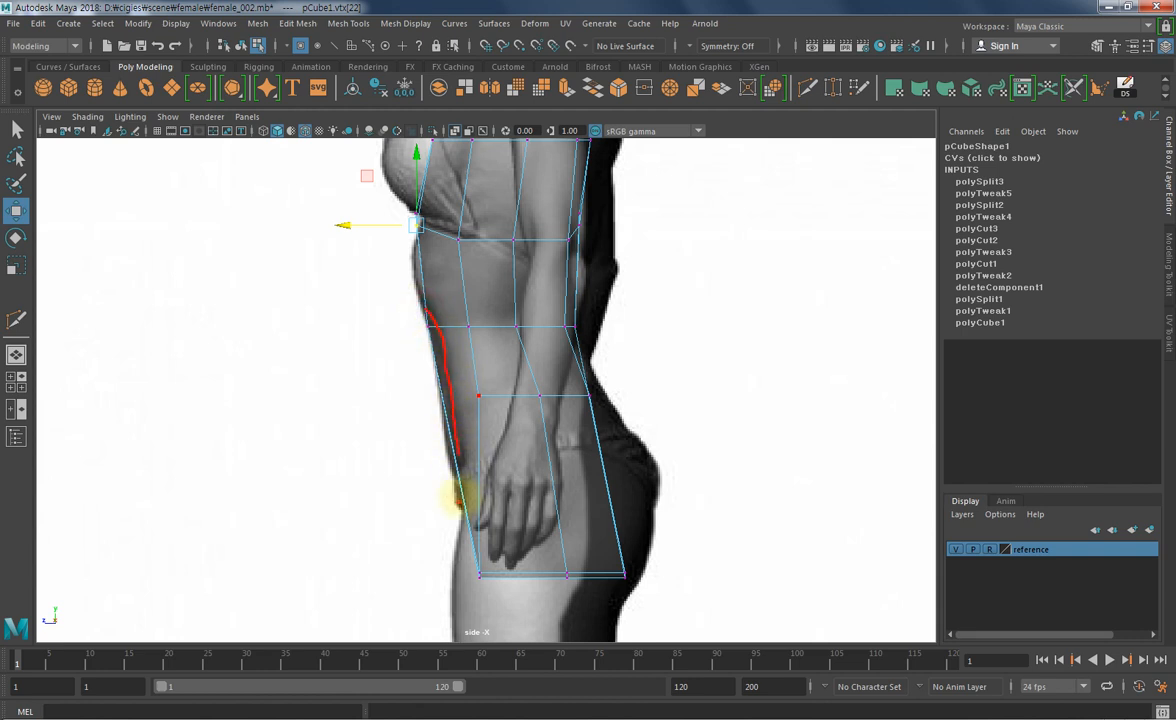
{"action": "key", "text": "space"}
{"action": "scroll", "coordinate": [340, 617], "scroll_direction": "up", "scroll_amount": 6}
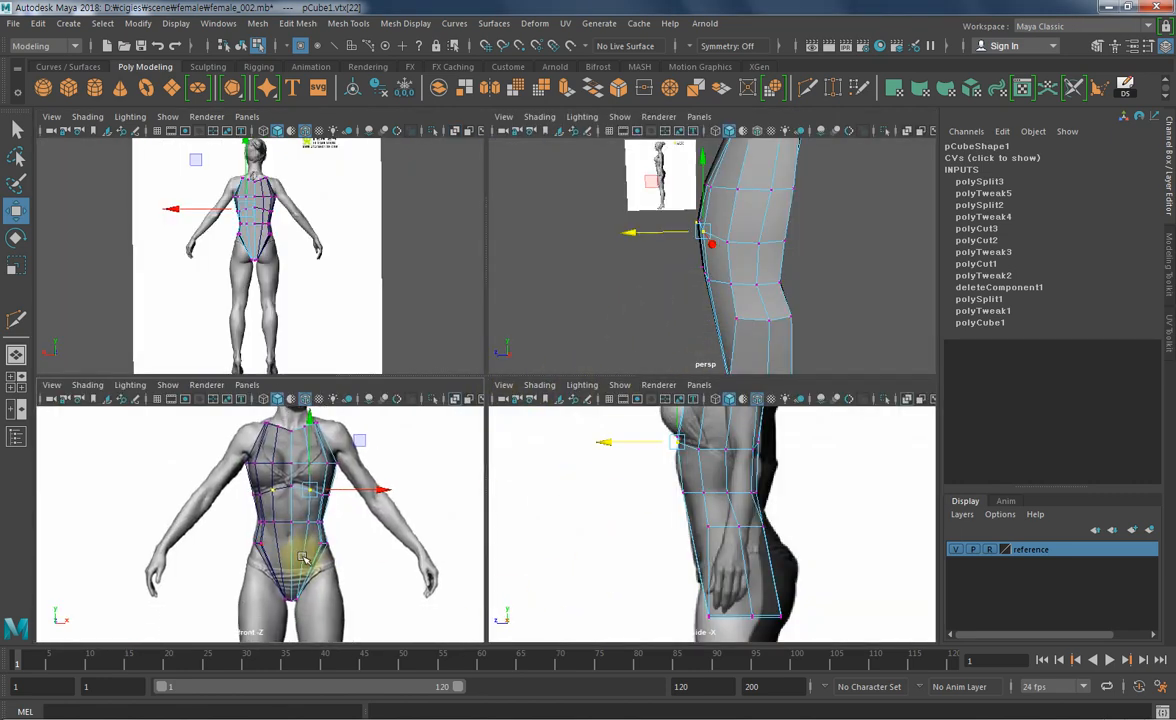
{"action": "key", "text": "space"}
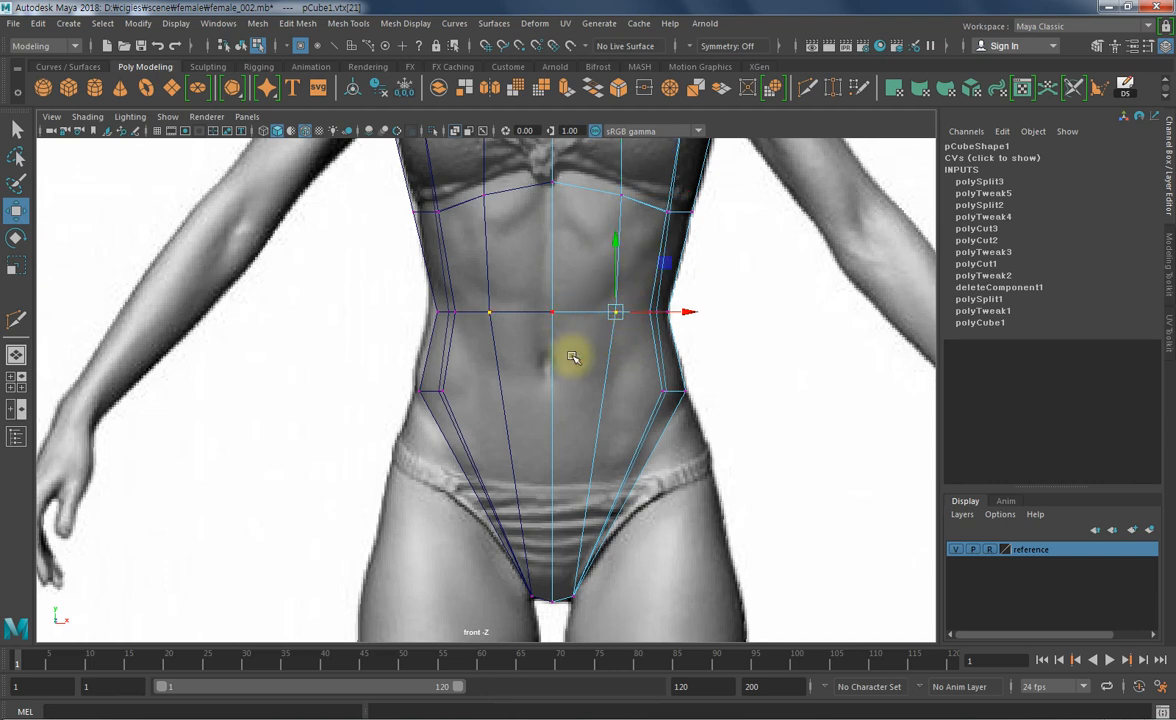
{"action": "key", "text": "space"}
{"action": "key", "text": "space"}
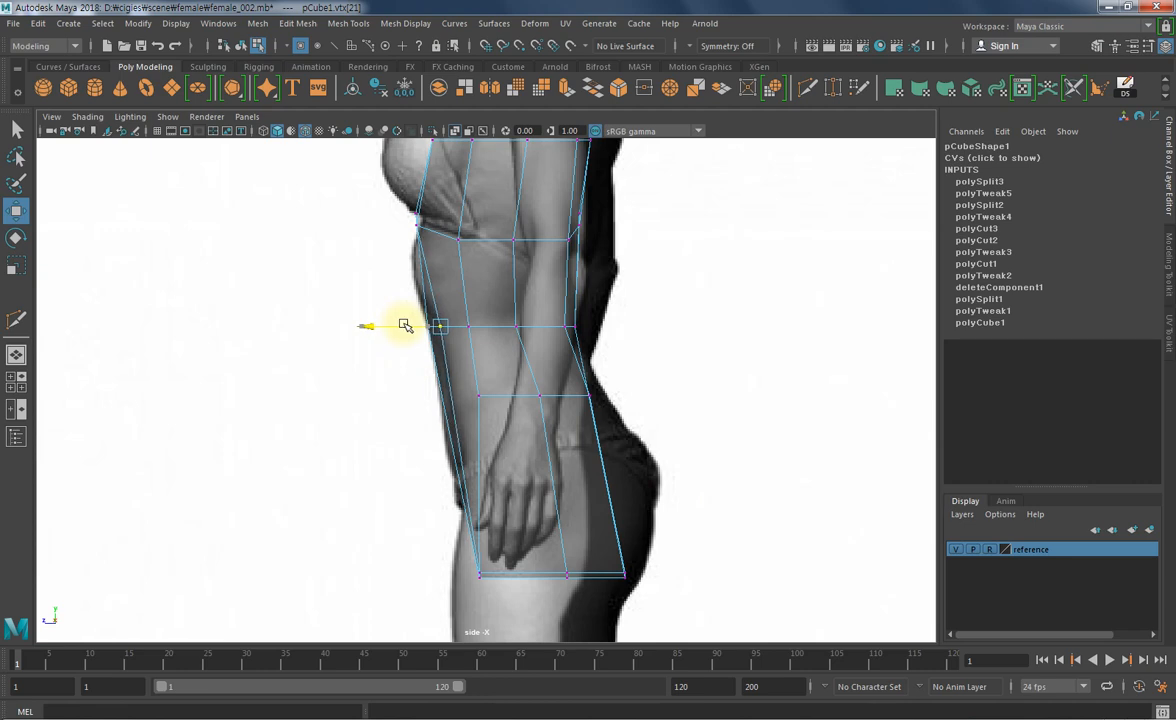
{"action": "scroll", "coordinate": [533, 491], "scroll_direction": "down", "scroll_amount": 5}
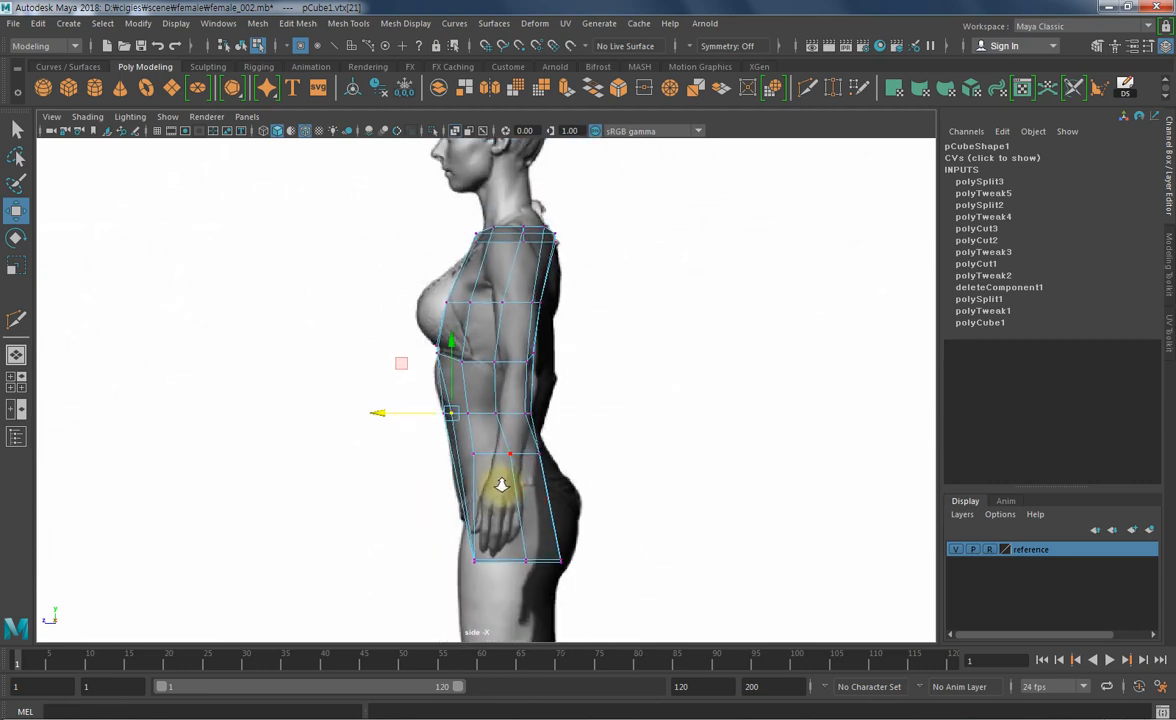
{"action": "key", "text": "space"}
{"action": "key", "text": "space"}
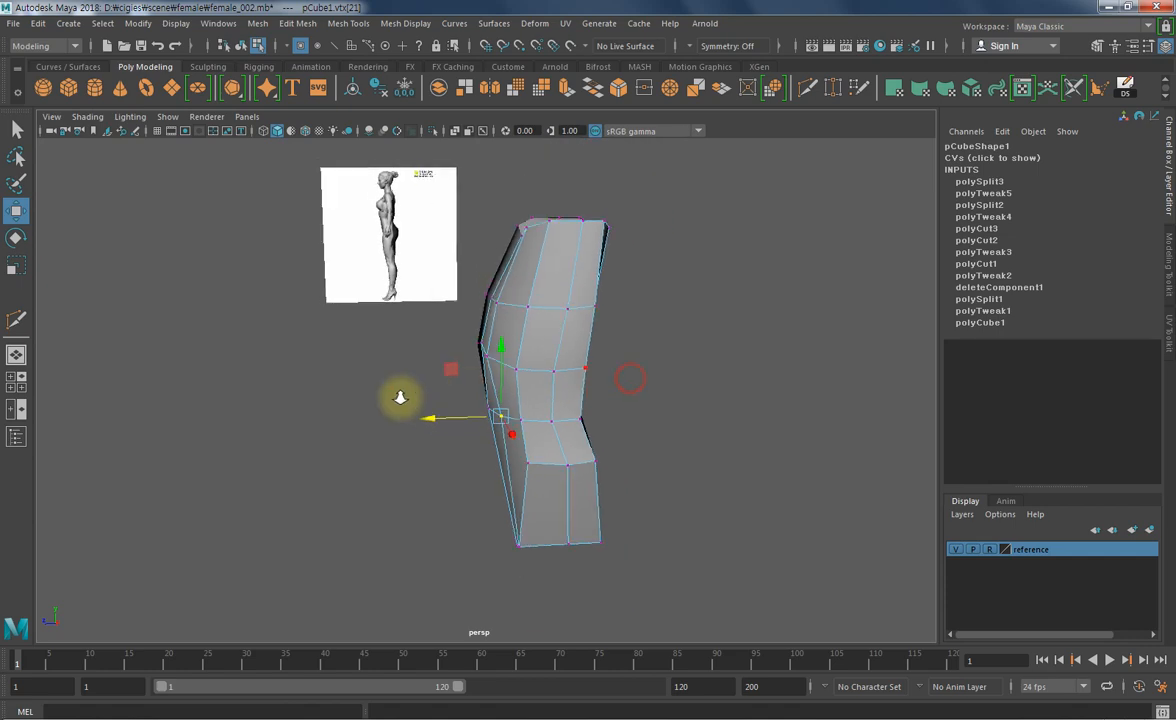
{"action": "left_click_drag", "start_coordinate": [399, 394], "coordinate": [662, 500], "text": "alt"}
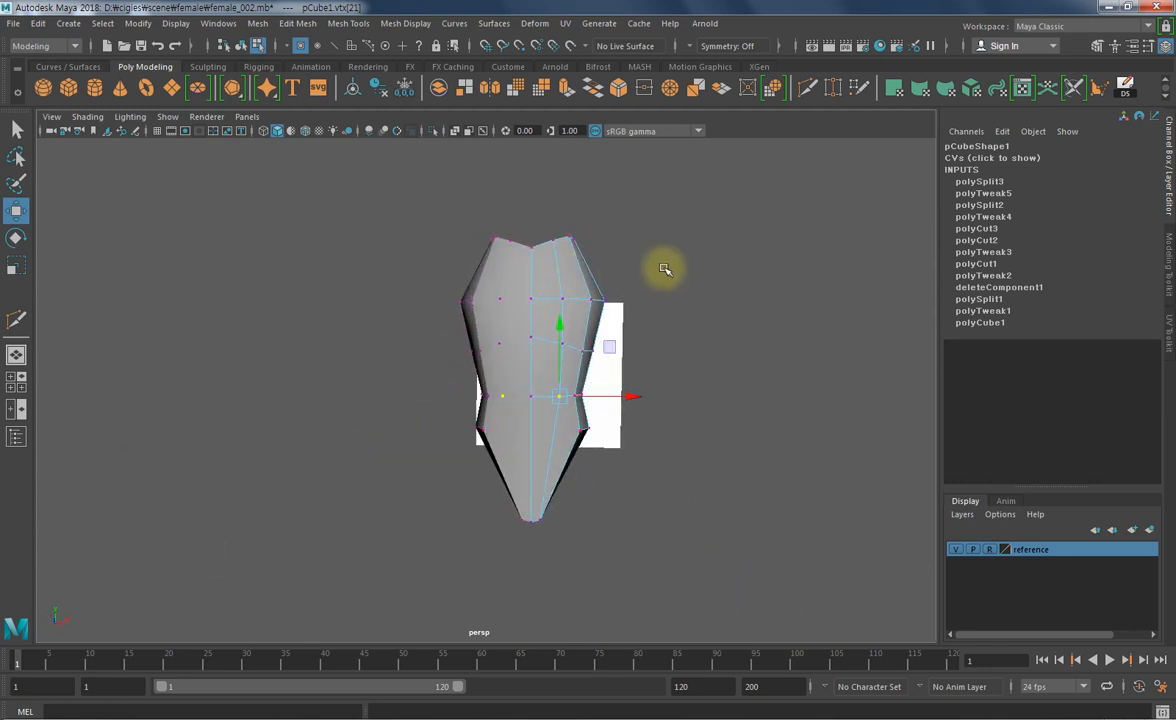
{"action": "left_click_drag", "start_coordinate": [549, 349], "coordinate": [336, 512], "text": "alt"}
{"action": "key", "text": "space"}
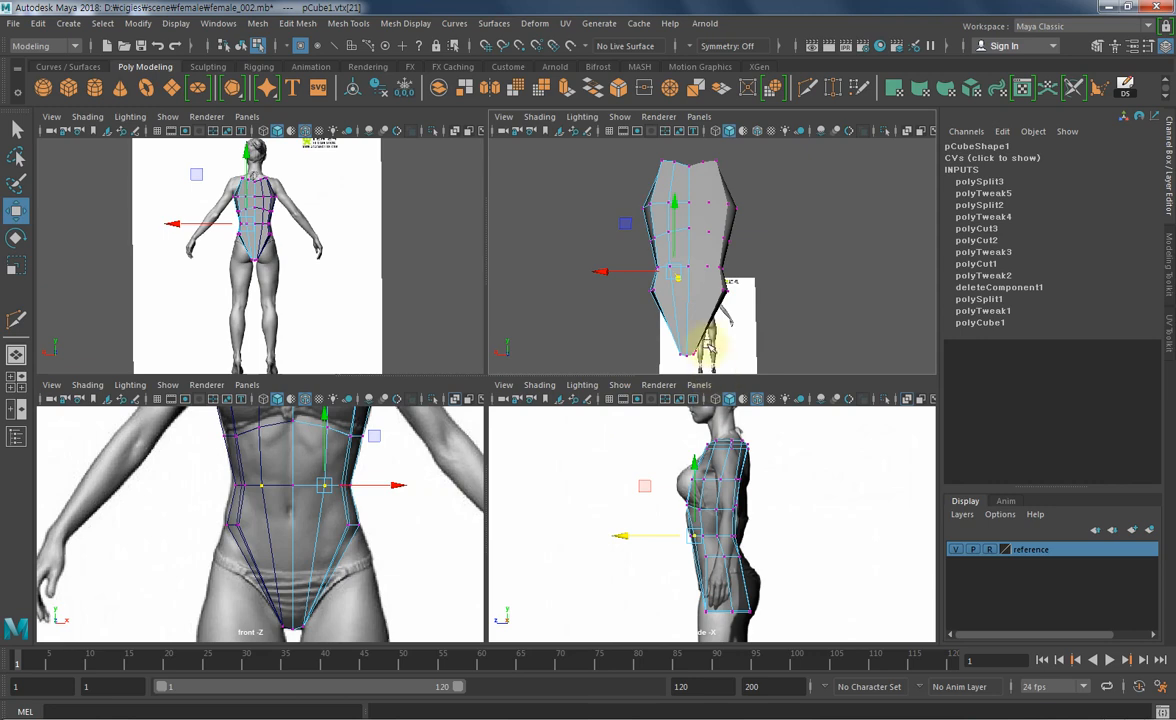
- Cut an edge across the back at hip-row height, from the outer corner vertex through the vertical edge to the centre line
{"action": "key", "text": "space"}
{"action": "left_click_drag", "start_coordinate": [436, 407], "coordinate": [572, 446], "text": "alt"}
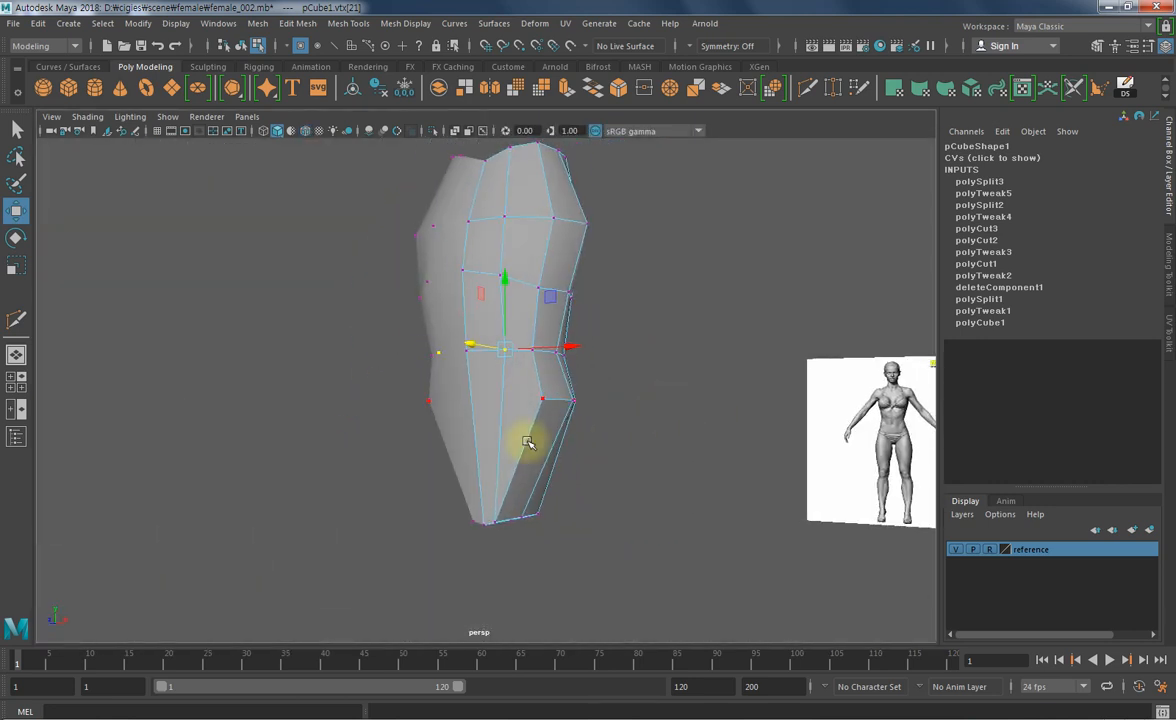
{"action": "left_click_drag", "start_coordinate": [648, 394], "coordinate": [507, 401], "text": "alt"}
{"action": "middle_click_drag", "start_coordinate": [507, 401], "coordinate": [428, 399], "text": "alt"}
{"action": "right_click_drag", "start_coordinate": [428, 399], "coordinate": [522, 416], "text": "alt"}
{"action": "middle_click_drag", "start_coordinate": [522, 416], "coordinate": [549, 358], "text": "alt"}
{"action": "left_click_drag", "start_coordinate": [521, 366], "coordinate": [565, 392], "text": "alt"}
{"action": "left_click", "coordinate": [808, 90]}
{"action": "left_click_drag", "start_coordinate": [496, 426], "coordinate": [445, 428], "text": "alt"}
{"action": "left_click", "coordinate": [350, 369]}
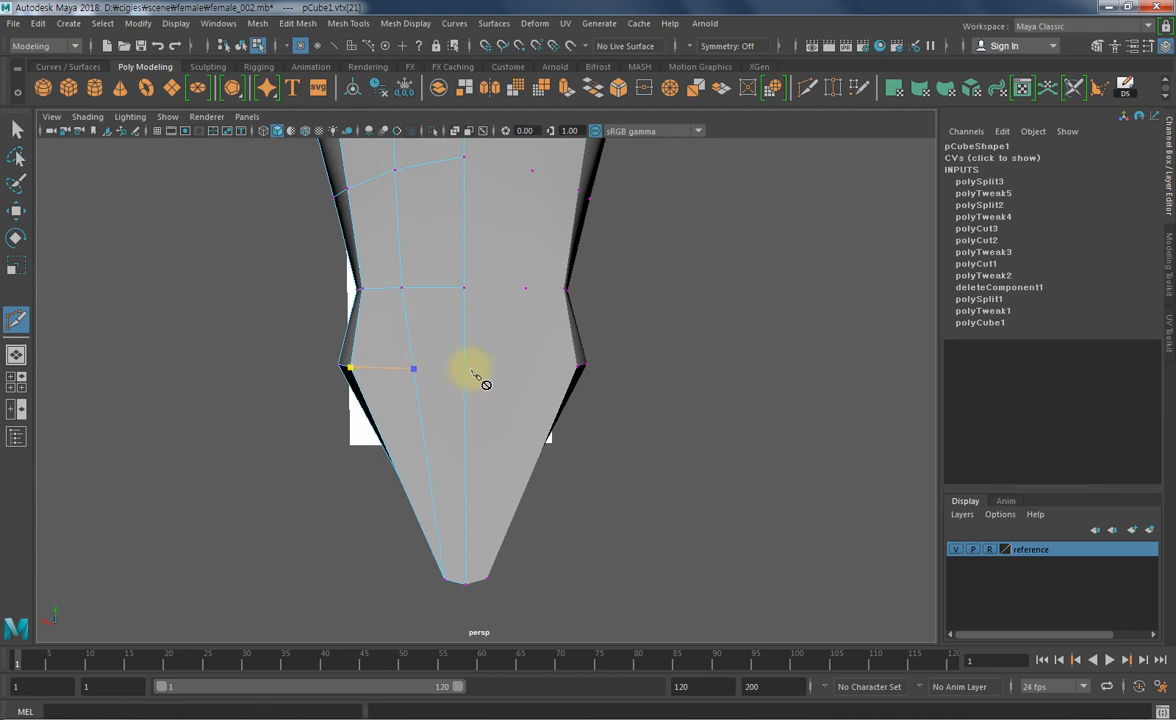
{"action": "right_click", "coordinate": [402, 362]}
- Cut the hip-row edge across the front, from the outer corner vertex to the centre line
{"action": "left_click_drag", "start_coordinate": [380, 386], "coordinate": [607, 362], "text": "alt"}
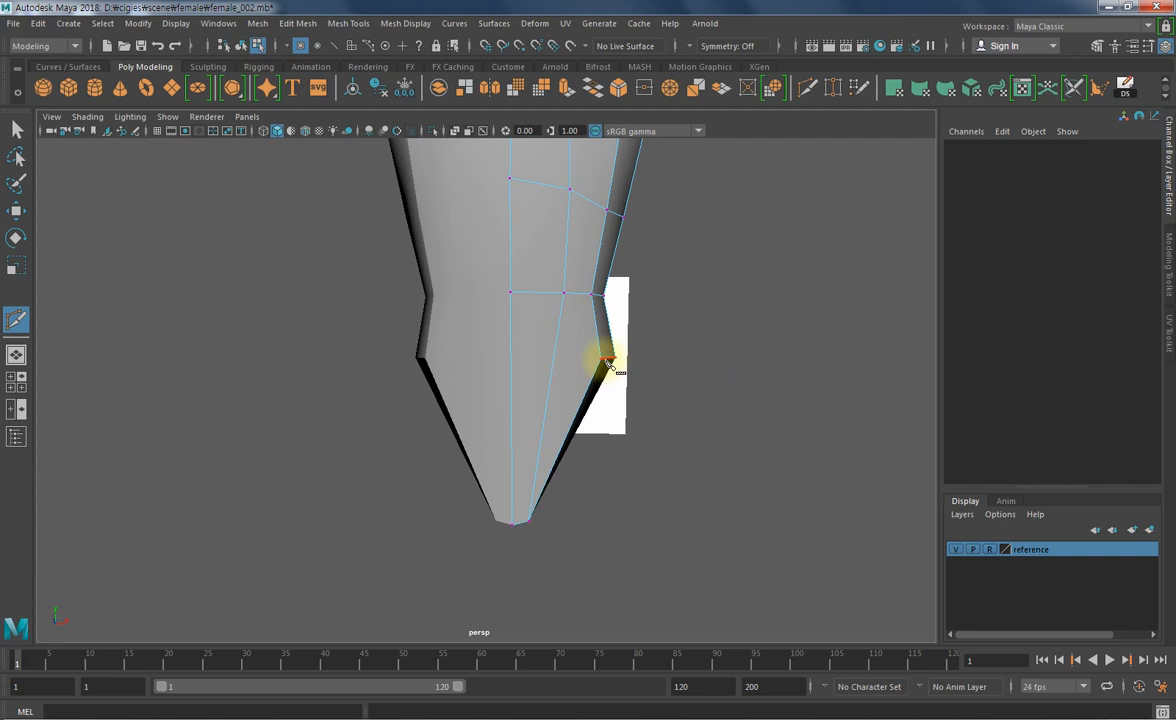
{"action": "left_click", "coordinate": [599, 359]}
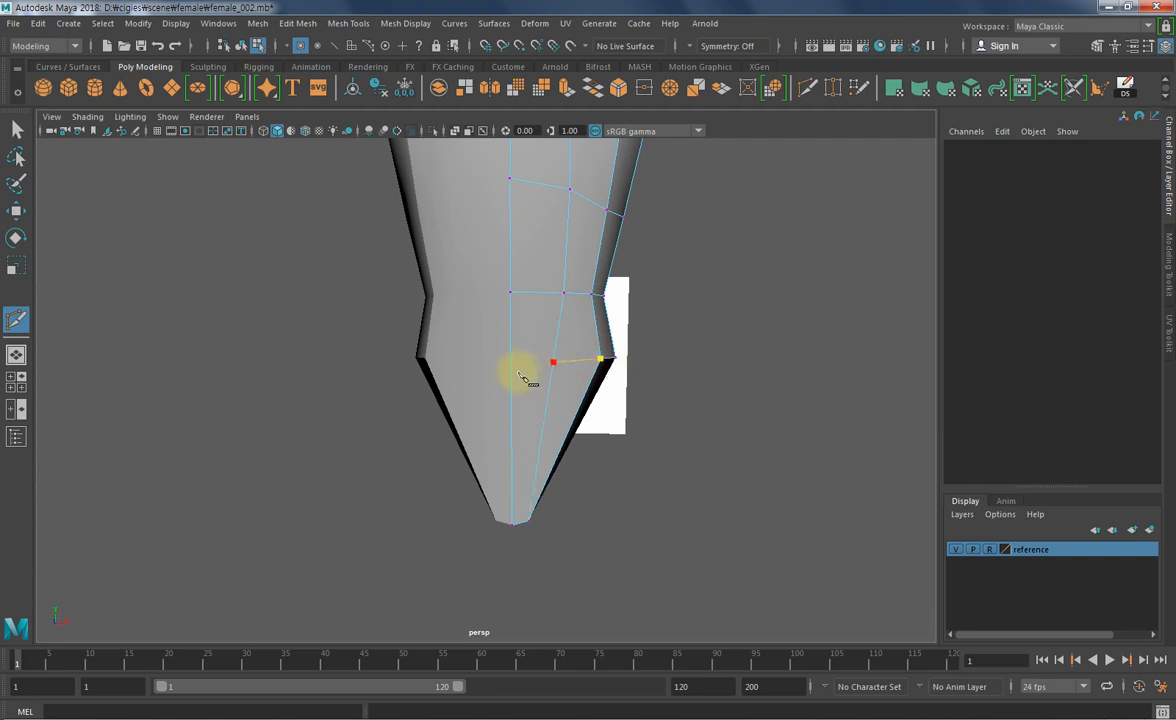
{"action": "left_click", "coordinate": [512, 362]}
{"action": "right_click", "coordinate": [538, 380]}
- Adjust the depth of the hip row's front vertices beside the centre line to the side reference's belly outline
{"action": "left_click_drag", "start_coordinate": [680, 385], "coordinate": [446, 375], "text": "alt"}
{"action": "key", "text": "space"}
{"action": "key", "text": "space"}
{"action": "middle_click_drag", "start_coordinate": [462, 430], "coordinate": [487, 394], "text": "alt"}
{"action": "right_click_drag", "start_coordinate": [548, 408], "coordinate": [722, 425], "text": "alt"}
{"action": "middle_click_drag", "start_coordinate": [592, 483], "coordinate": [588, 440], "text": "alt"}
{"action": "key", "text": "w"}
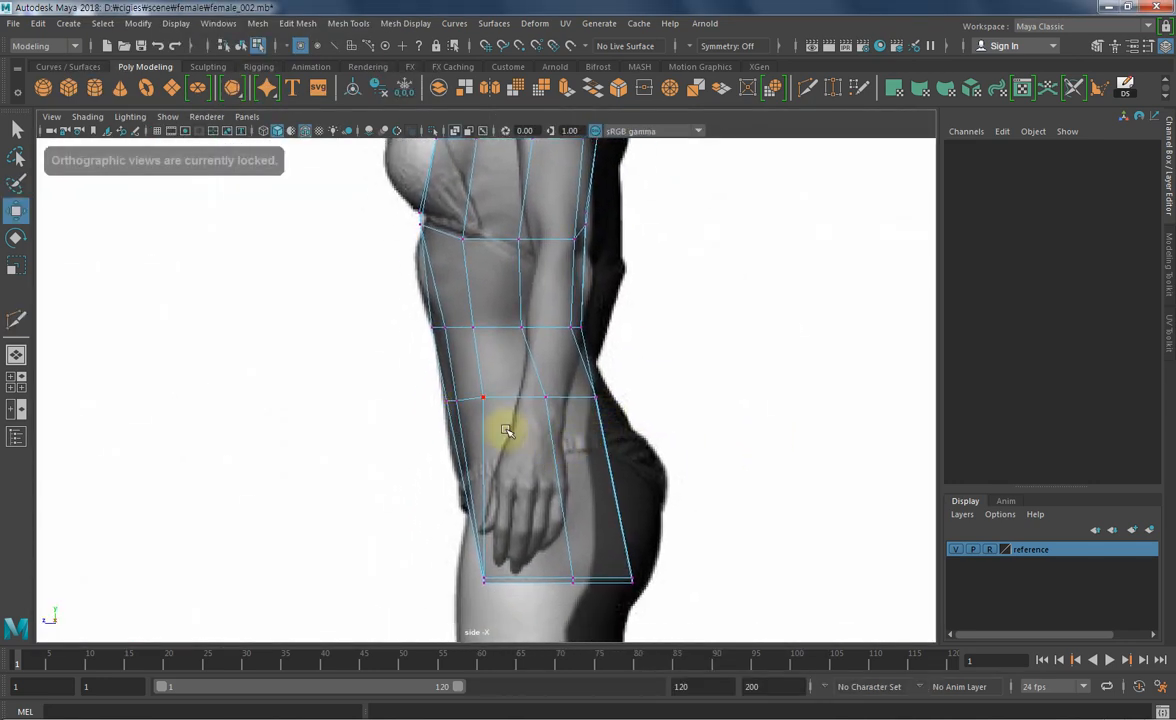
{"action": "left_click_drag", "start_coordinate": [428, 385], "coordinate": [453, 413]}
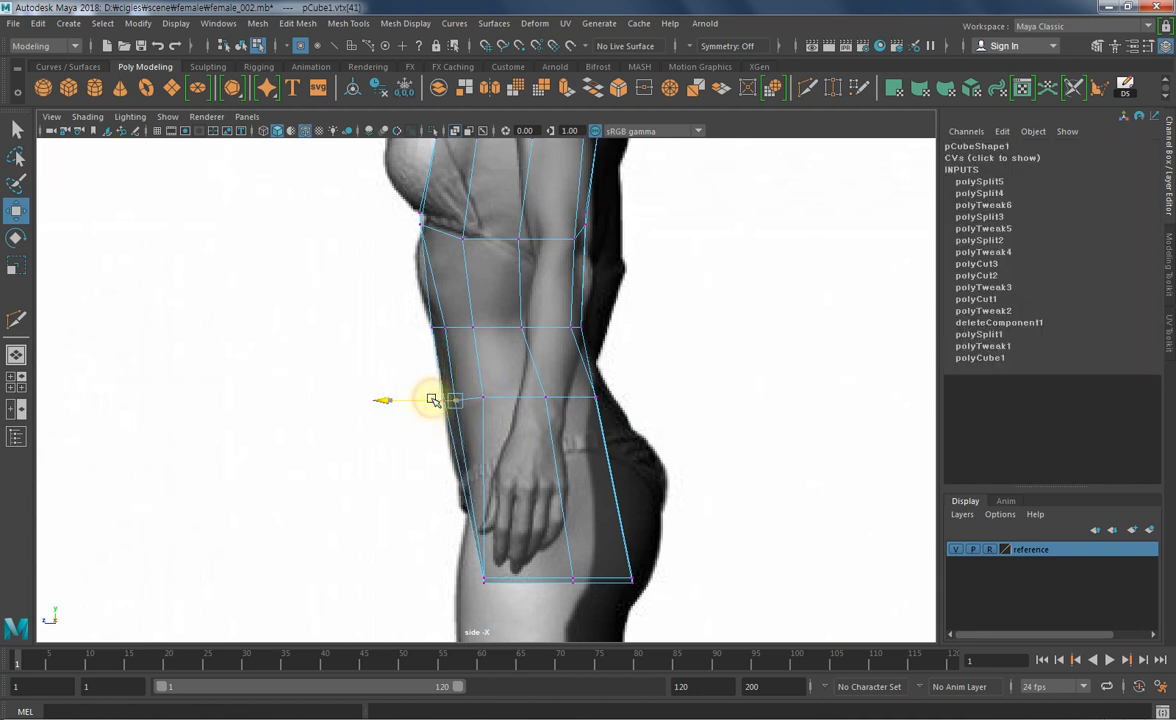
- Move the hip row's back outer corner vertices slightly forward to round the lower back
{"action": "middle_click_drag", "start_coordinate": [562, 414], "coordinate": [445, 425], "text": "alt"}
{"action": "right_click_drag", "start_coordinate": [455, 424], "coordinate": [646, 422], "text": "alt"}
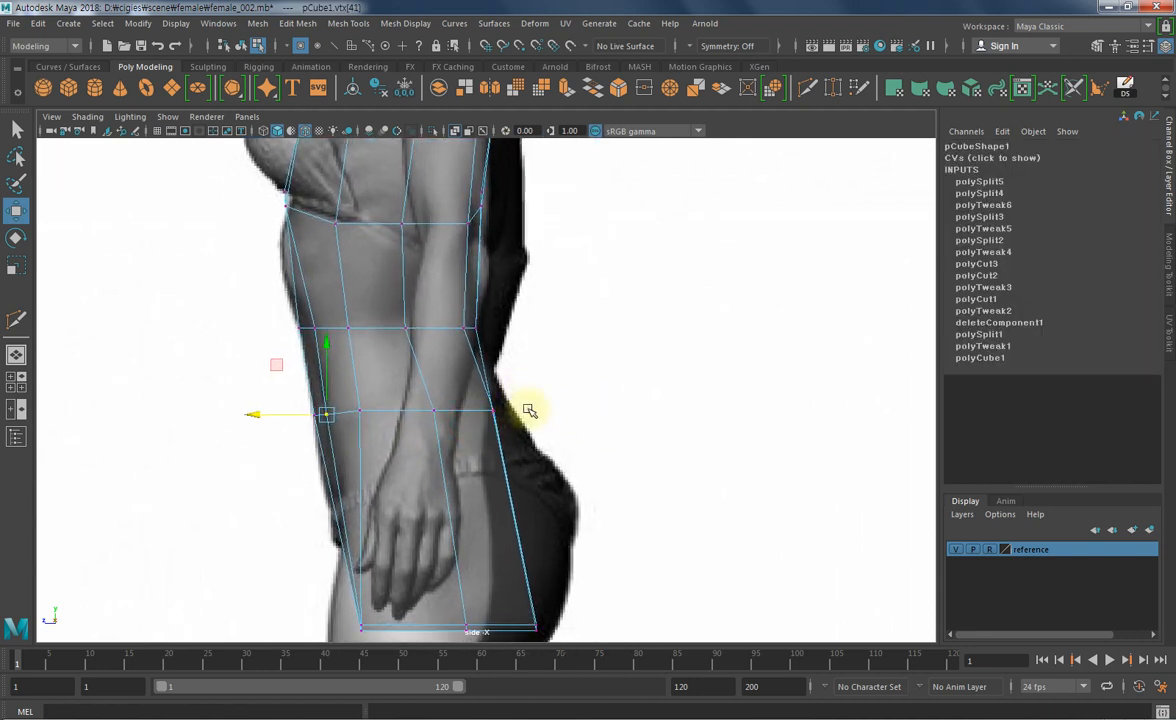
{"action": "left_click", "coordinate": [475, 431]}
{"action": "left_click_drag", "start_coordinate": [430, 410], "coordinate": [420, 410]}
{"action": "key", "text": "space"}
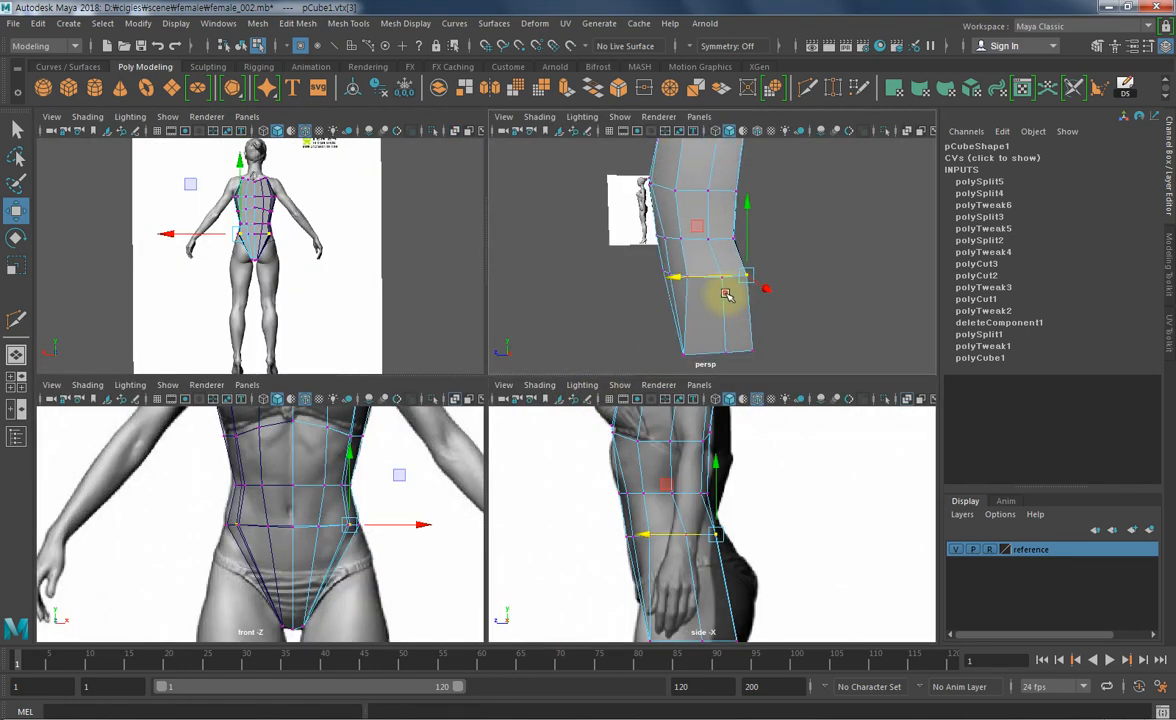
{"action": "left_click_drag", "start_coordinate": [726, 295], "coordinate": [640, 276], "text": "alt"}
{"action": "key", "text": "q"}
{"action": "left_click", "coordinate": [715, 272], "text": "shift"}
{"action": "left_click", "coordinate": [697, 270]}
{"action": "left_click_drag", "start_coordinate": [699, 271], "coordinate": [793, 266], "text": "alt"}
{"action": "key", "text": "w"}
{"action": "left_click_drag", "start_coordinate": [685, 264], "coordinate": [675, 263]}
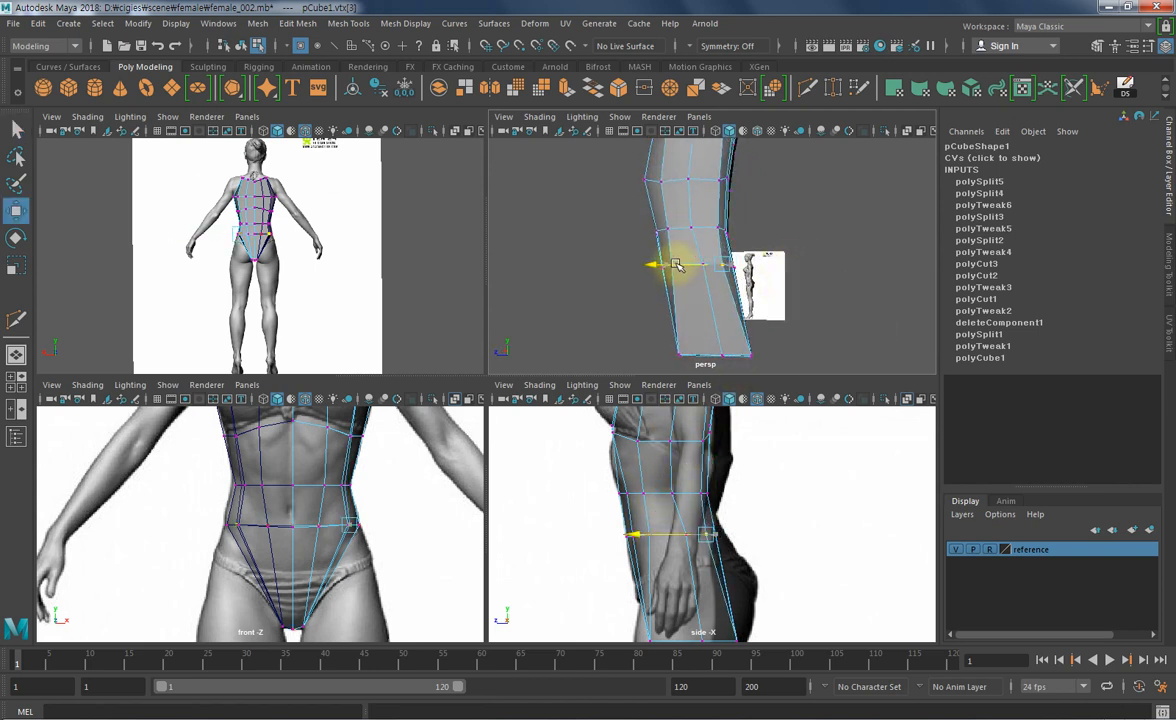
- Move the hip row's back centre and neighbouring vertices backward to the side reference's outline above the buttocks
{"action": "left_click_drag", "start_coordinate": [757, 284], "coordinate": [632, 349], "text": "alt"}
{"action": "left_click_drag", "start_coordinate": [617, 292], "coordinate": [728, 277]}
{"action": "key", "text": "q"}
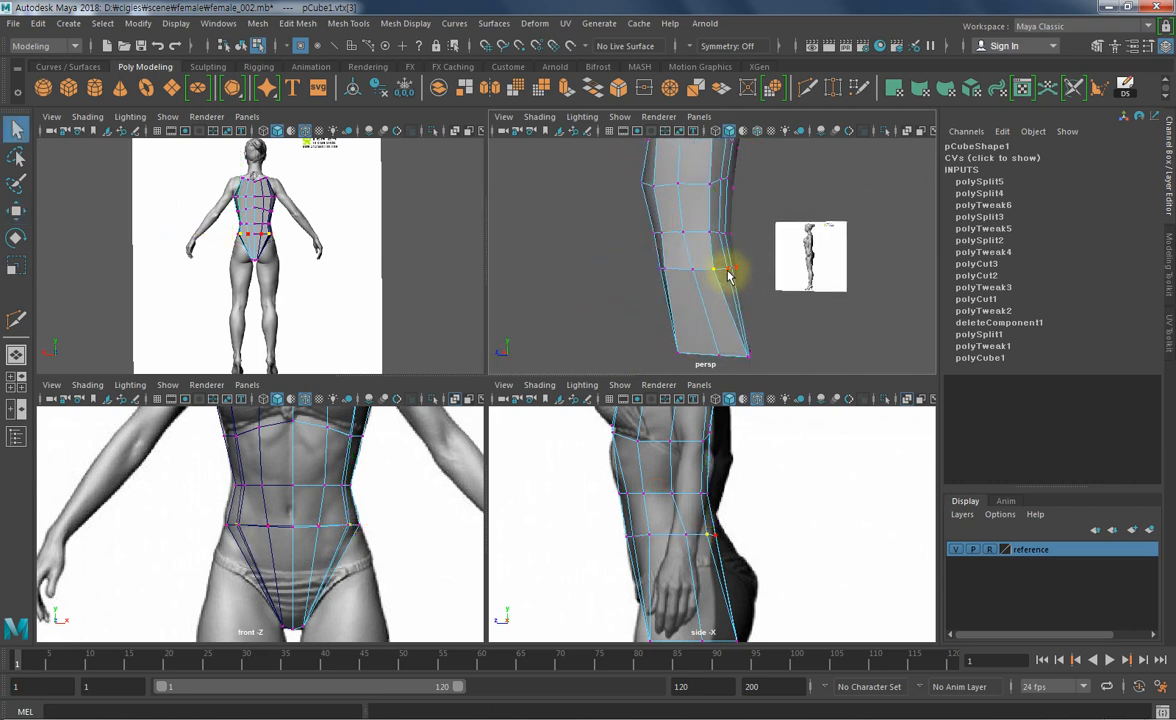
{"action": "middle_click_drag", "start_coordinate": [676, 570], "coordinate": [627, 543], "text": "alt"}
{"action": "right_click_drag", "start_coordinate": [625, 542], "coordinate": [804, 547], "text": "alt"}
{"action": "left_click_drag", "start_coordinate": [780, 320], "coordinate": [745, 300], "text": "alt"}
{"action": "left_click", "coordinate": [806, 281]}
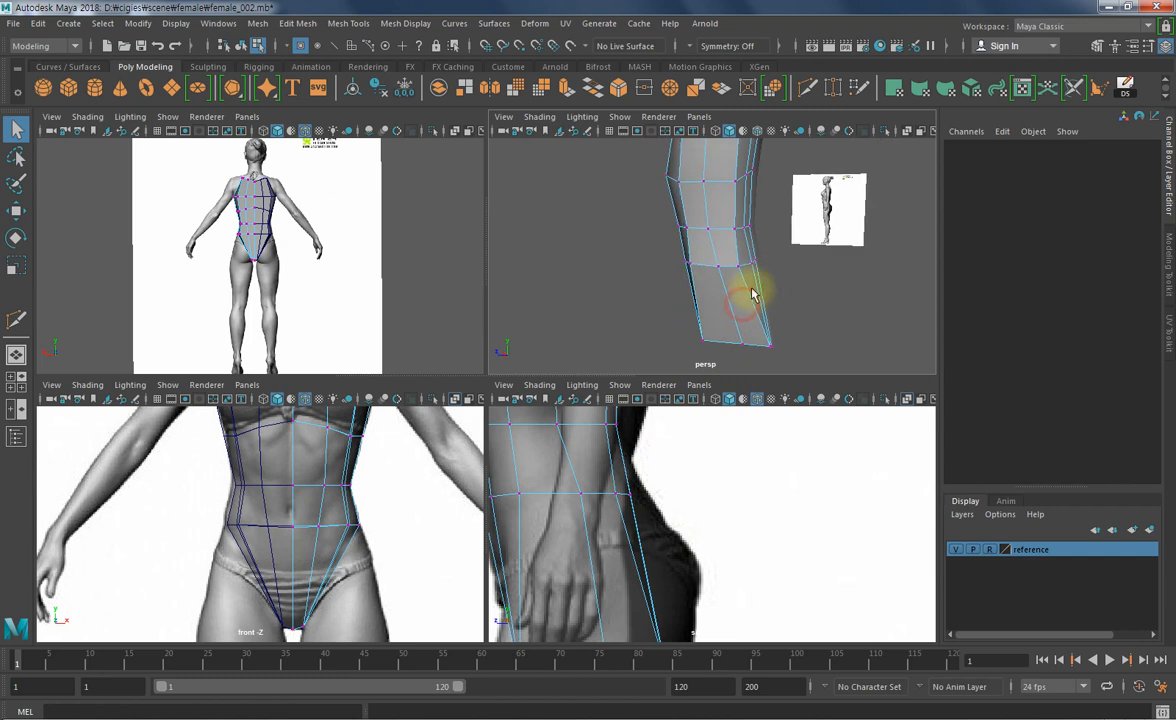
{"action": "left_click", "coordinate": [755, 263]}
{"action": "key", "text": "w"}
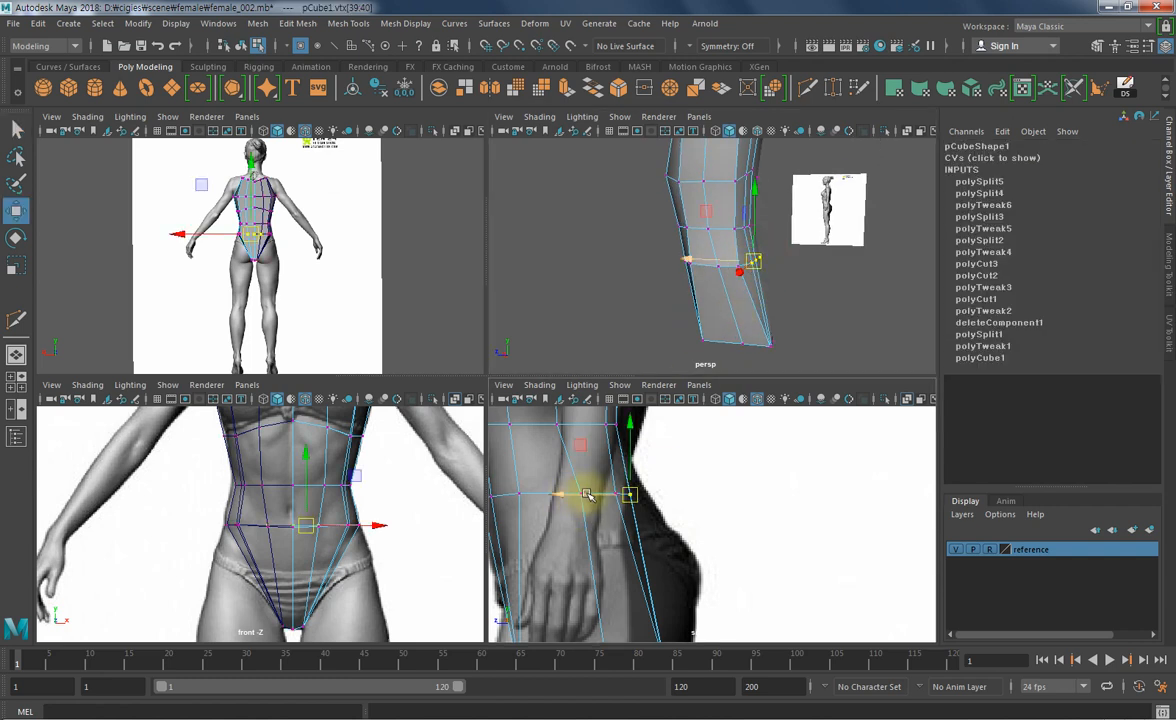
{"action": "left_click_drag", "start_coordinate": [582, 495], "coordinate": [594, 497]}
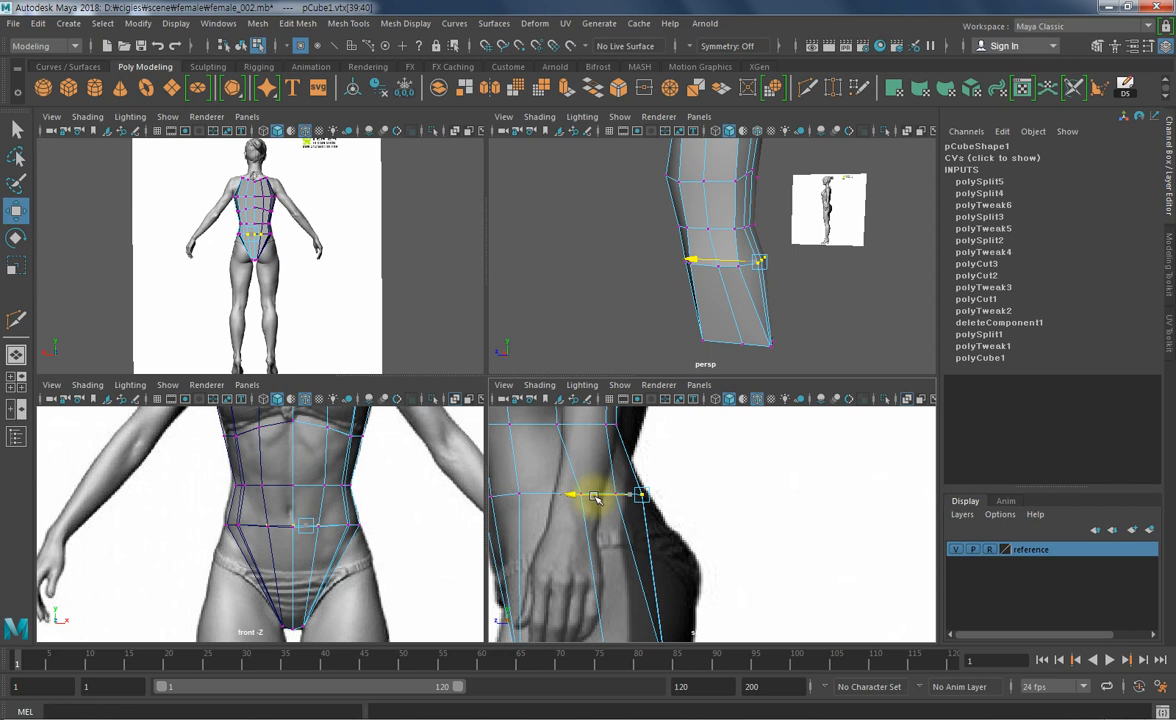
- Examine the torso mesh's waist and hip shape from the front, side and back
{"action": "left_click_drag", "start_coordinate": [743, 370], "coordinate": [761, 262], "text": "alt"}
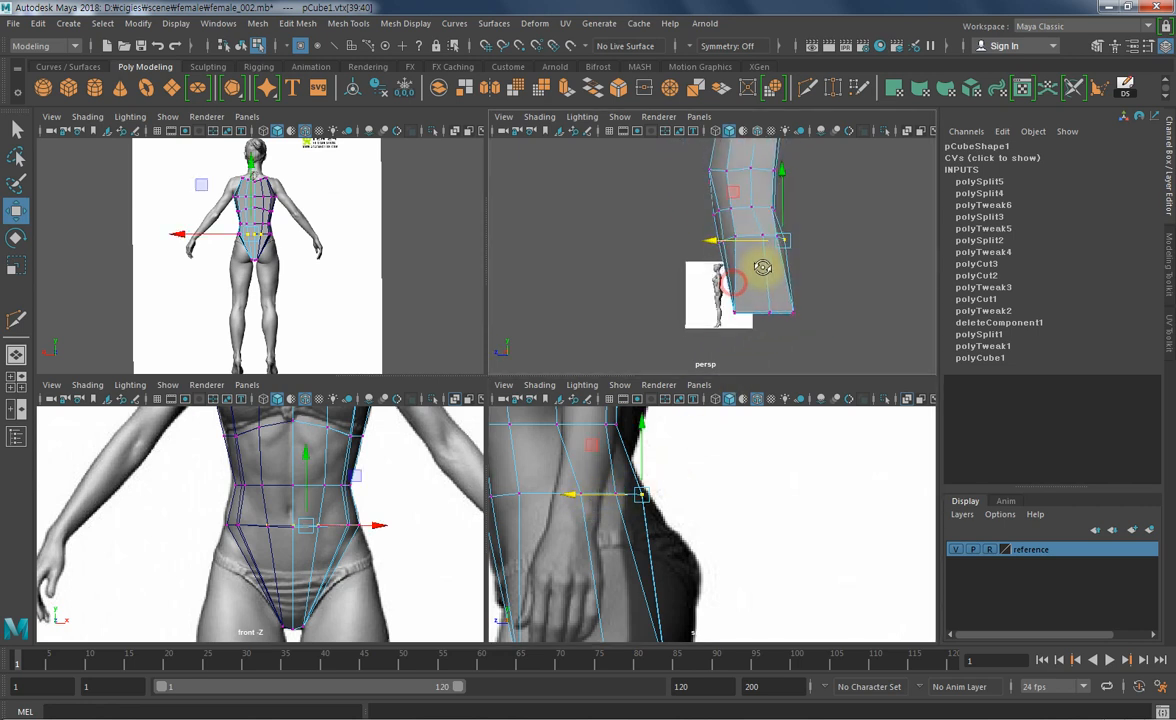
{"action": "left_click", "coordinate": [861, 293]}
{"action": "mouse_move", "coordinate": [861, 293]}
{"action": "left_mouse_down", "text": "alt"}
{"action": "mouse_move", "coordinate": [717, 283]}
{"action": "mouse_move", "coordinate": [861, 297]}
{"action": "left_mouse_up", "text": "alt"}
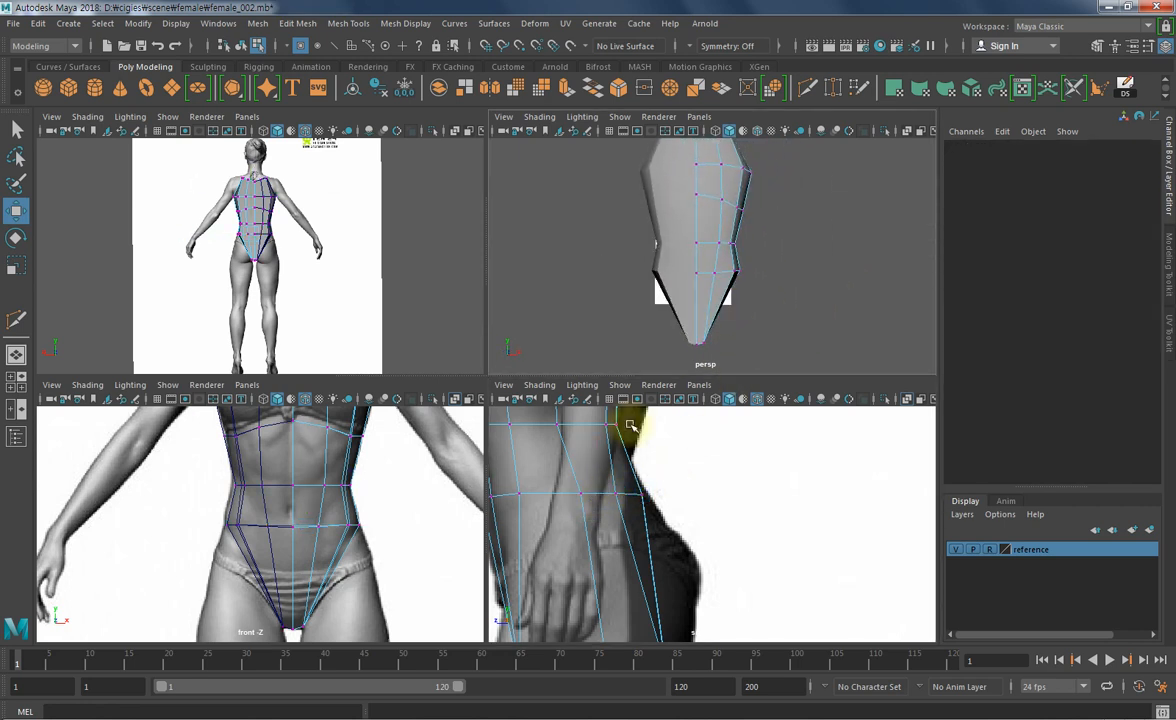
{"action": "key", "text": "space"}
{"action": "left_click_drag", "start_coordinate": [646, 402], "coordinate": [464, 444], "text": "alt"}
{"action": "left_click_drag", "start_coordinate": [464, 529], "coordinate": [554, 430], "text": "alt"}
{"action": "left_click_drag", "start_coordinate": [582, 530], "coordinate": [826, 446], "text": "alt"}
{"action": "left_click_drag", "start_coordinate": [597, 476], "coordinate": [479, 459], "text": "alt"}
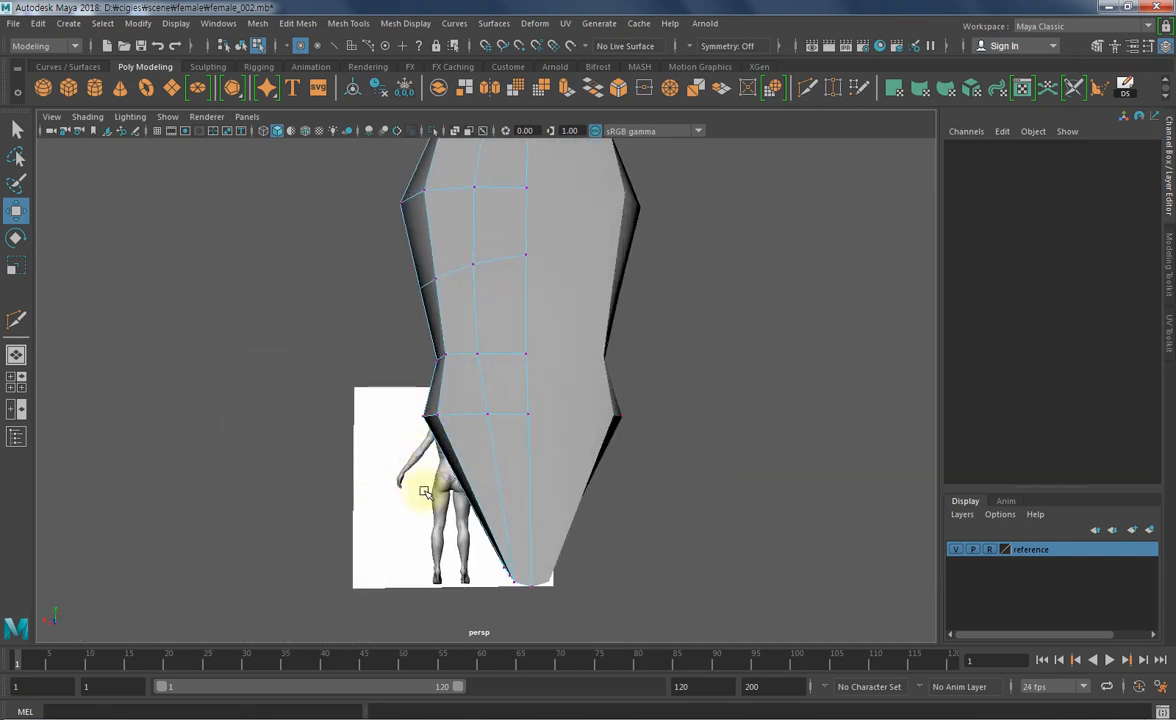
{"action": "left_click_drag", "start_coordinate": [408, 499], "coordinate": [714, 496], "text": "alt"}
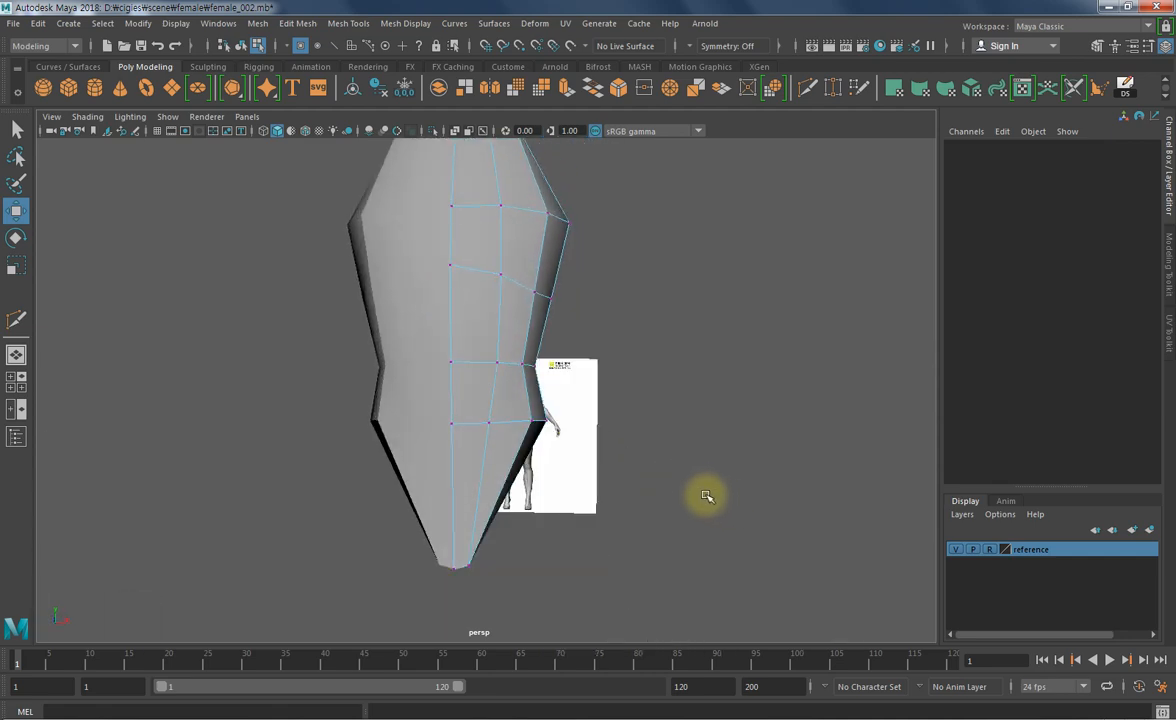
{"action": "middle_click_drag", "start_coordinate": [574, 415], "coordinate": [663, 392], "text": "alt"}
- Level the hip row by scaling its vertices flat along the vertical axis, and fit its outer vertices to the front reference's width
{"action": "key", "text": "space"}
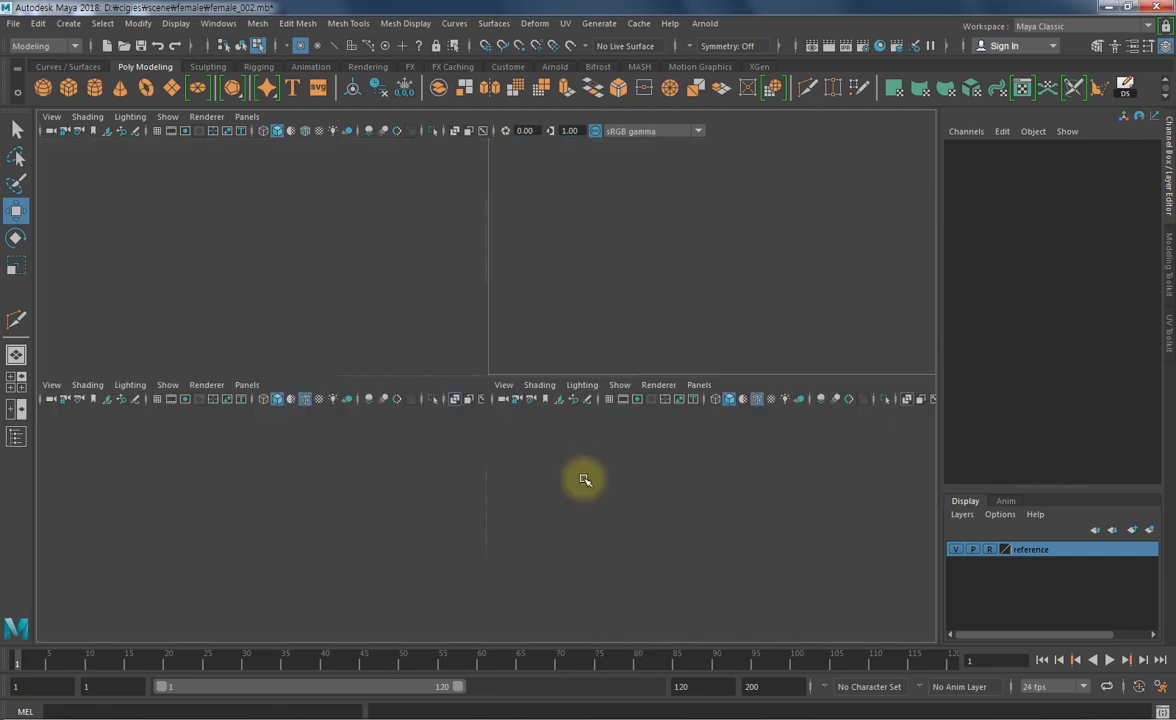
{"action": "key", "text": "space"}
{"action": "middle_click_drag", "start_coordinate": [497, 436], "coordinate": [479, 380], "text": "alt"}
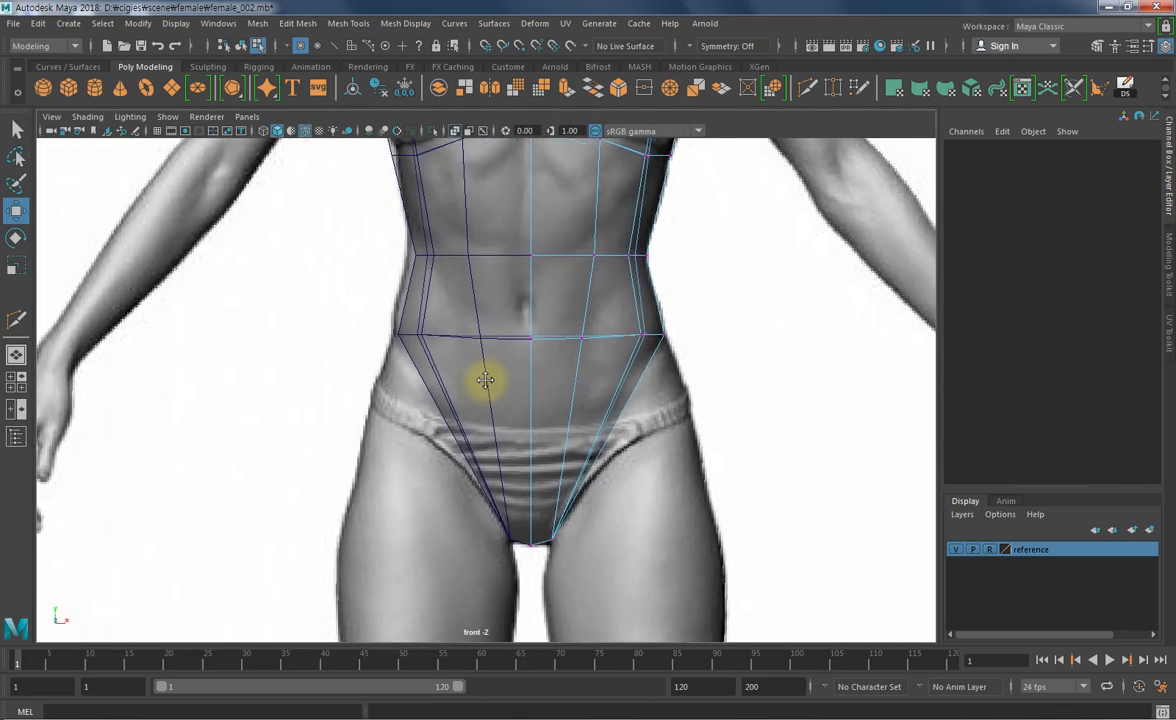
{"action": "left_click_drag", "start_coordinate": [601, 315], "coordinate": [494, 363]}
{"action": "left_click_drag", "start_coordinate": [598, 339], "coordinate": [490, 355]}
{"action": "key", "text": "r"}
{"action": "left_click_drag", "start_coordinate": [598, 270], "coordinate": [592, 466]}
{"action": "left_click", "coordinate": [777, 395]}
{"action": "left_click_drag", "start_coordinate": [683, 316], "coordinate": [655, 360]}
{"action": "key", "text": "w"}
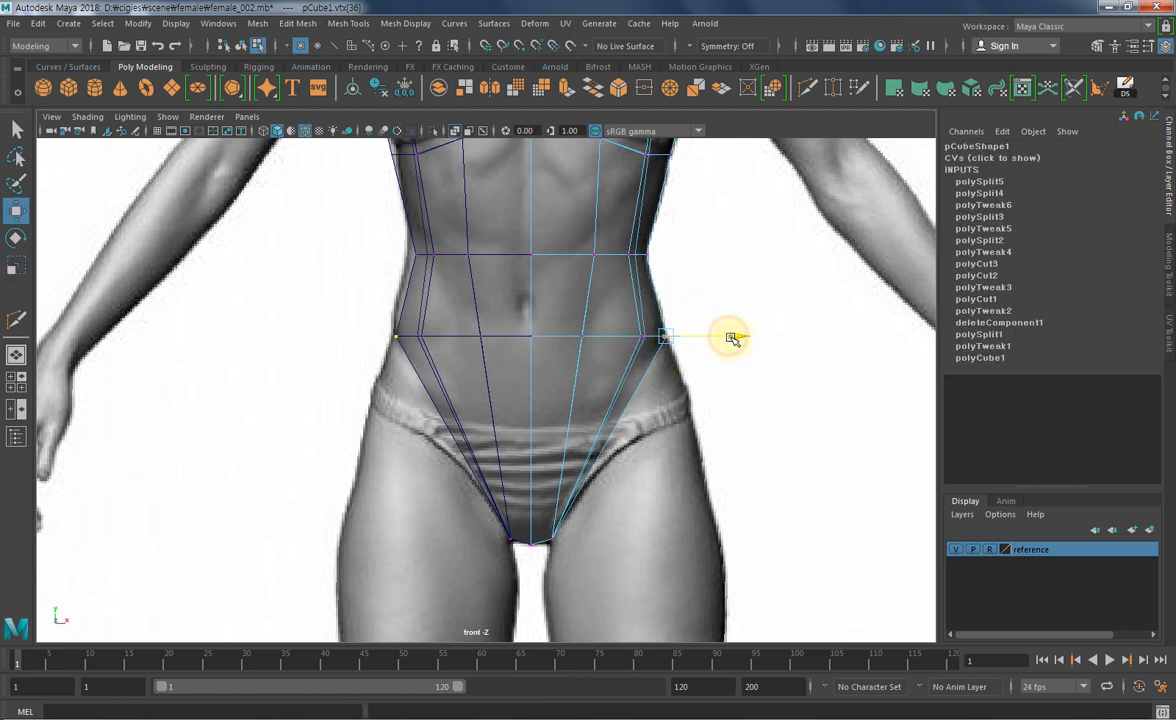
- Cut a horizontal edge row around the pelvis between the hip row and the crotch, at the top of the briefs
{"action": "left_click", "coordinate": [808, 87]}
{"action": "middle_click_drag", "start_coordinate": [669, 420], "coordinate": [681, 388], "text": "alt"}
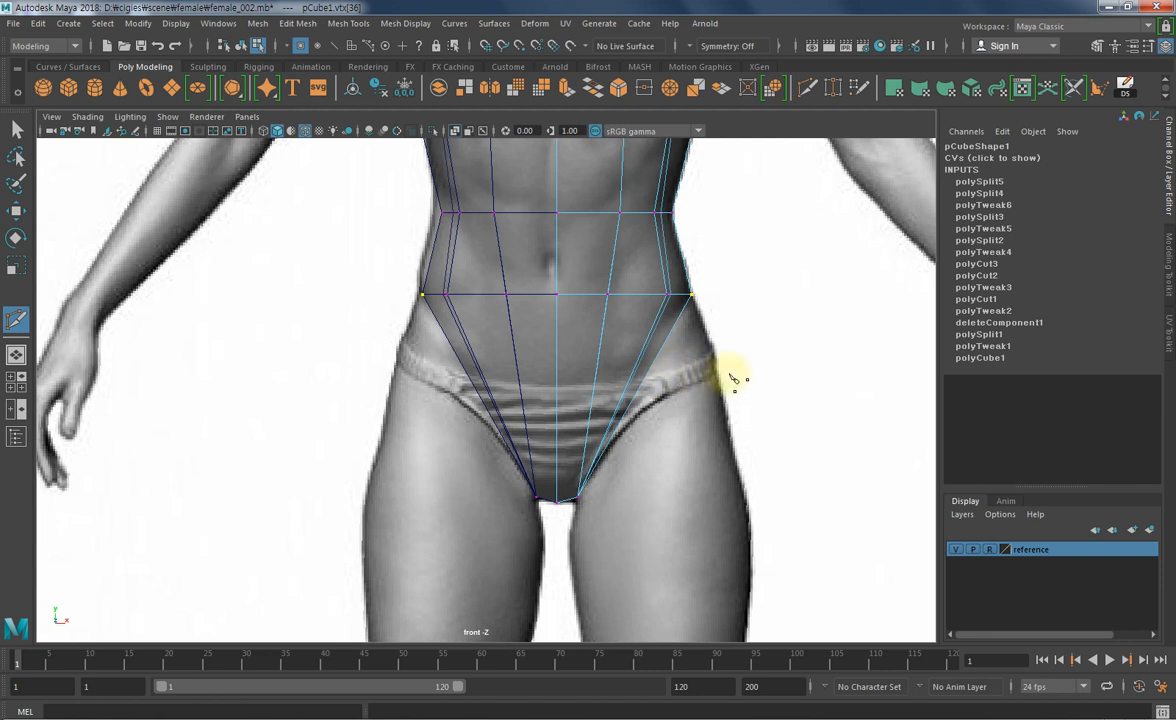
{"action": "left_click", "coordinate": [437, 400]}
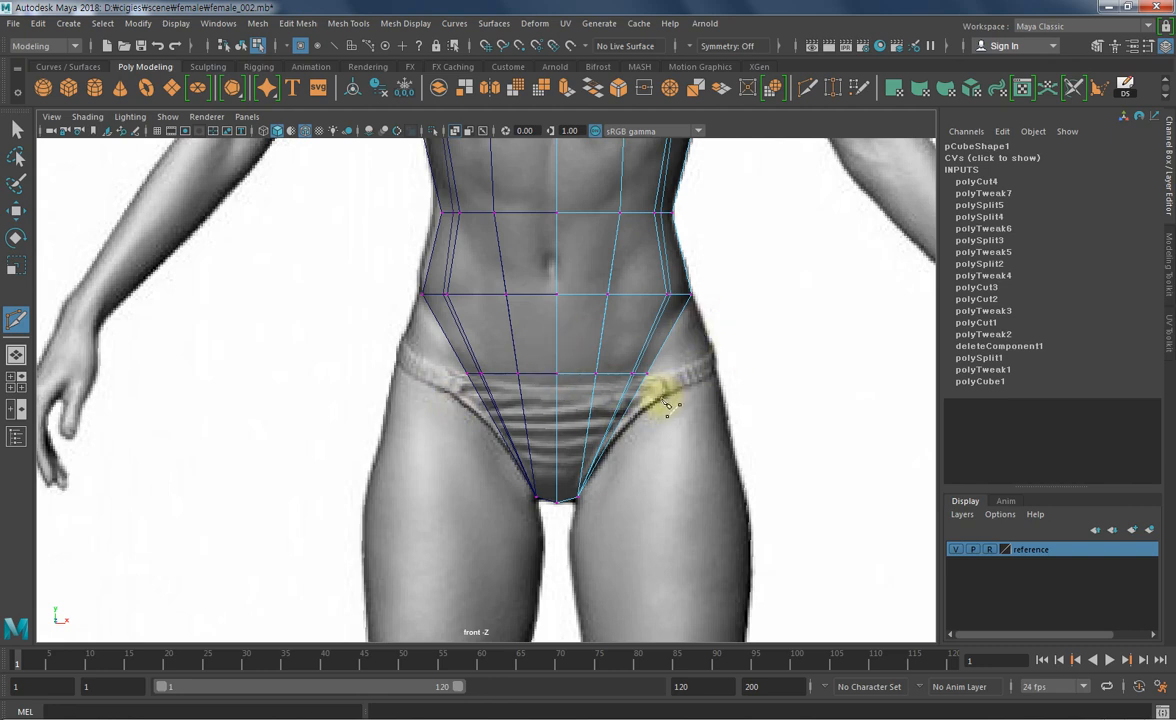
{"action": "key", "text": "space"}
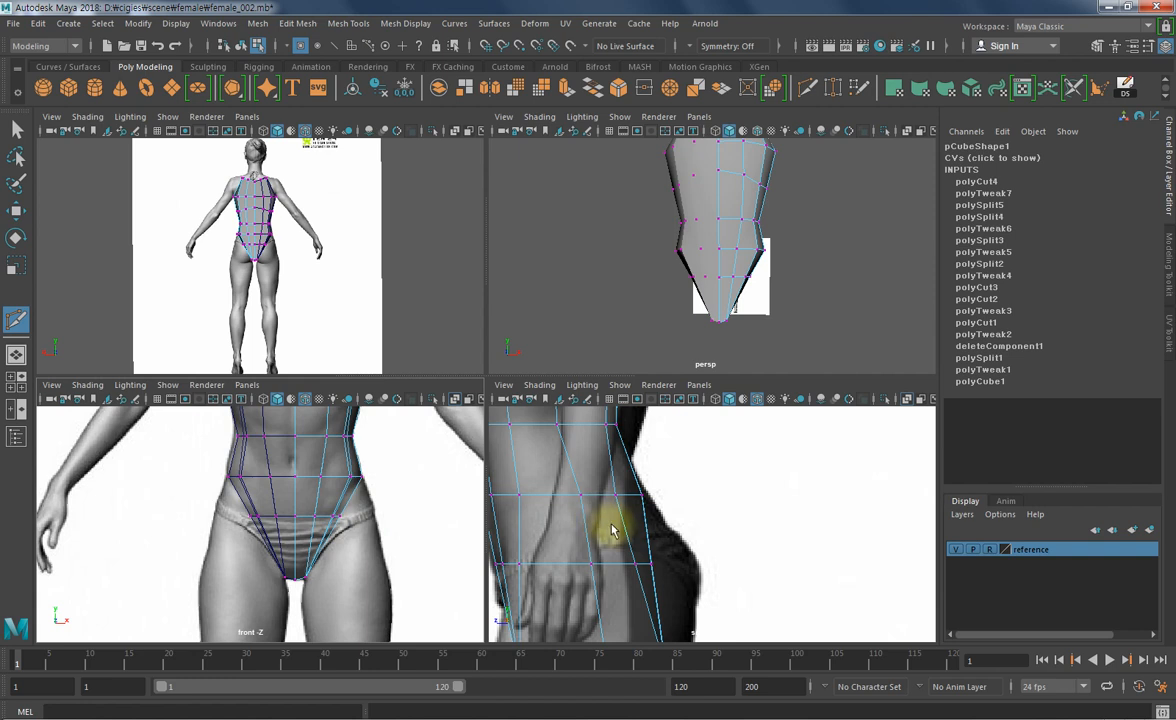
- Adjust the depth of the new pelvis row's front vertices to the side reference's lower belly outline
{"action": "scroll", "coordinate": [700, 500], "scroll_direction": "down", "scroll_amount": 3}
{"action": "key", "text": "w"}
{"action": "middle_click_drag", "start_coordinate": [560, 523], "coordinate": [572, 525], "text": "alt"}
{"action": "mouse_move", "coordinate": [550, 499]}
{"action": "left_mouse_down"}
{"action": "mouse_move", "coordinate": [578, 531]}
{"action": "mouse_move", "coordinate": [520, 514]}
{"action": "mouse_move", "coordinate": [541, 515]}
{"action": "left_mouse_up"}
{"action": "key", "text": "q"}
{"action": "left_click", "coordinate": [567, 515]}
{"action": "key", "text": "w"}
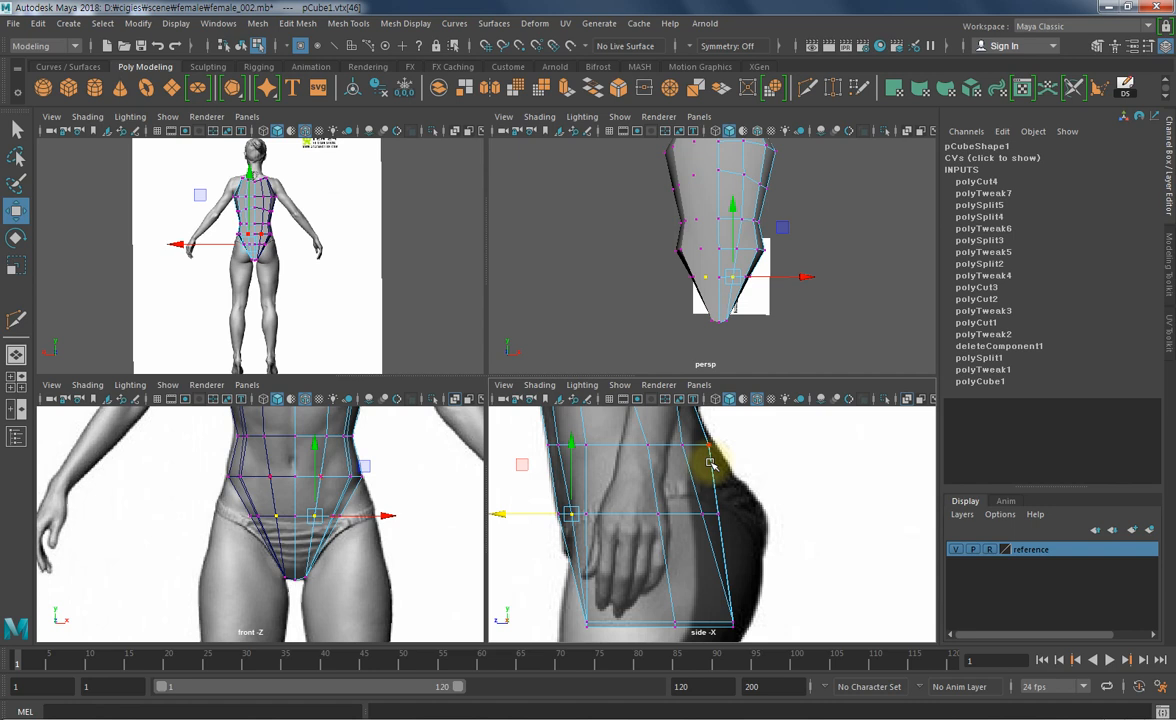
- Move the pelvis row's back centre and neighbouring vertices backward to the side reference's buttock outline
{"action": "left_click", "coordinate": [716, 514]}
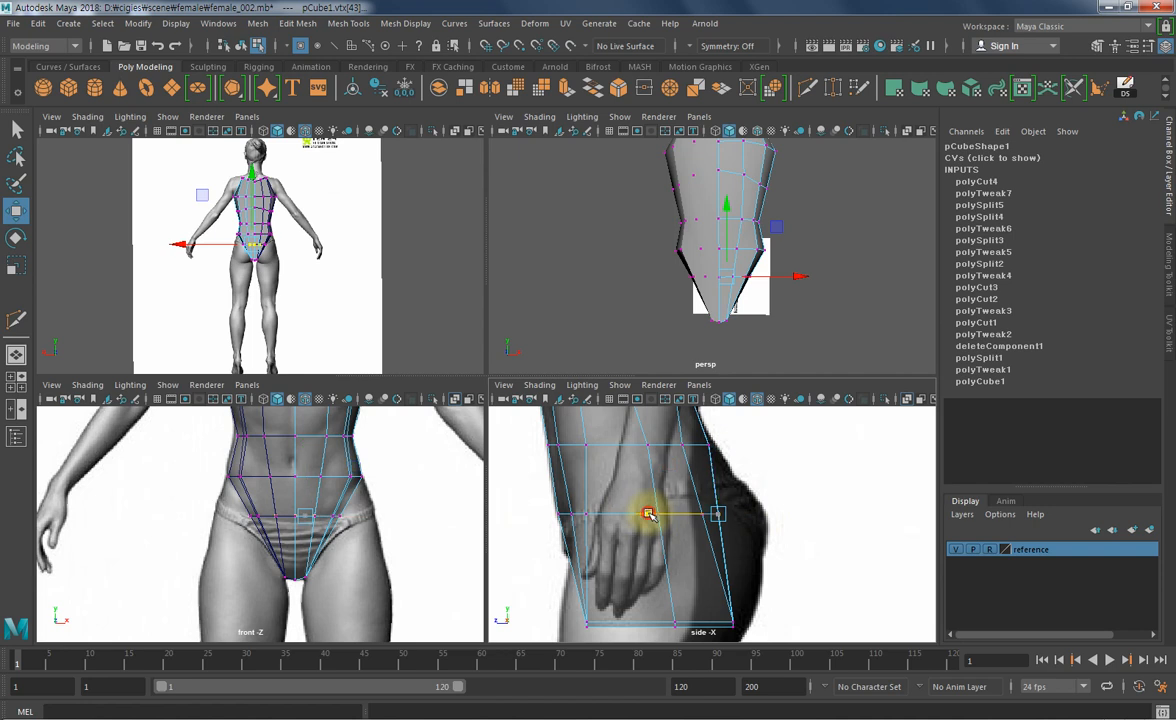
{"action": "left_click_drag", "start_coordinate": [648, 514], "coordinate": [683, 516]}
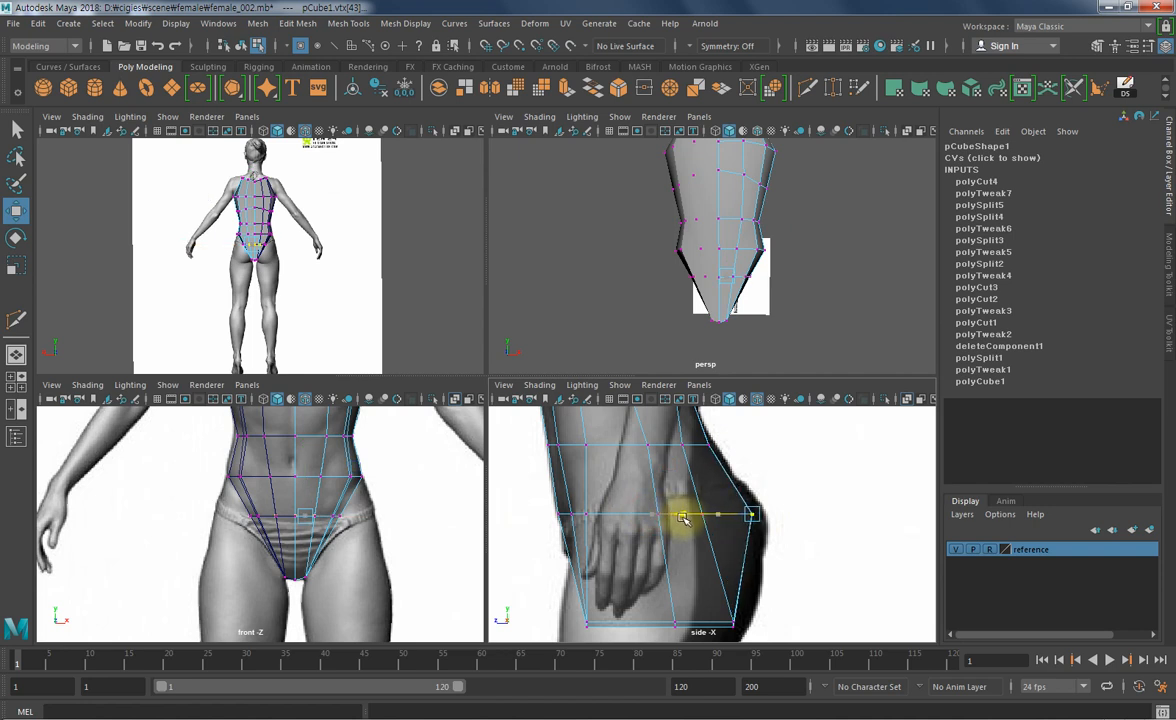
{"action": "left_click_drag", "start_coordinate": [705, 452], "coordinate": [684, 444]}
- Move the back outer corner vertices of the pelvis row and the hip row backward to fill out the buttocks
{"action": "left_click", "coordinate": [800, 300]}
{"action": "left_click_drag", "start_coordinate": [819, 297], "coordinate": [676, 312], "text": "alt"}
{"action": "middle_click_drag", "start_coordinate": [711, 329], "coordinate": [696, 307], "text": "alt"}
{"action": "right_click_drag", "start_coordinate": [696, 307], "coordinate": [785, 299], "text": "alt"}
{"action": "left_click_drag", "start_coordinate": [785, 299], "coordinate": [768, 319], "text": "alt"}
{"action": "left_click", "coordinate": [742, 266]}
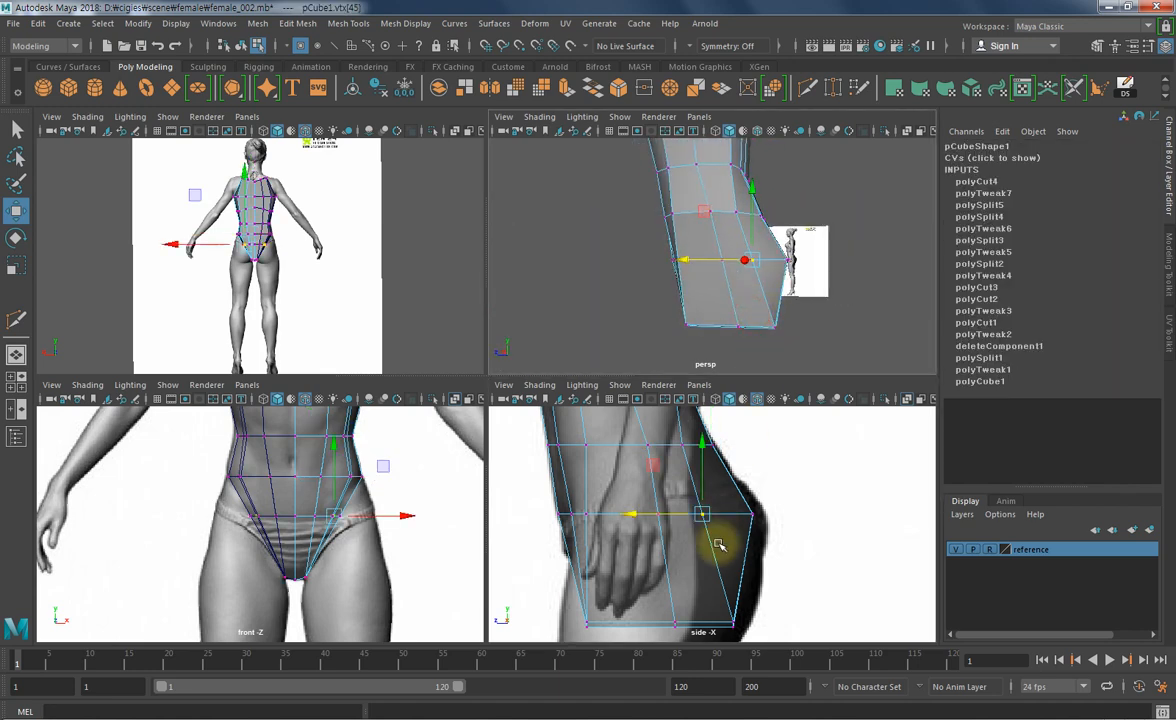
{"action": "middle_click_drag", "start_coordinate": [718, 543], "coordinate": [711, 569], "text": "alt"}
{"action": "left_click_drag", "start_coordinate": [637, 538], "coordinate": [661, 541]}
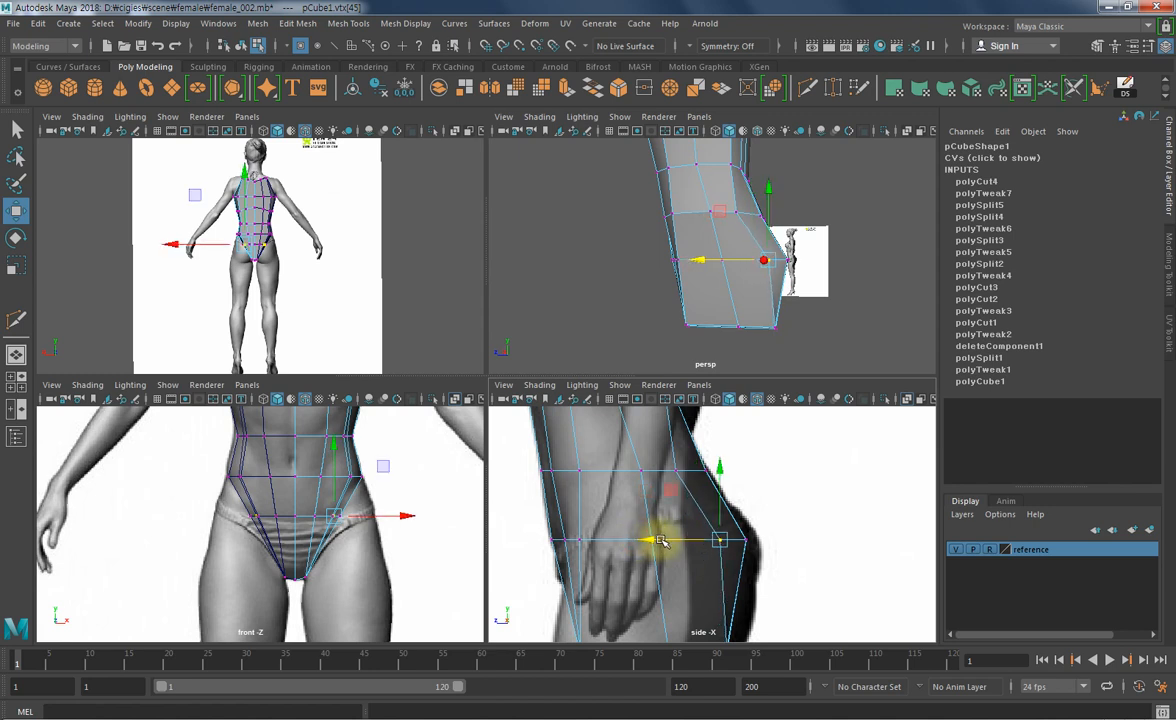
{"action": "left_click", "coordinate": [674, 469]}
{"action": "left_click_drag", "start_coordinate": [637, 469], "coordinate": [643, 470]}
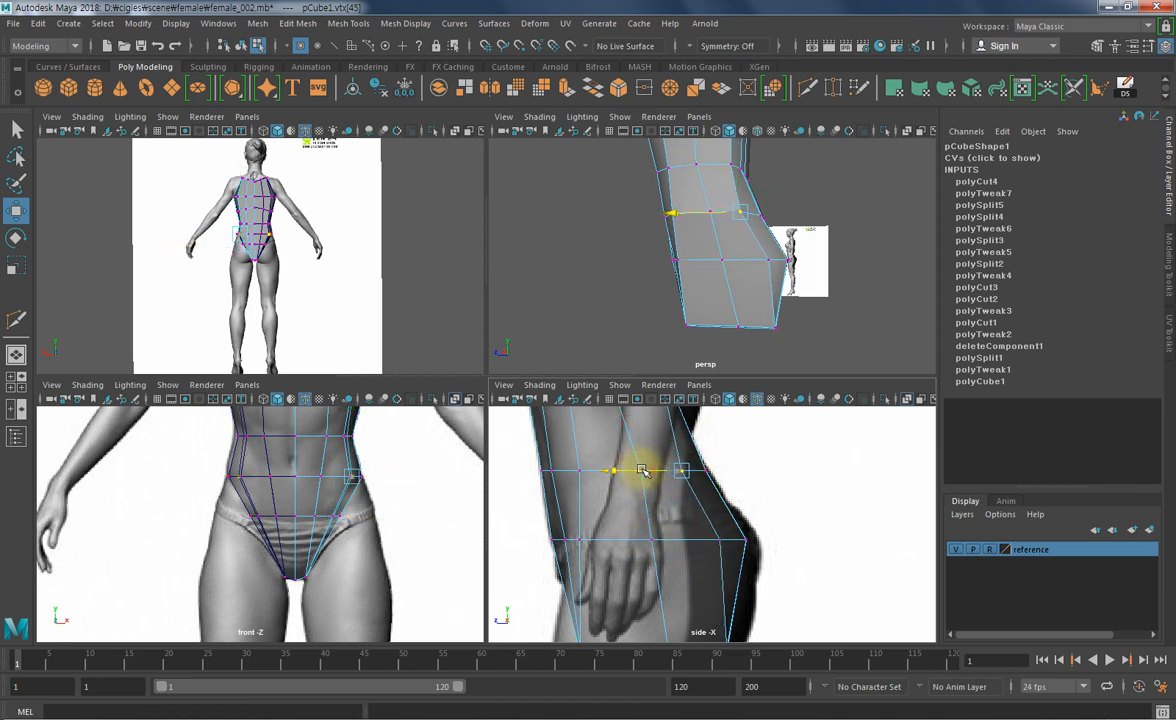
- Move the bottom row's middle vertices at the crotch slightly forward
{"action": "left_click_drag", "start_coordinate": [767, 339], "coordinate": [789, 303], "text": "alt"}
{"action": "middle_click_drag", "start_coordinate": [736, 564], "coordinate": [740, 489], "text": "alt"}
{"action": "left_click_drag", "start_coordinate": [758, 557], "coordinate": [615, 580]}
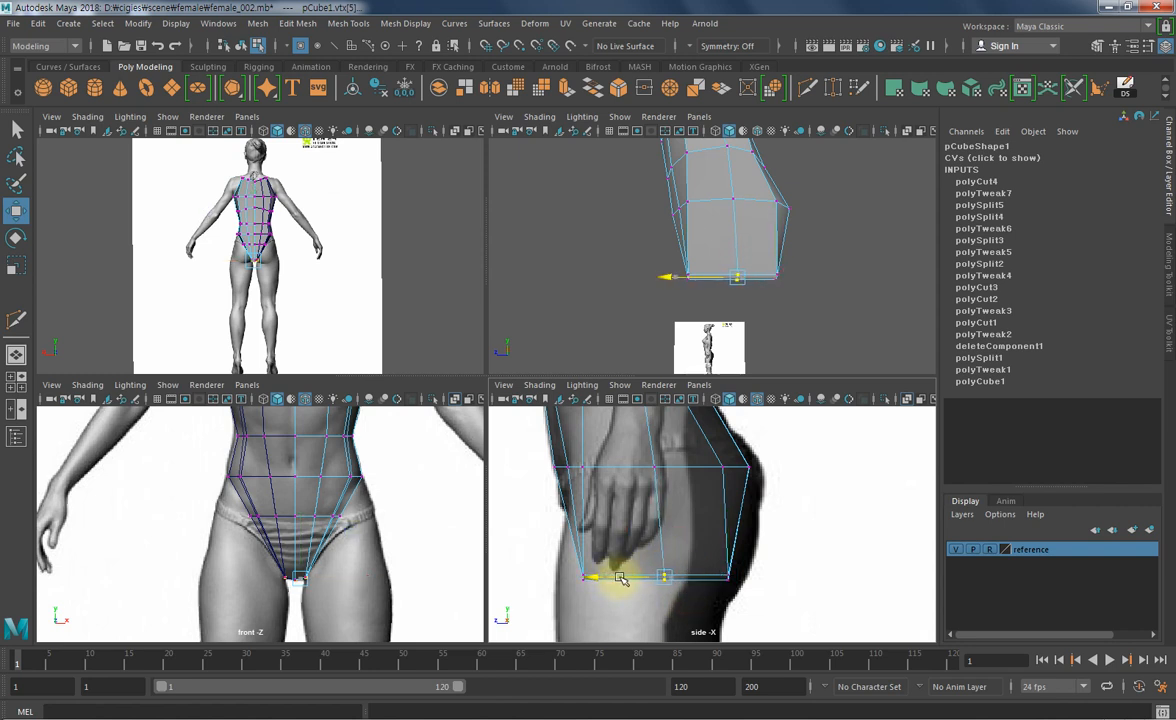
{"action": "left_click_drag", "start_coordinate": [619, 577], "coordinate": [617, 577]}
- Raise the bottom row's front vertices in the side view to slope the crotch upward toward the belly
{"action": "key", "text": "space"}
{"action": "middle_click_drag", "start_coordinate": [532, 415], "coordinate": [724, 457], "text": "alt"}
{"action": "right_click_drag", "start_coordinate": [724, 457], "coordinate": [682, 478], "text": "alt"}
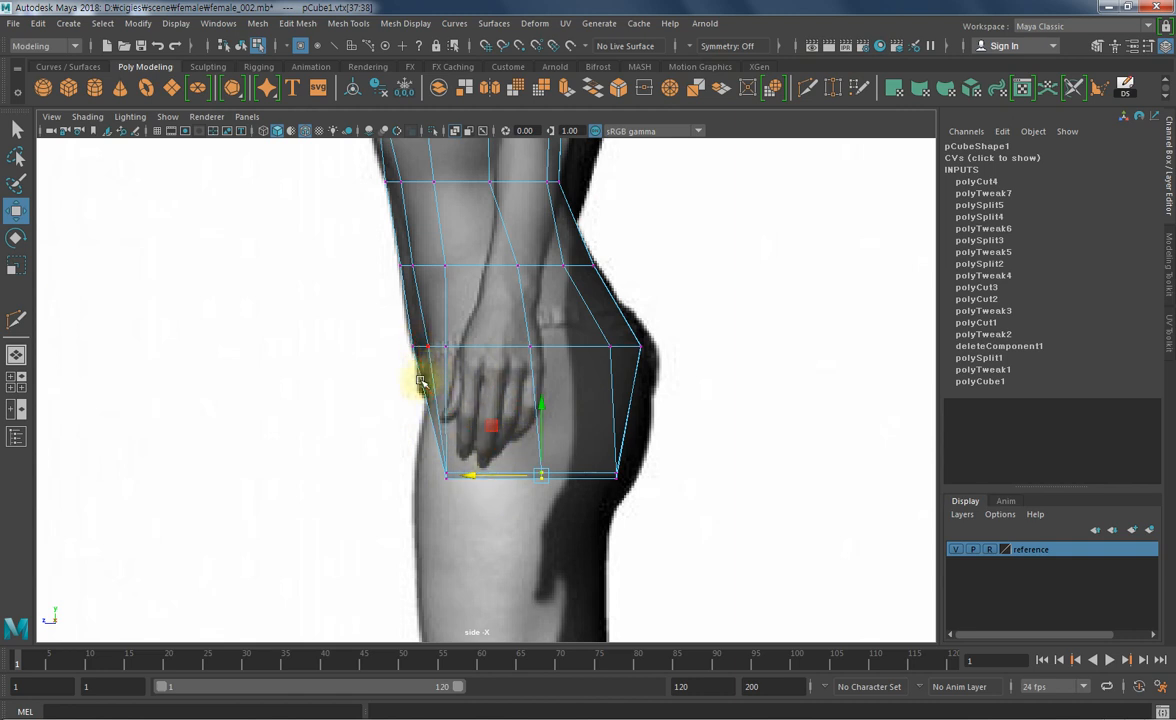
{"action": "left_click_drag", "start_coordinate": [378, 296], "coordinate": [426, 393]}
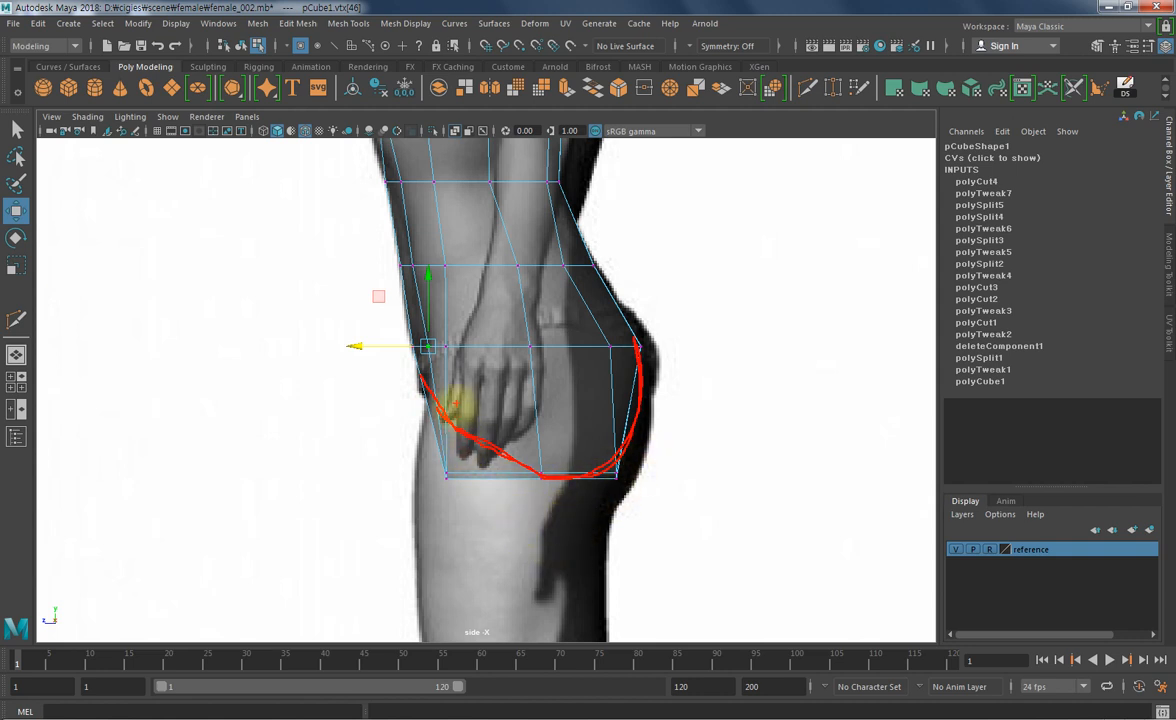
{"action": "key", "text": "Escape"}
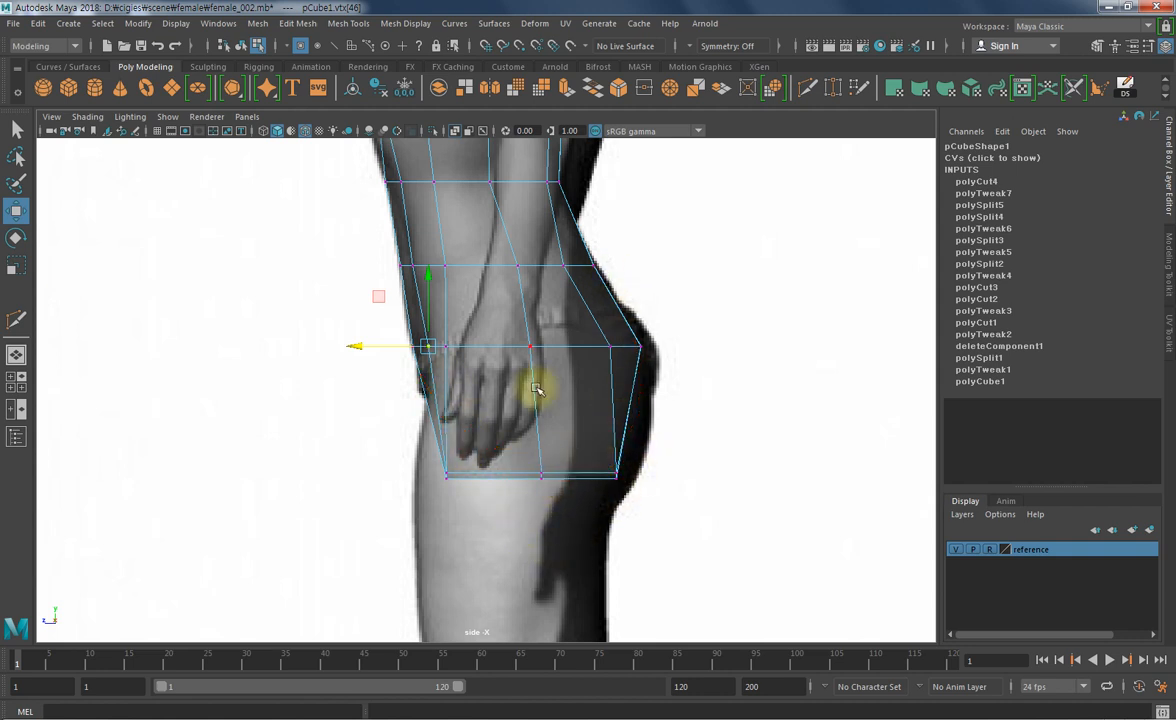
{"action": "left_click", "coordinate": [446, 474]}
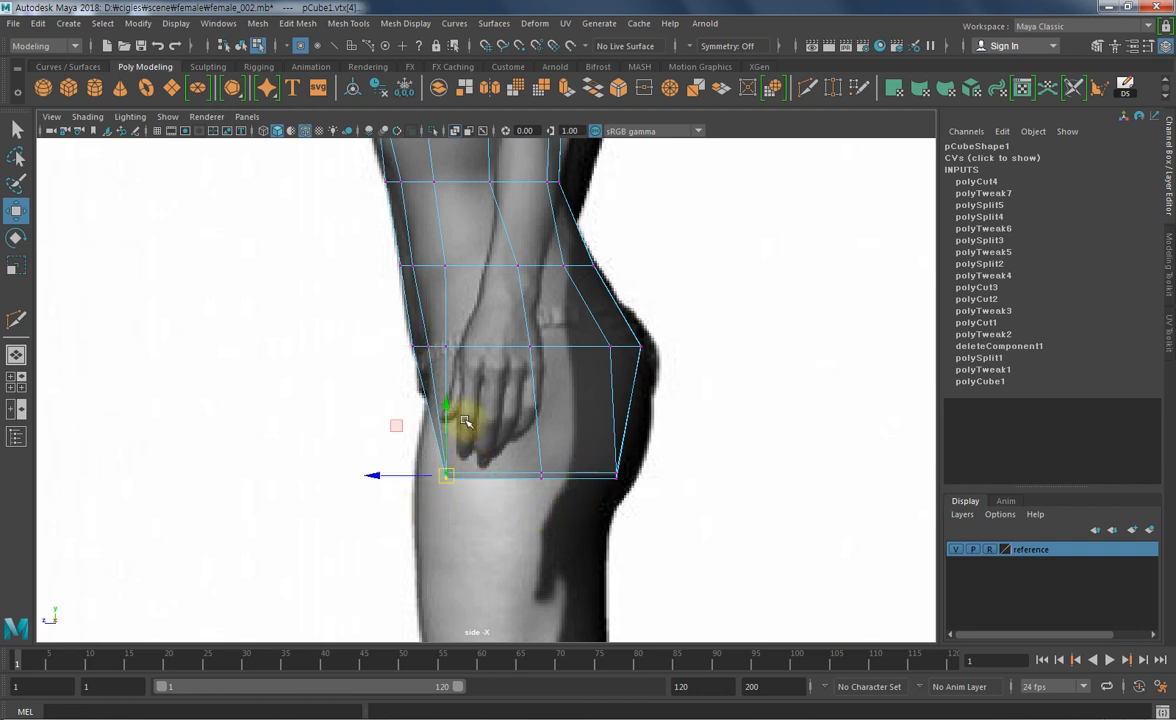
{"action": "left_click_drag", "start_coordinate": [444, 415], "coordinate": [449, 385]}
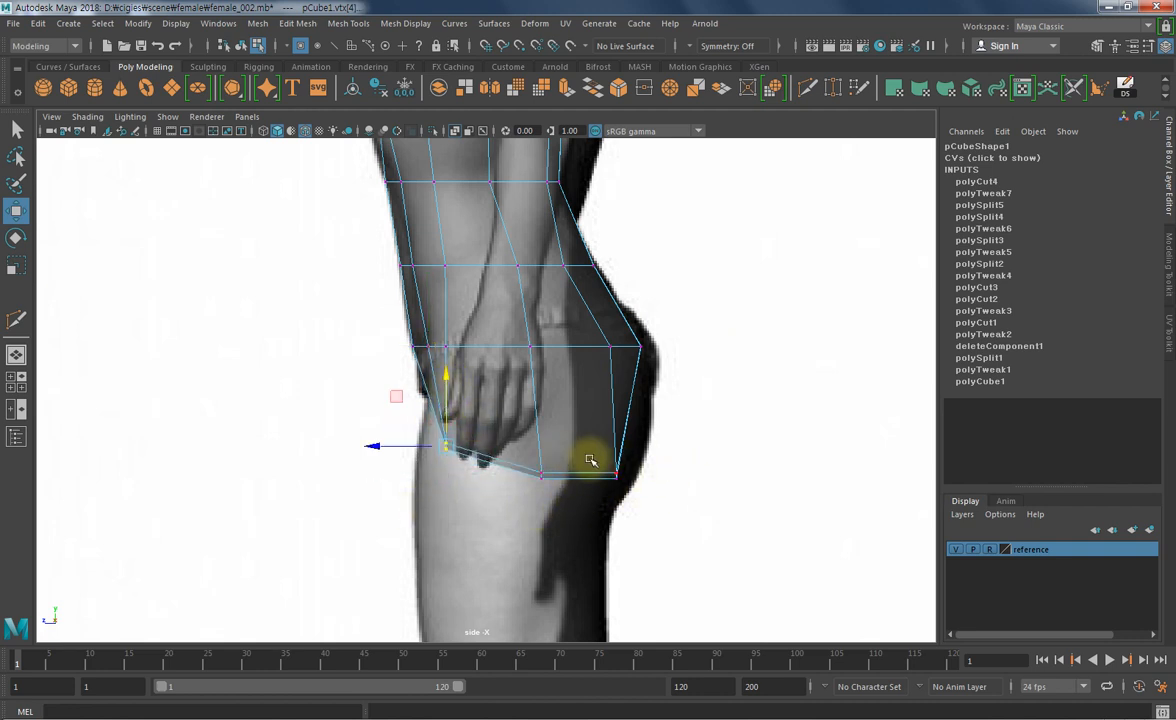
{"action": "left_click_drag", "start_coordinate": [653, 454], "coordinate": [510, 506]}
{"action": "left_click_drag", "start_coordinate": [577, 404], "coordinate": [577, 407]}
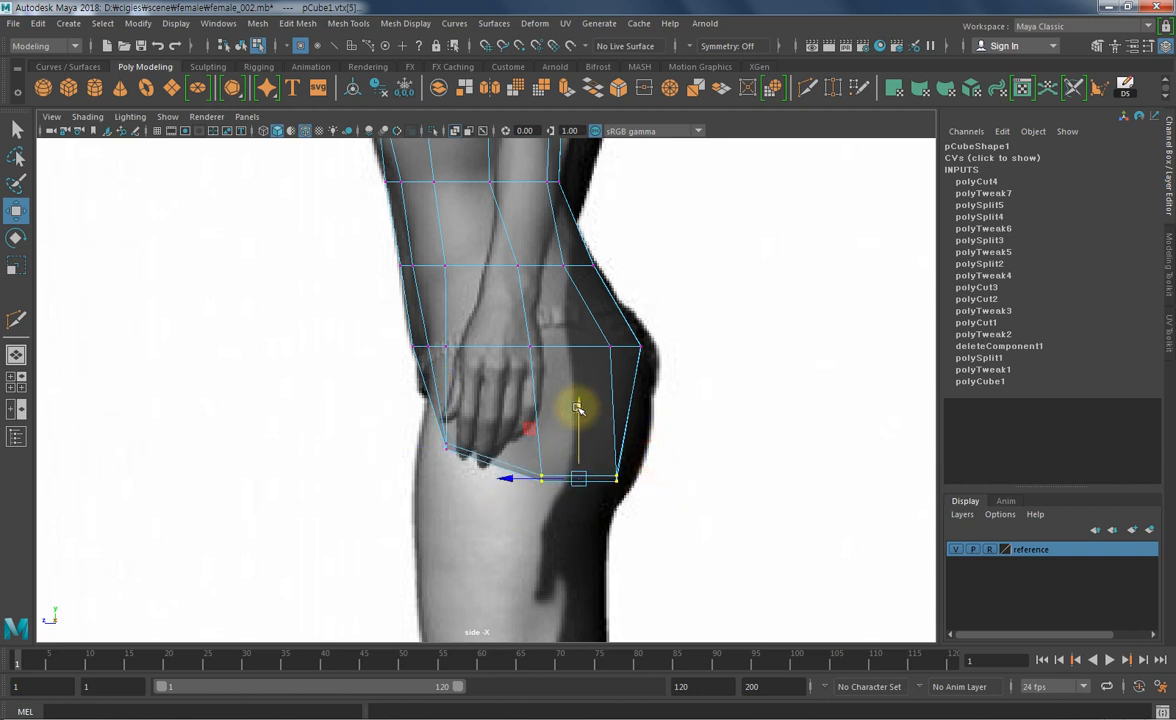
{"action": "key", "text": "ctrl+z"}
- Raise the bottom row's front vertices slightly further and shift the pelvis row's third vertex from the front slightly backward
{"action": "left_click_drag", "start_coordinate": [467, 407], "coordinate": [420, 484]}
{"action": "left_click_drag", "start_coordinate": [446, 375], "coordinate": [446, 363]}
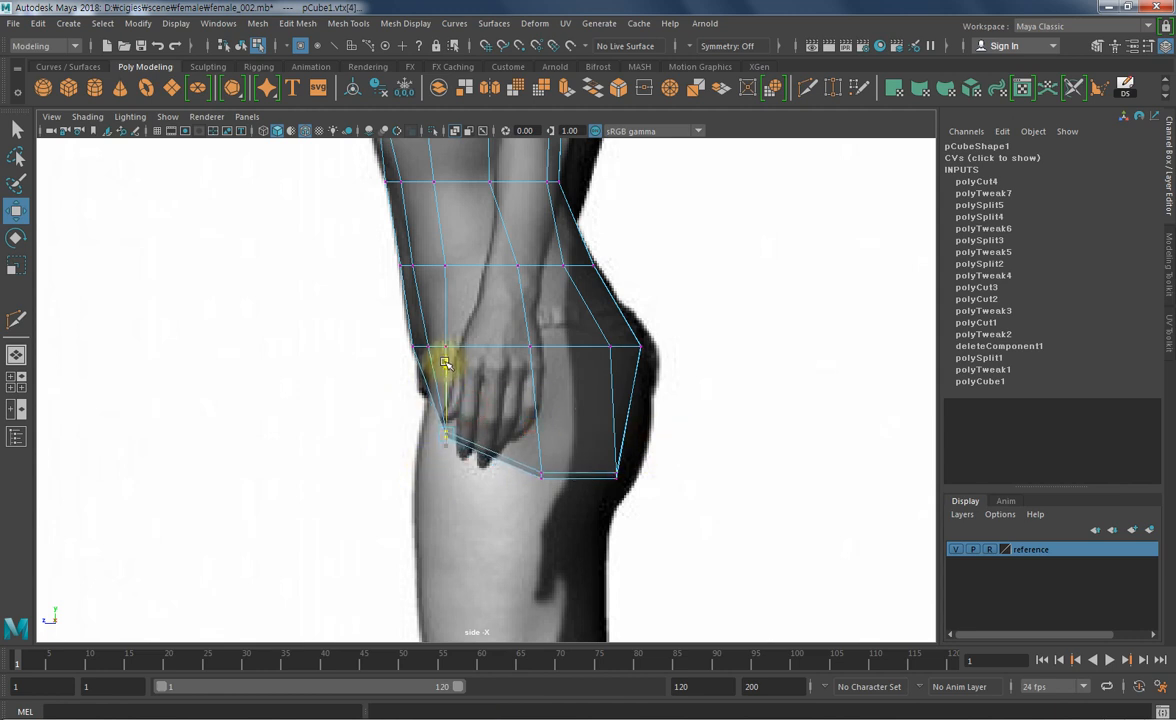
{"action": "left_click_drag", "start_coordinate": [387, 335], "coordinate": [437, 364]}
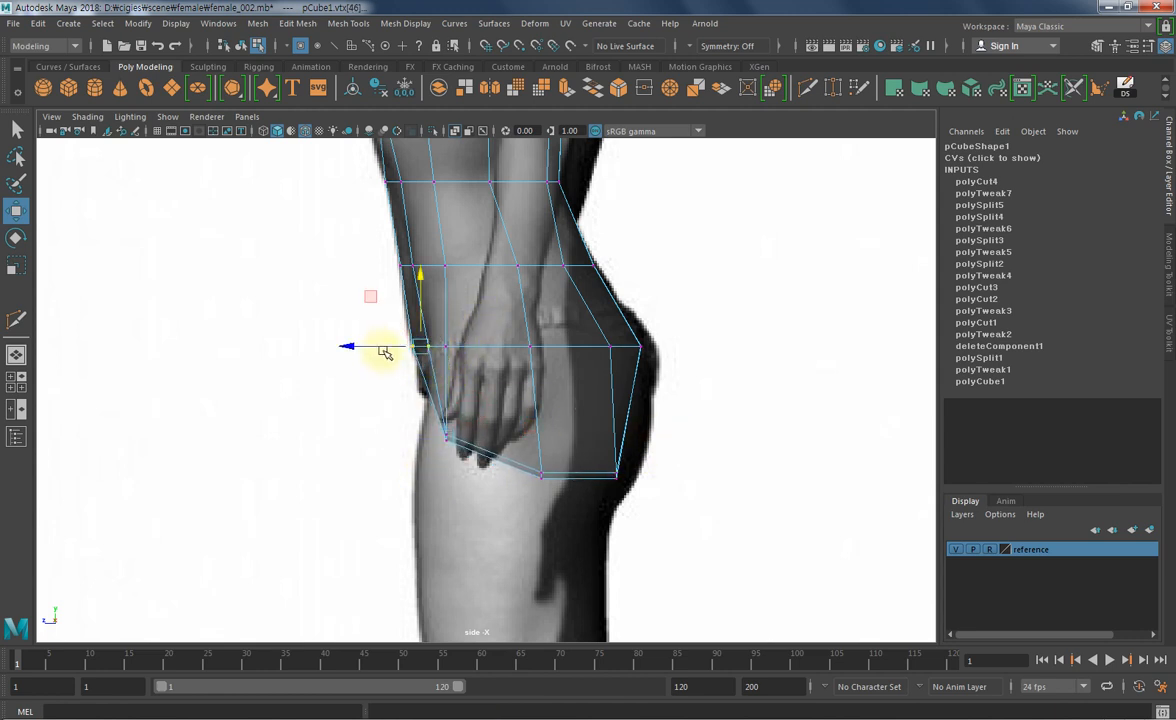
{"action": "key", "text": "q"}
{"action": "left_click_drag", "start_coordinate": [399, 331], "coordinate": [420, 365], "text": "ctrl"}
{"action": "key", "text": "w"}
{"action": "left_click", "coordinate": [445, 346]}
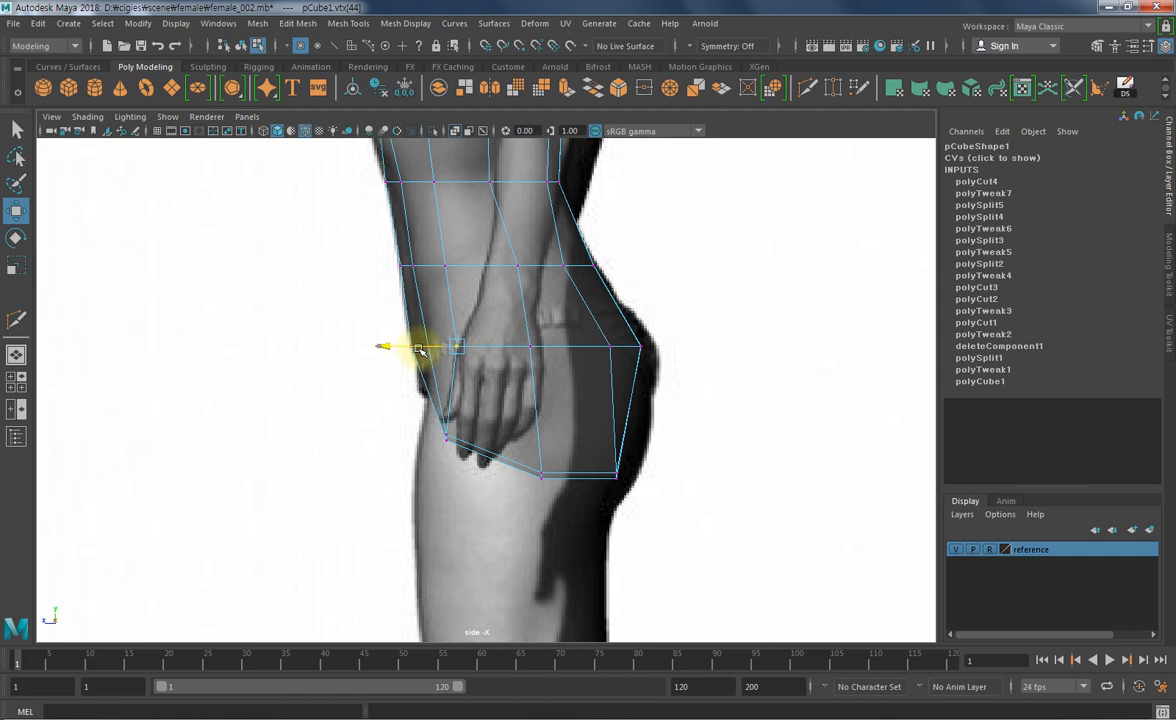
- Shift the hip row's middle vertex and the outer back vertices of the waist, under-bust and chest rows slightly forward in the side view
{"action": "middle_click_drag", "start_coordinate": [543, 413], "coordinate": [635, 518], "text": "alt"}
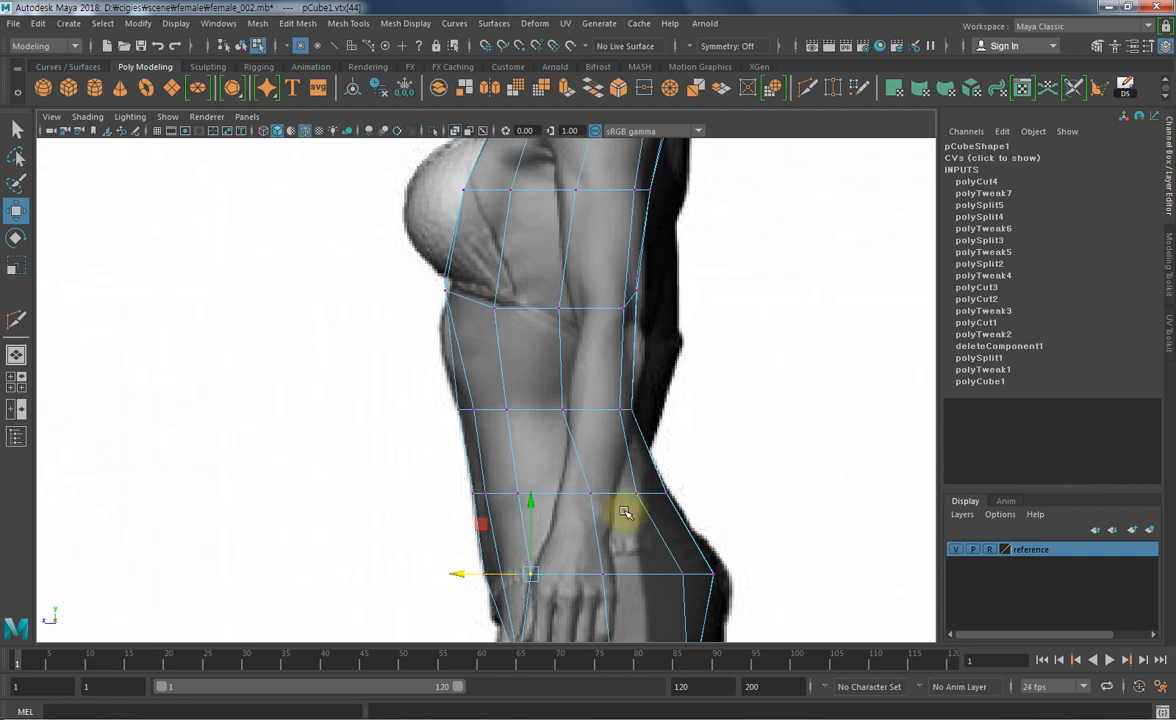
{"action": "left_click", "coordinate": [594, 497]}
{"action": "left_click_drag", "start_coordinate": [548, 496], "coordinate": [529, 496]}
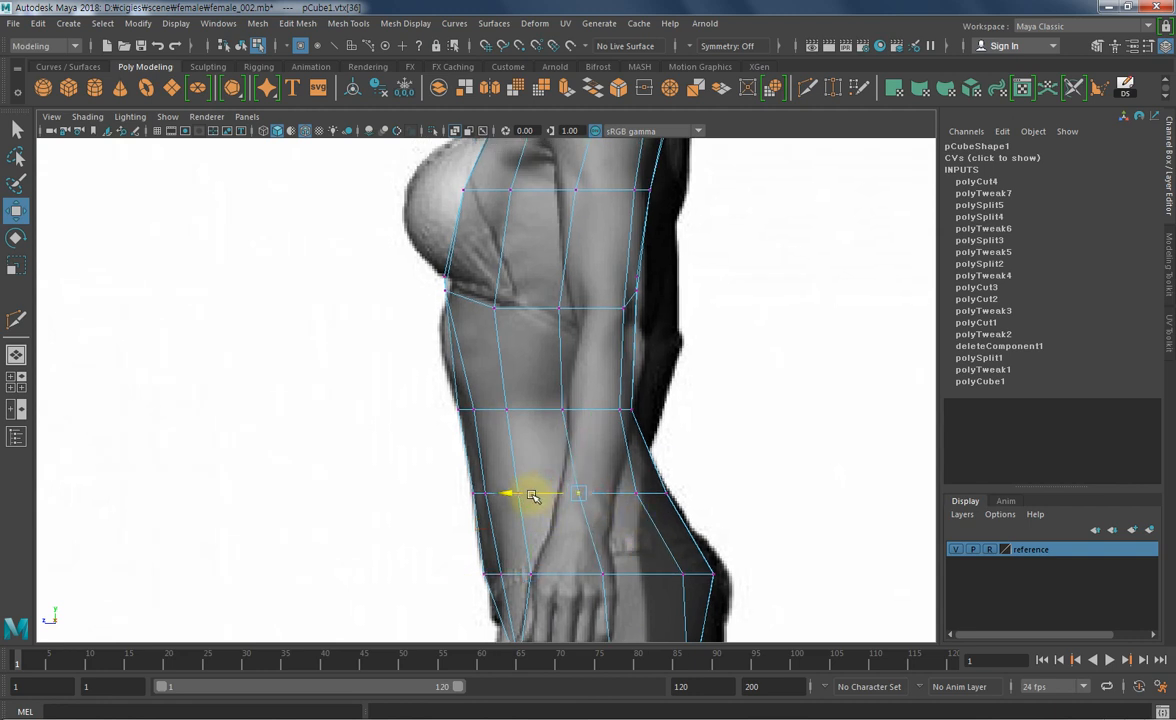
{"action": "left_click", "coordinate": [618, 410]}
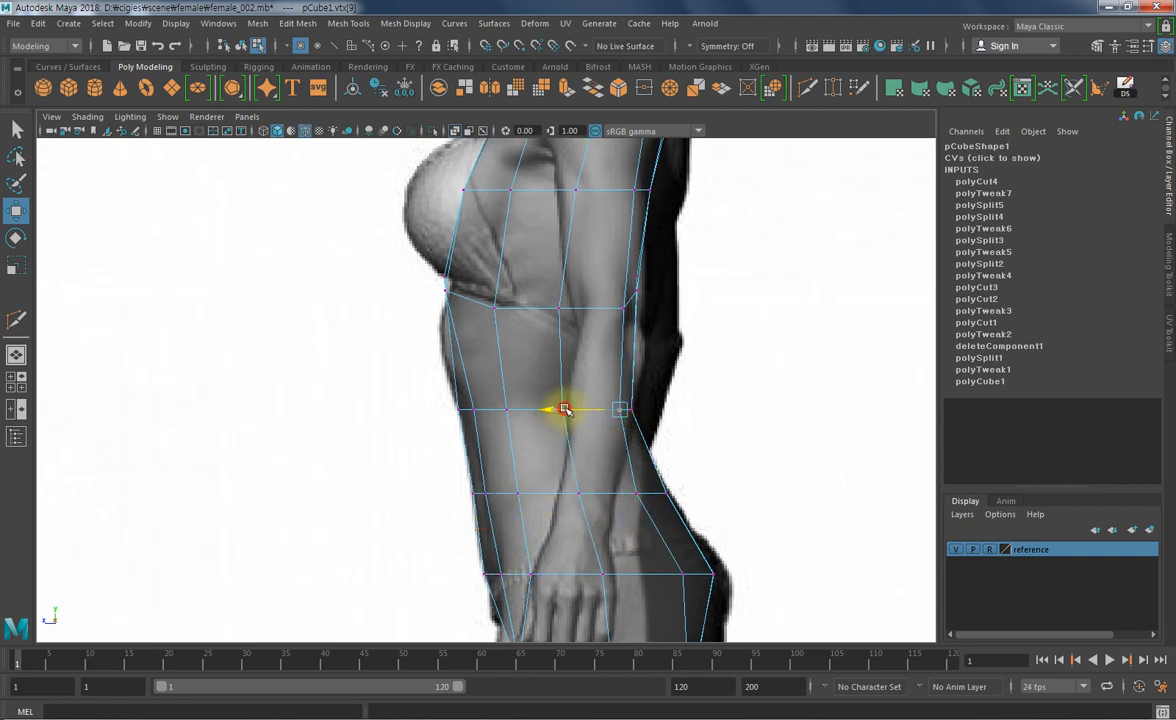
{"action": "left_click", "coordinate": [618, 300]}
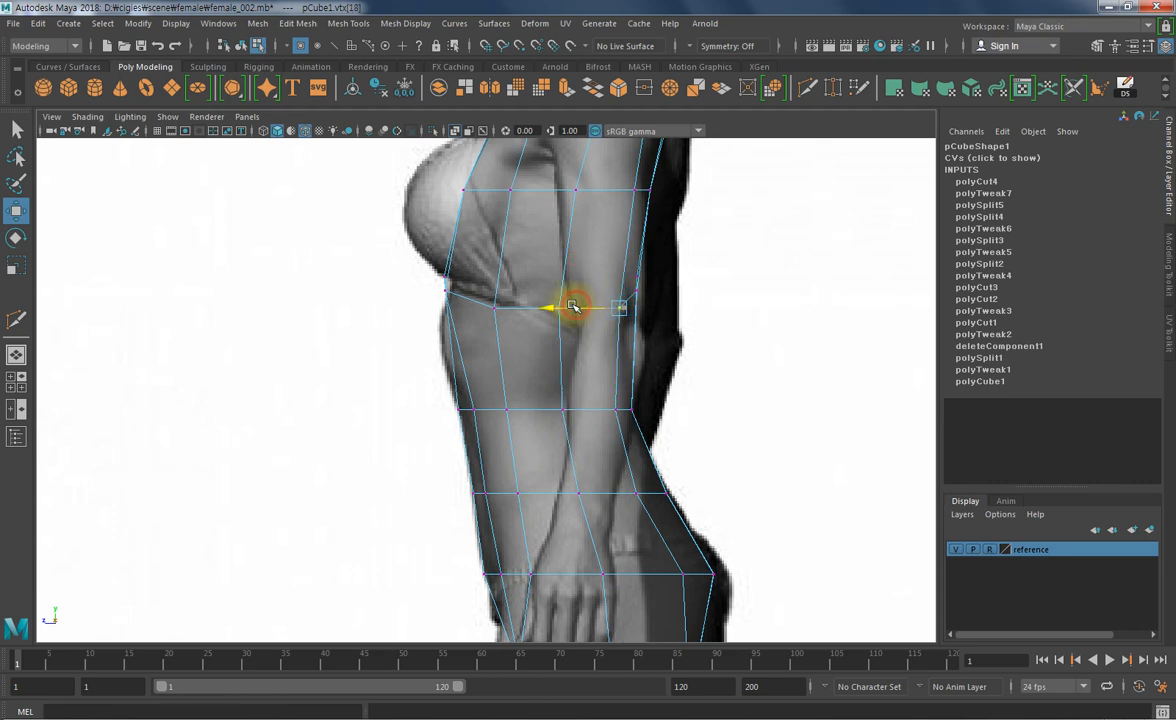
{"action": "middle_click_drag", "start_coordinate": [585, 299], "coordinate": [622, 412], "text": "alt"}
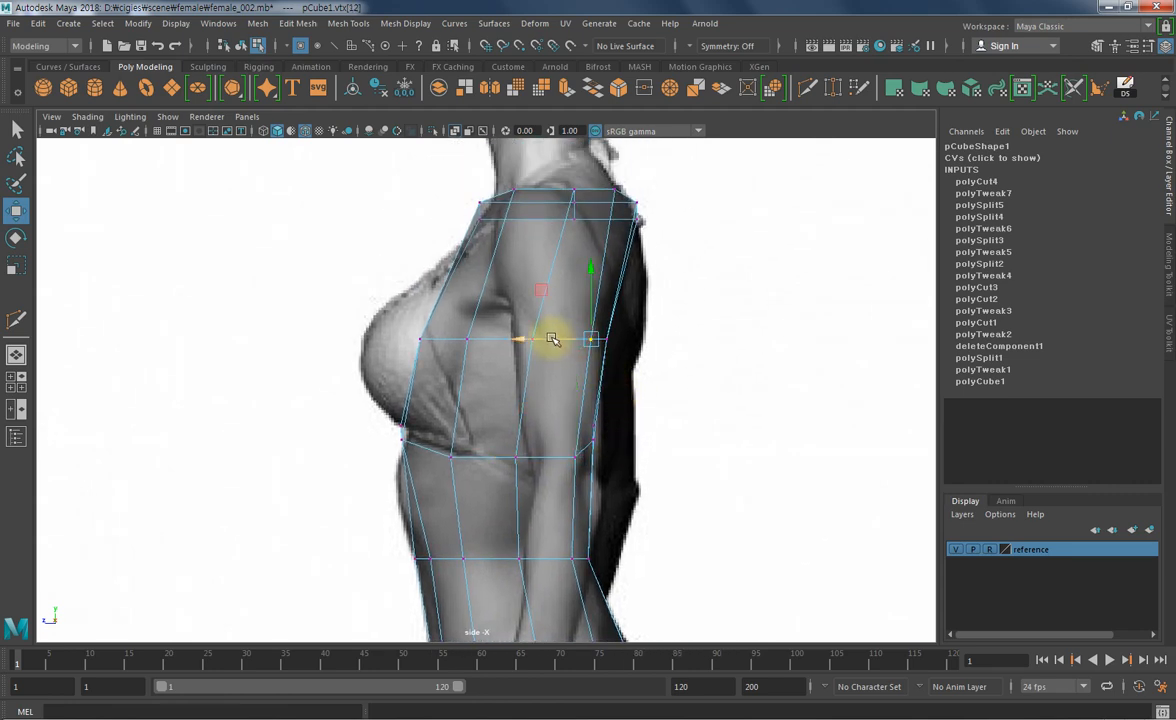
- From behind in the perspective view, move the inner back column's chest and under-bust vertices toward the centre line
{"action": "middle_click_drag", "start_coordinate": [610, 391], "coordinate": [672, 399], "text": "alt"}
{"action": "right_click_drag", "start_coordinate": [672, 399], "coordinate": [612, 396], "text": "alt"}
{"action": "middle_click_drag", "start_coordinate": [591, 431], "coordinate": [583, 386], "text": "alt"}
{"action": "right_click_drag", "start_coordinate": [583, 386], "coordinate": [586, 396], "text": "alt"}
{"action": "key", "text": "space"}
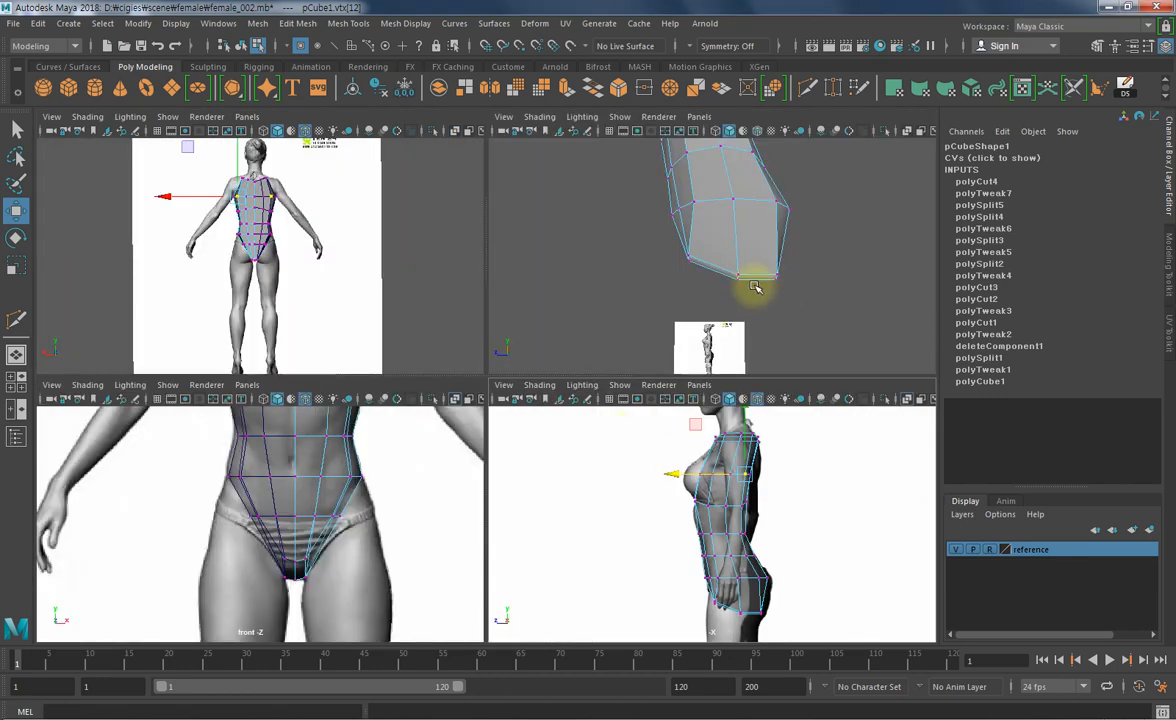
{"action": "key", "text": "space"}
{"action": "left_click_drag", "start_coordinate": [660, 433], "coordinate": [472, 425], "text": "alt"}
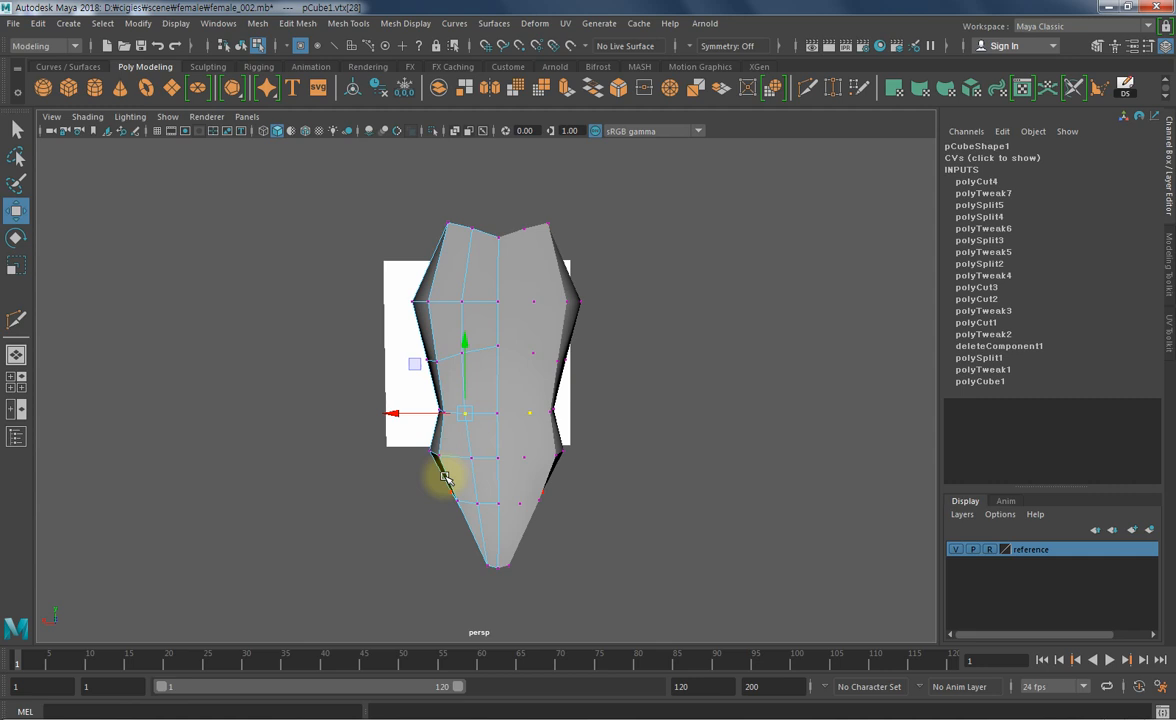
{"action": "left_click_drag", "start_coordinate": [491, 429], "coordinate": [446, 433], "text": "alt"}
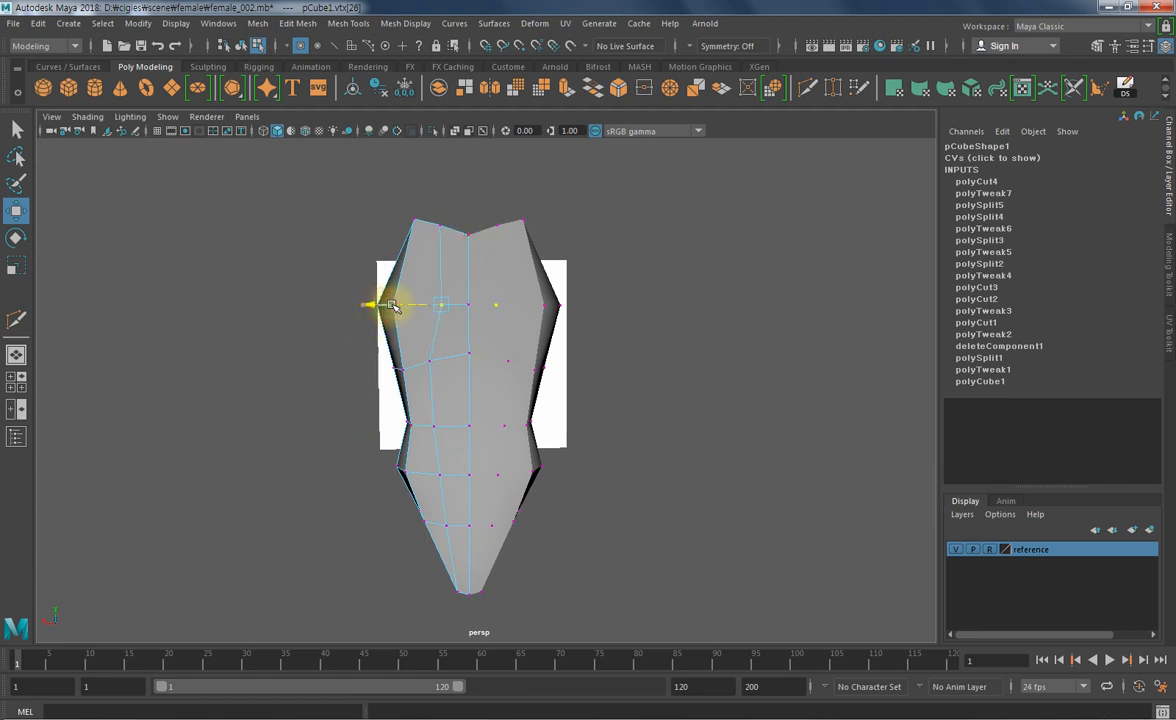
{"action": "left_click", "coordinate": [429, 361]}
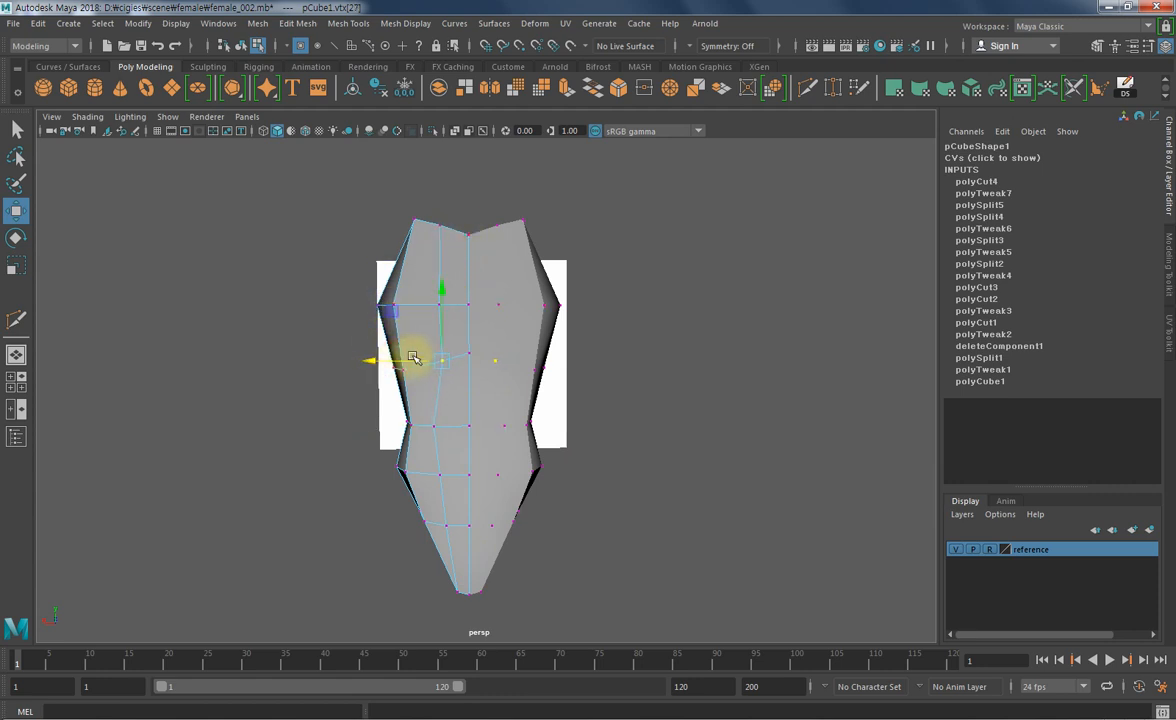
{"action": "left_click", "coordinate": [433, 304]}
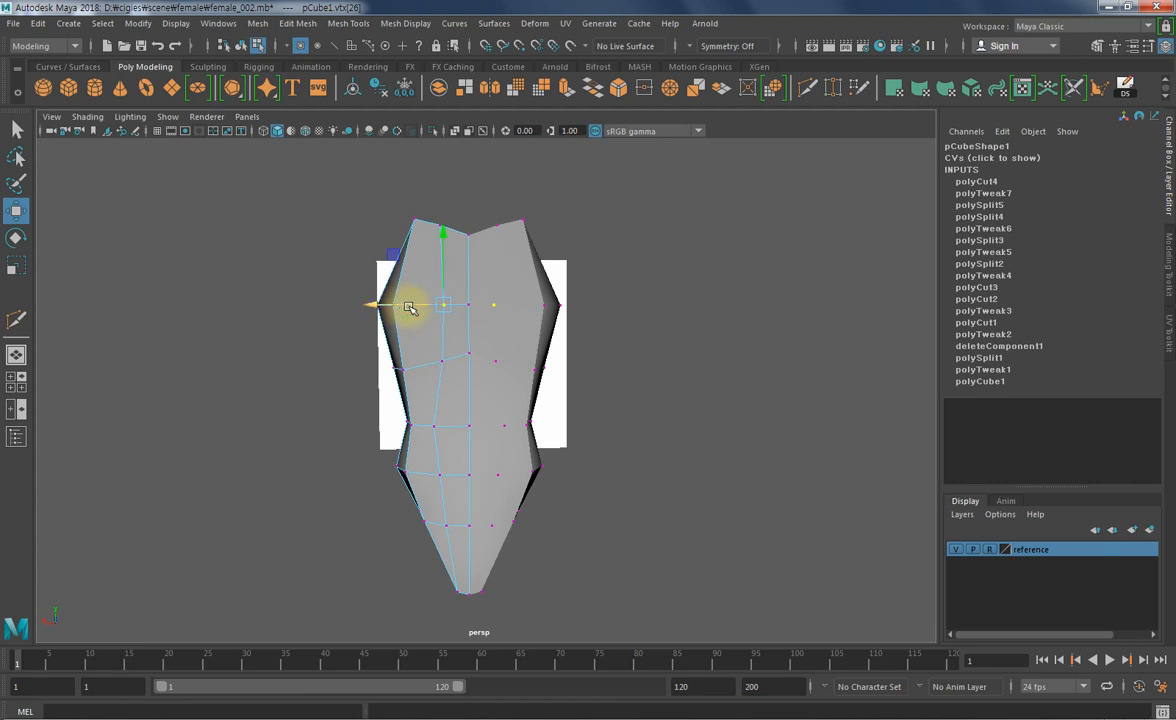
- Move the inner back column's waist, hip and pelvis vertices toward the centre line so the column tapers downward
{"action": "left_click", "coordinate": [431, 427]}
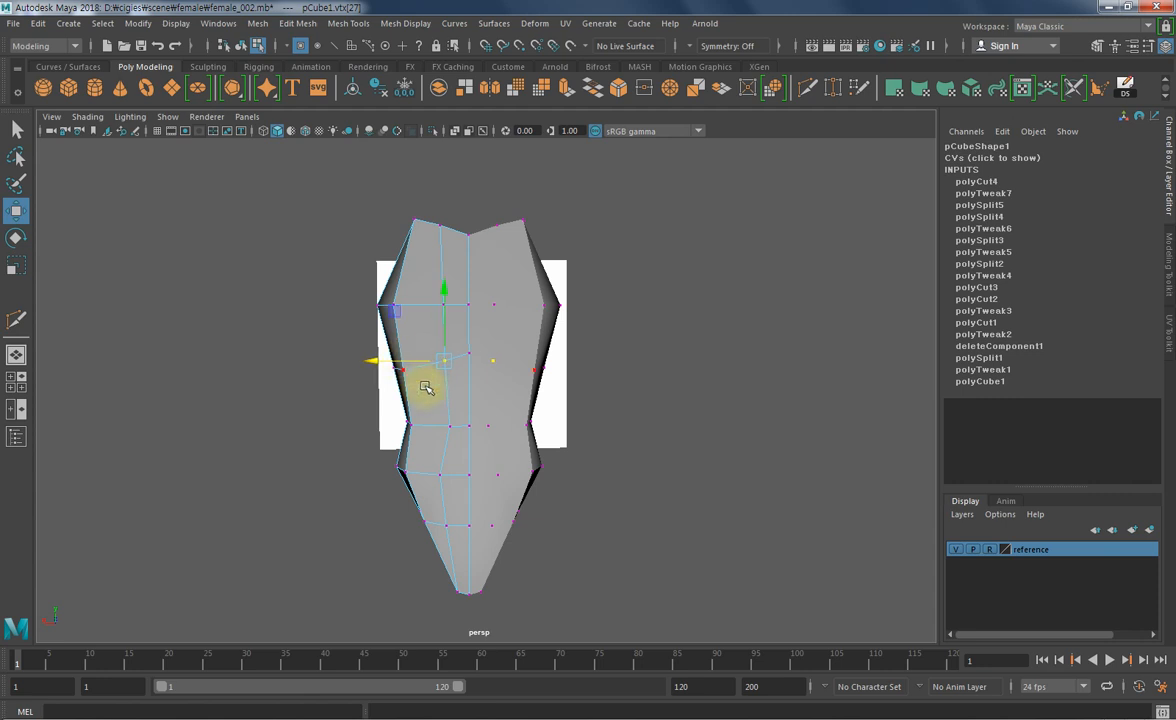
{"action": "left_click", "coordinate": [440, 474]}
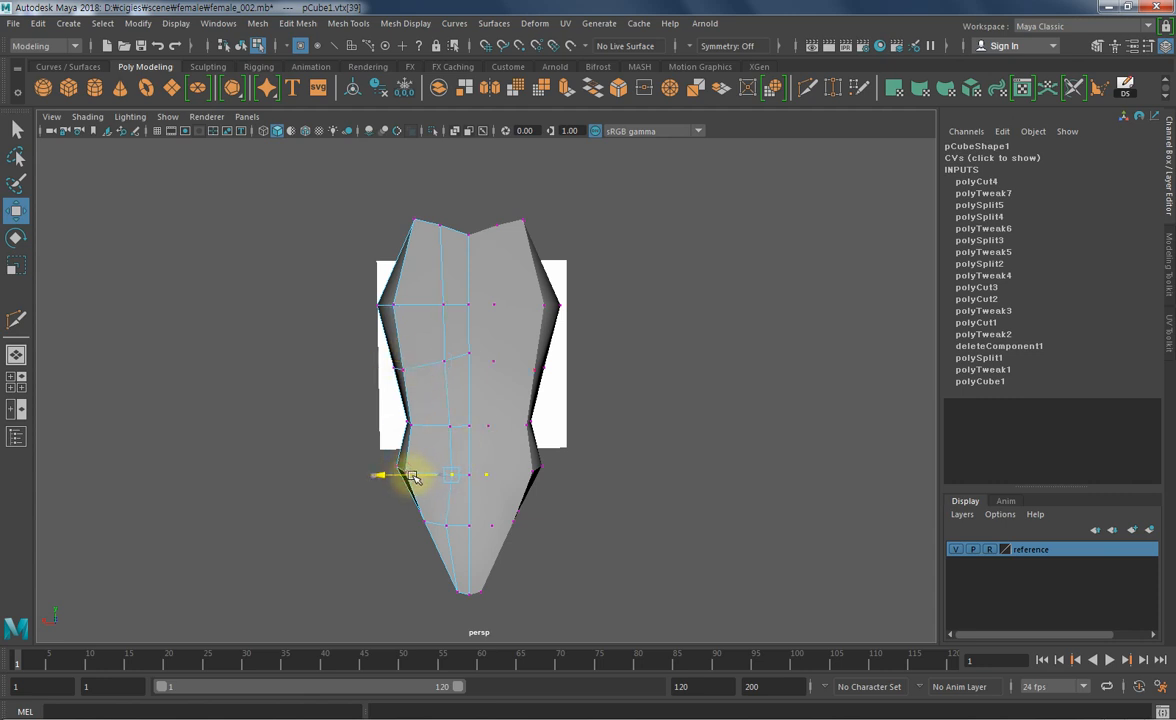
{"action": "left_click", "coordinate": [451, 526]}
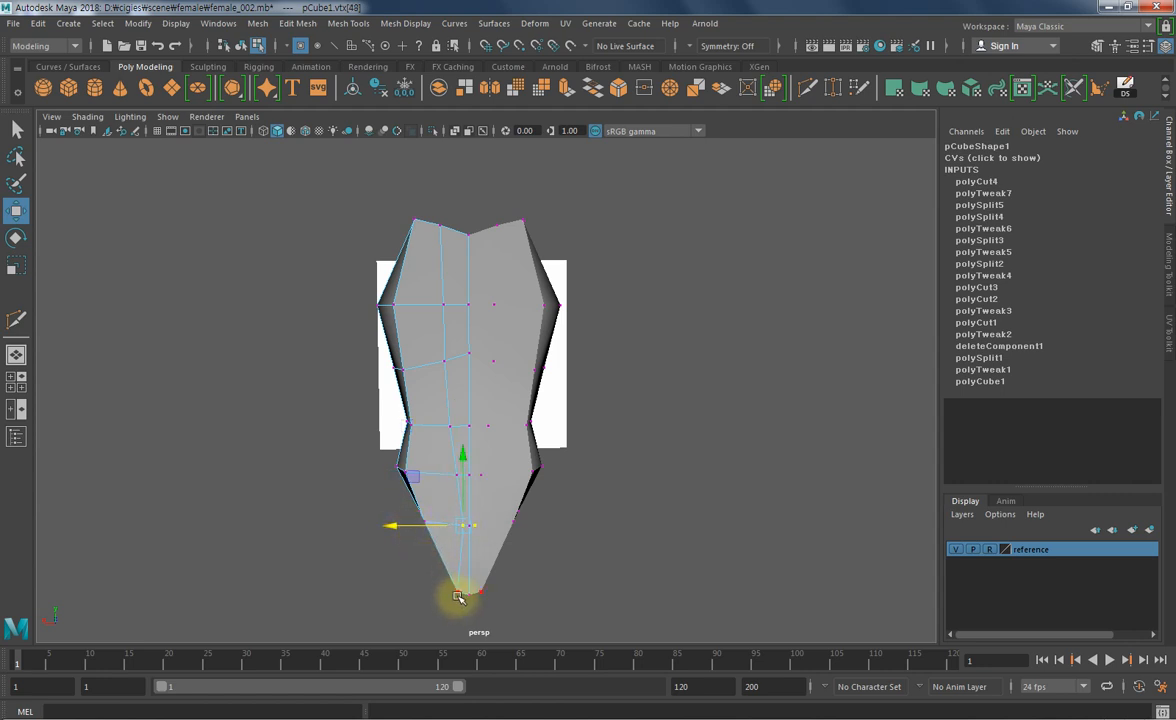
- Move the outer back column's waist, hip and under-bust vertices slightly inward to round off the side of the back
{"action": "left_click", "coordinate": [420, 430]}
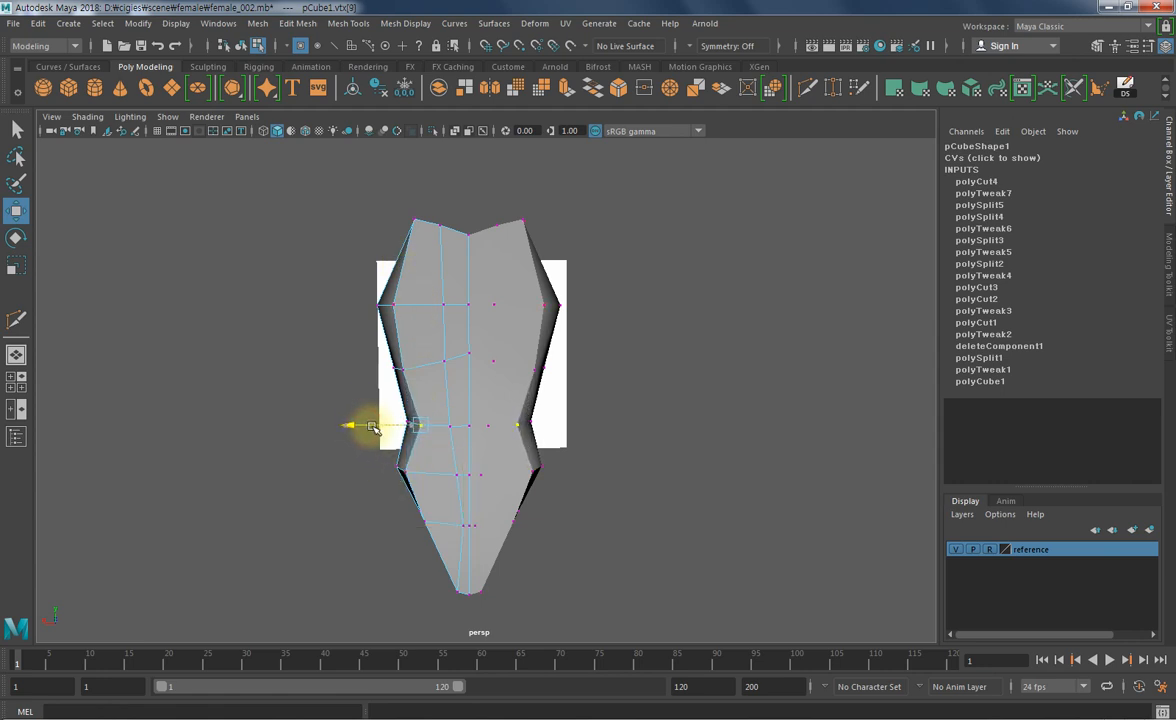
{"action": "left_click", "coordinate": [406, 473]}
{"action": "left_click_drag", "start_coordinate": [376, 472], "coordinate": [377, 472]}
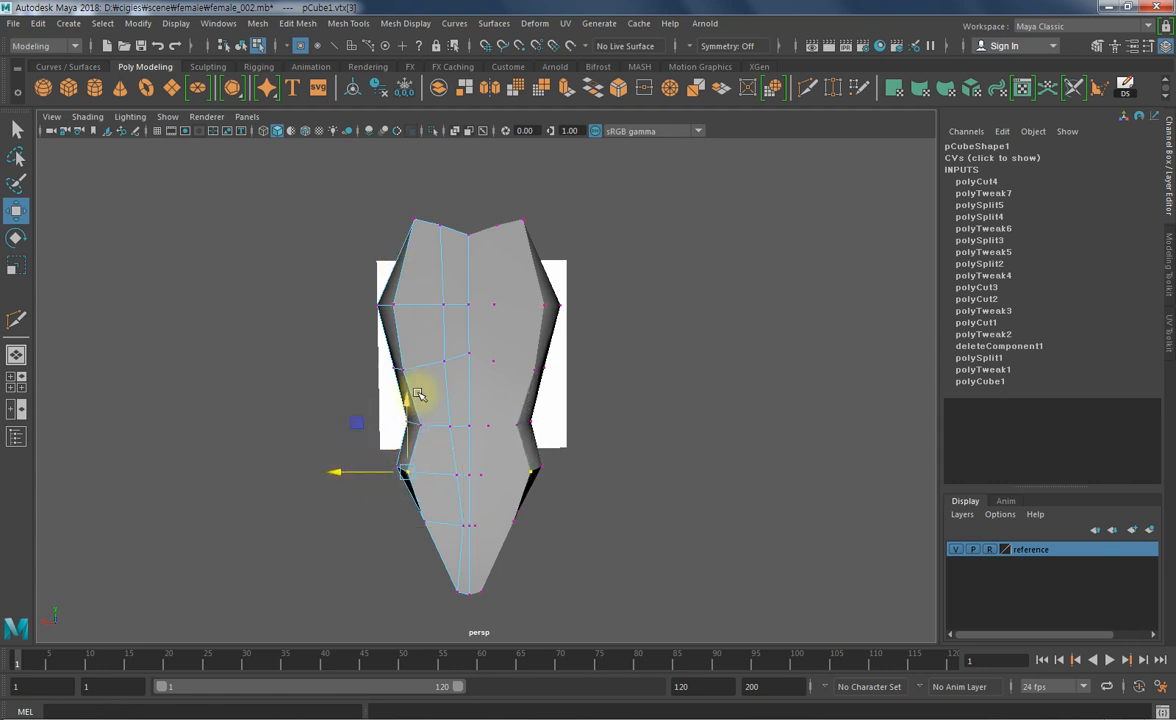
{"action": "left_click_drag", "start_coordinate": [415, 370], "coordinate": [386, 372]}
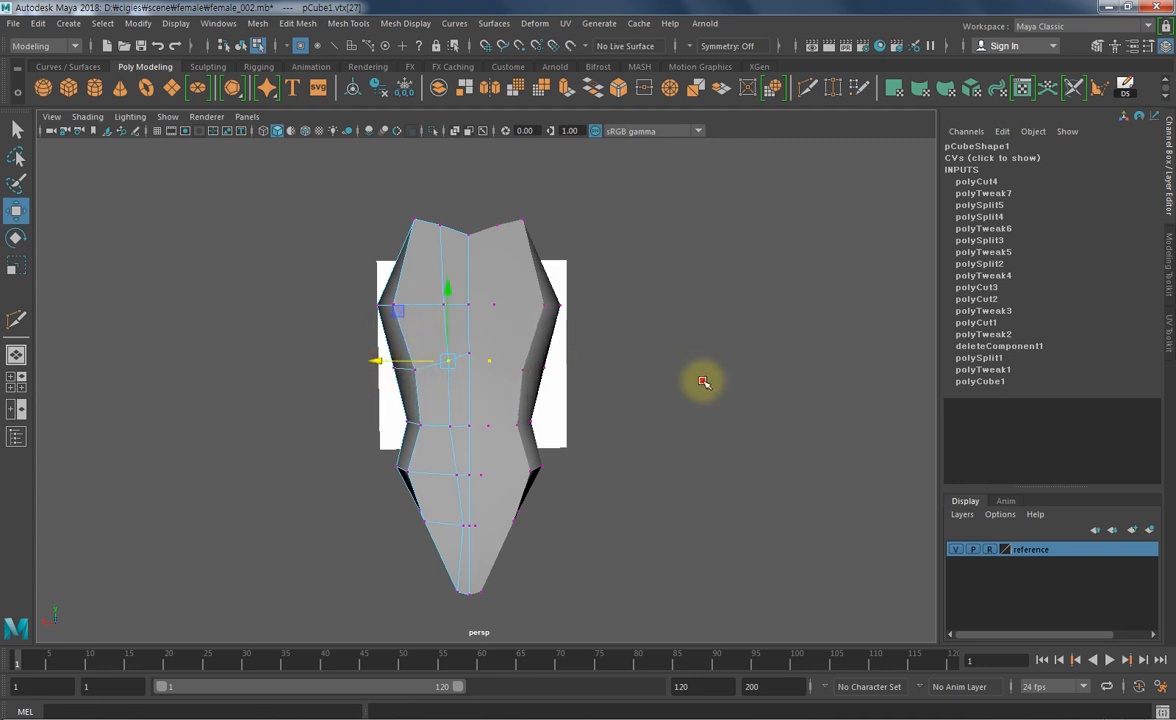
{"action": "left_click", "coordinate": [703, 383]}
{"action": "left_click", "coordinate": [408, 370]}
{"action": "left_click_drag", "start_coordinate": [360, 372], "coordinate": [392, 370]}
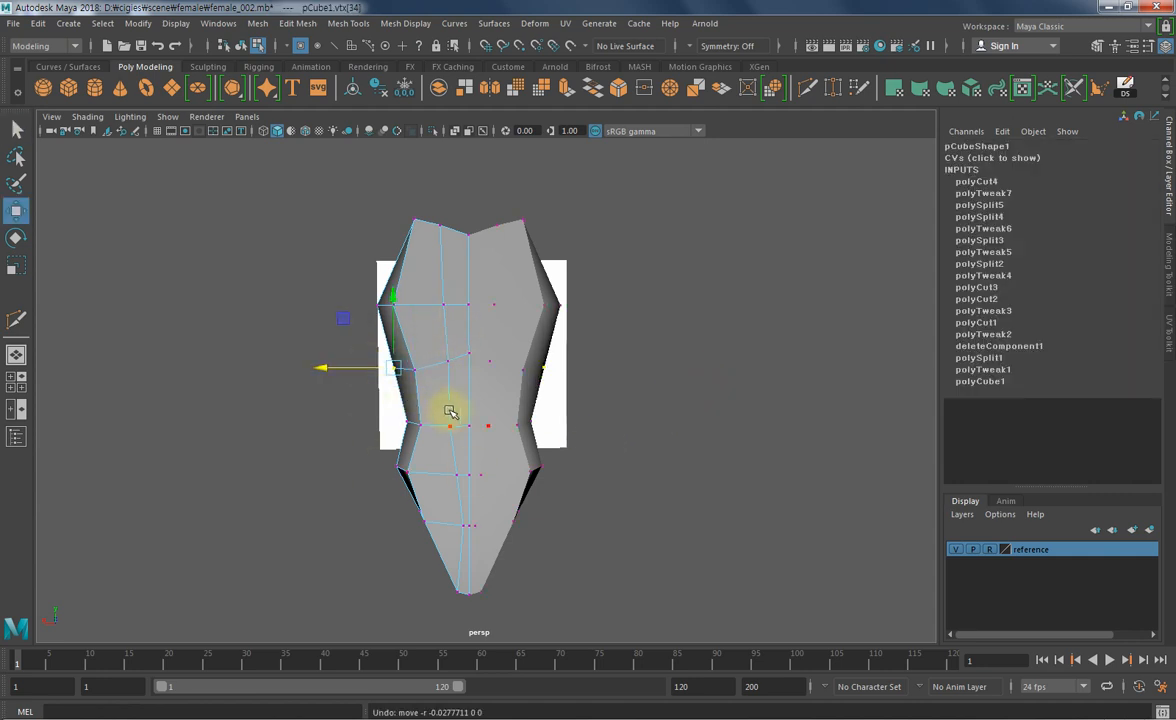
- Move the pelvis row's outer side vertices slightly inward in the front view
{"action": "key", "text": "space"}
{"action": "key", "text": "space"}
{"action": "middle_click_drag", "start_coordinate": [418, 330], "coordinate": [377, 614], "text": "alt"}
{"action": "middle_click_drag", "start_coordinate": [577, 466], "coordinate": [540, 404], "text": "alt"}
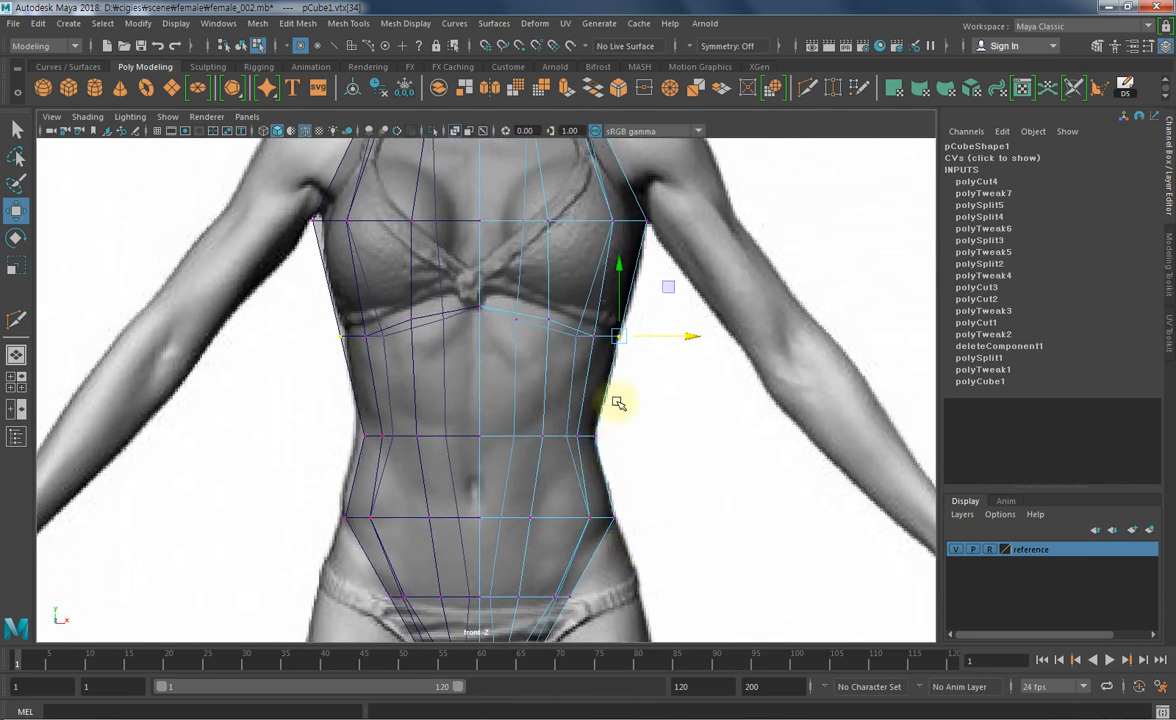
{"action": "middle_click_drag", "start_coordinate": [604, 499], "coordinate": [601, 373], "text": "alt"}
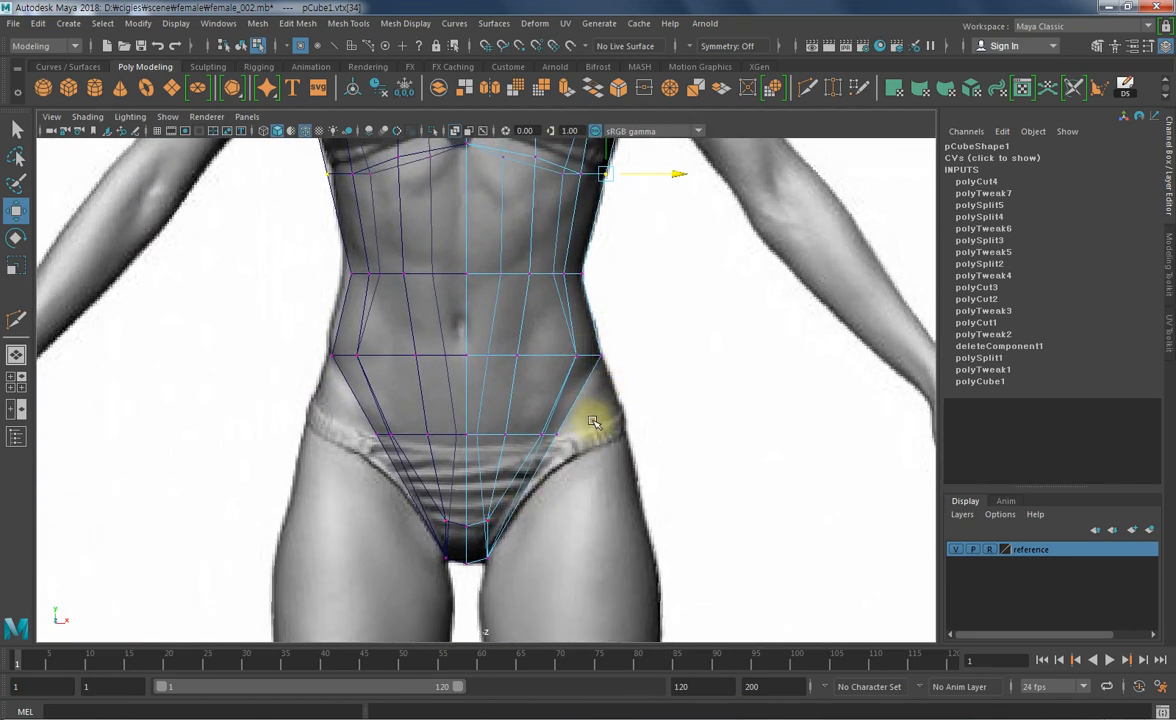
{"action": "left_click_drag", "start_coordinate": [538, 452], "coordinate": [614, 368]}
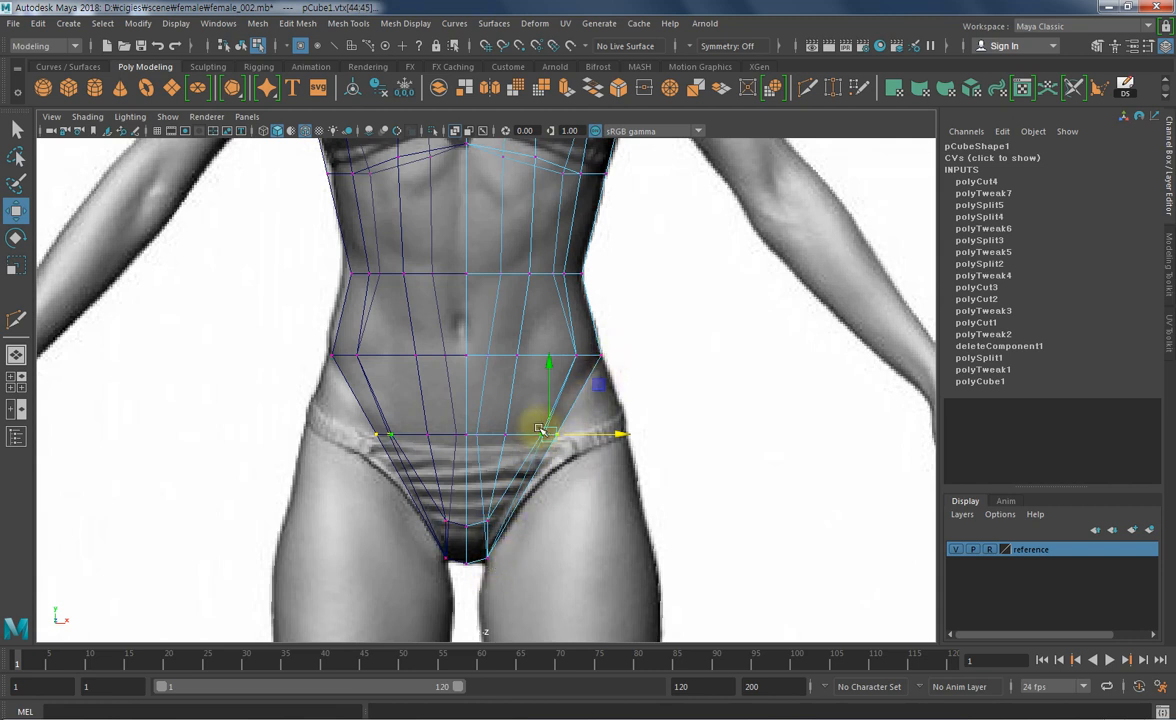
{"action": "left_click_drag", "start_coordinate": [619, 433], "coordinate": [611, 433]}
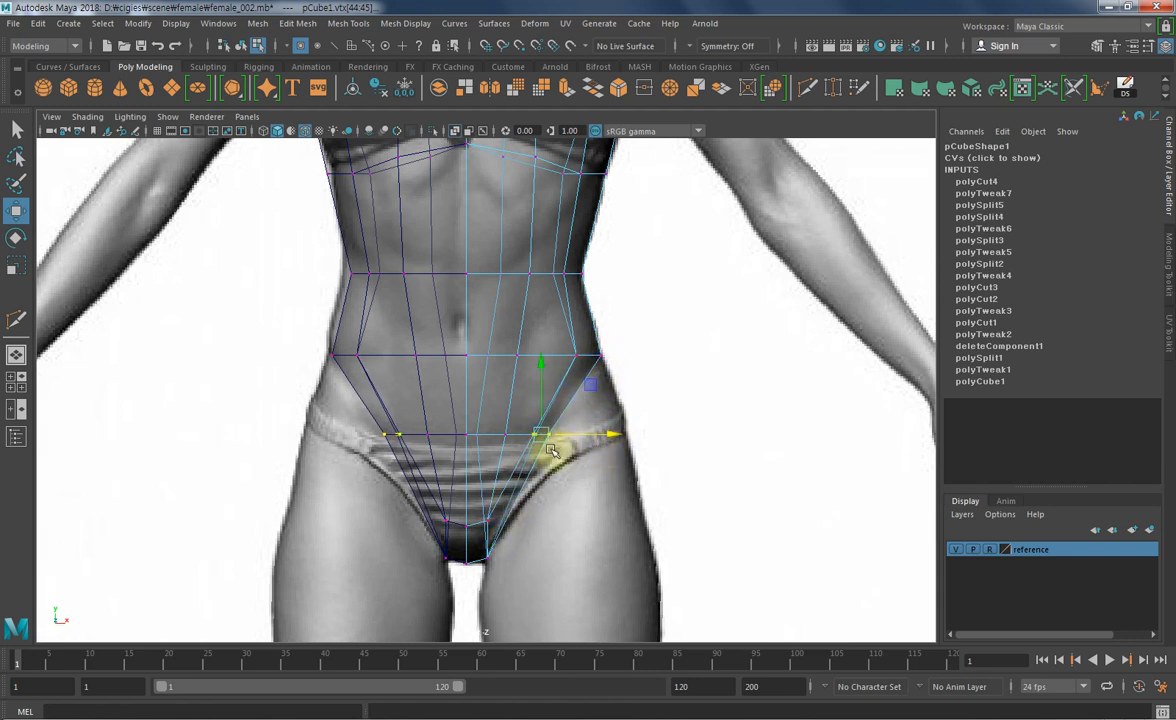
{"action": "left_click", "coordinate": [682, 459]}
- Examine the torso's overall proportions and hip shape against the references in the front view and from several perspective angles
{"action": "middle_click_drag", "start_coordinate": [609, 360], "coordinate": [638, 470], "text": "alt"}
{"action": "right_click_drag", "start_coordinate": [625, 467], "coordinate": [570, 459], "text": "alt"}
{"action": "middle_click_drag", "start_coordinate": [572, 459], "coordinate": [549, 453], "text": "alt"}
{"action": "left_click", "coordinate": [549, 453], "text": "alt"}
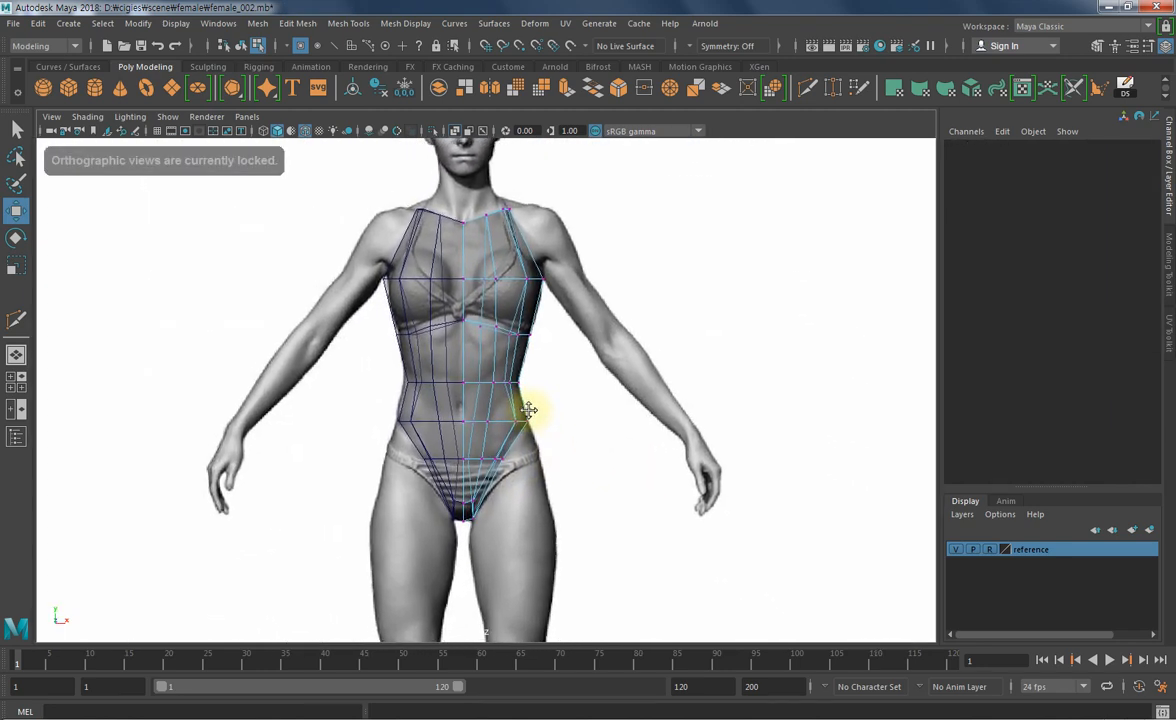
{"action": "right_click_drag", "start_coordinate": [530, 410], "coordinate": [611, 431], "text": "alt"}
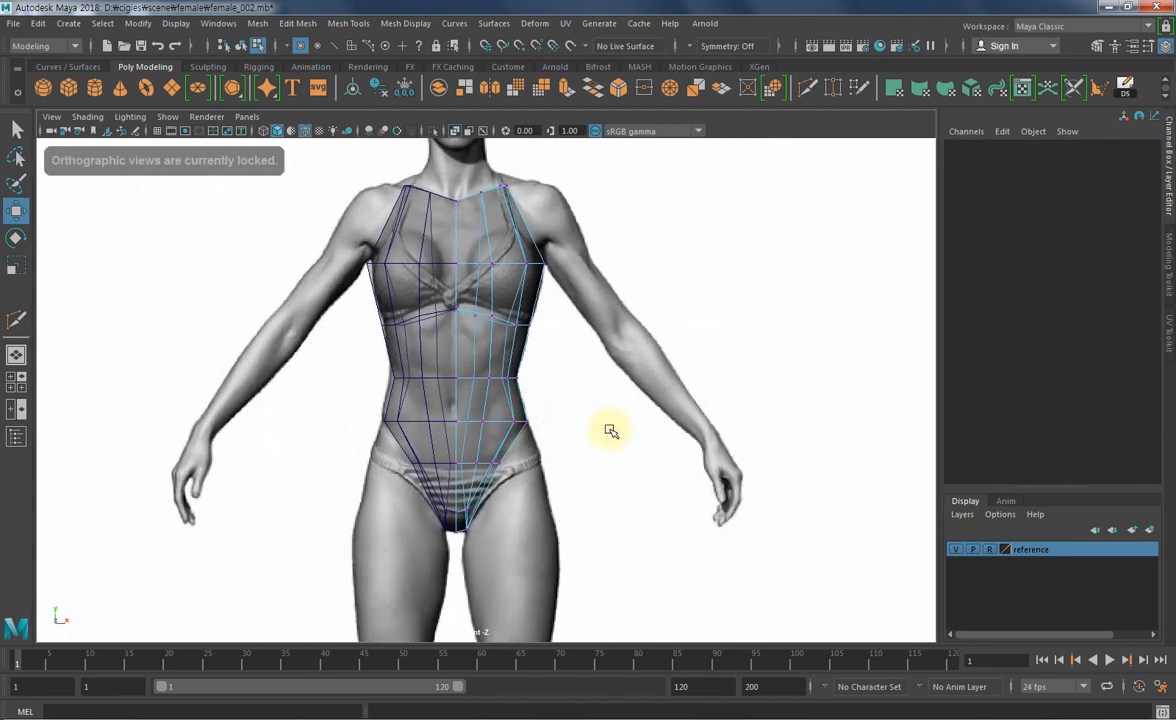
{"action": "middle_click_drag", "start_coordinate": [529, 380], "coordinate": [549, 389], "text": "alt"}
{"action": "left_click", "coordinate": [537, 370]}
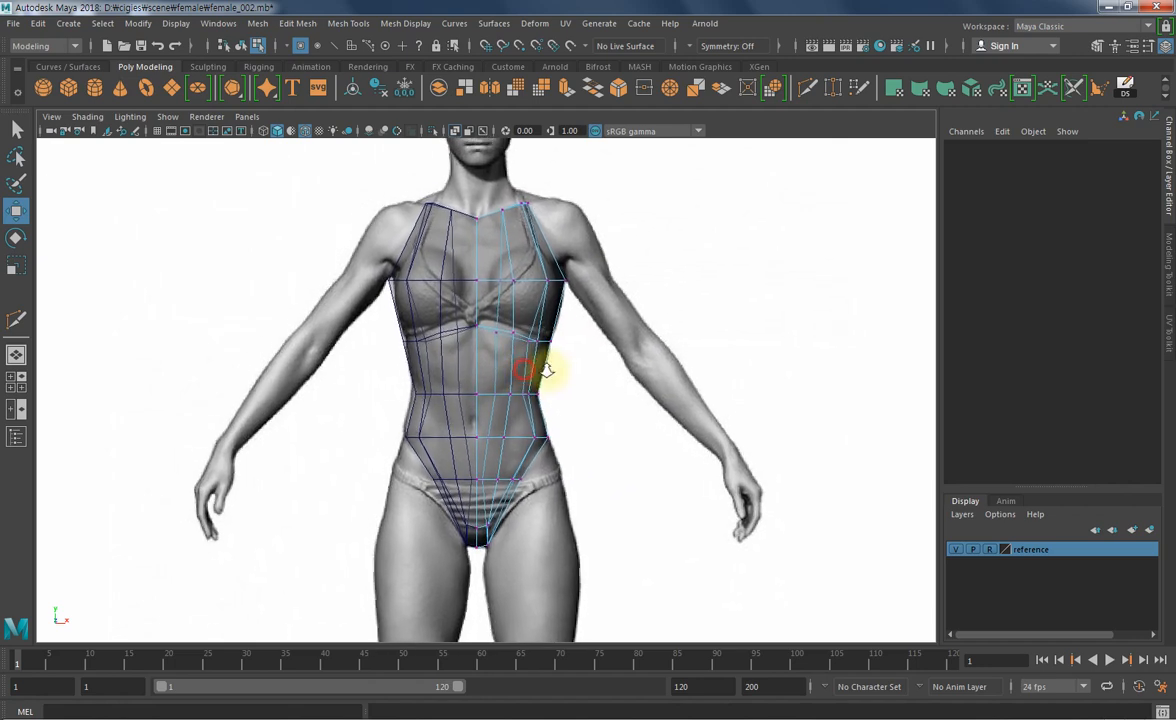
{"action": "left_click_drag", "start_coordinate": [533, 416], "coordinate": [551, 310], "text": "alt"}
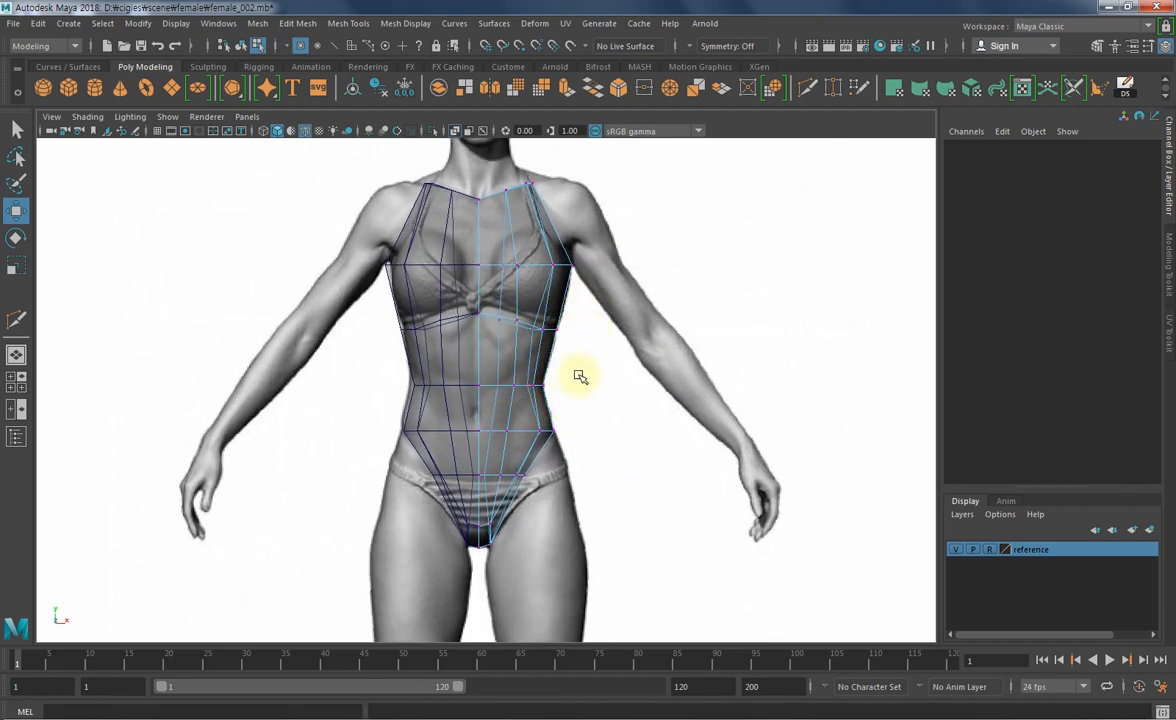
{"action": "left_click_drag", "start_coordinate": [583, 367], "coordinate": [567, 379], "text": "alt"}
{"action": "key", "text": "space"}
{"action": "key", "text": "space"}
{"action": "middle_click_drag", "start_coordinate": [386, 307], "coordinate": [386, 344], "text": "alt"}
{"action": "right_click_drag", "start_coordinate": [386, 344], "coordinate": [622, 412], "text": "alt"}
{"action": "left_click_drag", "start_coordinate": [622, 412], "coordinate": [498, 400], "text": "alt"}
{"action": "middle_click_drag", "start_coordinate": [530, 386], "coordinate": [551, 372], "text": "alt"}
{"action": "key", "text": "space"}
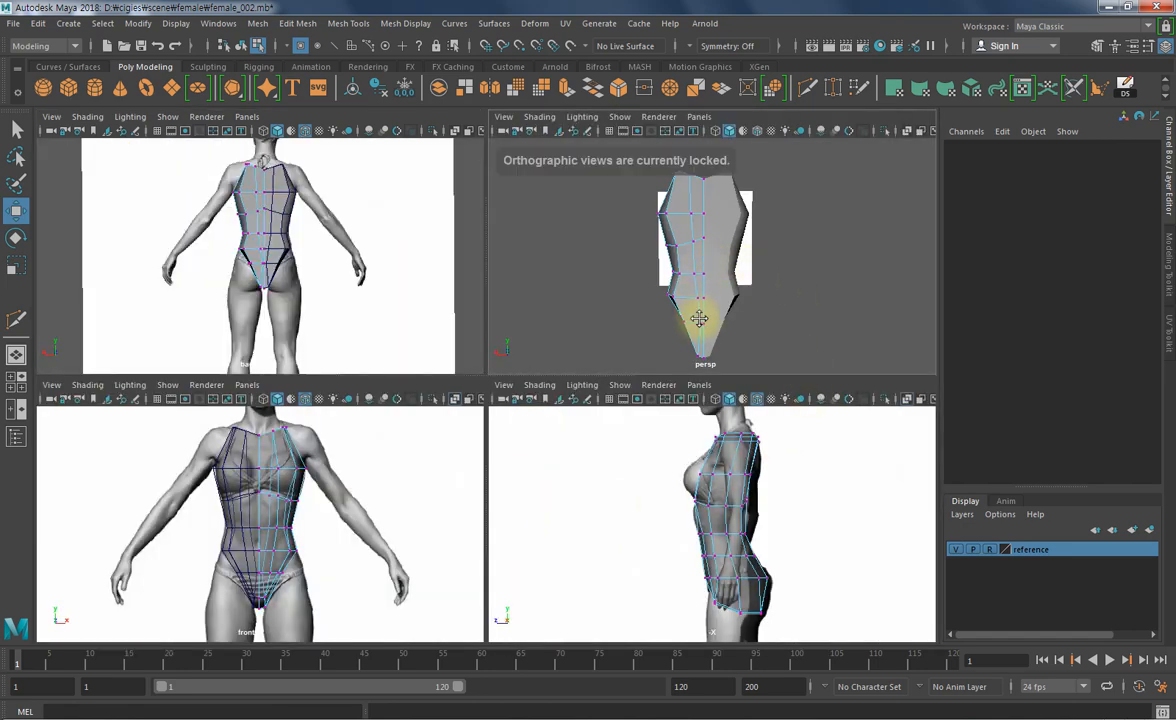
{"action": "middle_click_drag", "start_coordinate": [701, 320], "coordinate": [706, 299], "text": "alt"}
{"action": "right_click_drag", "start_coordinate": [706, 299], "coordinate": [709, 315], "text": "alt"}
{"action": "left_click_drag", "start_coordinate": [709, 315], "coordinate": [722, 316], "text": "alt"}
{"action": "middle_click_drag", "start_coordinate": [722, 316], "coordinate": [717, 312], "text": "alt"}
{"action": "right_click_drag", "start_coordinate": [717, 312], "coordinate": [795, 312], "text": "alt"}
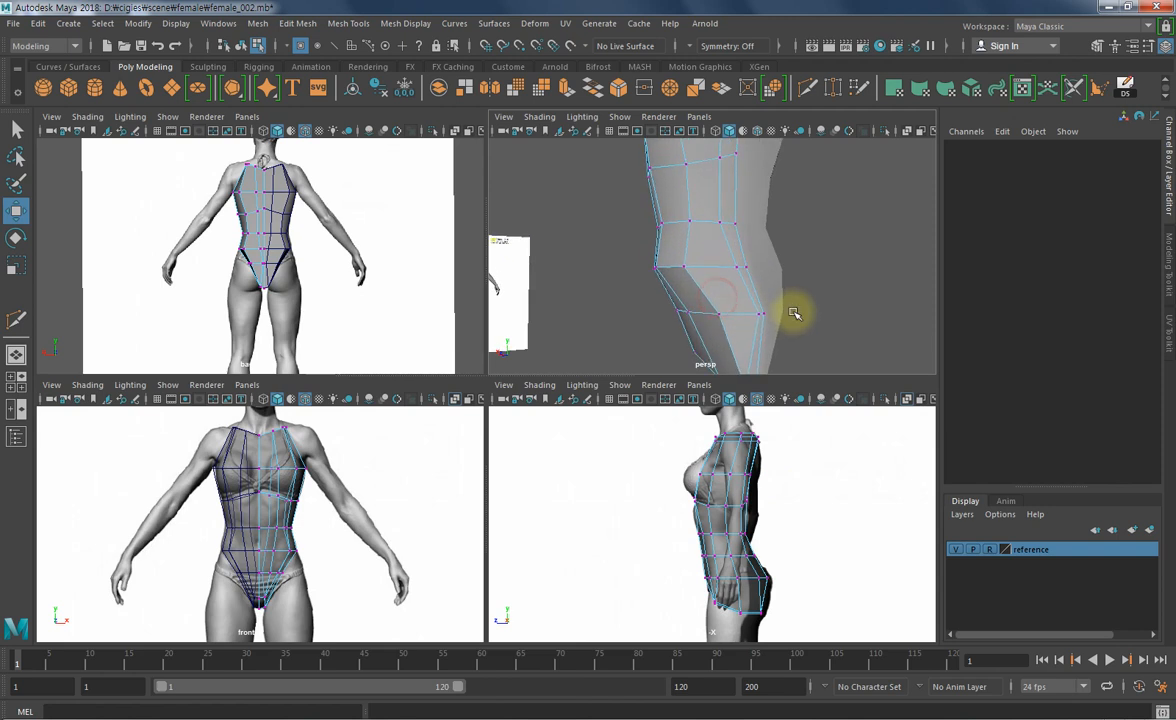
{"action": "middle_click_drag", "start_coordinate": [795, 312], "coordinate": [761, 283], "text": "alt"}
- Move the pelvis row's outer back vertex down and outward onto the buttock in the back view
{"action": "middle_click_drag", "start_coordinate": [331, 236], "coordinate": [342, 252], "text": "alt"}
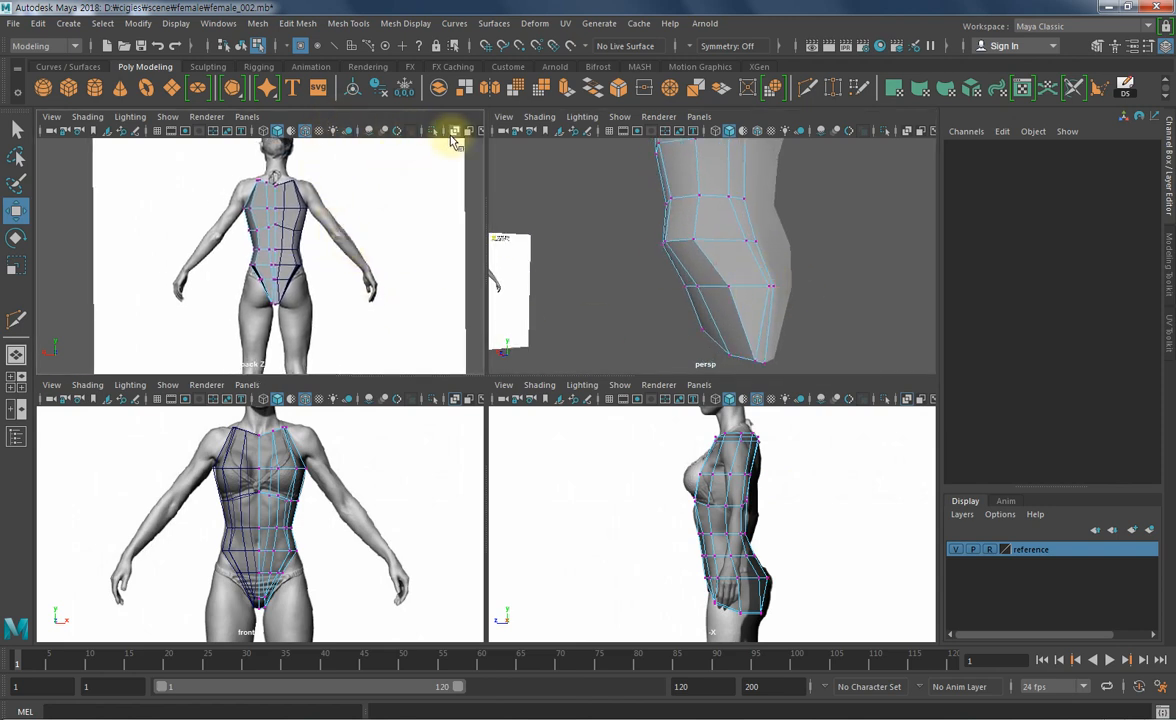
{"action": "right_click_drag", "start_coordinate": [263, 296], "coordinate": [486, 298], "text": "alt"}
{"action": "left_click", "coordinate": [386, 315], "text": "alt"}
{"action": "middle_click_drag", "start_coordinate": [386, 315], "coordinate": [399, 304], "text": "alt"}
{"action": "right_click_drag", "start_coordinate": [399, 304], "coordinate": [425, 310], "text": "alt"}
{"action": "left_click", "coordinate": [741, 289]}
{"action": "key", "text": "q"}
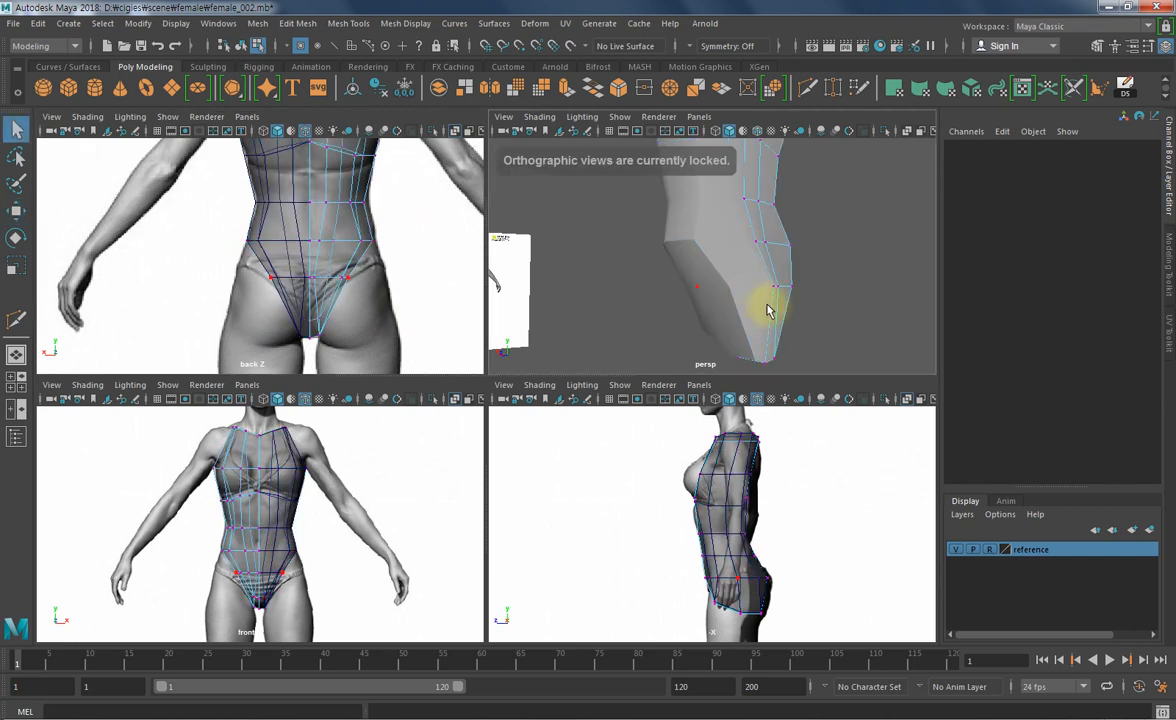
{"action": "left_click", "coordinate": [737, 317]}
{"action": "left_click_drag", "start_coordinate": [653, 313], "coordinate": [642, 312], "text": "alt"}
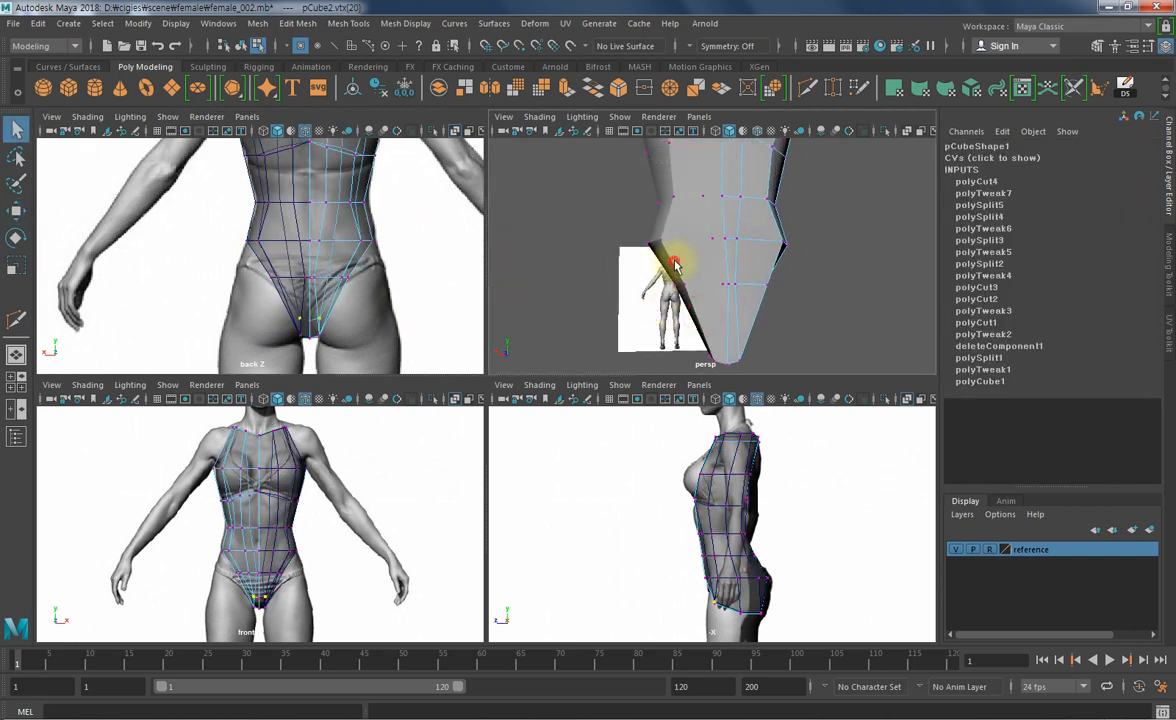
{"action": "scroll", "coordinate": [302, 300], "scroll_direction": "up", "scroll_amount": 3}
{"action": "key", "text": "w"}
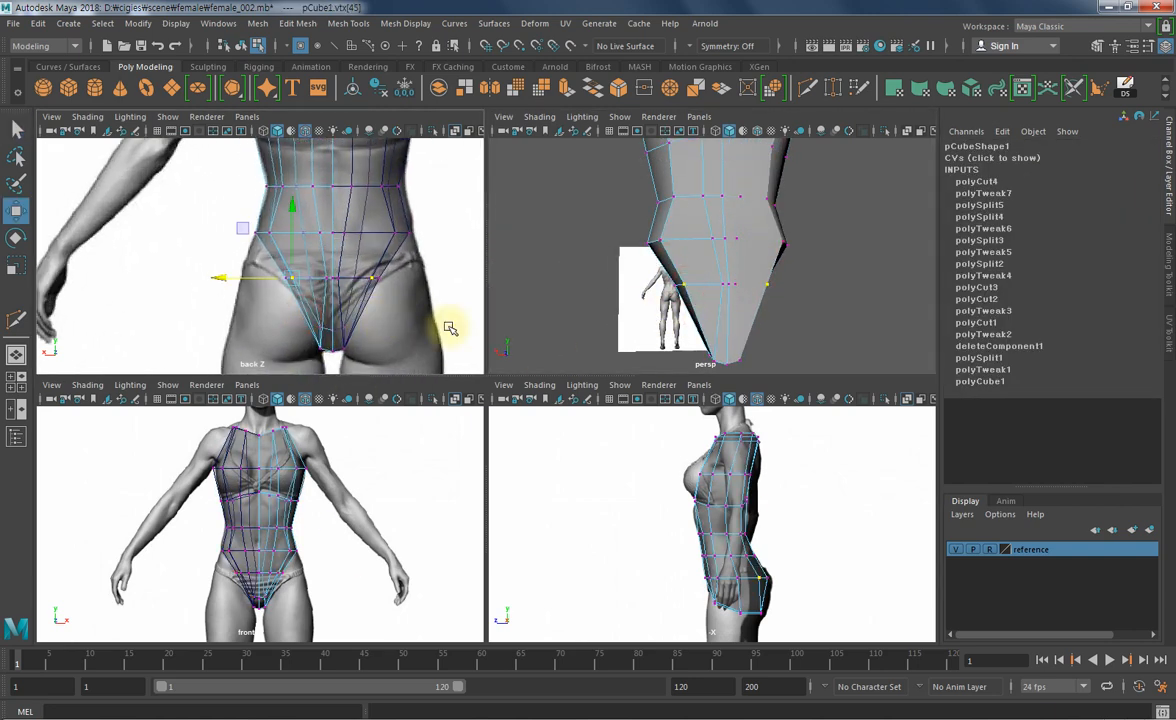
{"action": "middle_click_drag", "start_coordinate": [318, 307], "coordinate": [302, 340]}
{"action": "key", "text": "q"}
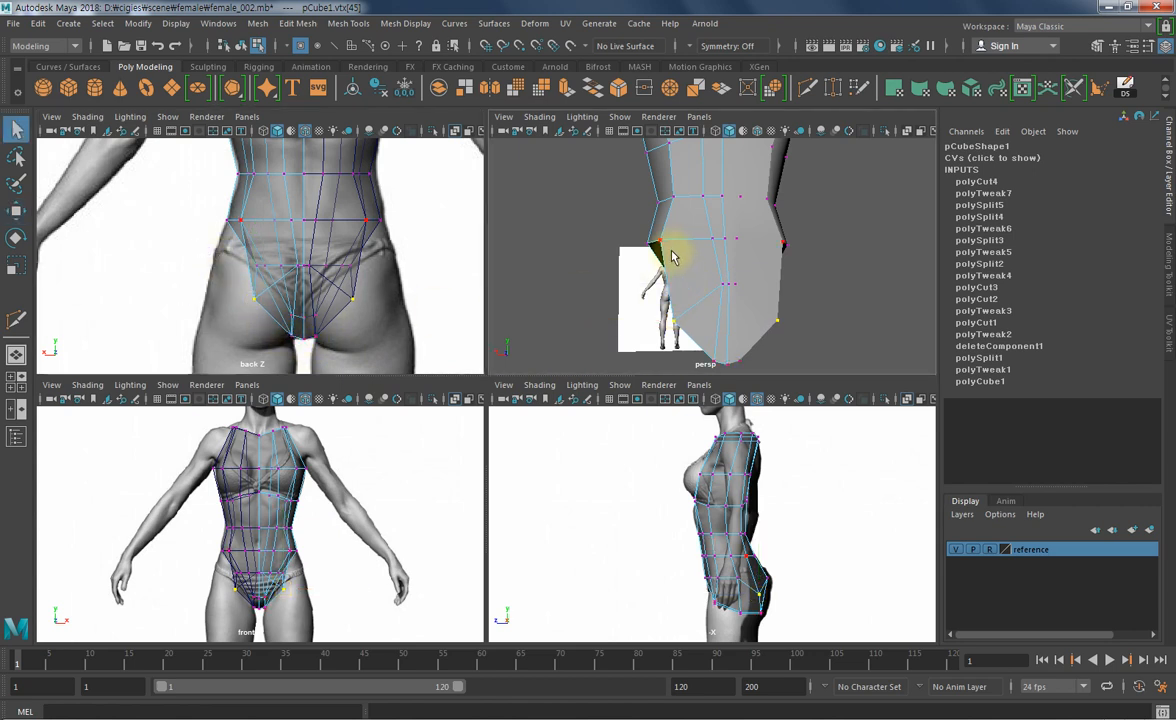
- Move the hip and waist vertices on the rear side column slightly outward toward the body silhouette in the back view
{"action": "left_click", "coordinate": [667, 249]}
{"action": "key", "text": "w"}
{"action": "middle_click_drag", "start_coordinate": [315, 262], "coordinate": [276, 268]}
{"action": "middle_click_drag", "start_coordinate": [209, 221], "coordinate": [204, 215]}
{"action": "left_click", "coordinate": [252, 178]}
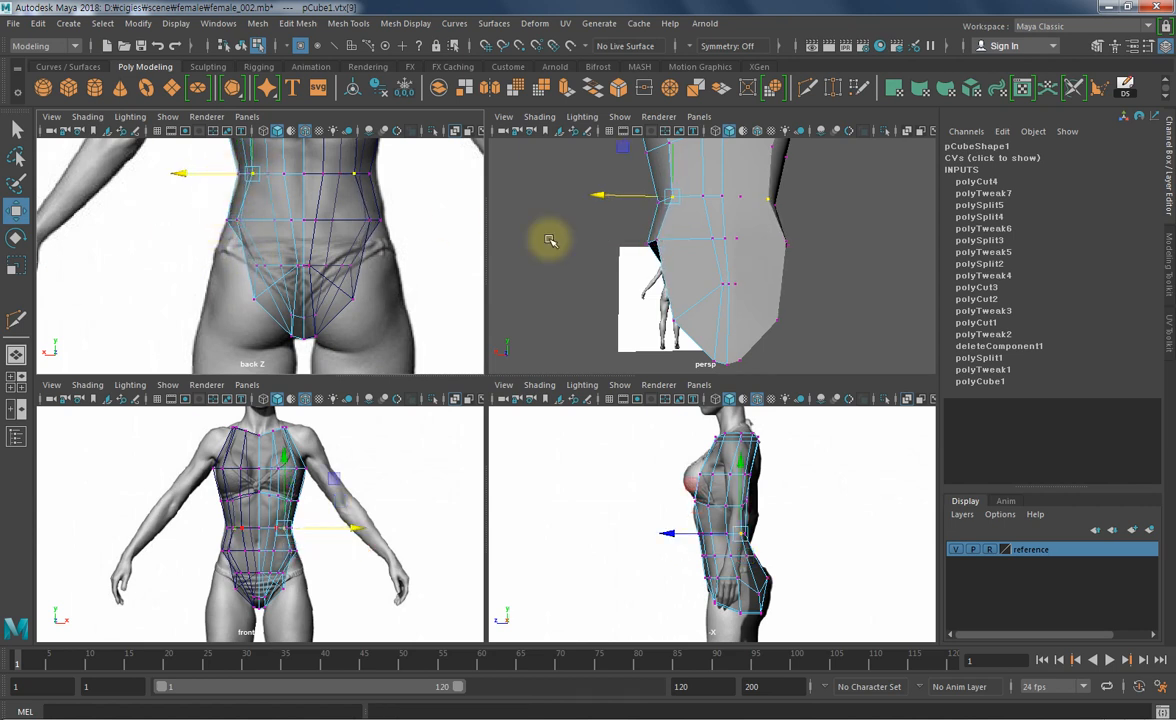
- Snap the outer buttock vertex to the height of the pelvis row and move it outward toward the hip contour
{"action": "left_click", "coordinate": [668, 317]}
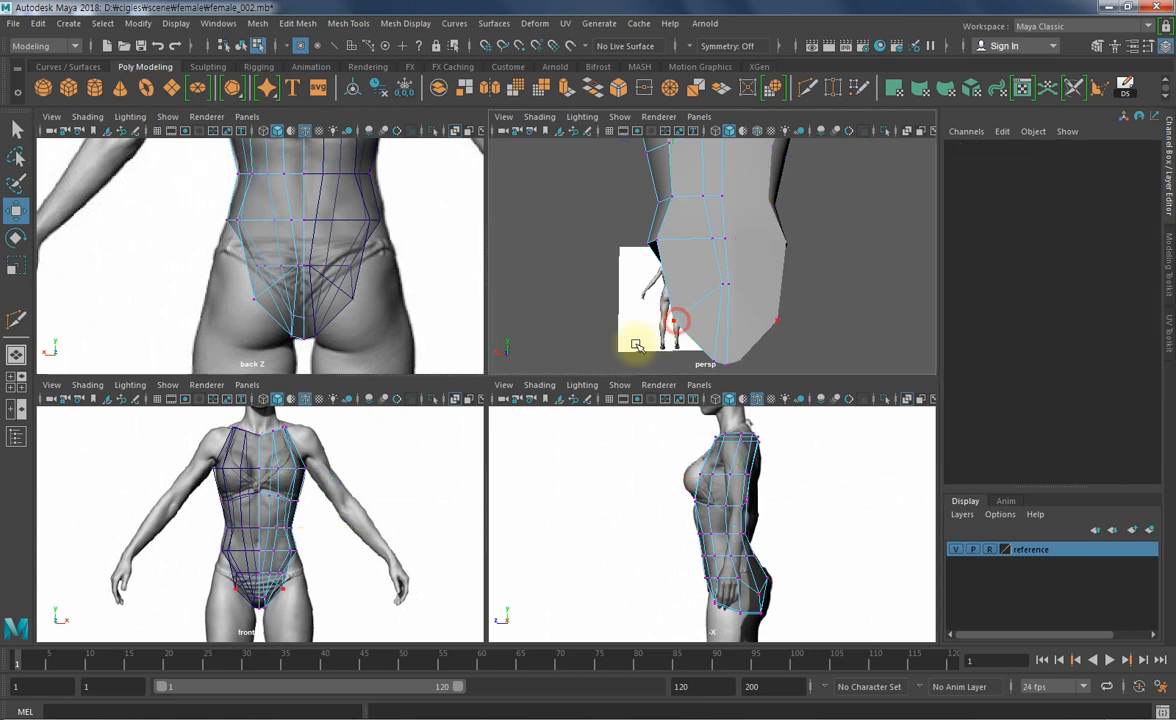
{"action": "left_click", "coordinate": [677, 316]}
{"action": "key", "text": "v"}
{"action": "left_click_drag", "start_coordinate": [257, 228], "coordinate": [314, 272]}
{"action": "left_click_drag", "start_coordinate": [225, 265], "coordinate": [199, 266]}
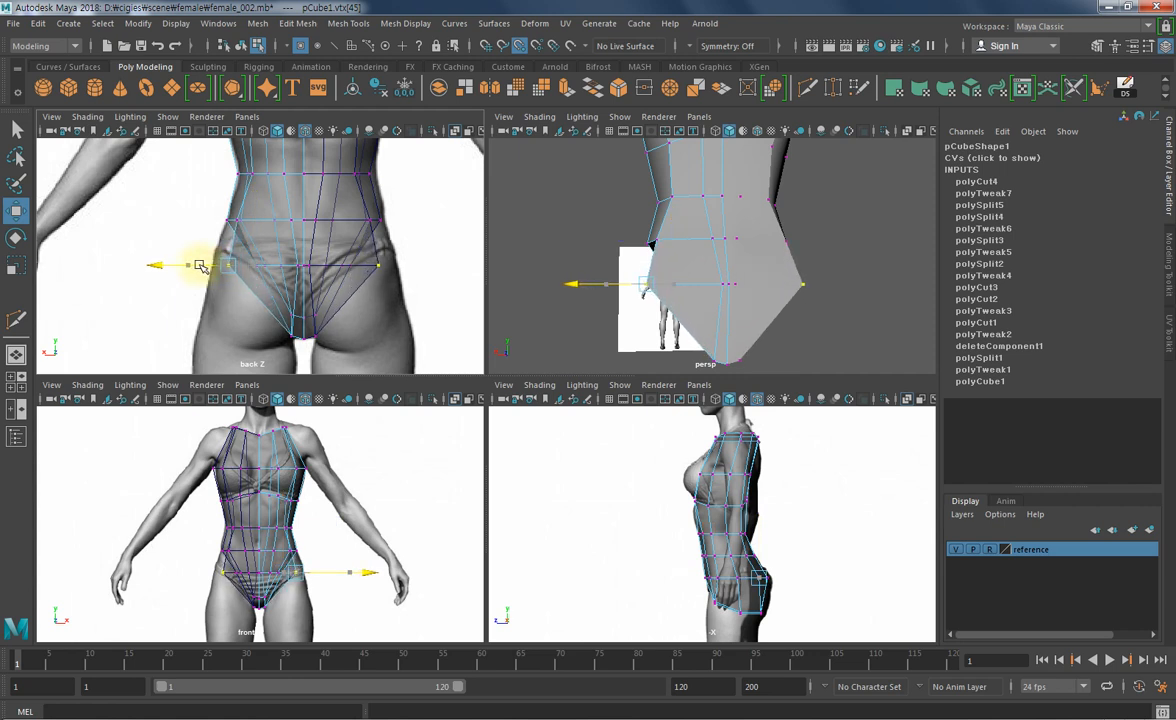
- Cut a new row of edges across the two lower side faces of the pelvis, below the pelvis row, with Multi-Cut
{"action": "left_click", "coordinate": [829, 312]}
{"action": "middle_click_drag", "start_coordinate": [692, 329], "coordinate": [711, 294], "text": "alt"}
{"action": "right_click_drag", "start_coordinate": [711, 294], "coordinate": [730, 300], "text": "alt"}
{"action": "left_click_drag", "start_coordinate": [731, 302], "coordinate": [736, 250], "text": "alt"}
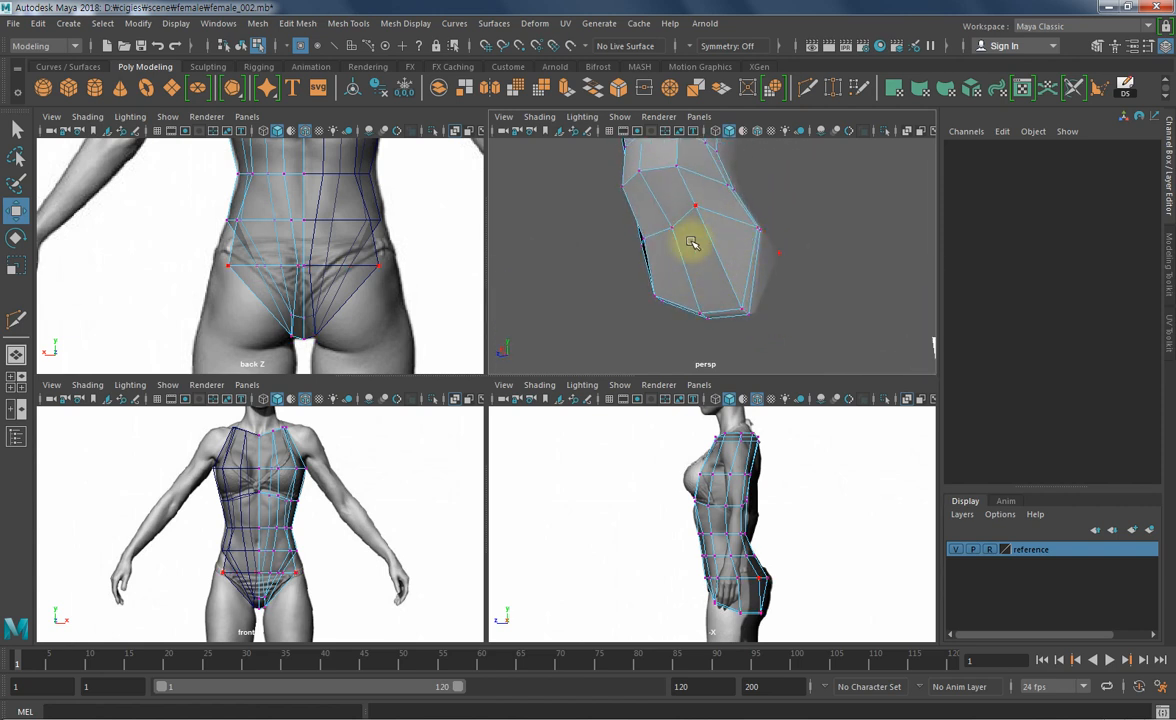
{"action": "left_click_drag", "start_coordinate": [659, 268], "coordinate": [664, 241], "text": "alt"}
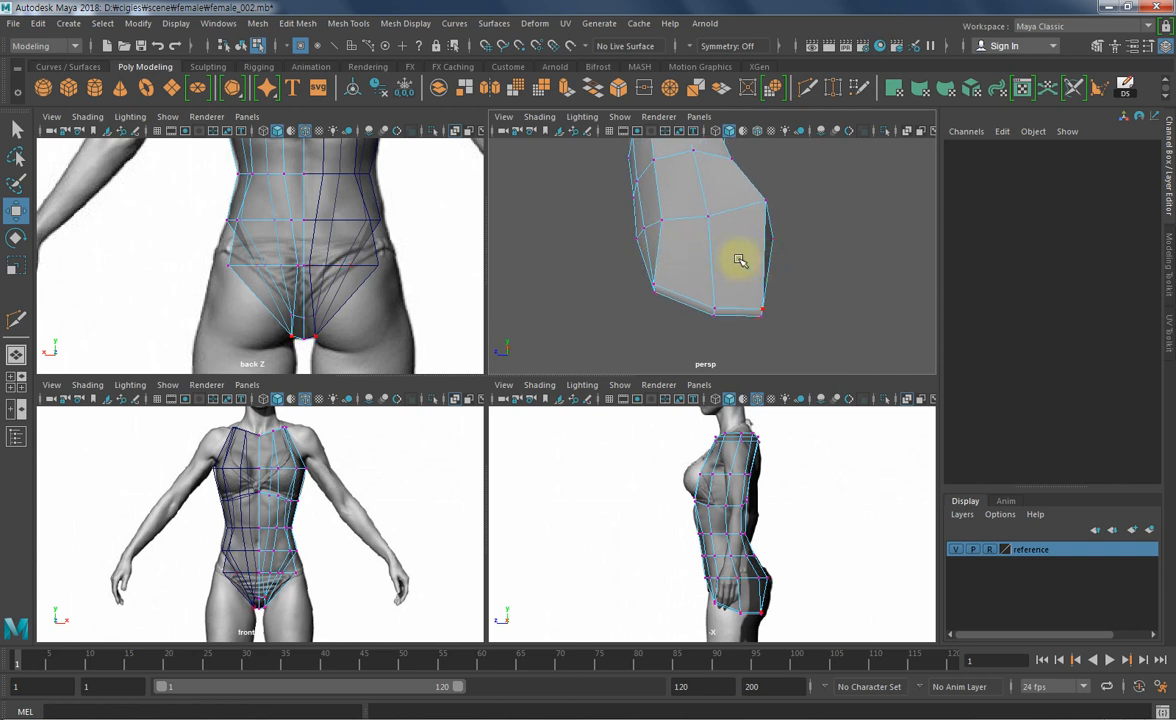
{"action": "left_click", "coordinate": [807, 87]}
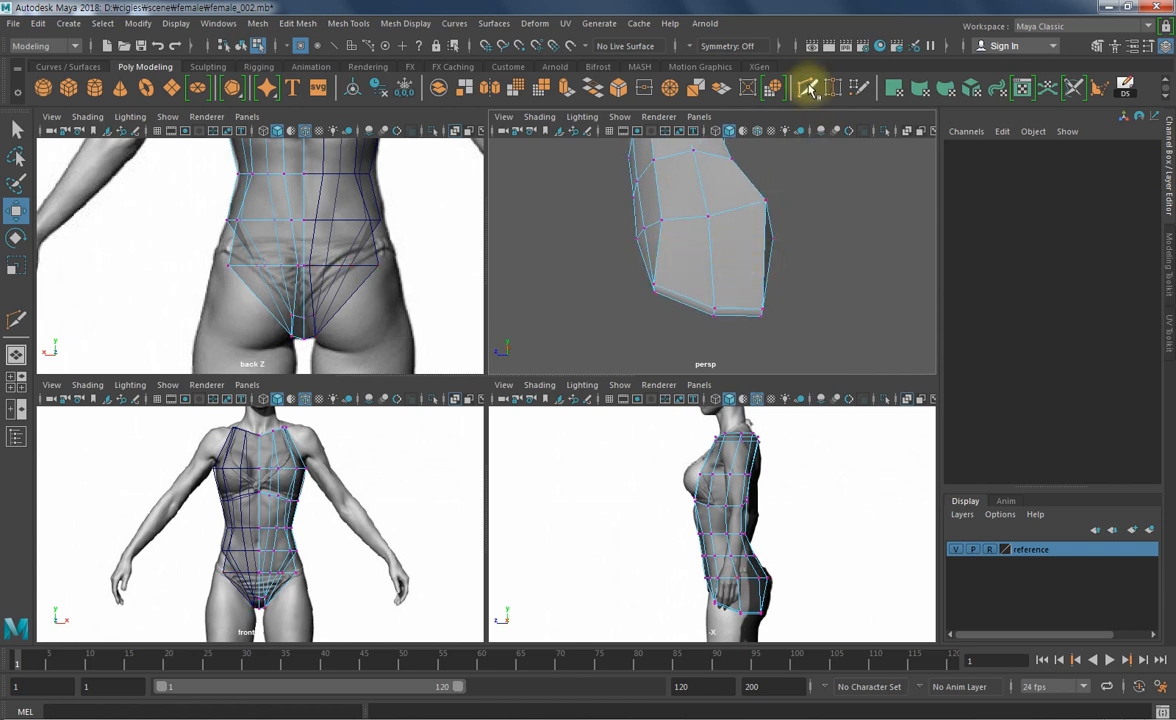
{"action": "left_click", "coordinate": [659, 250]}
{"action": "key", "text": "ctrl+z"}
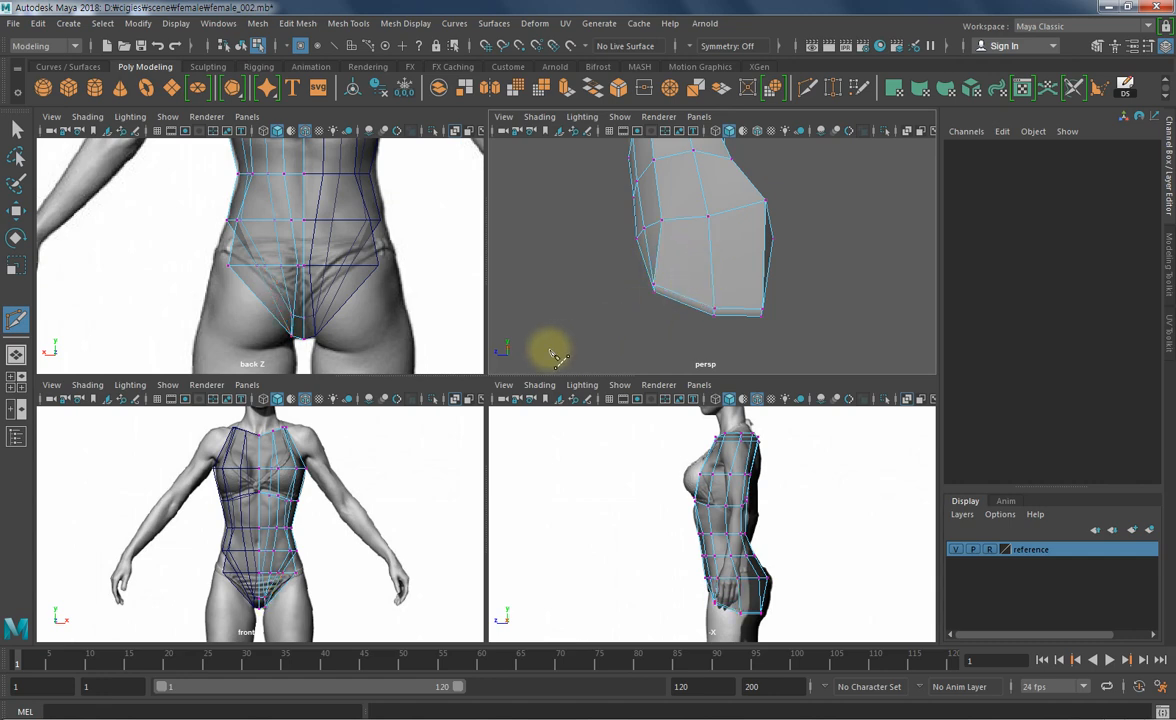
{"action": "middle_click_drag", "start_coordinate": [676, 252], "coordinate": [660, 268], "text": "alt"}
{"action": "key", "text": "space"}
{"action": "key", "text": "space"}
{"action": "key", "text": "space"}
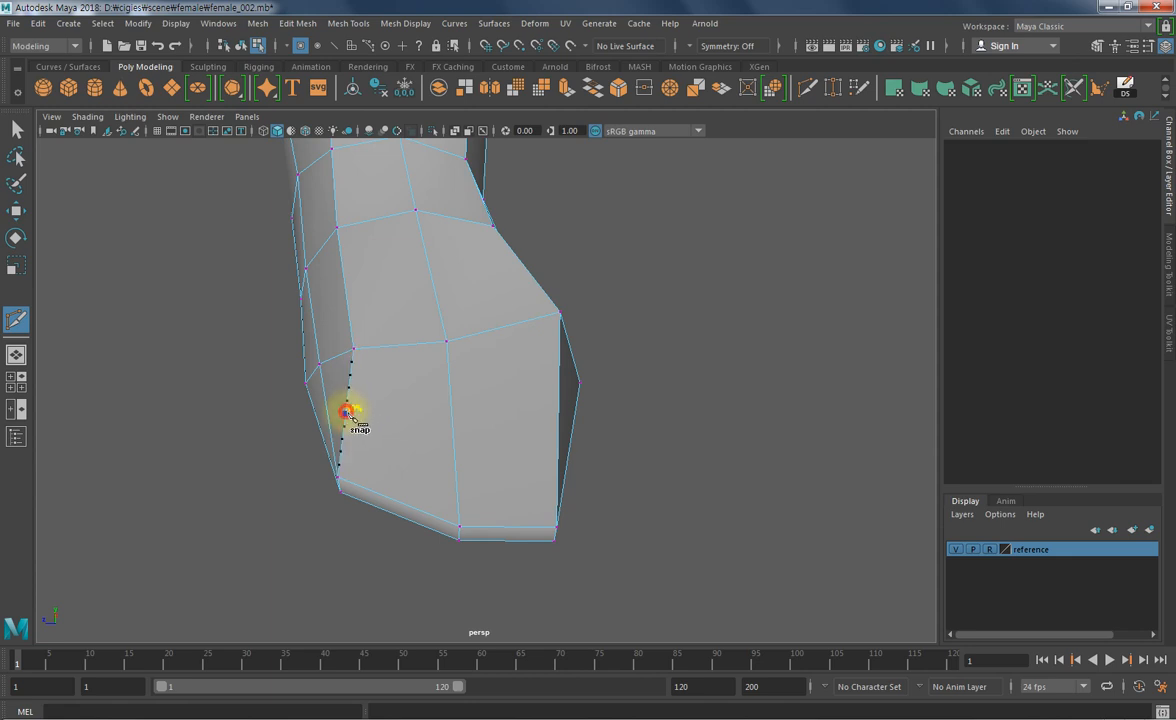
{"action": "left_click", "coordinate": [346, 412]}
{"action": "left_click", "coordinate": [453, 433]}
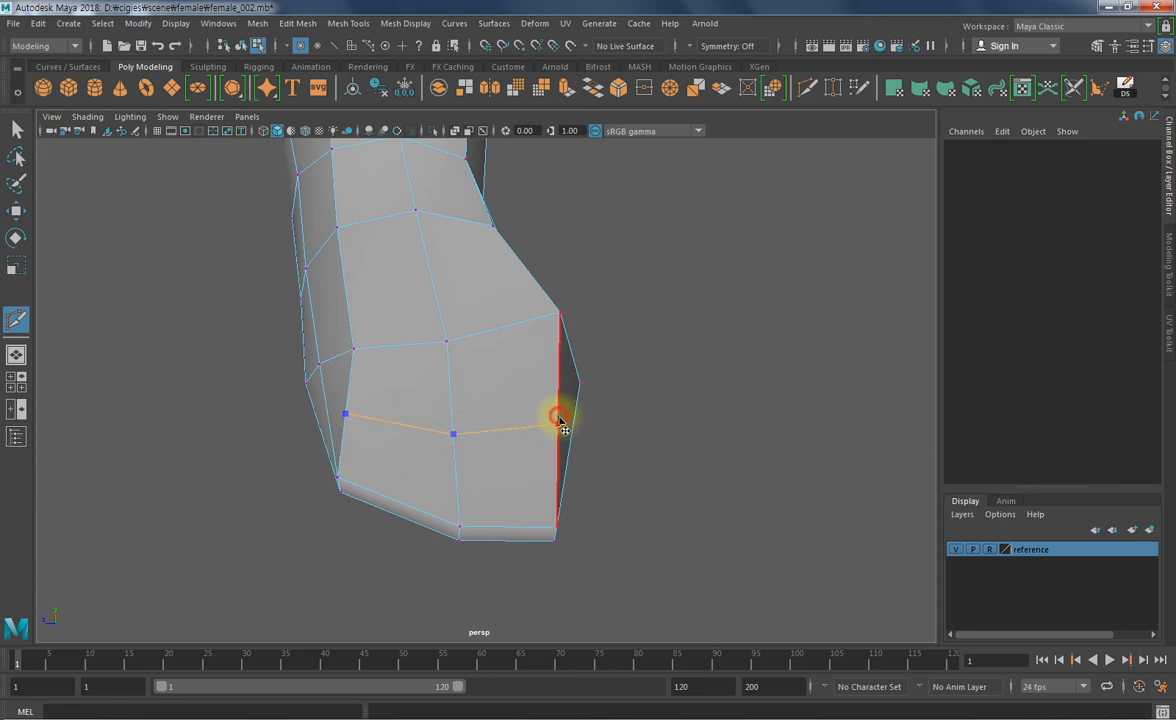
{"action": "left_click", "coordinate": [558, 420]}
{"action": "key", "text": "w"}
- Move the new row's rear vertex outward and slightly down to round the buttock, fine-tuning the outer vertex above it
{"action": "left_click_drag", "start_coordinate": [576, 420], "coordinate": [428, 438], "text": "alt"}
{"action": "key", "text": "space"}
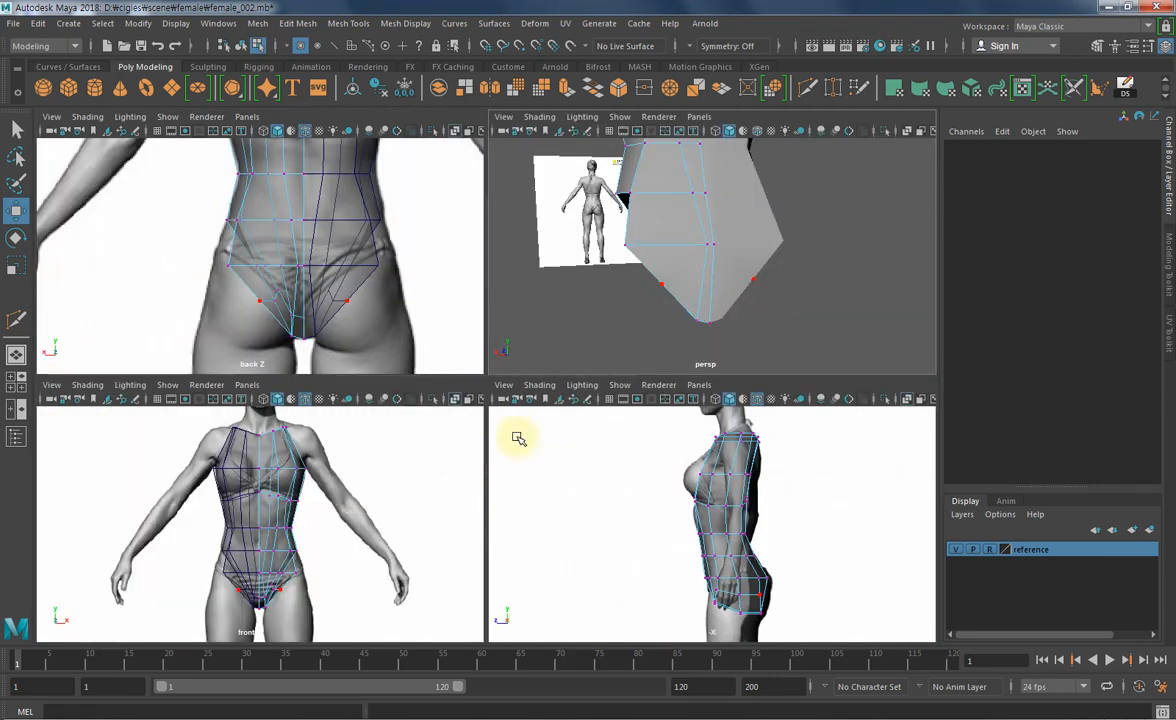
{"action": "left_click", "coordinate": [661, 283]}
{"action": "middle_click_drag", "start_coordinate": [294, 315], "coordinate": [347, 294], "text": "alt"}
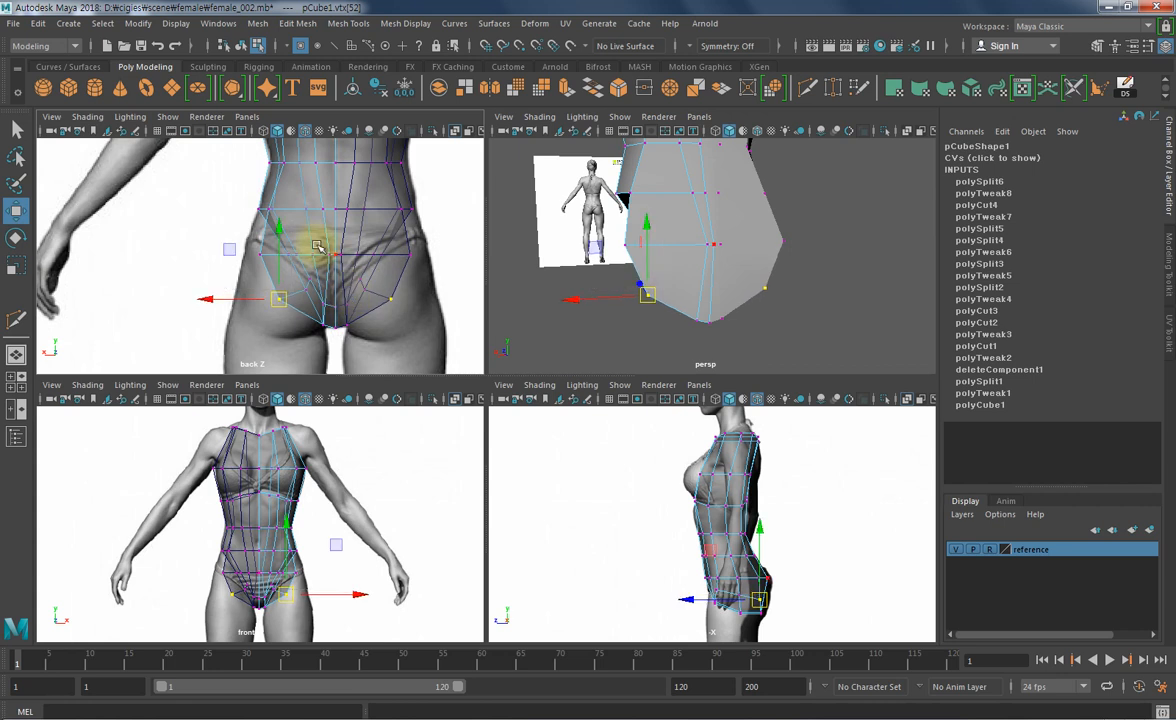
{"action": "left_click", "coordinate": [257, 256]}
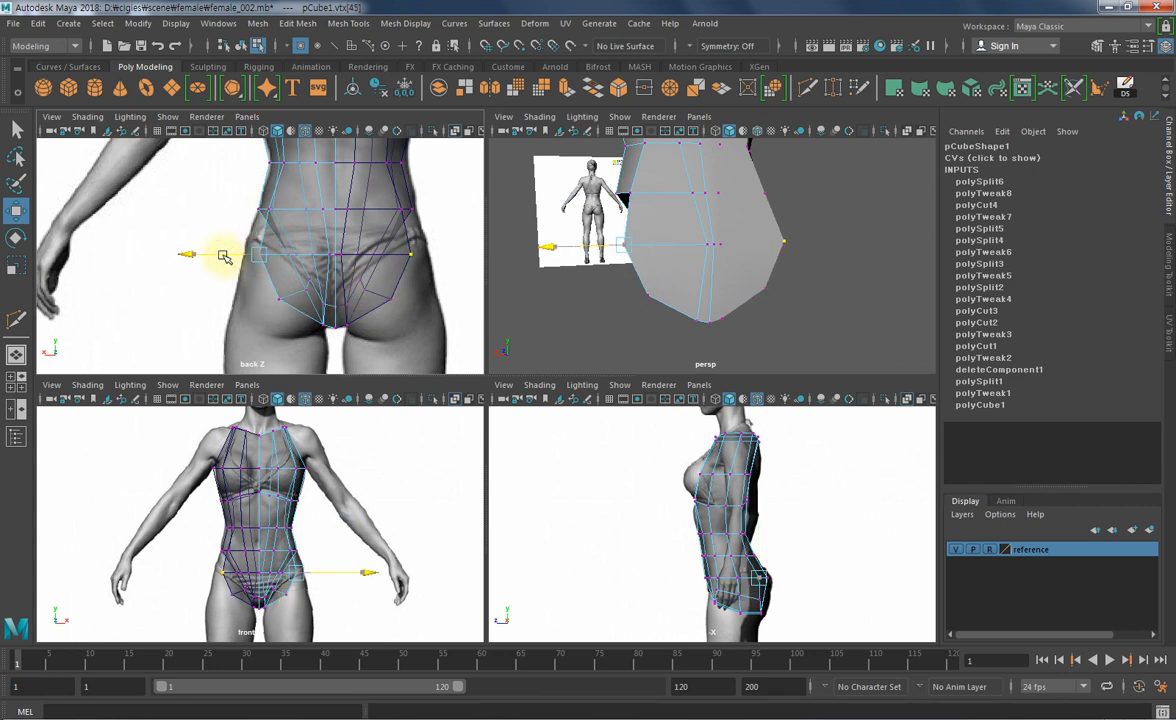
{"action": "left_click", "coordinate": [271, 297]}
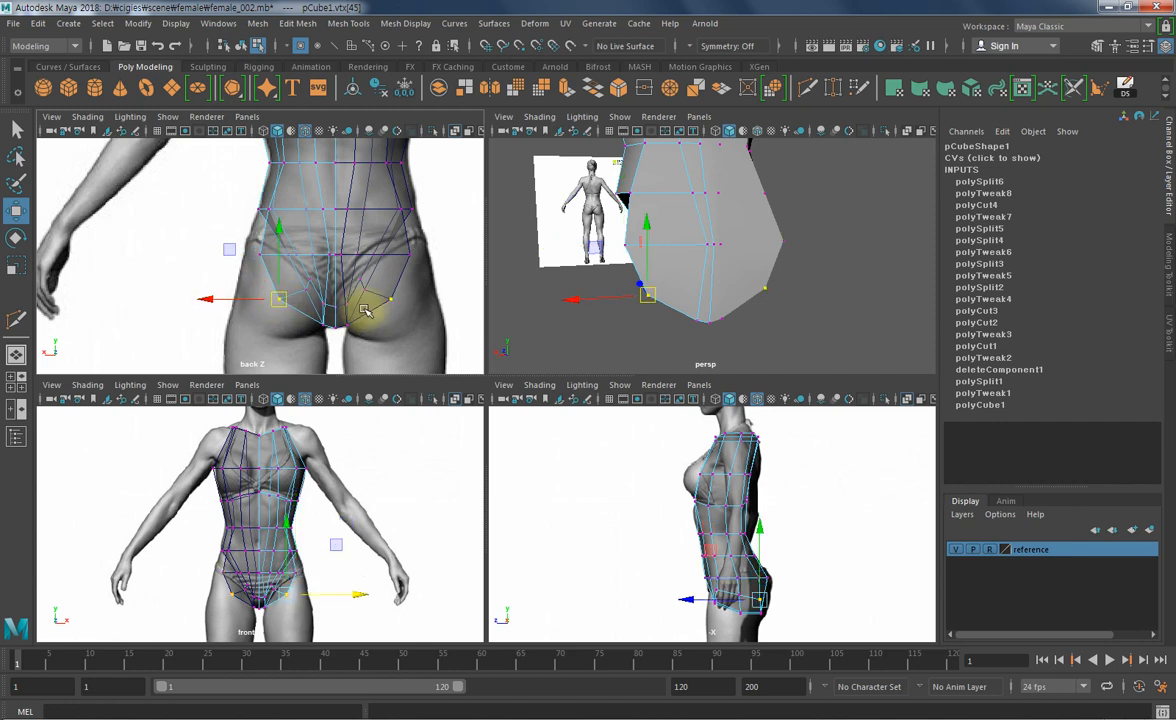
- Adjust the new row's front and middle vertices in the front view so they follow the bikini's leg line
{"action": "left_click", "coordinate": [787, 294]}
{"action": "left_click_drag", "start_coordinate": [787, 294], "coordinate": [743, 268], "text": "alt"}
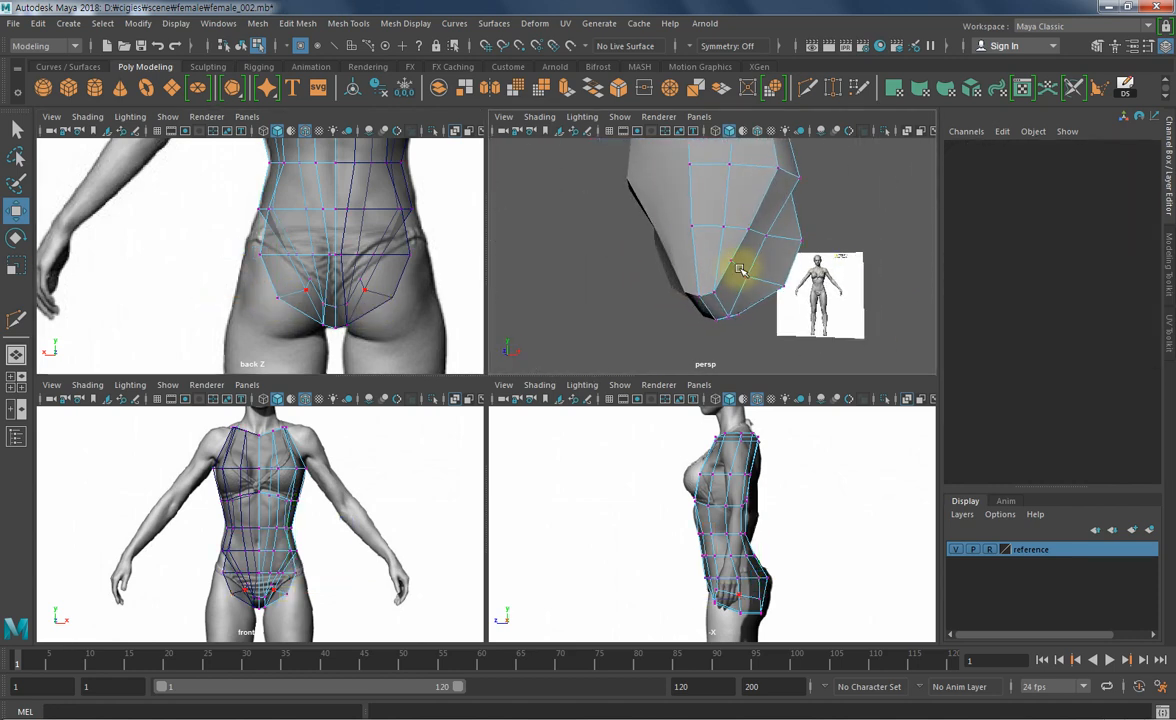
{"action": "left_click", "coordinate": [731, 261]}
{"action": "middle_click_drag", "start_coordinate": [344, 558], "coordinate": [362, 508], "text": "alt"}
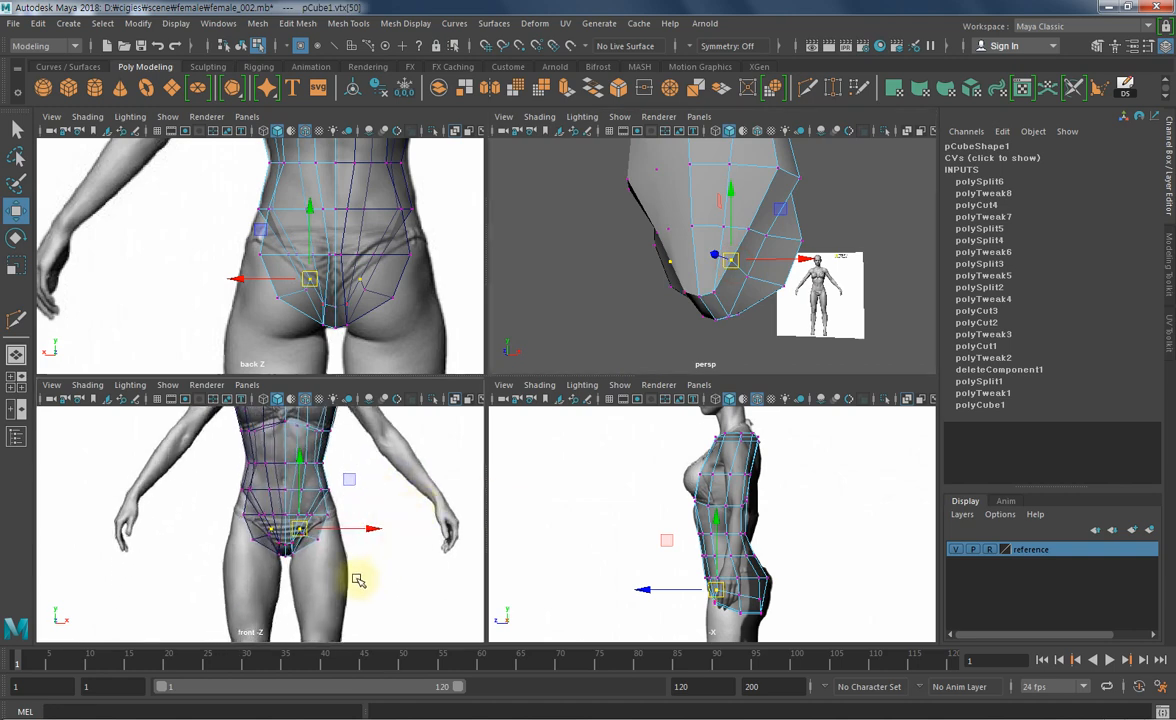
{"action": "key", "text": "space"}
{"action": "right_click_drag", "start_coordinate": [385, 470], "coordinate": [412, 465], "text": "alt"}
{"action": "middle_click_drag", "start_coordinate": [412, 465], "coordinate": [338, 480], "text": "alt"}
{"action": "right_click_drag", "start_coordinate": [343, 451], "coordinate": [450, 461], "text": "alt"}
{"action": "left_click", "coordinate": [554, 493], "text": "alt"}
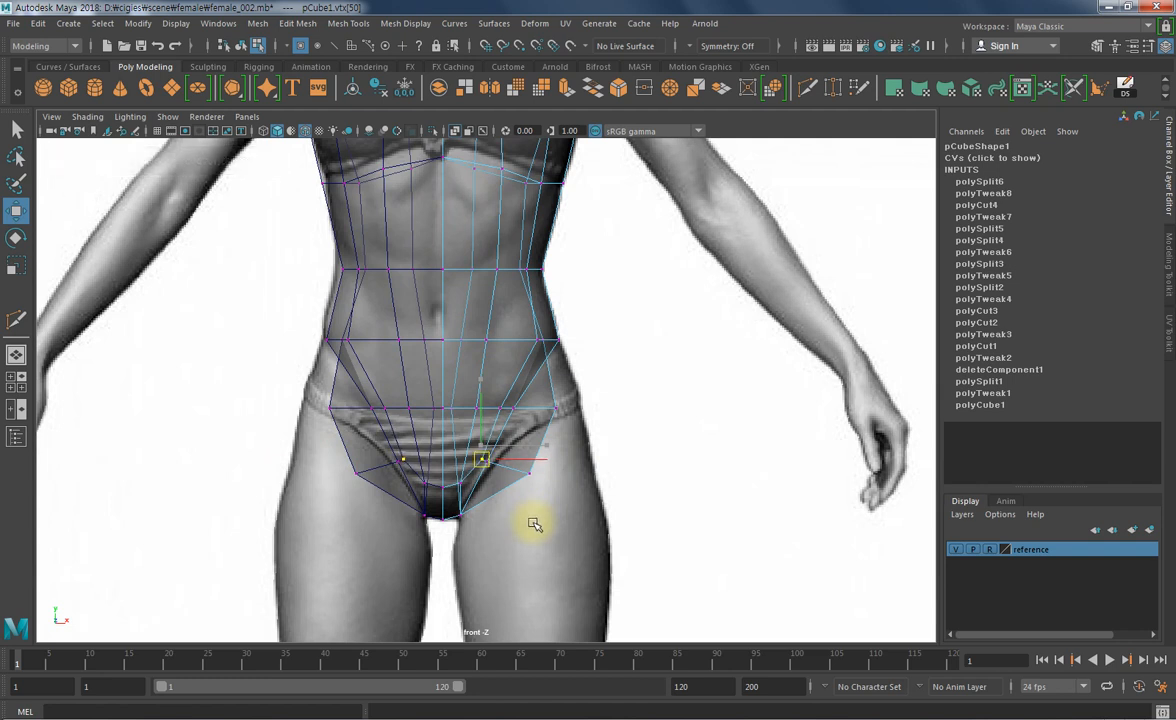
{"action": "left_click_drag", "start_coordinate": [501, 413], "coordinate": [572, 408]}
{"action": "left_click", "coordinate": [681, 466]}
{"action": "middle_click_drag", "start_coordinate": [507, 462], "coordinate": [525, 446], "text": "alt"}
{"action": "left_click", "coordinate": [508, 448]}
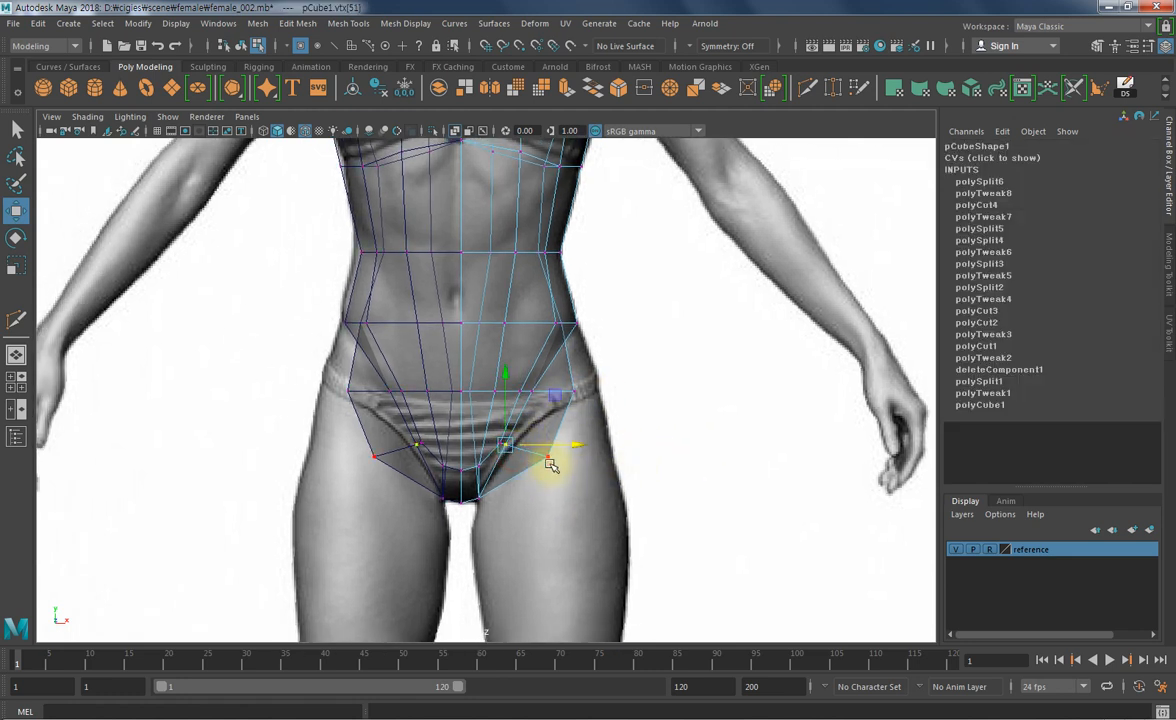
{"action": "left_click", "coordinate": [684, 482]}
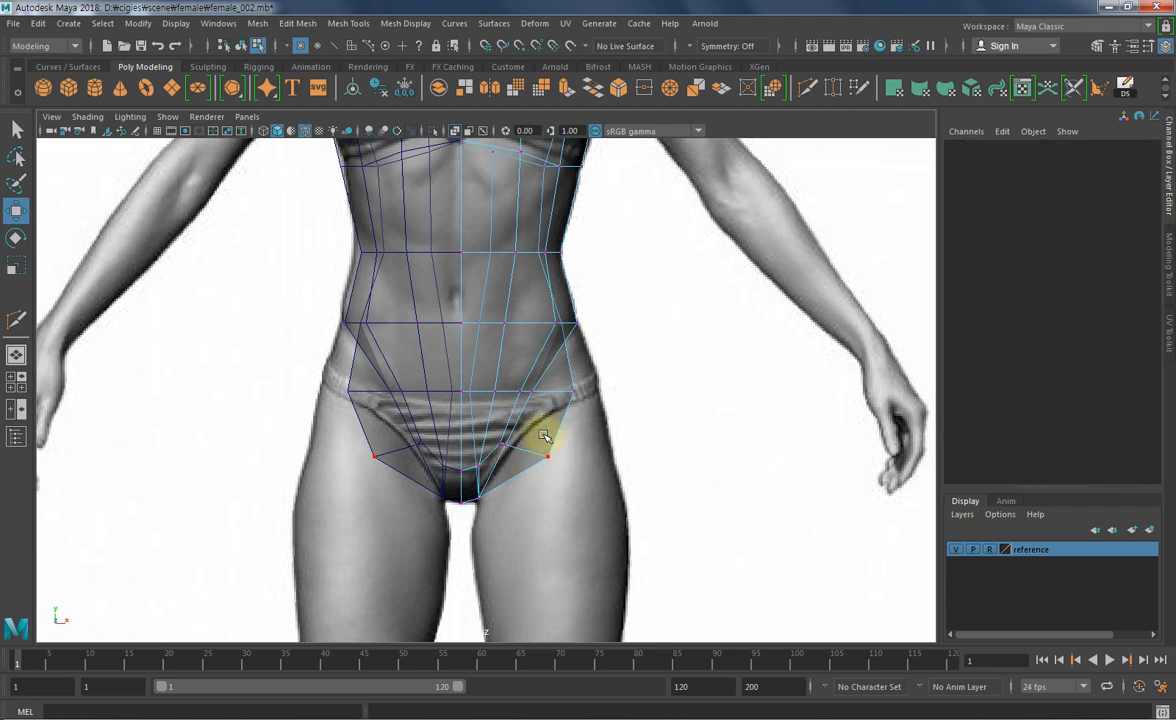
- Nudge the rear side vertex above the pelvis row sideways in the perspective view, checking the hip shape from several angles
{"action": "key", "text": "space"}
{"action": "key", "text": "space"}
{"action": "left_click_drag", "start_coordinate": [703, 331], "coordinate": [556, 315], "text": "alt"}
{"action": "left_click", "coordinate": [368, 305]}
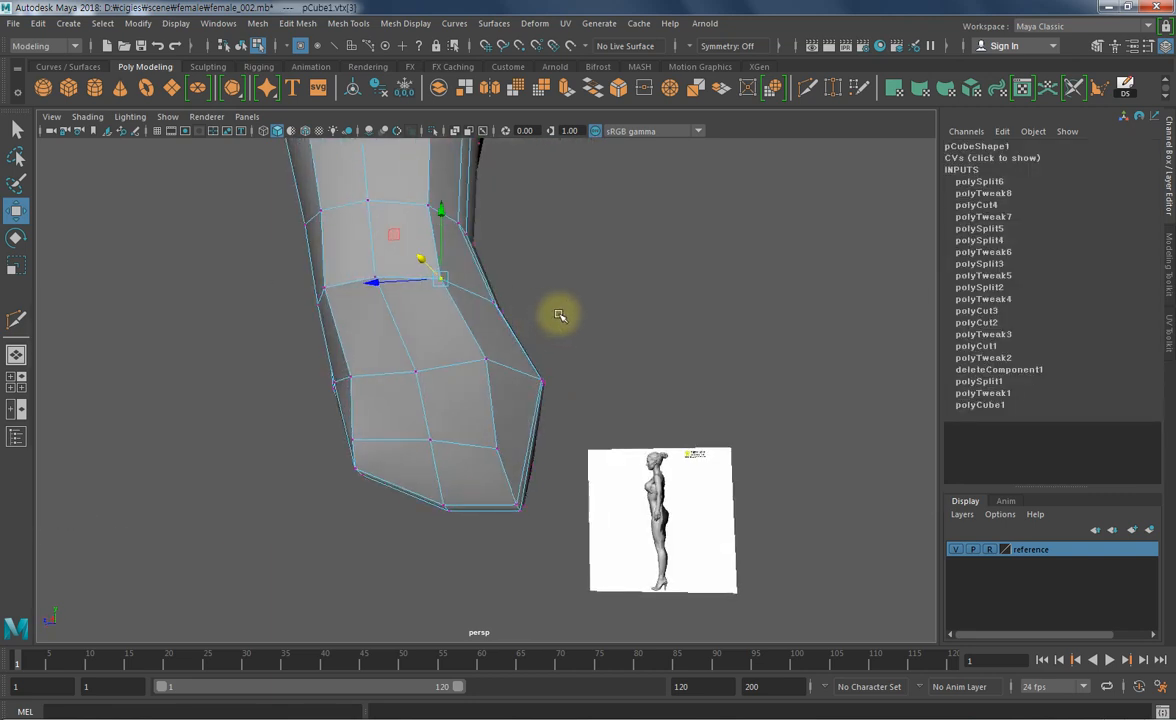
{"action": "left_click_drag", "start_coordinate": [436, 331], "coordinate": [625, 441], "text": "alt"}
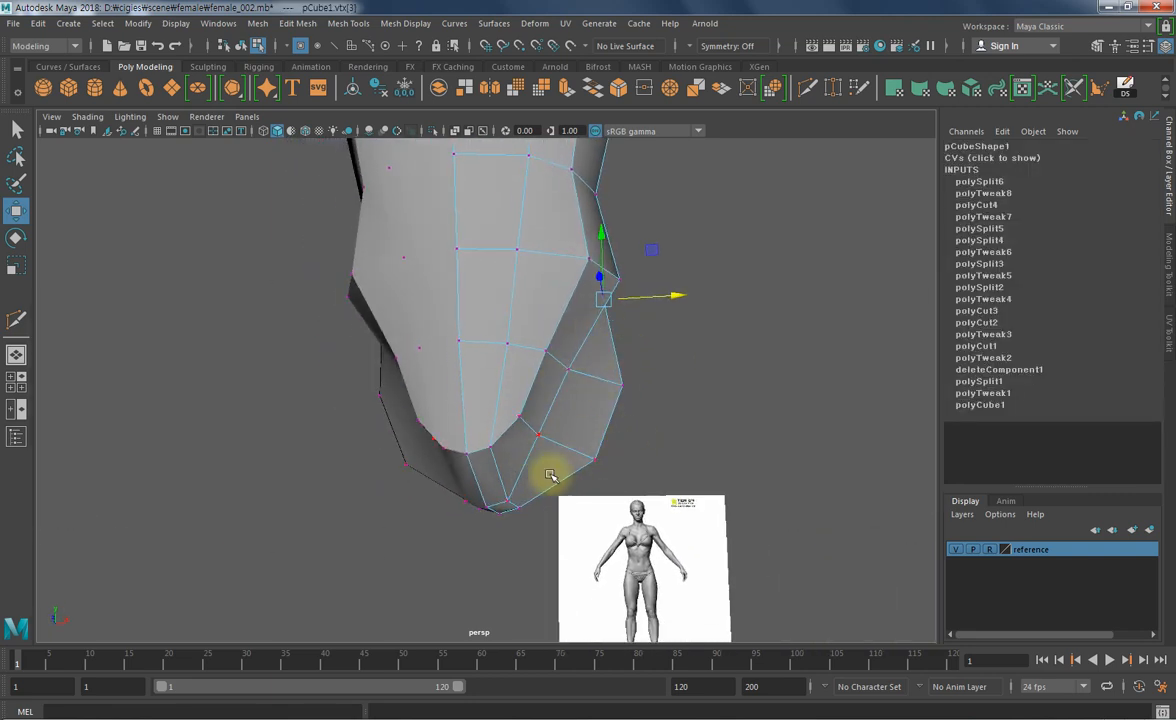
{"action": "left_click_drag", "start_coordinate": [640, 369], "coordinate": [577, 433], "text": "alt"}
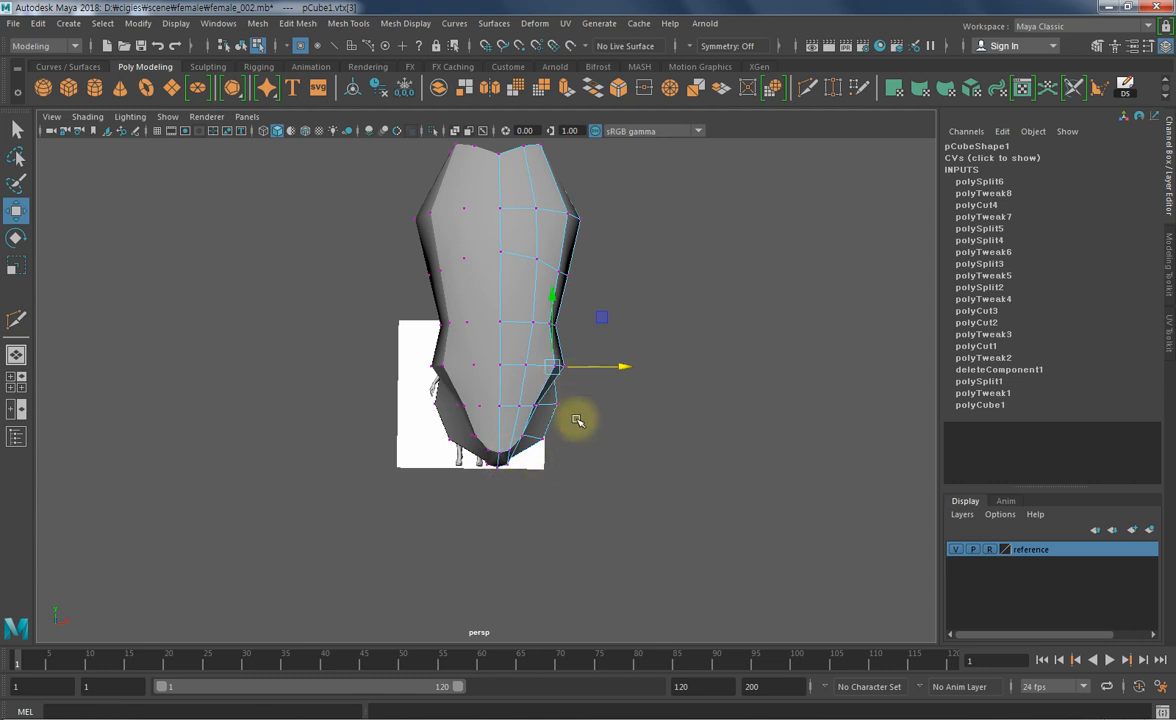
{"action": "left_click_drag", "start_coordinate": [572, 467], "coordinate": [513, 412], "text": "alt"}
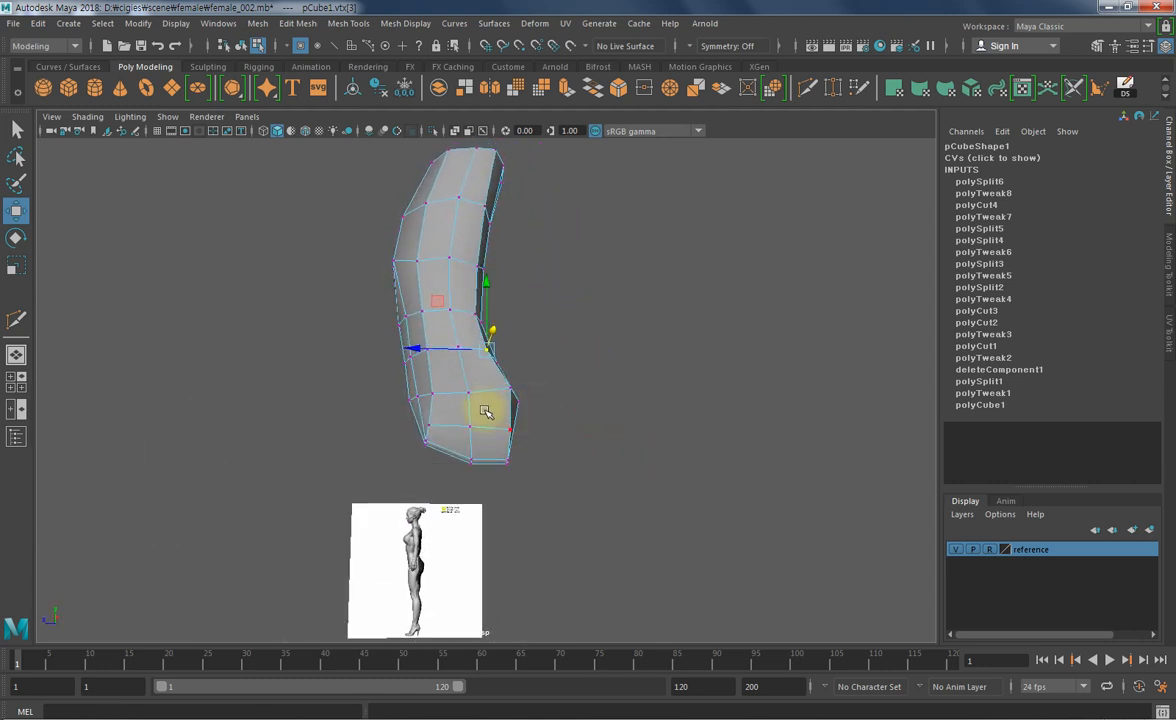
- Extrude the six side faces of the pelvis around the leg opening and move them straight down
{"action": "key", "text": "F11"}
{"action": "left_click", "coordinate": [453, 383]}
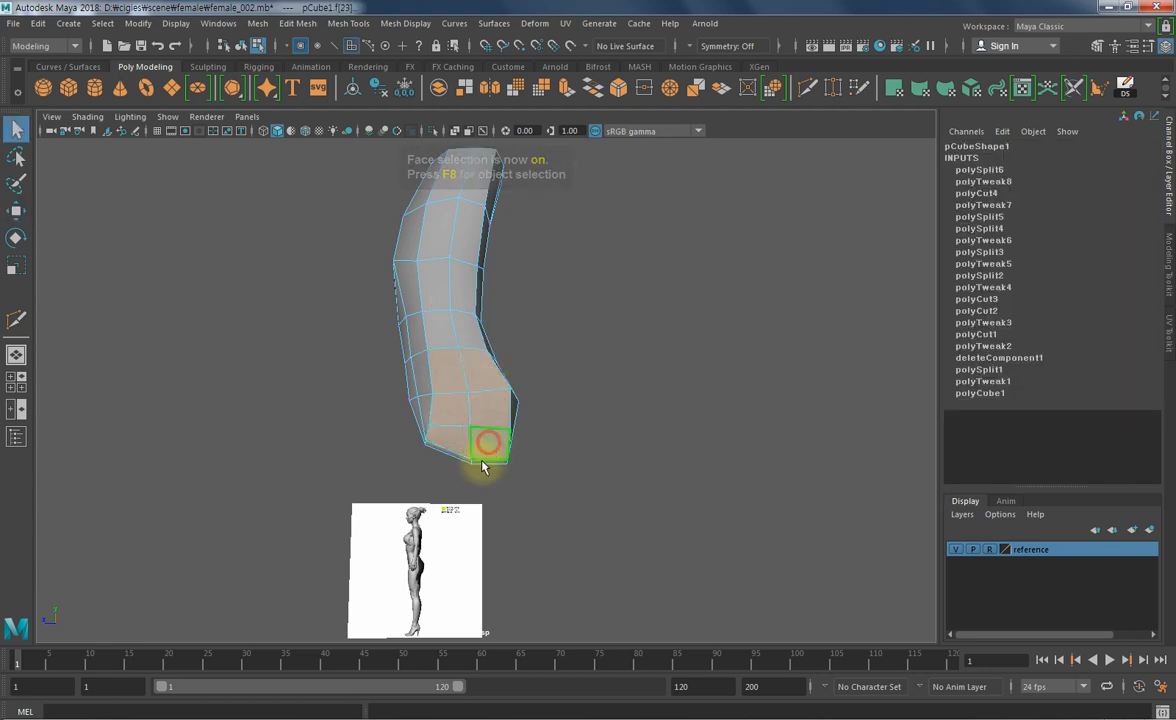
{"action": "left_click_drag", "start_coordinate": [465, 440], "coordinate": [548, 480], "text": "alt"}
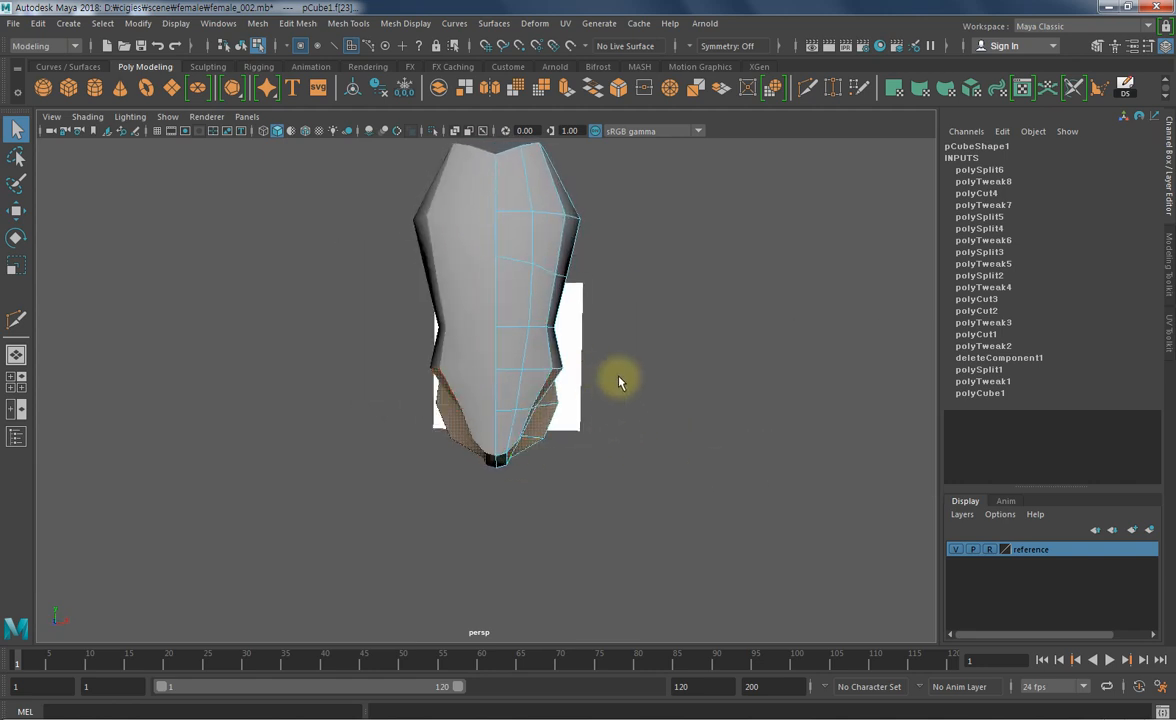
{"action": "left_click", "coordinate": [538, 88]}
{"action": "left_click_drag", "start_coordinate": [605, 499], "coordinate": [610, 480], "text": "alt"}
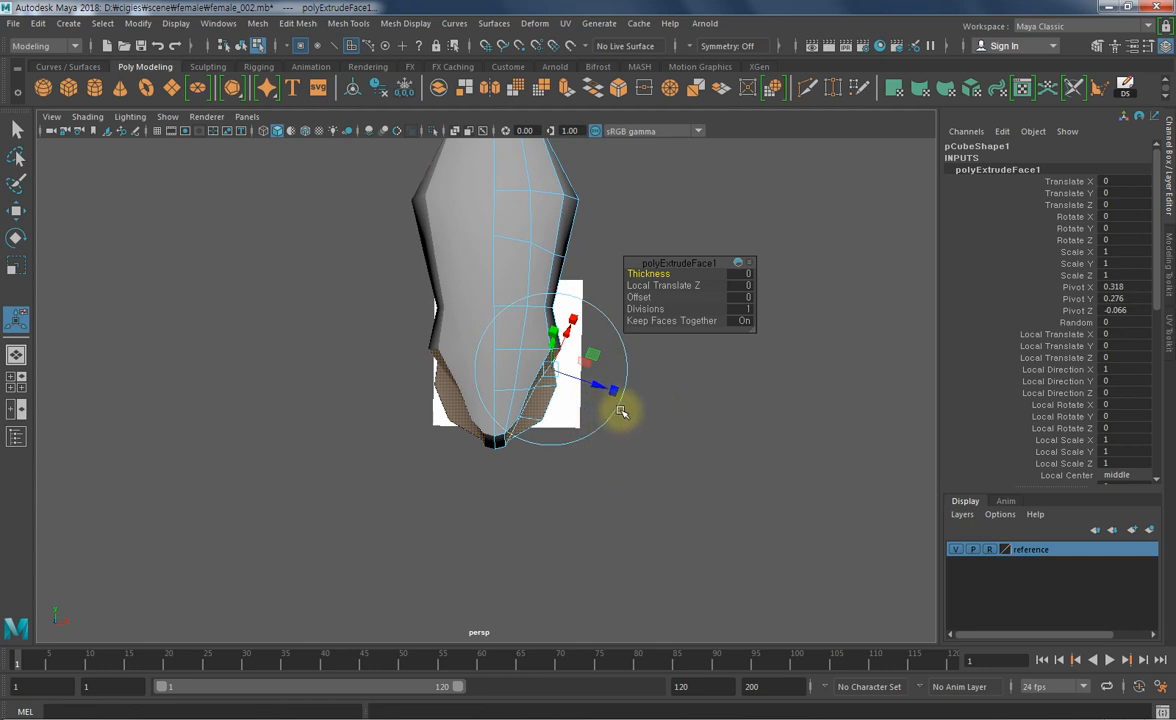
{"action": "key", "text": "w"}
{"action": "left_click_drag", "start_coordinate": [534, 326], "coordinate": [528, 369]}
- Scale the extruded leg faces flat along the vertical axis in the front view
{"action": "key", "text": "space"}
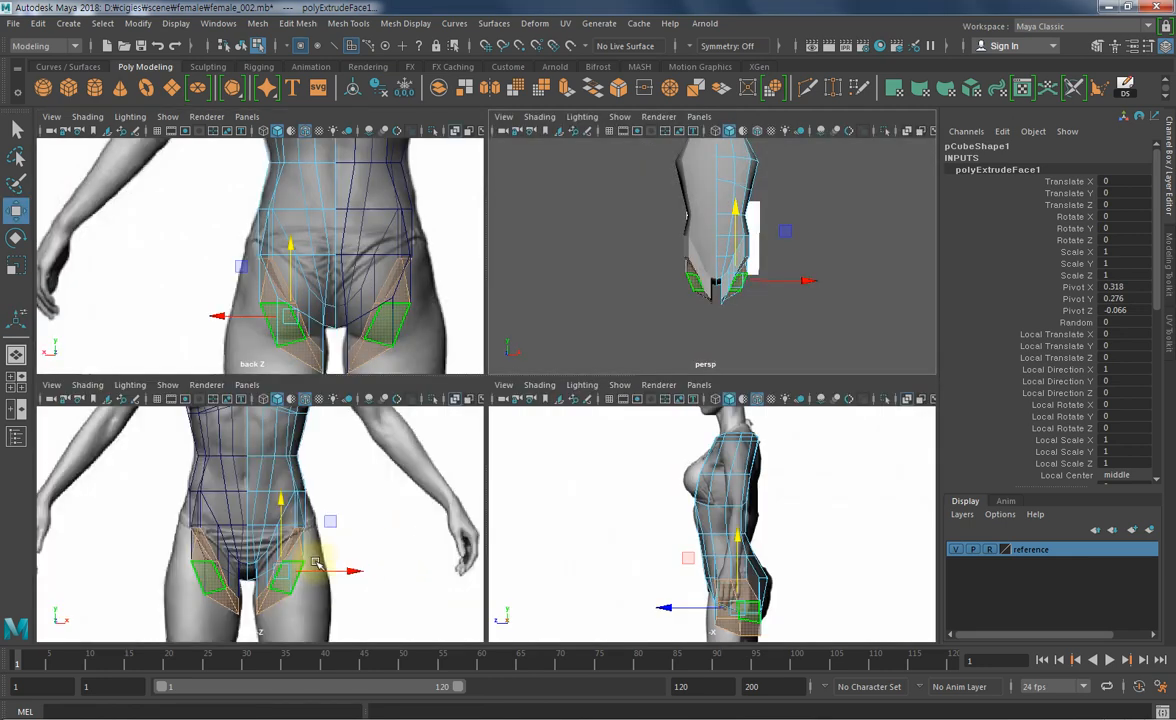
{"action": "key", "text": "space"}
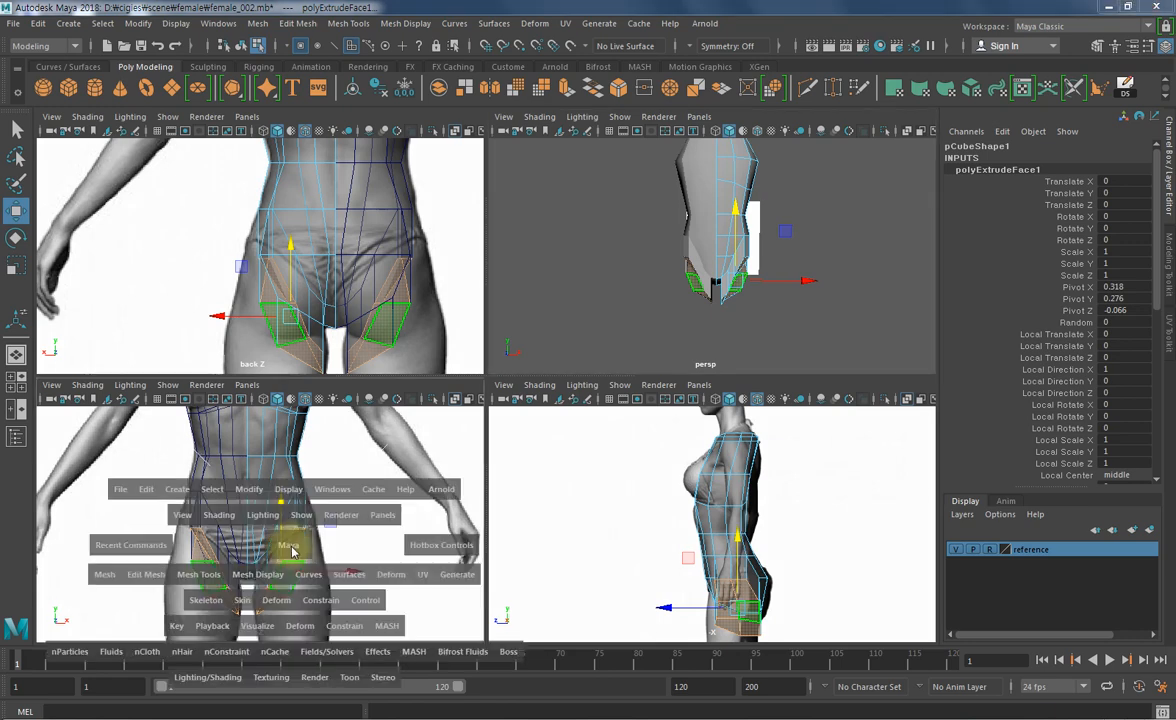
{"action": "scroll", "coordinate": [363, 427], "scroll_direction": "up", "scroll_amount": 1}
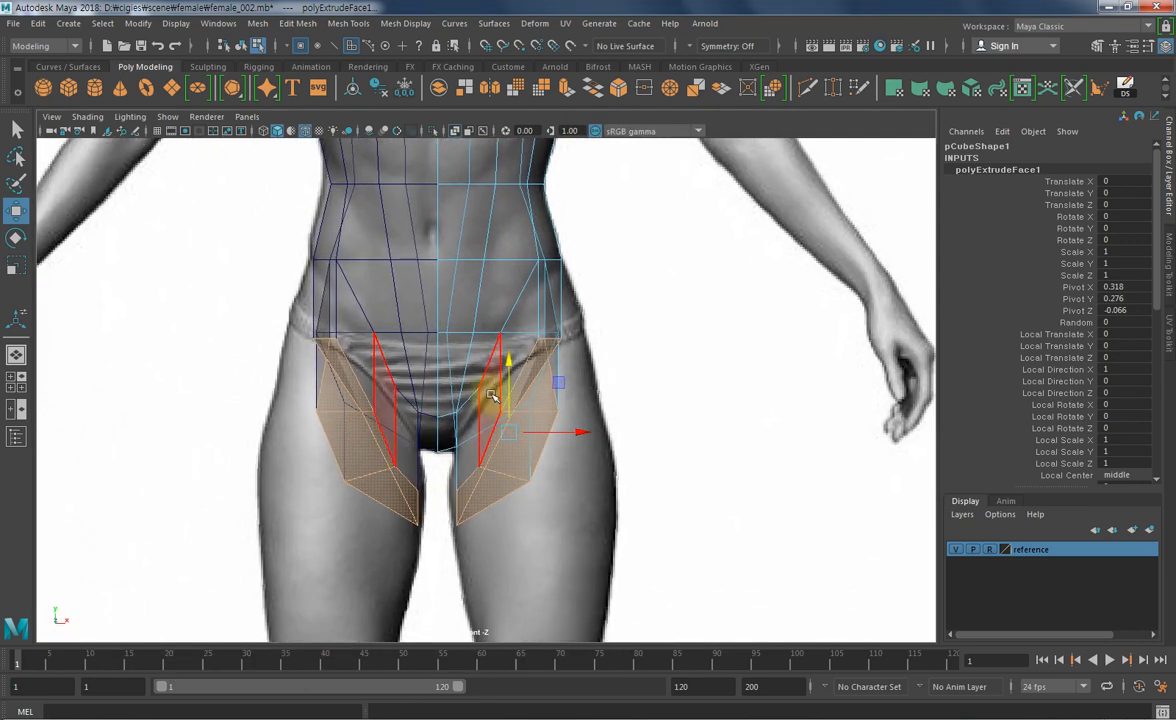
{"action": "key", "text": "r"}
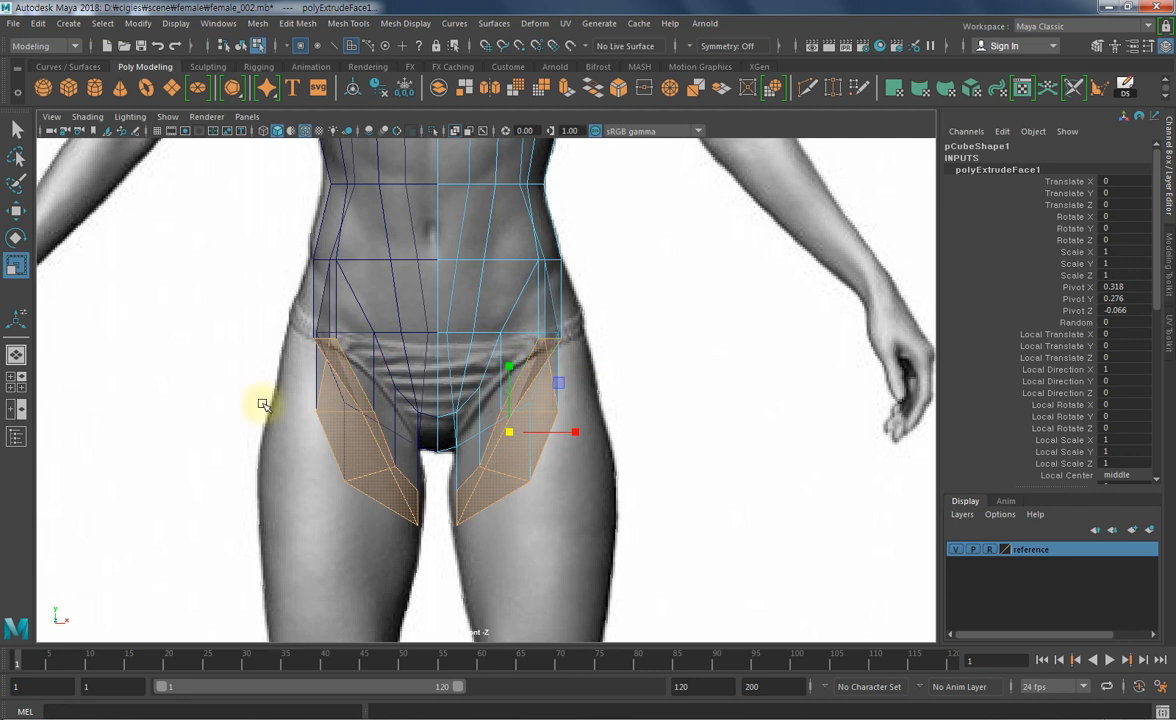
{"action": "left_click_drag", "start_coordinate": [509, 369], "coordinate": [507, 433]}
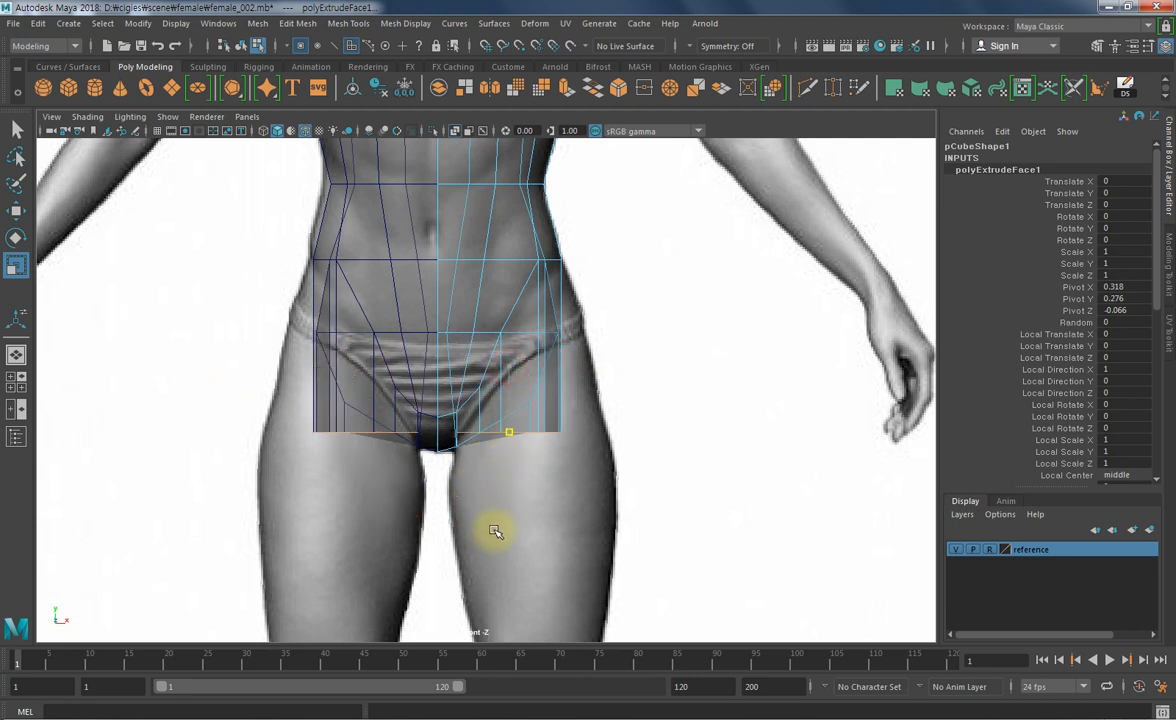
- Move the flattened leg faces straight down to just below the crotch in the front view
{"action": "key", "text": "ctrl+z"}
{"action": "key", "text": "shift+z"}
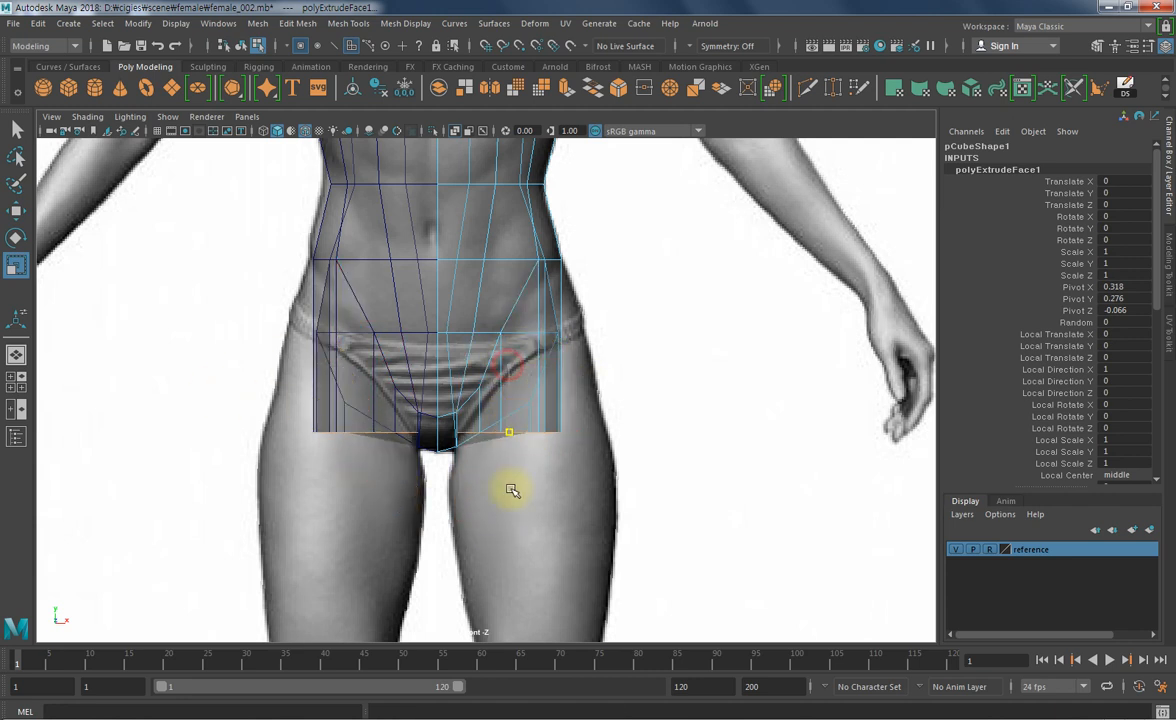
{"action": "key", "text": "w"}
{"action": "left_click_drag", "start_coordinate": [507, 367], "coordinate": [507, 407]}
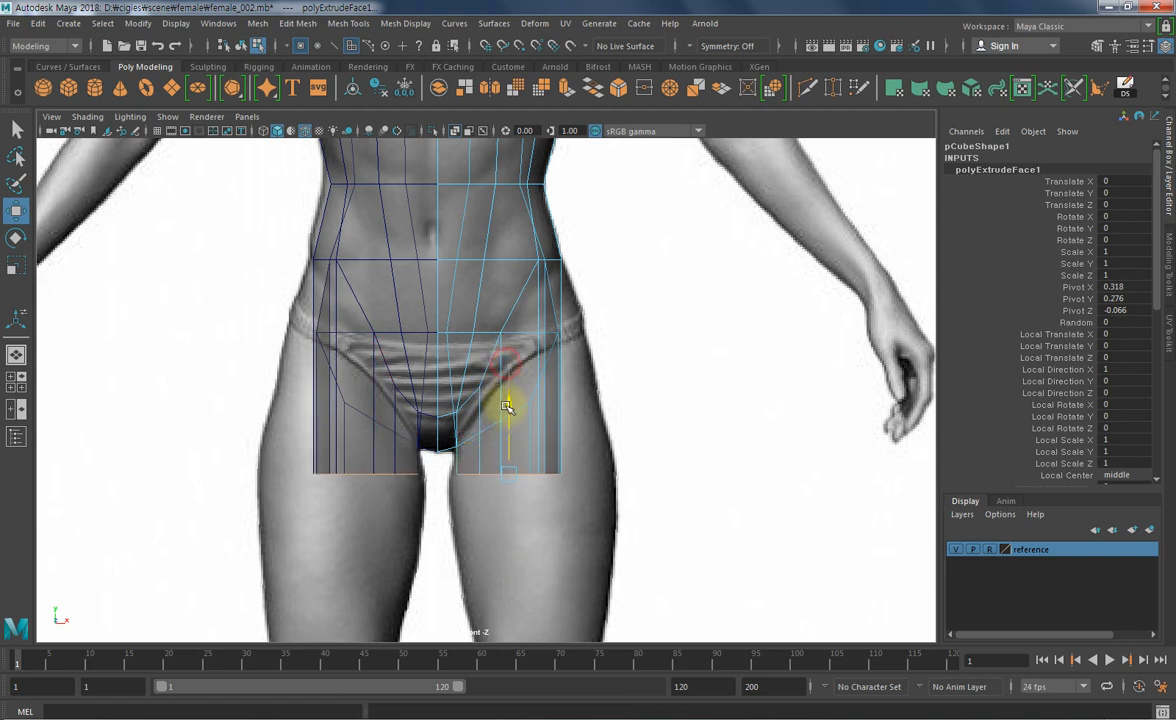
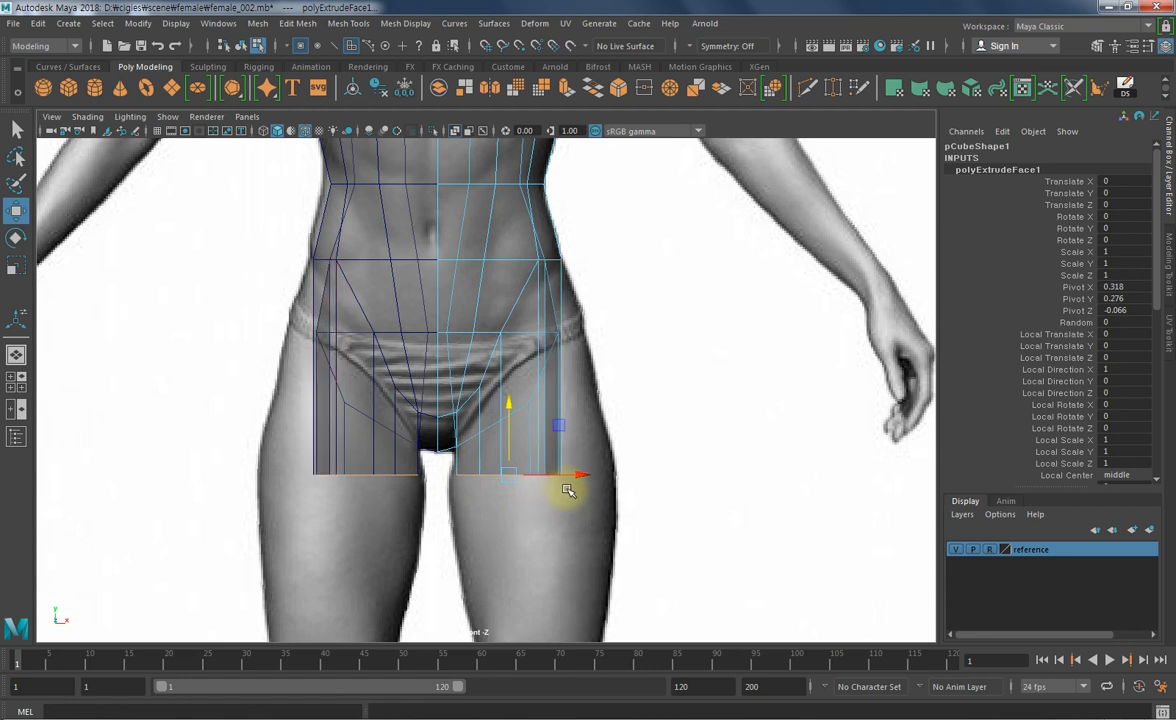
- Select the bottom row of leg vertices and apply a Lattice deformer to them
{"action": "key", "text": "F9"}
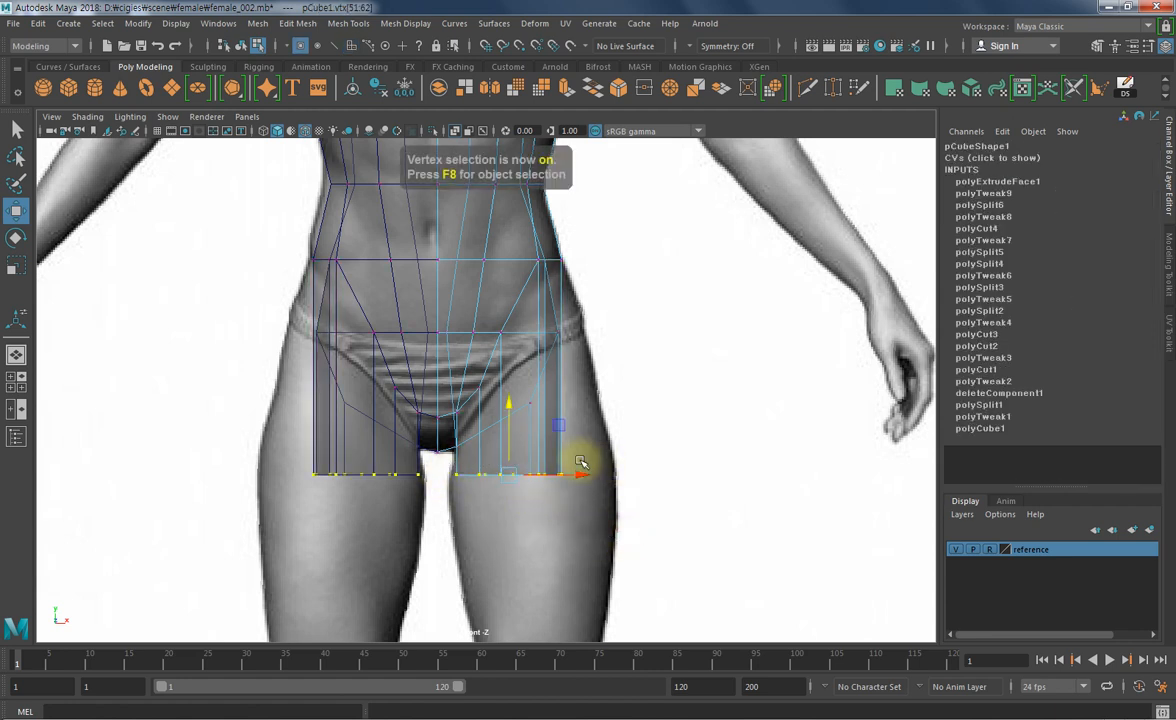
{"action": "left_click", "coordinate": [703, 488]}
{"action": "key", "text": "space"}
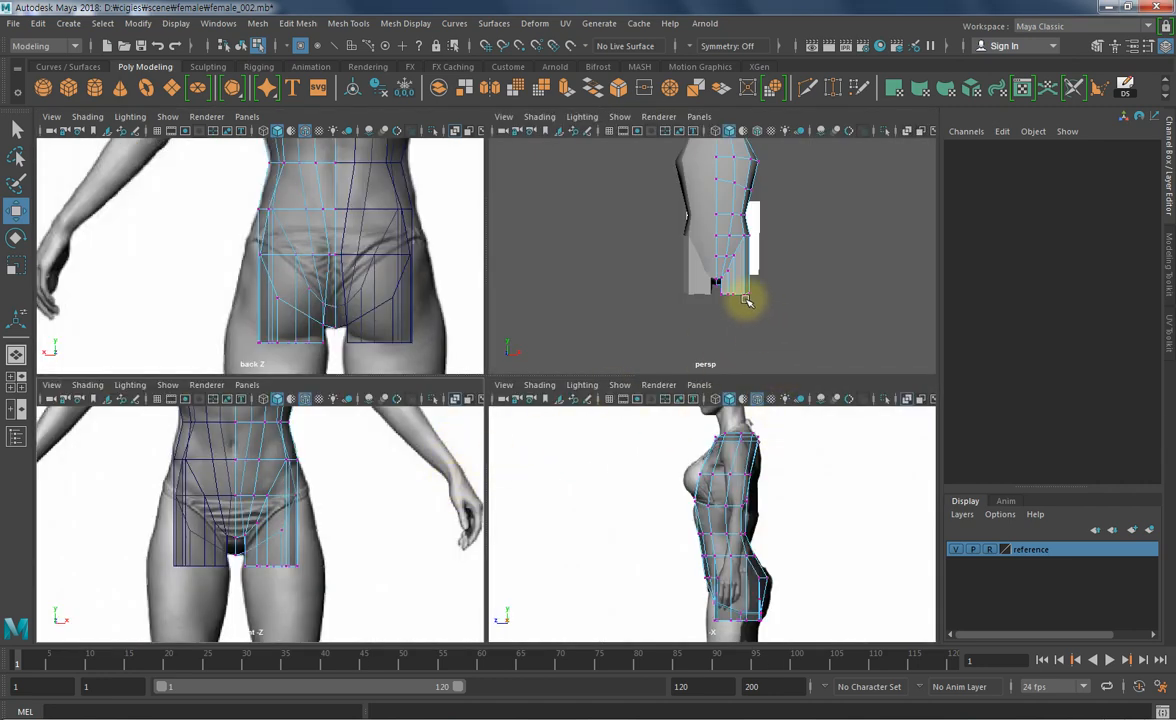
{"action": "key", "text": "space"}
{"action": "key", "text": "space"}
{"action": "left_click_drag", "start_coordinate": [312, 557], "coordinate": [237, 584]}
{"action": "key", "text": "space"}
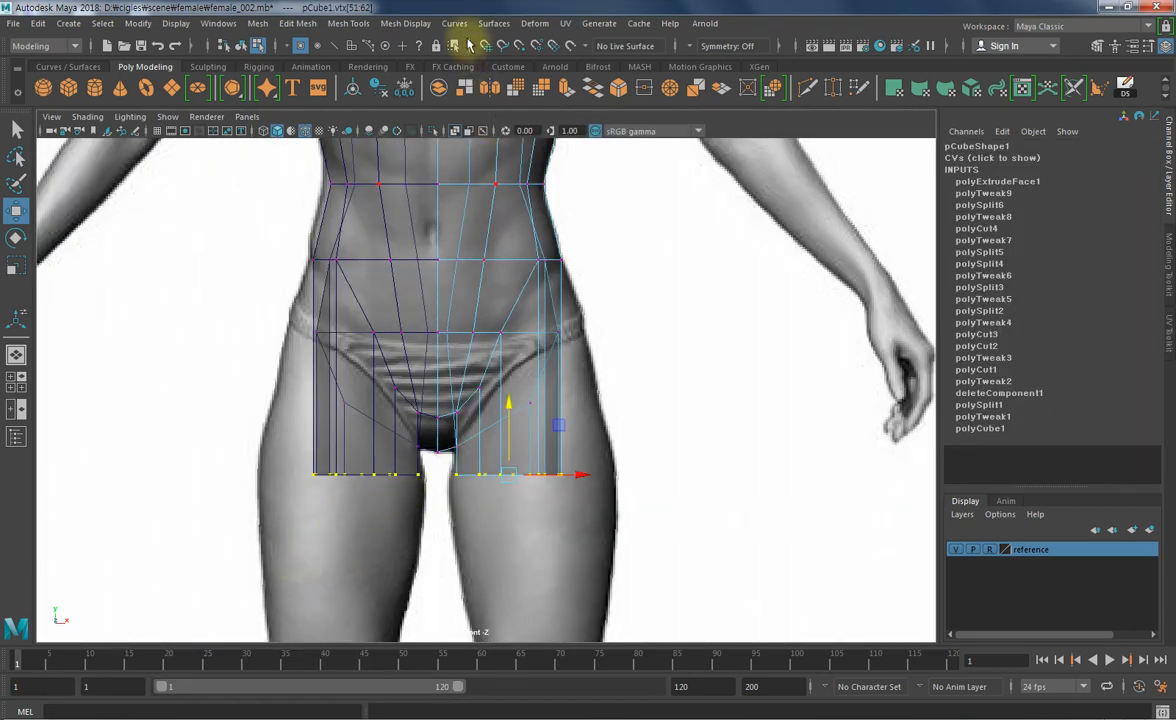
{"action": "left_click", "coordinate": [535, 23]}
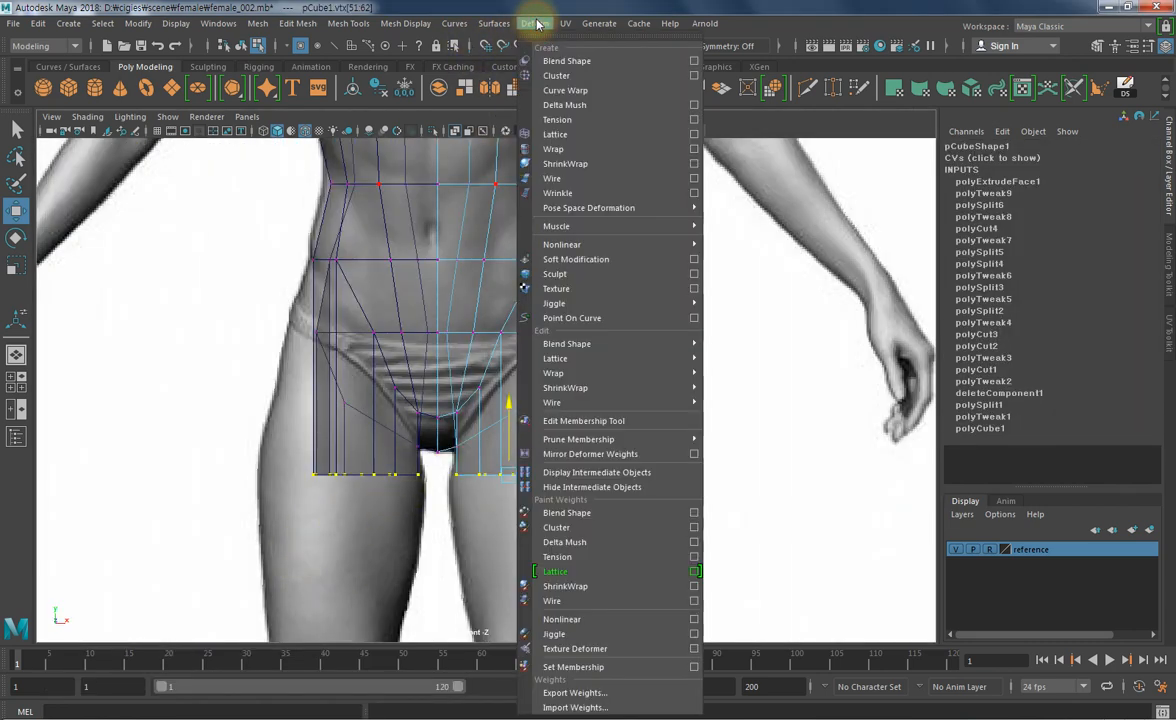
{"action": "left_click", "coordinate": [598, 134]}
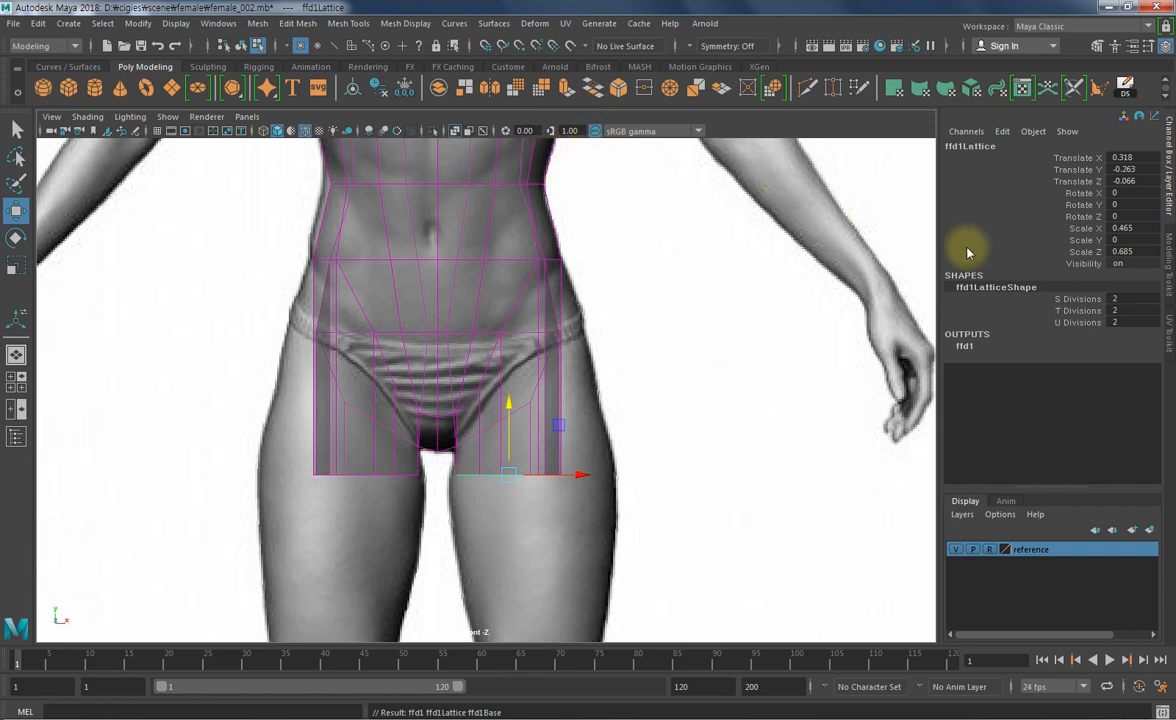
- Move the lattice's outer points up and out to the hip outline and its inner points onto the inner thigh outline
{"action": "mouse_move", "coordinate": [621, 401]}
{"action": "middle_mouse_down", "text": "alt"}
{"action": "mouse_move", "coordinate": [627, 386]}
{"action": "mouse_move", "coordinate": [614, 384]}
{"action": "middle_mouse_up", "text": "alt"}
{"action": "right_click_drag", "start_coordinate": [709, 354], "coordinate": [690, 330]}
{"action": "left_click_drag", "start_coordinate": [565, 445], "coordinate": [543, 482]}
{"action": "middle_click_drag", "start_coordinate": [619, 528], "coordinate": [661, 472]}
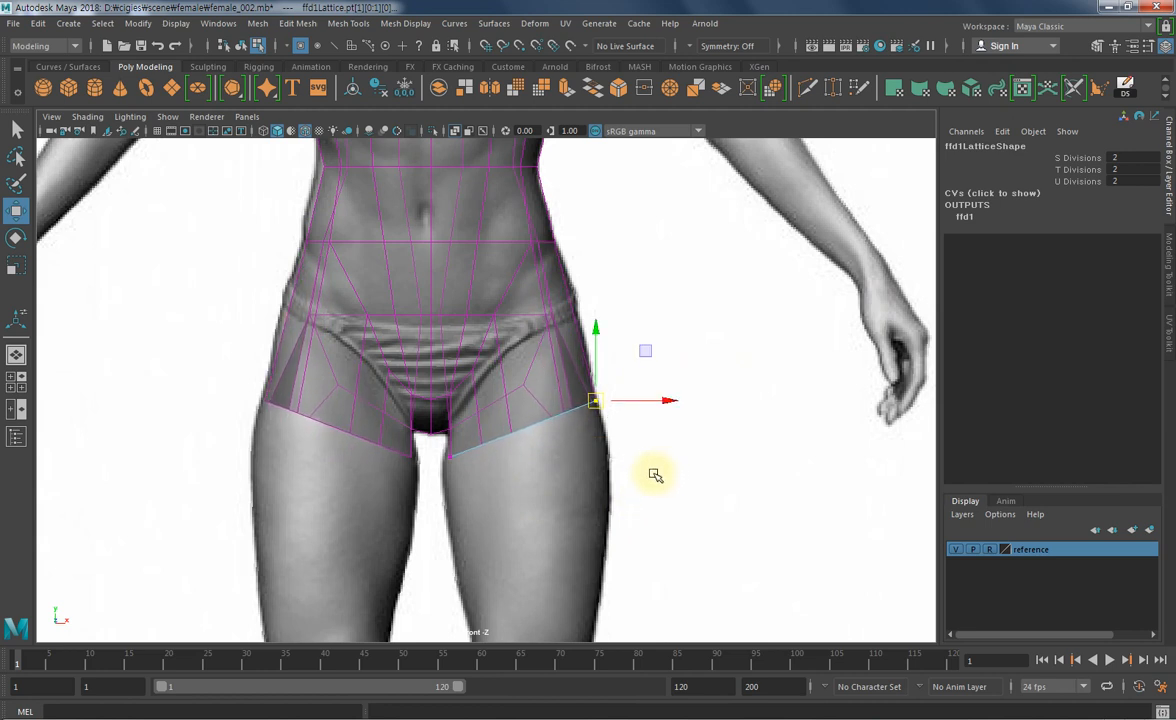
{"action": "left_click_drag", "start_coordinate": [452, 480], "coordinate": [452, 478]}
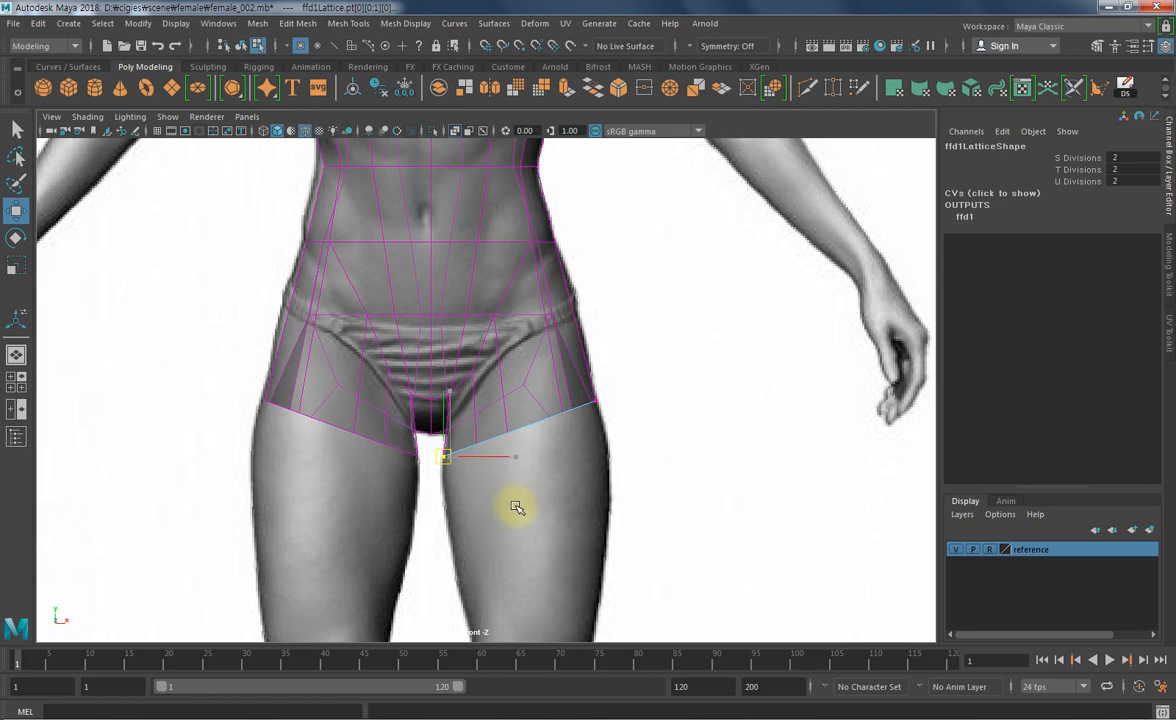
{"action": "left_click_drag", "start_coordinate": [625, 380], "coordinate": [571, 424]}
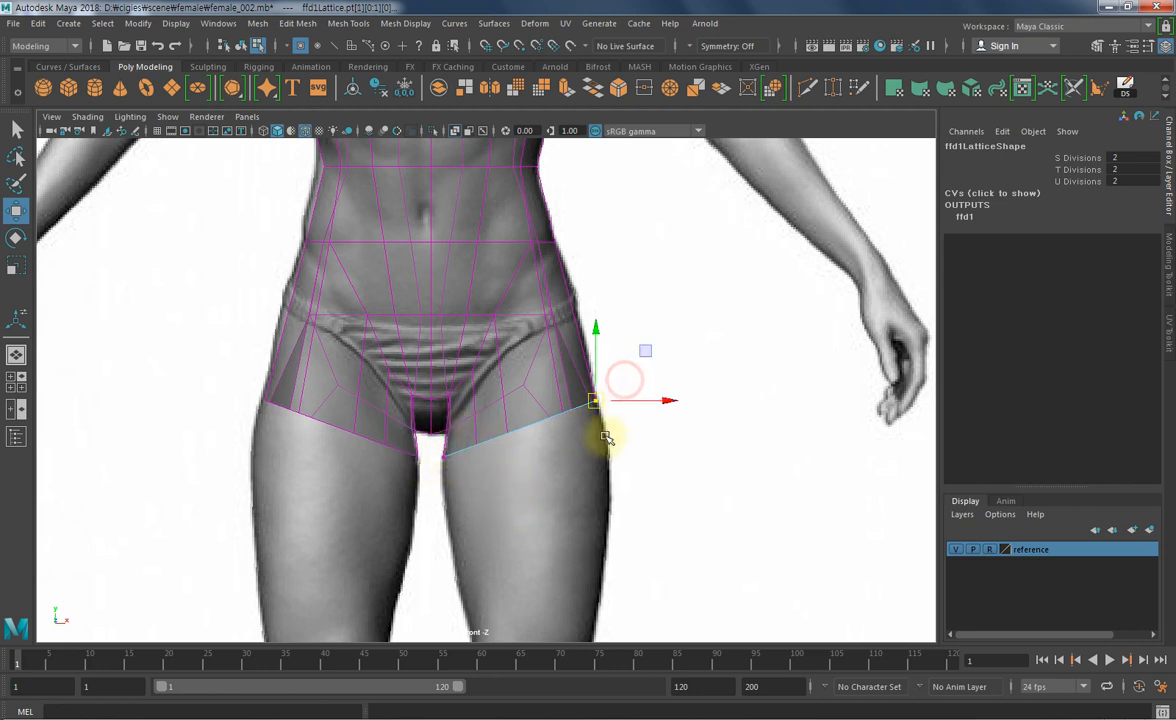
{"action": "left_click_drag", "start_coordinate": [445, 459], "coordinate": [441, 453]}
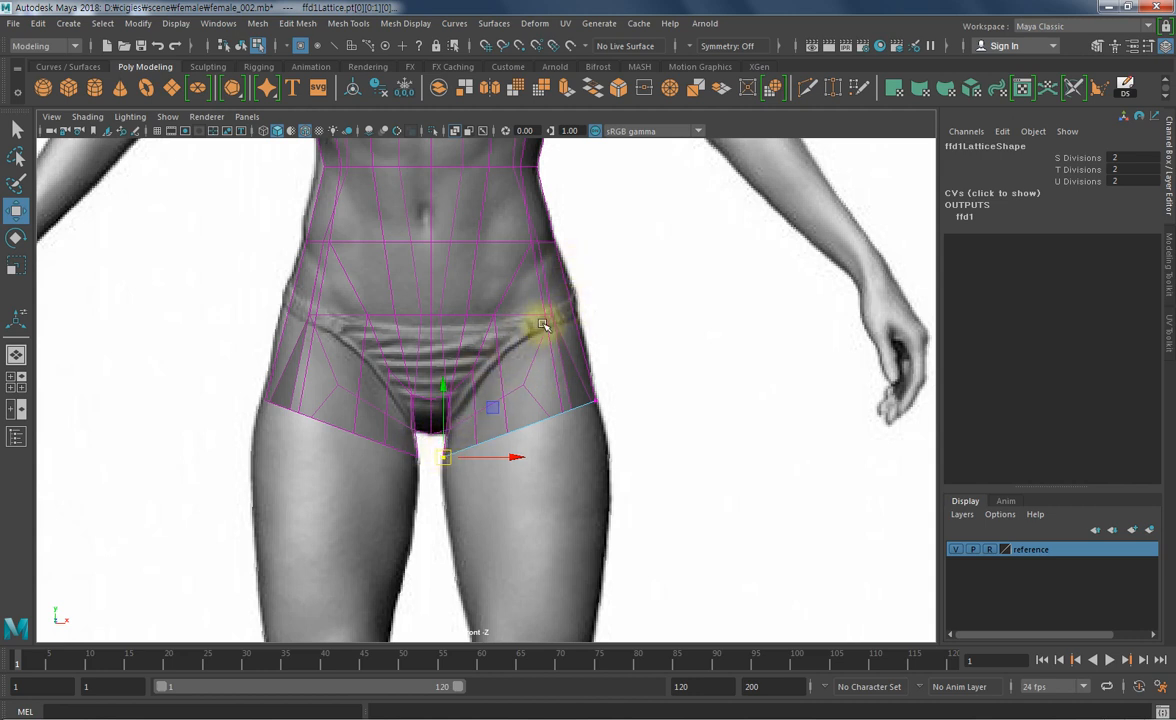
{"action": "middle_click_drag", "start_coordinate": [500, 506], "coordinate": [499, 511]}
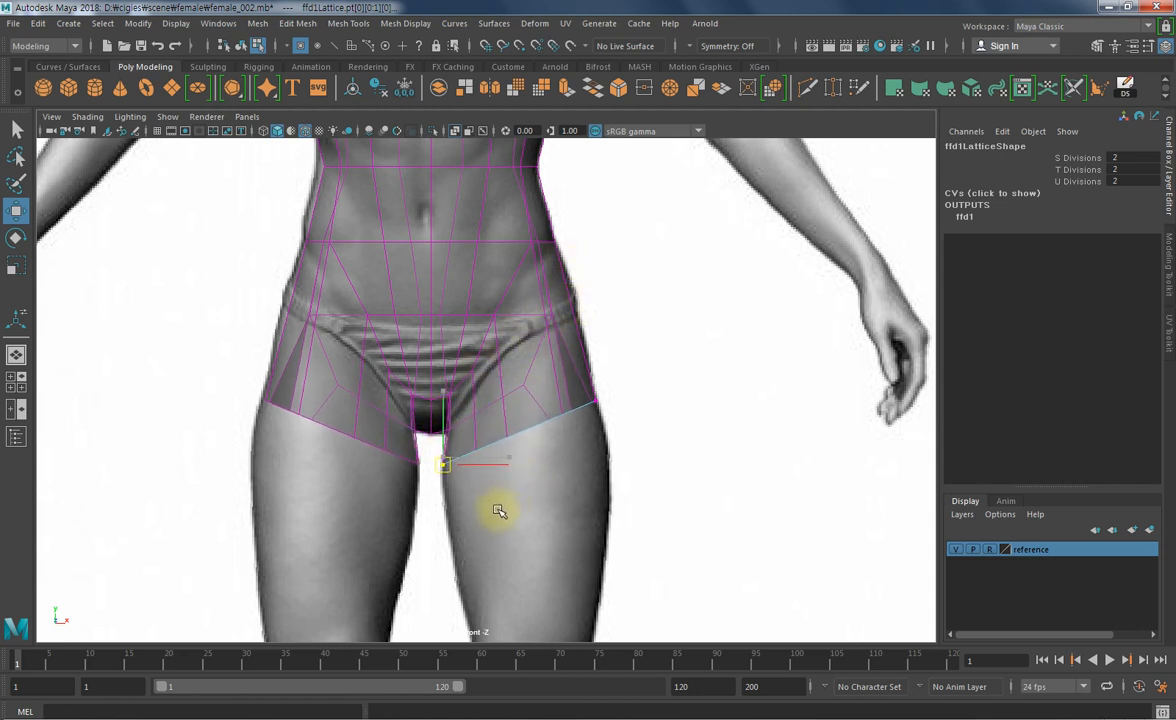
- Lower the lattice's outer points along the outer thigh outline and fine-tune the inner points beside the inner thigh
{"action": "left_click_drag", "start_coordinate": [601, 381], "coordinate": [570, 434]}
{"action": "middle_click_drag", "start_coordinate": [621, 473], "coordinate": [631, 514]}
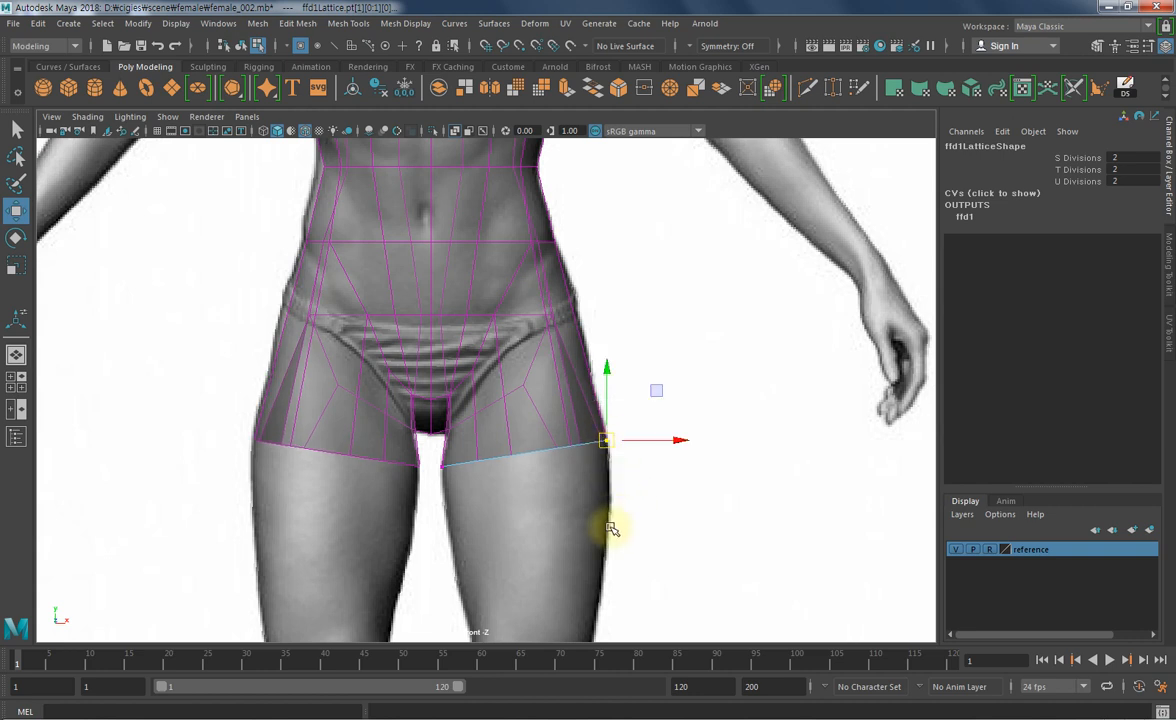
{"action": "mouse_move", "coordinate": [628, 506]}
{"action": "middle_mouse_down"}
{"action": "mouse_move", "coordinate": [604, 507]}
{"action": "mouse_move", "coordinate": [625, 509]}
{"action": "middle_mouse_up"}
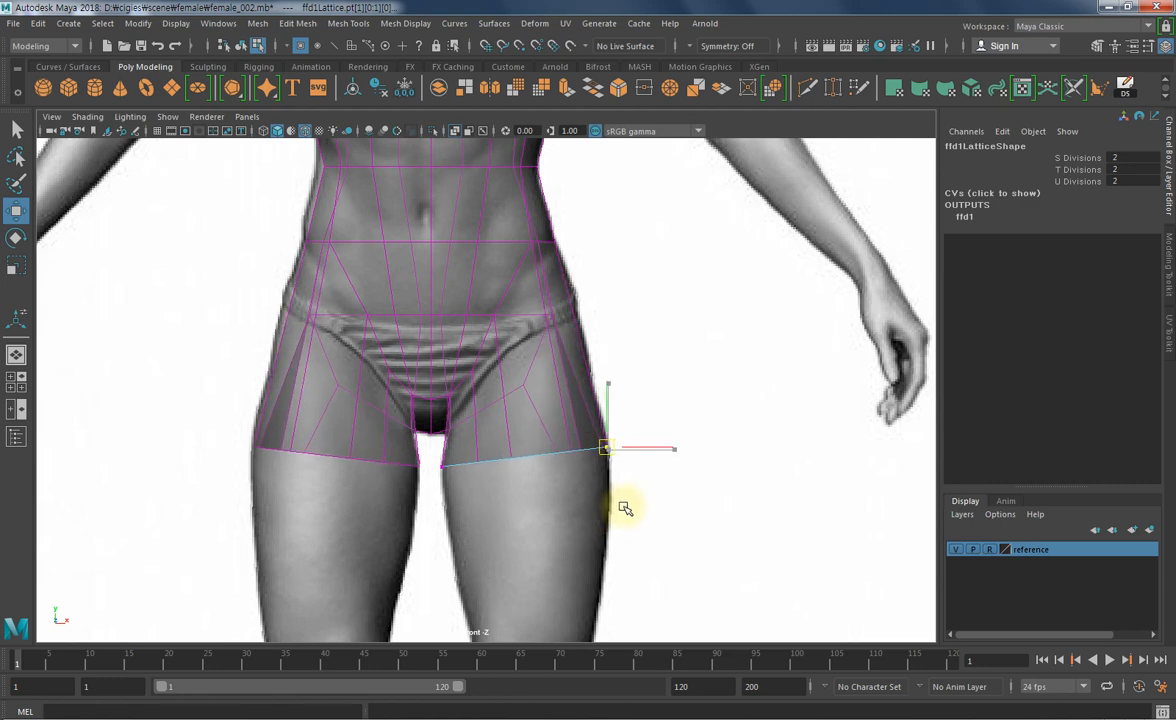
{"action": "left_click_drag", "start_coordinate": [475, 500], "coordinate": [410, 446]}
{"action": "middle_click_drag", "start_coordinate": [471, 527], "coordinate": [475, 528]}
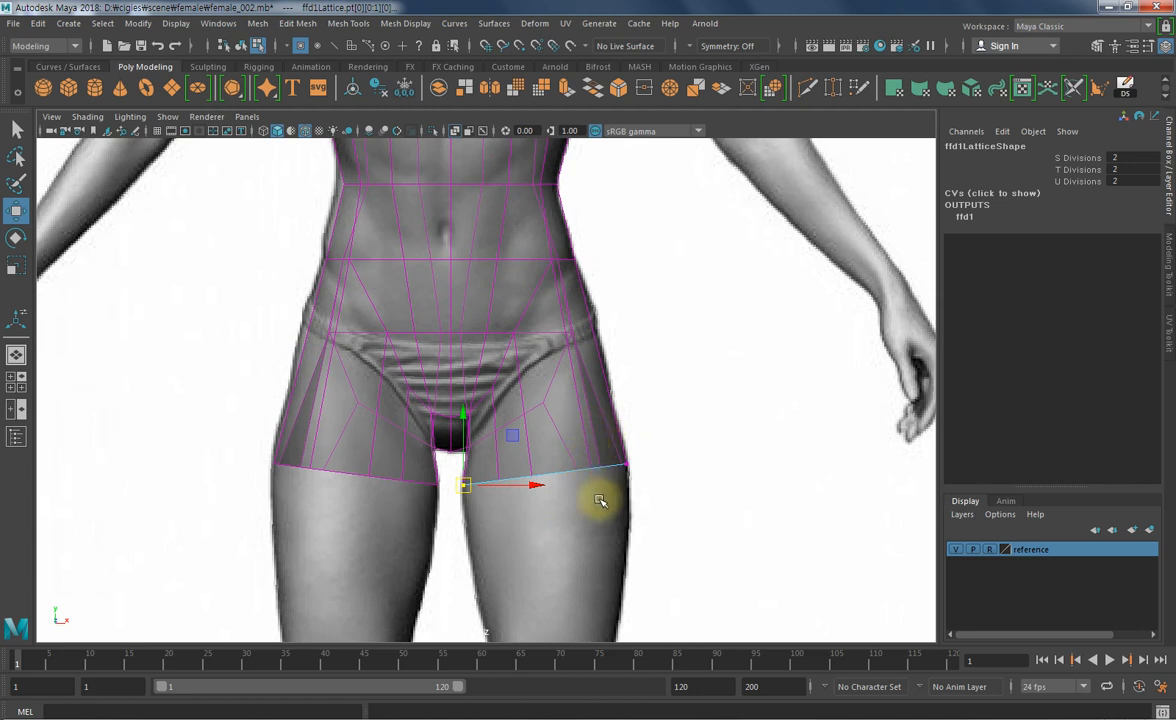
{"action": "middle_click_drag", "start_coordinate": [555, 494], "coordinate": [575, 483], "text": "alt"}
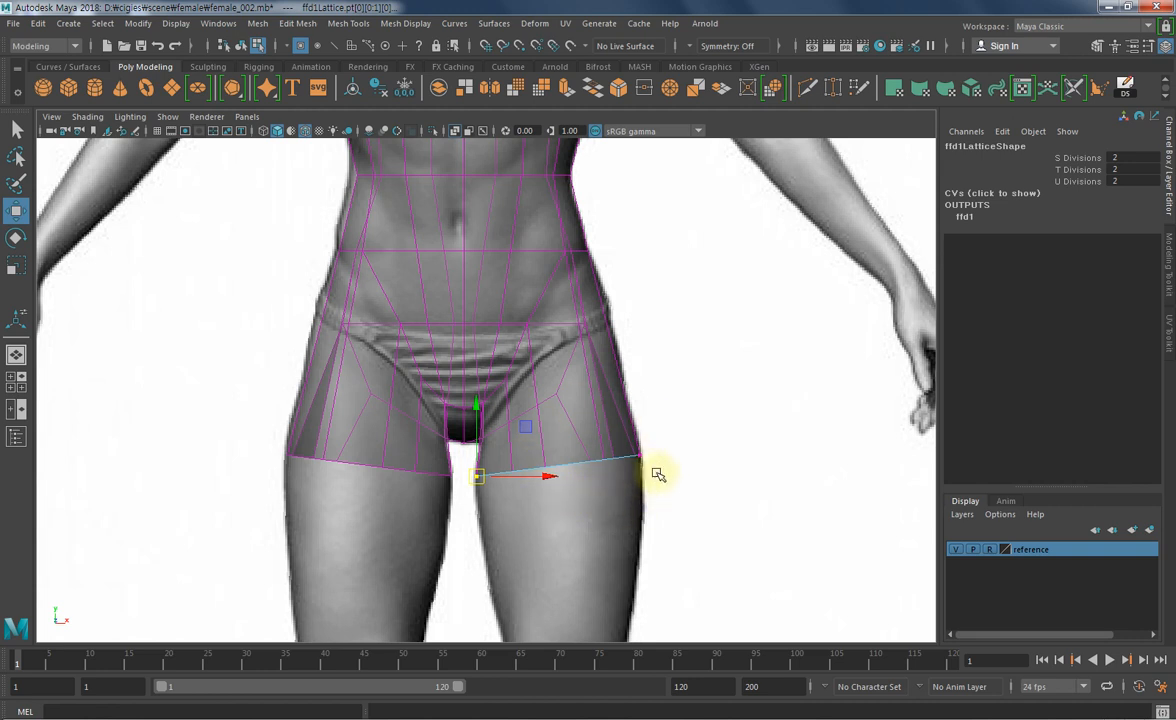
- Select the body mesh as an object and delete its history to bake in the lattice deformation
{"action": "key", "text": "F8"}
{"action": "left_click", "coordinate": [600, 410]}
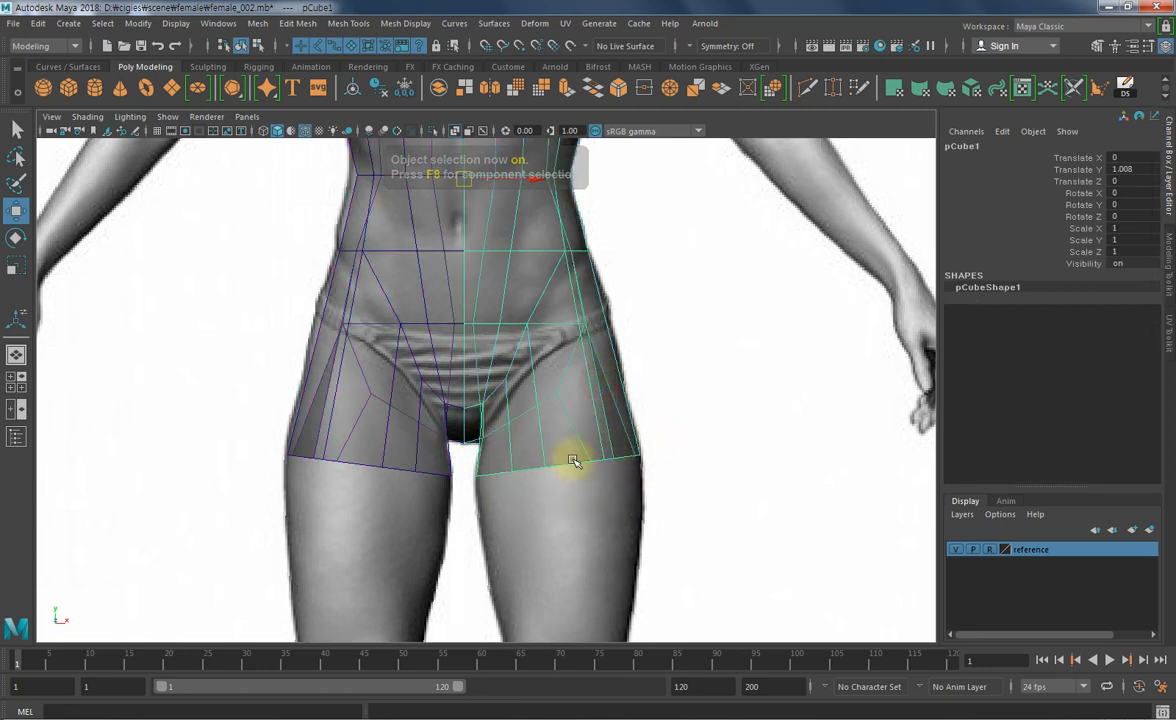
{"action": "middle_click_drag", "start_coordinate": [616, 421], "coordinate": [606, 447], "text": "alt"}
{"action": "right_click_drag", "start_coordinate": [606, 447], "coordinate": [630, 461], "text": "alt"}
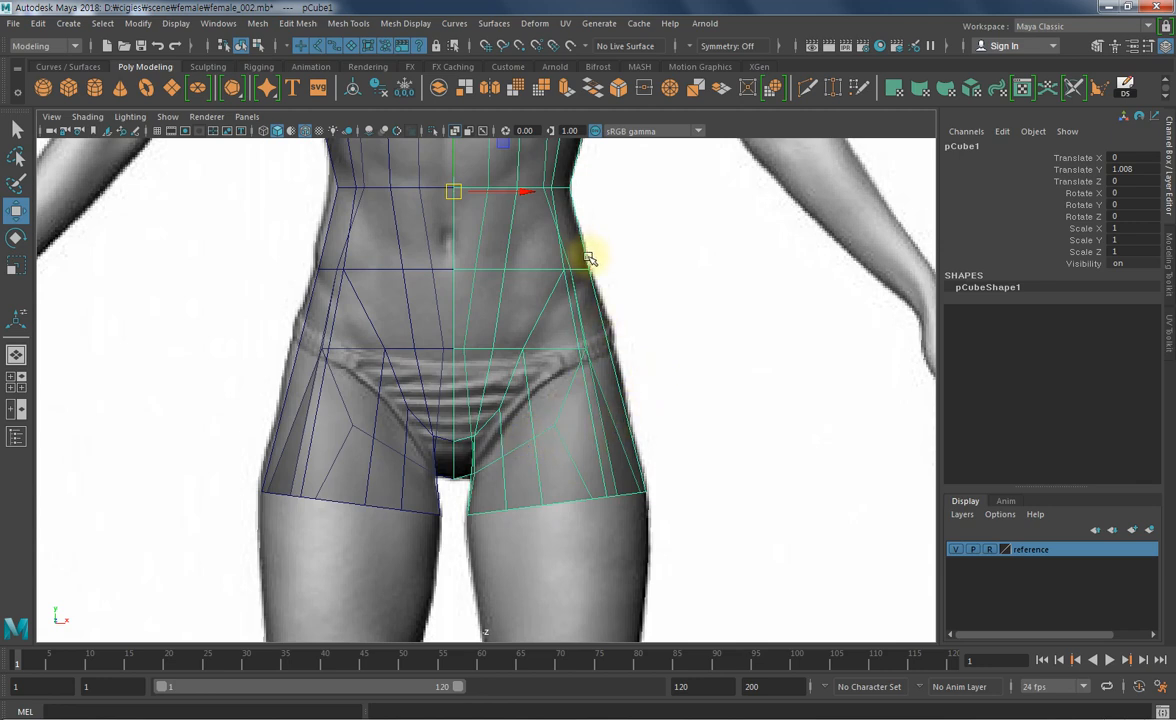
- From below in the perspective view, shift the inner front and inner rear vertices of the leg end outward
{"action": "key", "text": "space"}
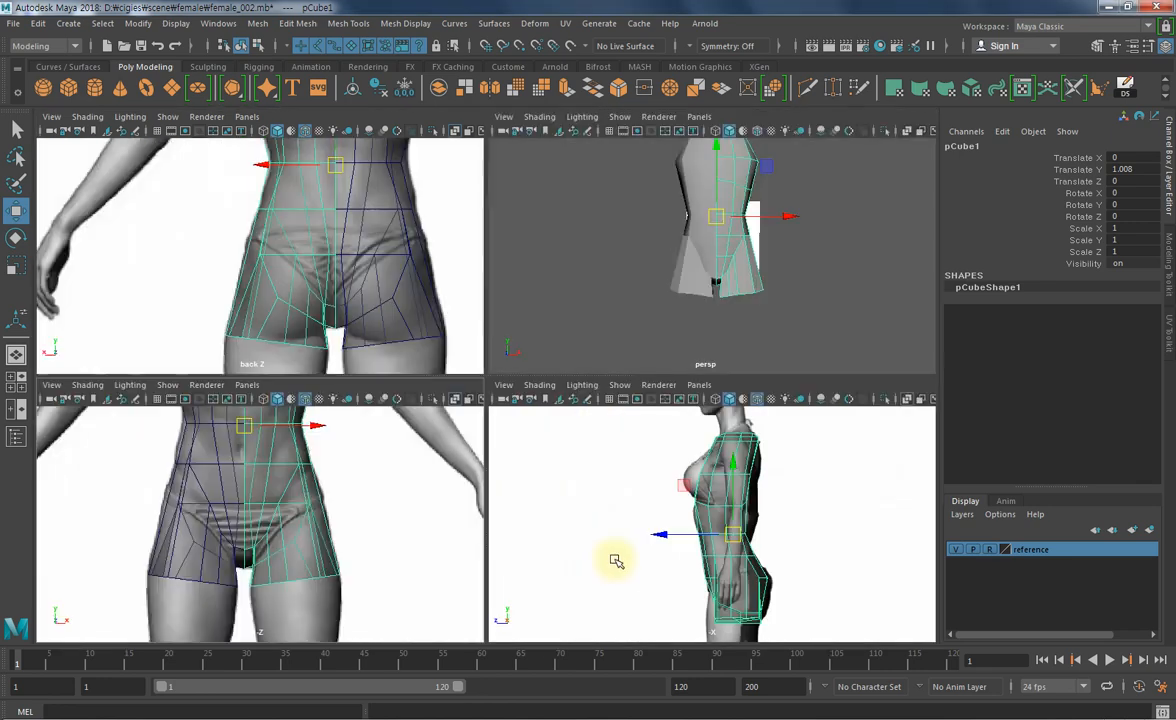
{"action": "mouse_move", "coordinate": [696, 355]}
{"action": "left_mouse_down", "text": "alt"}
{"action": "mouse_move", "coordinate": [701, 284]}
{"action": "mouse_move", "coordinate": [633, 265]}
{"action": "mouse_move", "coordinate": [590, 296]}
{"action": "mouse_move", "coordinate": [656, 299]}
{"action": "left_mouse_up", "text": "alt"}
{"action": "right_click_drag", "start_coordinate": [656, 299], "coordinate": [748, 318], "text": "alt"}
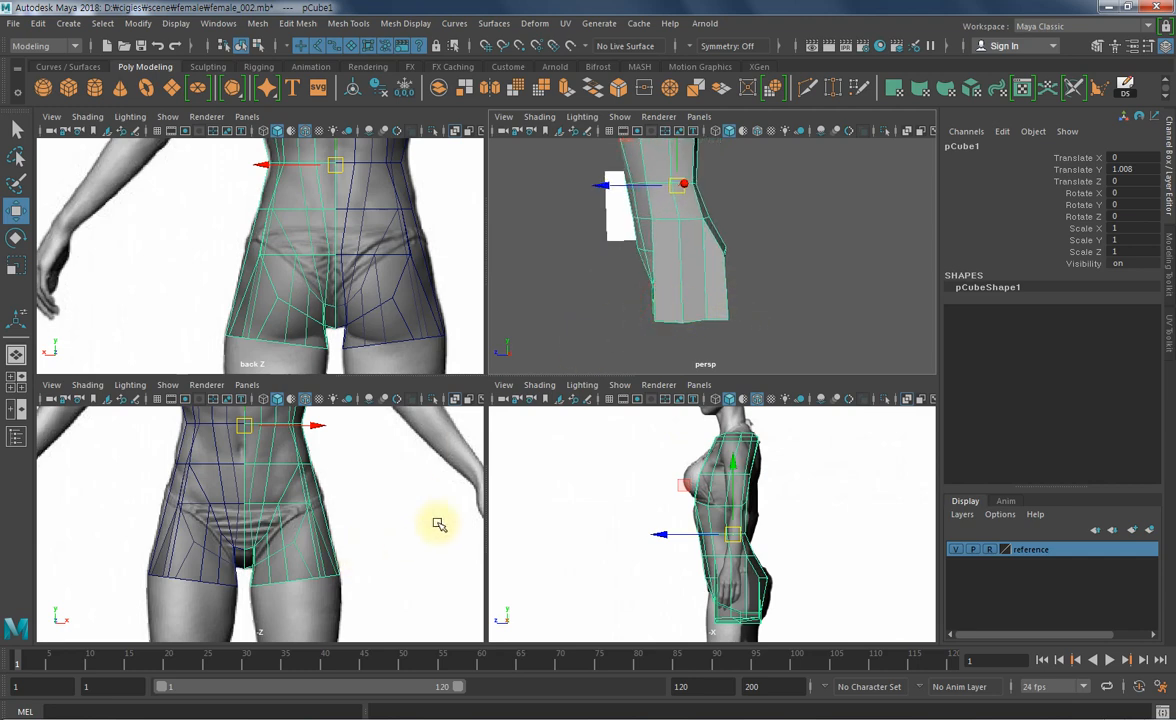
{"action": "key", "text": "space"}
{"action": "left_click_drag", "start_coordinate": [517, 367], "coordinate": [651, 297], "text": "alt"}
{"action": "mouse_move", "coordinate": [637, 403]}
{"action": "left_mouse_down", "text": "alt"}
{"action": "mouse_move", "coordinate": [609, 412]}
{"action": "mouse_move", "coordinate": [593, 365]}
{"action": "mouse_move", "coordinate": [643, 388]}
{"action": "mouse_move", "coordinate": [587, 419]}
{"action": "mouse_move", "coordinate": [604, 394]}
{"action": "mouse_move", "coordinate": [567, 394]}
{"action": "mouse_move", "coordinate": [632, 367]}
{"action": "mouse_move", "coordinate": [640, 465]}
{"action": "mouse_move", "coordinate": [634, 383]}
{"action": "left_mouse_up", "text": "alt"}
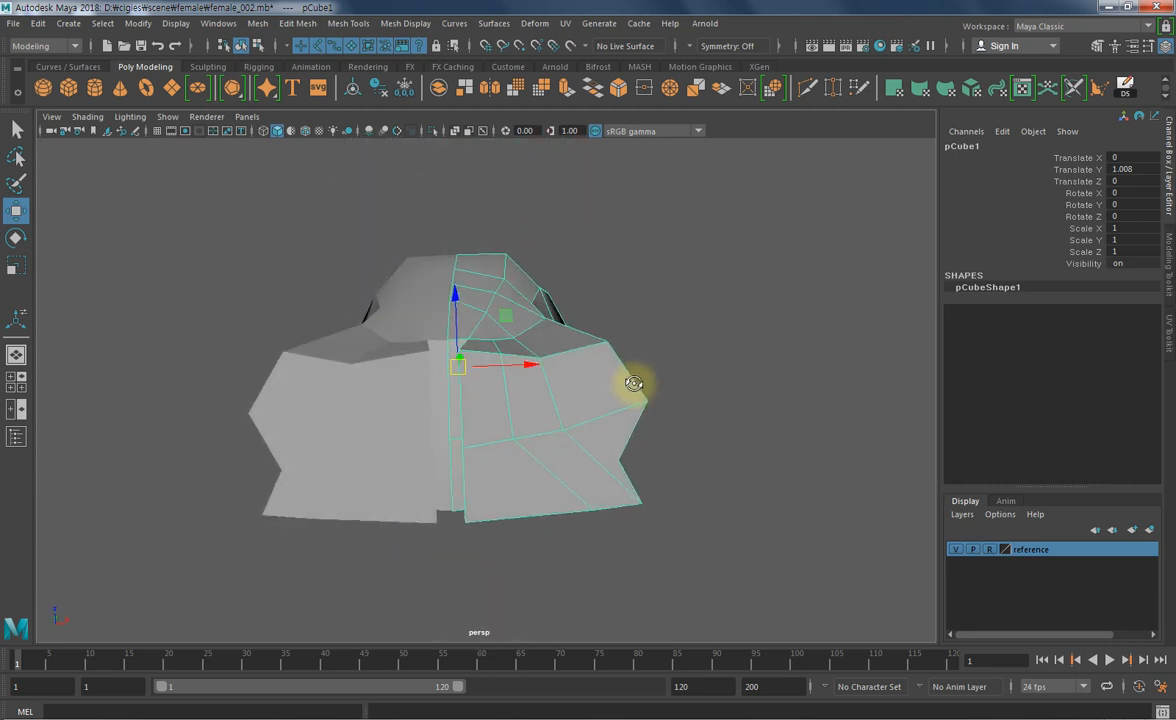
{"action": "key", "text": "F9"}
{"action": "left_click", "coordinate": [467, 362]}
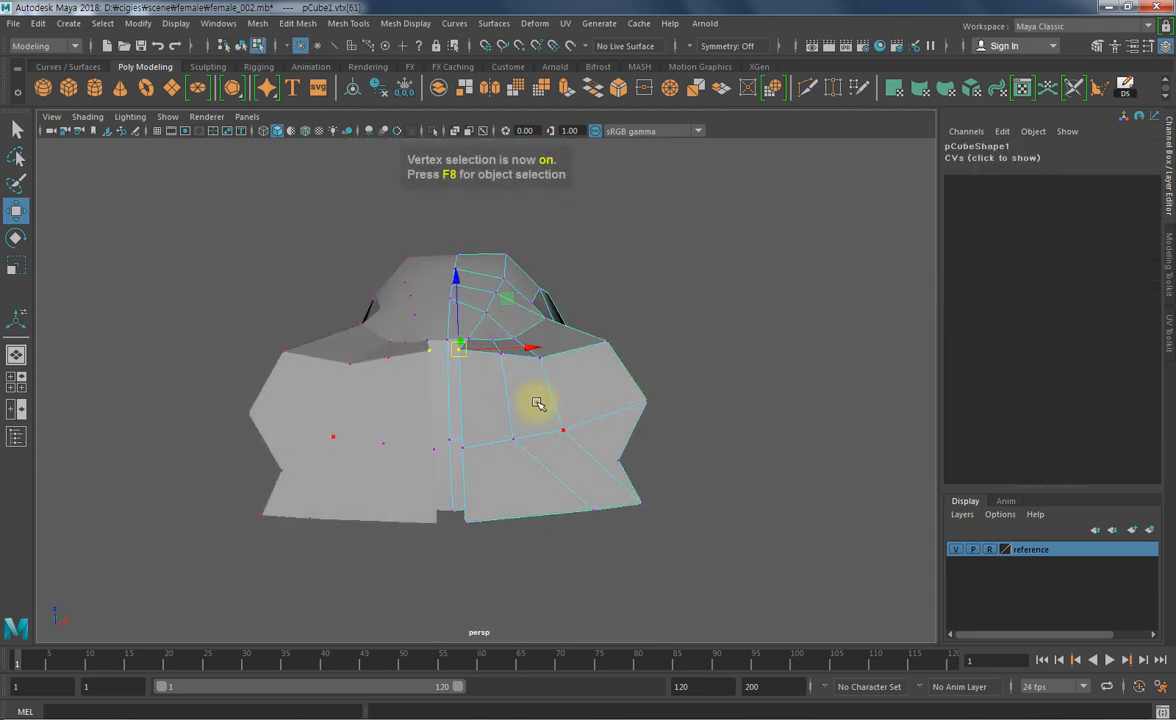
{"action": "left_click_drag", "start_coordinate": [547, 425], "coordinate": [559, 357], "text": "alt"}
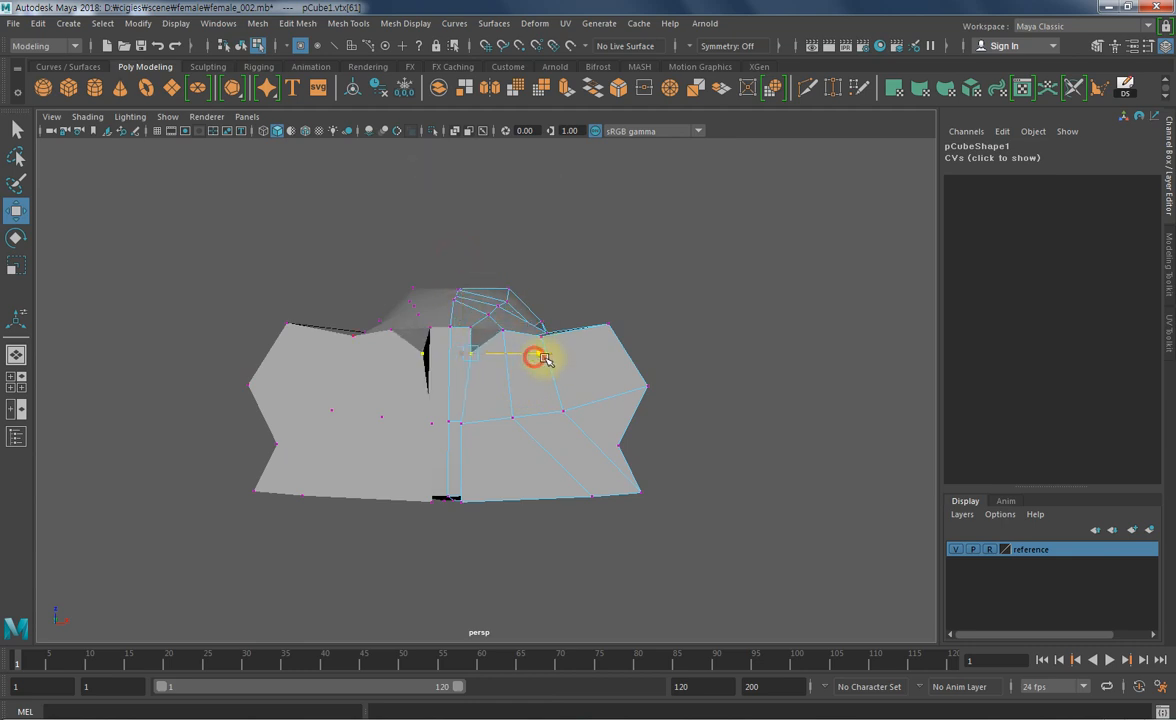
{"action": "left_click", "coordinate": [466, 497]}
{"action": "middle_click_drag", "start_coordinate": [541, 433], "coordinate": [552, 374], "text": "alt"}
- Reposition the rear and outer rear vertices of the leg end so its back half forms a rounded outline
{"action": "left_click", "coordinate": [596, 422]}
{"action": "left_click_drag", "start_coordinate": [639, 388], "coordinate": [582, 392]}
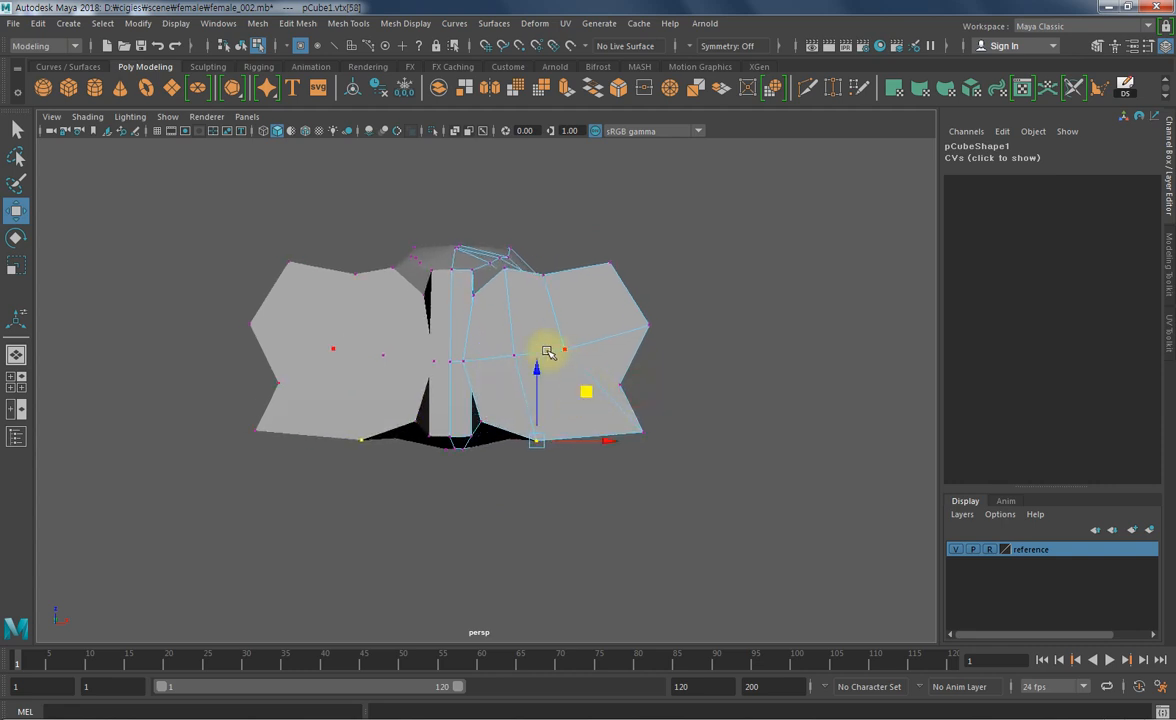
{"action": "left_click", "coordinate": [567, 345]}
{"action": "left_click", "coordinate": [636, 444]}
{"action": "left_click_drag", "start_coordinate": [677, 386], "coordinate": [657, 381]}
{"action": "left_click", "coordinate": [619, 385]}
{"action": "left_click_drag", "start_coordinate": [673, 338], "coordinate": [695, 345]}
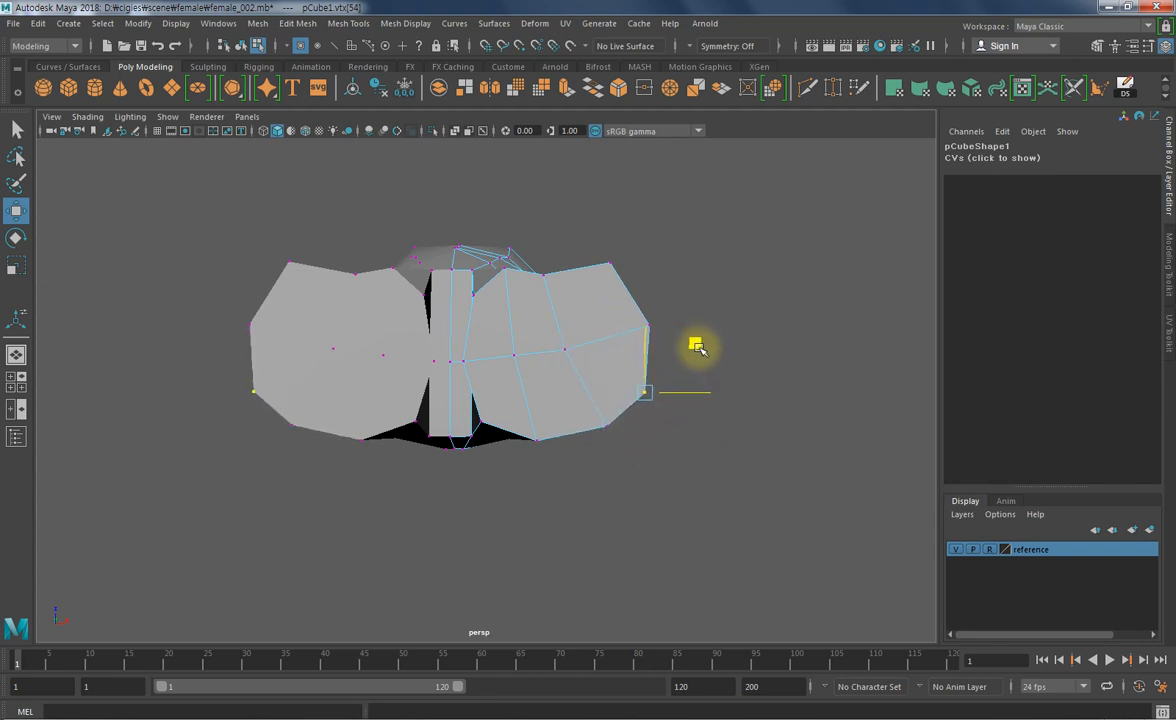
- Move the outer front, outer side and front middle vertices of the leg end to round its front half
{"action": "middle_click_drag", "start_coordinate": [619, 258], "coordinate": [641, 281], "text": "alt"}
{"action": "left_click", "coordinate": [627, 291]}
{"action": "left_click_drag", "start_coordinate": [680, 231], "coordinate": [671, 242]}
{"action": "left_click", "coordinate": [667, 352]}
{"action": "left_click_drag", "start_coordinate": [719, 297], "coordinate": [709, 298]}
{"action": "left_click", "coordinate": [562, 299]}
{"action": "left_click_drag", "start_coordinate": [614, 256], "coordinate": [624, 238]}
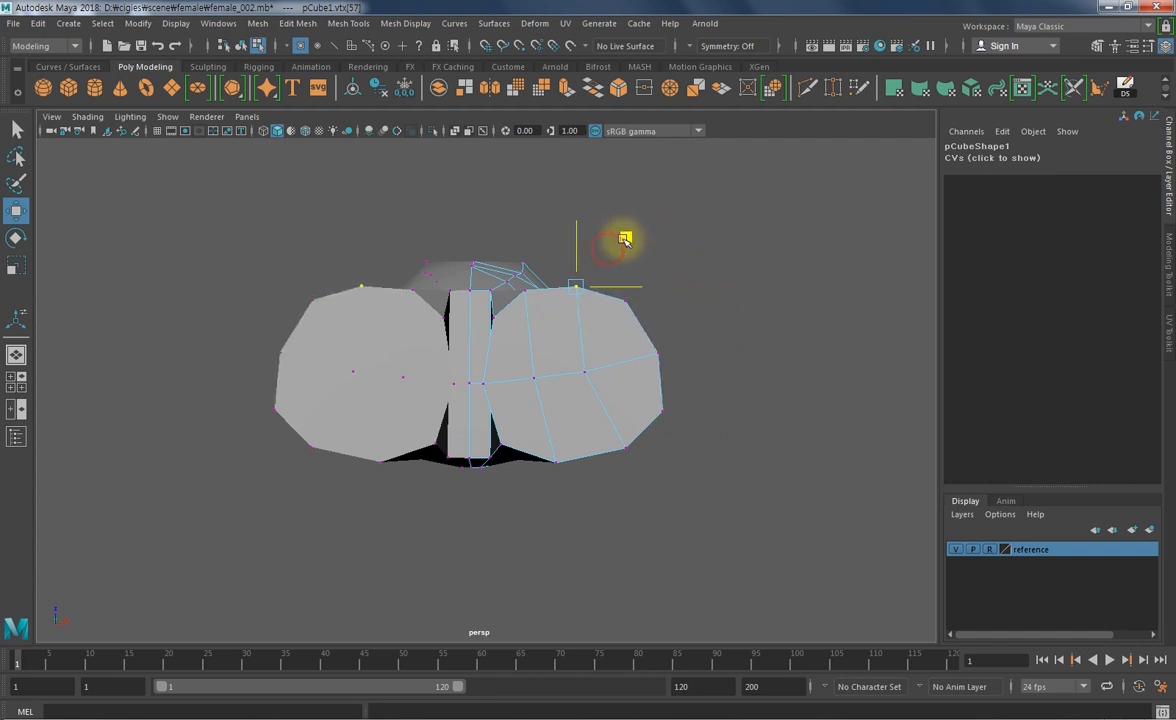
- Fine-tune the front and outer vertices of the leg end and reposition its two interior vertices for even spacing
{"action": "left_click_drag", "start_coordinate": [551, 270], "coordinate": [548, 278]}
{"action": "left_click", "coordinate": [631, 307]}
{"action": "left_click", "coordinate": [663, 362]}
{"action": "left_click", "coordinate": [588, 379]}
{"action": "left_click", "coordinate": [540, 382]}
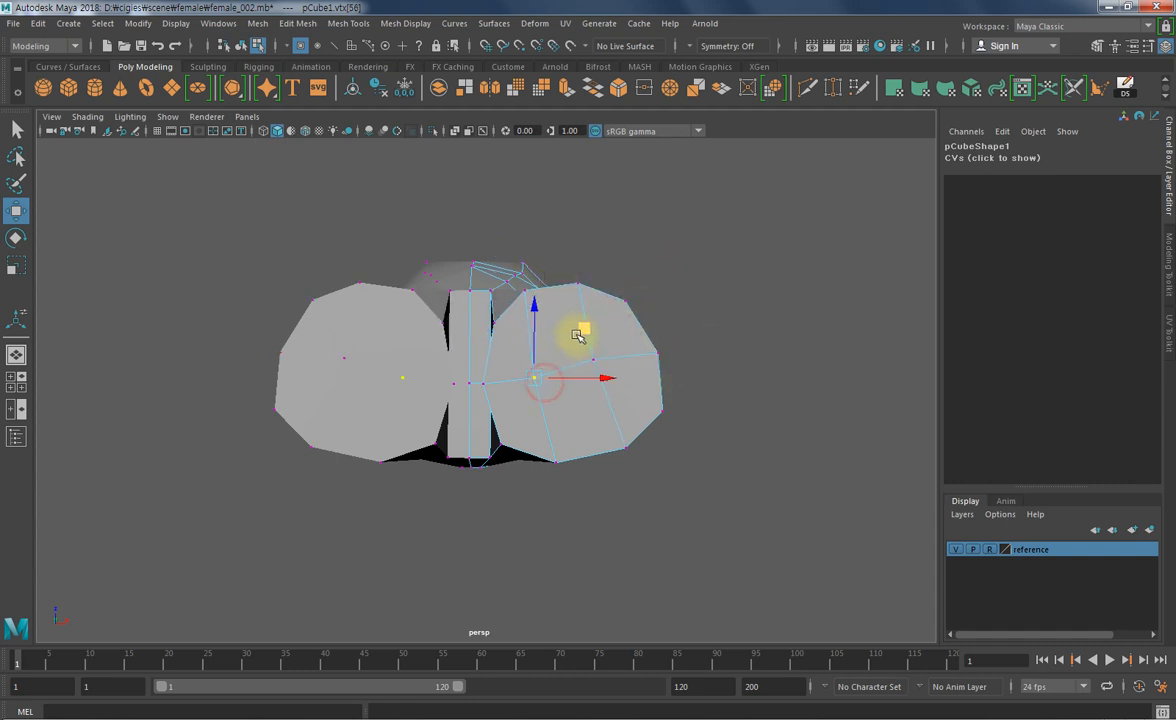
{"action": "left_click", "coordinate": [666, 412]}
{"action": "left_click", "coordinate": [634, 354]}
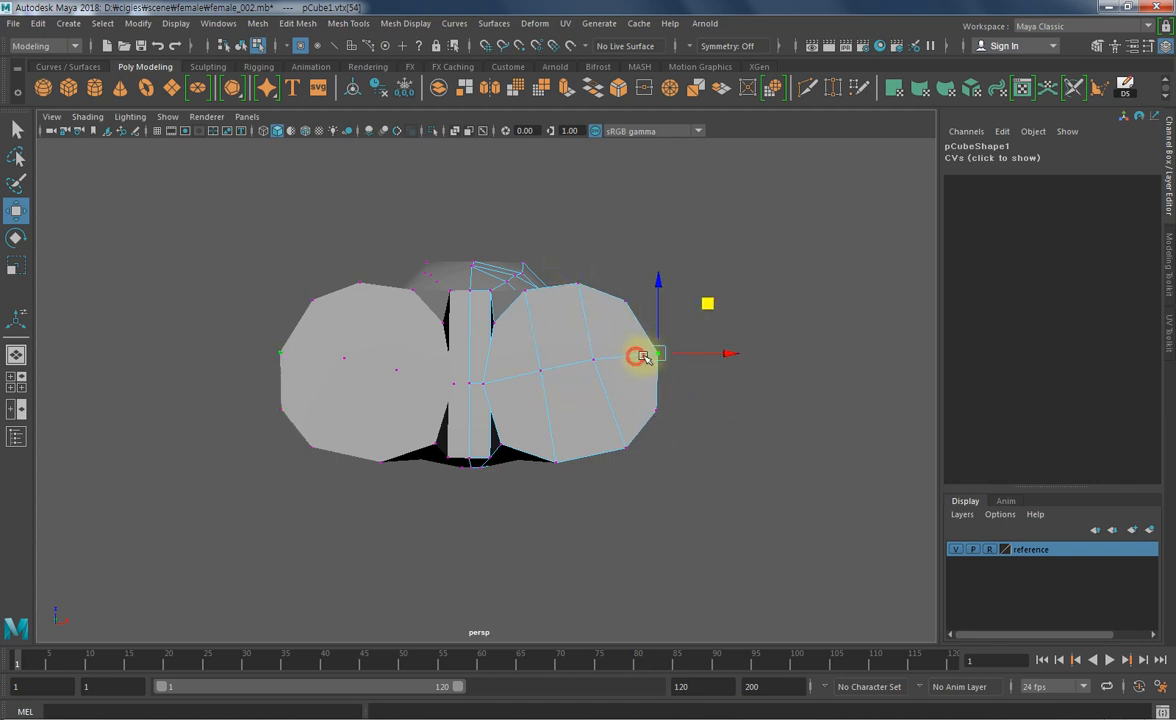
- Select all the bottom faces of the leg and apply Circularize to them
{"action": "key", "text": "F11"}
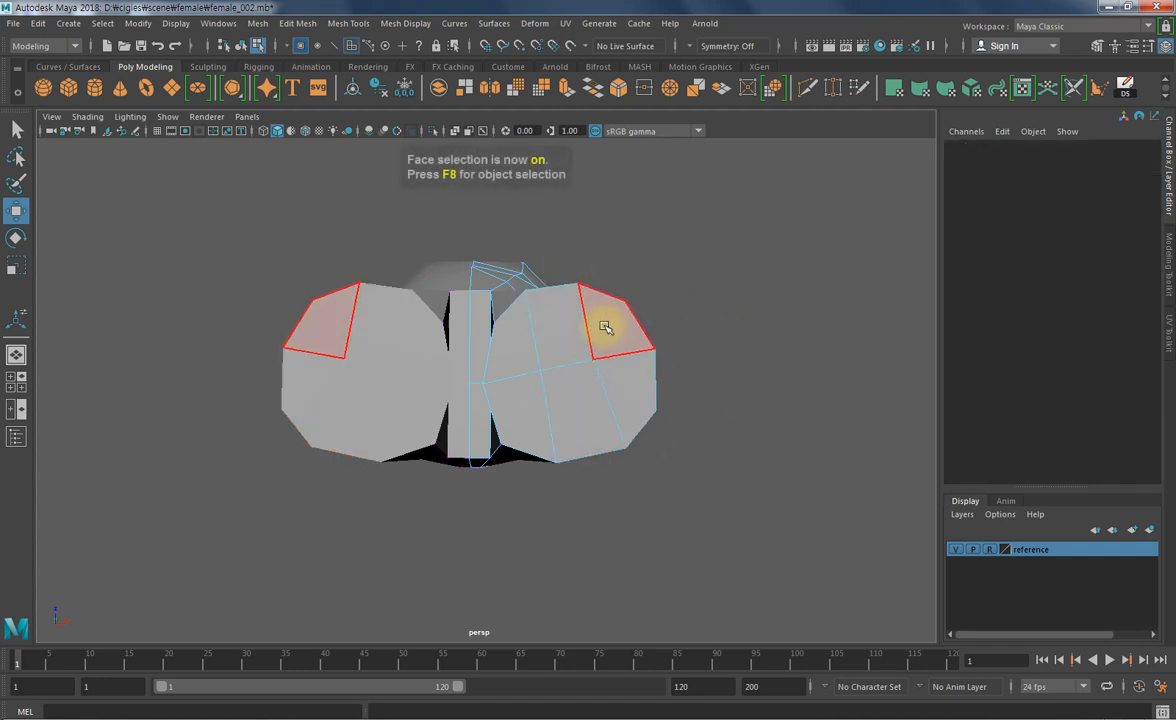
{"action": "key", "text": "q"}
{"action": "left_click", "coordinate": [531, 398]}
{"action": "left_click", "coordinate": [525, 347], "text": "shift"}
{"action": "left_click", "coordinate": [563, 345], "text": "shift"}
{"action": "left_click", "coordinate": [602, 338], "text": "shift"}
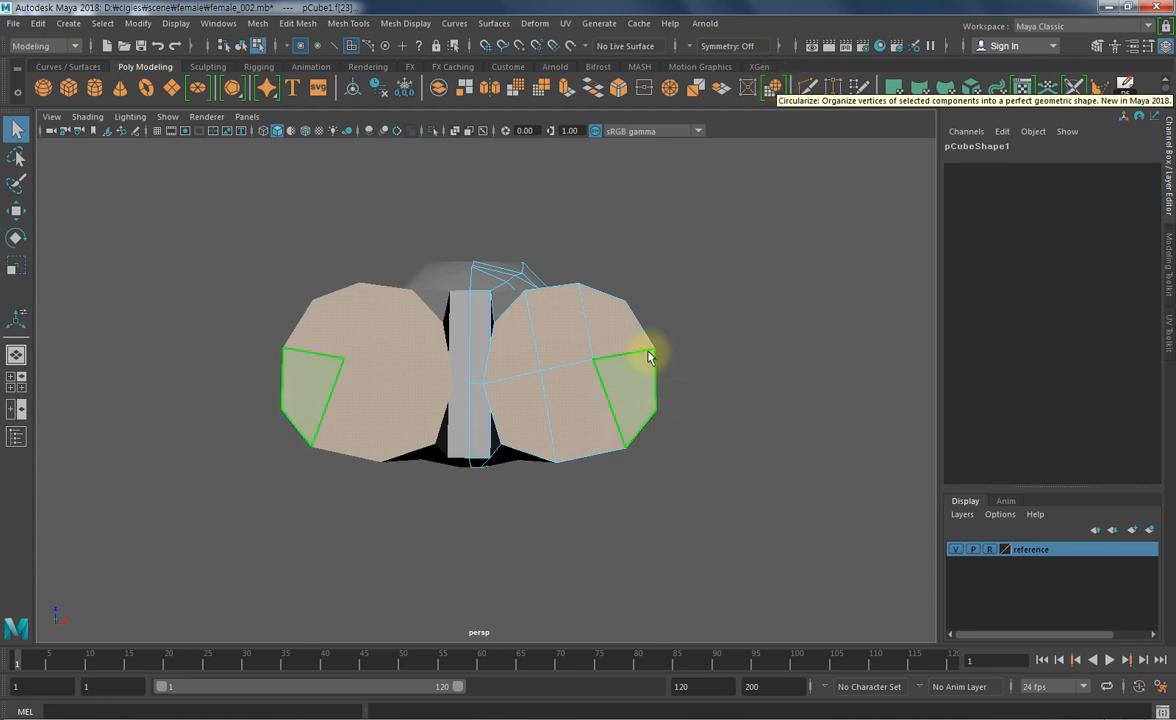
{"action": "left_click", "coordinate": [776, 88]}
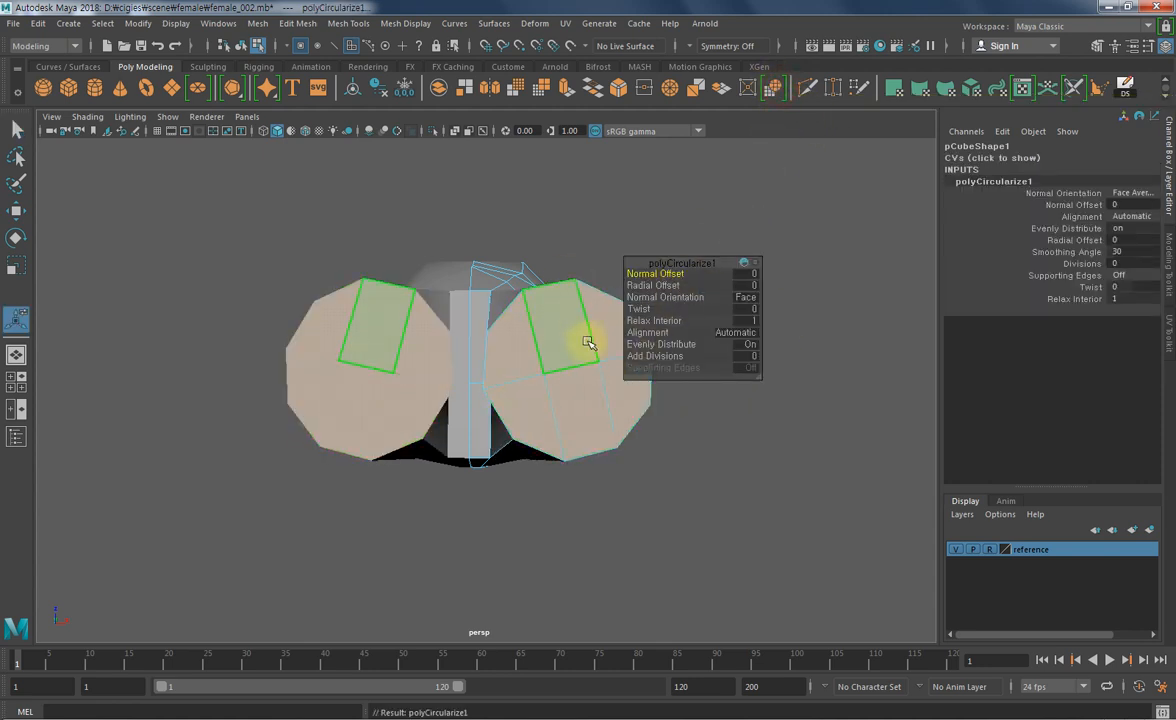
- Scale the circularized leg faces flat along the vertical axis and check them against the front reference
{"action": "left_click_drag", "start_coordinate": [722, 457], "coordinate": [740, 499], "text": "alt"}
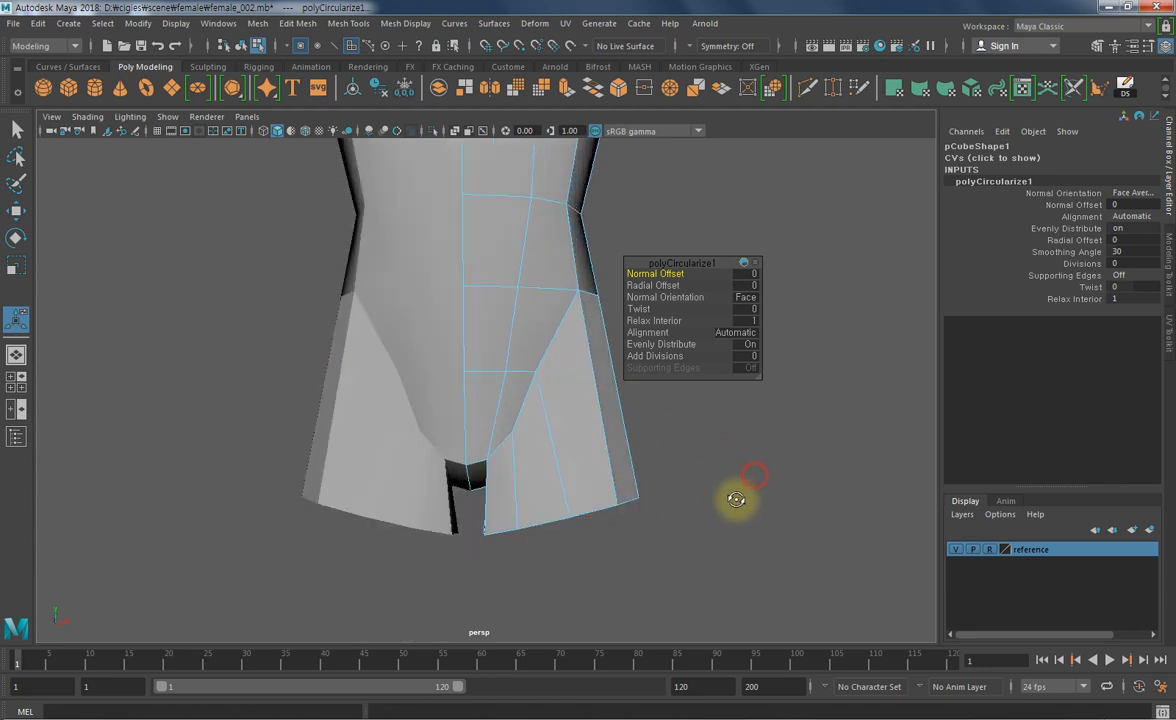
{"action": "key", "text": "w"}
{"action": "left_click_drag", "start_coordinate": [709, 459], "coordinate": [622, 388], "text": "alt"}
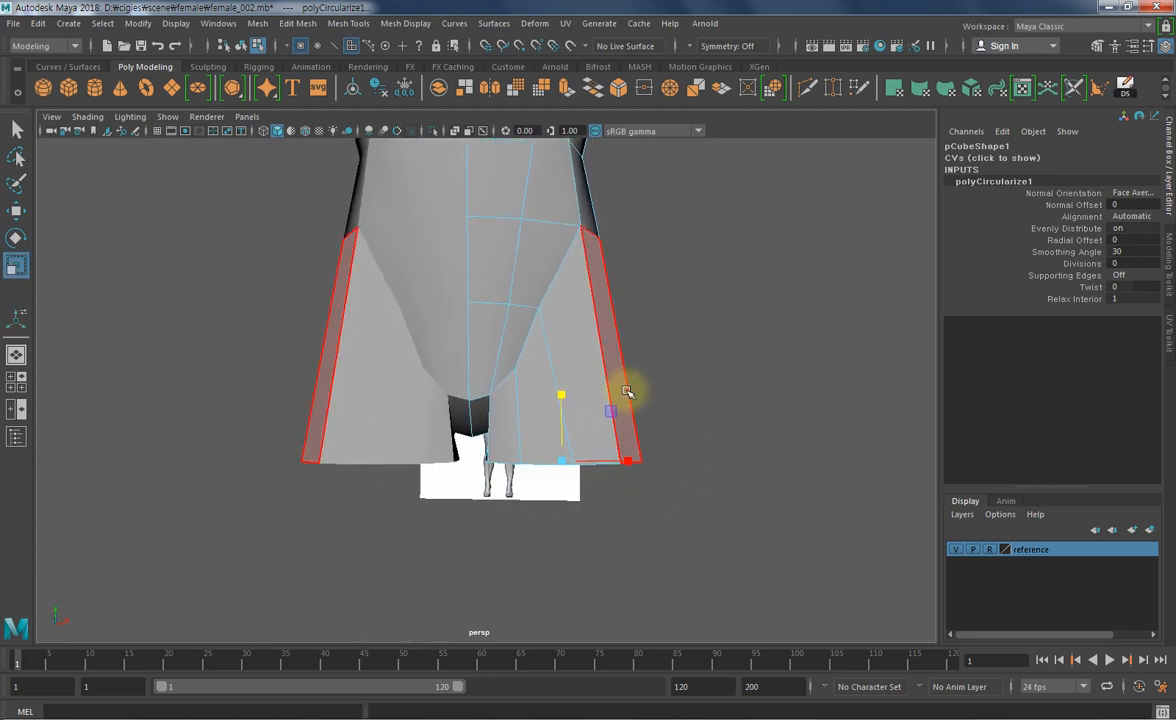
{"action": "key", "text": "space"}
{"action": "key", "text": "space"}
{"action": "left_click_drag", "start_coordinate": [395, 476], "coordinate": [428, 446], "text": "alt"}
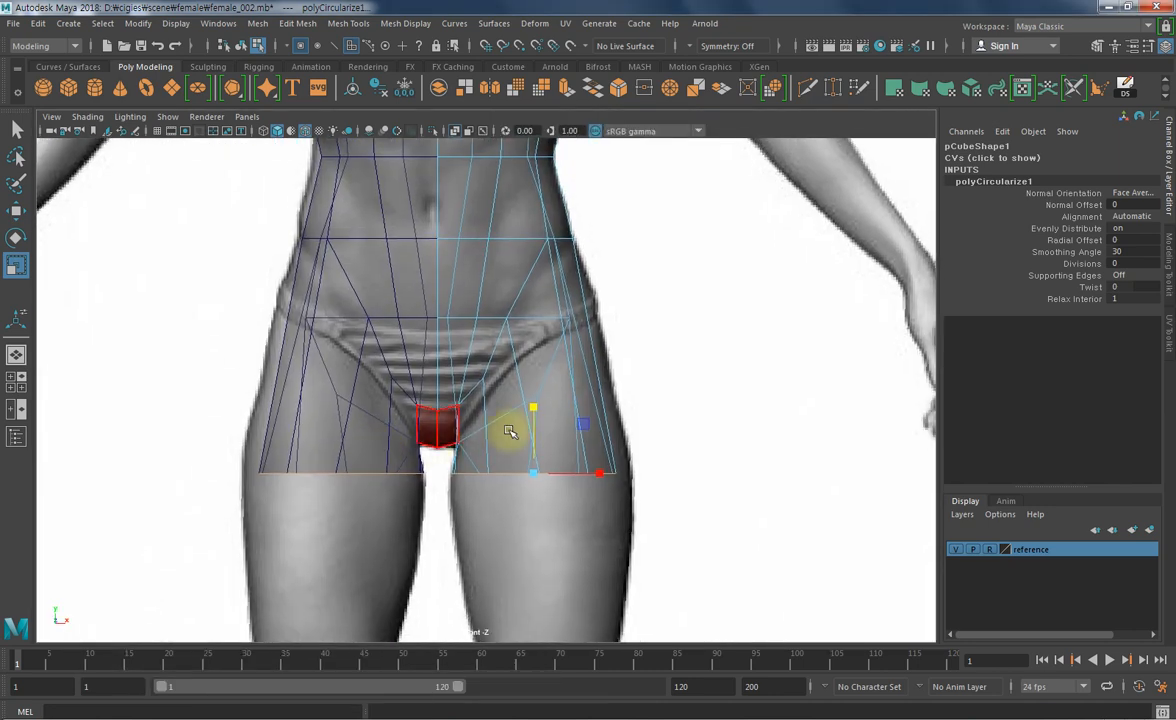
- Apply a lattice deformer to the circularized leg-end faces and raise its outer lattice points to slant the leg opening in the front view
{"action": "left_click", "coordinate": [531, 27]}
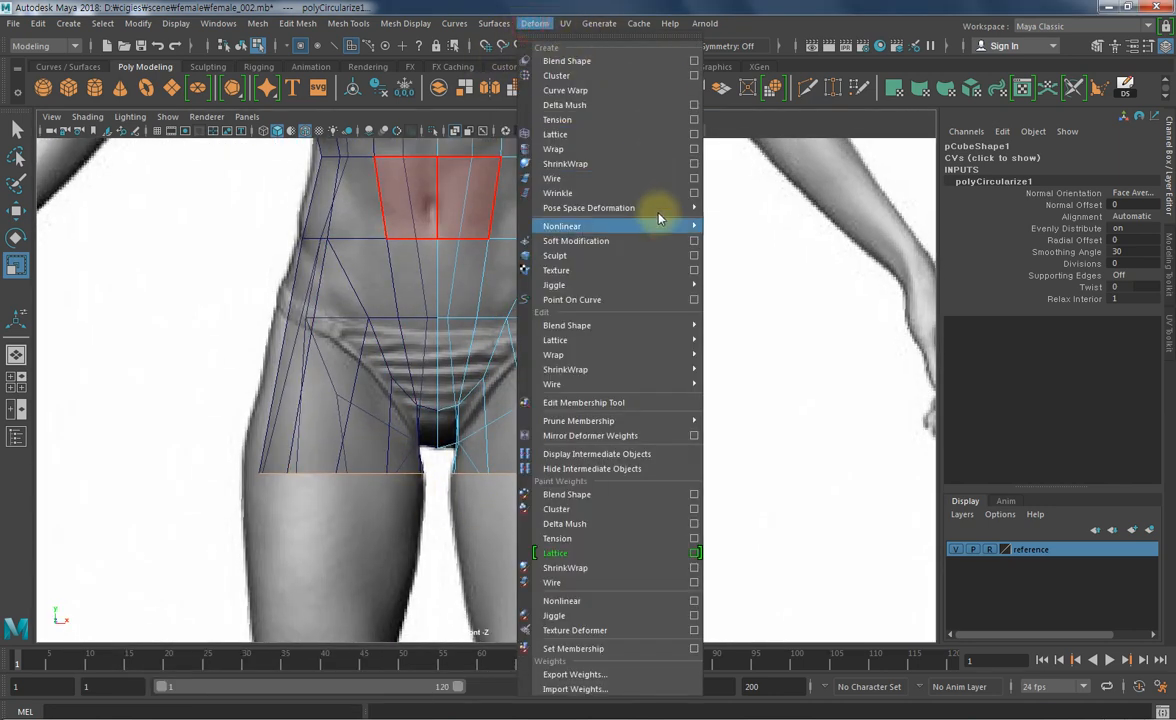
{"action": "left_click", "coordinate": [575, 149]}
{"action": "right_click_drag", "start_coordinate": [742, 420], "coordinate": [746, 309]}
{"action": "left_click", "coordinate": [618, 469]}
{"action": "middle_click_drag", "start_coordinate": [673, 437], "coordinate": [680, 393]}
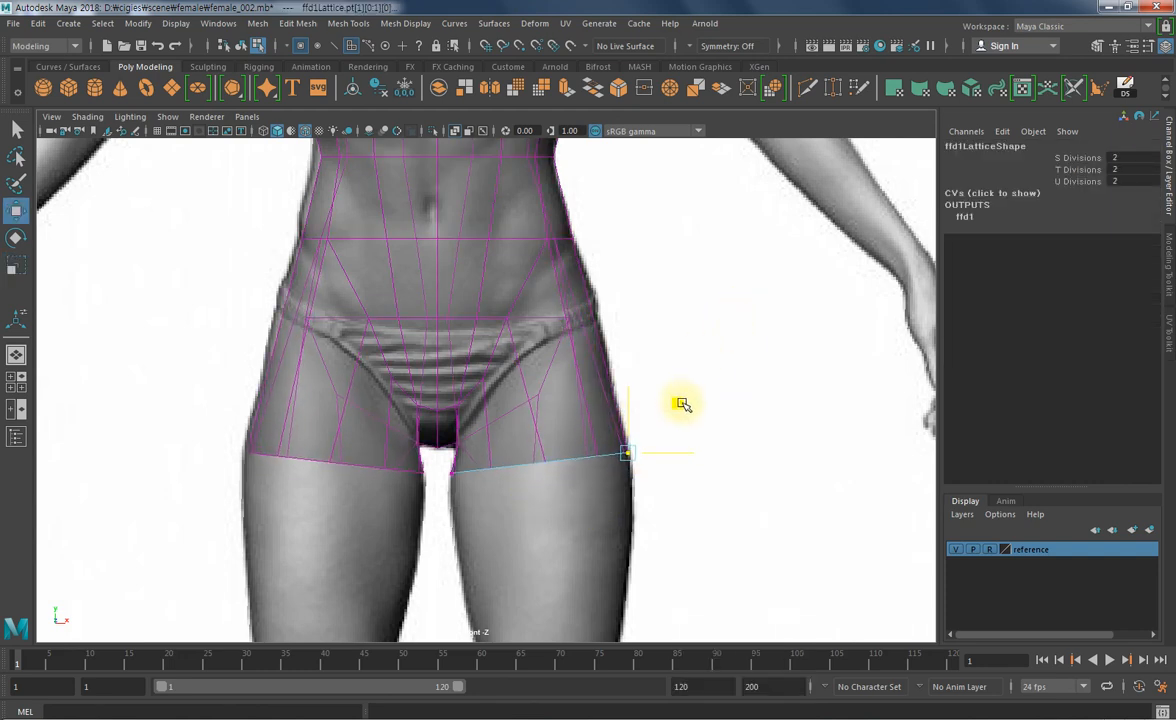
- In the side view, lower the lattice's rear points to the thigh outline below the buttock and nudge its front points slightly upward
{"action": "key", "text": "space"}
{"action": "key", "text": "space"}
{"action": "middle_click_drag", "start_coordinate": [489, 499], "coordinate": [512, 352], "text": "alt"}
{"action": "right_click_drag", "start_coordinate": [566, 355], "coordinate": [827, 377], "text": "alt"}
{"action": "middle_click_drag", "start_coordinate": [627, 467], "coordinate": [576, 441], "text": "alt"}
{"action": "left_click_drag", "start_coordinate": [507, 379], "coordinate": [407, 417]}
{"action": "left_click_drag", "start_coordinate": [716, 374], "coordinate": [640, 448]}
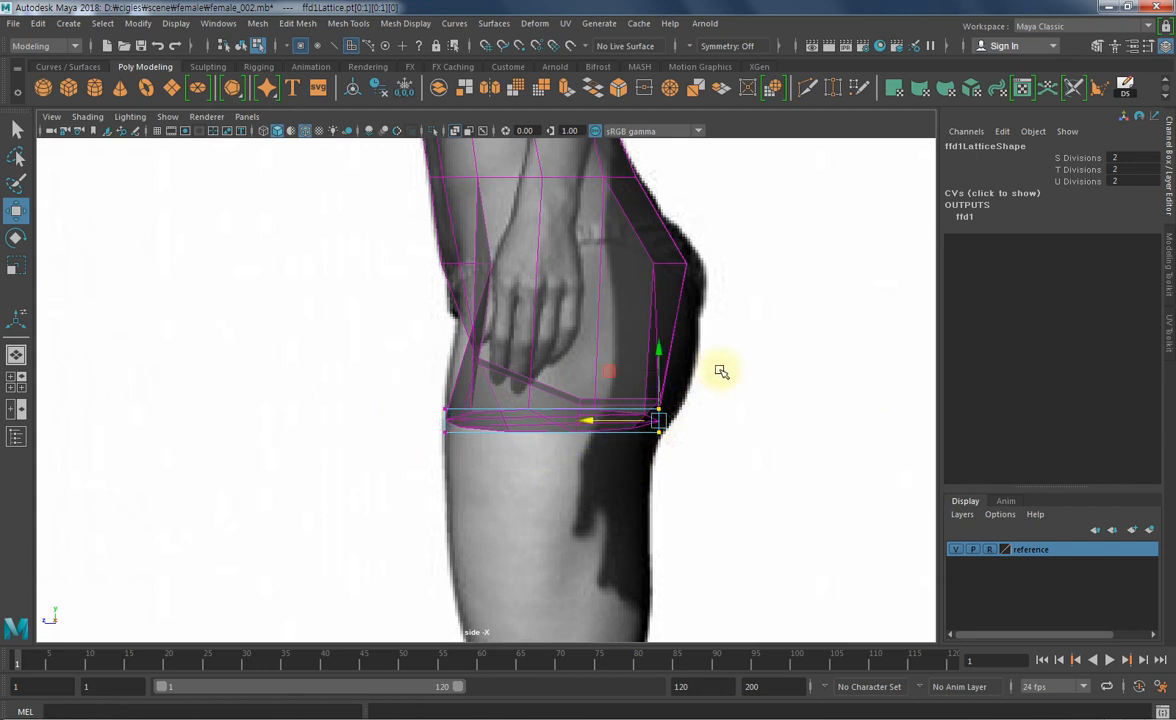
{"action": "middle_click_drag", "start_coordinate": [609, 375], "coordinate": [604, 410]}
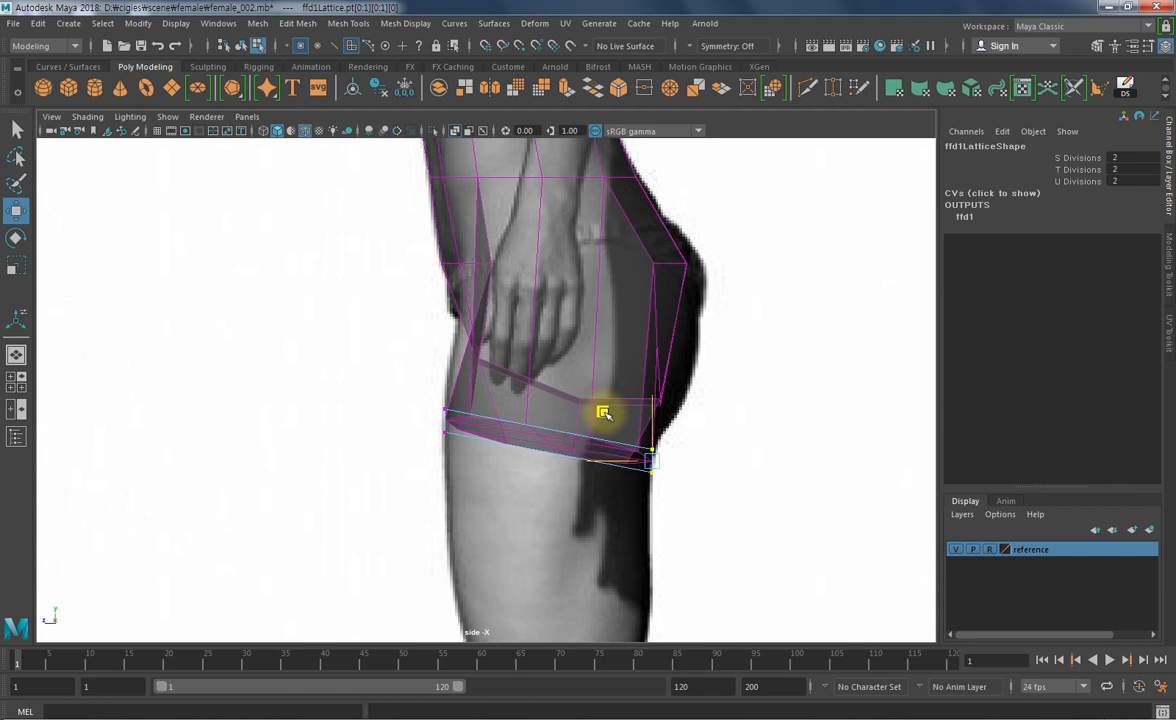
{"action": "left_click_drag", "start_coordinate": [604, 412], "coordinate": [609, 408]}
{"action": "left_click_drag", "start_coordinate": [472, 385], "coordinate": [414, 434]}
{"action": "middle_click_drag", "start_coordinate": [404, 387], "coordinate": [397, 379]}
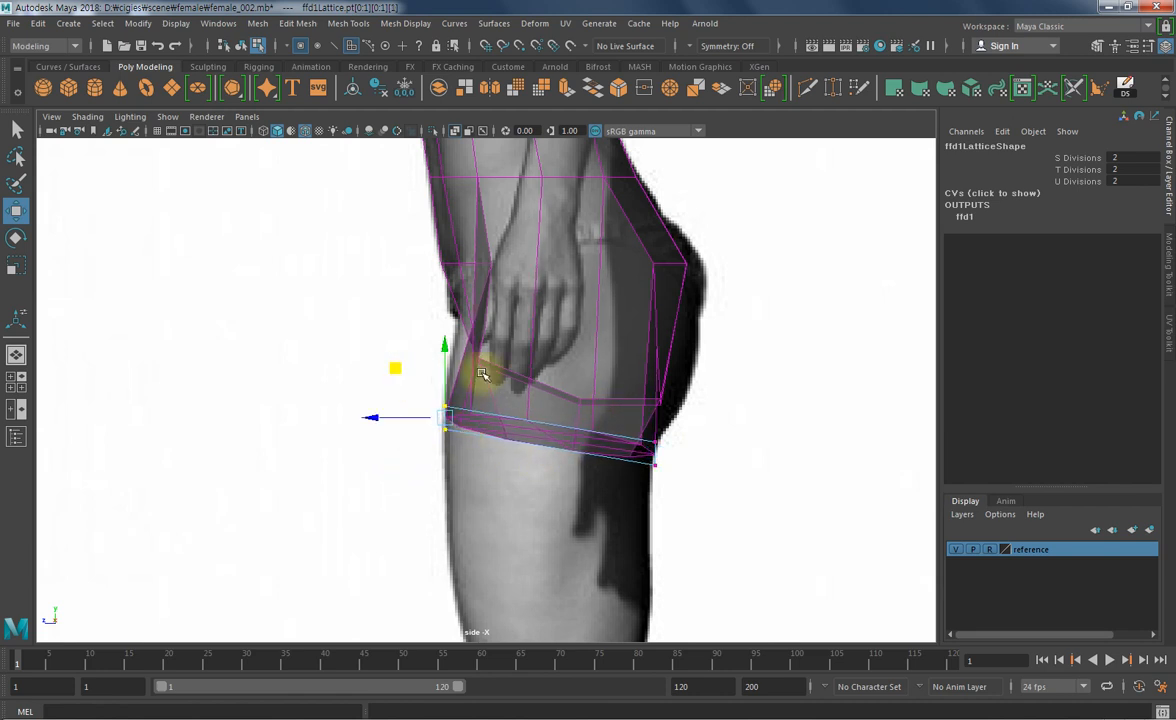
- Return to object selection, select the body mesh and delete its history to bake the lattice deformation
{"action": "key", "text": "F8"}
{"action": "left_click", "coordinate": [605, 422]}
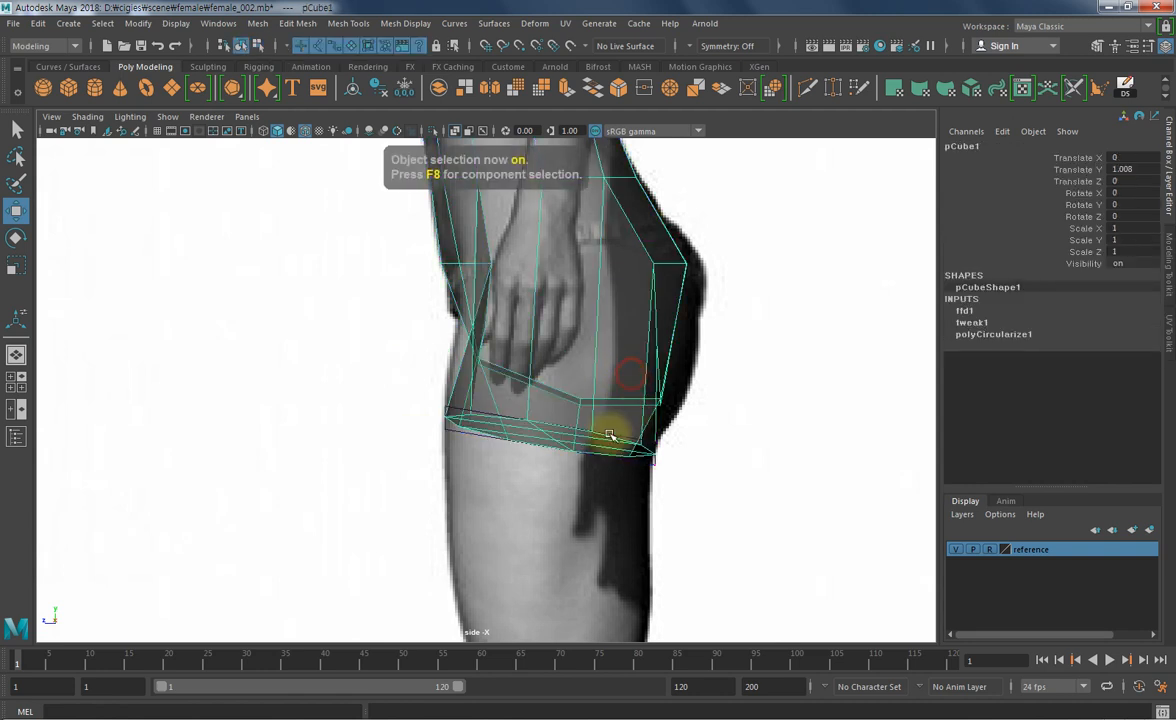
{"action": "middle_click_drag", "start_coordinate": [570, 341], "coordinate": [628, 398], "text": "alt"}
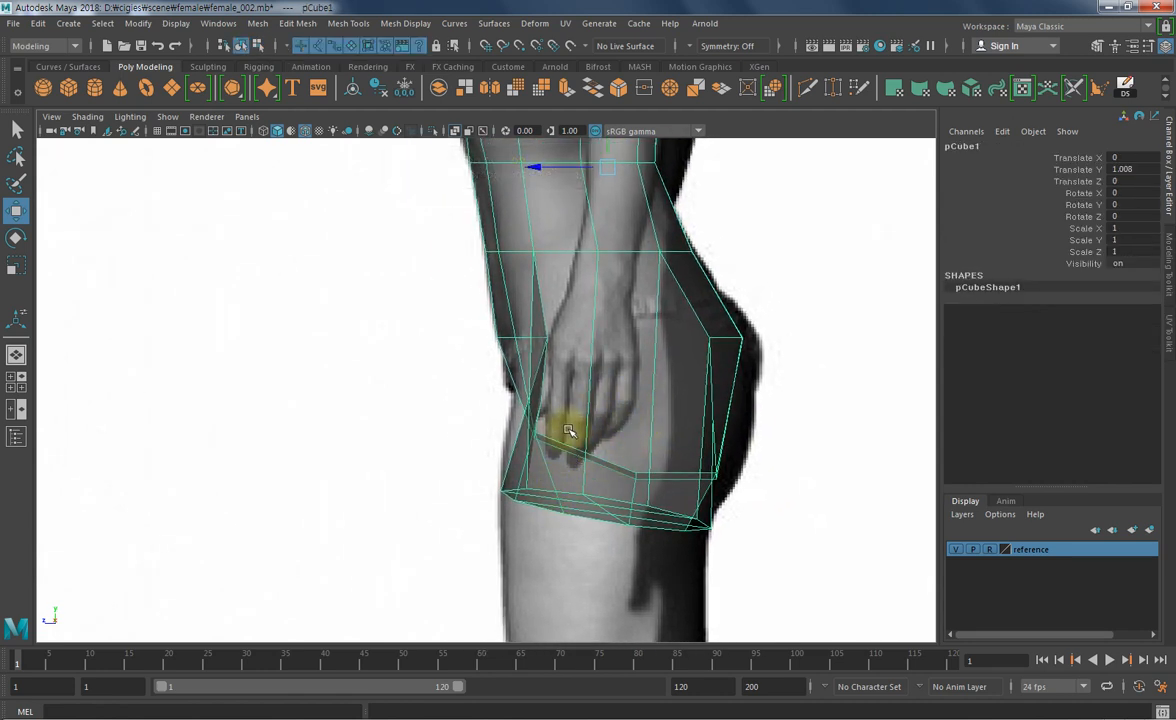
{"action": "key", "text": "space"}
{"action": "left_click_drag", "start_coordinate": [735, 255], "coordinate": [748, 344], "text": "alt"}
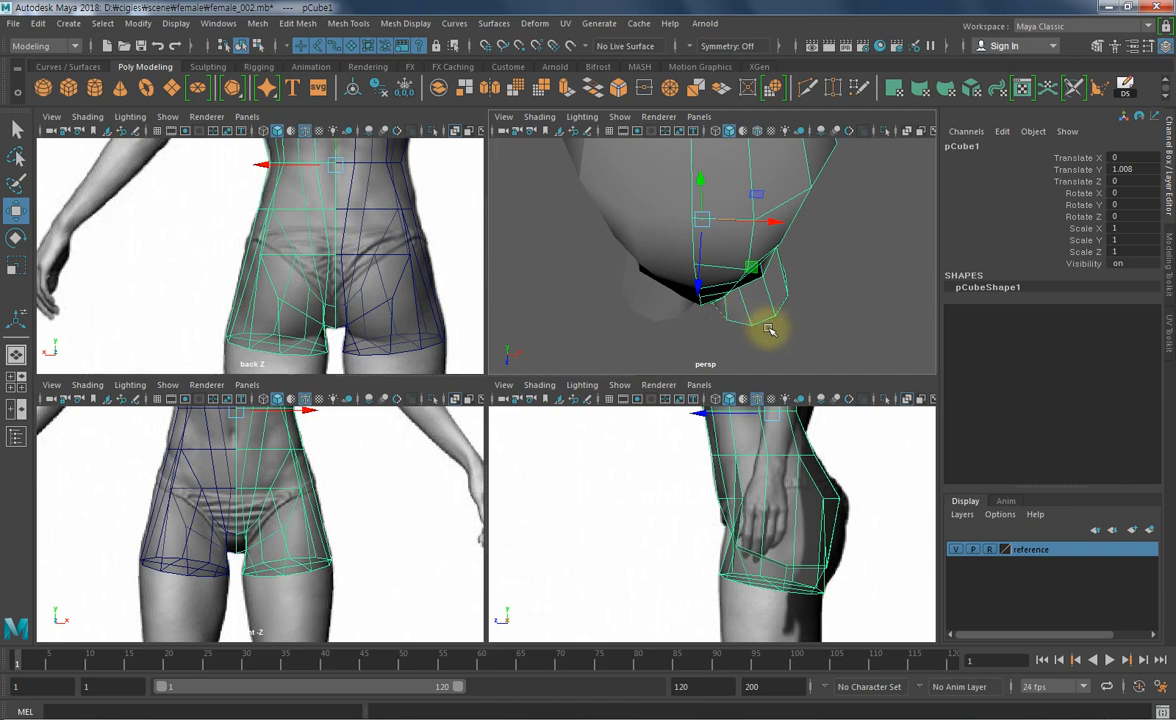
{"action": "left_click_drag", "start_coordinate": [732, 318], "coordinate": [714, 265], "text": "alt"}
- Switch the body to vertex editing and move the front hip vertex above the thigh forward along the depth axis
{"action": "left_click", "coordinate": [727, 258]}
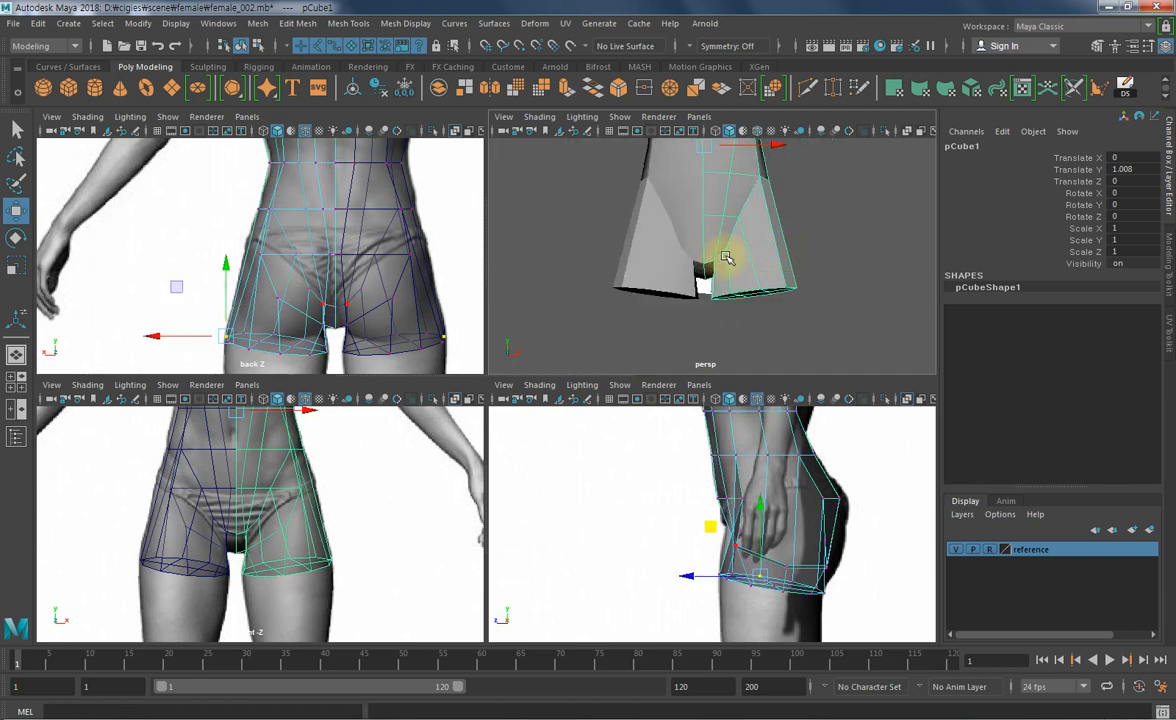
{"action": "key", "text": "F9"}
{"action": "key", "text": "space"}
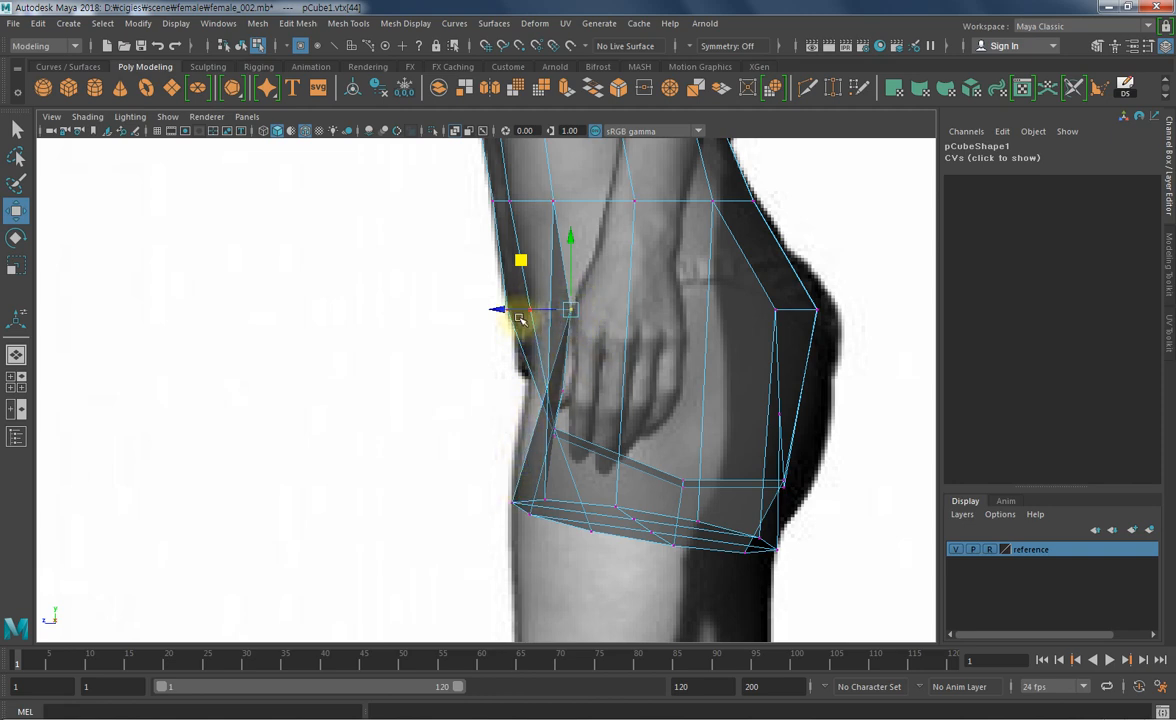
{"action": "key", "text": "space"}
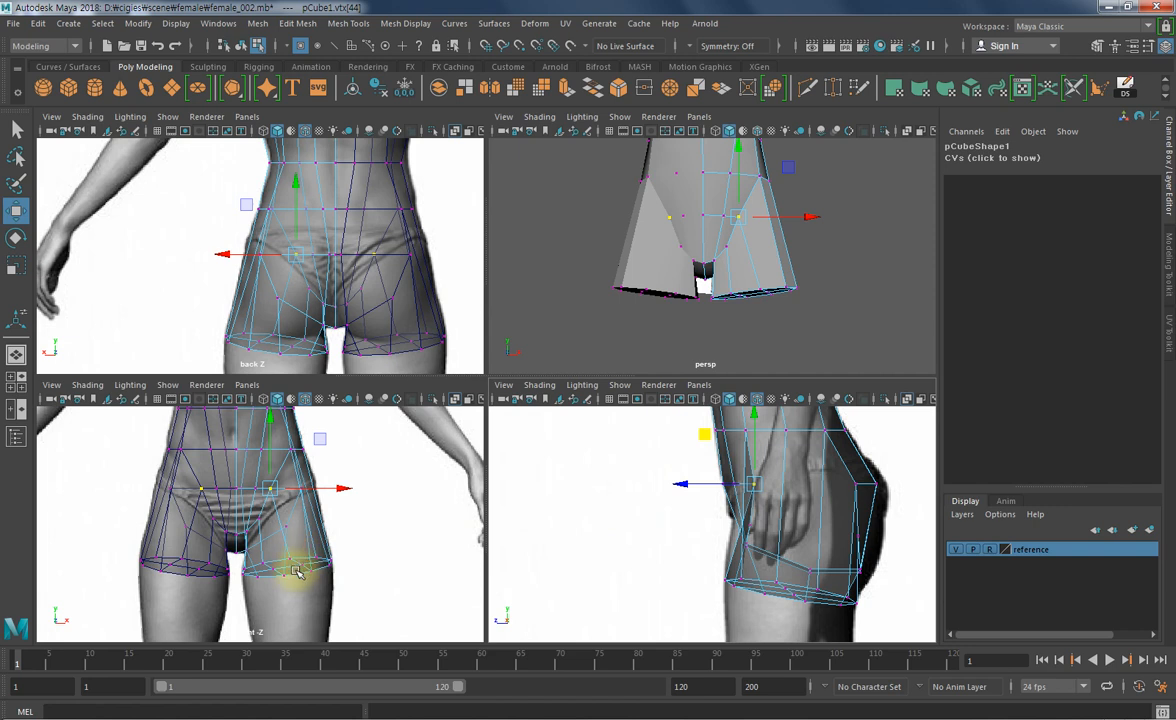
{"action": "left_click_drag", "start_coordinate": [736, 262], "coordinate": [763, 315], "text": "alt"}
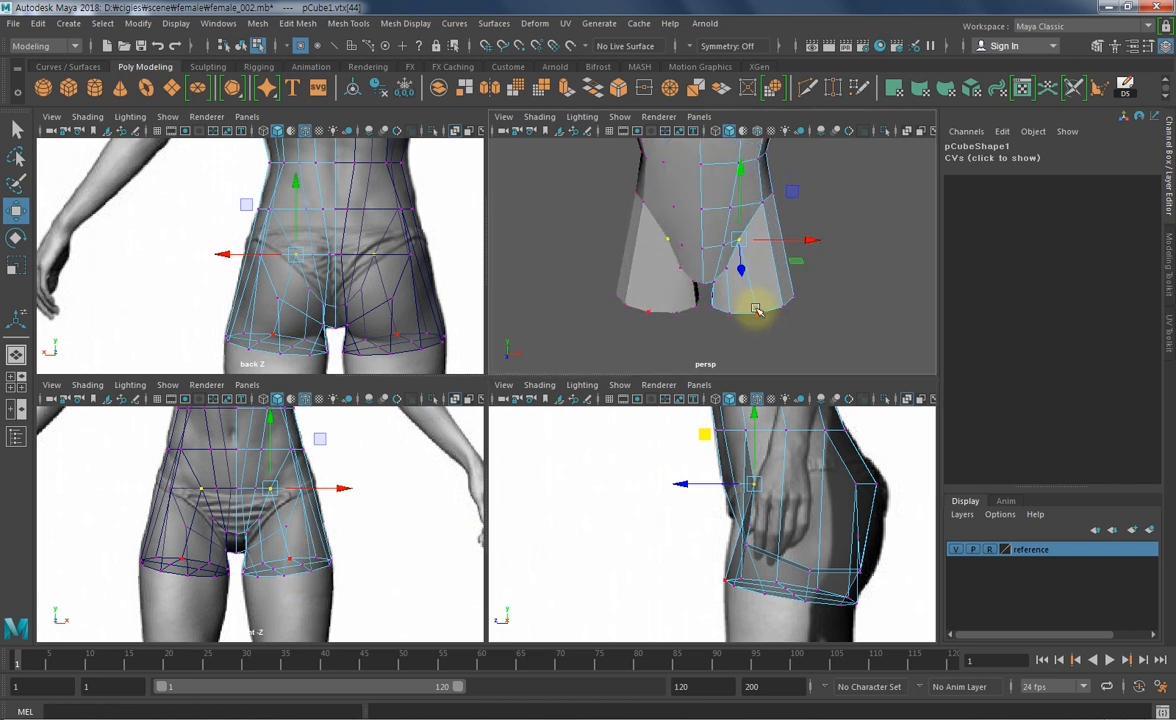
{"action": "left_click", "coordinate": [740, 247]}
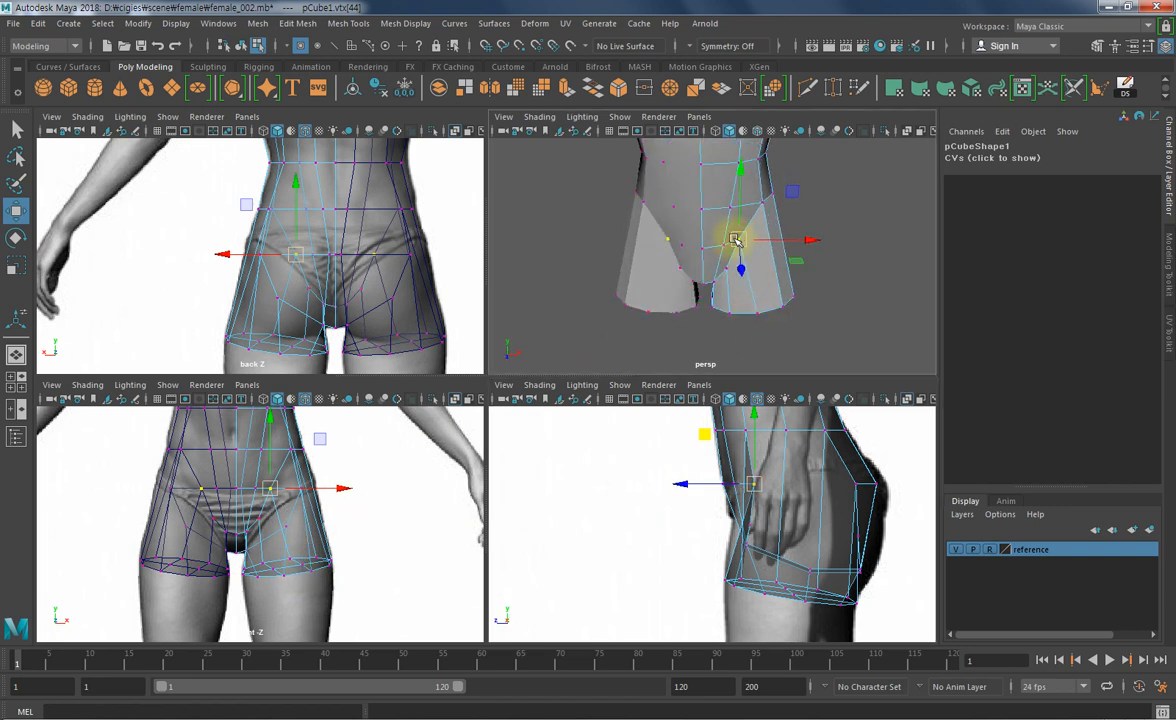
{"action": "left_click_drag", "start_coordinate": [706, 484], "coordinate": [695, 483]}
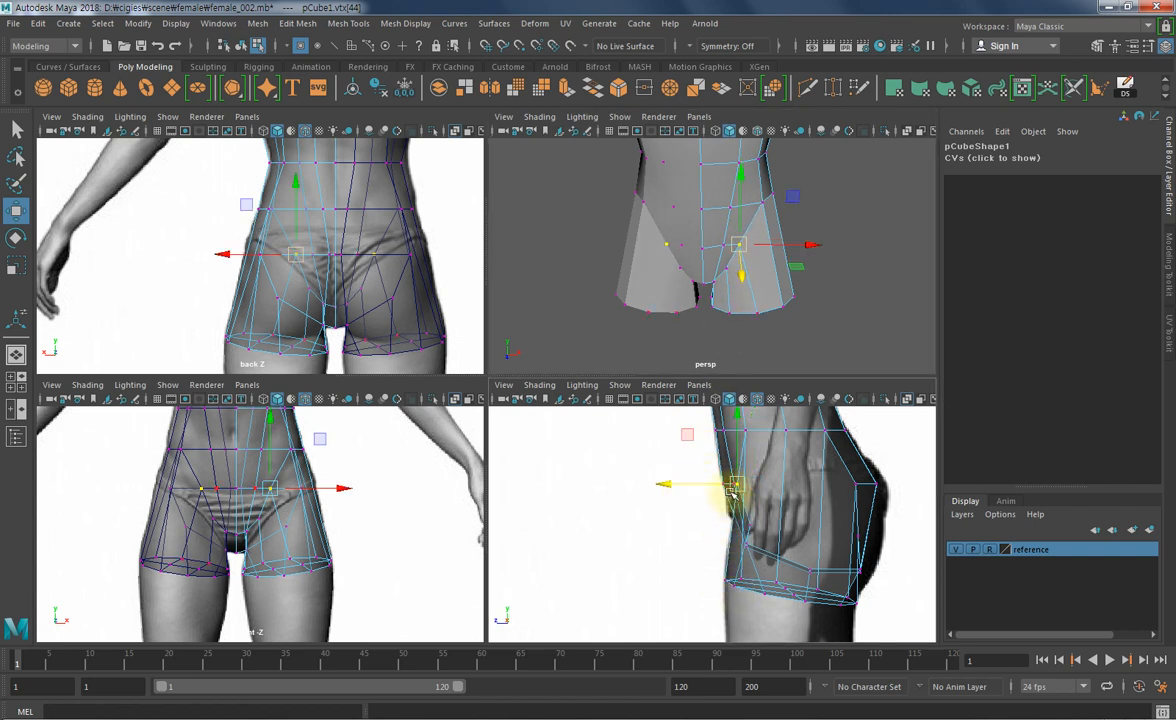
- Select the groin vertex between the crotch and the front hip and pull it forward to the side reference's outline
{"action": "left_click_drag", "start_coordinate": [785, 324], "coordinate": [763, 269], "text": "alt"}
{"action": "right_click_drag", "start_coordinate": [763, 269], "coordinate": [894, 296], "text": "alt"}
{"action": "left_click_drag", "start_coordinate": [894, 296], "coordinate": [765, 303], "text": "alt"}
{"action": "left_click", "coordinate": [748, 281]}
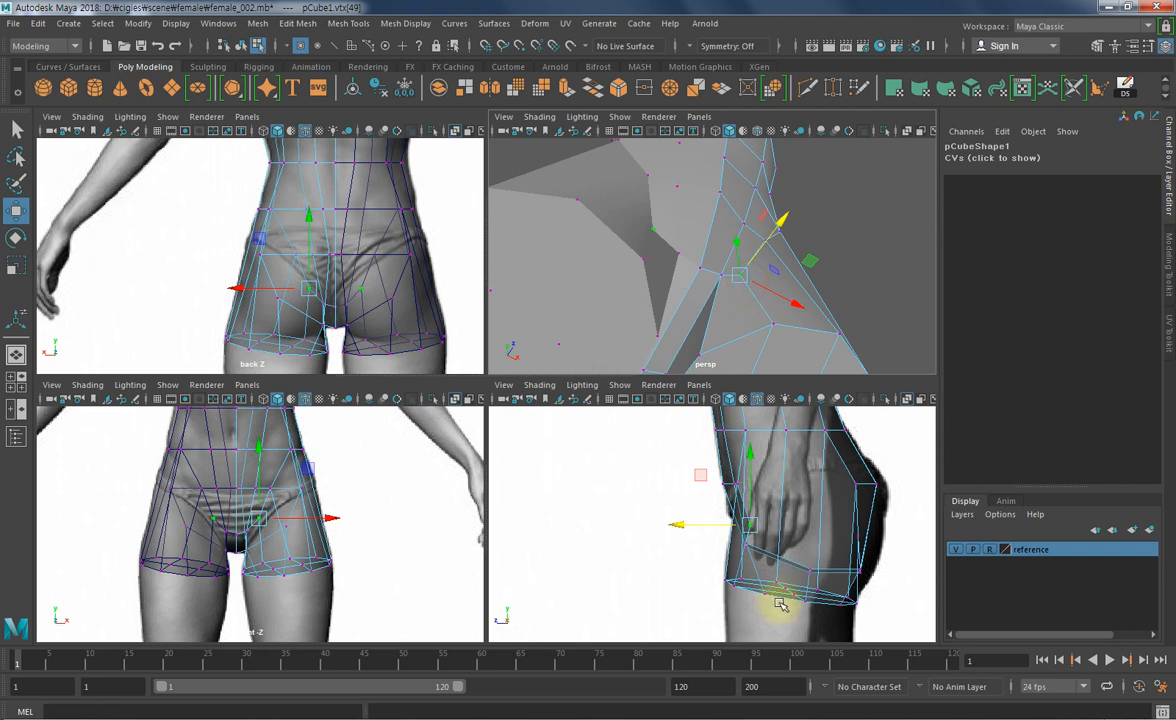
{"action": "left_click_drag", "start_coordinate": [764, 582], "coordinate": [752, 543]}
{"action": "left_click_drag", "start_coordinate": [830, 258], "coordinate": [735, 188], "text": "alt"}
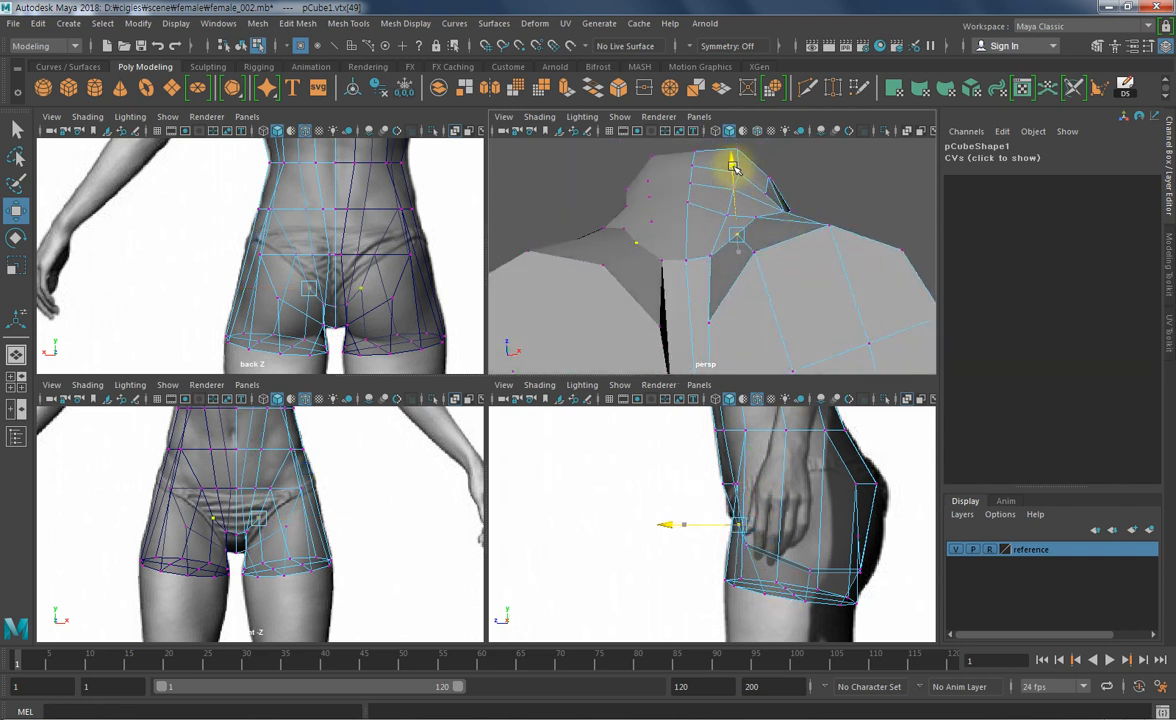
{"action": "left_click", "coordinate": [733, 168]}
- Select the front crotch vertex together with its centre-line neighbour and adjust their depth against the side reference
{"action": "left_click_drag", "start_coordinate": [757, 162], "coordinate": [971, 265], "text": "alt"}
{"action": "left_click_drag", "start_coordinate": [813, 284], "coordinate": [743, 252], "text": "alt"}
{"action": "left_click", "coordinate": [715, 263]}
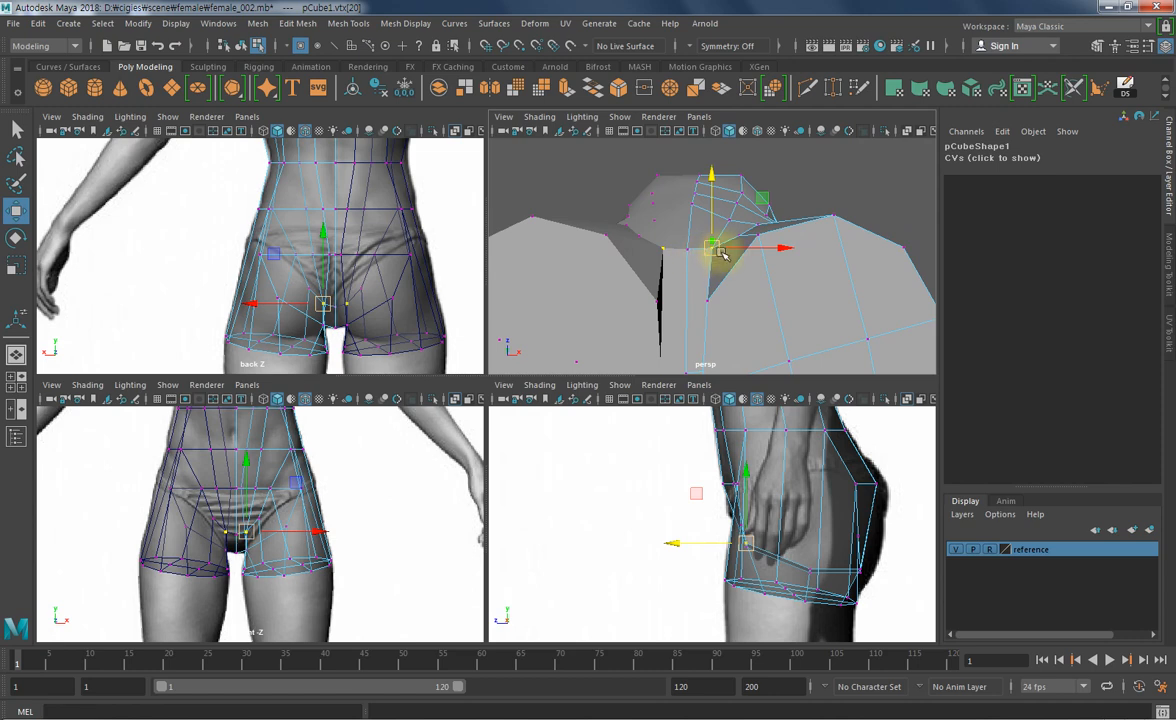
{"action": "left_click", "coordinate": [687, 251], "text": "shift"}
{"action": "right_click_drag", "start_coordinate": [688, 521], "coordinate": [874, 538], "text": "alt"}
{"action": "middle_click_drag", "start_coordinate": [796, 522], "coordinate": [687, 547], "text": "alt"}
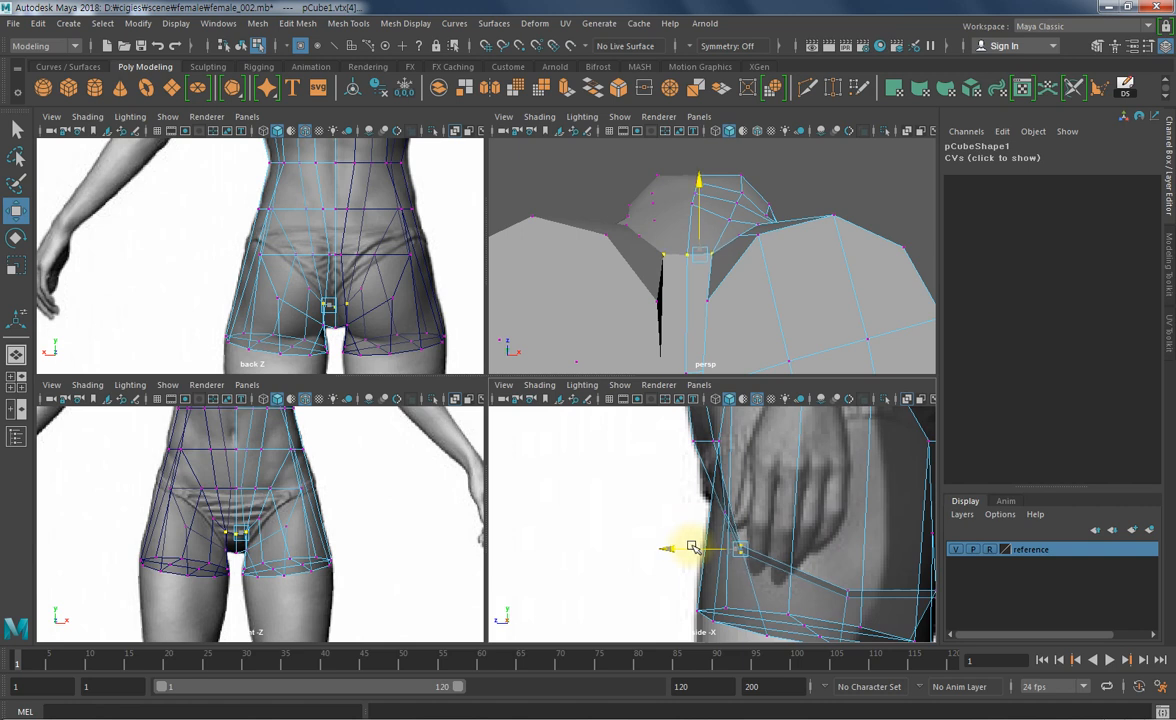
- Reselect the groin vertex and fine-tune its depth so the front groin contour curves smoothly
{"action": "key", "text": "q"}
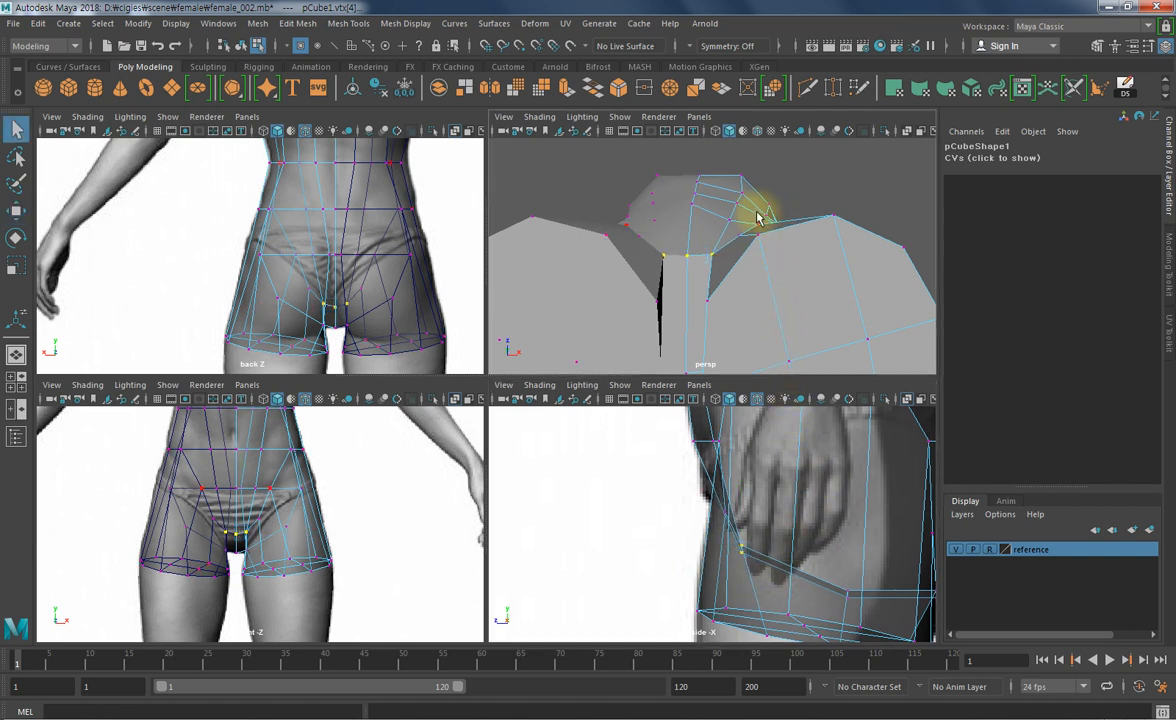
{"action": "left_click", "coordinate": [739, 236]}
{"action": "key", "text": "w"}
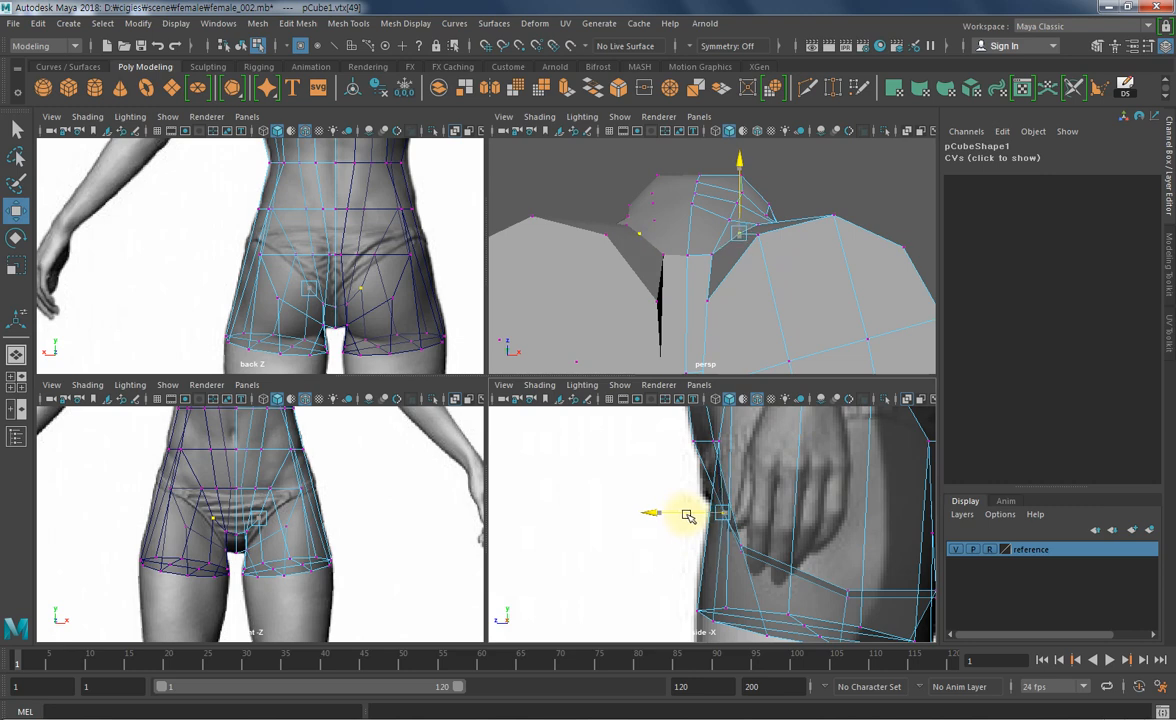
- Cut a new line of edges around the upper thigh, from the outer hip under the buttock to the crotch, with Multi-Cut
{"action": "left_click", "coordinate": [775, 224]}
{"action": "right_click_drag", "start_coordinate": [830, 288], "coordinate": [774, 294], "text": "alt"}
{"action": "left_click_drag", "start_coordinate": [774, 294], "coordinate": [557, 279], "text": "alt"}
{"action": "right_click_drag", "start_coordinate": [740, 281], "coordinate": [707, 283], "text": "alt"}
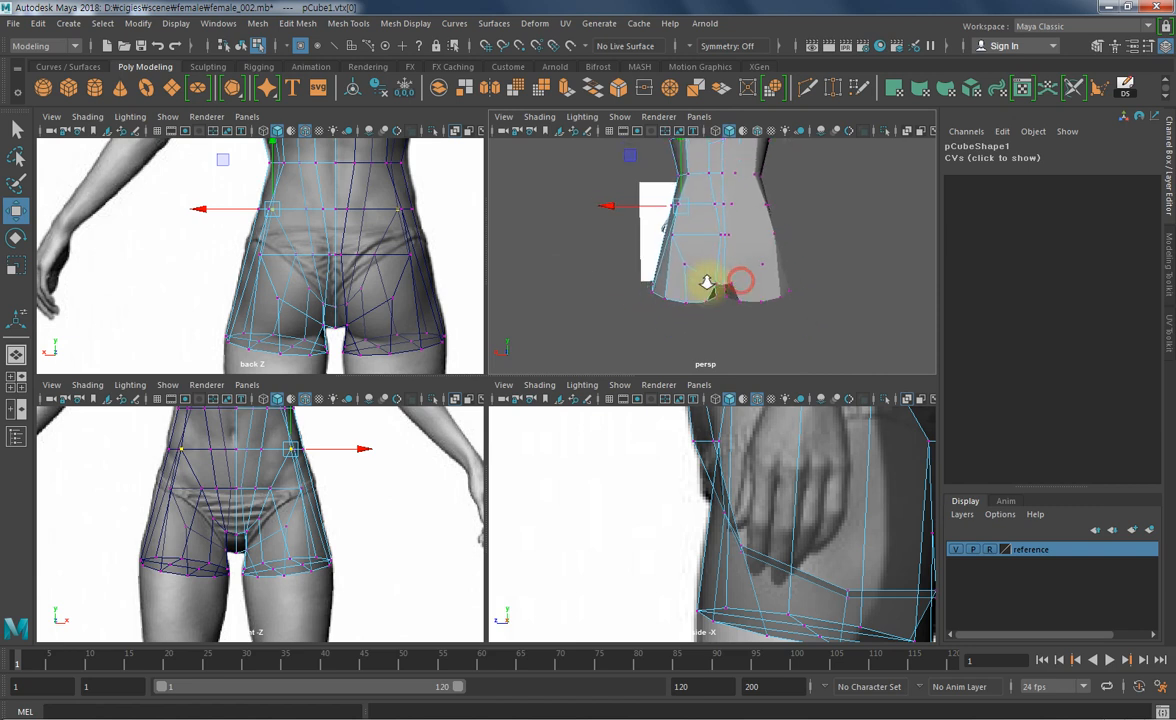
{"action": "middle_click_drag", "start_coordinate": [354, 281], "coordinate": [392, 283], "text": "alt"}
{"action": "right_click_drag", "start_coordinate": [760, 246], "coordinate": [577, 323], "text": "alt"}
{"action": "left_click_drag", "start_coordinate": [703, 252], "coordinate": [673, 200], "text": "alt"}
{"action": "middle_click_drag", "start_coordinate": [334, 277], "coordinate": [326, 282], "text": "alt"}
{"action": "middle_click_drag", "start_coordinate": [662, 231], "coordinate": [648, 195], "text": "alt"}
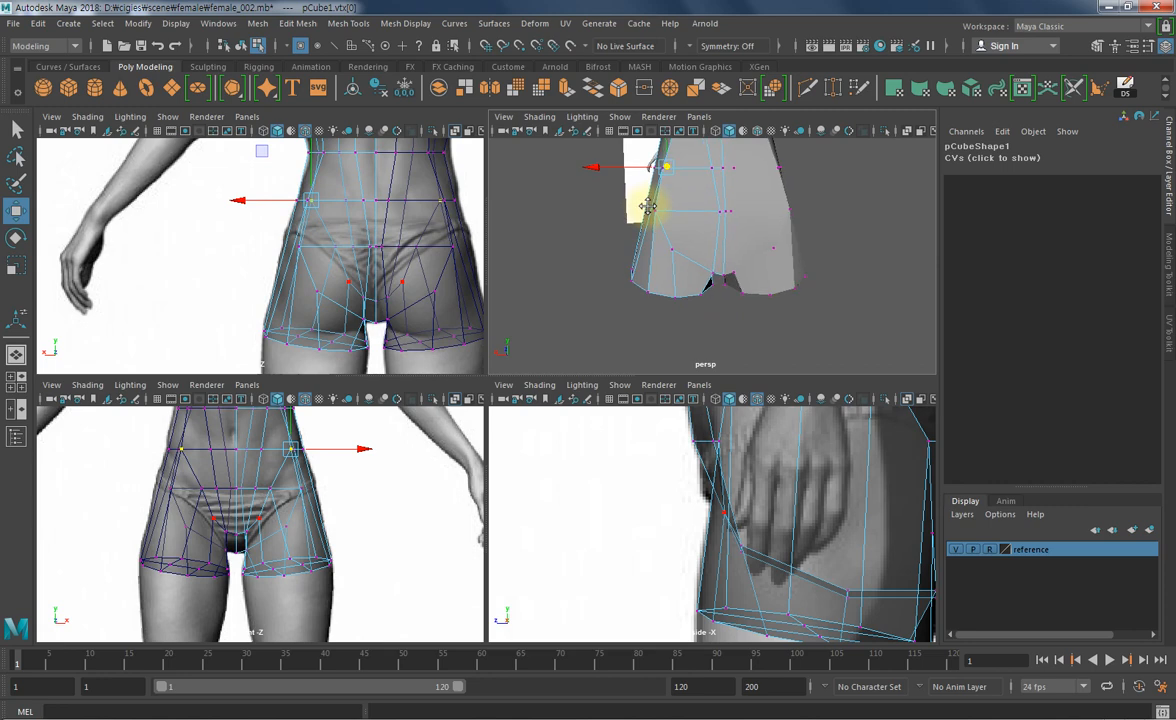
{"action": "left_click_drag", "start_coordinate": [630, 255], "coordinate": [672, 221], "text": "alt"}
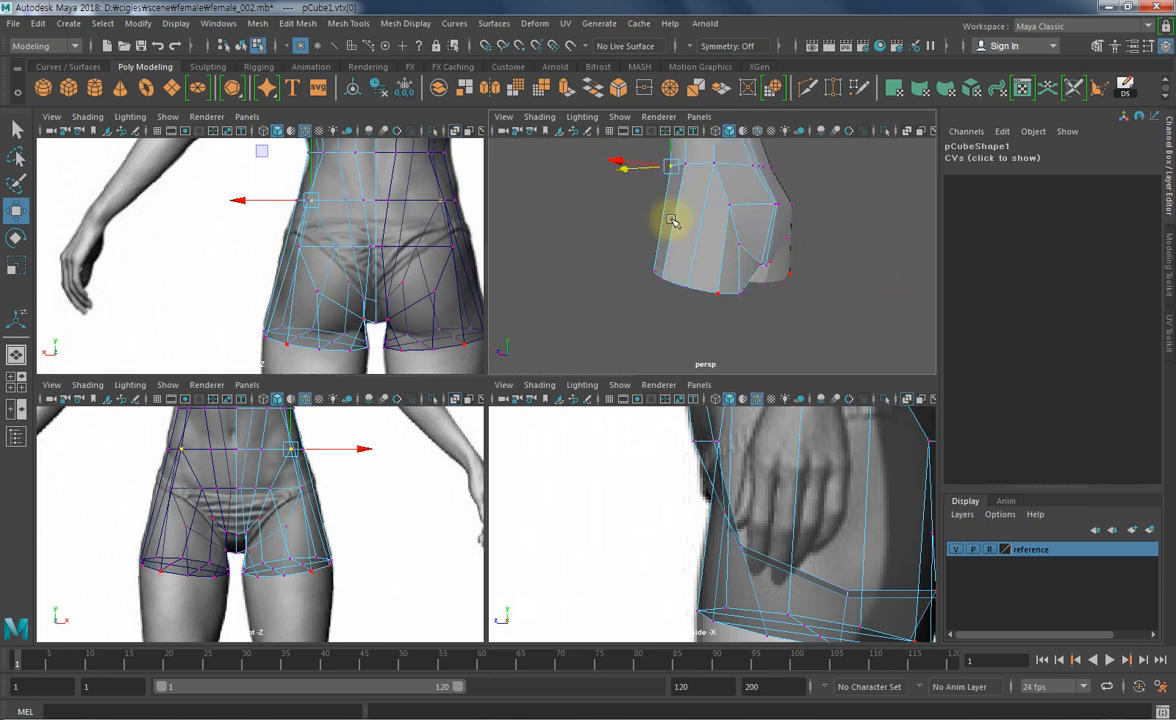
{"action": "left_click", "coordinate": [811, 89]}
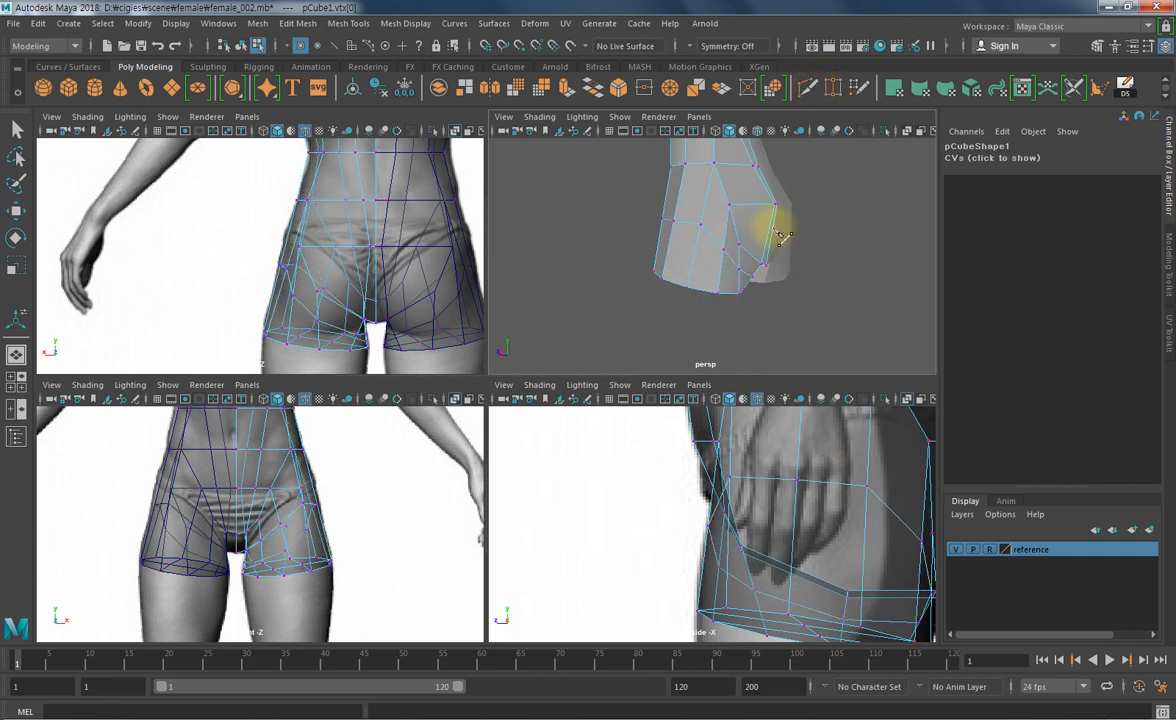
{"action": "middle_click_drag", "start_coordinate": [773, 254], "coordinate": [776, 167], "text": "alt"}
{"action": "key", "text": "w"}
- Switch to edge selection and select the newly cut edge loop around the upper thigh
{"action": "left_click_drag", "start_coordinate": [727, 302], "coordinate": [904, 288], "text": "alt"}
{"action": "left_click", "coordinate": [786, 265]}
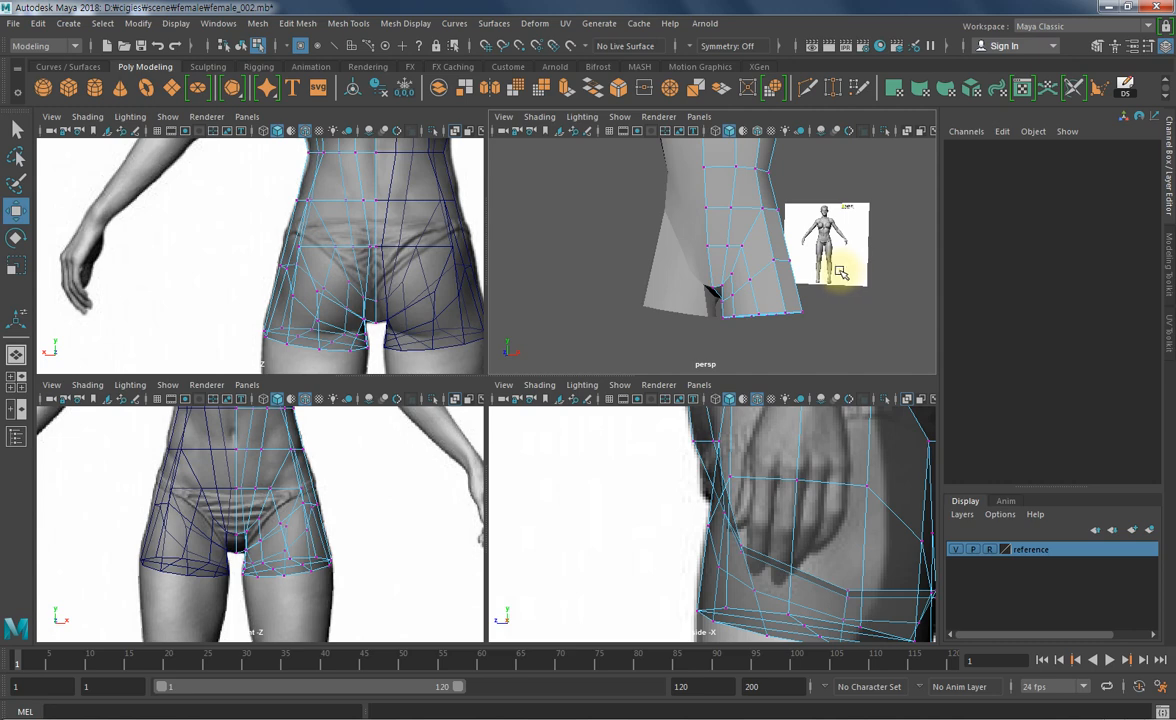
{"action": "key", "text": "F10"}
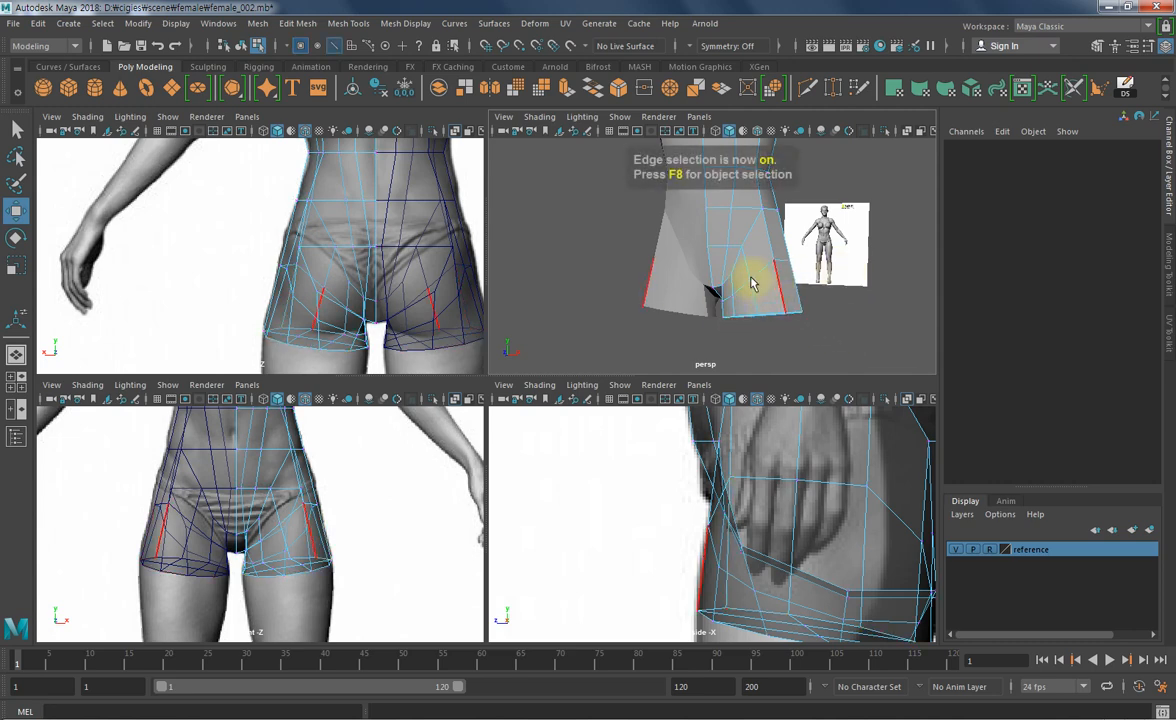
{"action": "key", "text": "q"}
{"action": "left_click", "coordinate": [762, 272]}
{"action": "double_click", "coordinate": [760, 271]}
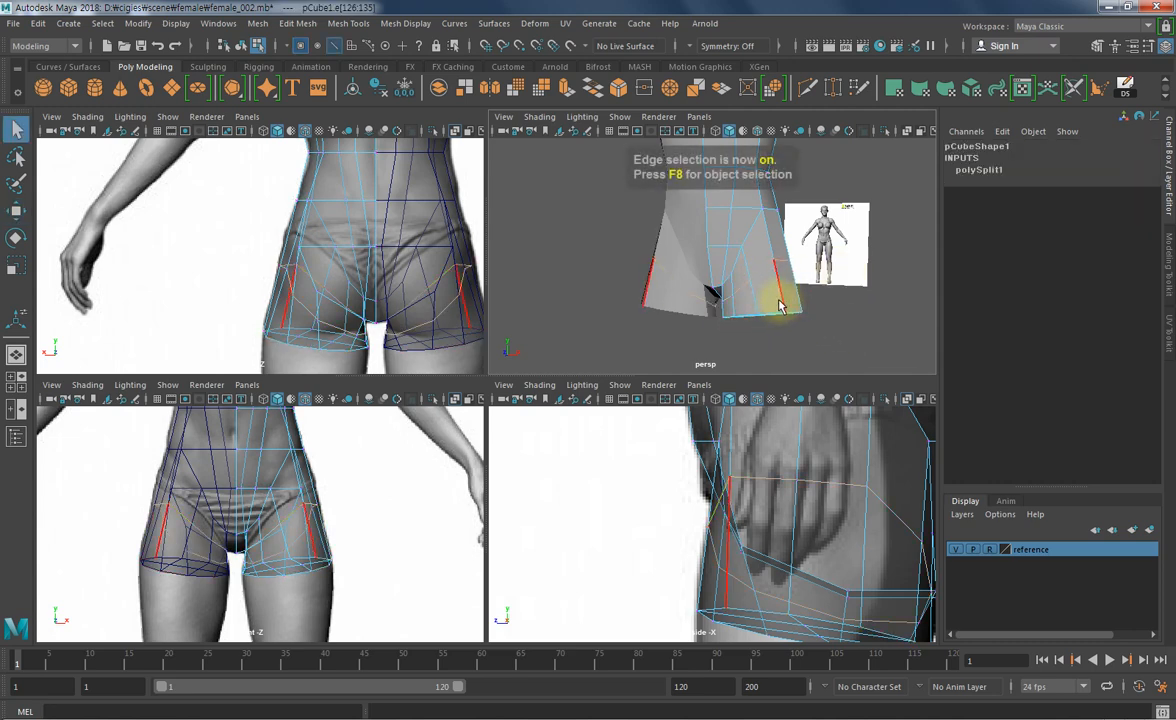
- Apply a lattice deformer to the selected thigh edge loop and switch to editing its lattice points
{"action": "key", "text": "space"}
{"action": "left_click_drag", "start_coordinate": [580, 446], "coordinate": [619, 436], "text": "alt"}
{"action": "key", "text": "space"}
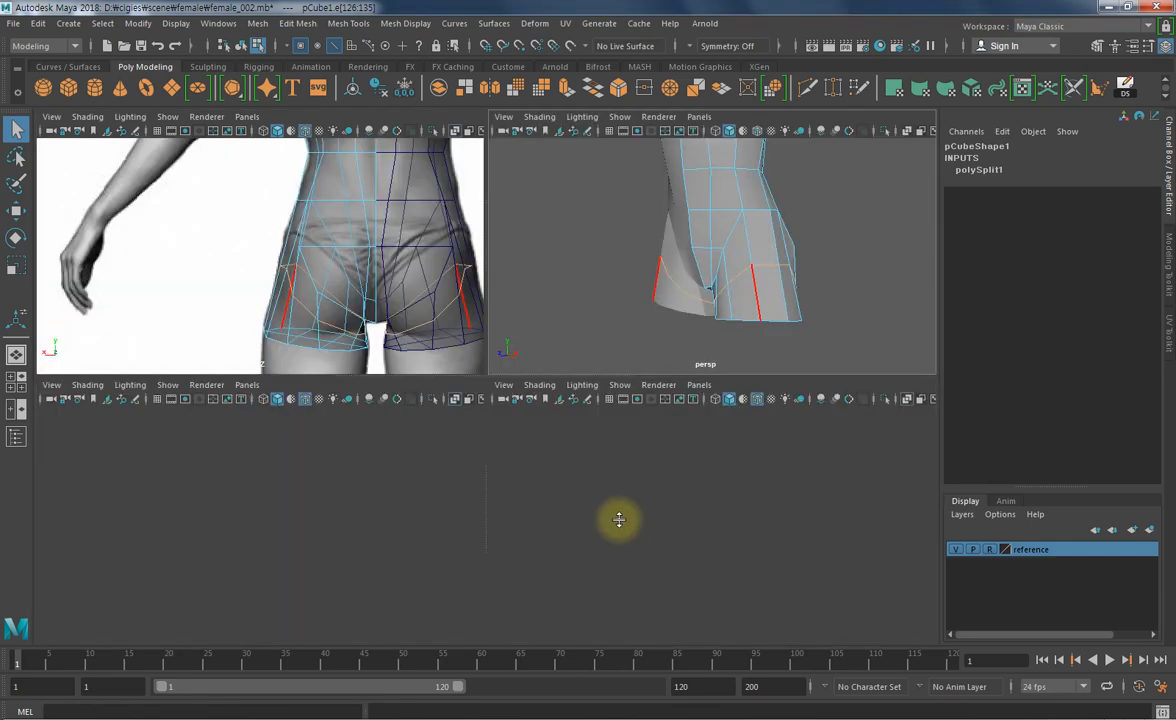
{"action": "left_click", "coordinate": [538, 25]}
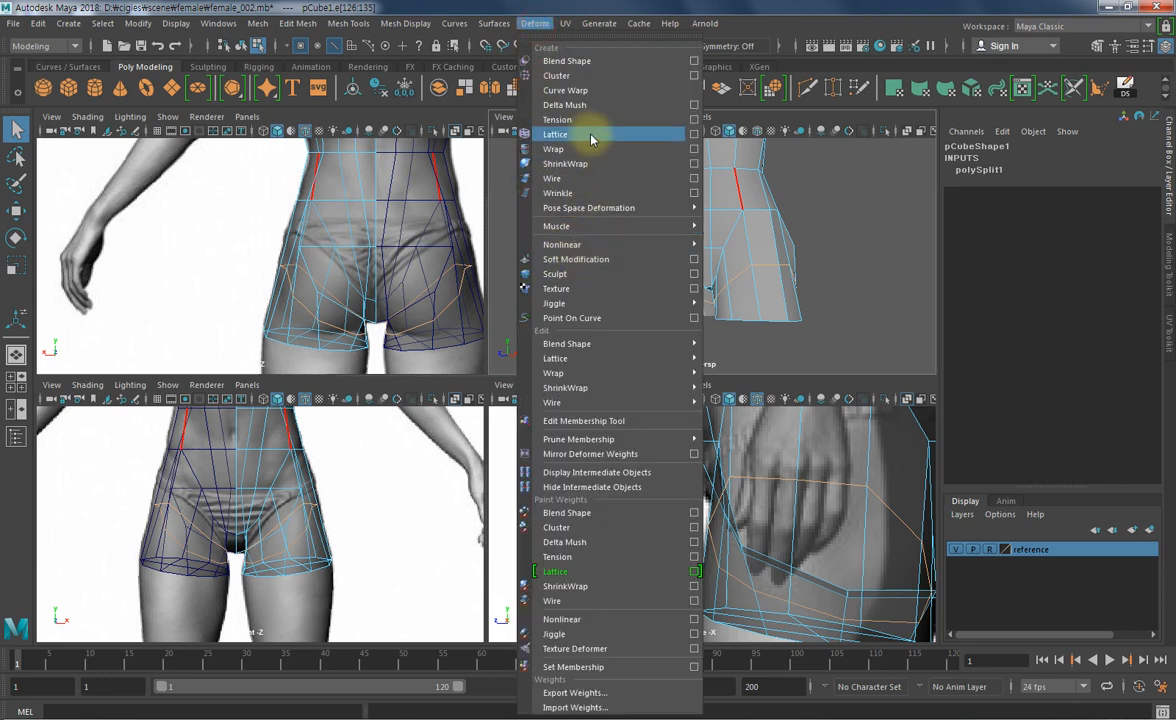
{"action": "left_click", "coordinate": [545, 134]}
{"action": "middle_click_drag", "start_coordinate": [714, 491], "coordinate": [583, 451], "text": "alt"}
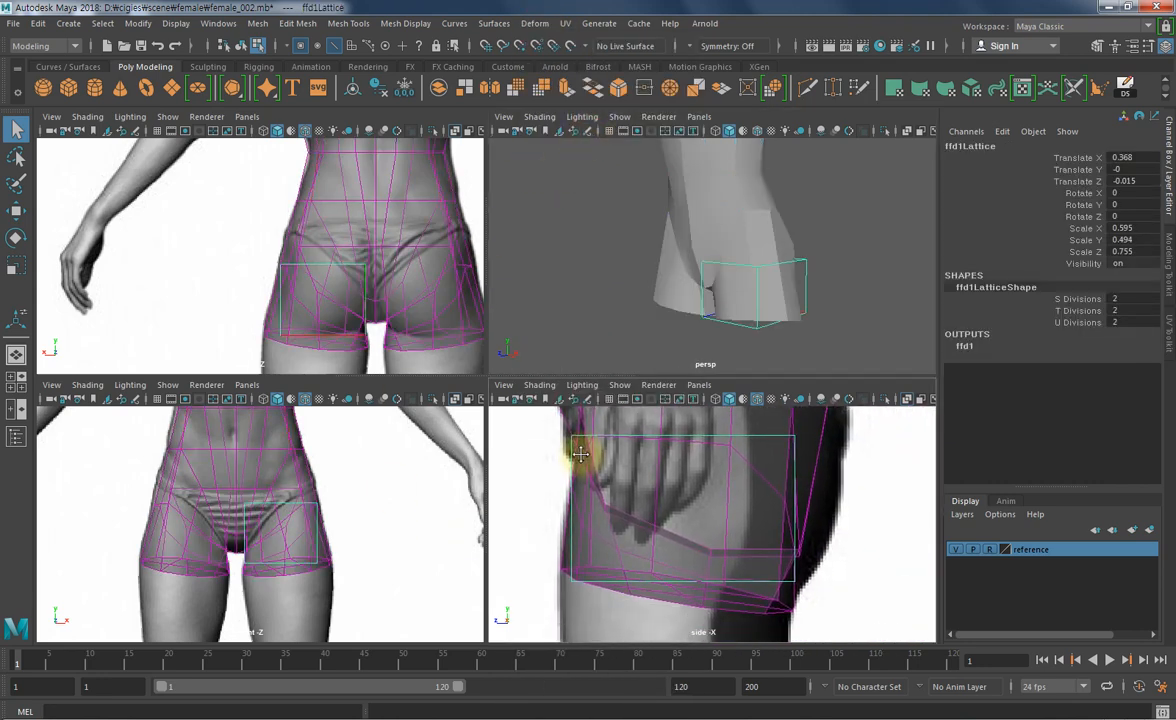
{"action": "right_click_drag", "start_coordinate": [869, 357], "coordinate": [803, 300]}
- Select the outer lattice points in the front view and move them outward to the thigh's outer contour
{"action": "middle_click_drag", "start_coordinate": [393, 532], "coordinate": [390, 510], "text": "alt"}
{"action": "left_click_drag", "start_coordinate": [381, 450], "coordinate": [302, 606]}
{"action": "middle_click_drag", "start_coordinate": [306, 540], "coordinate": [301, 536], "text": "alt"}
{"action": "scroll", "coordinate": [301, 536], "scroll_direction": "up", "scroll_amount": 3}
{"action": "key", "text": "w"}
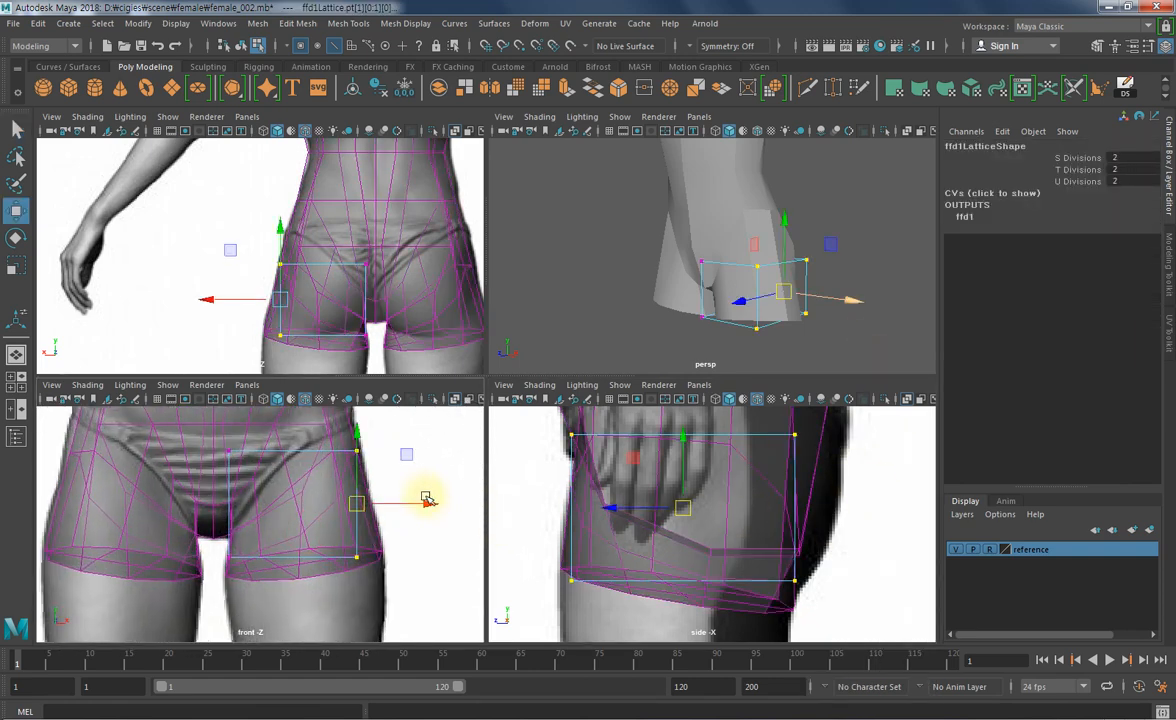
{"action": "left_click_drag", "start_coordinate": [427, 501], "coordinate": [431, 502]}
- Select the lattice's inner points in the front view and shift them slightly toward the body's centre line
{"action": "middle_click_drag", "start_coordinate": [434, 501], "coordinate": [421, 657], "text": "alt"}
{"action": "middle_click_drag", "start_coordinate": [355, 457], "coordinate": [313, 437], "text": "alt"}
{"action": "left_click_drag", "start_coordinate": [313, 416], "coordinate": [276, 552]}
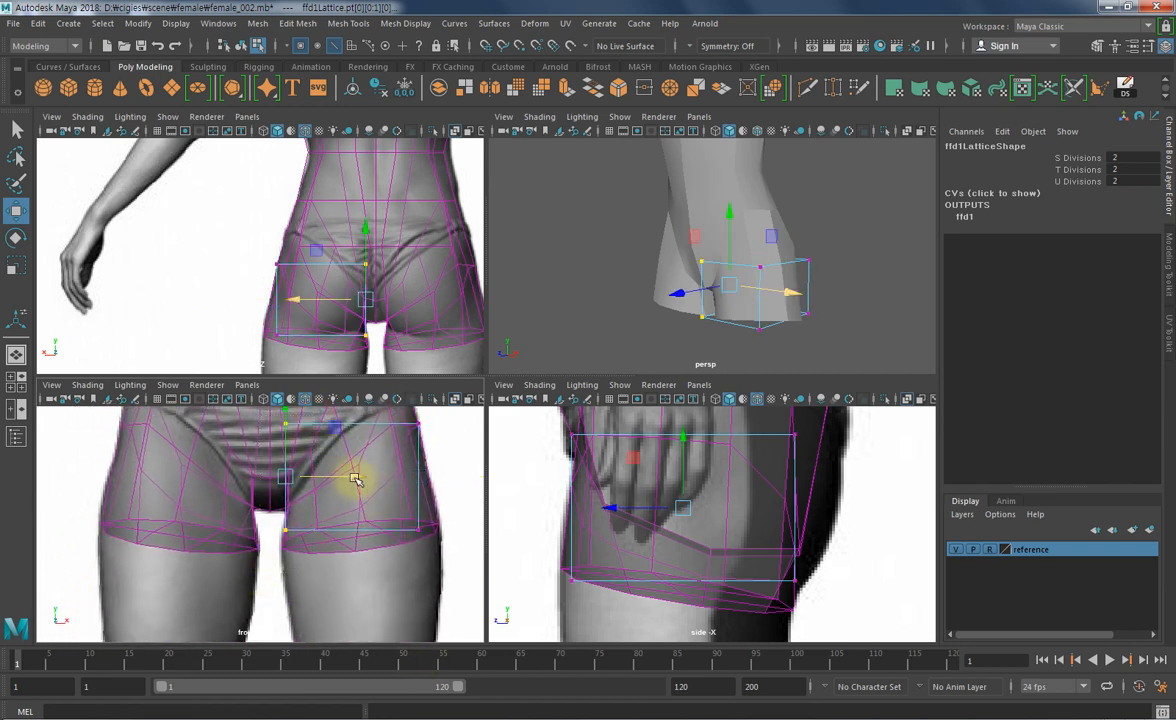
{"action": "left_click_drag", "start_coordinate": [354, 476], "coordinate": [353, 476]}
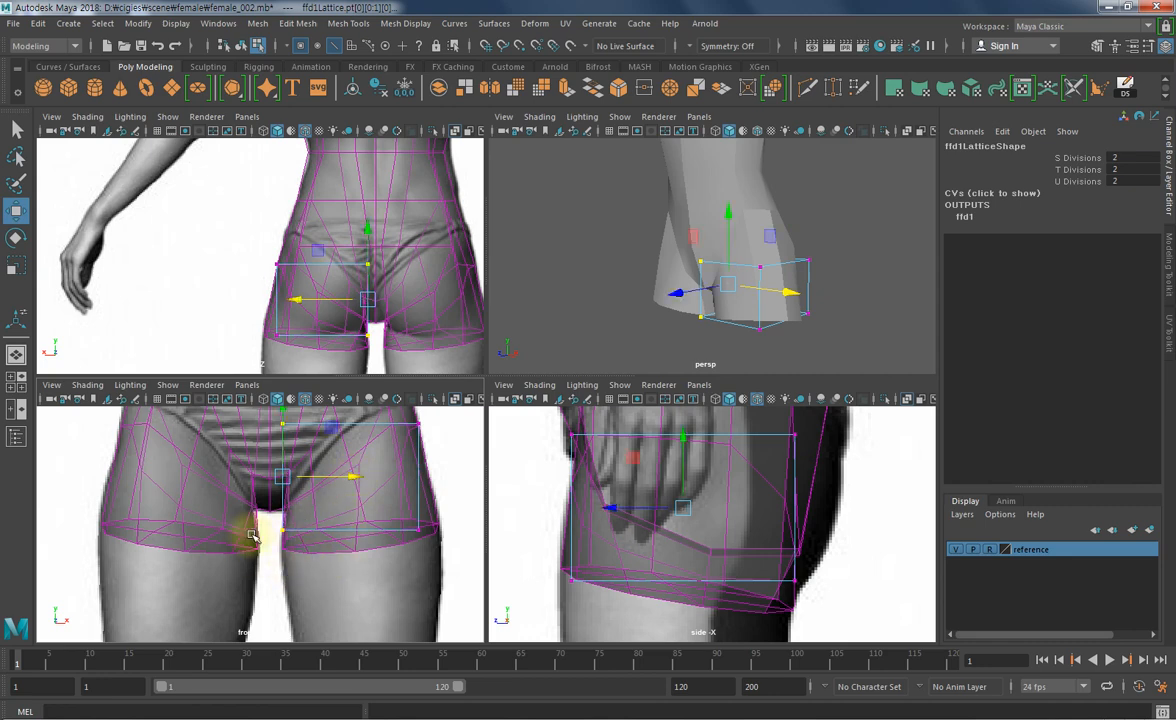
- Bake the thigh loop's lattice deformation by selecting the body mesh in object mode and deleting its history
{"action": "left_click_drag", "start_coordinate": [714, 328], "coordinate": [623, 297], "text": "alt"}
{"action": "key", "text": "F8"}
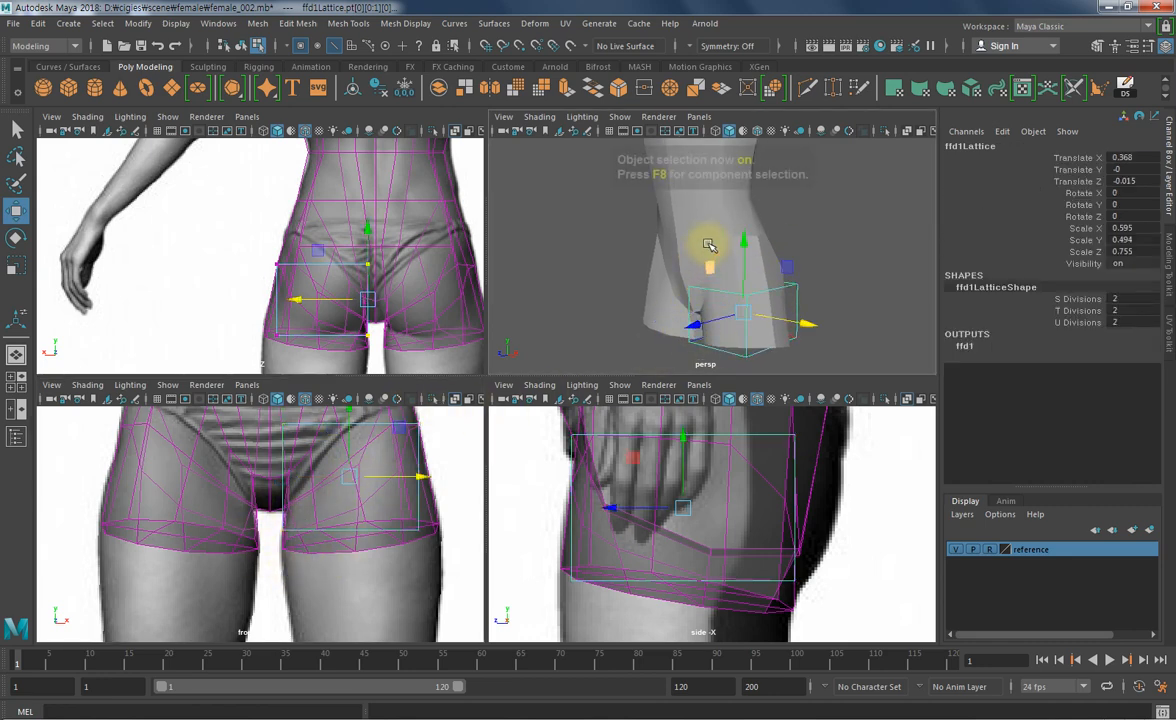
{"action": "left_click", "coordinate": [697, 196]}
{"action": "key", "text": "alt+shift+d"}
{"action": "left_click_drag", "start_coordinate": [842, 325], "coordinate": [627, 311], "text": "alt"}
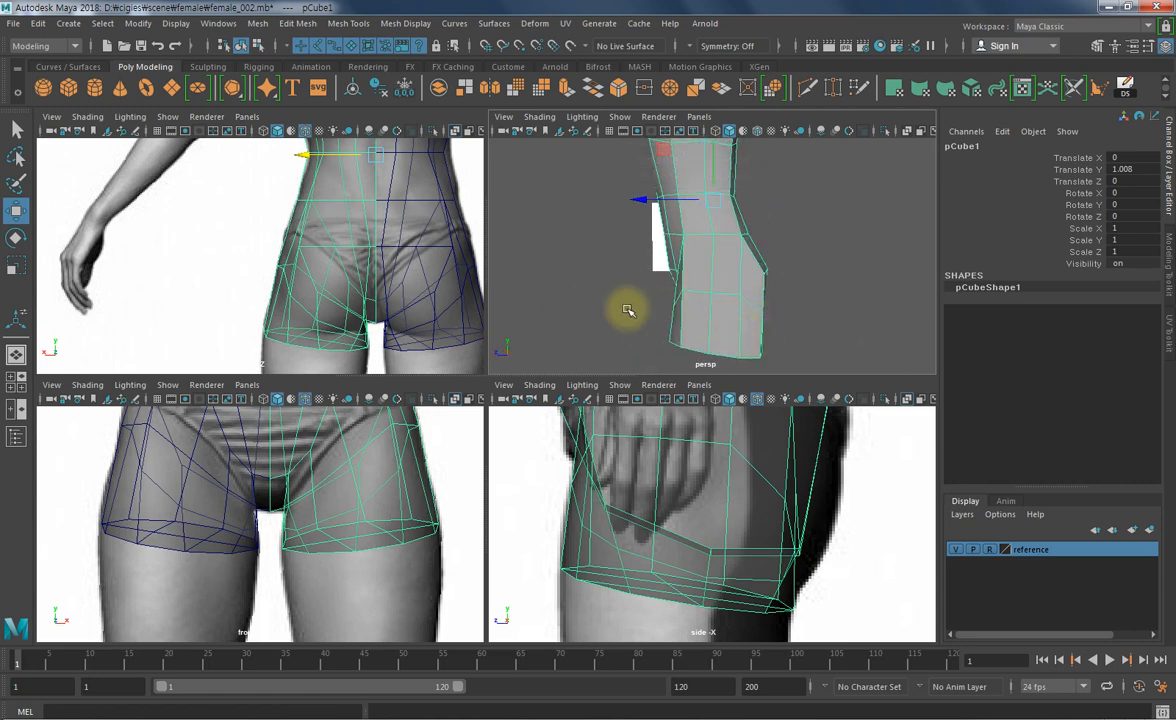
- Select the body's rear buttock vertex in vertex mode and pull it back to the reference's buttock contour in the side view
{"action": "left_click_drag", "start_coordinate": [794, 294], "coordinate": [724, 291], "text": "alt"}
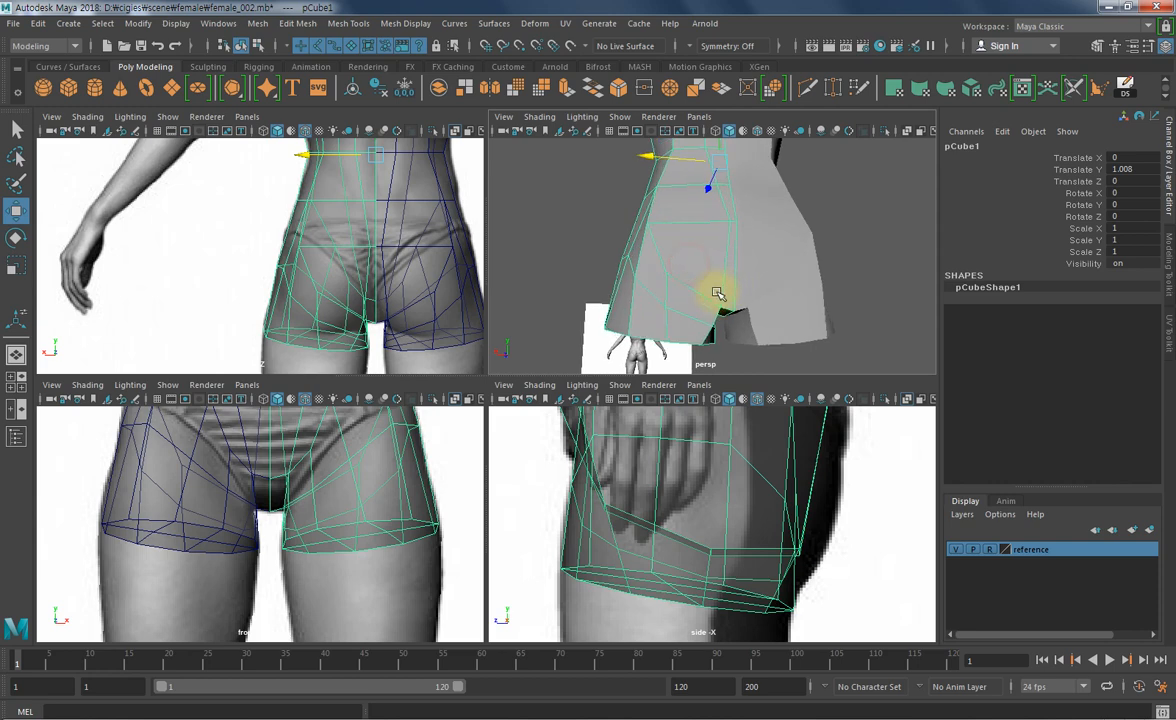
{"action": "key", "text": "F9"}
{"action": "left_click", "coordinate": [667, 275]}
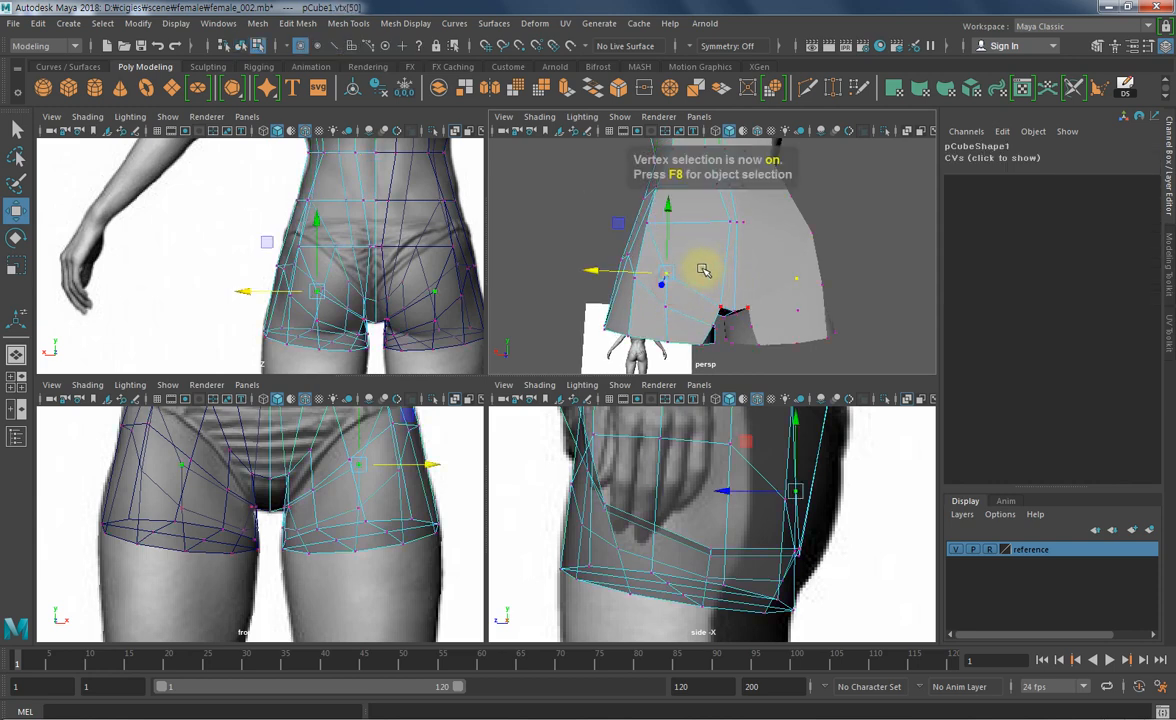
{"action": "middle_click_drag", "start_coordinate": [343, 459], "coordinate": [359, 506], "text": "alt"}
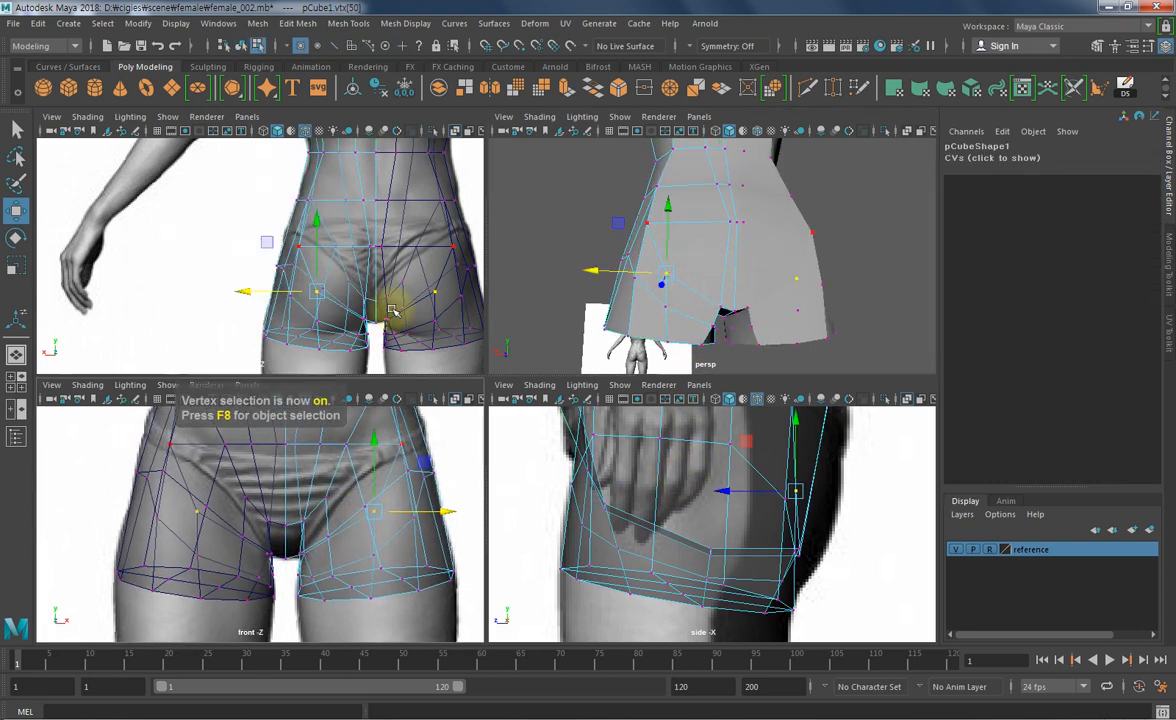
{"action": "middle_click_drag", "start_coordinate": [339, 310], "coordinate": [357, 304], "text": "alt"}
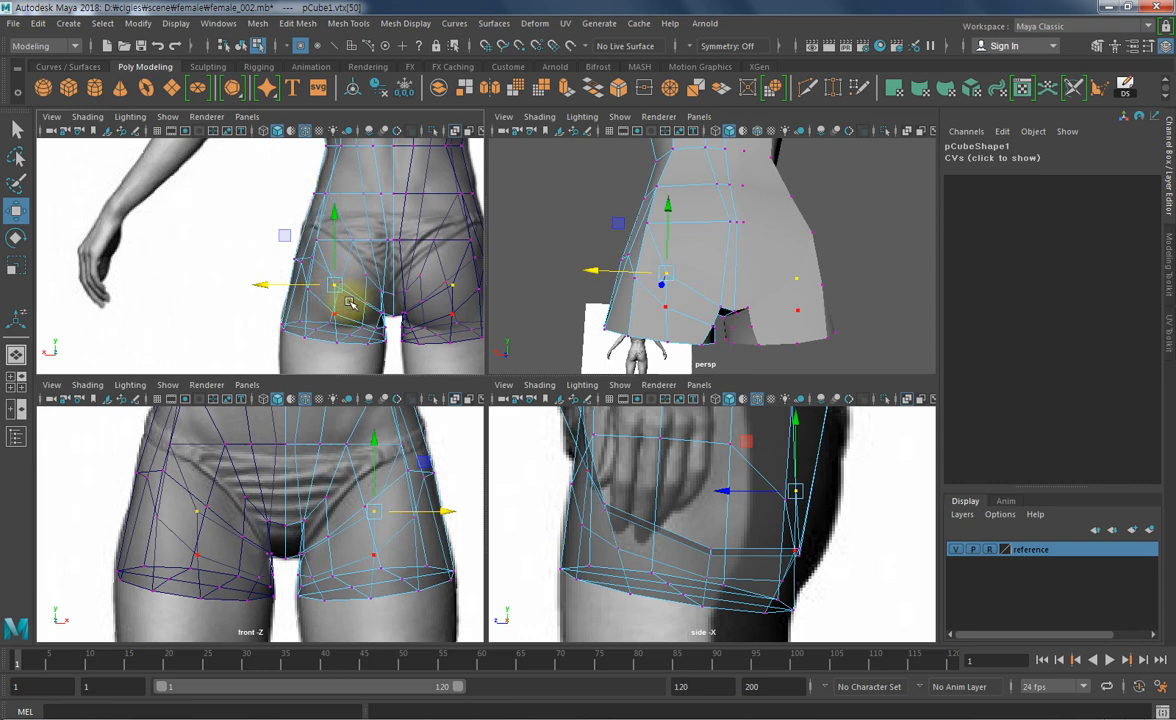
{"action": "middle_click_drag", "start_coordinate": [777, 481], "coordinate": [722, 530], "text": "alt"}
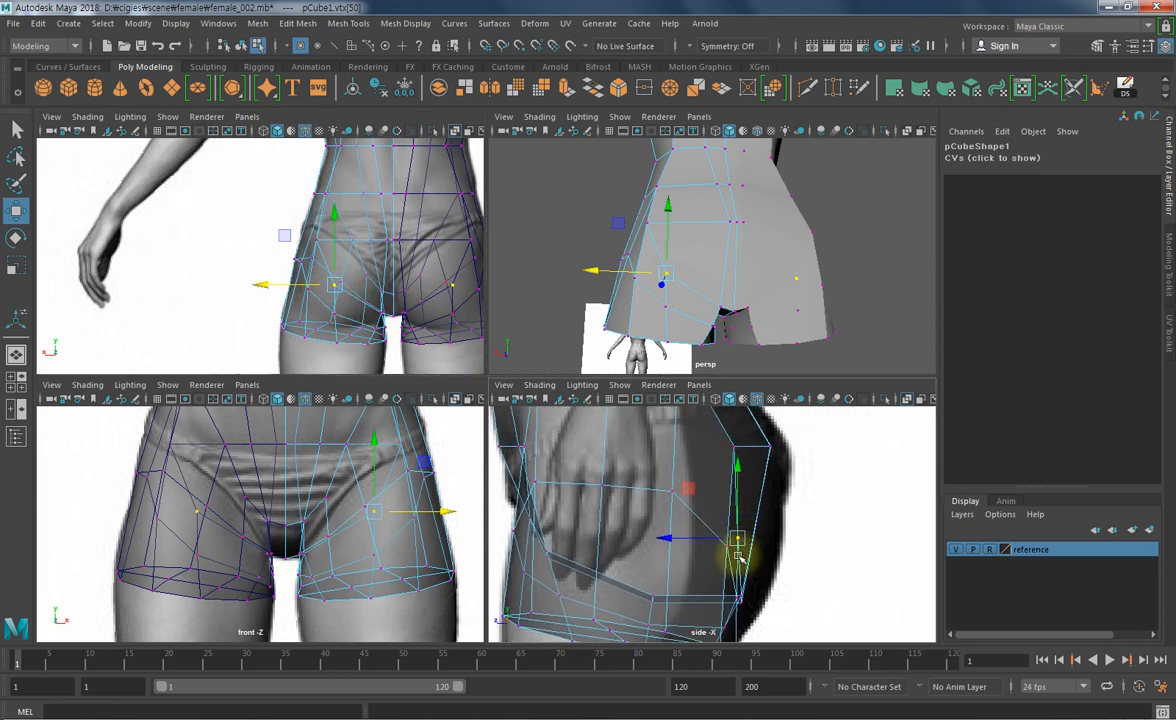
{"action": "left_click_drag", "start_coordinate": [672, 537], "coordinate": [717, 545]}
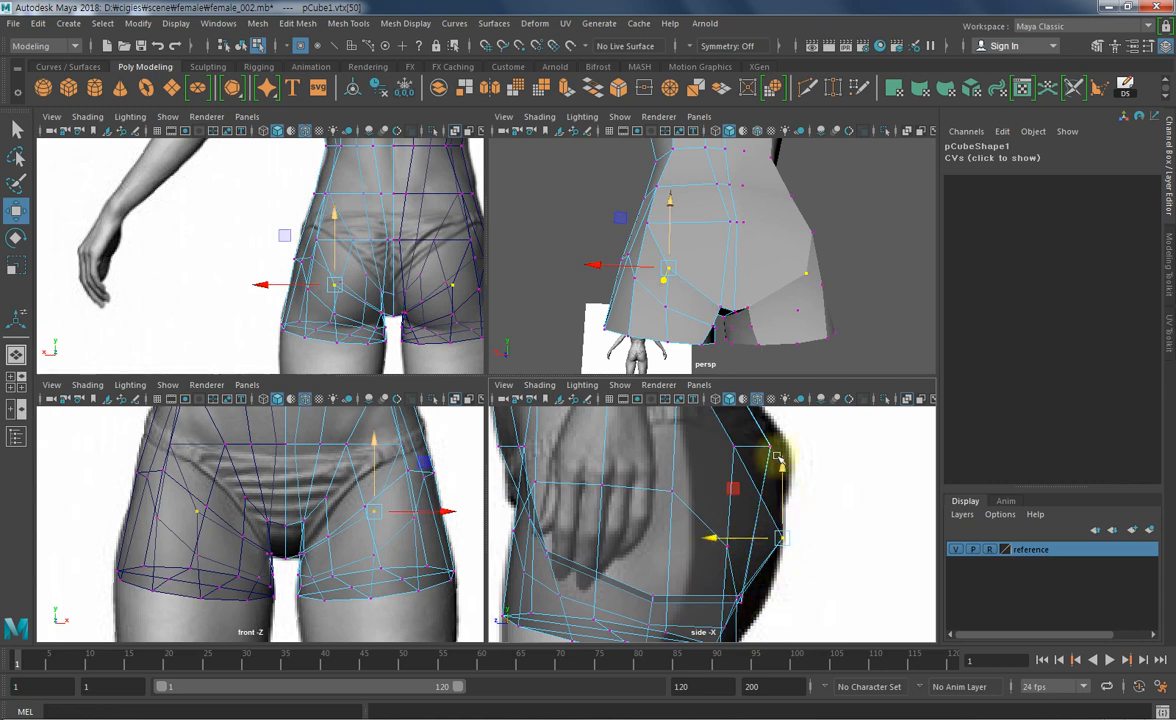
- Move the vertex below the buttock backward to the reference contour in the side view, then clear the selection
{"action": "left_click_drag", "start_coordinate": [743, 220], "coordinate": [796, 317], "text": "alt"}
{"action": "middle_click_drag", "start_coordinate": [755, 292], "coordinate": [764, 258], "text": "alt"}
{"action": "left_click", "coordinate": [688, 285]}
{"action": "middle_click_drag", "start_coordinate": [803, 547], "coordinate": [803, 462], "text": "alt"}
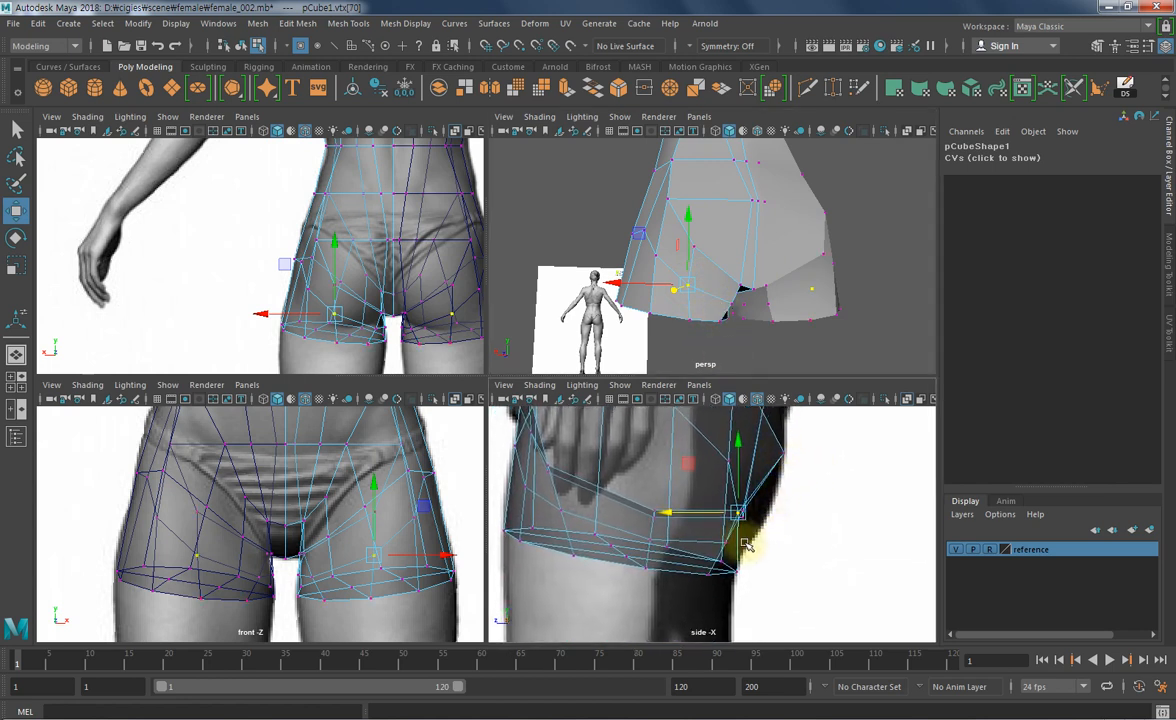
{"action": "left_click_drag", "start_coordinate": [673, 514], "coordinate": [695, 517]}
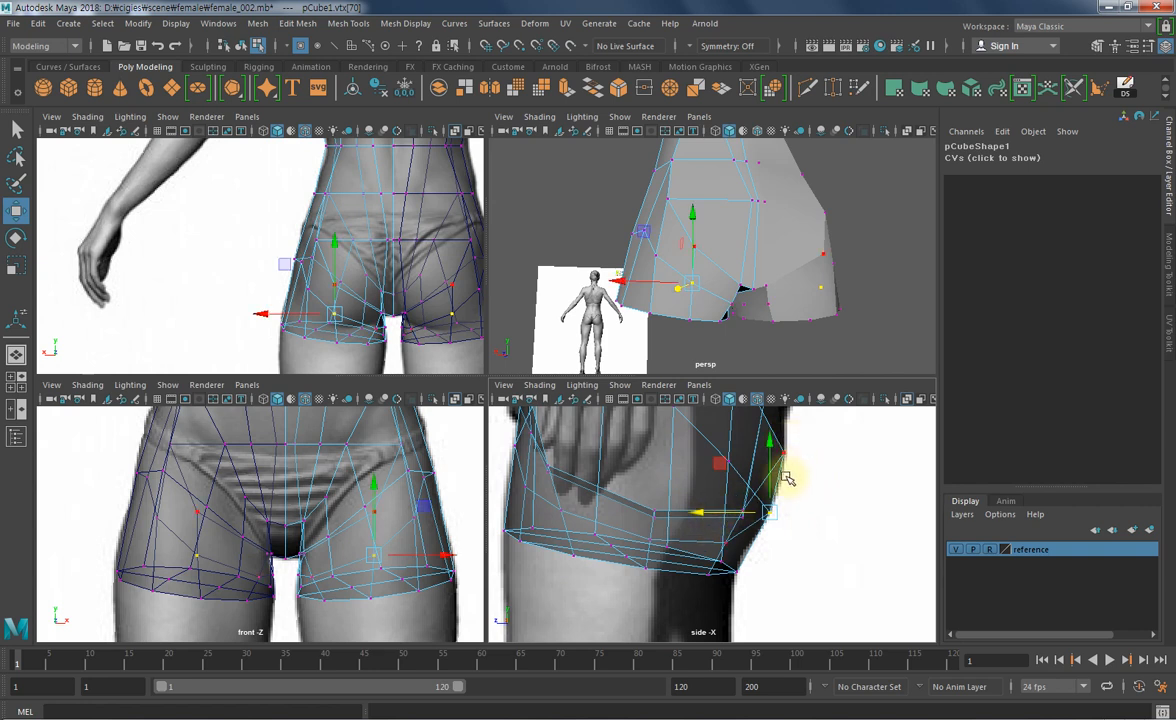
{"action": "left_click", "coordinate": [708, 512]}
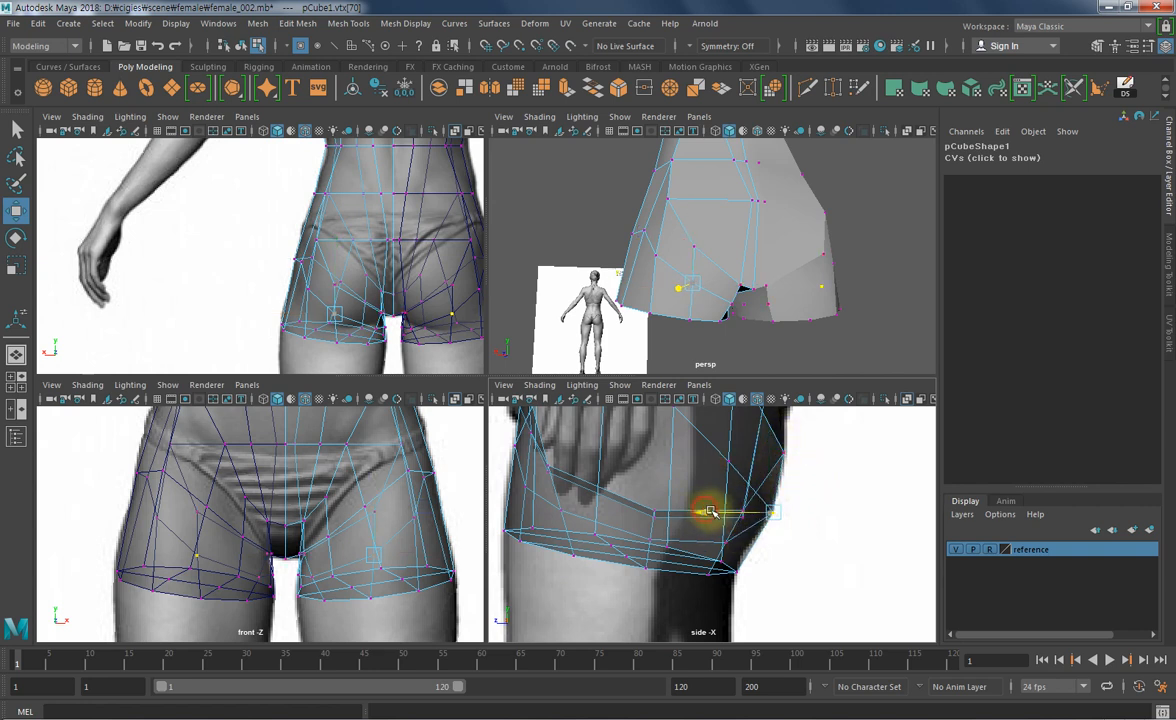
{"action": "left_click_drag", "start_coordinate": [793, 315], "coordinate": [743, 249], "text": "alt"}
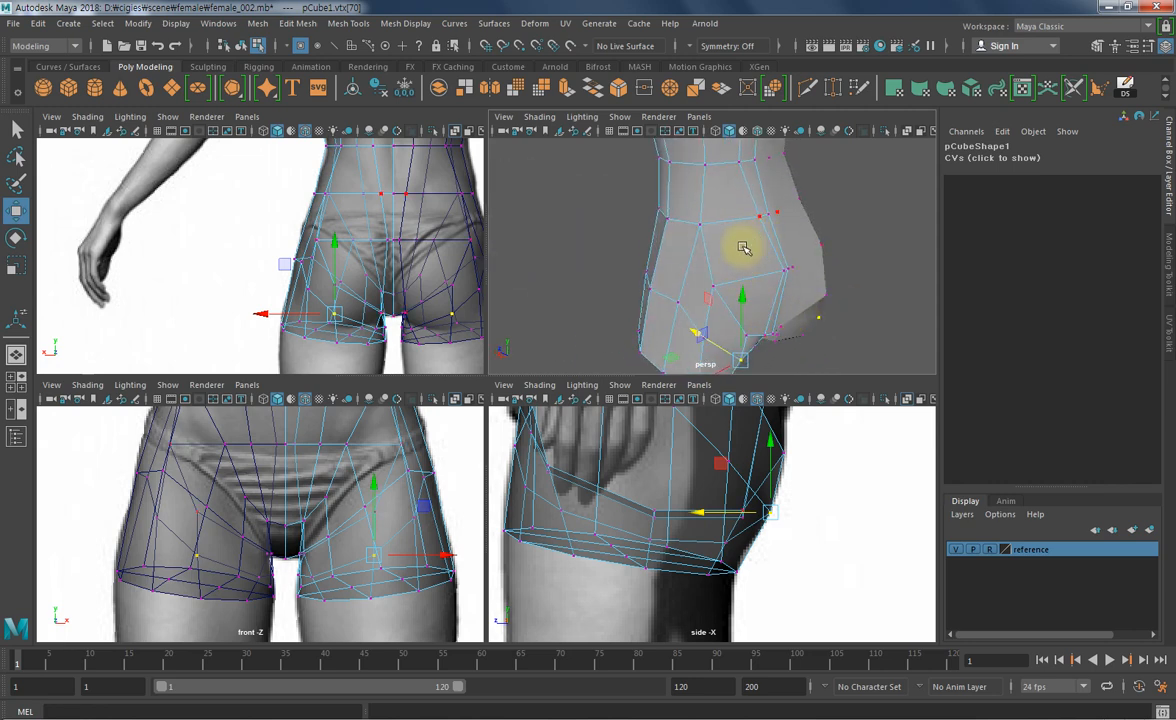
{"action": "middle_click_drag", "start_coordinate": [782, 480], "coordinate": [762, 610], "text": "alt"}
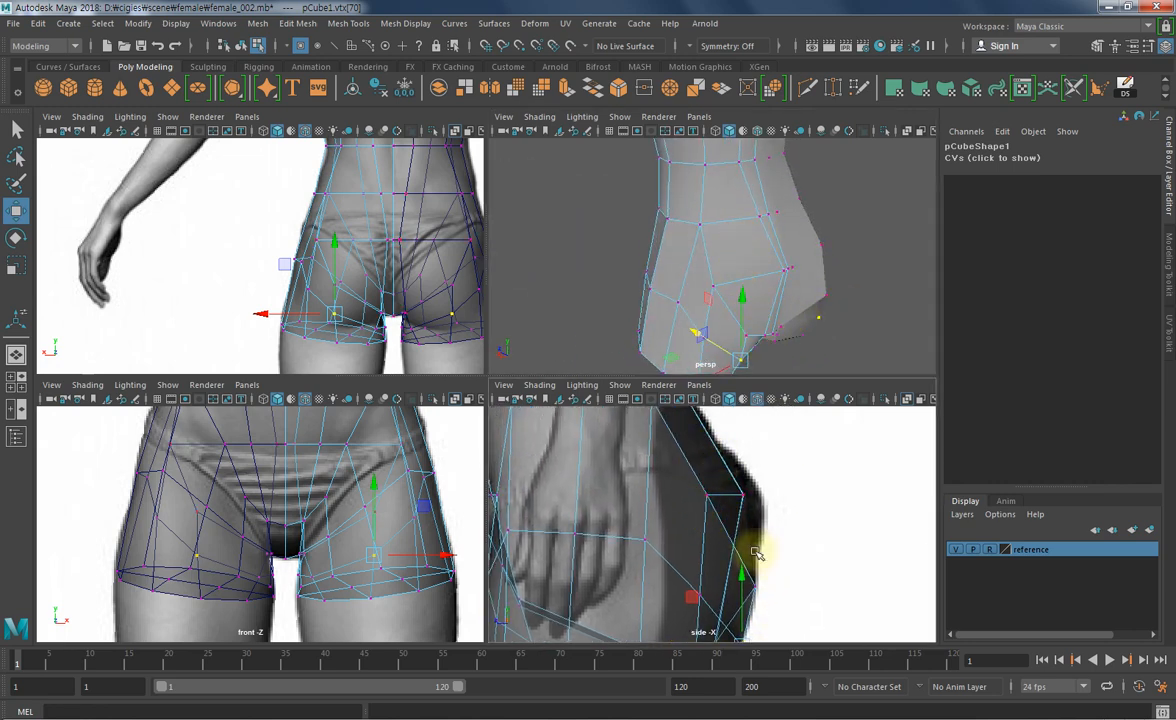
{"action": "middle_click_drag", "start_coordinate": [793, 559], "coordinate": [803, 488], "text": "alt"}
{"action": "mouse_move", "coordinate": [843, 323]}
{"action": "left_mouse_down", "text": "alt"}
{"action": "mouse_move", "coordinate": [760, 288]}
{"action": "mouse_move", "coordinate": [688, 276]}
{"action": "mouse_move", "coordinate": [816, 310]}
{"action": "mouse_move", "coordinate": [822, 289]}
{"action": "mouse_move", "coordinate": [853, 310]}
{"action": "left_mouse_up", "text": "alt"}
{"action": "left_click", "coordinate": [862, 280]}
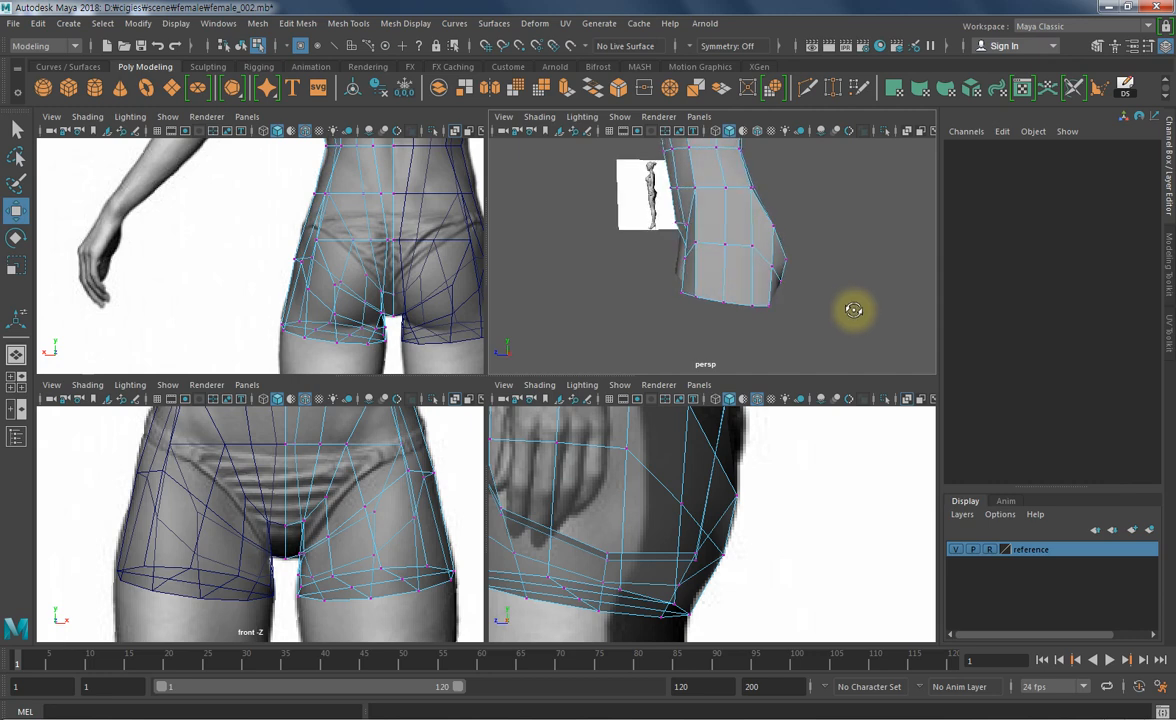
- Maximize the side view and shift the vertex at the outer rear of the hip slightly toward the back
{"action": "left_click", "coordinate": [754, 249]}
{"action": "middle_click_drag", "start_coordinate": [630, 517], "coordinate": [649, 551], "text": "alt"}
{"action": "scroll", "coordinate": [649, 551], "scroll_direction": "down", "scroll_amount": 3}
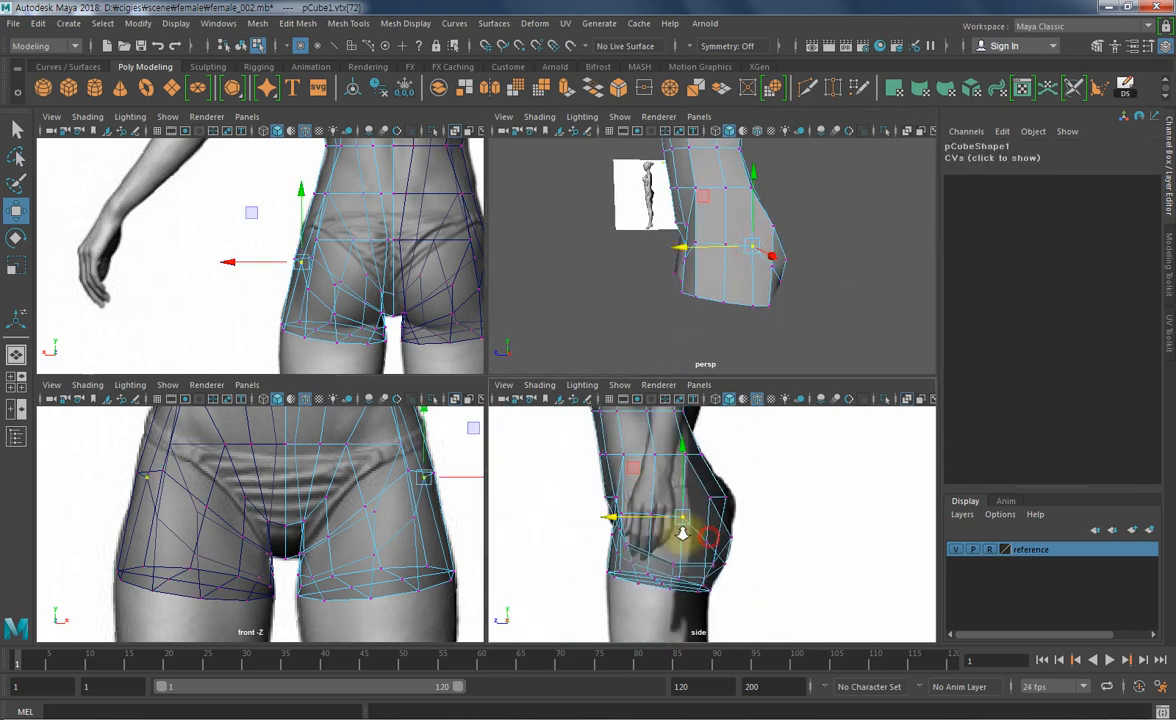
{"action": "key", "text": "space"}
{"action": "middle_click_drag", "start_coordinate": [574, 432], "coordinate": [652, 440], "text": "alt"}
{"action": "middle_click_drag", "start_coordinate": [541, 247], "coordinate": [545, 312], "text": "alt"}
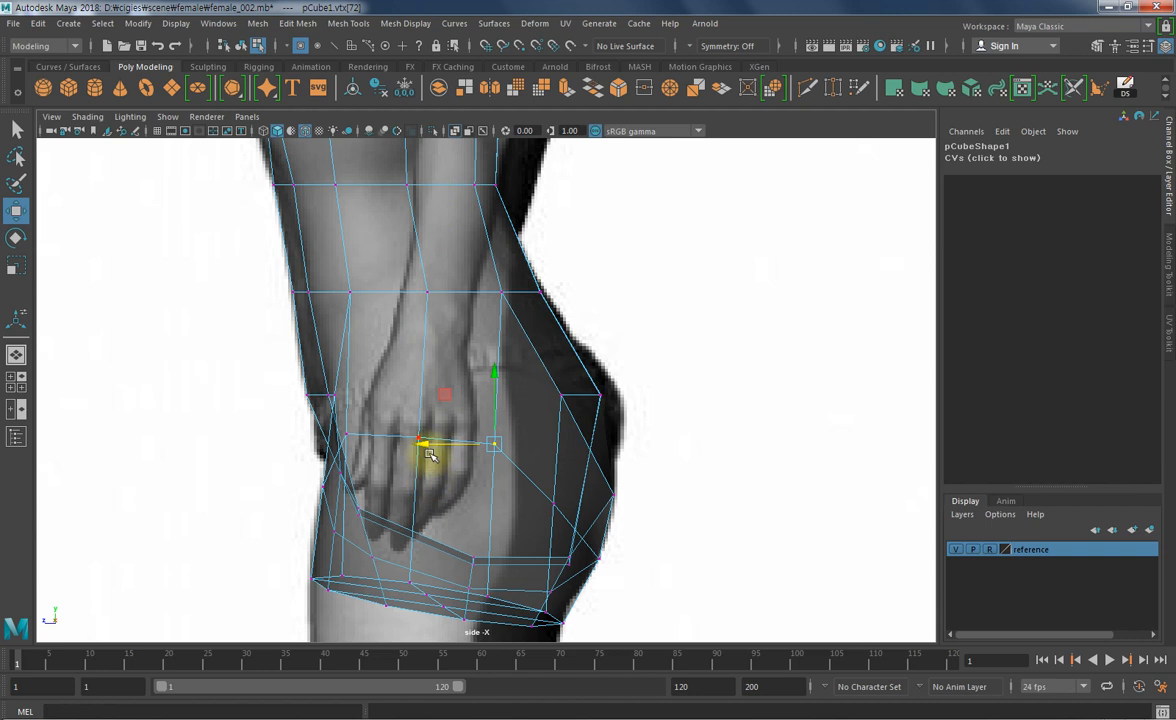
{"action": "middle_click_drag", "start_coordinate": [505, 400], "coordinate": [502, 350], "text": "alt"}
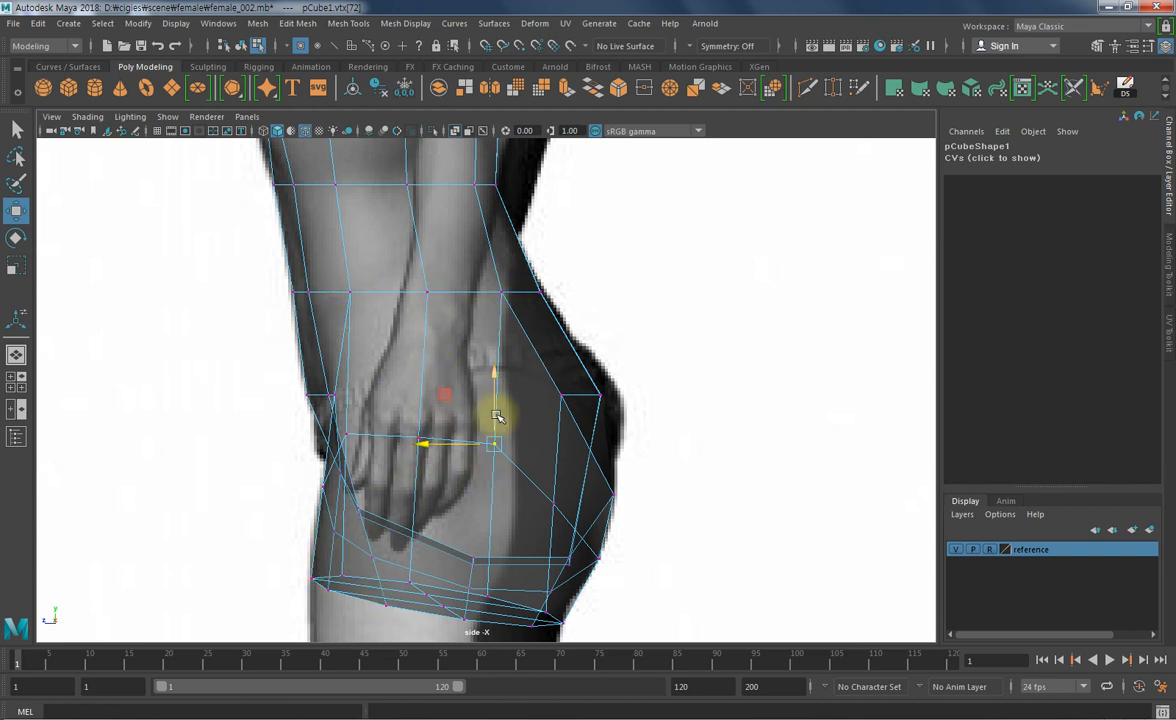
{"action": "left_click", "coordinate": [560, 440]}
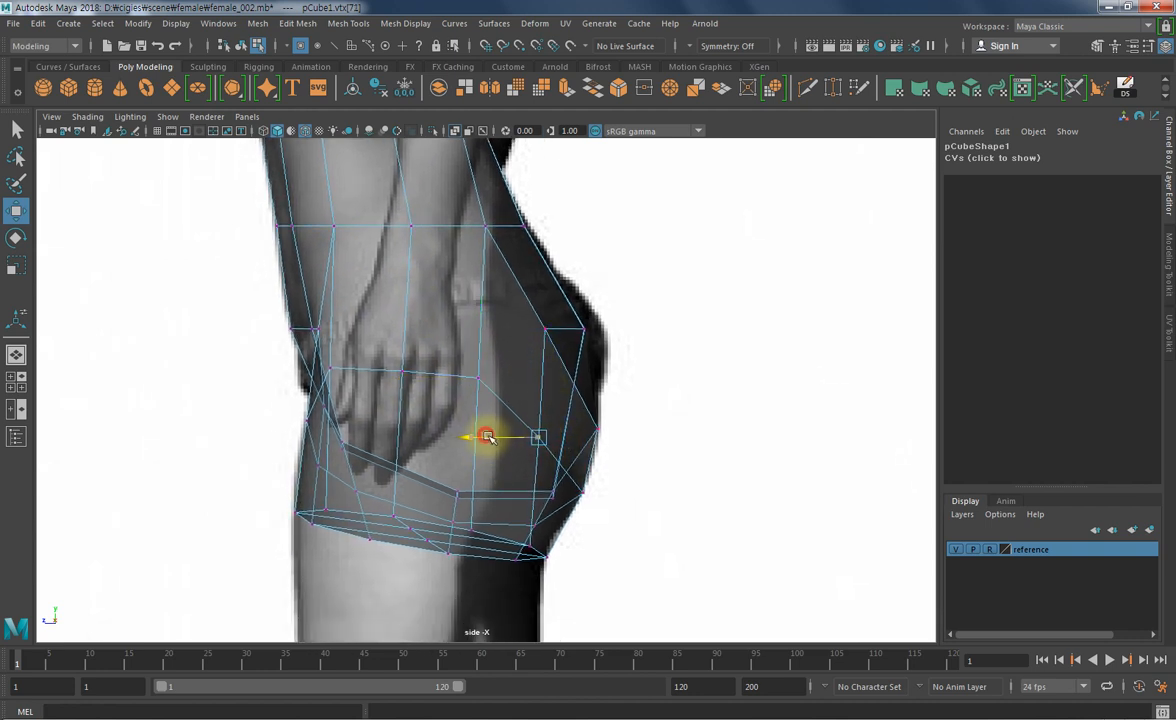
{"action": "left_click_drag", "start_coordinate": [486, 438], "coordinate": [500, 442]}
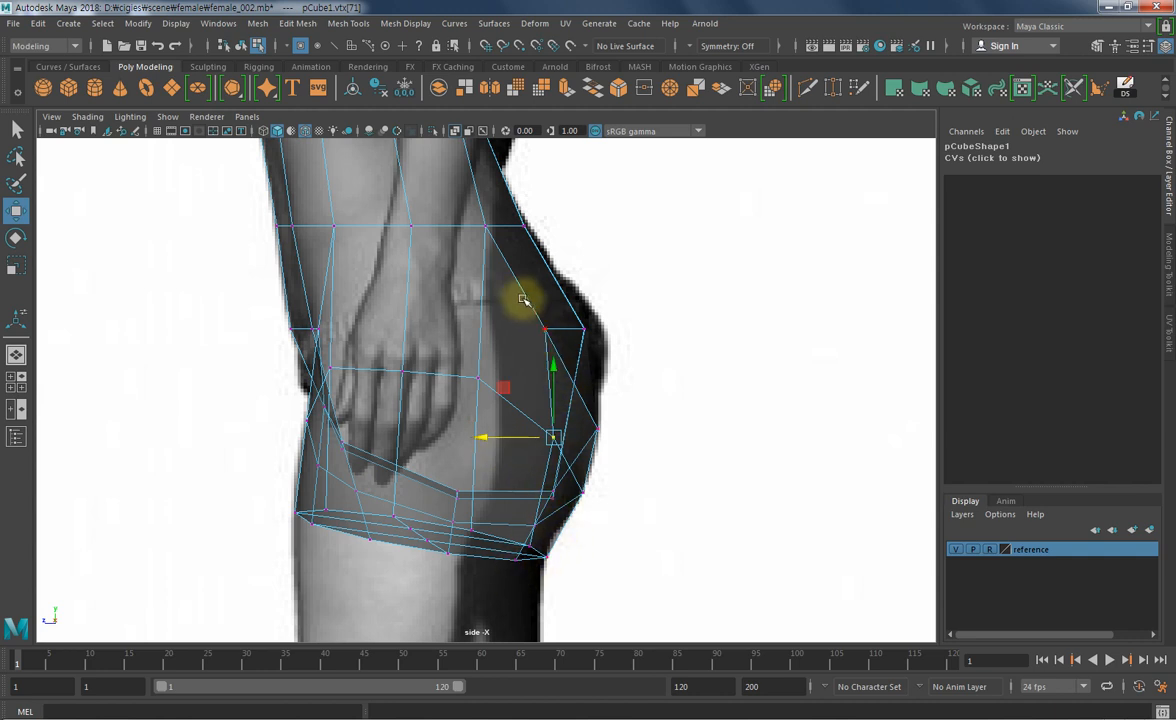
- Turn off X-ray shading and even out the spacing of the outer hip vertex row front to back in the side view
{"action": "left_click", "coordinate": [466, 131]}
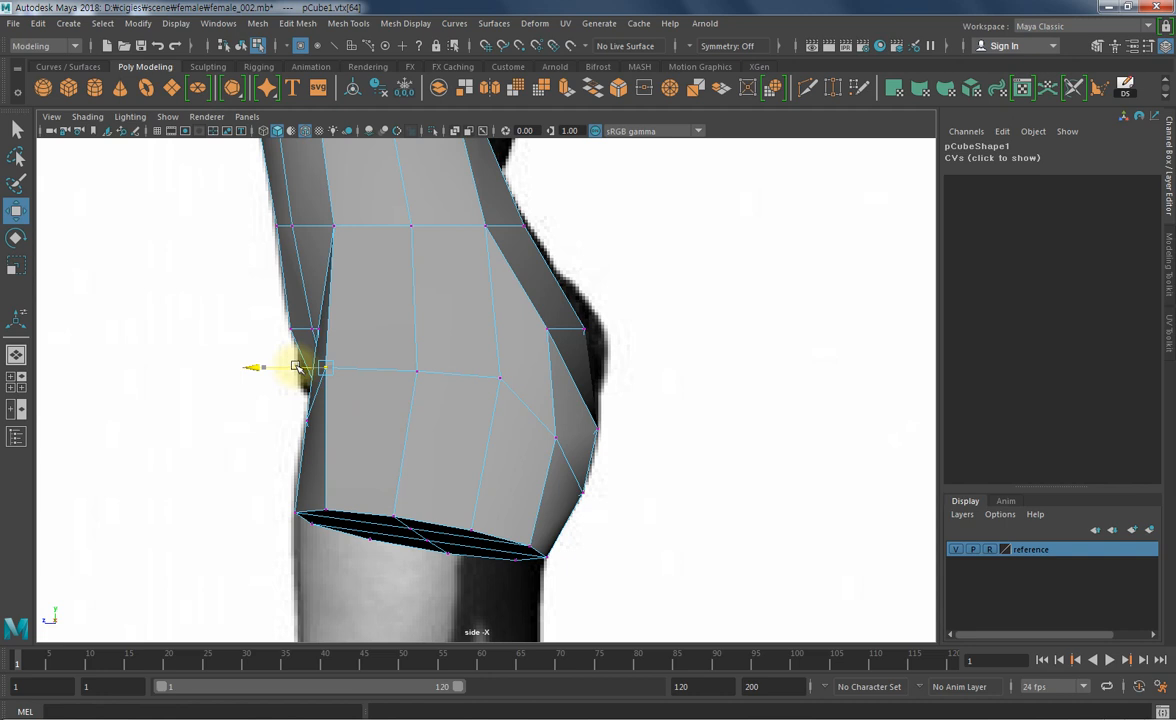
{"action": "left_click", "coordinate": [501, 376]}
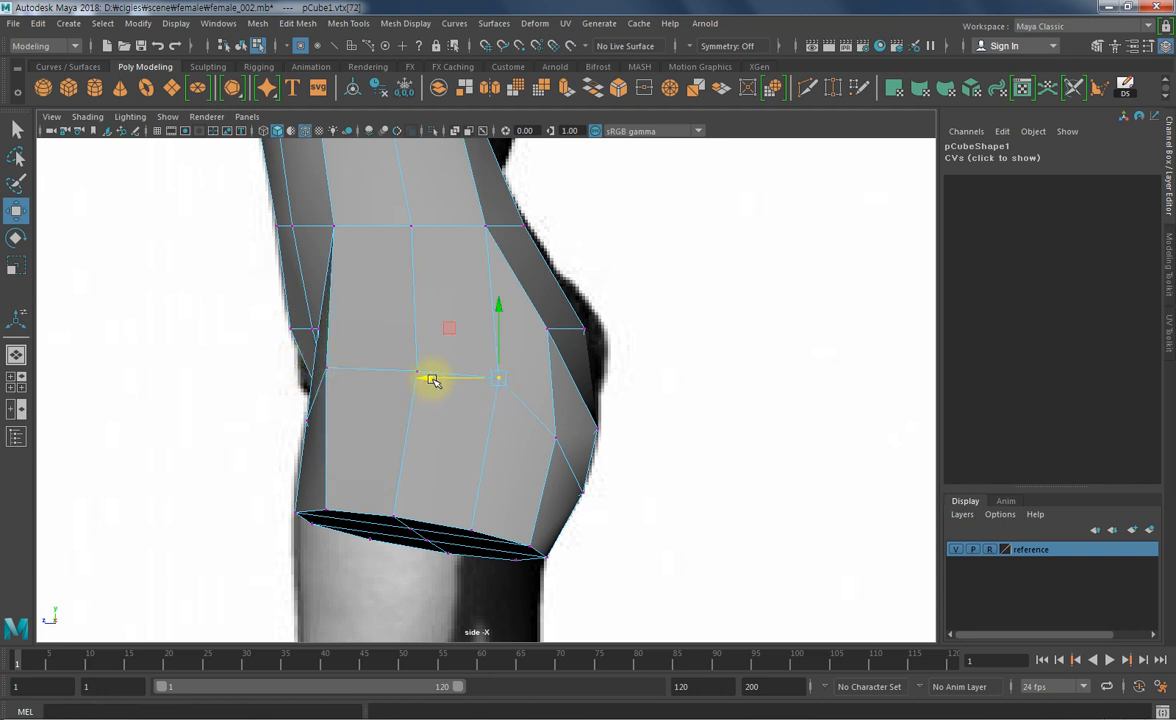
{"action": "scroll", "coordinate": [620, 415], "scroll_direction": "down", "scroll_amount": 5}
{"action": "scroll", "coordinate": [533, 420], "scroll_direction": "up", "scroll_amount": 4}
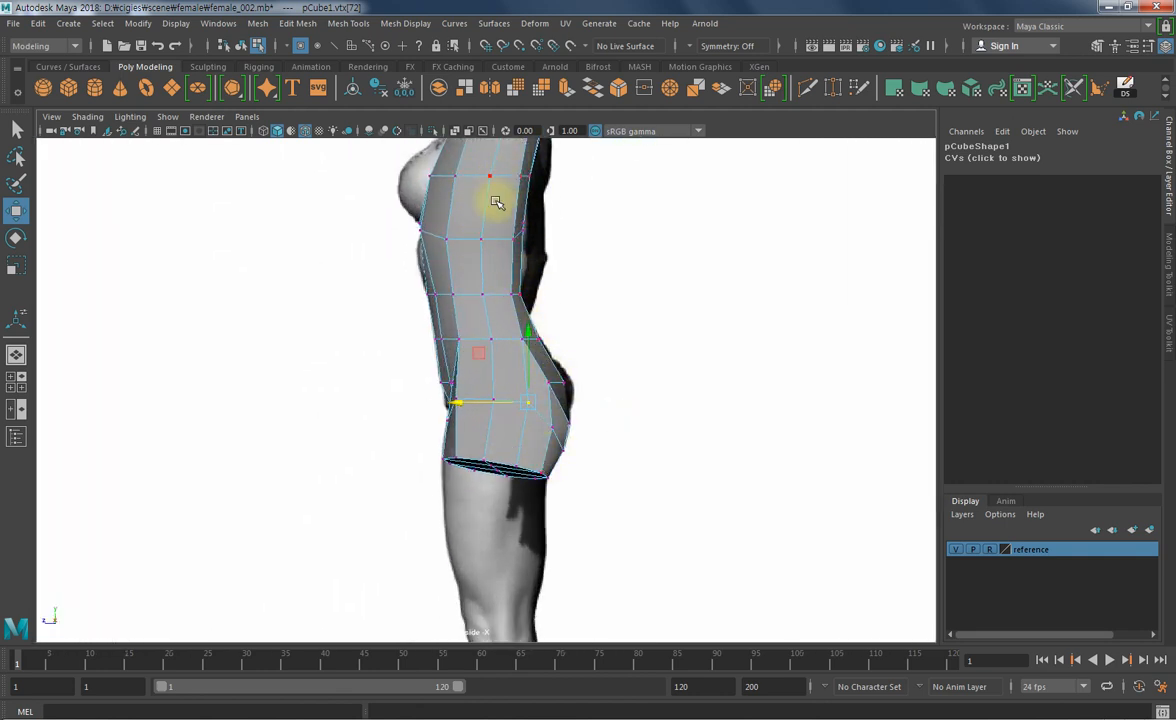
{"action": "left_click", "coordinate": [451, 412]}
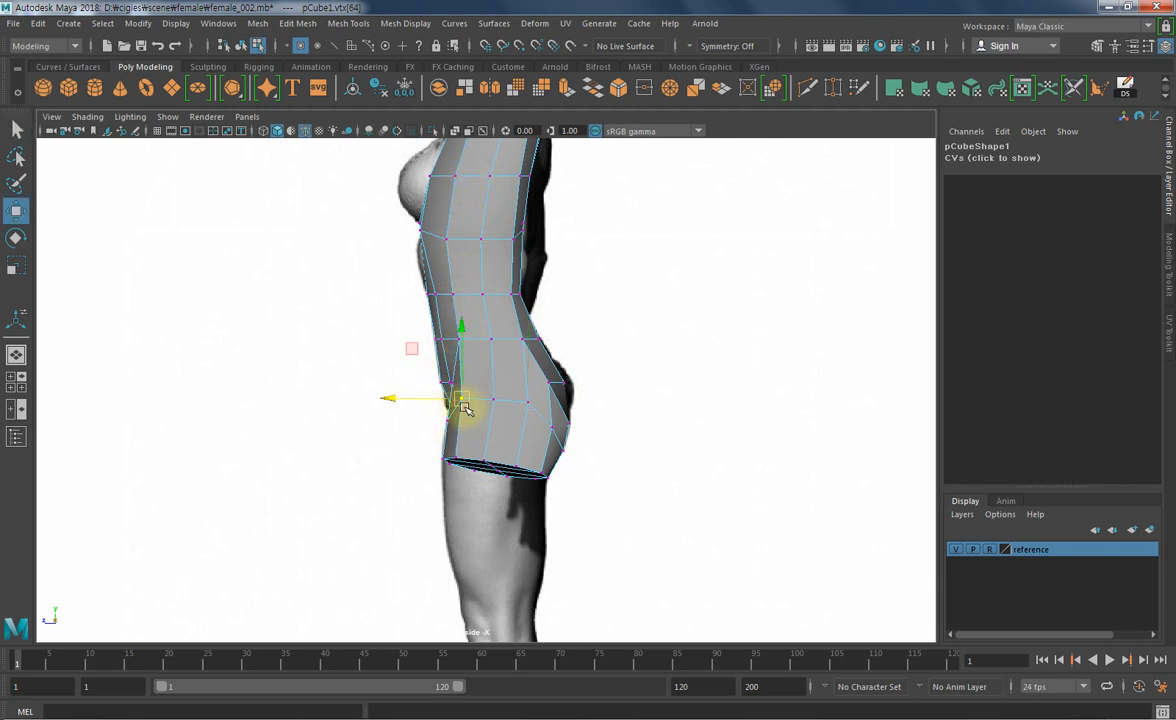
{"action": "left_click", "coordinate": [698, 490]}
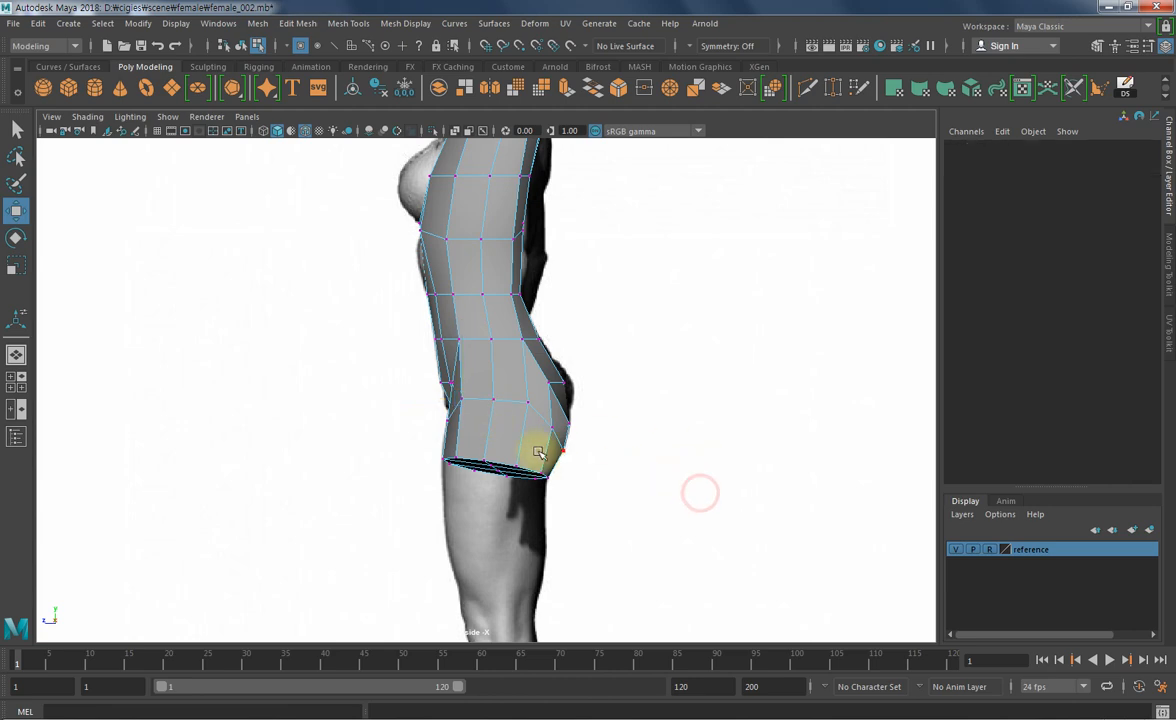
{"action": "scroll", "coordinate": [515, 452], "scroll_direction": "up", "scroll_amount": 5}
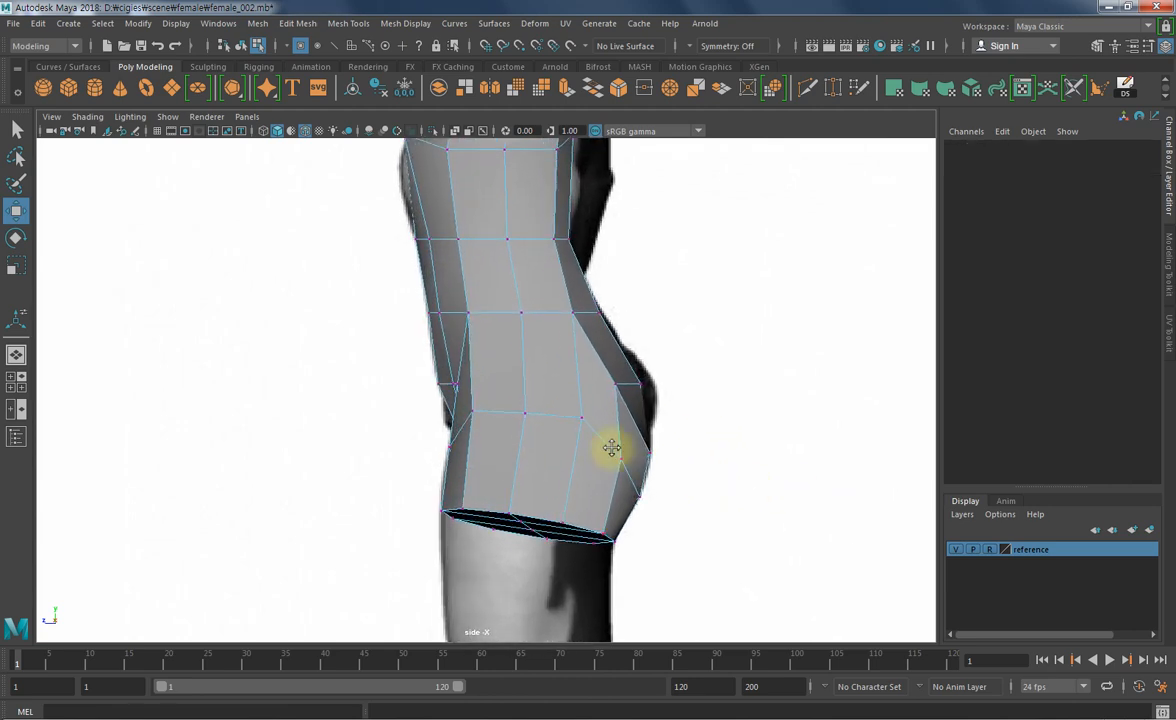
{"action": "key", "text": "space"}
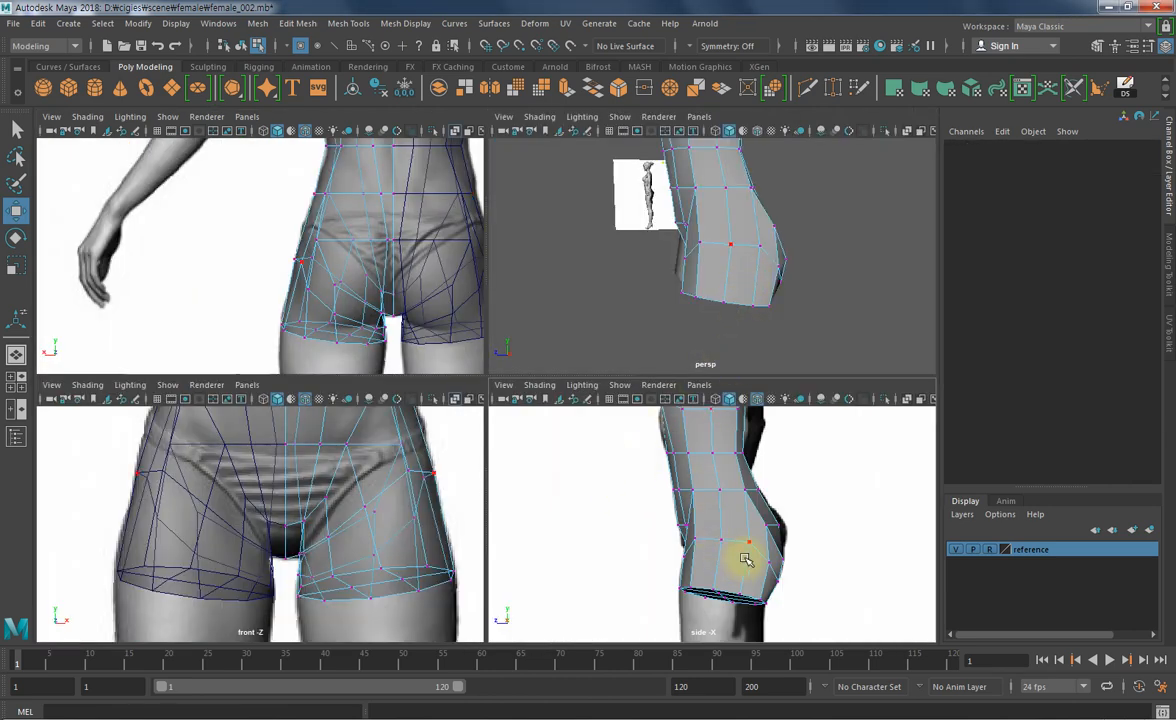
- Move the two back vertices beside the centre line at upper-buttock and lower-back height slightly outward
{"action": "left_click_drag", "start_coordinate": [688, 240], "coordinate": [754, 270], "text": "alt"}
{"action": "left_click", "coordinate": [714, 246]}
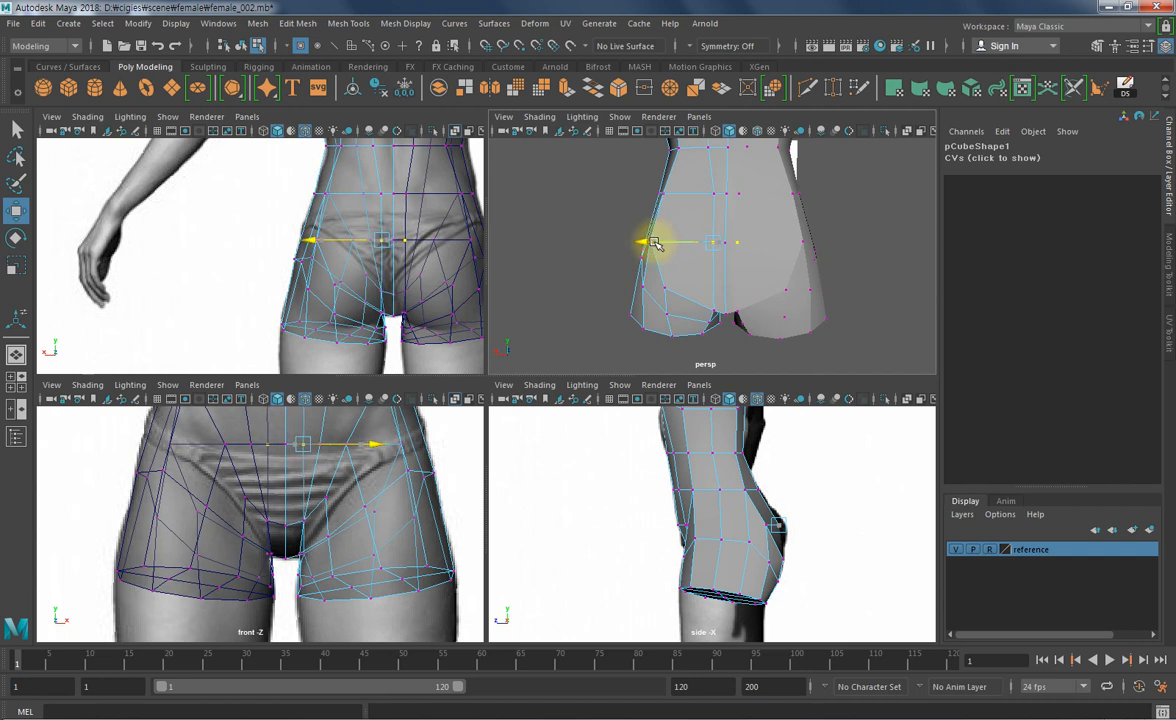
{"action": "left_click", "coordinate": [717, 192]}
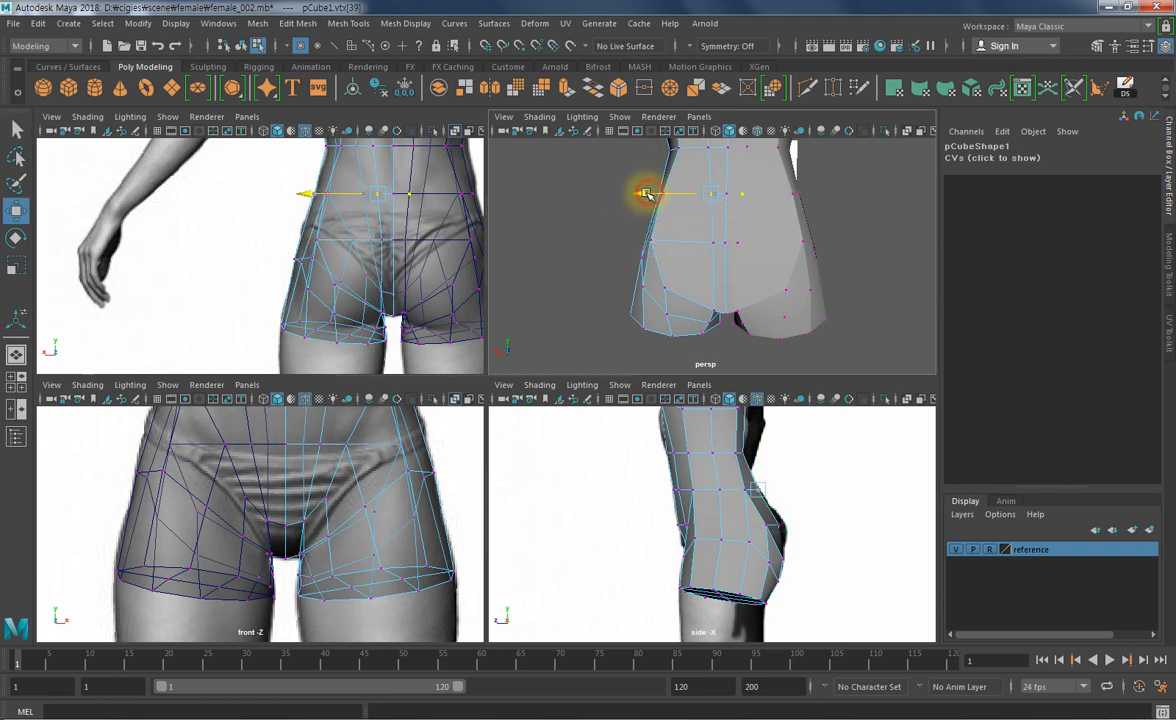
{"action": "left_click_drag", "start_coordinate": [649, 194], "coordinate": [648, 194]}
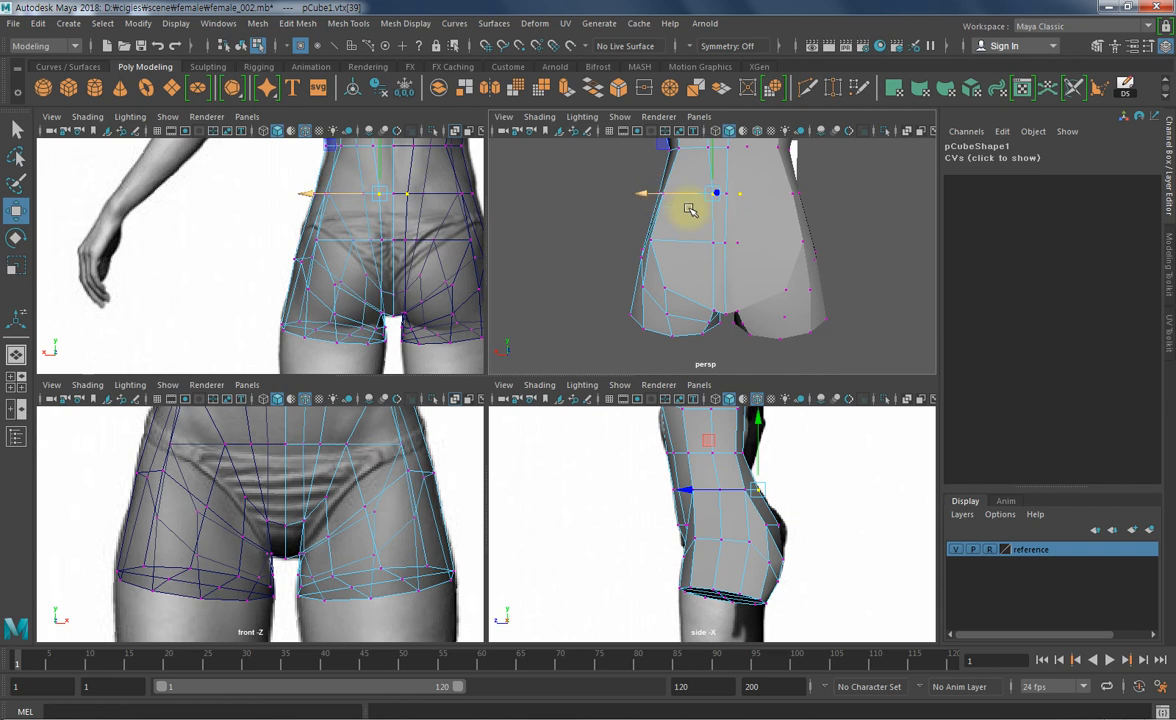
{"action": "left_click", "coordinate": [868, 303]}
{"action": "left_click_drag", "start_coordinate": [740, 325], "coordinate": [666, 321], "text": "alt"}
{"action": "mouse_move", "coordinate": [665, 275]}
{"action": "middle_mouse_down", "text": "alt"}
{"action": "mouse_move", "coordinate": [651, 294]}
{"action": "mouse_move", "coordinate": [669, 286]}
{"action": "middle_mouse_up", "text": "alt"}
{"action": "left_click", "coordinate": [845, 294]}
{"action": "mouse_move", "coordinate": [665, 294]}
{"action": "left_mouse_down", "text": "alt"}
{"action": "mouse_move", "coordinate": [719, 299]}
{"action": "mouse_move", "coordinate": [840, 276]}
{"action": "mouse_move", "coordinate": [678, 296]}
{"action": "left_mouse_up", "text": "alt"}
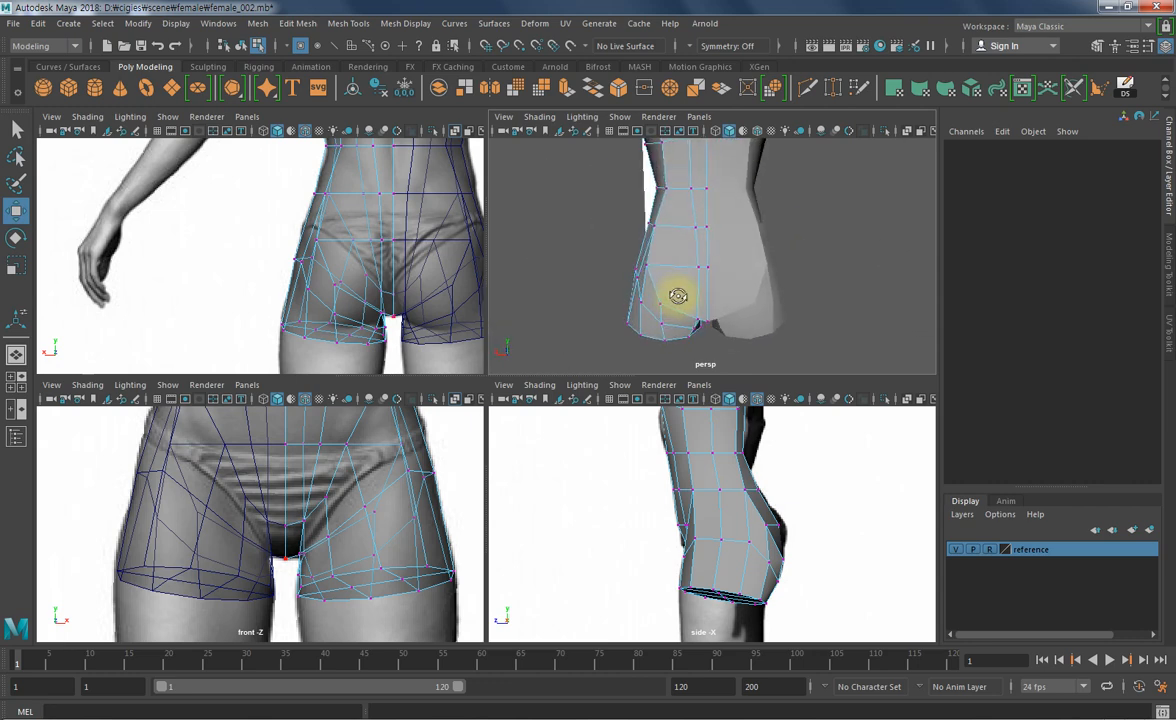
- Cut a C-shaped edge path around the upper buttock with Multi-Cut, starting and ending at the centre line, and connect its corners to neighbouring vertices
{"action": "key", "text": "space"}
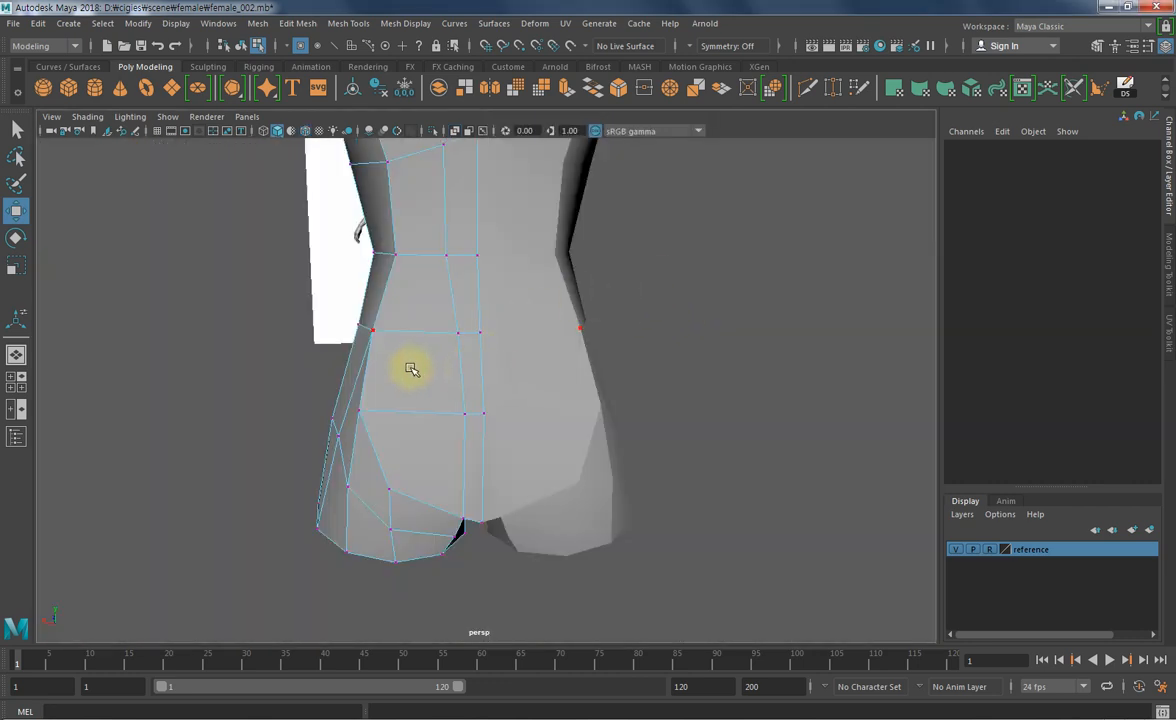
{"action": "left_click_drag", "start_coordinate": [390, 395], "coordinate": [470, 330], "text": "alt"}
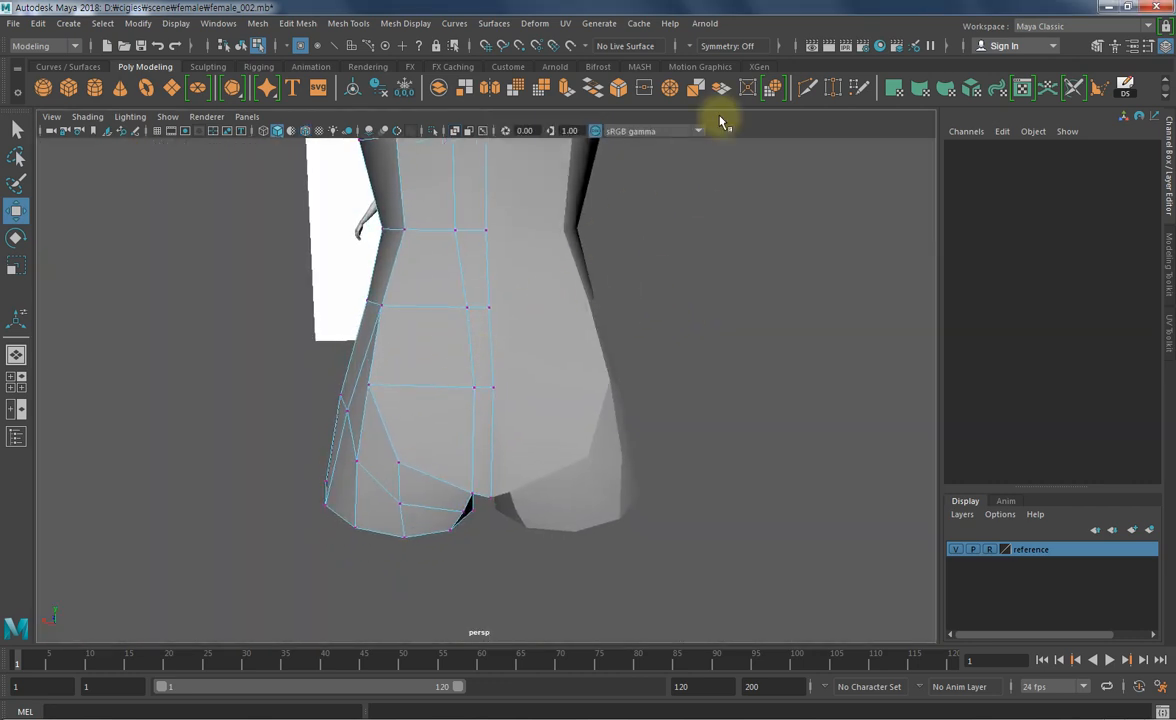
{"action": "left_click", "coordinate": [806, 87]}
{"action": "left_click_drag", "start_coordinate": [473, 408], "coordinate": [537, 358], "text": "alt"}
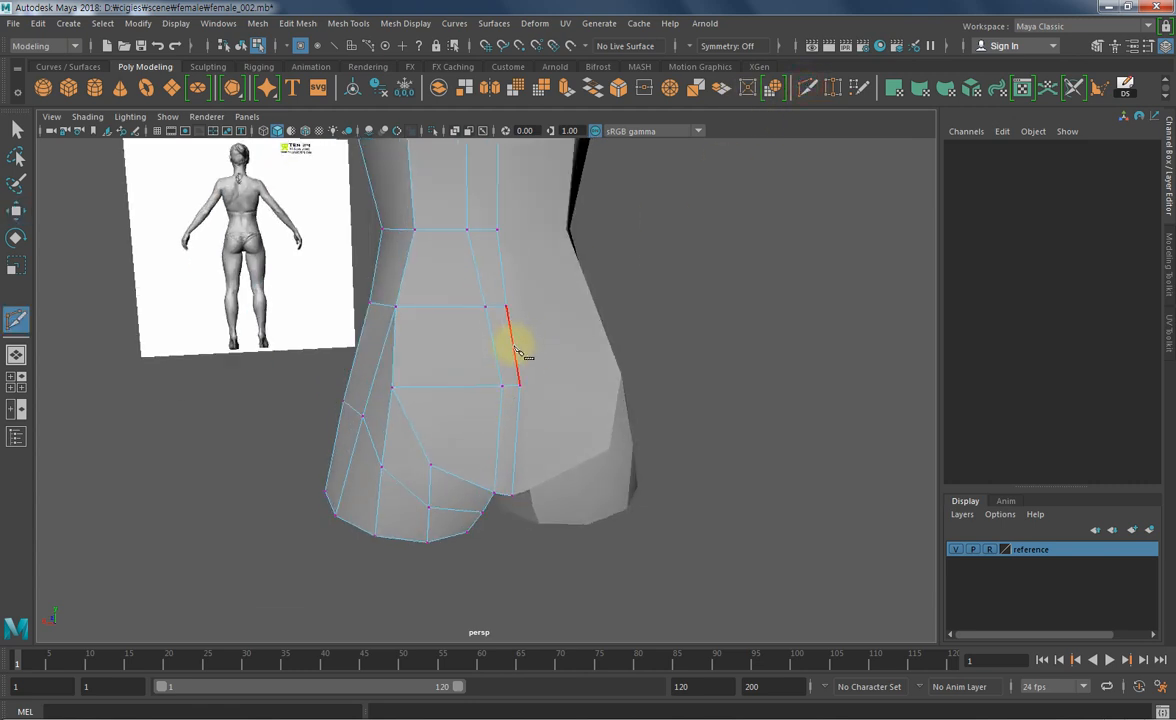
{"action": "left_click", "coordinate": [490, 355]}
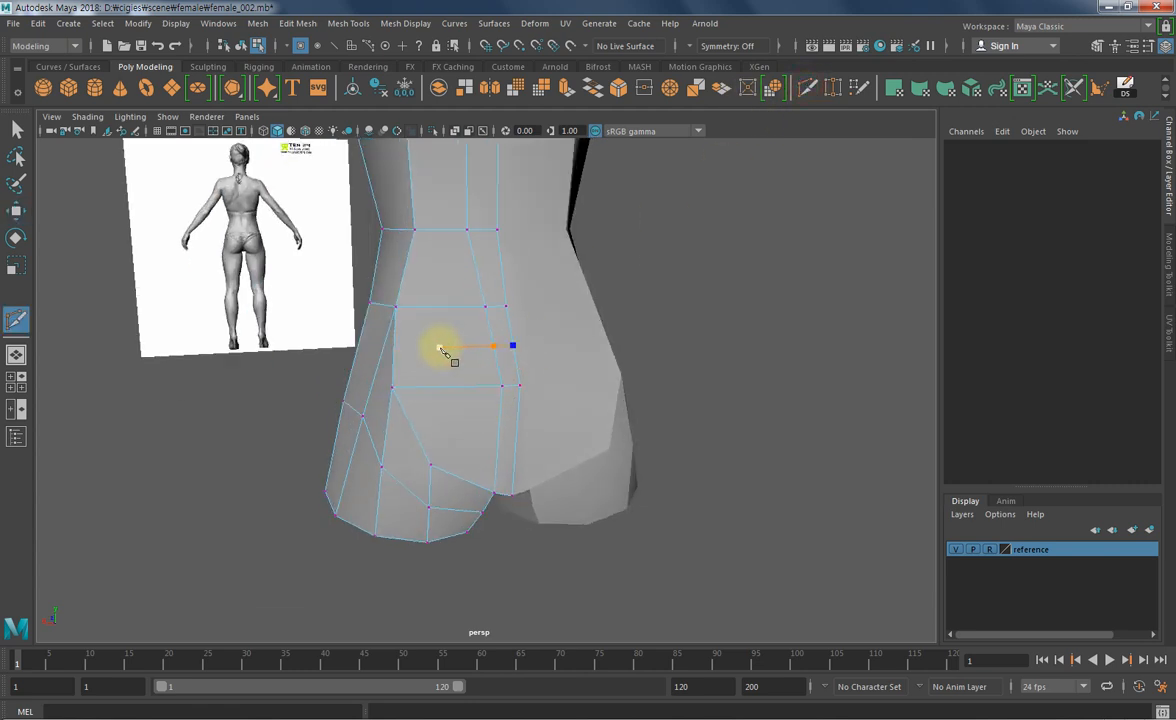
{"action": "left_click", "coordinate": [442, 348]}
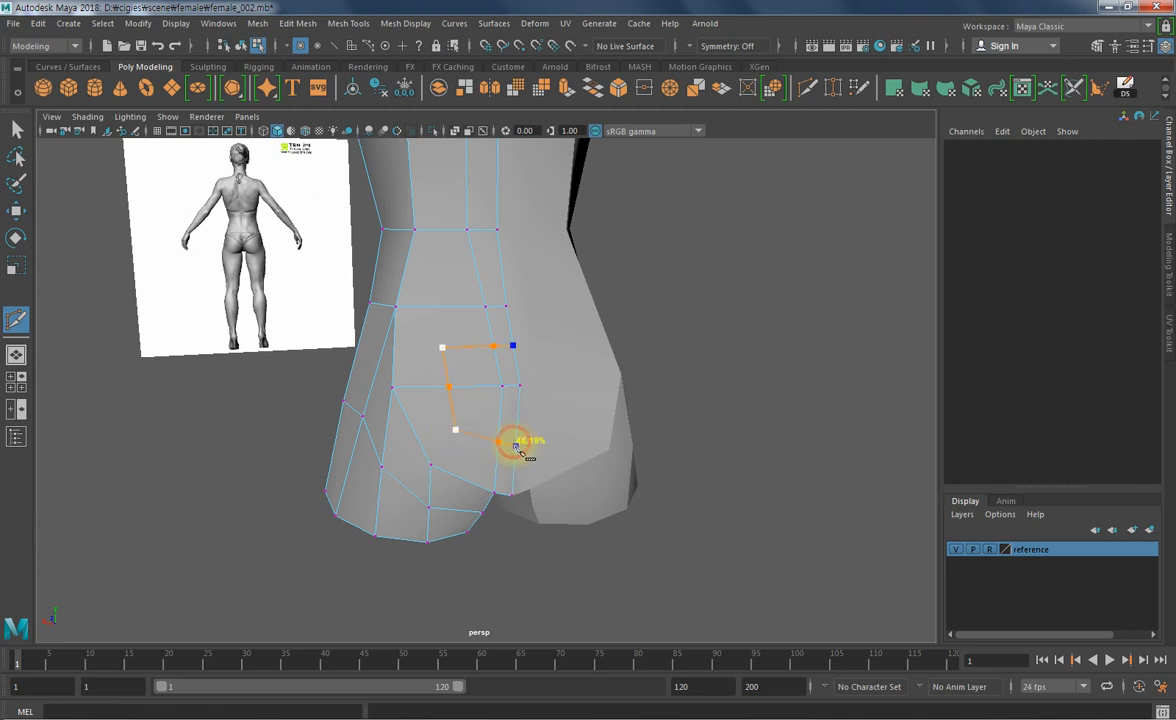
{"action": "key", "text": "Return"}
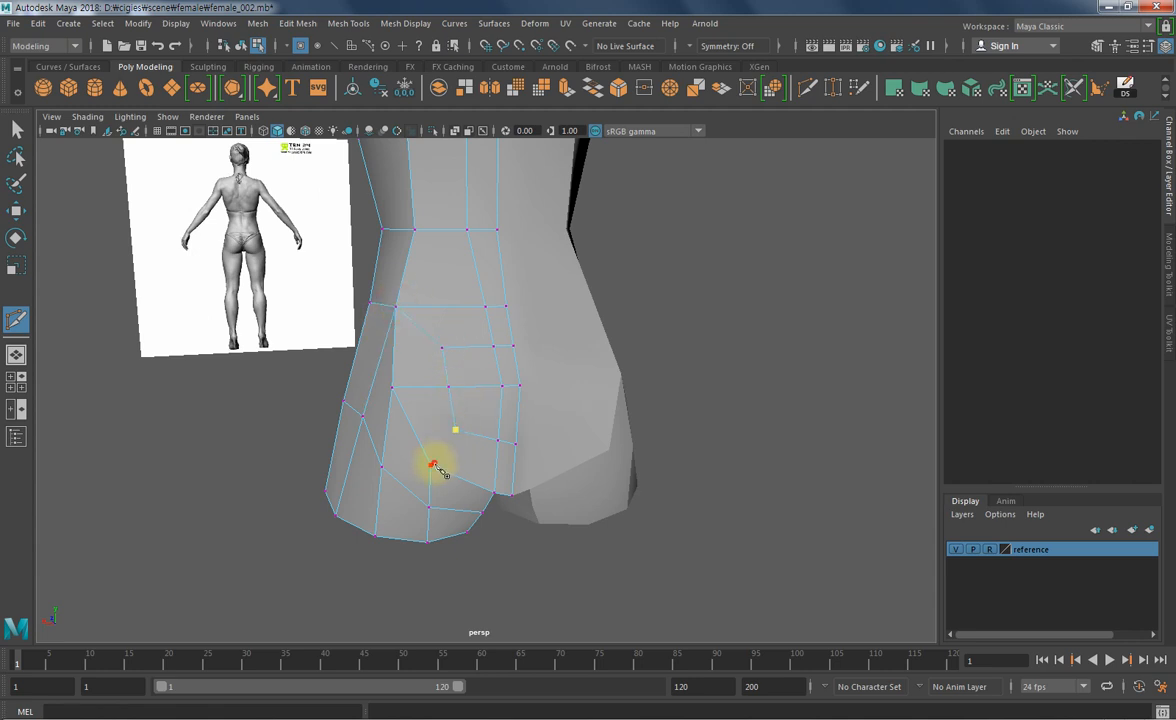
{"action": "key", "text": "w"}
{"action": "left_click_drag", "start_coordinate": [486, 441], "coordinate": [525, 437], "text": "alt"}
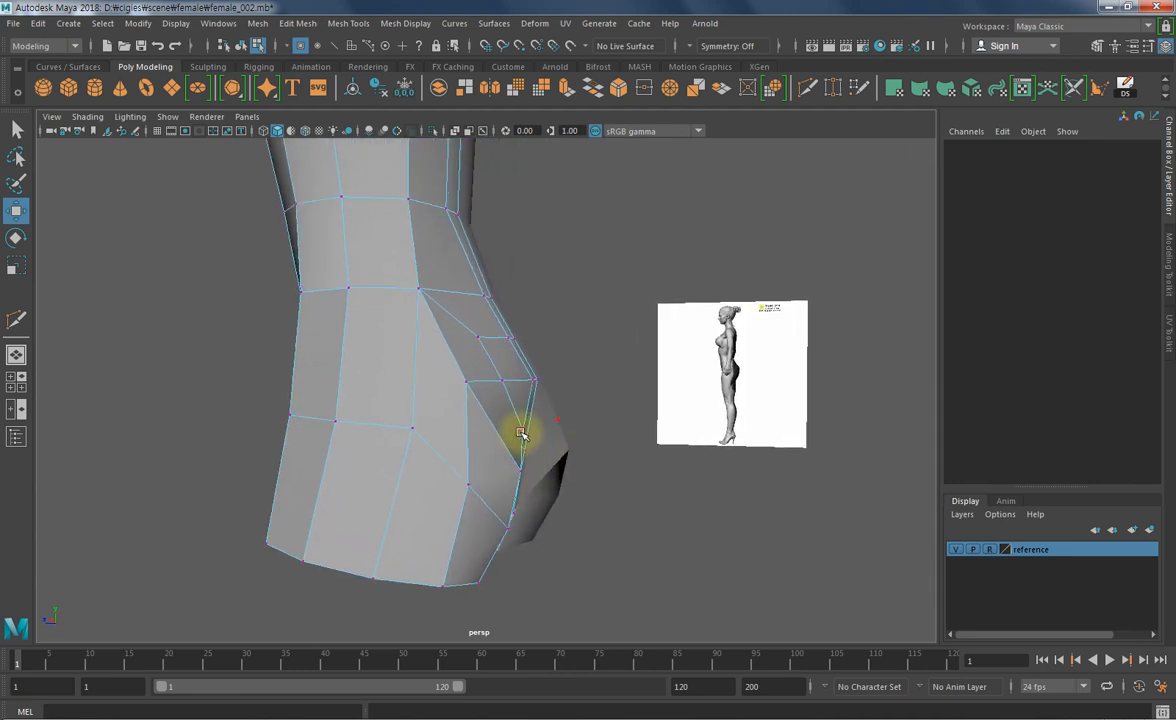
- Move the outer mid-buttock vertex slightly backward in the side view to follow the reference silhouette
{"action": "left_click", "coordinate": [521, 432]}
{"action": "key", "text": "space"}
{"action": "middle_click_drag", "start_coordinate": [688, 512], "coordinate": [580, 492], "text": "alt"}
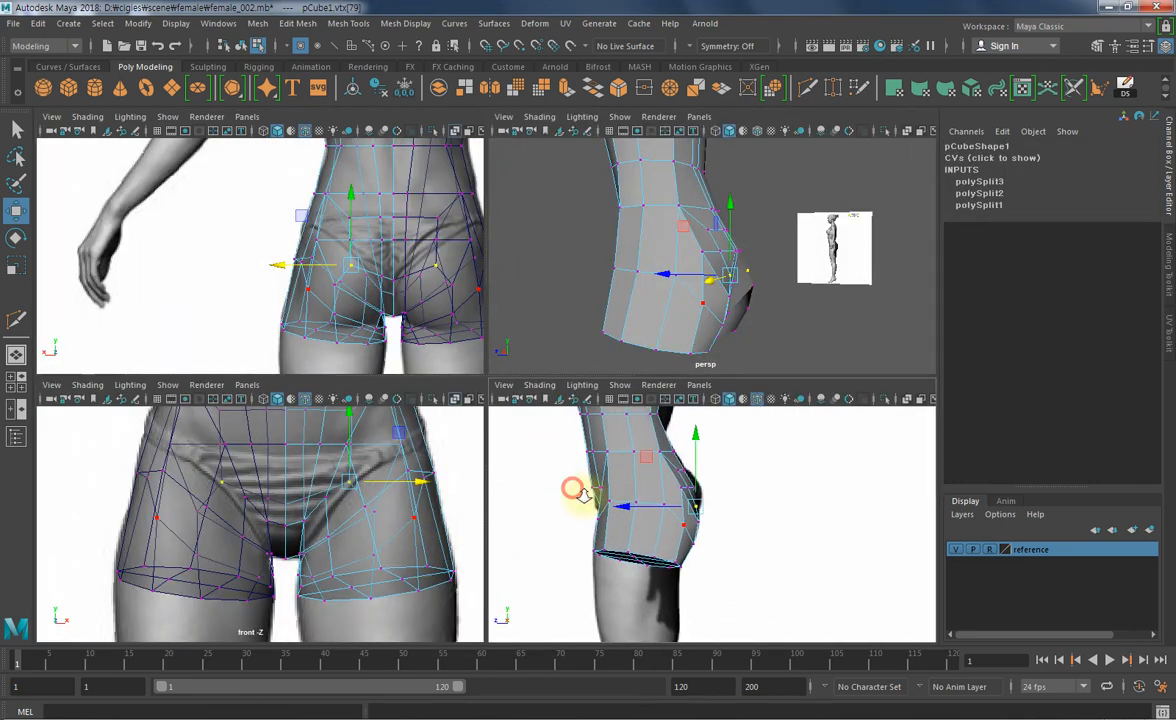
{"action": "right_click_drag", "start_coordinate": [575, 492], "coordinate": [748, 510], "text": "alt"}
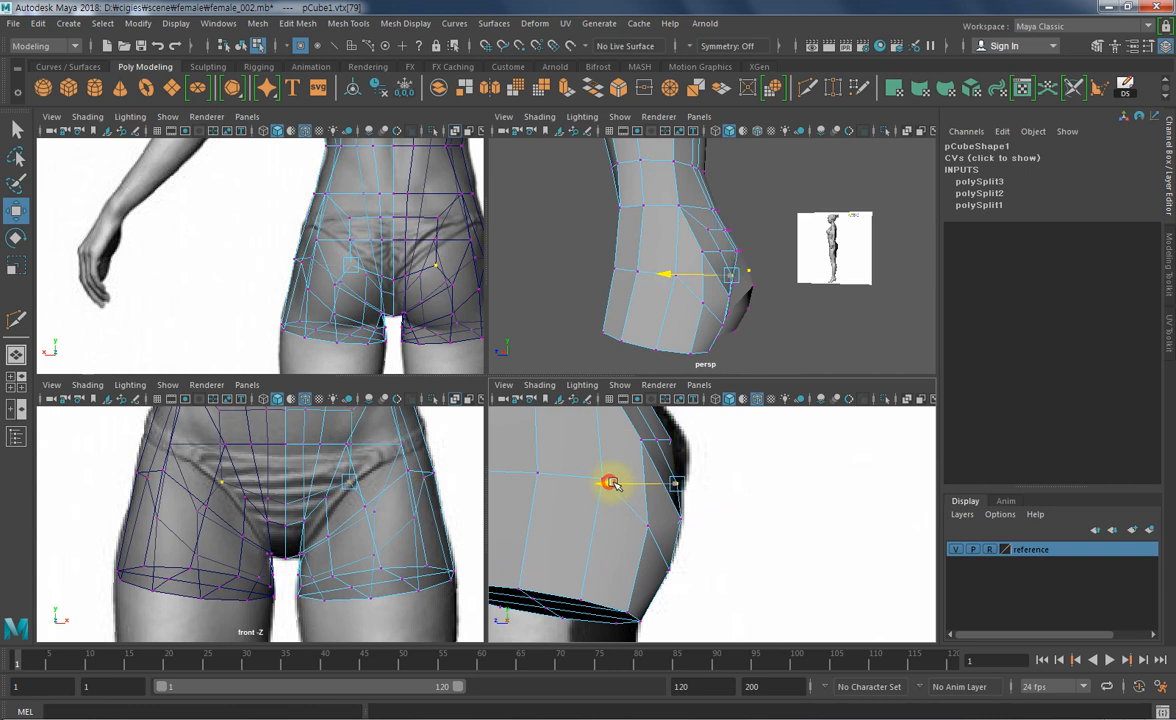
{"action": "left_click_drag", "start_coordinate": [616, 484], "coordinate": [618, 484]}
- Move the buttock vertex directly above backward toward the reference outline in the side view
{"action": "key", "text": "q"}
{"action": "left_click", "coordinate": [667, 485]}
{"action": "key", "text": "w"}
{"action": "left_click_drag", "start_coordinate": [610, 484], "coordinate": [620, 486]}
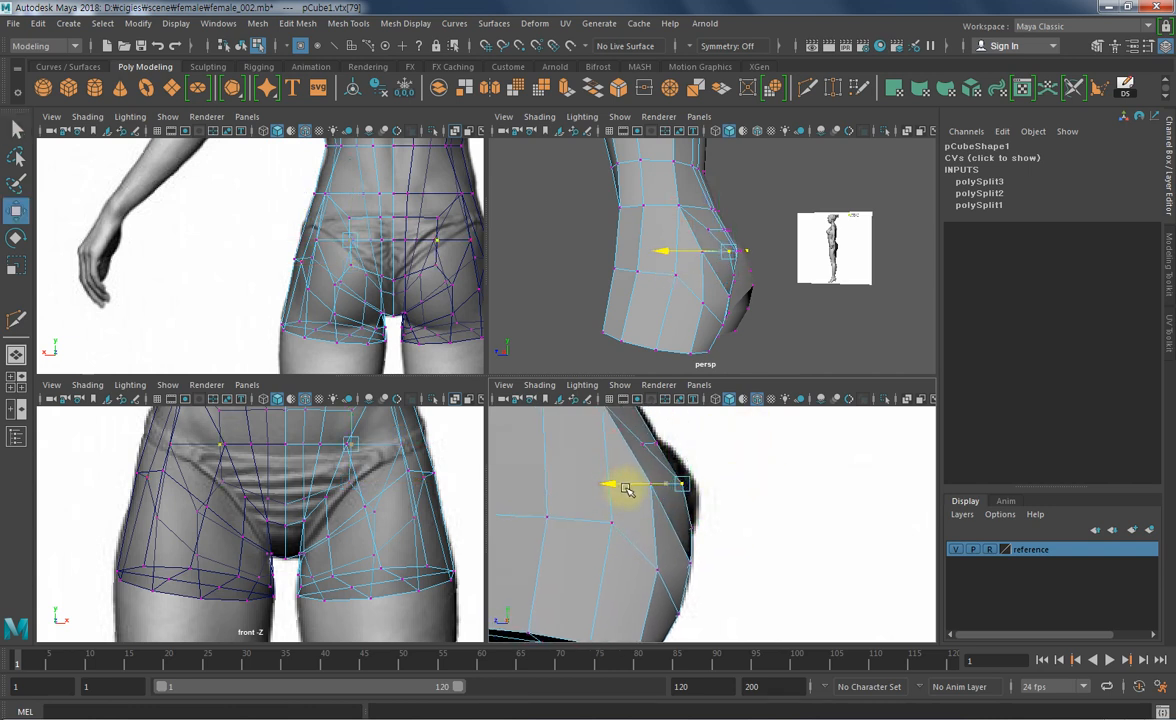
- Move the upper buttock vertex below the waist backward to meet the reference outline
{"action": "key", "text": "q"}
{"action": "left_click", "coordinate": [646, 449]}
{"action": "key", "text": "w"}
{"action": "middle_click_drag", "start_coordinate": [740, 475], "coordinate": [794, 555], "text": "alt"}
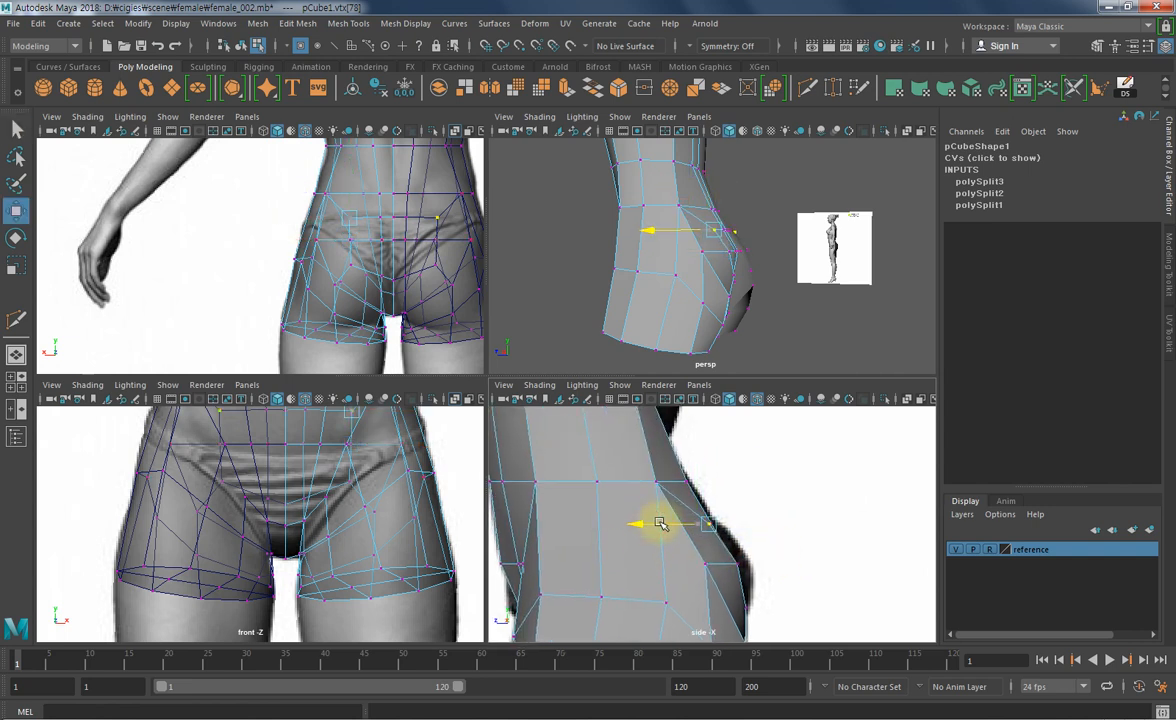
- Turn on X-ray shading in the side view and move the centre-line vertex between the buttocks forward into the cleft
{"action": "left_click", "coordinate": [808, 328]}
{"action": "left_click_drag", "start_coordinate": [808, 328], "coordinate": [676, 262], "text": "alt"}
{"action": "key", "text": "q"}
{"action": "left_click", "coordinate": [677, 248]}
{"action": "scroll", "coordinate": [680, 270], "scroll_direction": "up", "scroll_amount": 3}
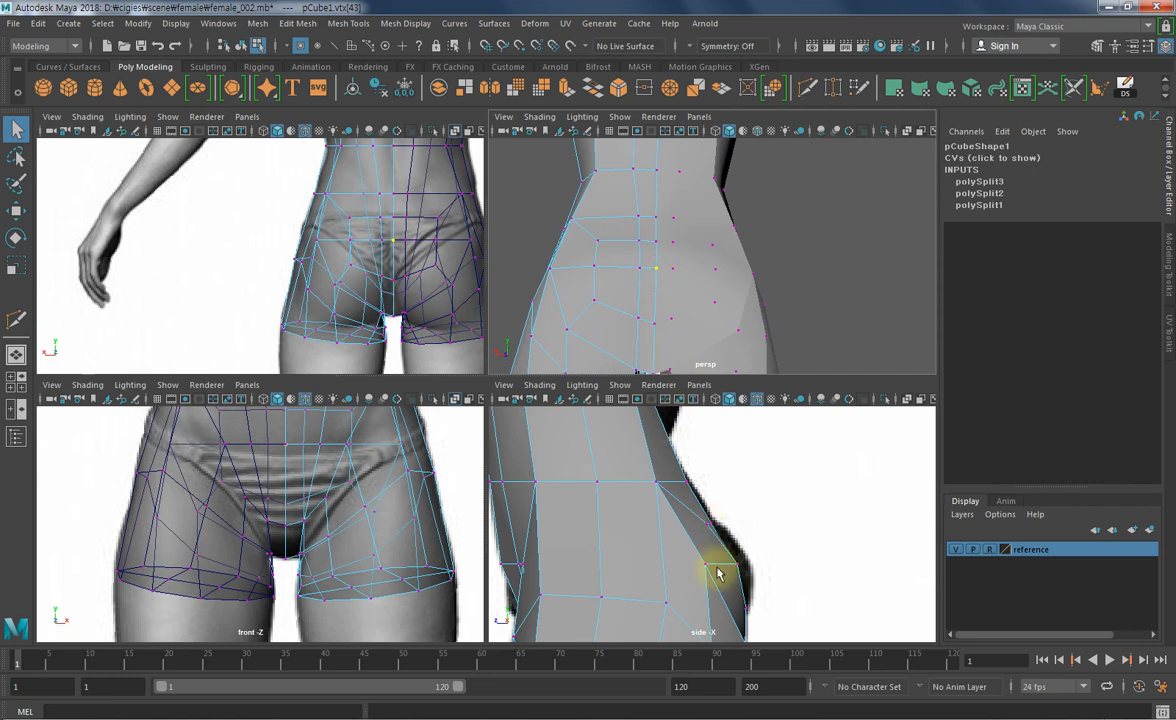
{"action": "key", "text": "space"}
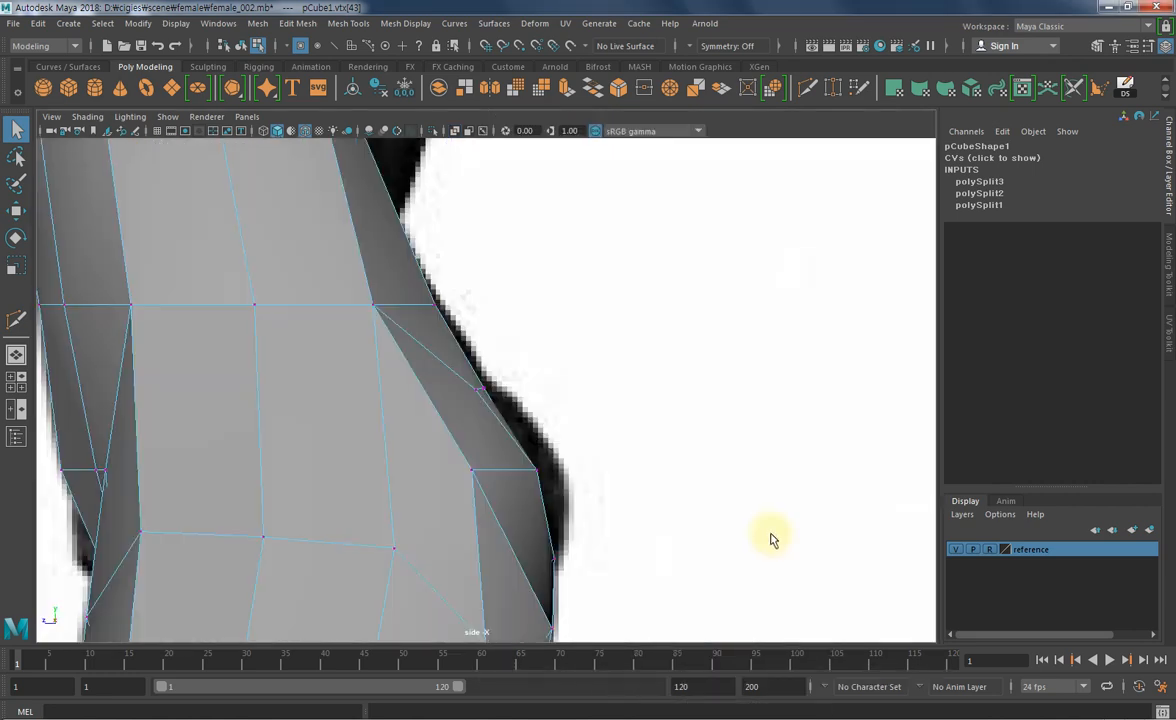
{"action": "left_click", "coordinate": [455, 131]}
{"action": "scroll", "coordinate": [514, 323], "scroll_direction": "down", "scroll_amount": 5}
{"action": "scroll", "coordinate": [600, 476], "scroll_direction": "up", "scroll_amount": 5}
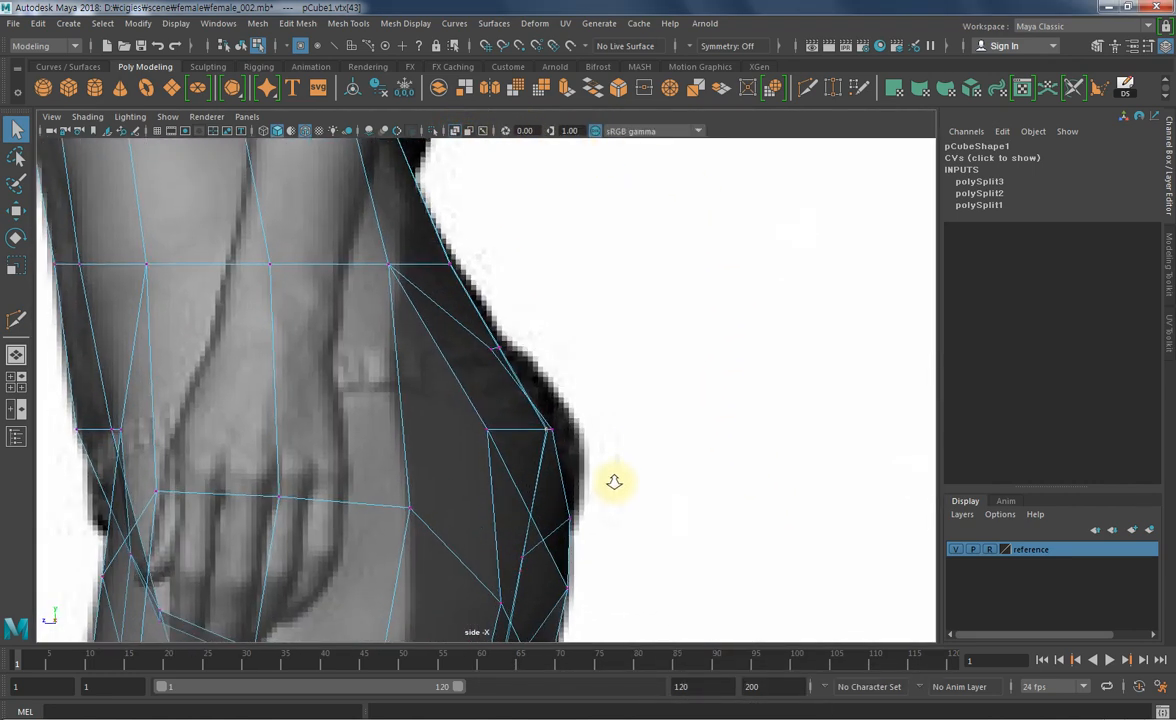
{"action": "key", "text": "w"}
{"action": "left_click_drag", "start_coordinate": [472, 428], "coordinate": [447, 430]}
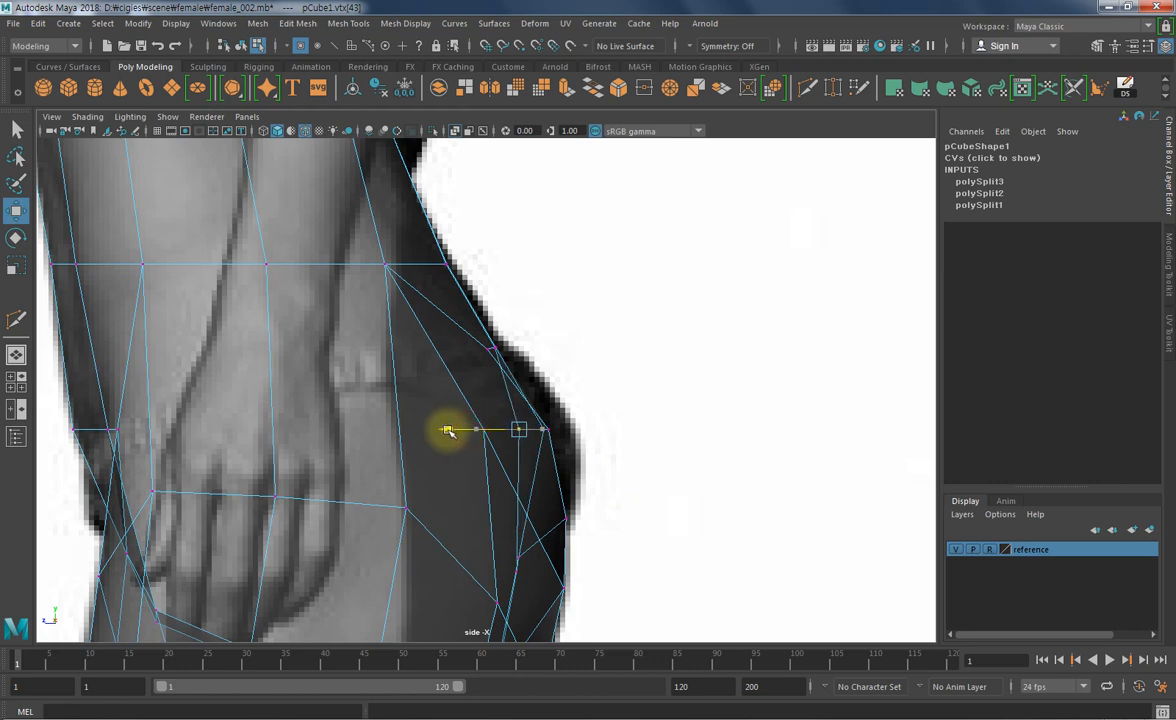
{"action": "key", "text": "q"}
{"action": "middle_click_drag", "start_coordinate": [569, 458], "coordinate": [583, 404], "text": "alt"}
- Shift the centre-line vertex at the top of the cleft slightly forward, and nudge the cleft vertex below it further in
{"action": "key", "text": "space"}
{"action": "left_click_drag", "start_coordinate": [685, 304], "coordinate": [731, 281], "text": "alt"}
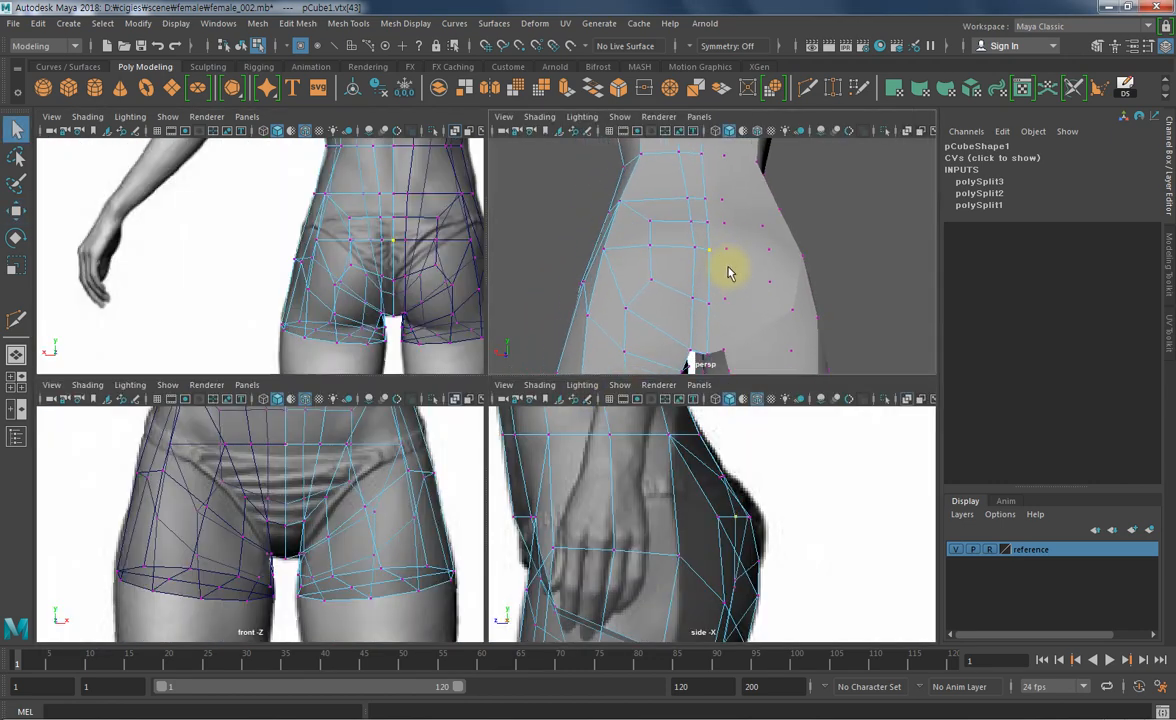
{"action": "left_click", "coordinate": [708, 226]}
{"action": "middle_click_drag", "start_coordinate": [690, 480], "coordinate": [693, 516], "text": "alt"}
{"action": "key", "text": "w"}
{"action": "left_click_drag", "start_coordinate": [684, 512], "coordinate": [682, 512]}
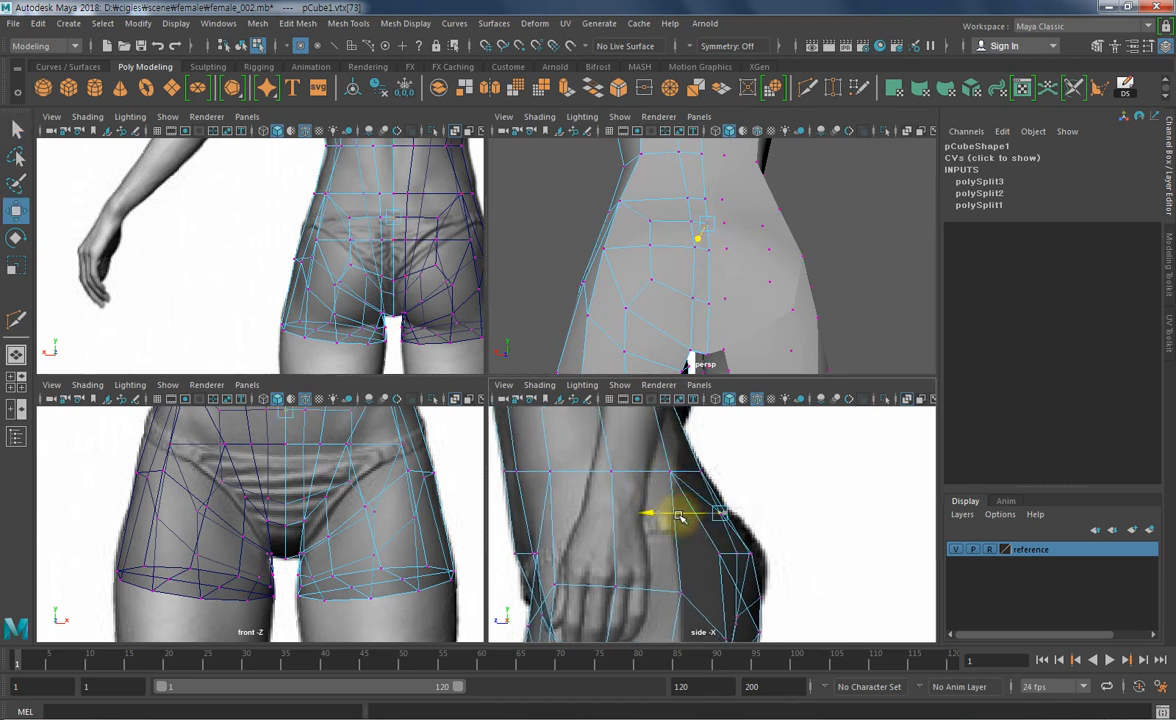
{"action": "left_click", "coordinate": [737, 554]}
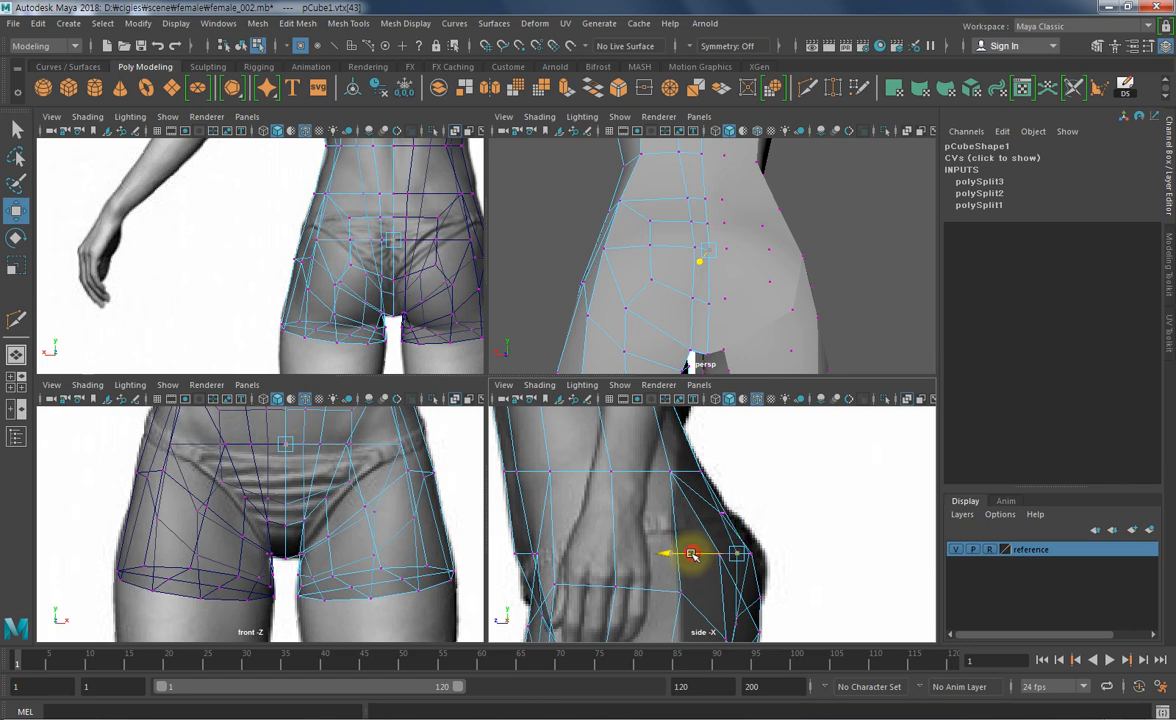
{"action": "middle_click_drag", "start_coordinate": [690, 556], "coordinate": [805, 455], "text": "alt"}
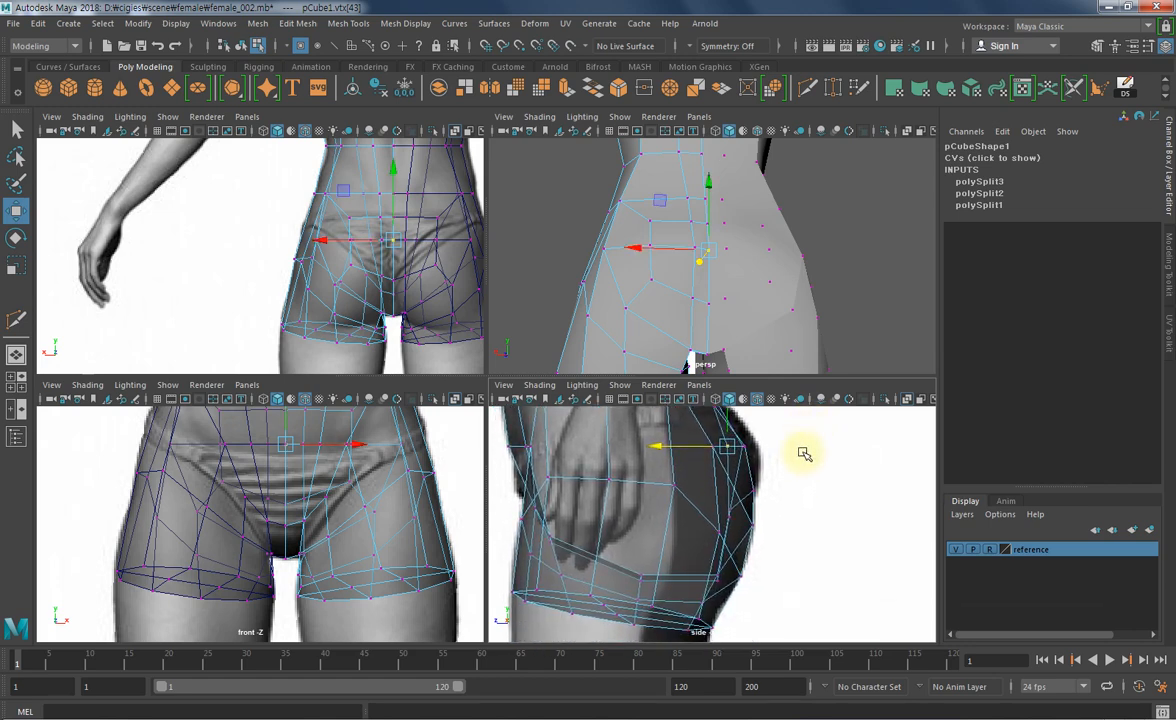
- Adjust the depth of the lower centre-line vertex between the buttocks to shape the cleft
{"action": "key", "text": "q"}
{"action": "middle_click_drag", "start_coordinate": [729, 273], "coordinate": [779, 222], "text": "alt"}
{"action": "left_click", "coordinate": [762, 241]}
{"action": "key", "text": "w"}
{"action": "key", "text": "q"}
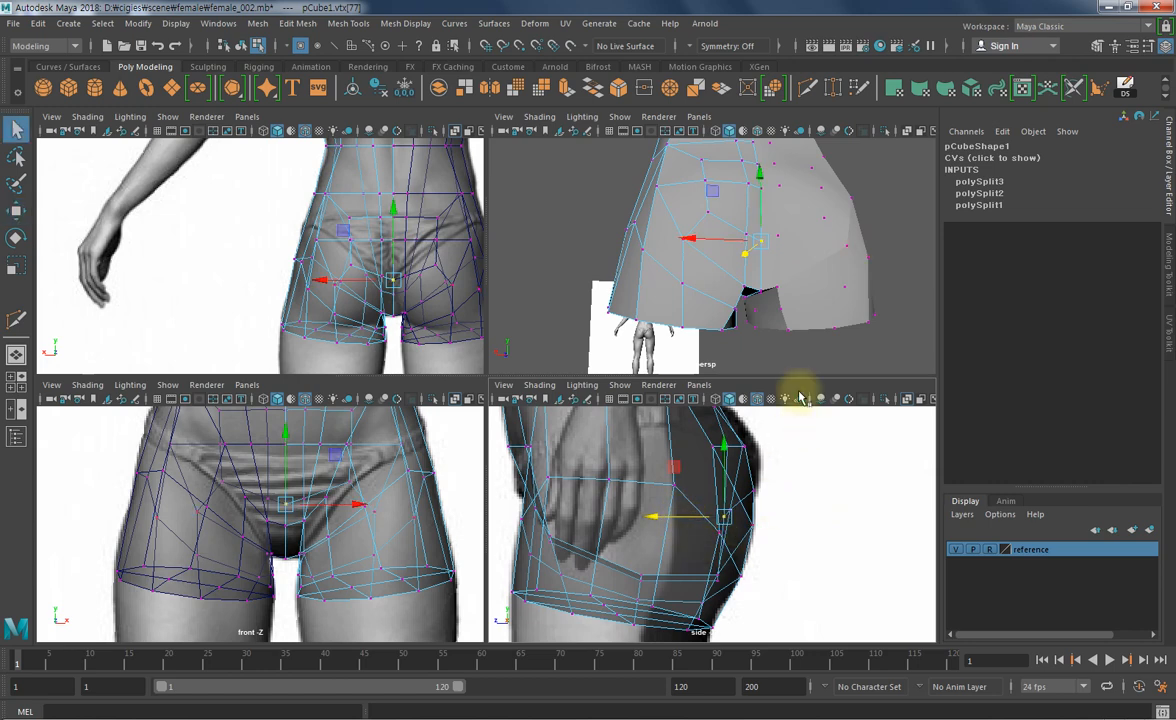
- Move the three rear crotch vertices slightly forward together in the side view
{"action": "left_click_drag", "start_coordinate": [774, 263], "coordinate": [797, 235], "text": "alt"}
{"action": "left_click", "coordinate": [796, 232]}
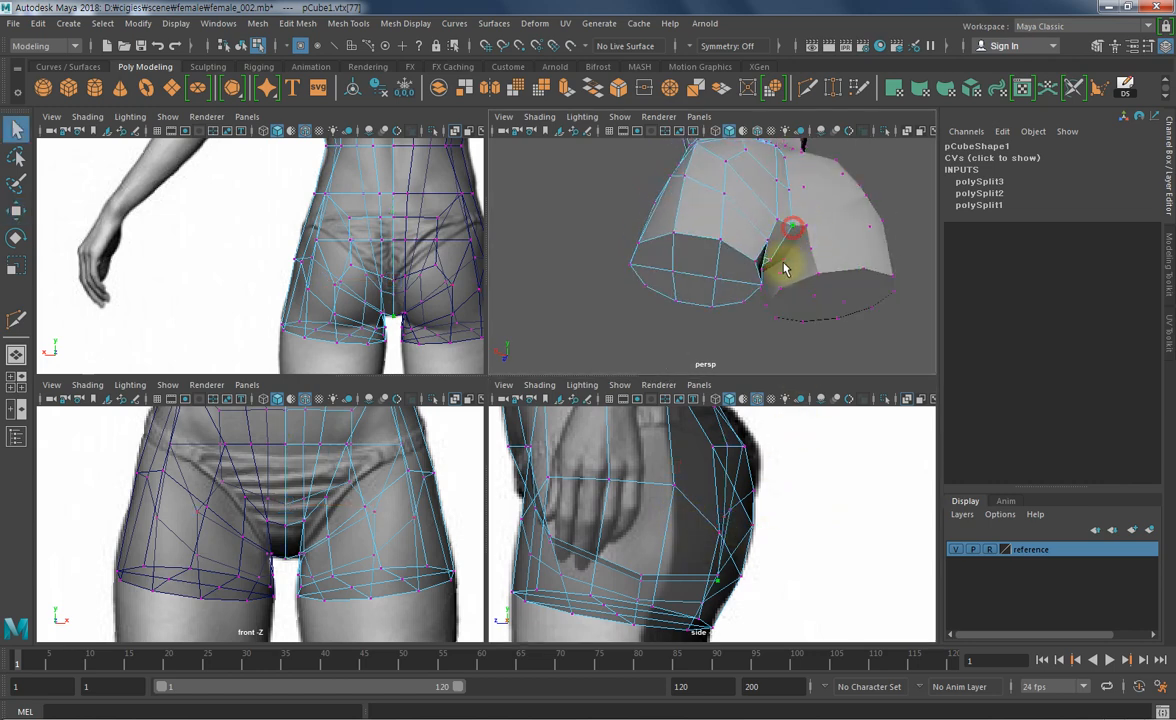
{"action": "key", "text": "w"}
{"action": "key", "text": "q"}
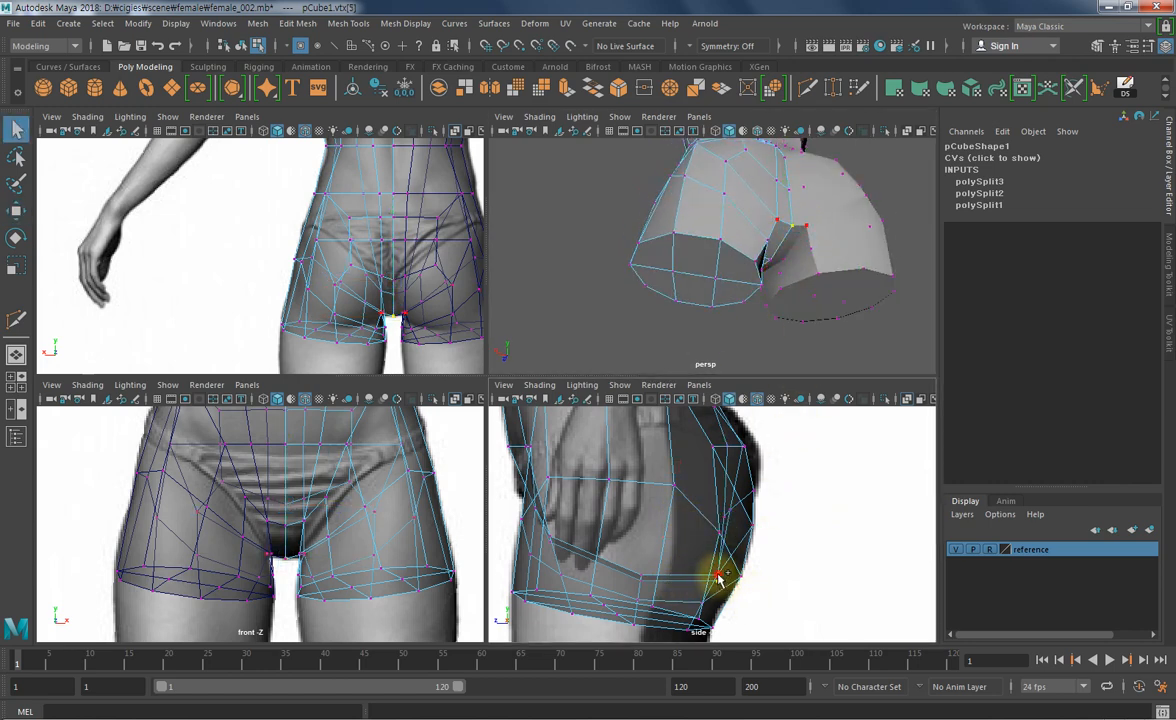
{"action": "key", "text": "w"}
{"action": "key", "text": "q"}
{"action": "key", "text": "w"}
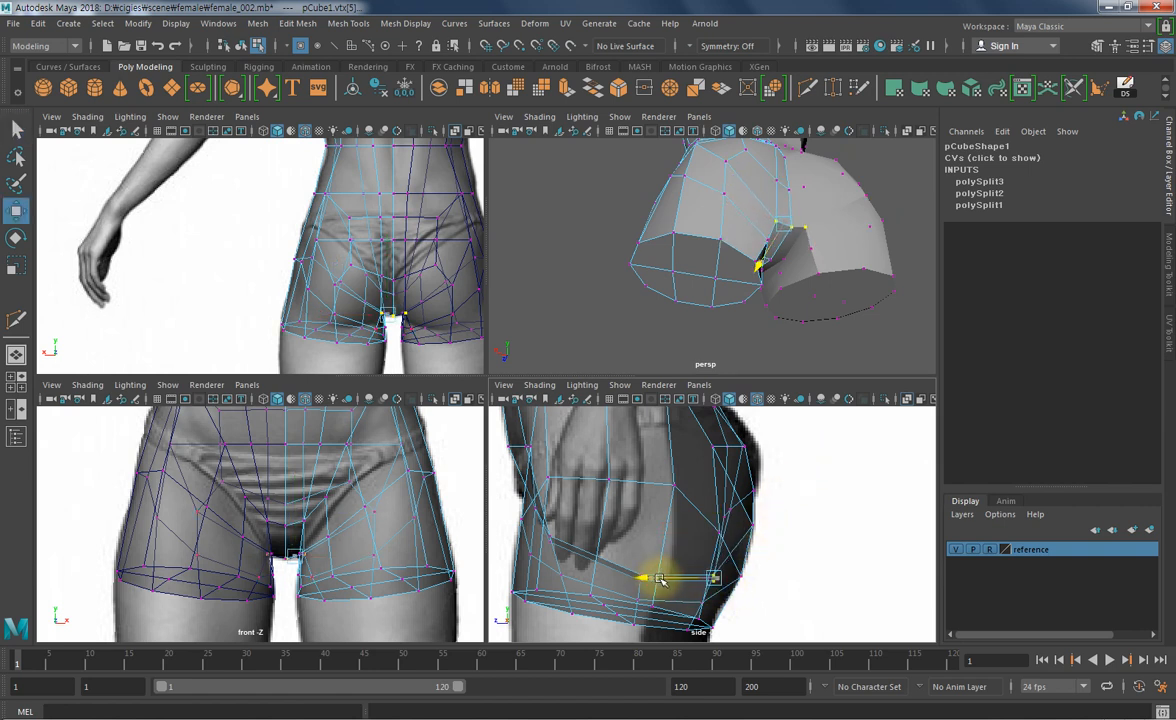
- Move only the centre crotch vertex further forward in the side view
{"action": "key", "text": "q"}
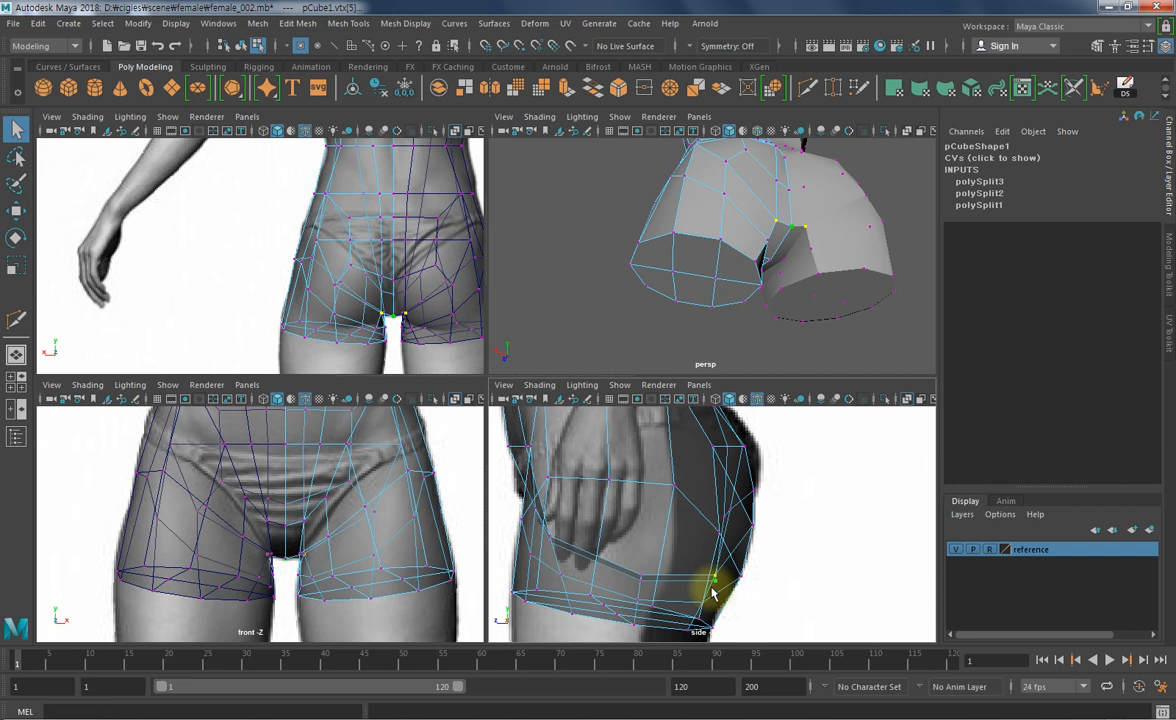
{"action": "key", "text": "w"}
{"action": "left_click_drag", "start_coordinate": [714, 588], "coordinate": [654, 582]}
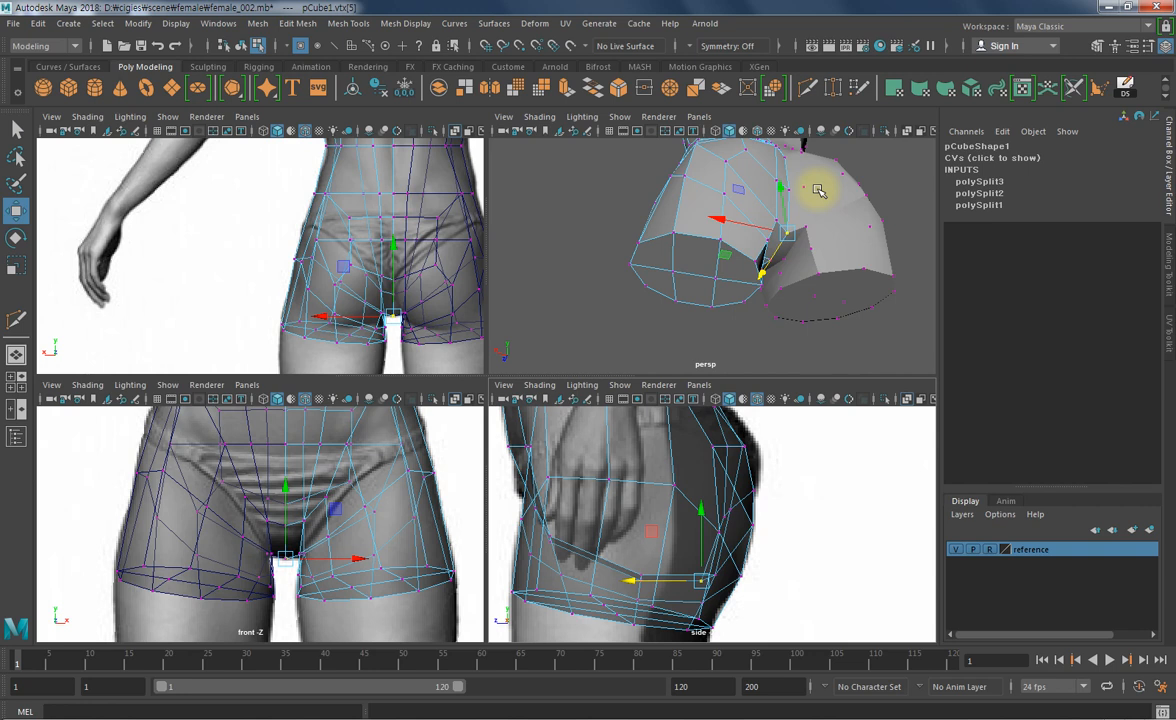
- Move the inner buttock vertex beside the cleft backward to round out the buttock
{"action": "left_click_drag", "start_coordinate": [818, 190], "coordinate": [761, 197], "text": "alt"}
{"action": "key", "text": "q"}
{"action": "left_click", "coordinate": [752, 200]}
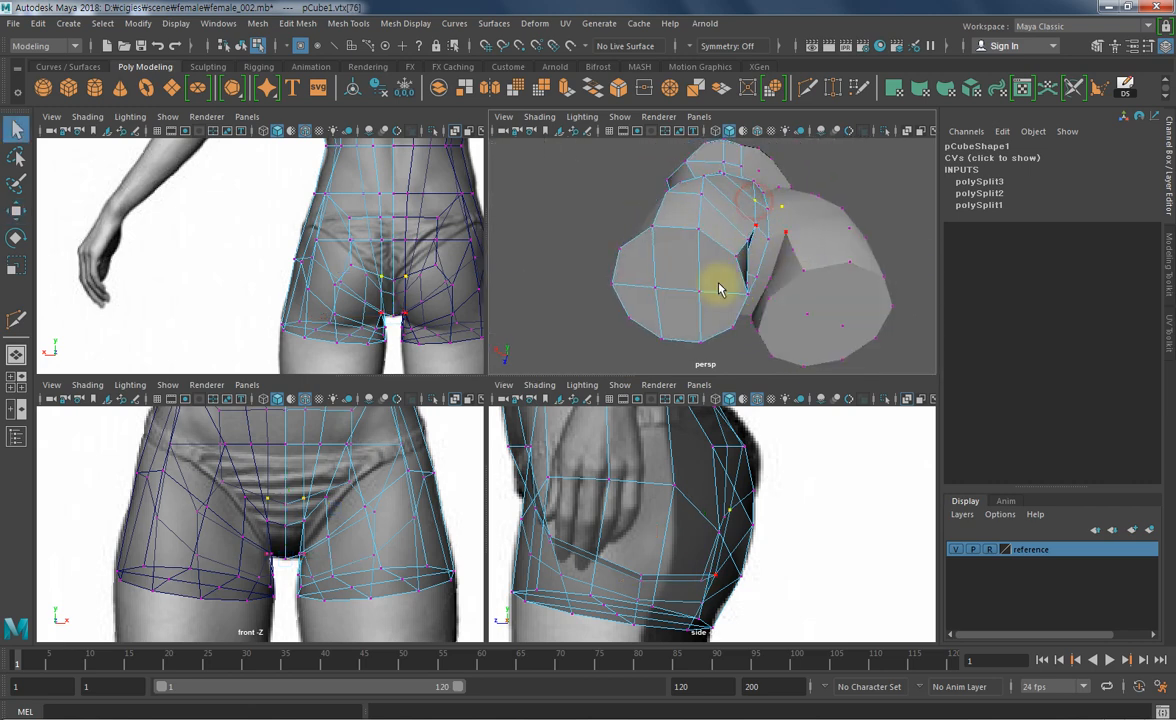
{"action": "key", "text": "w"}
{"action": "left_click_drag", "start_coordinate": [661, 509], "coordinate": [673, 510]}
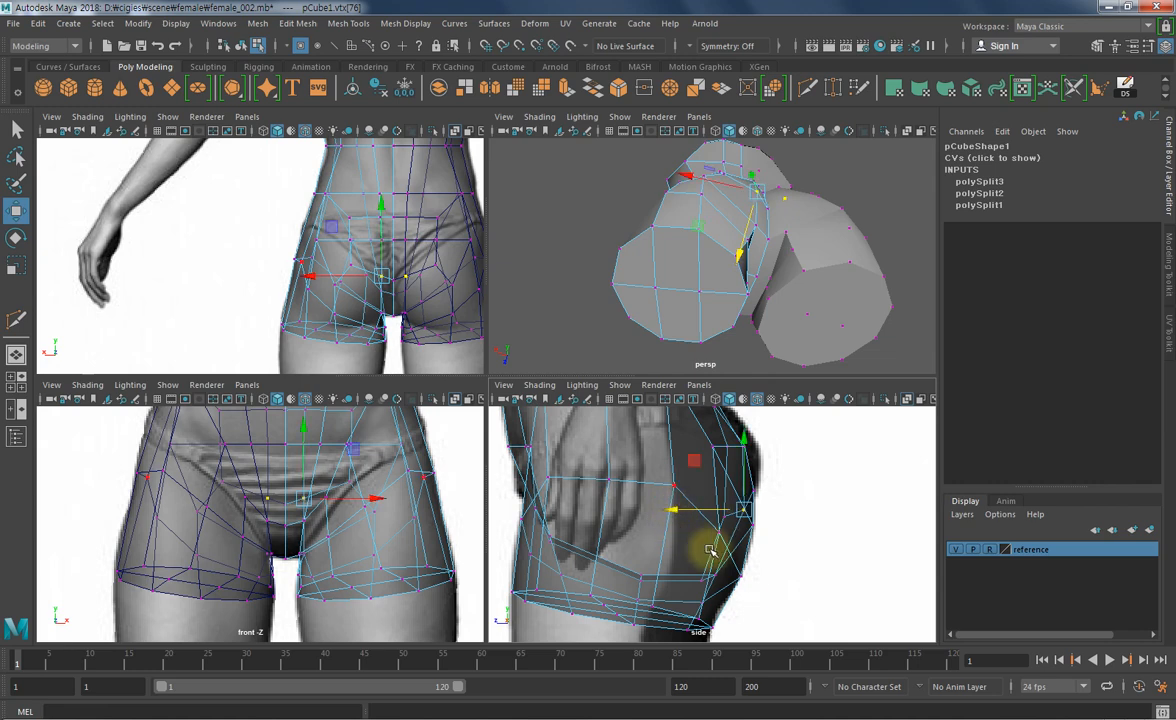
- Move the central buttock vertex slightly inward toward the cleft in the back view
{"action": "left_click_drag", "start_coordinate": [766, 320], "coordinate": [806, 281], "text": "alt"}
{"action": "key", "text": "q"}
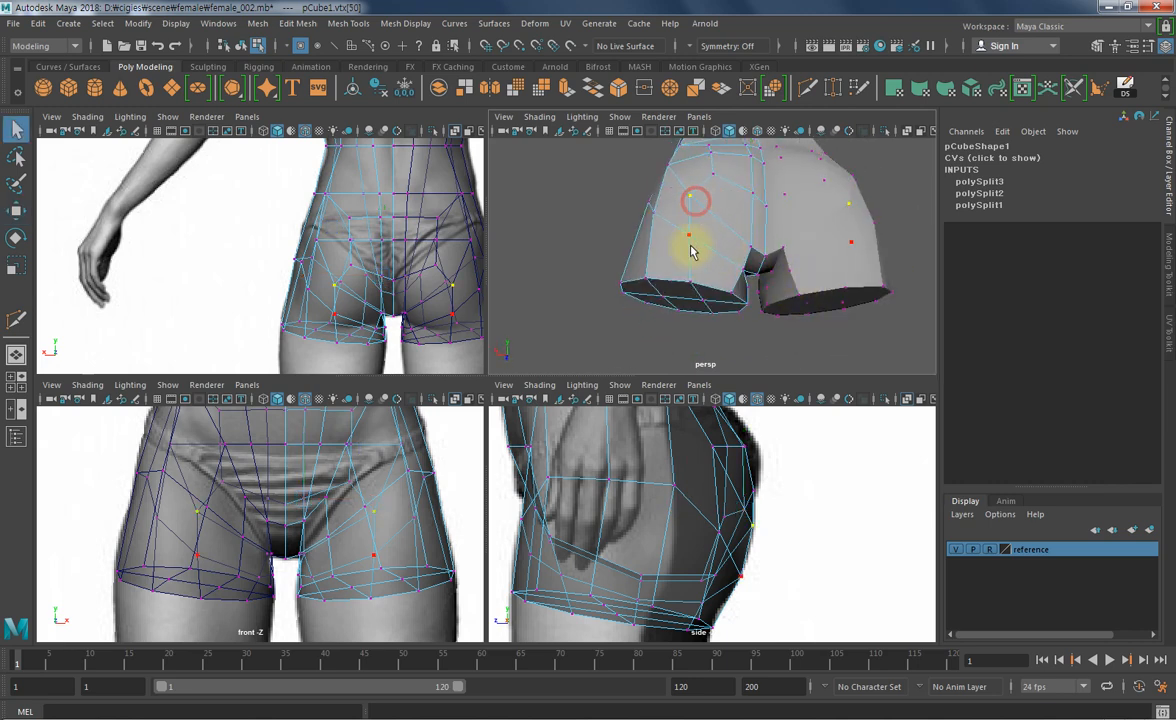
{"action": "middle_click_drag", "start_coordinate": [240, 520], "coordinate": [275, 539], "text": "alt"}
{"action": "middle_click_drag", "start_coordinate": [332, 300], "coordinate": [315, 284], "text": "alt"}
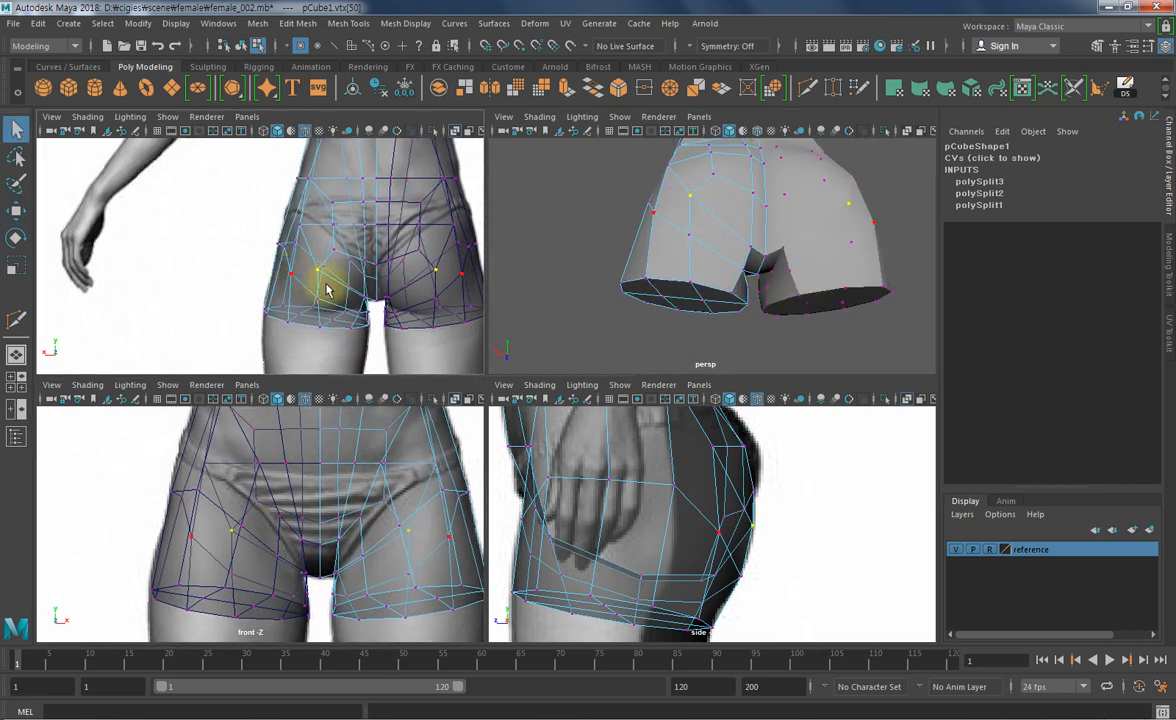
{"action": "key", "text": "w"}
{"action": "left_click_drag", "start_coordinate": [316, 271], "coordinate": [326, 272]}
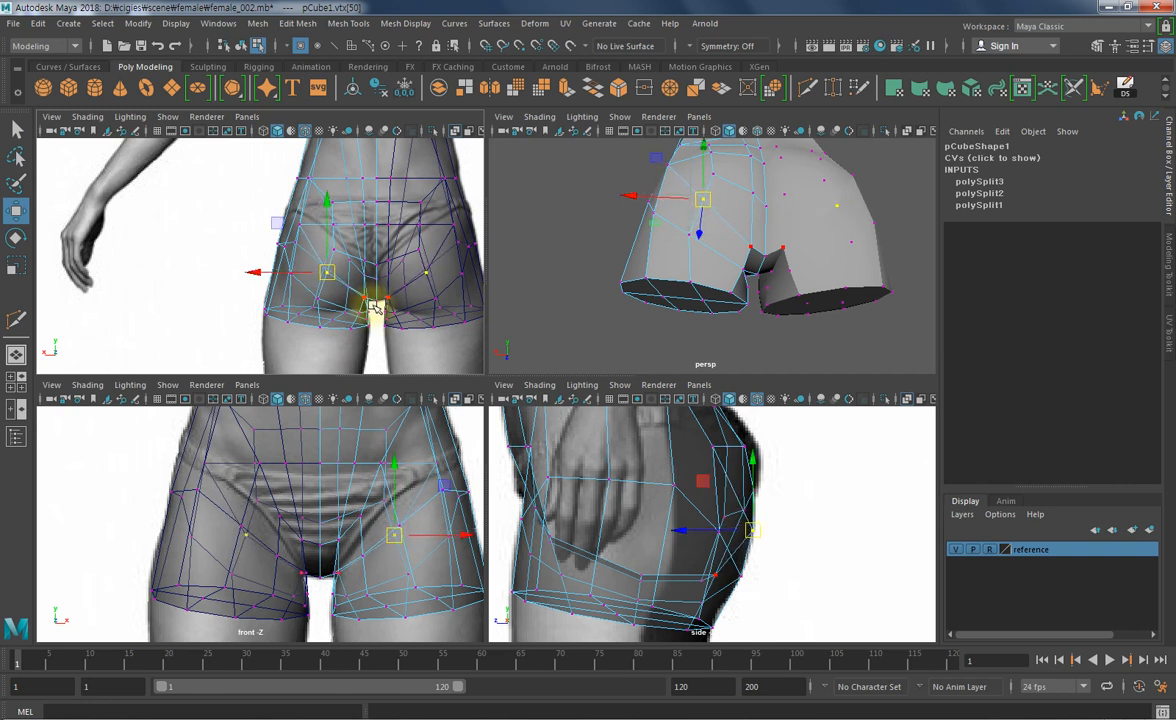
- Move the lower buttock vertex down and slightly inward to the gluteal crease of the reference in the back view
{"action": "left_click", "coordinate": [318, 300]}
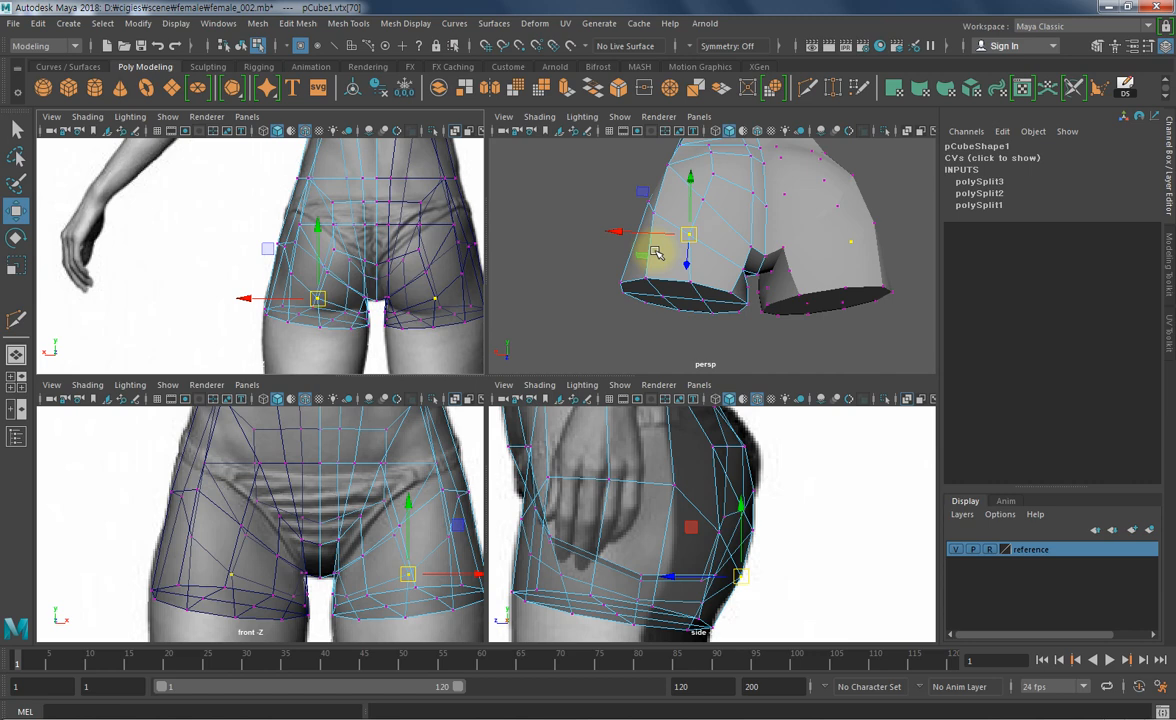
{"action": "middle_click_drag", "start_coordinate": [328, 287], "coordinate": [332, 263], "text": "alt"}
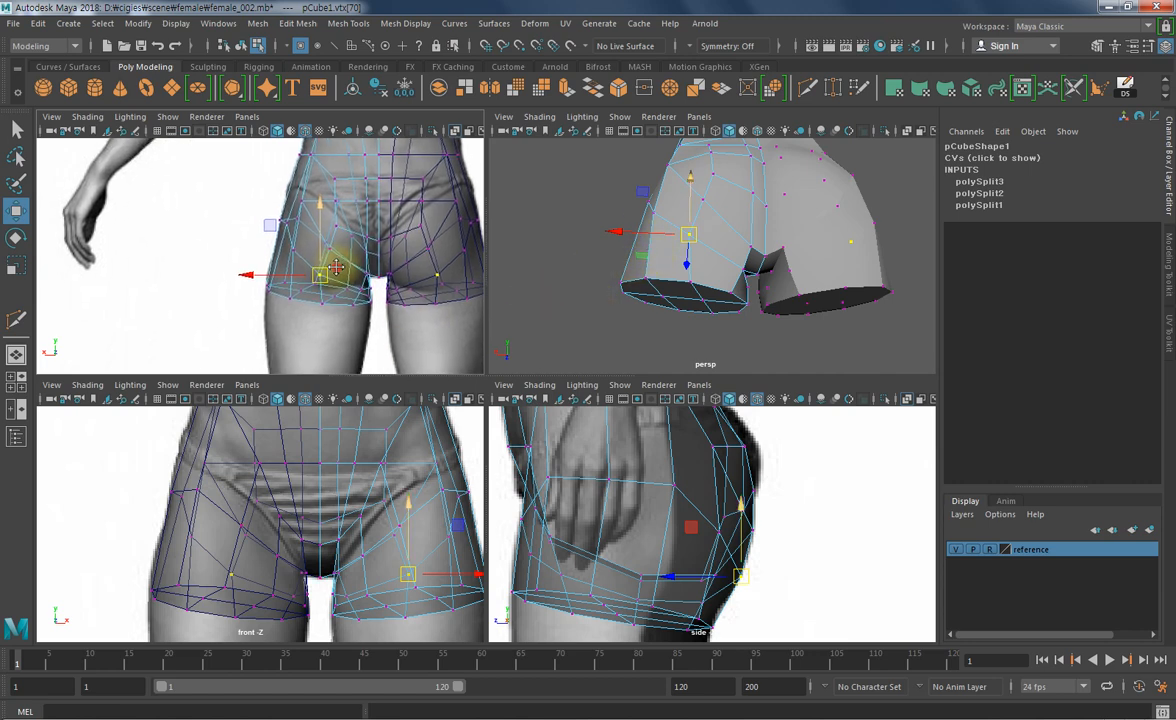
{"action": "right_click_drag", "start_coordinate": [332, 263], "coordinate": [404, 275], "text": "alt"}
{"action": "middle_click_drag", "start_coordinate": [378, 271], "coordinate": [385, 283]}
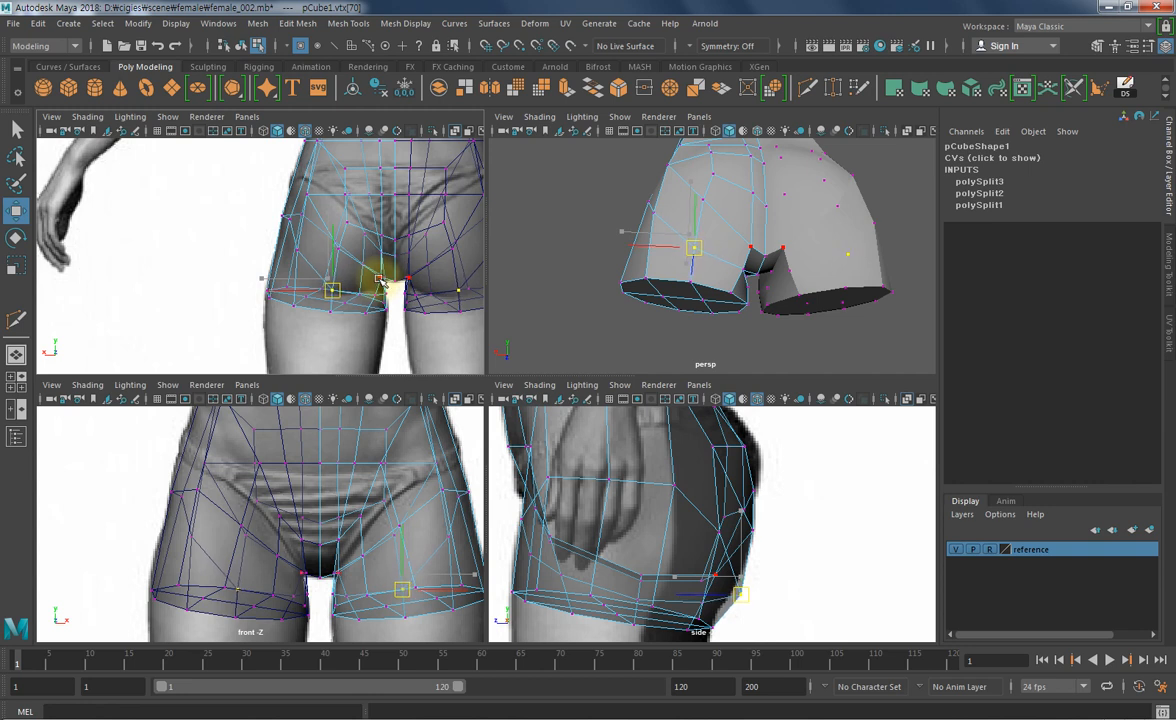
- Move the central buttock vertex slightly outward and down in the back view, and fine-tune its depth in the side view
{"action": "key", "text": "q"}
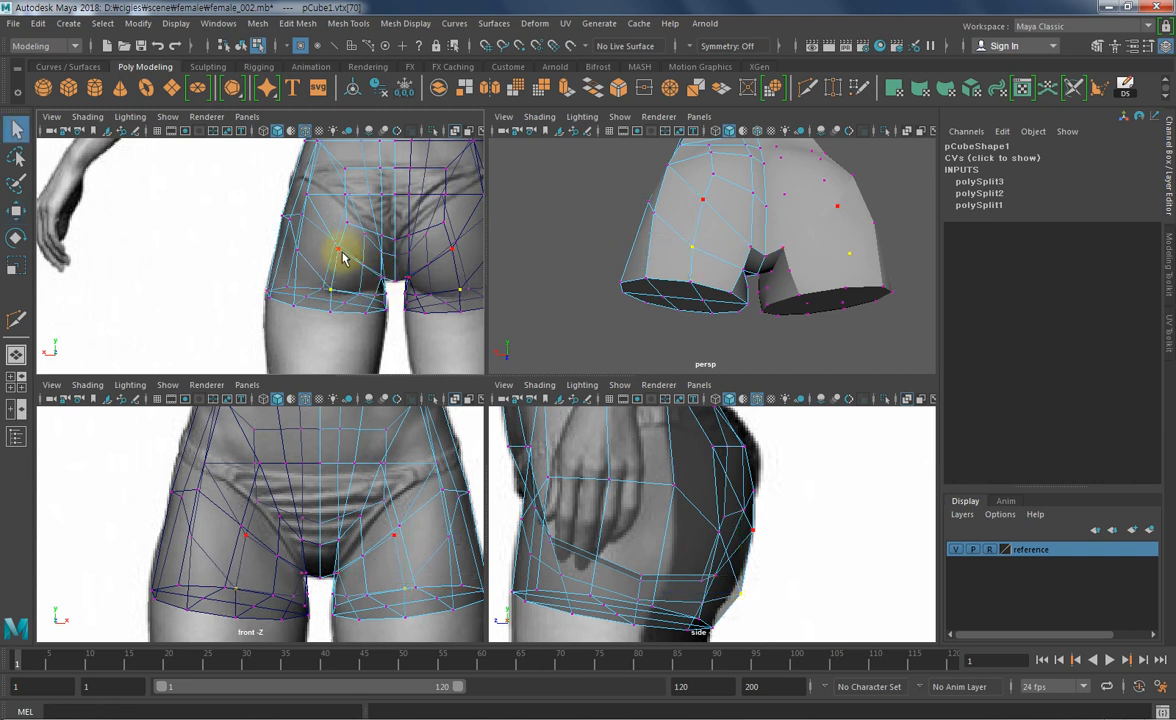
{"action": "left_click", "coordinate": [338, 248]}
{"action": "key", "text": "w"}
{"action": "middle_click_drag", "start_coordinate": [380, 256], "coordinate": [372, 260]}
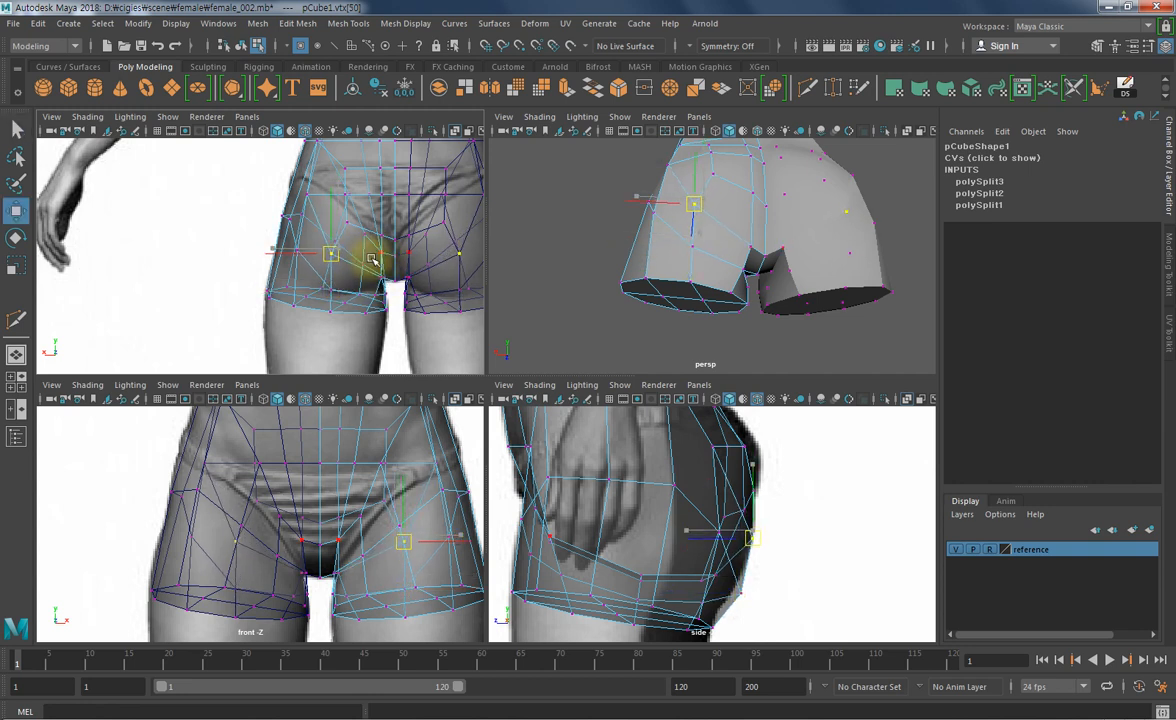
{"action": "left_click_drag", "start_coordinate": [697, 536], "coordinate": [694, 535]}
- Move the lower buttock vertex at the gluteal crease forward to the reference silhouette in the side view
{"action": "key", "text": "q"}
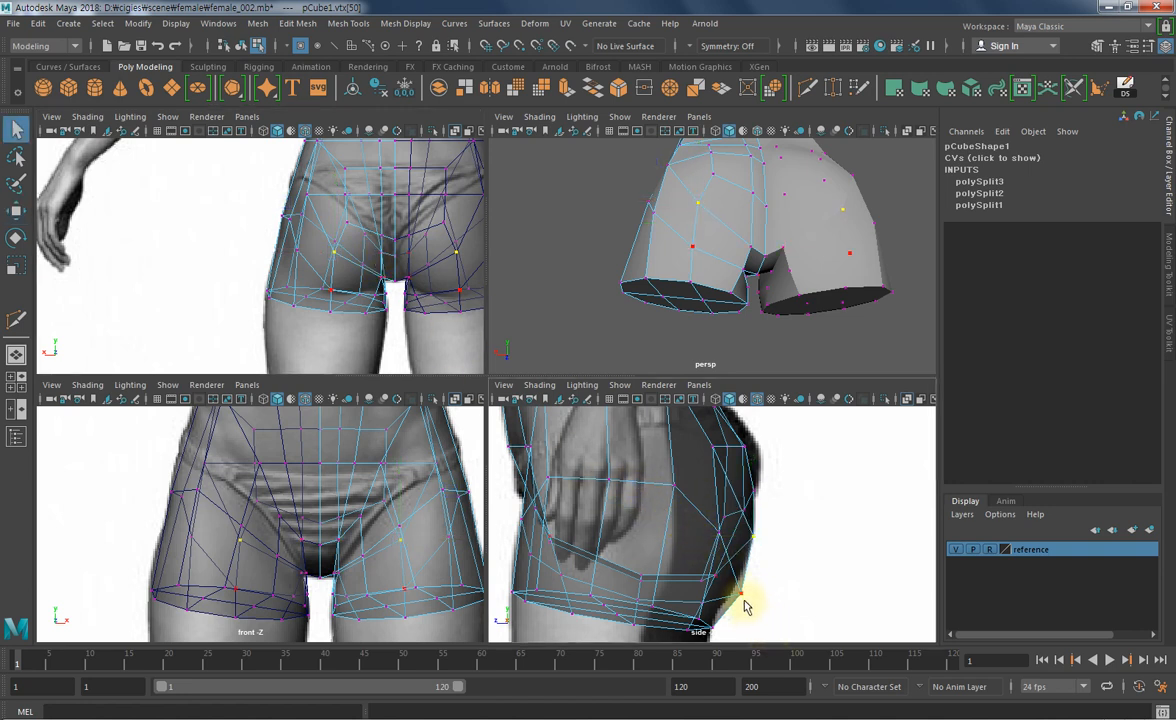
{"action": "left_click", "coordinate": [742, 595]}
{"action": "key", "text": "w"}
{"action": "middle_click_drag", "start_coordinate": [699, 594], "coordinate": [691, 592]}
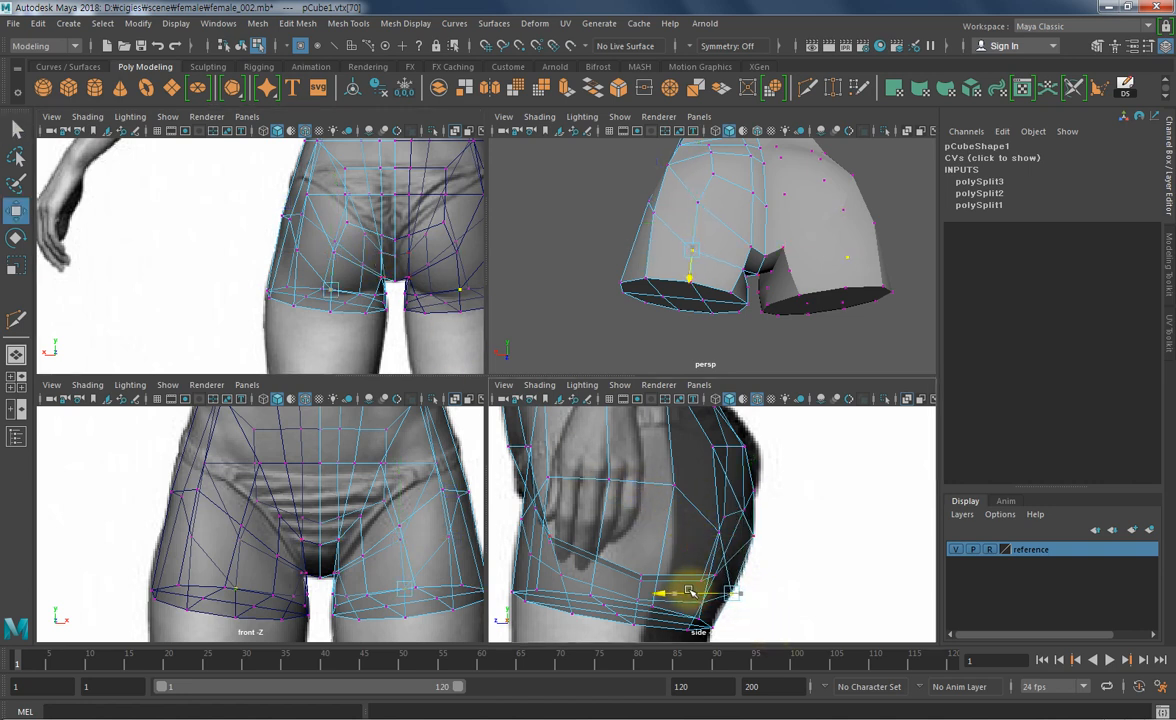
{"action": "left_click_drag", "start_coordinate": [689, 591], "coordinate": [690, 591]}
- Move the outer lower buttock vertex slightly down and outward in the back view, and slightly forward in the side view
{"action": "middle_click_drag", "start_coordinate": [356, 257], "coordinate": [321, 276], "text": "alt"}
{"action": "left_click_drag", "start_coordinate": [650, 209], "coordinate": [651, 208], "text": "alt"}
{"action": "middle_click_drag", "start_coordinate": [302, 263], "coordinate": [315, 274], "text": "alt"}
{"action": "key", "text": "q"}
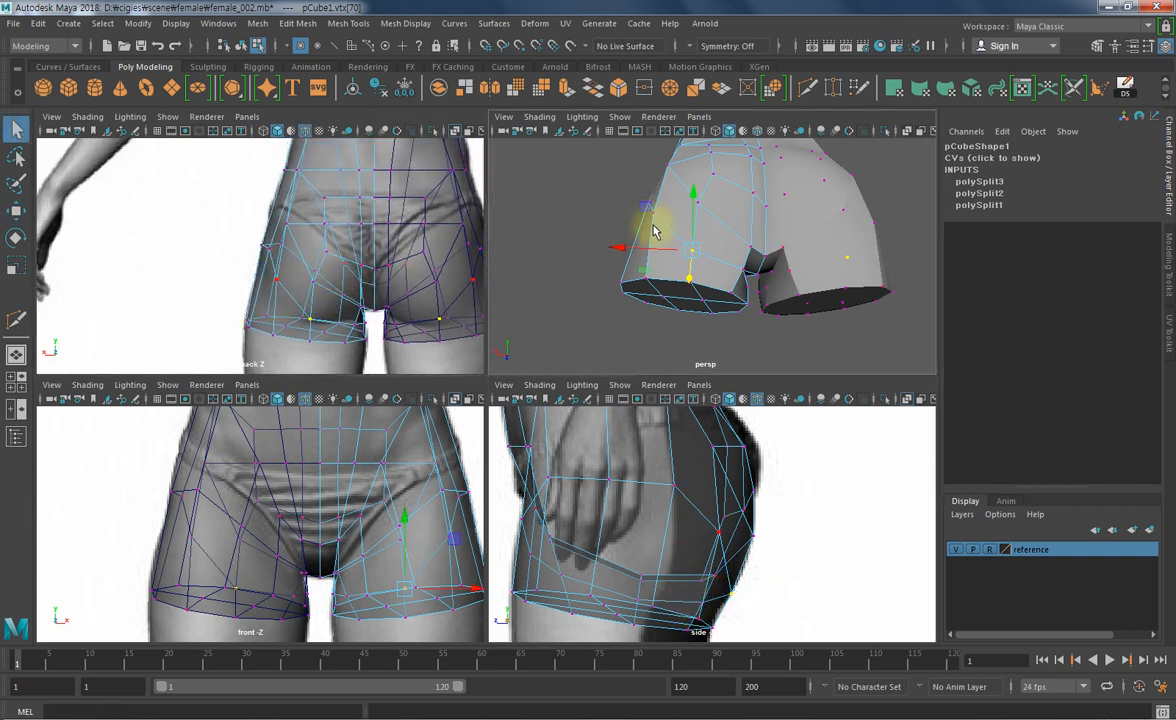
{"action": "left_click", "coordinate": [660, 220]}
{"action": "key", "text": "w"}
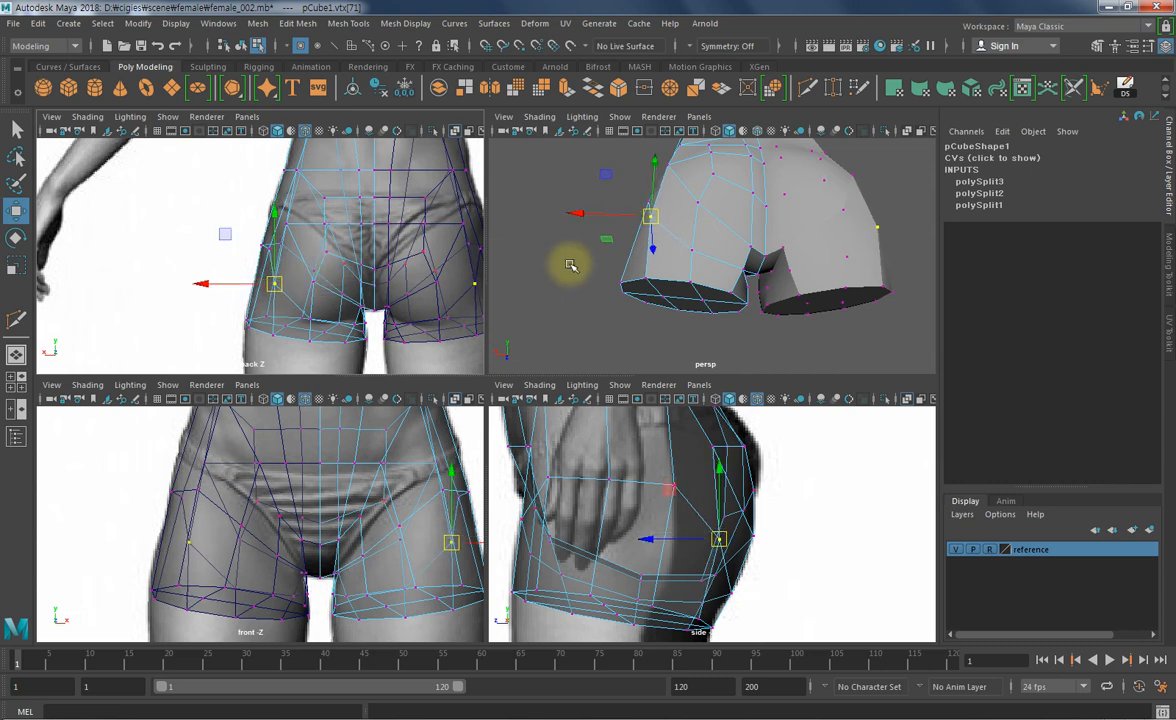
{"action": "left_click", "coordinate": [741, 336]}
{"action": "left_click_drag", "start_coordinate": [761, 226], "coordinate": [912, 269], "text": "alt"}
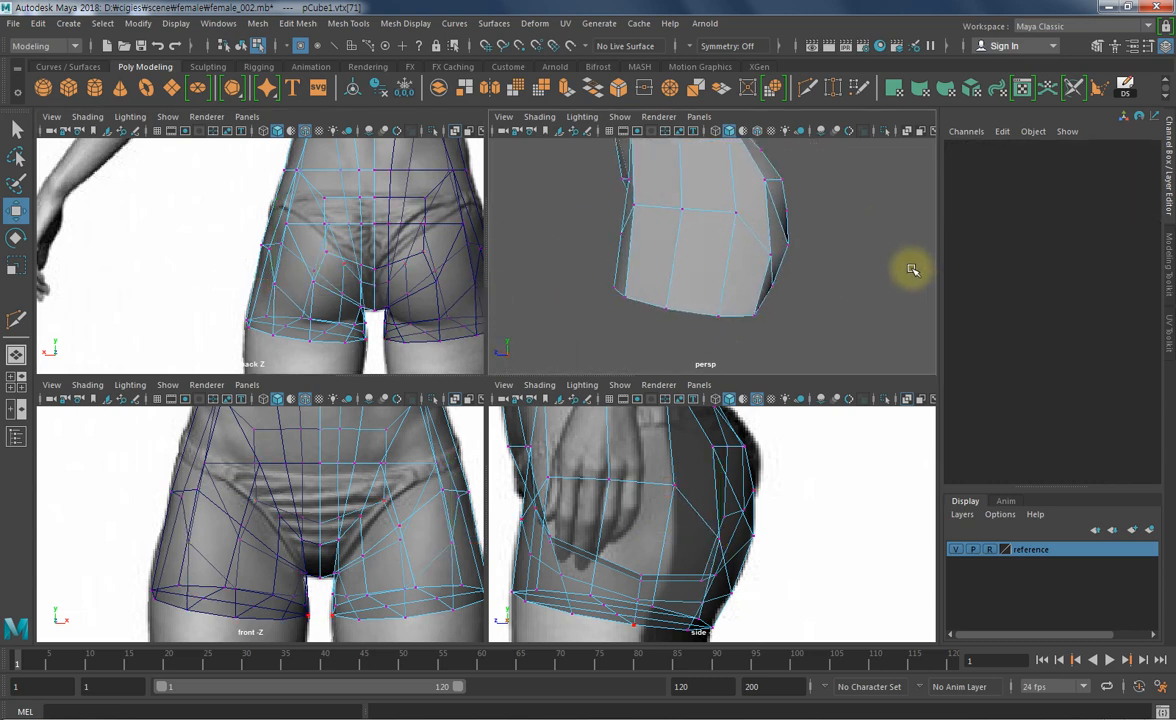
{"action": "left_click", "coordinate": [769, 255]}
{"action": "left_click_drag", "start_coordinate": [650, 540], "coordinate": [648, 539]}
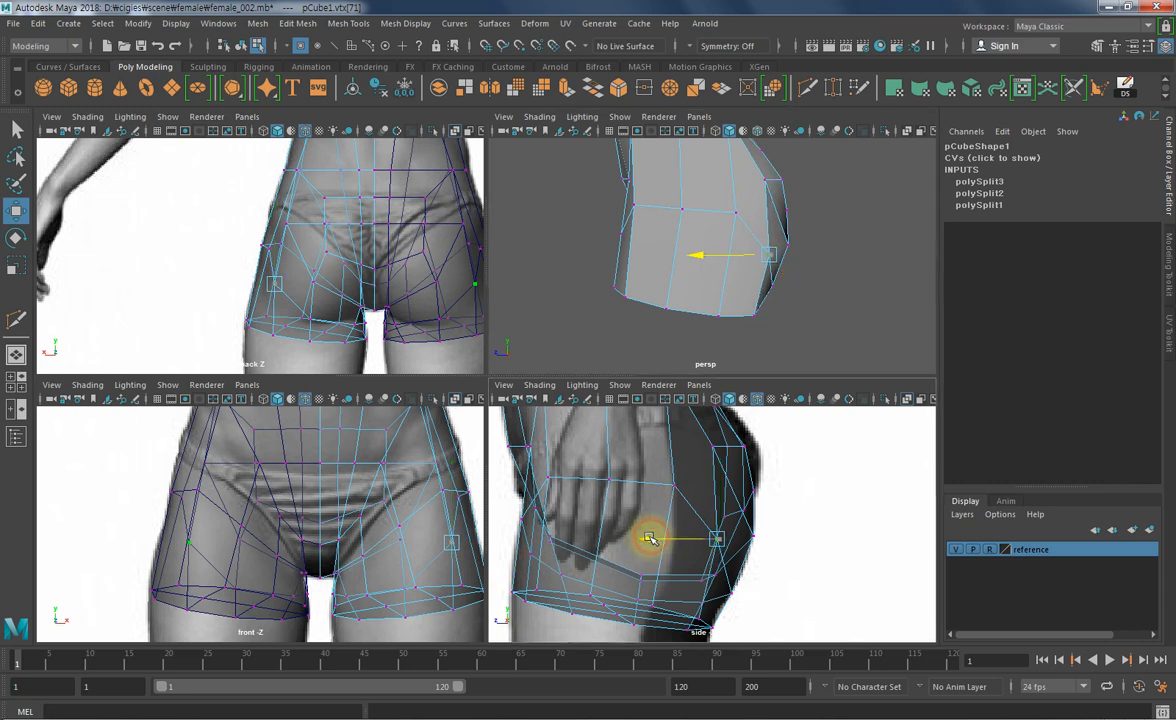
- Move the outer hip vertices forward in the side view, raising the front one slightly
{"action": "left_click", "coordinate": [858, 337]}
{"action": "left_click_drag", "start_coordinate": [858, 337], "coordinate": [628, 270], "text": "alt"}
{"action": "left_click", "coordinate": [656, 276]}
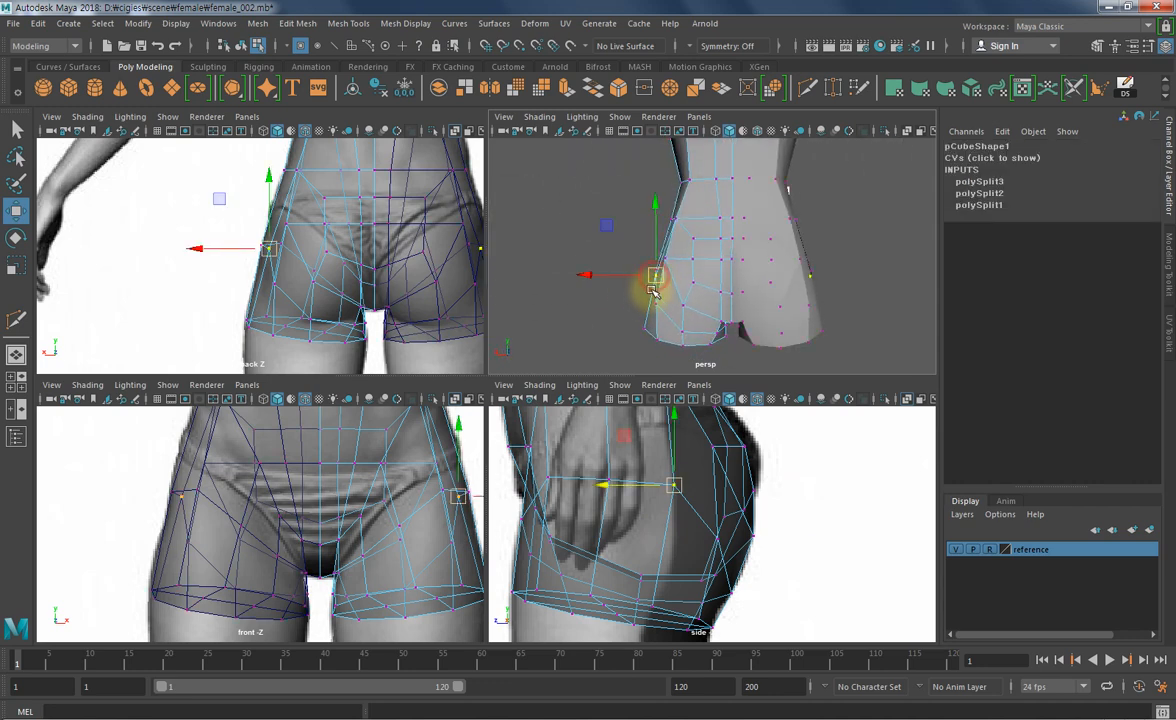
{"action": "middle_click_drag", "start_coordinate": [707, 502], "coordinate": [737, 505], "text": "alt"}
{"action": "key", "text": "w"}
{"action": "key", "text": "q"}
{"action": "left_click", "coordinate": [613, 518]}
{"action": "key", "text": "w"}
{"action": "middle_click_drag", "start_coordinate": [631, 535], "coordinate": [632, 524]}
{"action": "left_click", "coordinate": [897, 260]}
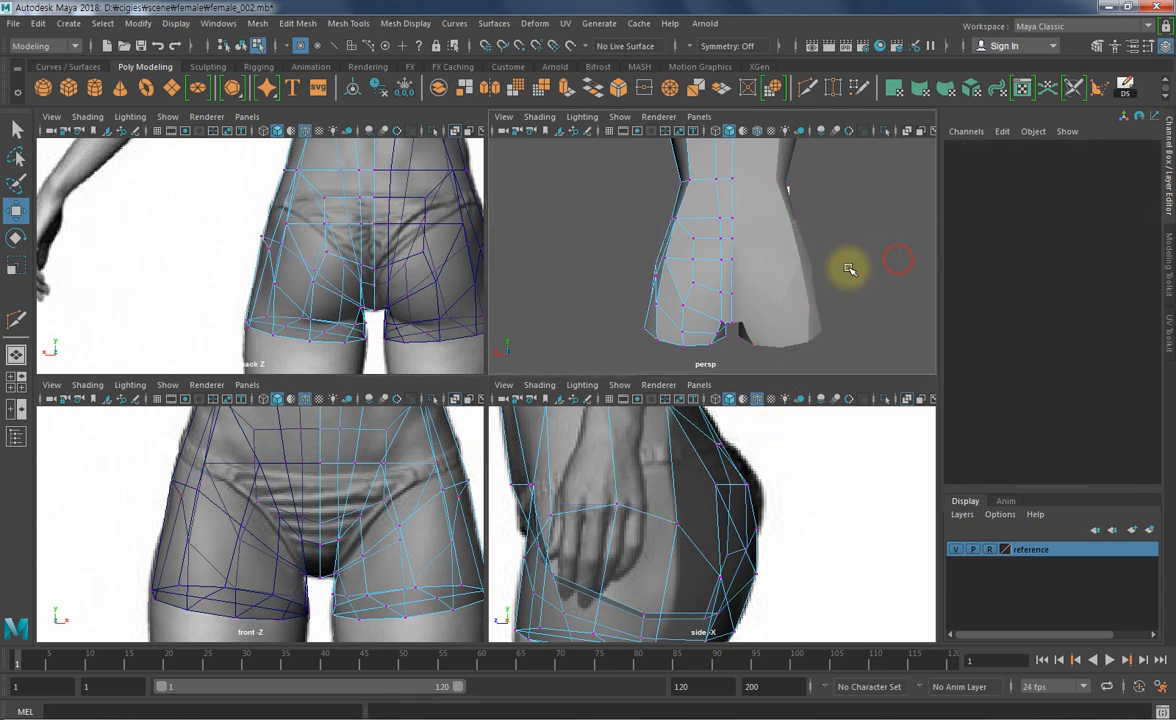
- Insert an edge loop around the upper chest, about halfway between the armpit loop and the top edge of the torso
{"action": "middle_click_drag", "start_coordinate": [814, 227], "coordinate": [810, 262], "text": "alt"}
{"action": "left_click_drag", "start_coordinate": [810, 262], "coordinate": [845, 266], "text": "alt"}
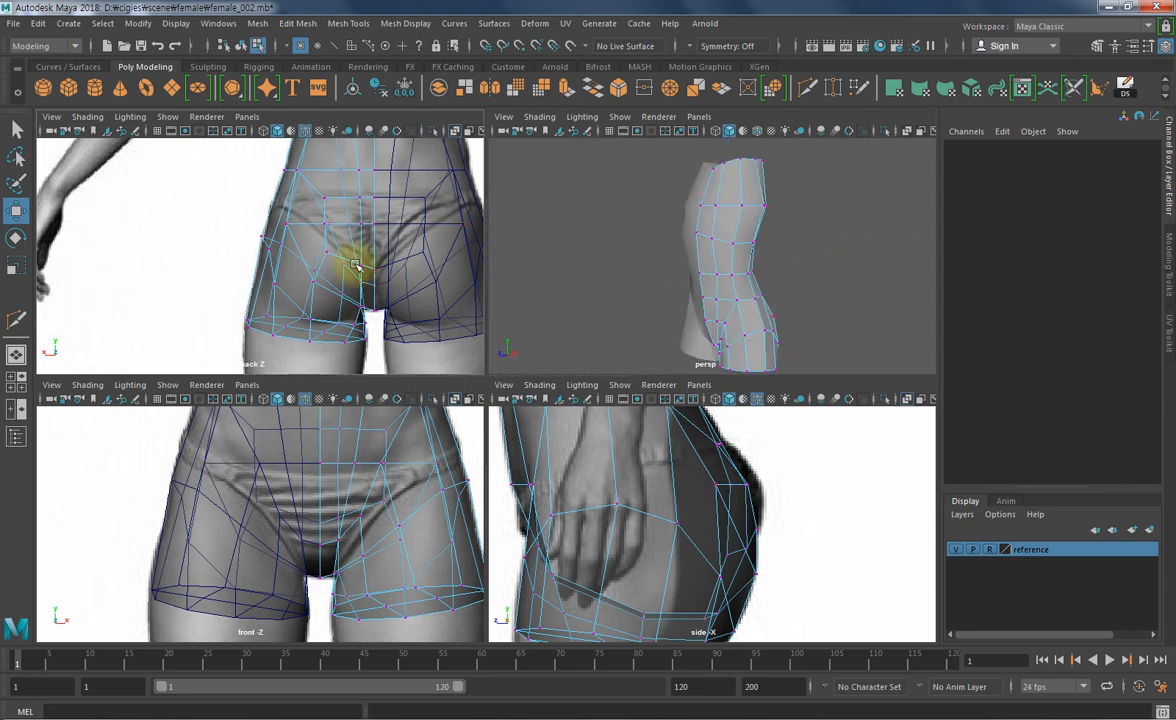
{"action": "middle_click_drag", "start_coordinate": [331, 273], "coordinate": [337, 328], "text": "alt"}
{"action": "middle_click_drag", "start_coordinate": [364, 200], "coordinate": [349, 329], "text": "alt"}
{"action": "middle_click_drag", "start_coordinate": [388, 274], "coordinate": [381, 307], "text": "alt"}
{"action": "middle_click_drag", "start_coordinate": [377, 486], "coordinate": [344, 704], "text": "alt"}
{"action": "middle_click_drag", "start_coordinate": [379, 537], "coordinate": [378, 635], "text": "alt"}
{"action": "middle_click_drag", "start_coordinate": [402, 492], "coordinate": [366, 568], "text": "alt"}
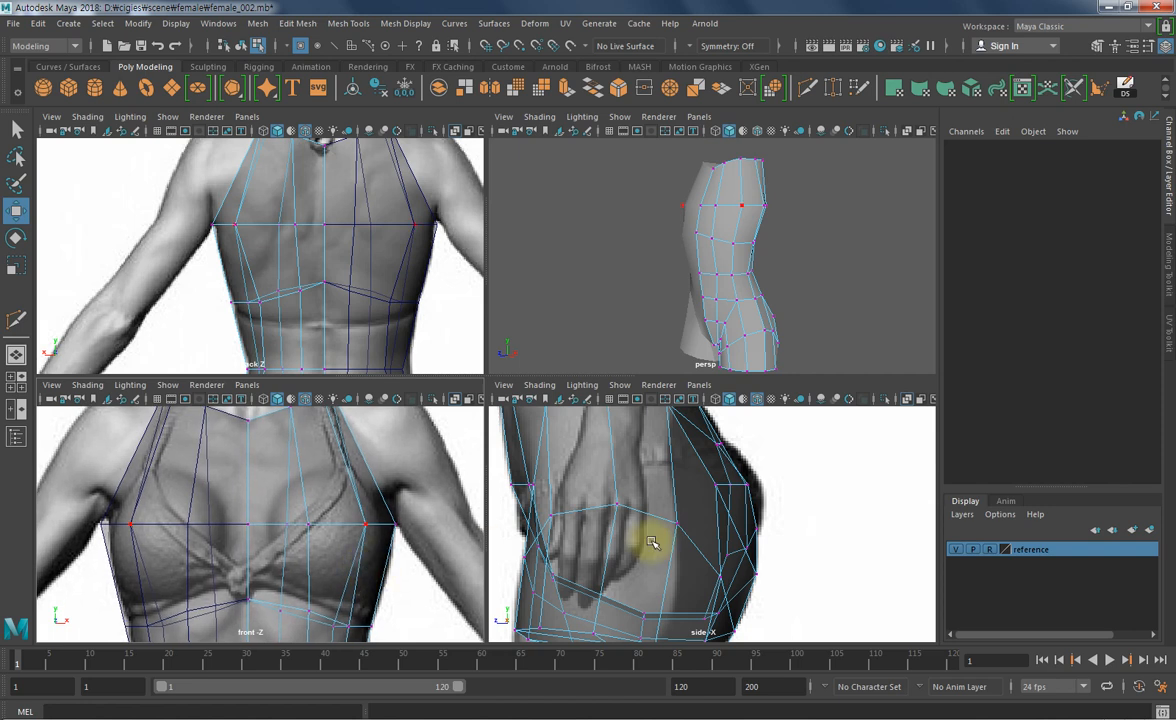
{"action": "middle_click_drag", "start_coordinate": [642, 496], "coordinate": [729, 555], "text": "alt"}
{"action": "middle_click_drag", "start_coordinate": [690, 476], "coordinate": [703, 632], "text": "alt"}
{"action": "middle_click_drag", "start_coordinate": [681, 514], "coordinate": [675, 614], "text": "alt"}
{"action": "middle_click_drag", "start_coordinate": [686, 492], "coordinate": [684, 562], "text": "alt"}
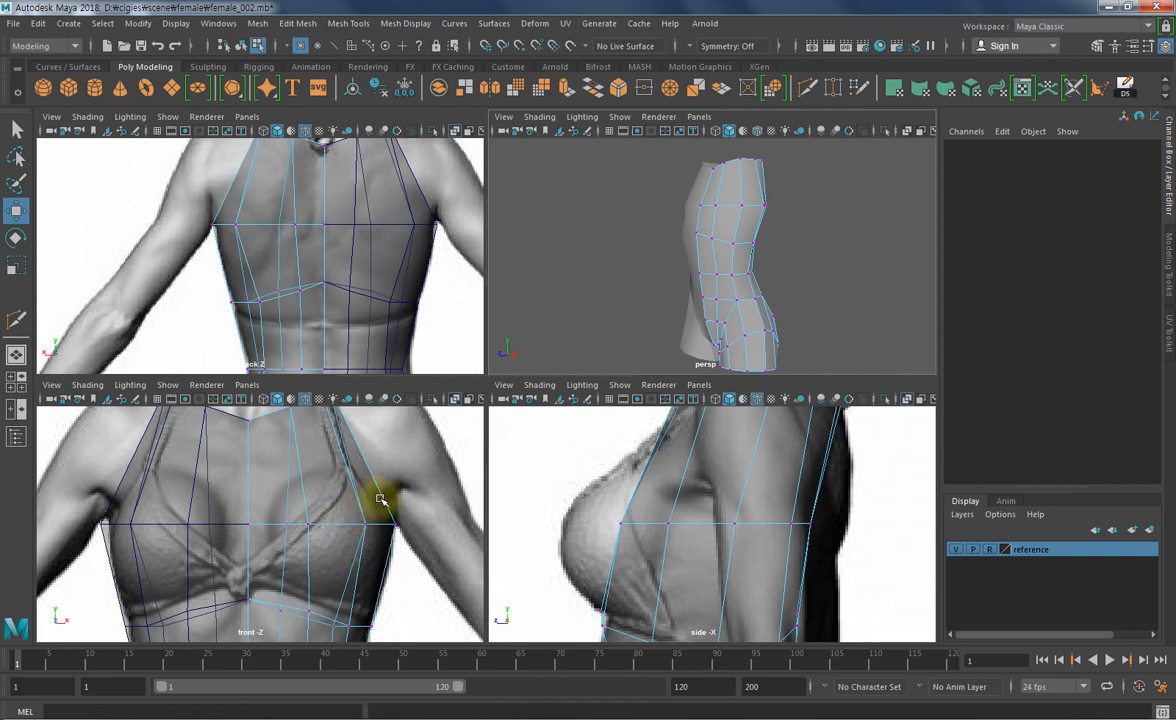
{"action": "middle_click_drag", "start_coordinate": [281, 511], "coordinate": [310, 530], "text": "alt"}
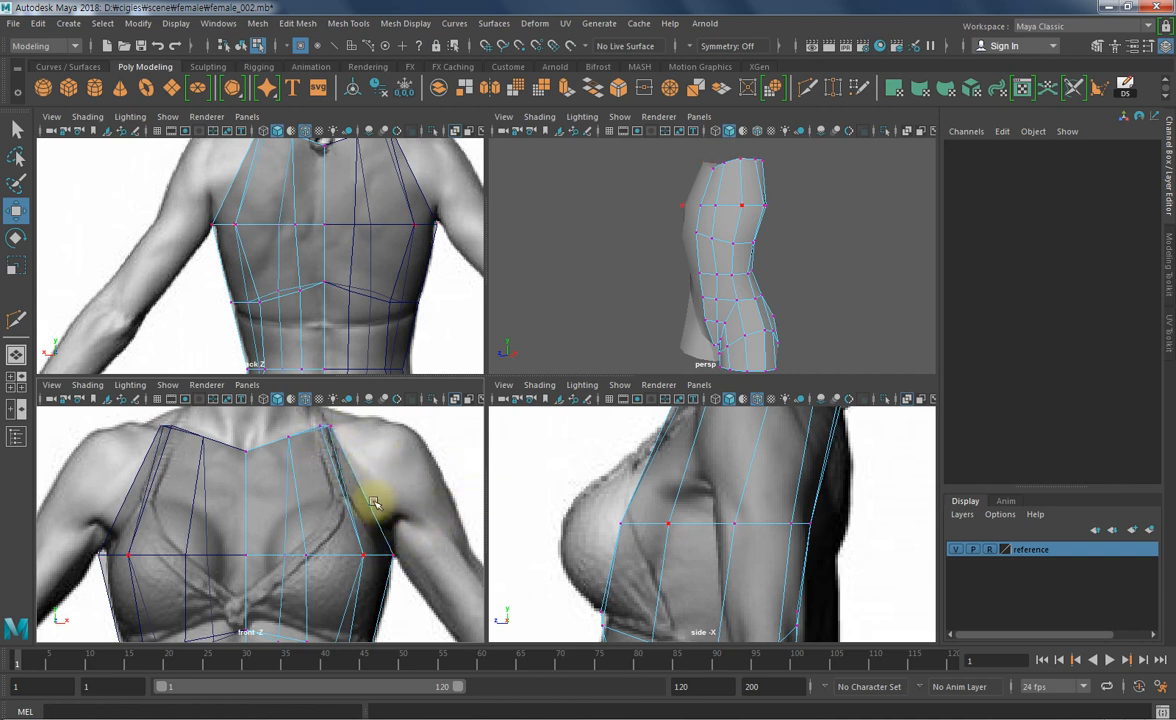
{"action": "left_click", "coordinate": [807, 87]}
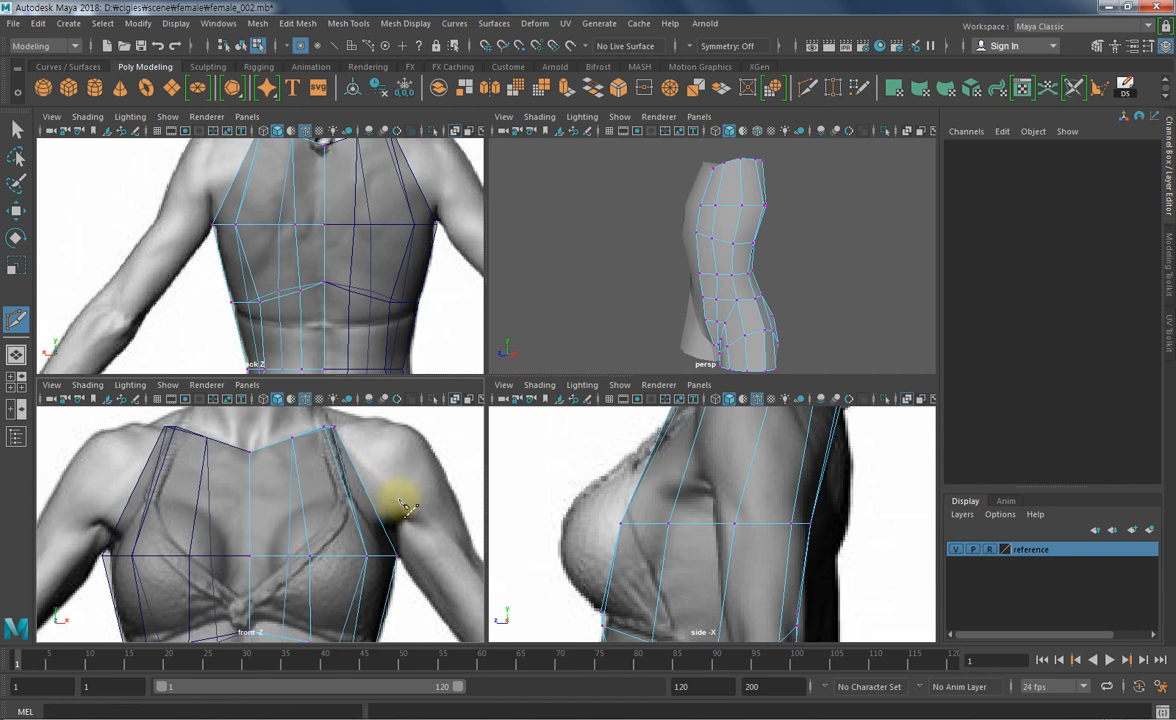
{"action": "middle_click_drag", "start_coordinate": [400, 500], "coordinate": [414, 501], "text": "alt"}
{"action": "left_click", "coordinate": [379, 488]}
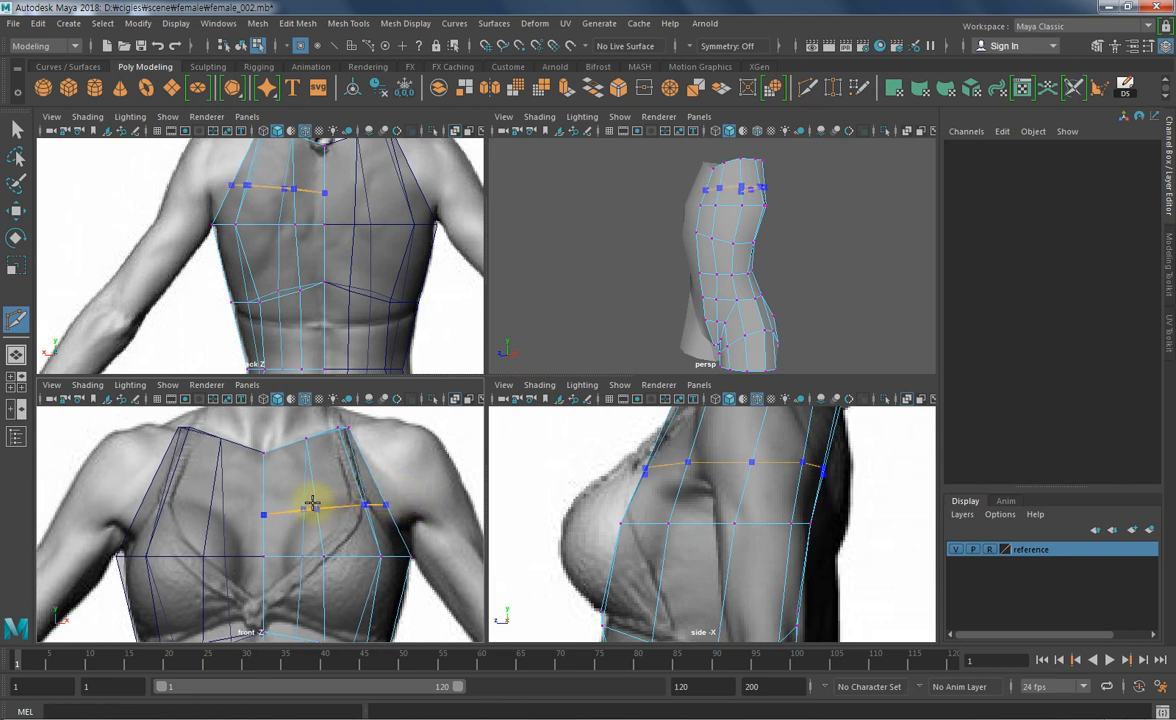
{"action": "right_click", "coordinate": [312, 492]}
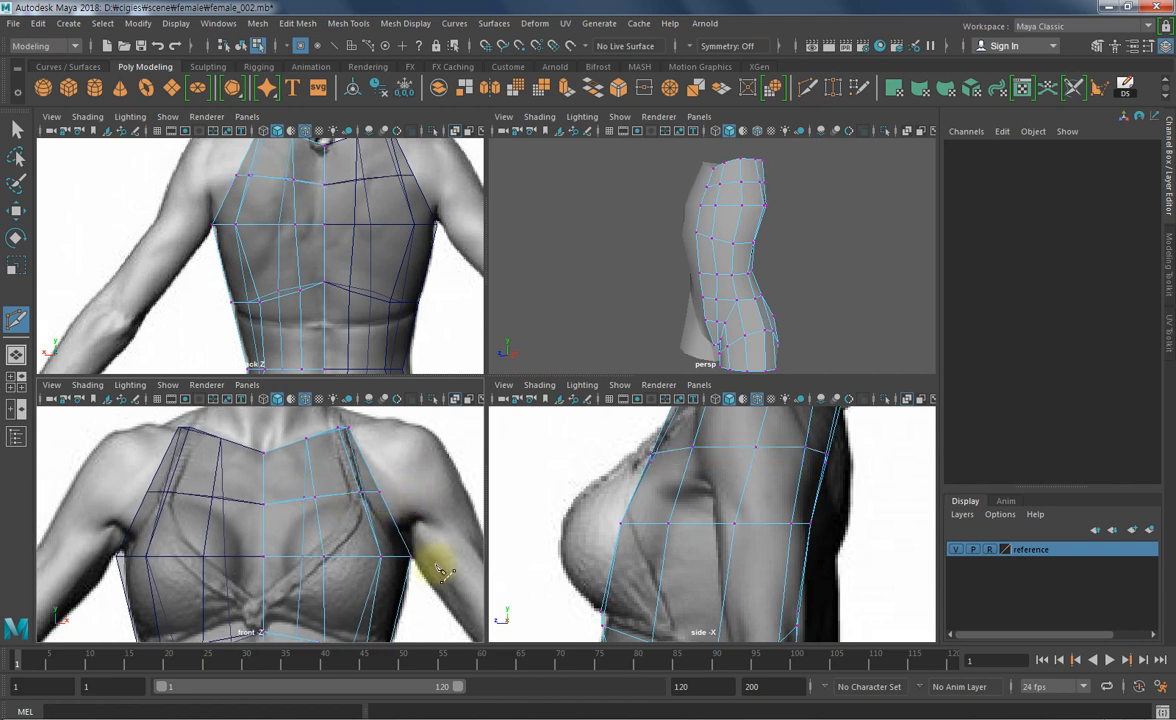
- Move the two outermost vertices of the new upper chest loop slightly outward and up near the armpit in the front view
{"action": "middle_click_drag", "start_coordinate": [354, 516], "coordinate": [376, 500], "text": "alt"}
{"action": "key", "text": "r"}
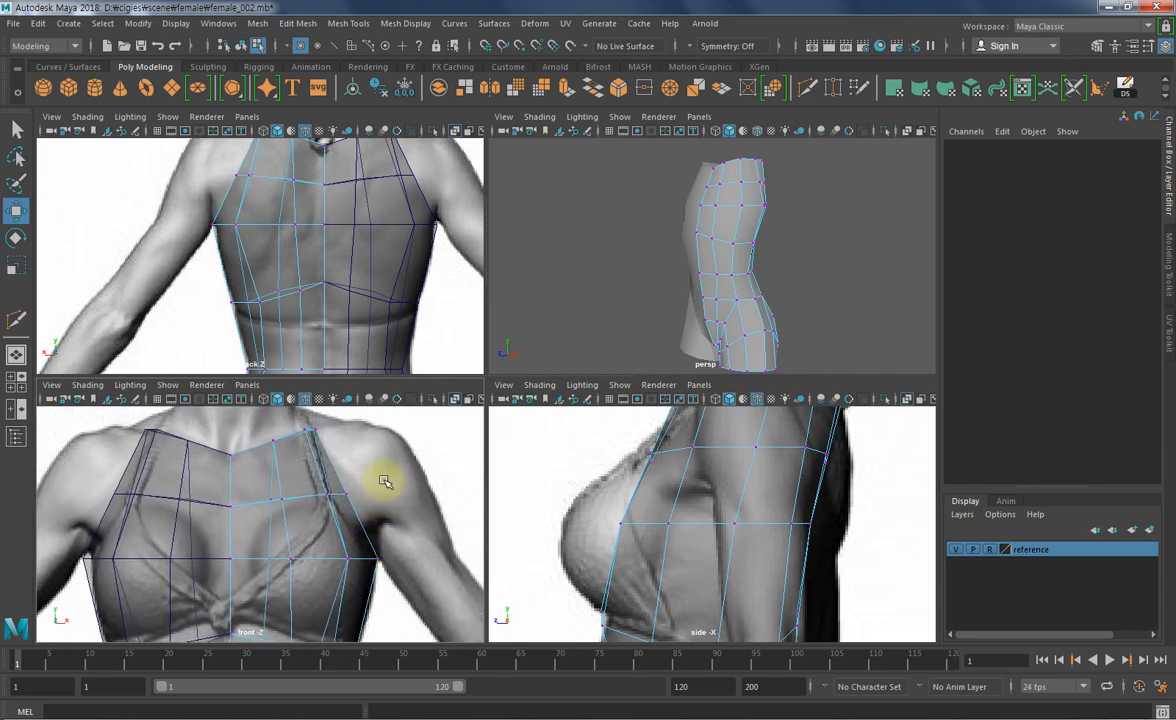
{"action": "left_click_drag", "start_coordinate": [338, 510], "coordinate": [338, 508]}
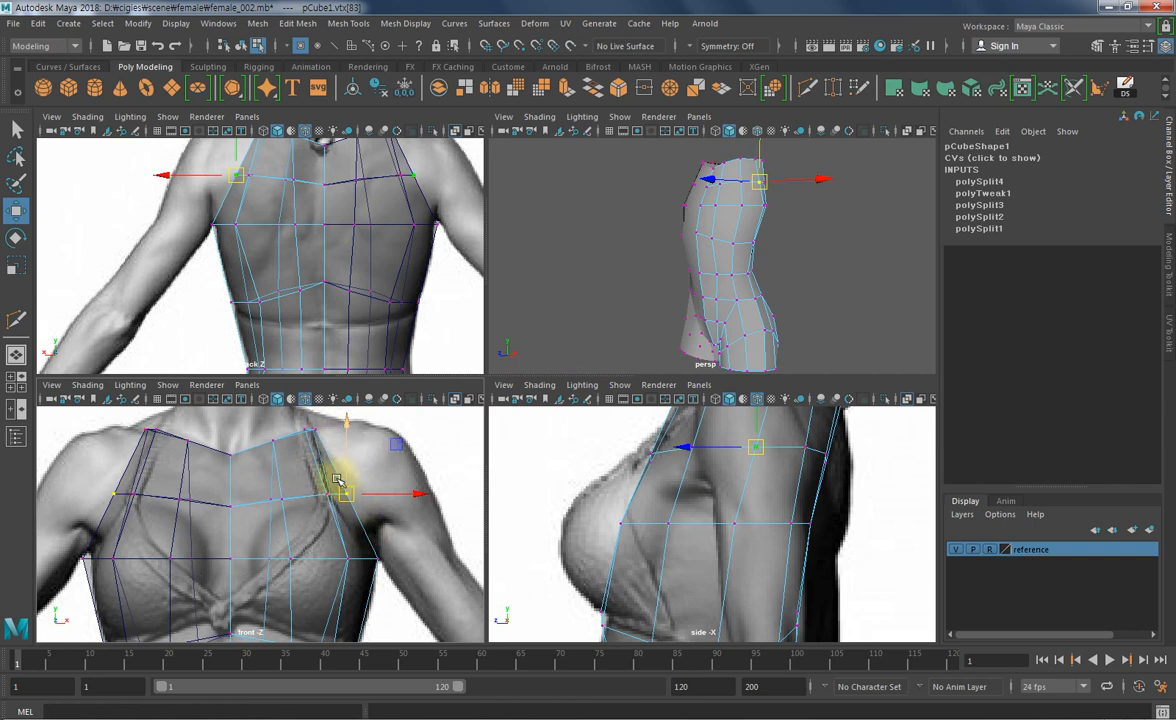
{"action": "key", "text": "q"}
{"action": "left_click_drag", "start_coordinate": [317, 514], "coordinate": [318, 512]}
{"action": "key", "text": "w"}
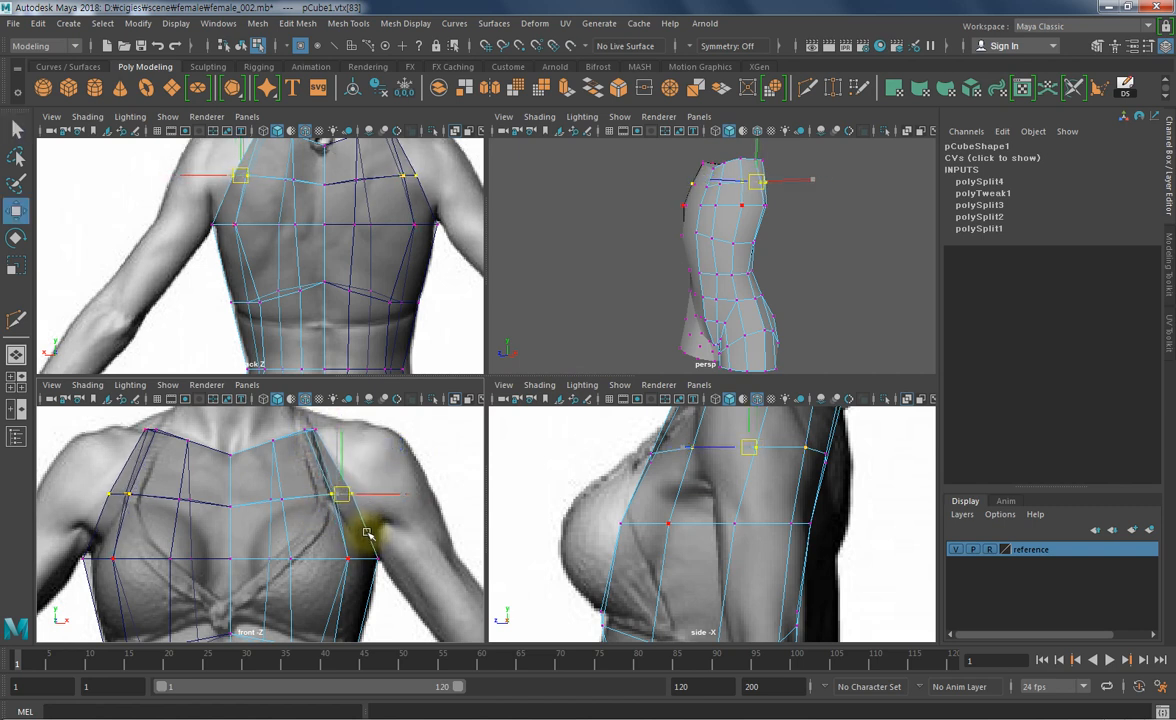
{"action": "middle_click_drag", "start_coordinate": [370, 532], "coordinate": [349, 476]}
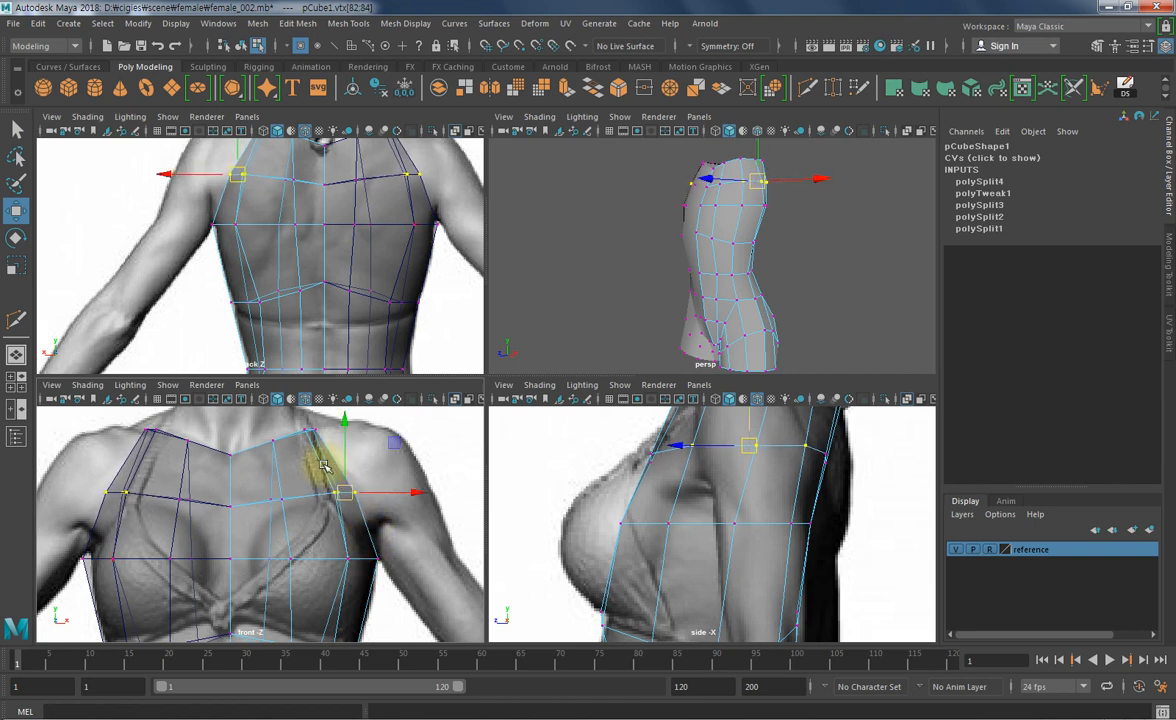
- Adjust the upper chest loop vertex above the breast slightly upward in the front view
{"action": "key", "text": "q"}
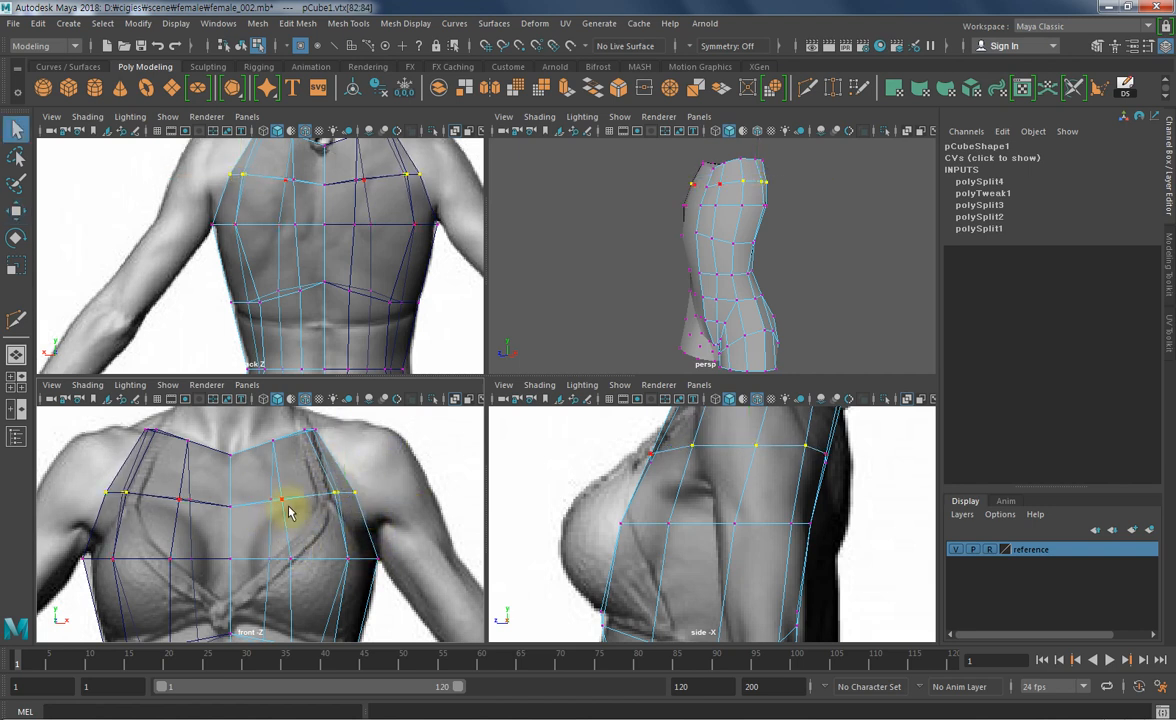
{"action": "left_click", "coordinate": [290, 510]}
{"action": "key", "text": "w"}
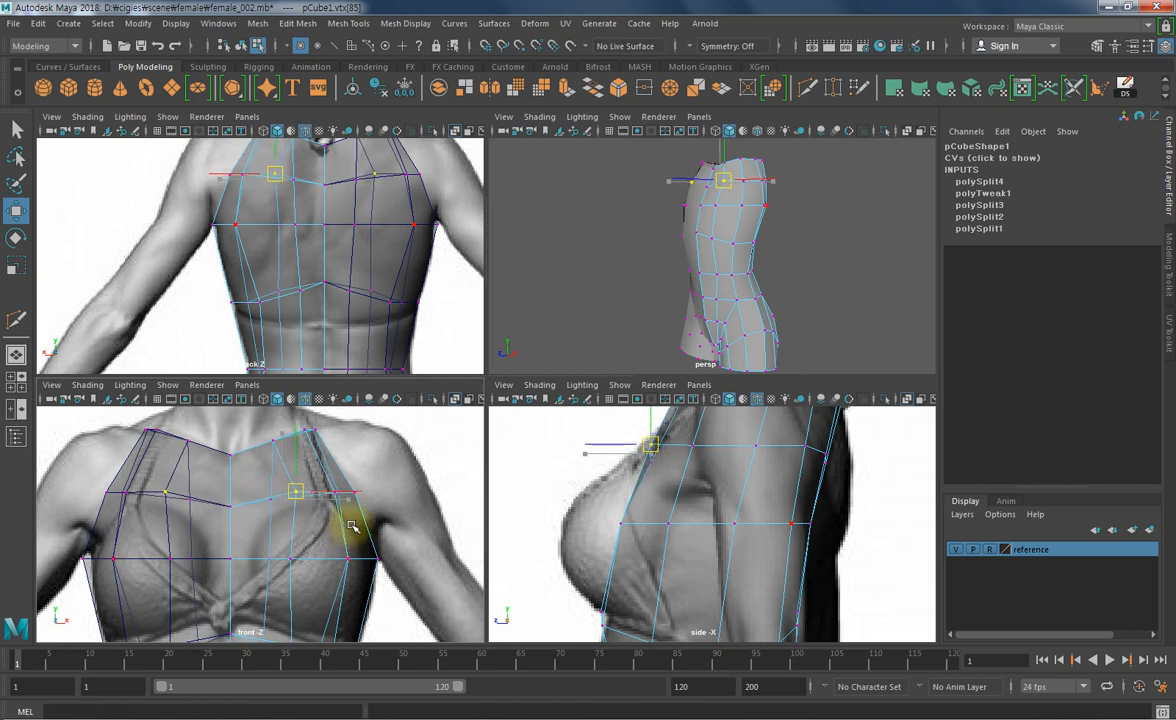
{"action": "middle_click_drag", "start_coordinate": [352, 528], "coordinate": [410, 511]}
- Select the front chest faces covering the bust, leaving out the side faces under the arm
{"action": "middle_click_drag", "start_coordinate": [759, 323], "coordinate": [771, 293], "text": "alt"}
{"action": "middle_click_drag", "start_coordinate": [455, 510], "coordinate": [349, 556], "text": "alt"}
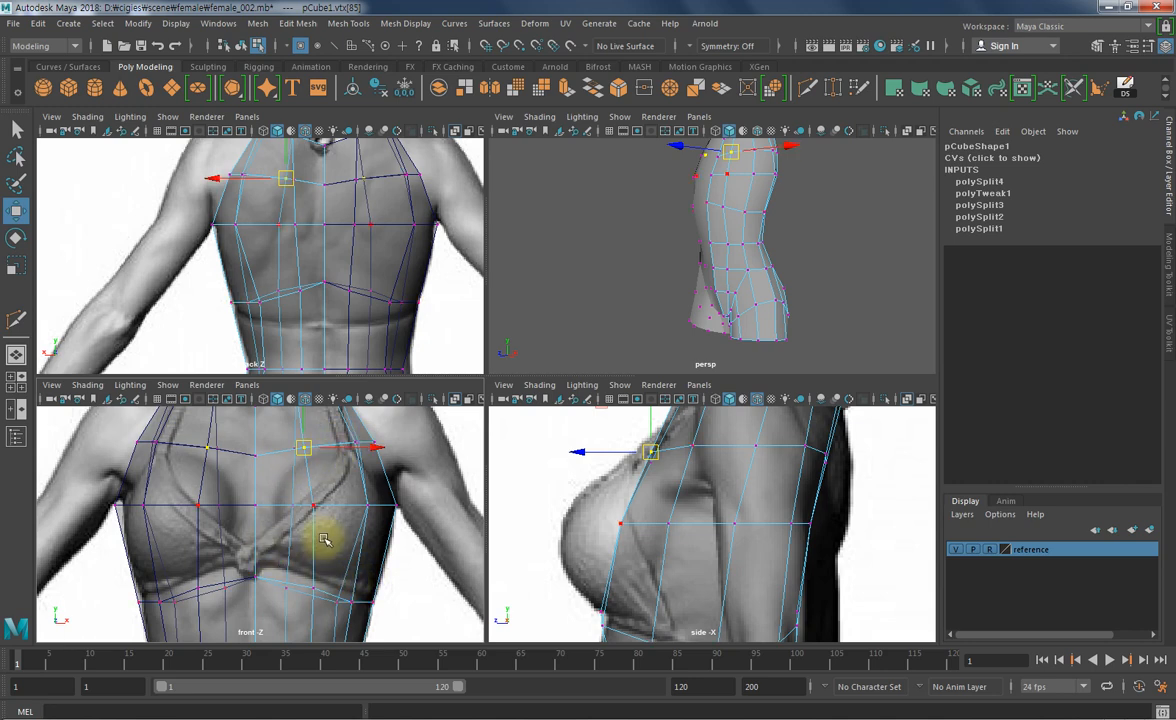
{"action": "key", "text": "F11"}
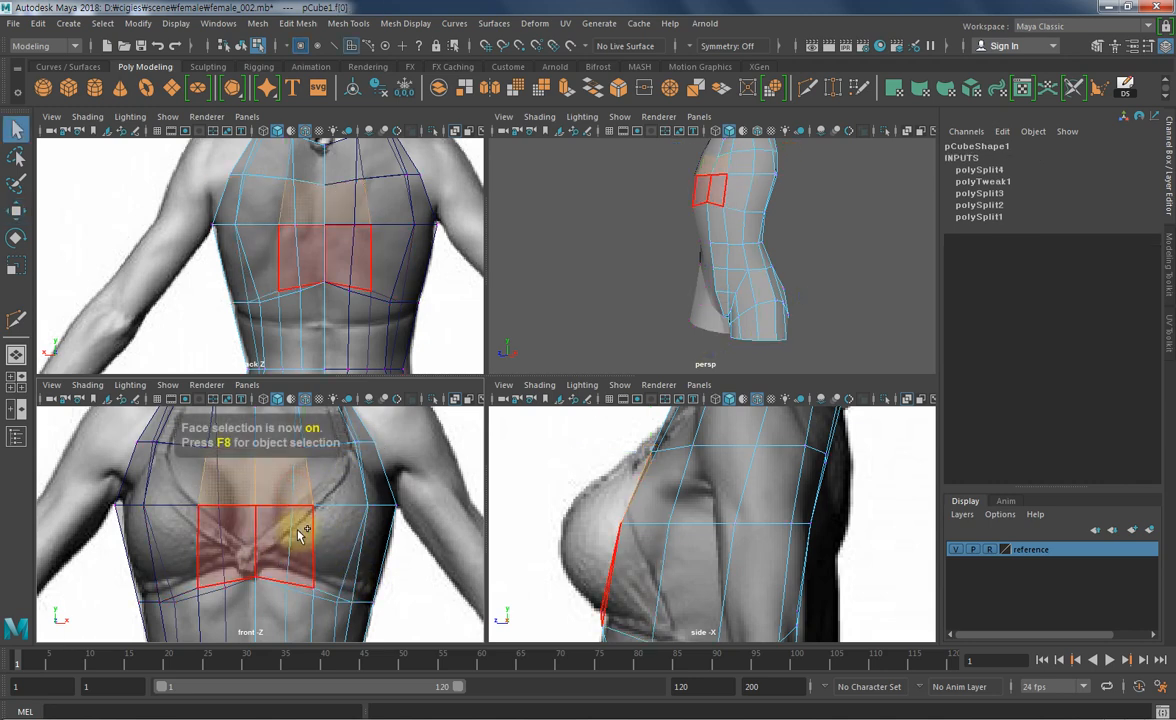
{"action": "left_click", "coordinate": [352, 487]}
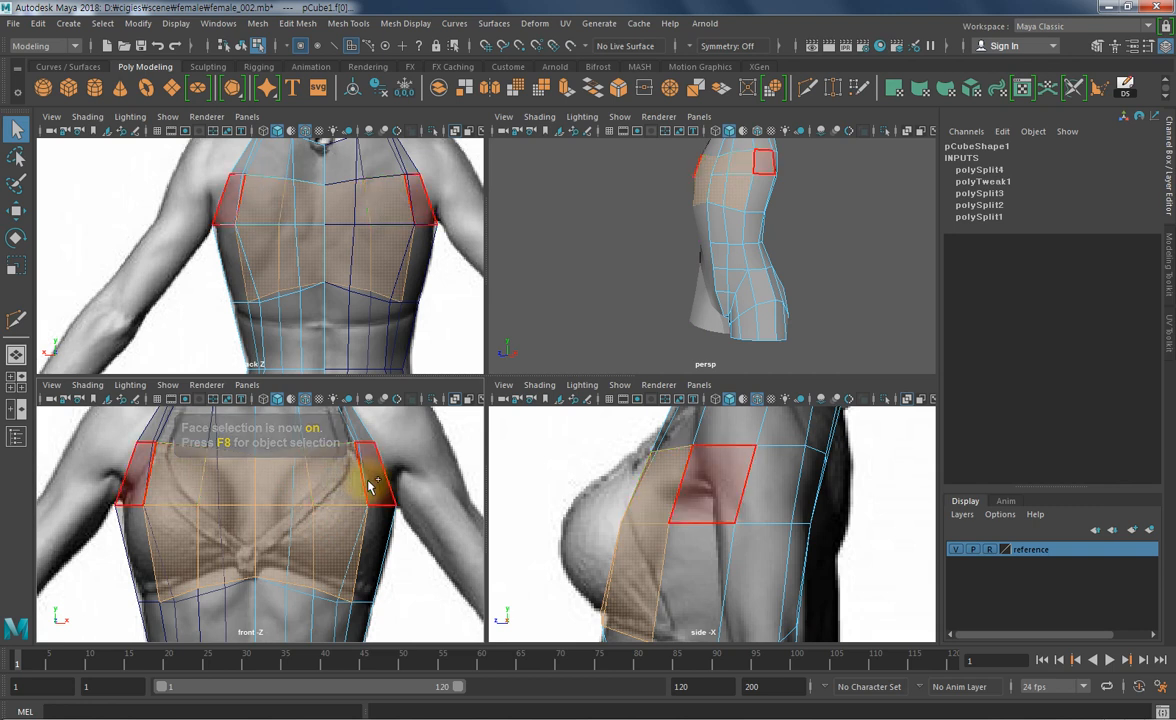
{"action": "left_click", "coordinate": [371, 486], "text": "shift"}
{"action": "left_click", "coordinate": [374, 547], "text": "shift"}
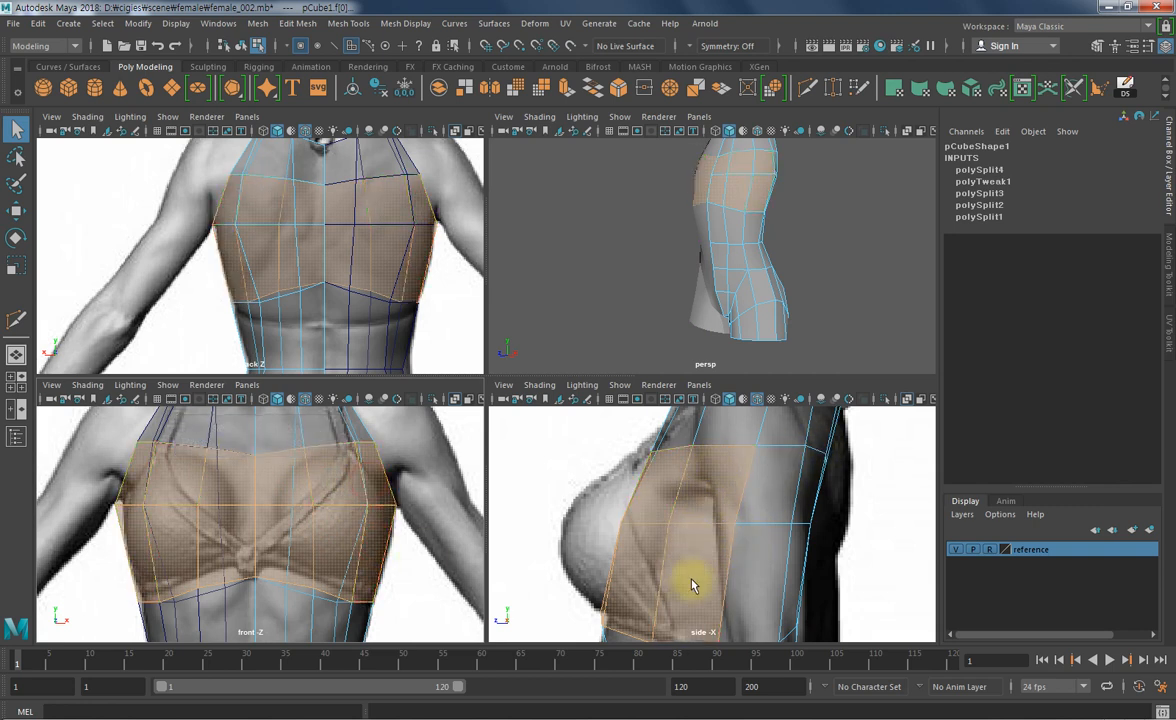
{"action": "left_click", "coordinate": [716, 509], "text": "ctrl"}
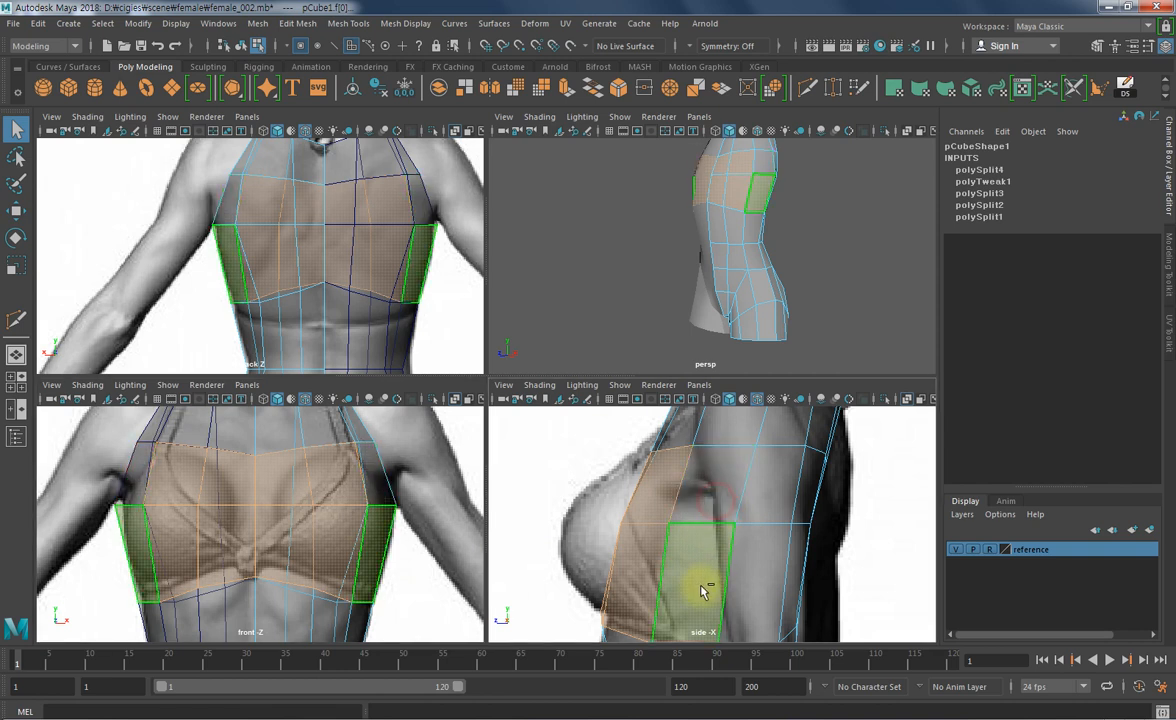
{"action": "left_click", "coordinate": [704, 588], "text": "ctrl"}
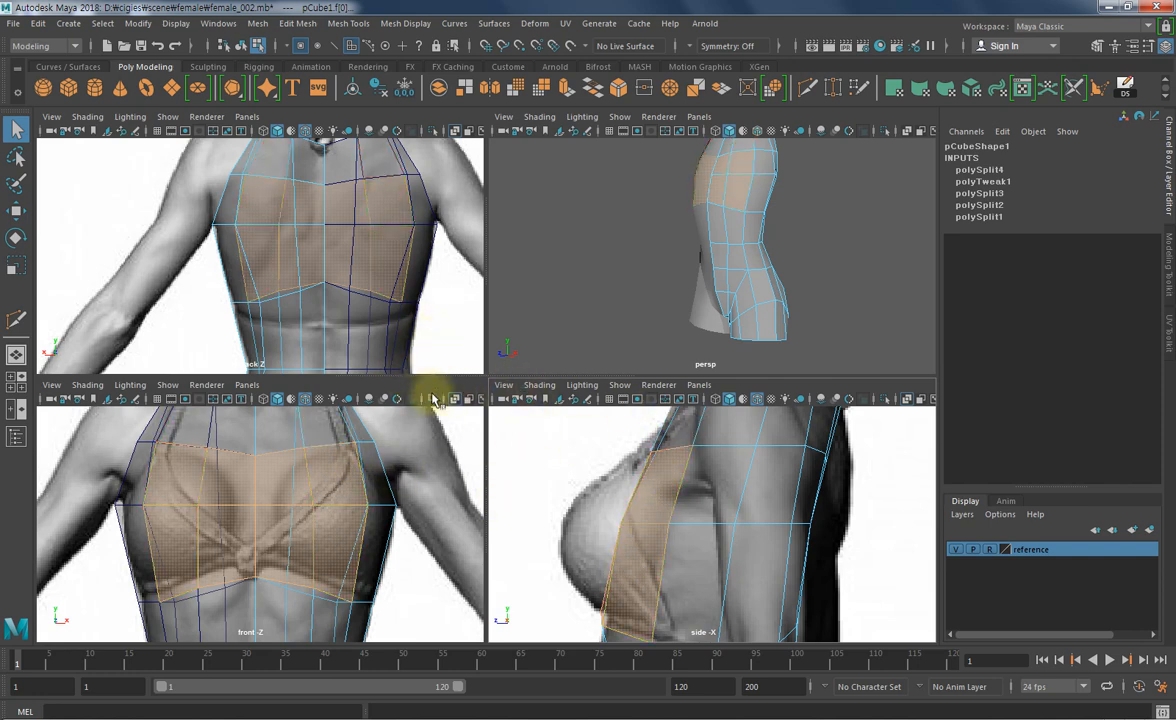
{"action": "left_click_drag", "start_coordinate": [717, 490], "coordinate": [732, 345]}
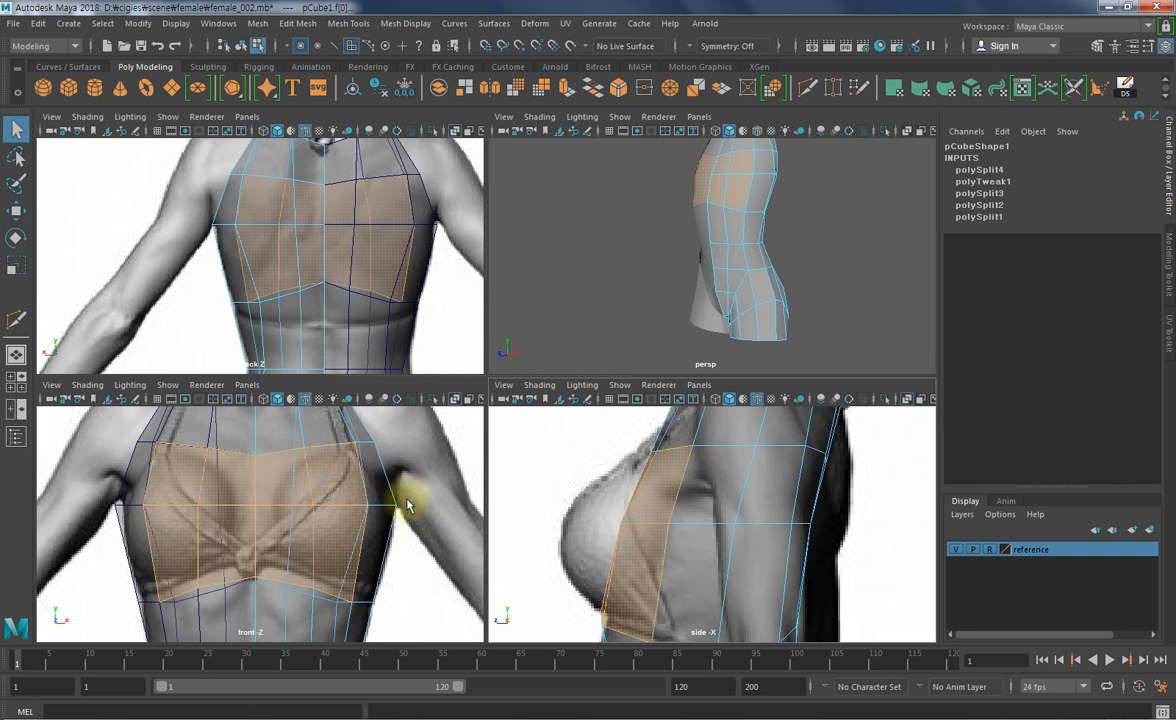
{"action": "left_click_drag", "start_coordinate": [700, 462], "coordinate": [730, 385]}
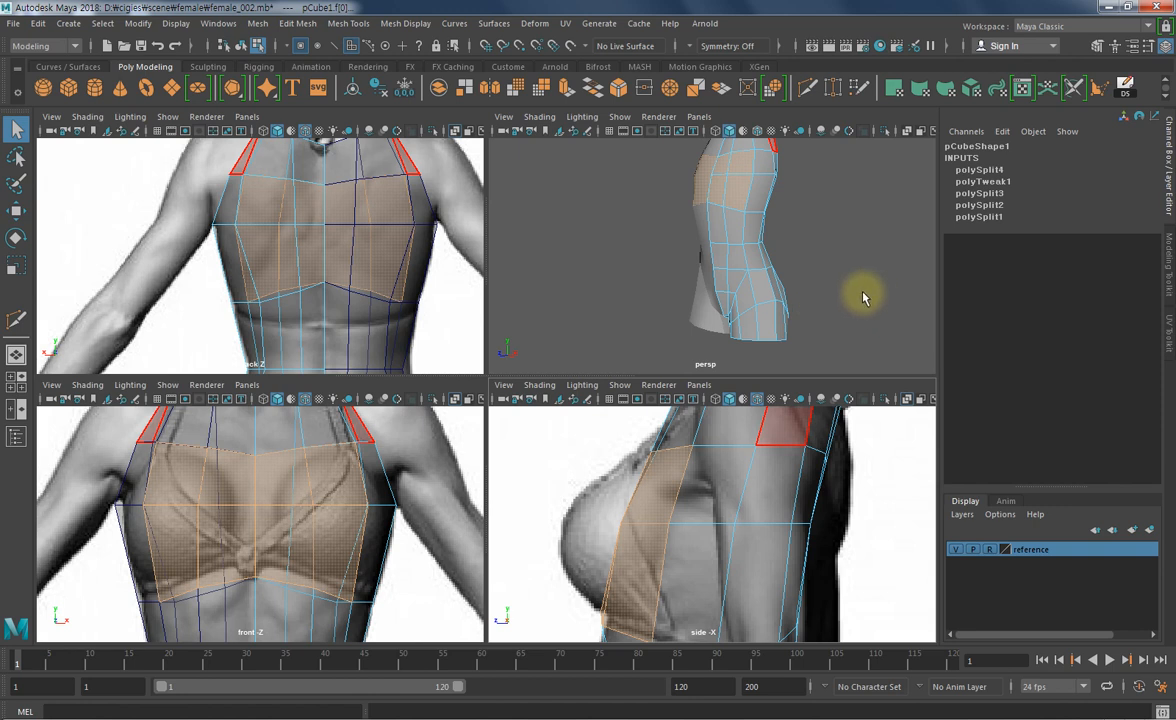
{"action": "left_click", "coordinate": [800, 236]}
{"action": "left_click_drag", "start_coordinate": [787, 231], "coordinate": [728, 322], "text": "alt"}
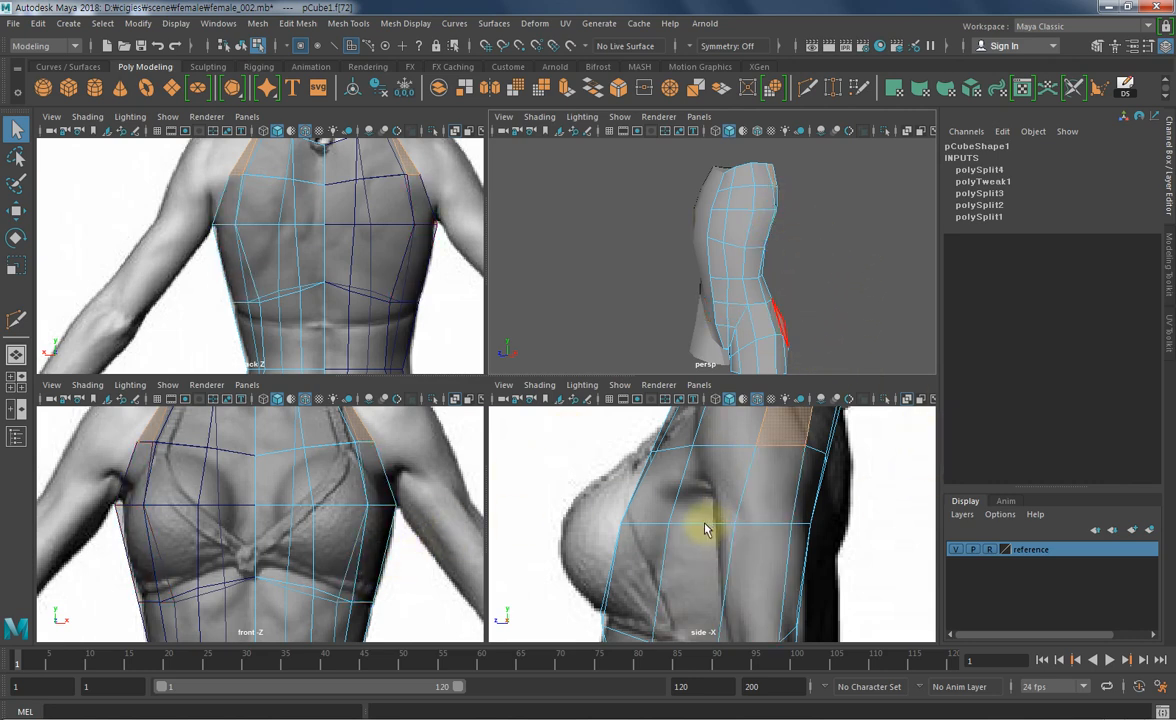
- Cut a new edge path from the centre vertex under the bust across the lower breast faces and up to the outer bust vertex
{"action": "key", "text": "space"}
{"action": "middle_click_drag", "start_coordinate": [565, 511], "coordinate": [499, 528], "text": "alt"}
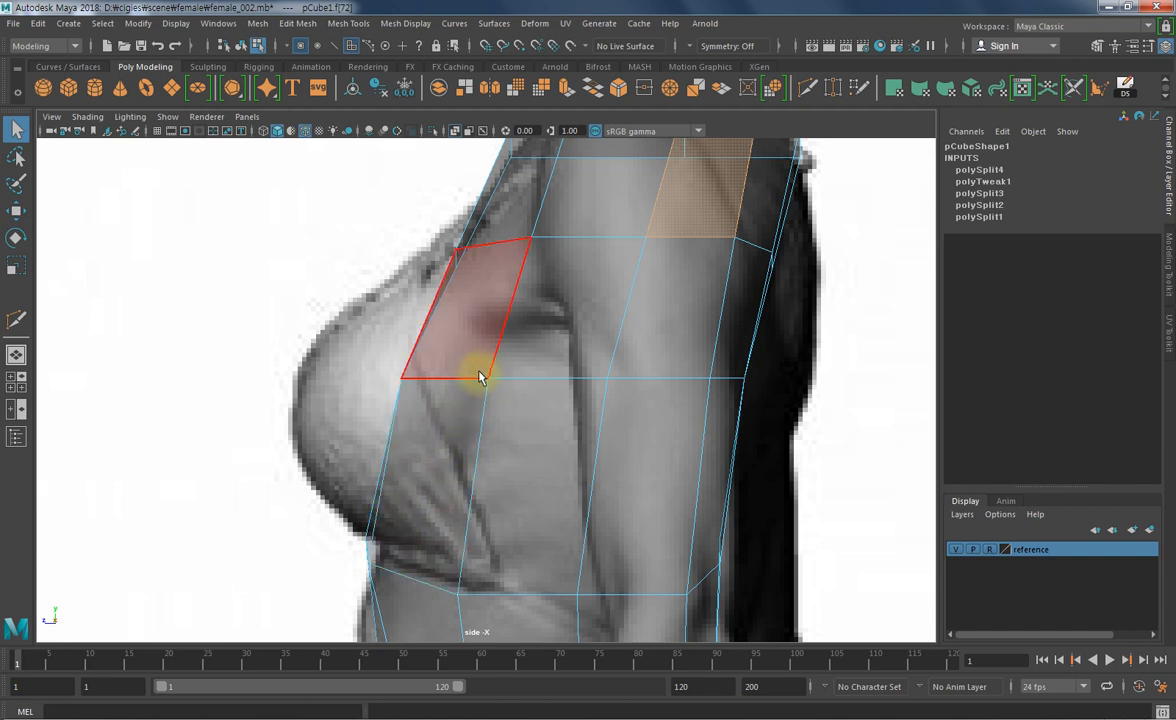
{"action": "left_click", "coordinate": [808, 90]}
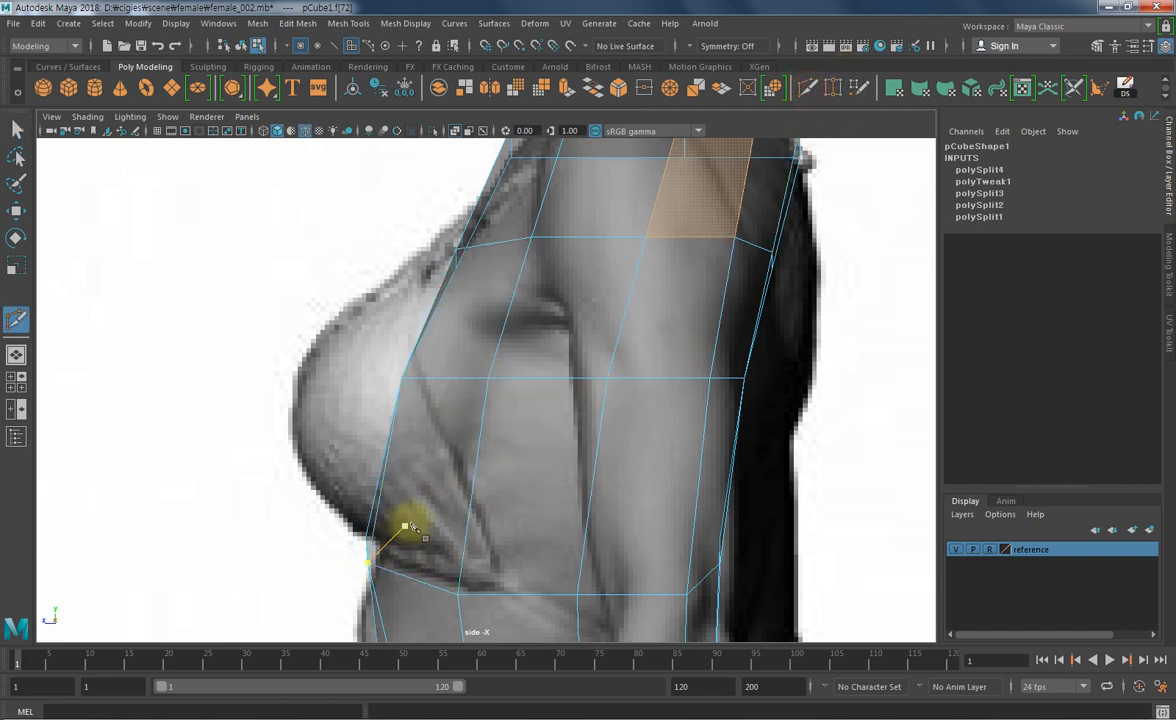
{"action": "key", "text": "space"}
{"action": "scroll", "coordinate": [300, 562], "scroll_direction": "up", "scroll_amount": 1}
{"action": "left_click", "coordinate": [249, 560]}
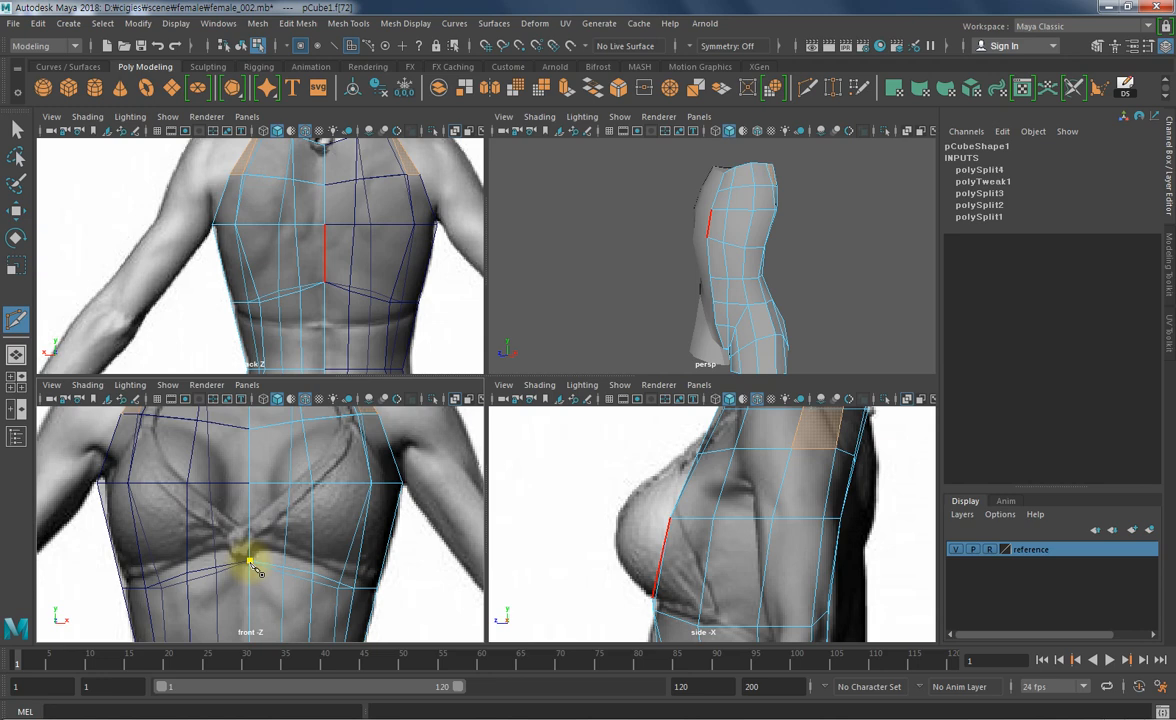
{"action": "left_click", "coordinate": [250, 561]}
{"action": "left_click_drag", "start_coordinate": [712, 298], "coordinate": [782, 290], "text": "alt"}
{"action": "key", "text": "space"}
{"action": "right_click_drag", "start_coordinate": [533, 402], "coordinate": [645, 410], "text": "alt"}
{"action": "left_click_drag", "start_coordinate": [618, 416], "coordinate": [530, 405], "text": "alt"}
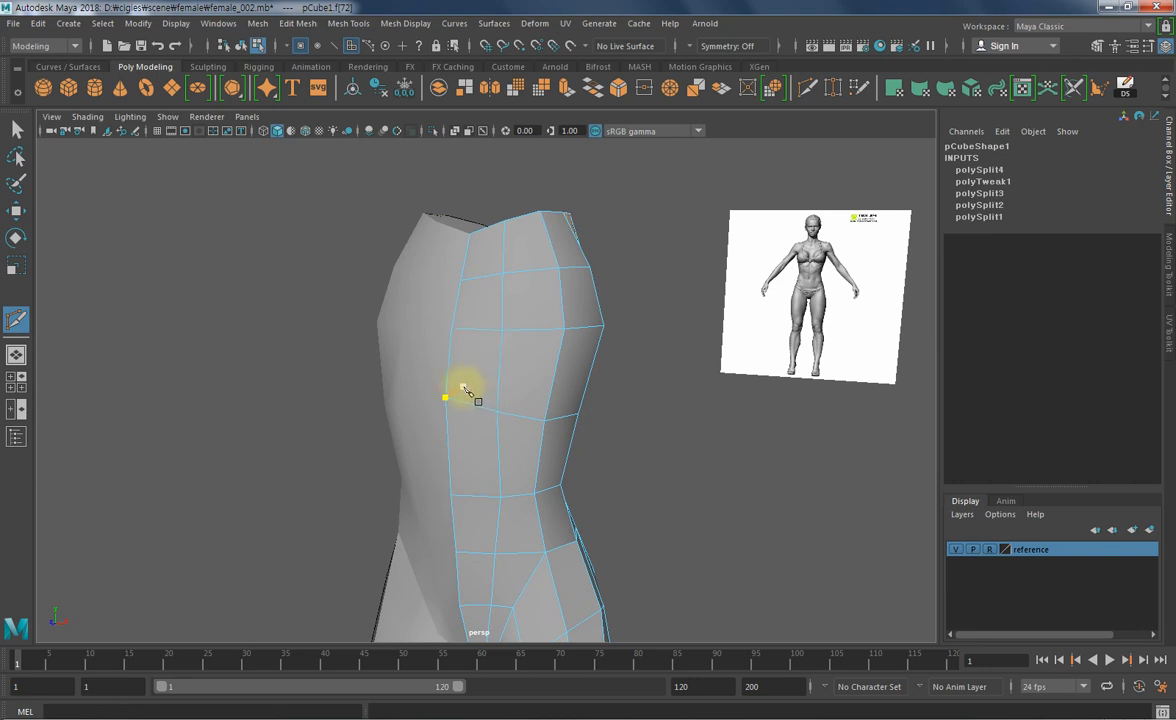
{"action": "left_click", "coordinate": [498, 399]}
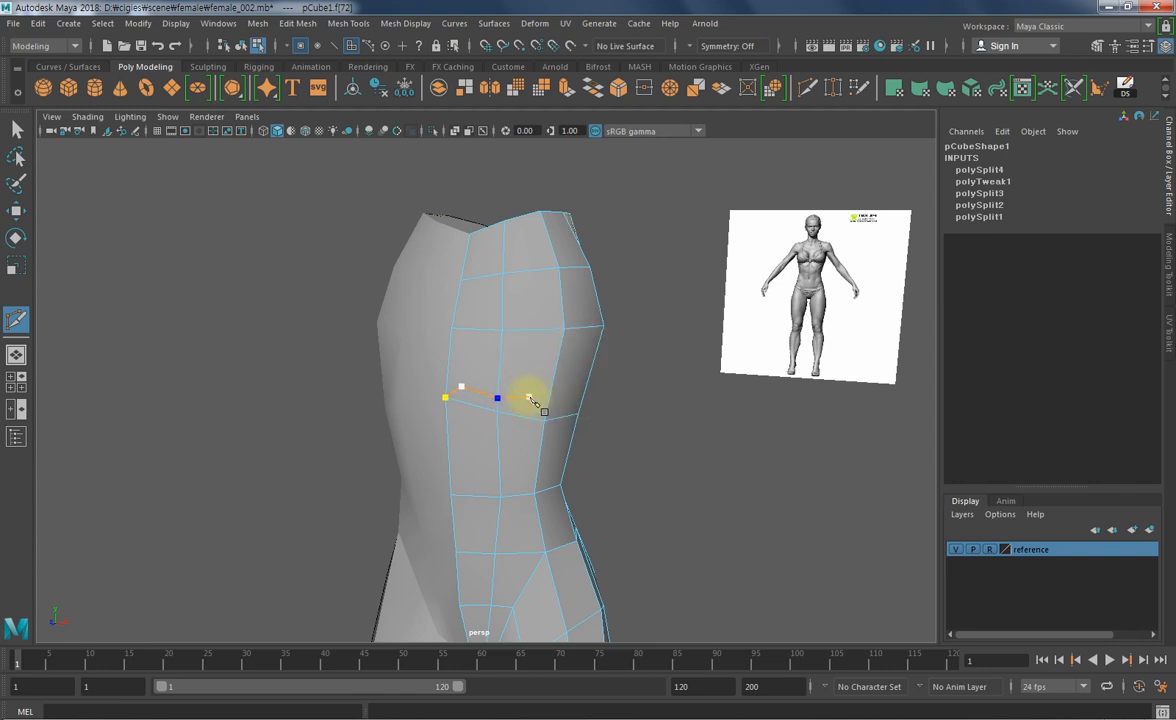
{"action": "middle_click_drag", "start_coordinate": [500, 394], "coordinate": [507, 430], "text": "alt"}
{"action": "right_click_drag", "start_coordinate": [507, 430], "coordinate": [766, 449], "text": "alt"}
{"action": "left_click_drag", "start_coordinate": [626, 436], "coordinate": [636, 410], "text": "alt"}
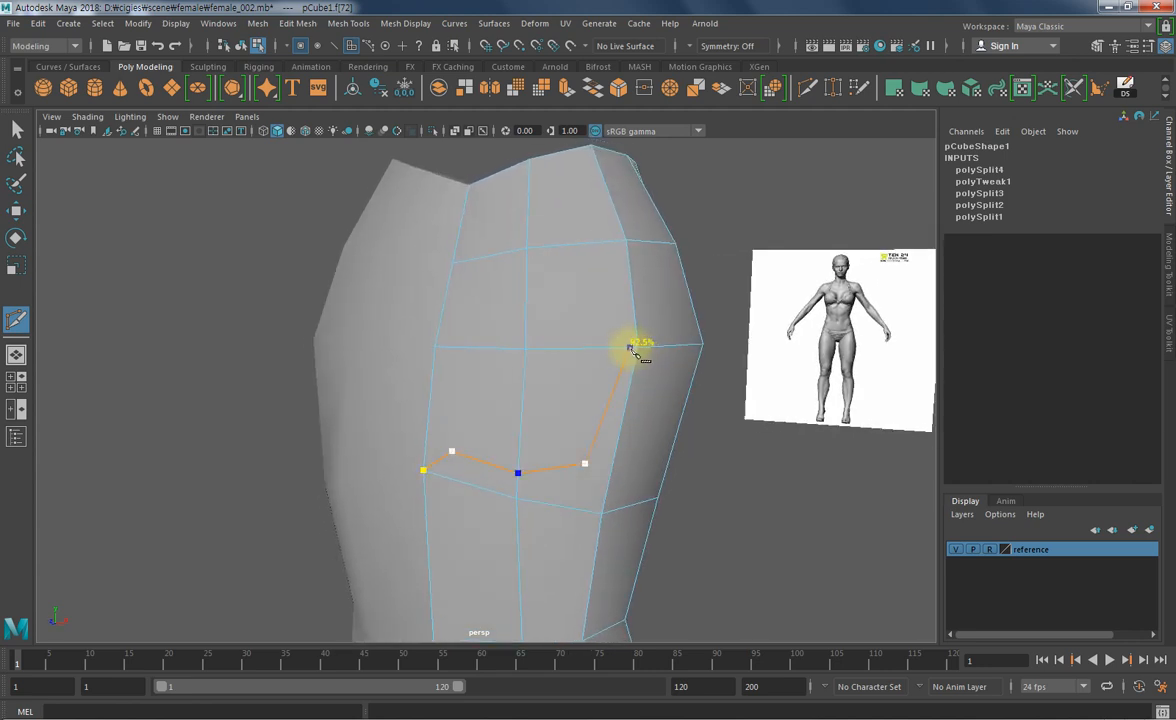
{"action": "right_click", "coordinate": [645, 312]}
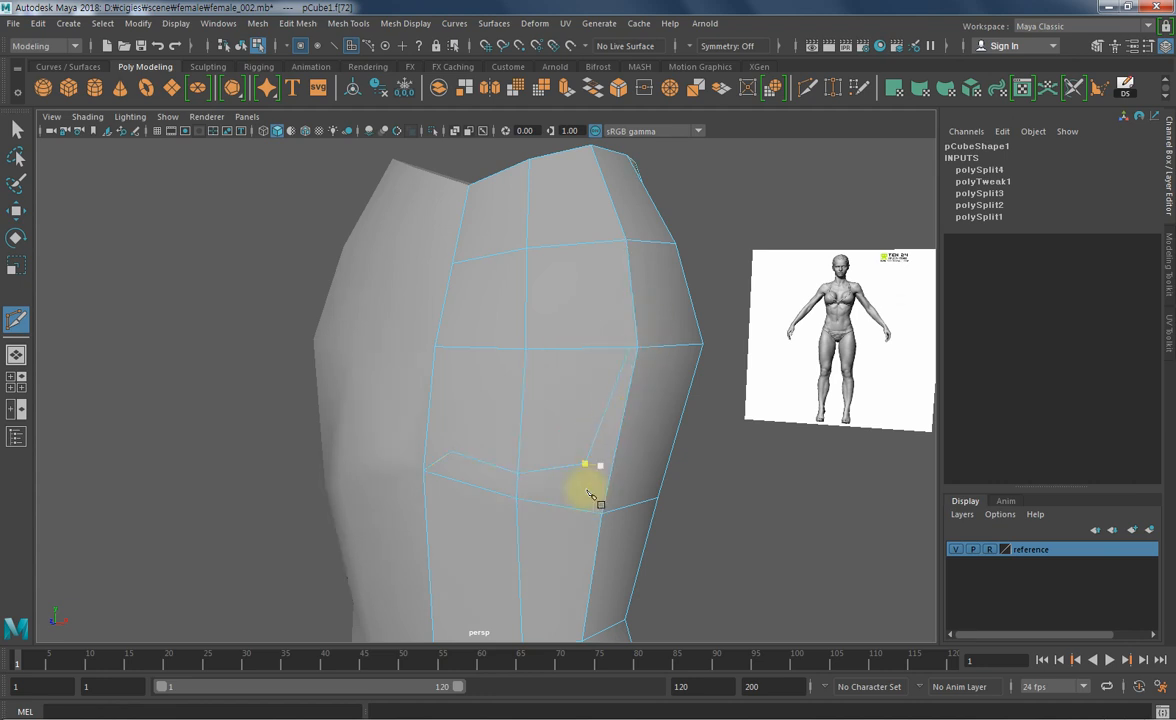
- Cut an edge from the outer lower point of the breast outline to the corner vertex below it
{"action": "left_click", "coordinate": [585, 465]}
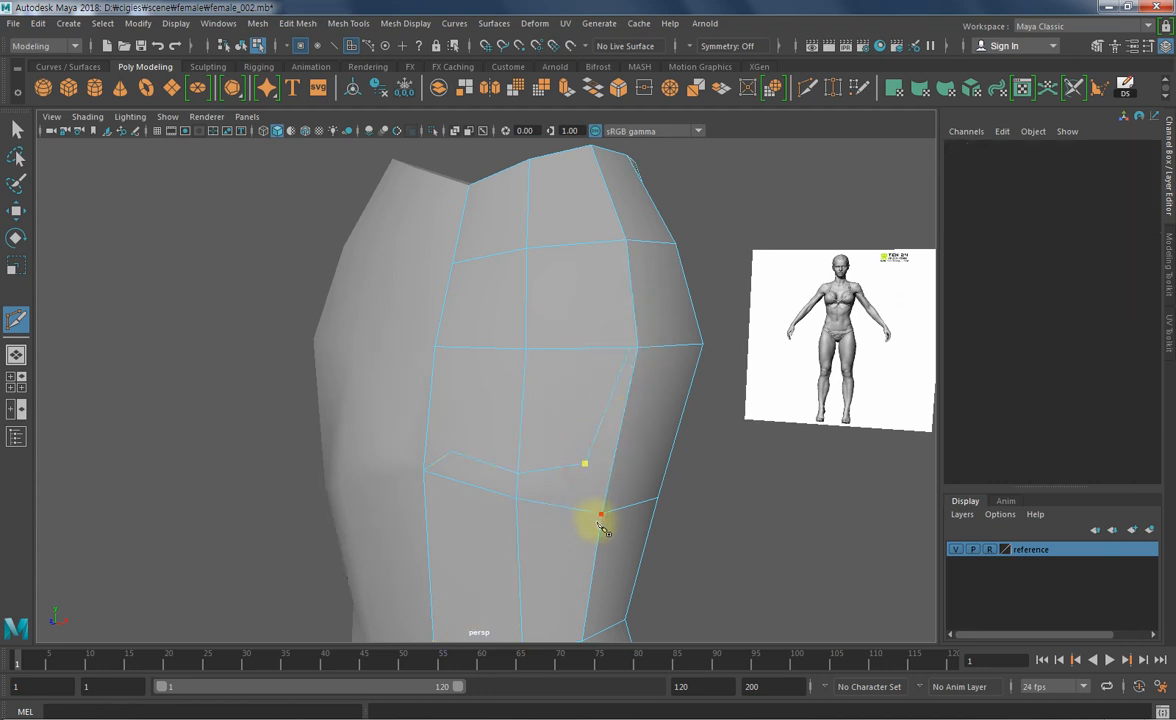
{"action": "left_click", "coordinate": [603, 513]}
{"action": "right_click", "coordinate": [558, 458]}
{"action": "left_click", "coordinate": [516, 498]}
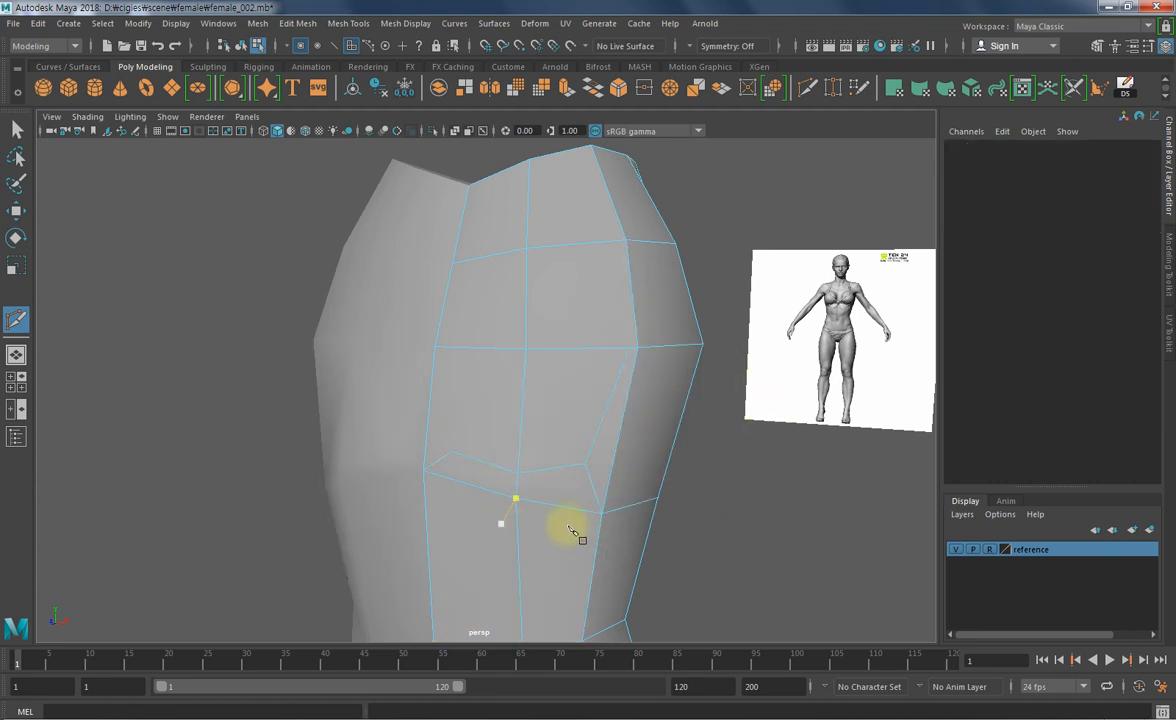
{"action": "left_click_drag", "start_coordinate": [635, 412], "coordinate": [638, 480], "text": "alt"}
{"action": "key", "text": "space"}
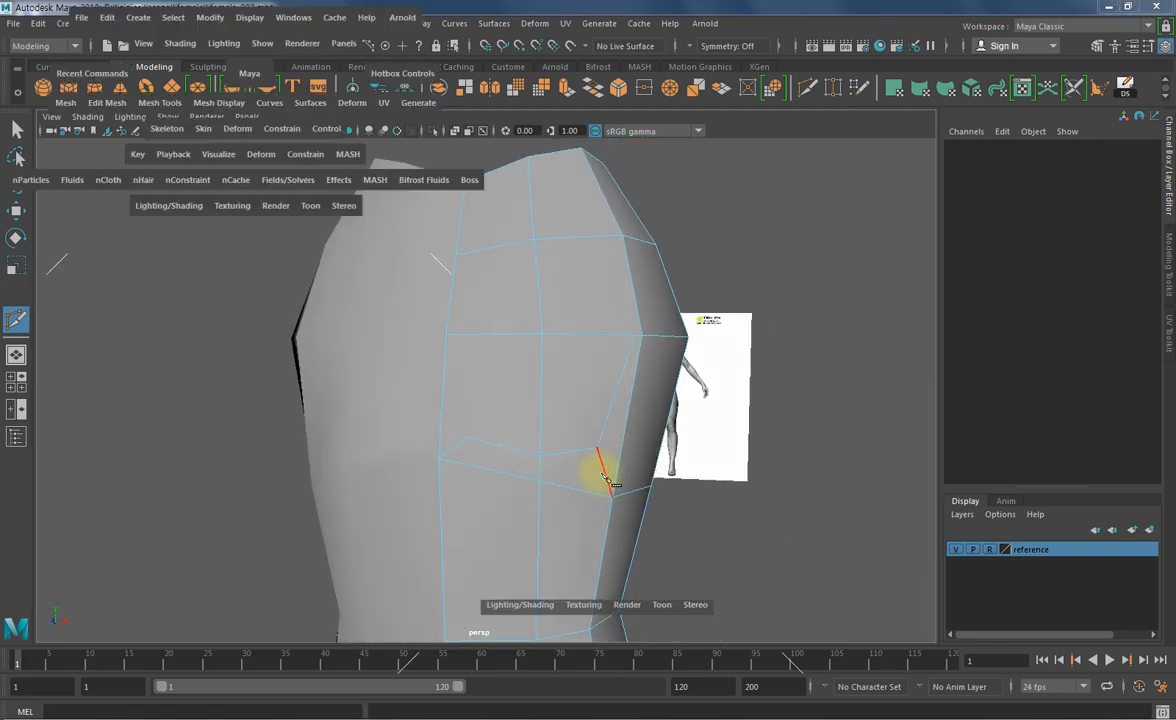
{"action": "middle_click_drag", "start_coordinate": [697, 538], "coordinate": [682, 511], "text": "alt"}
{"action": "scroll", "coordinate": [684, 509], "scroll_direction": "up", "scroll_amount": 1}
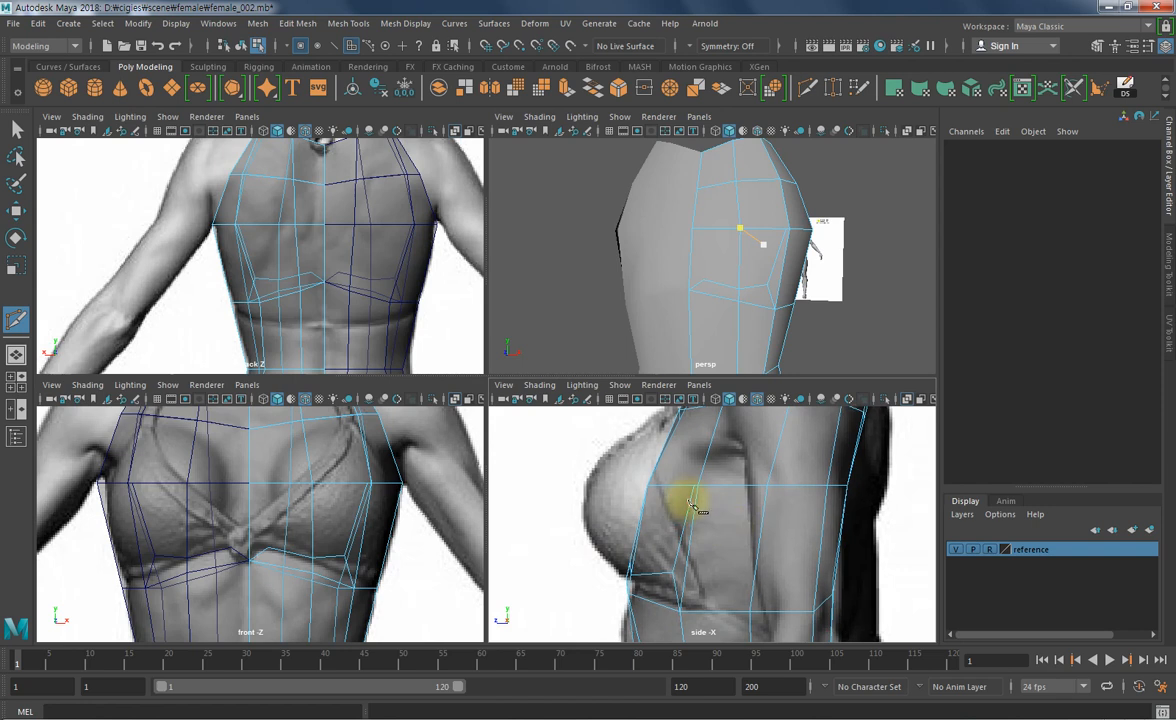
- Lower the outer and middle vertices of the under-bust edge path in the side view
{"action": "key", "text": "F9"}
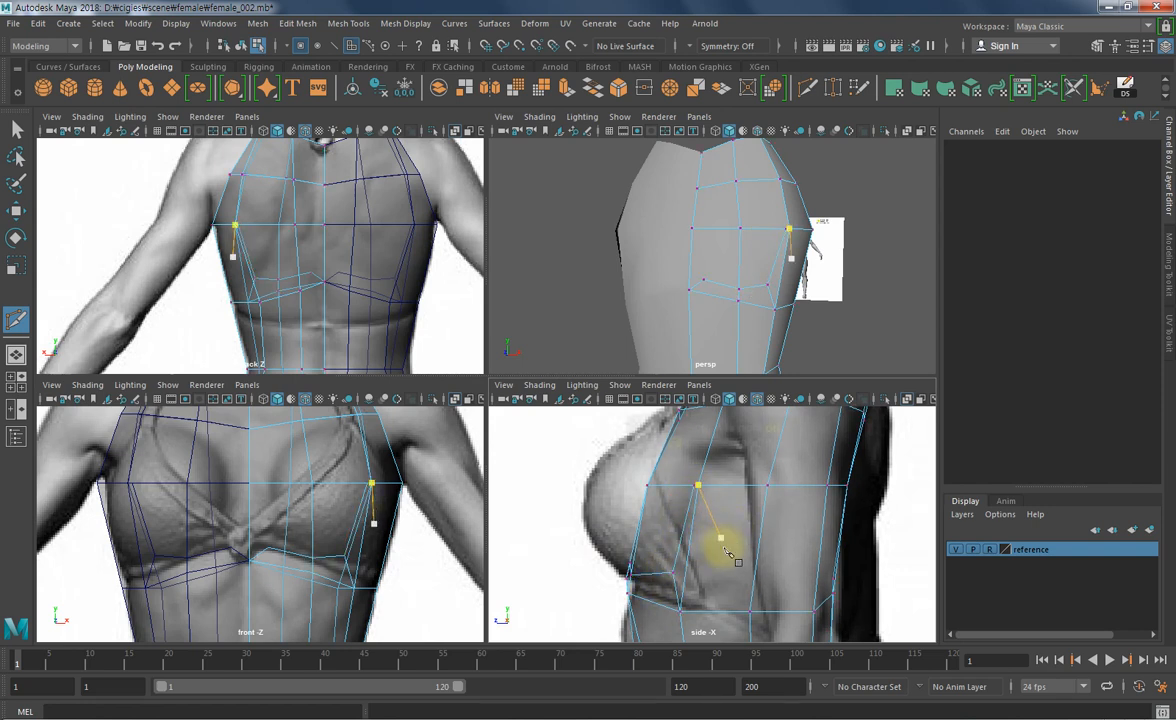
{"action": "key", "text": "w"}
{"action": "left_click", "coordinate": [672, 573]}
{"action": "middle_click_drag", "start_coordinate": [725, 573], "coordinate": [731, 563]}
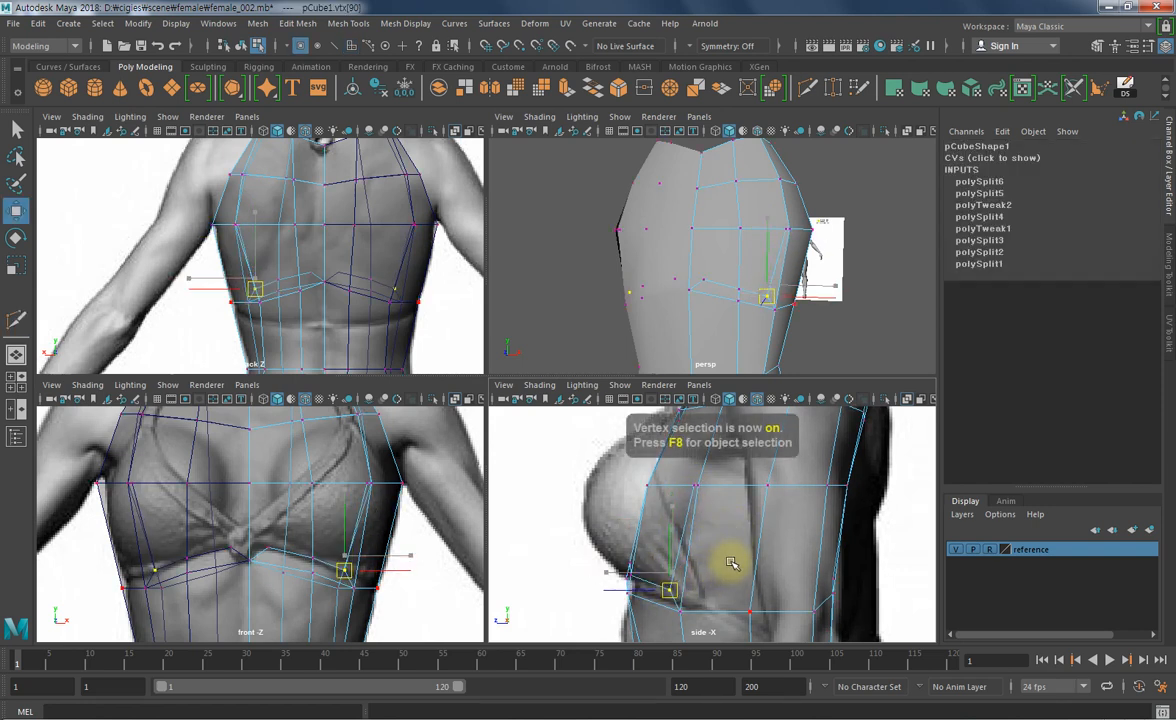
{"action": "key", "text": "q"}
{"action": "left_click", "coordinate": [632, 582]}
{"action": "key", "text": "w"}
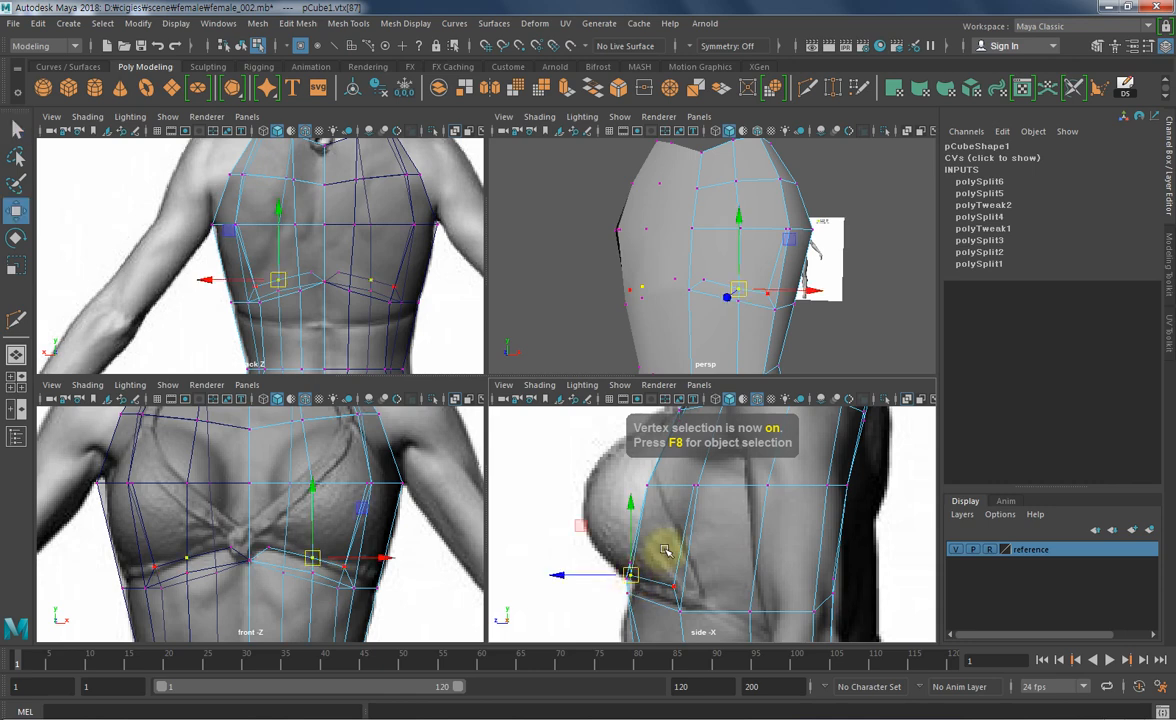
{"action": "scroll", "coordinate": [641, 607], "scroll_direction": "up", "scroll_amount": 5}
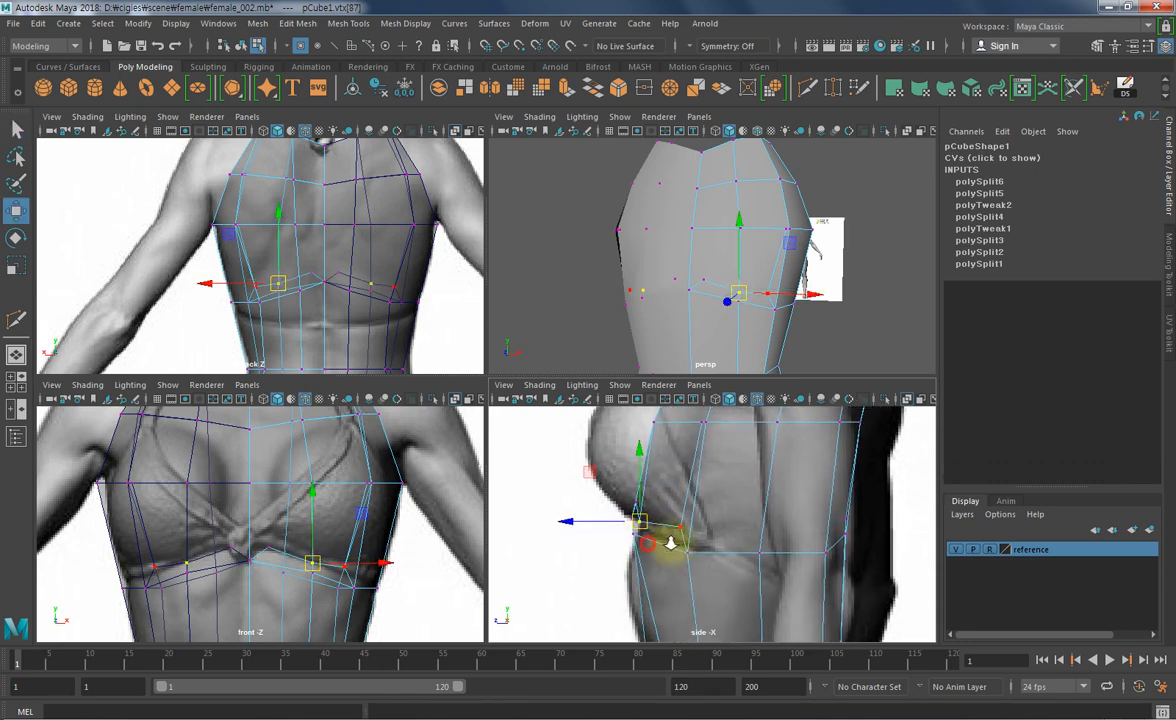
{"action": "middle_click_drag", "start_coordinate": [598, 546], "coordinate": [653, 561]}
- Lower the inner under-bust vertex in the side view to fit the crease beneath the breast
{"action": "key", "text": "q"}
{"action": "left_click", "coordinate": [589, 520]}
{"action": "key", "text": "w"}
{"action": "key", "text": "q"}
{"action": "left_click", "coordinate": [607, 500]}
{"action": "key", "text": "w"}
{"action": "mouse_move", "coordinate": [656, 491]}
{"action": "middle_mouse_down"}
{"action": "mouse_move", "coordinate": [643, 512]}
{"action": "mouse_move", "coordinate": [655, 516]}
{"action": "middle_mouse_up"}
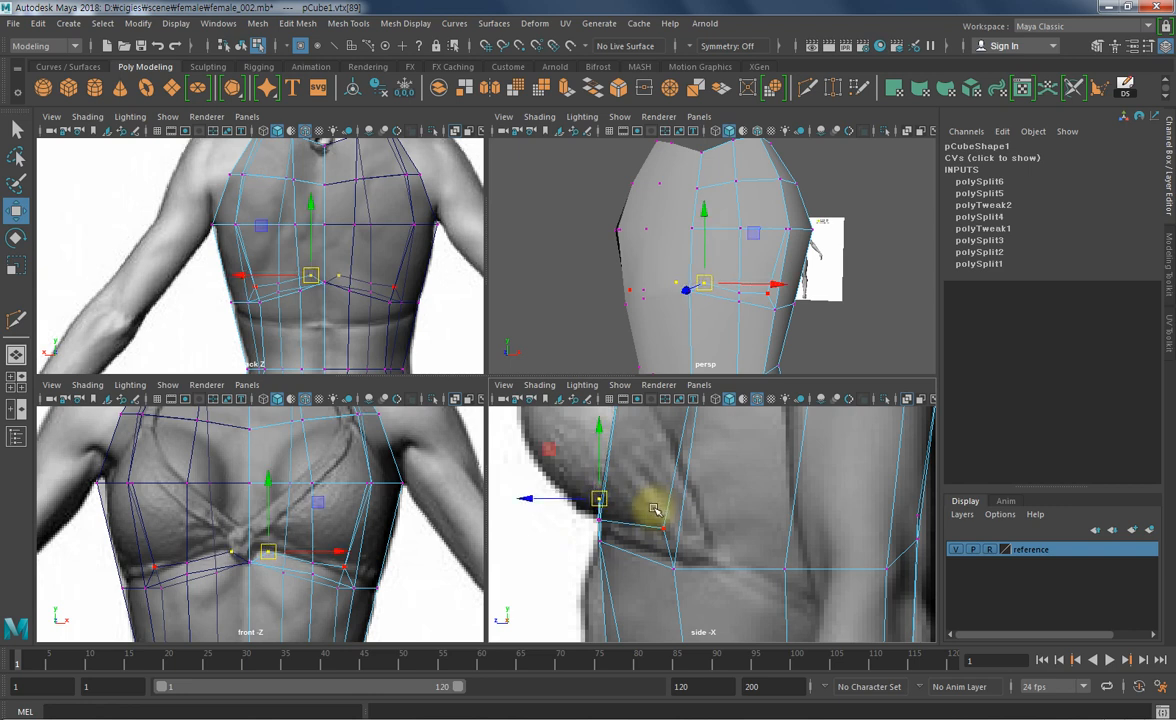
- Move the outer lower breast vertex outward in the front view toward the side end of the bra's lower edge
{"action": "left_click_drag", "start_coordinate": [761, 294], "coordinate": [815, 328], "text": "alt"}
{"action": "left_click", "coordinate": [841, 327]}
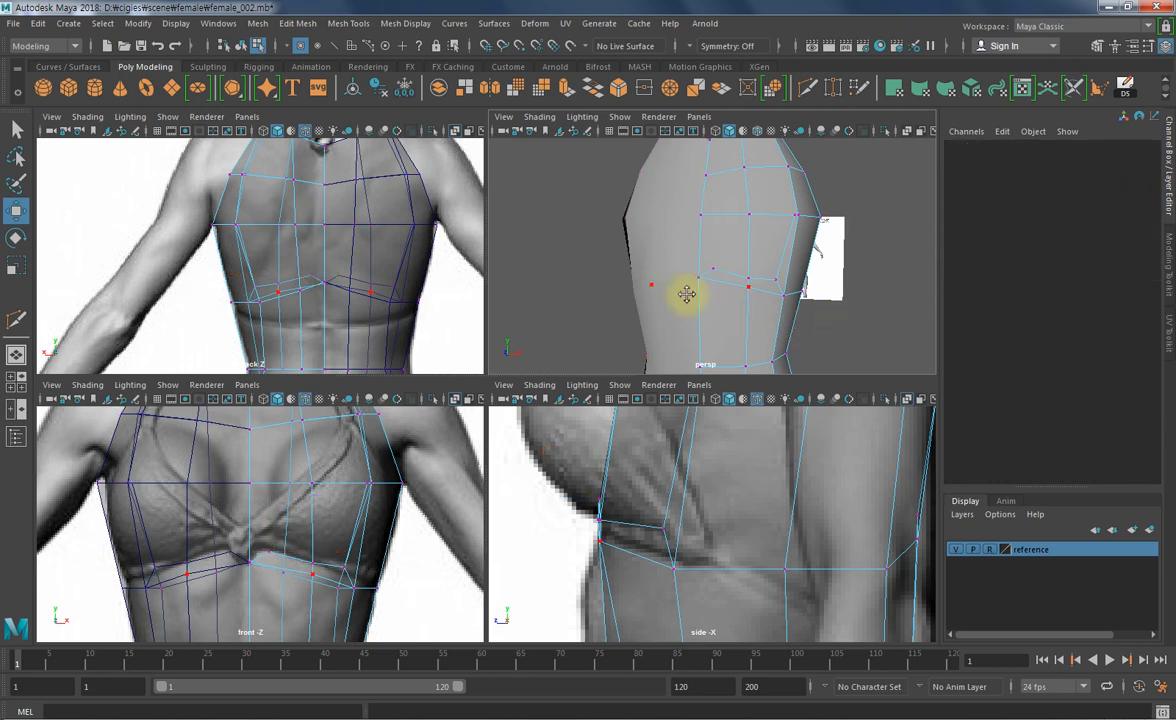
{"action": "left_click_drag", "start_coordinate": [688, 294], "coordinate": [684, 314], "text": "alt"}
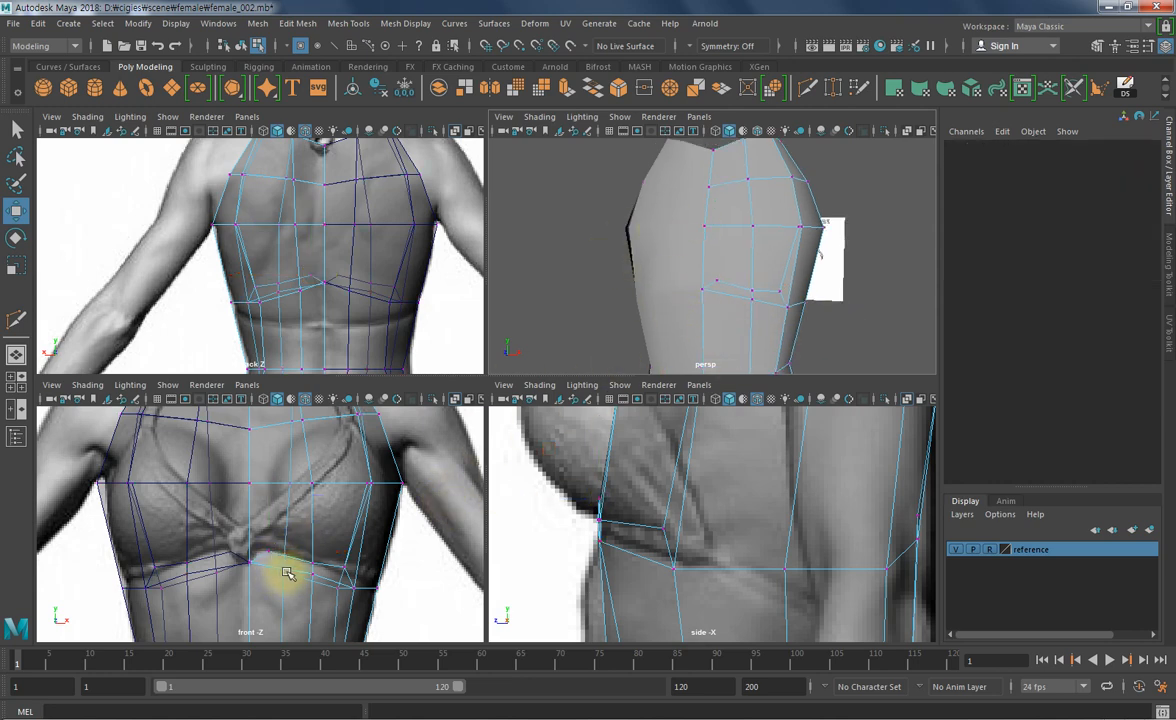
{"action": "key", "text": "space"}
{"action": "left_click", "coordinate": [599, 474]}
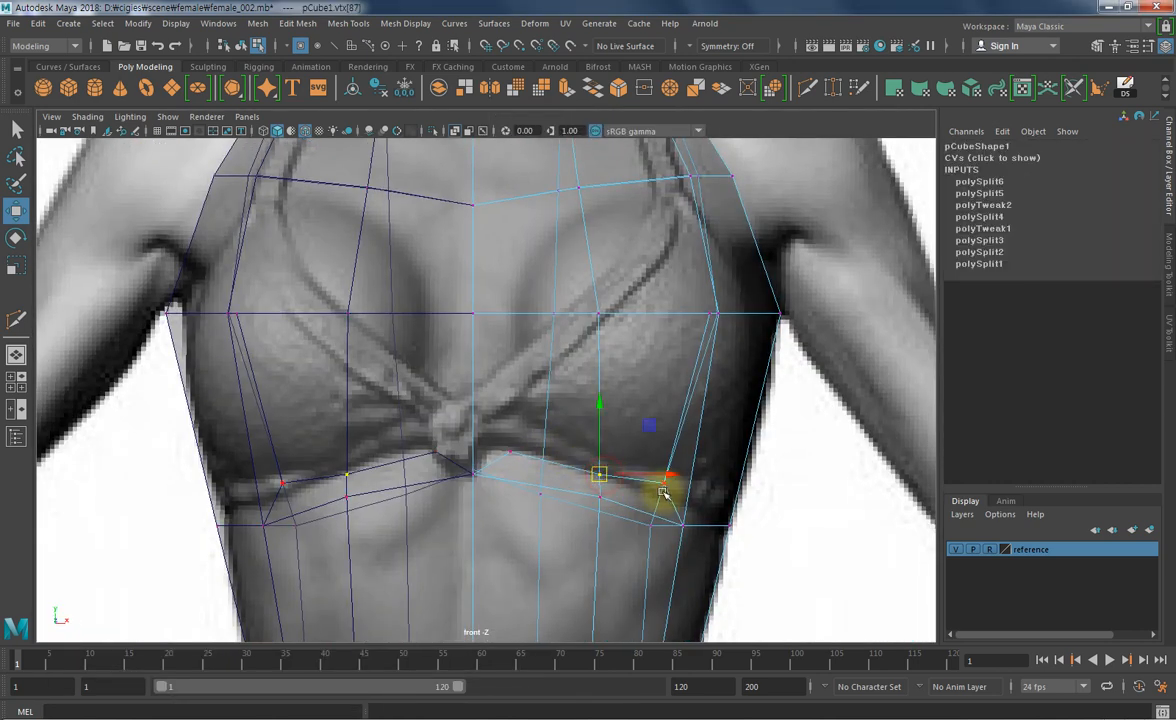
{"action": "middle_click_drag", "start_coordinate": [715, 519], "coordinate": [718, 507]}
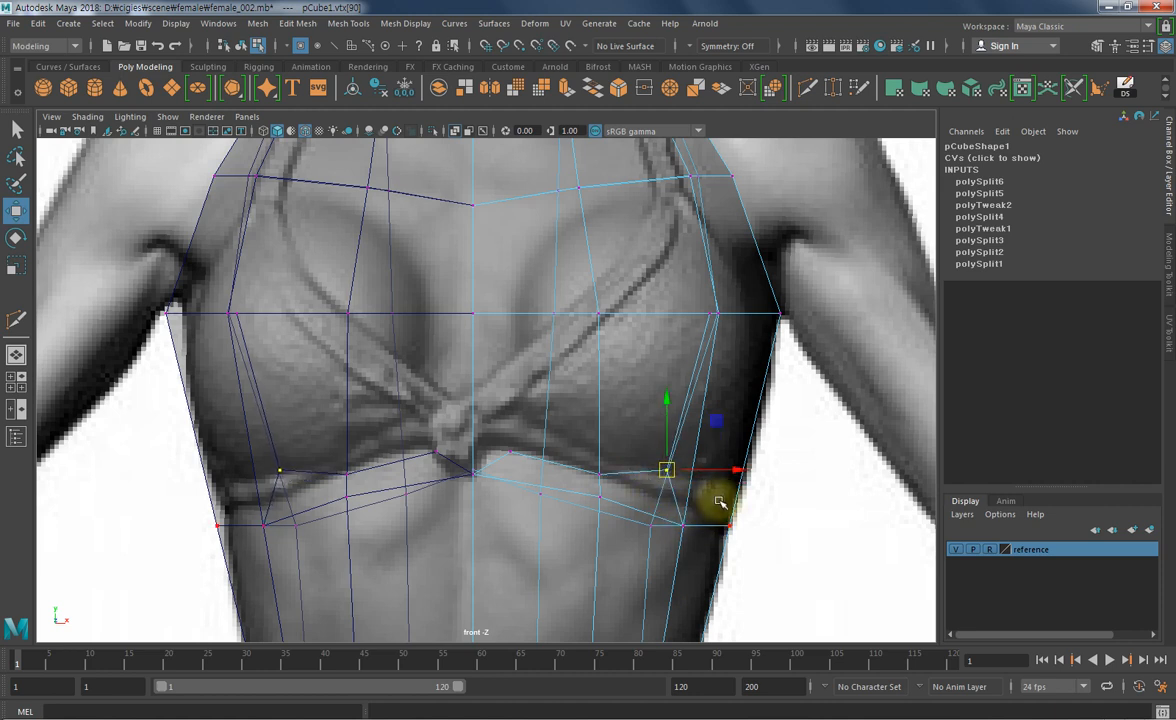
{"action": "middle_click_drag", "start_coordinate": [718, 511], "coordinate": [759, 520]}
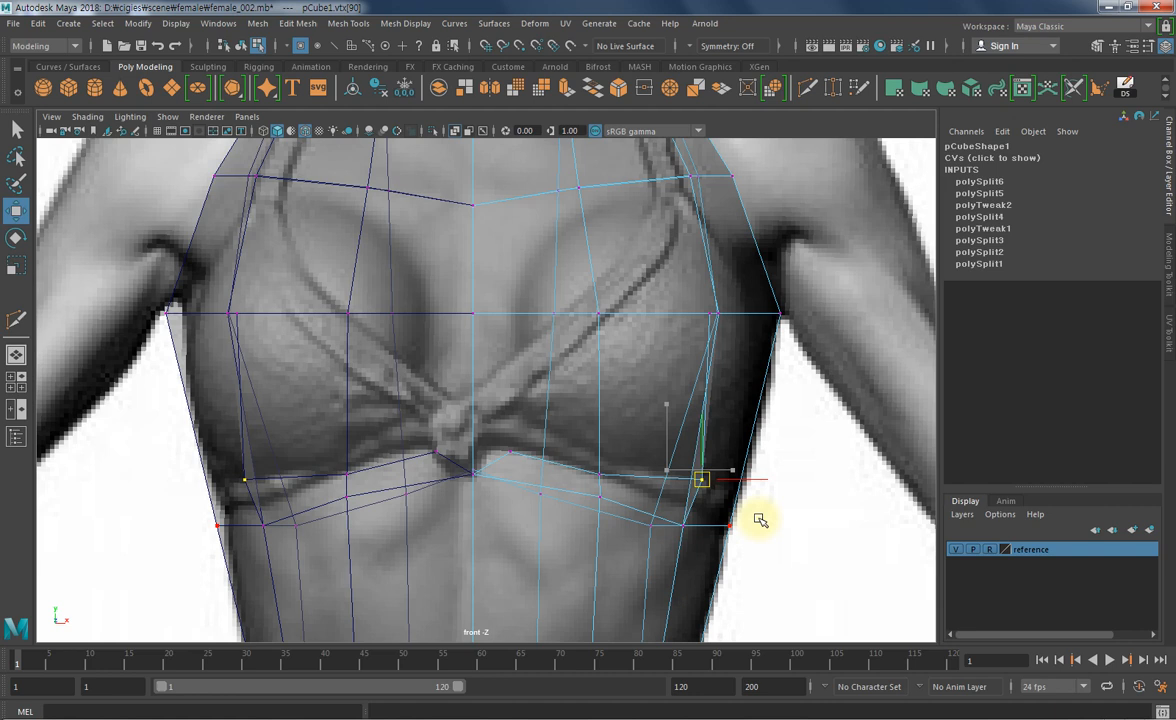
- Move the two adjacent outer vertices on the horizontal bust line outward together to match the breast's outer contour
{"action": "left_click", "coordinate": [716, 315]}
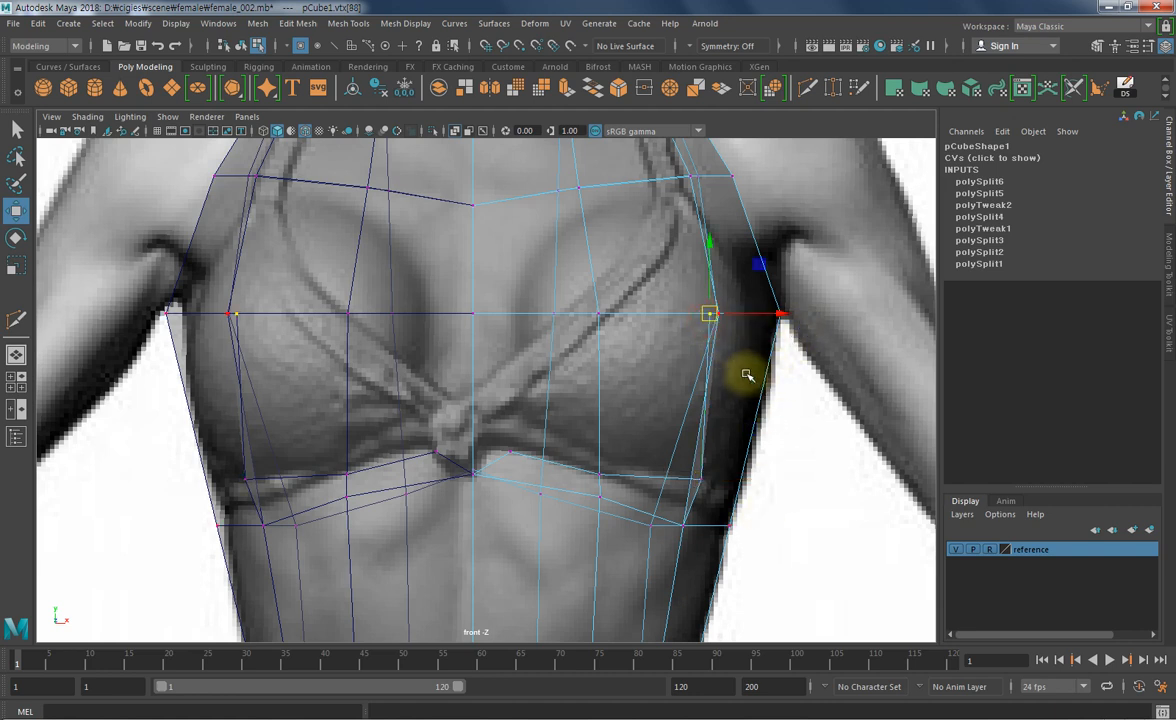
{"action": "key", "text": "q"}
{"action": "left_click", "coordinate": [723, 322], "text": "shift"}
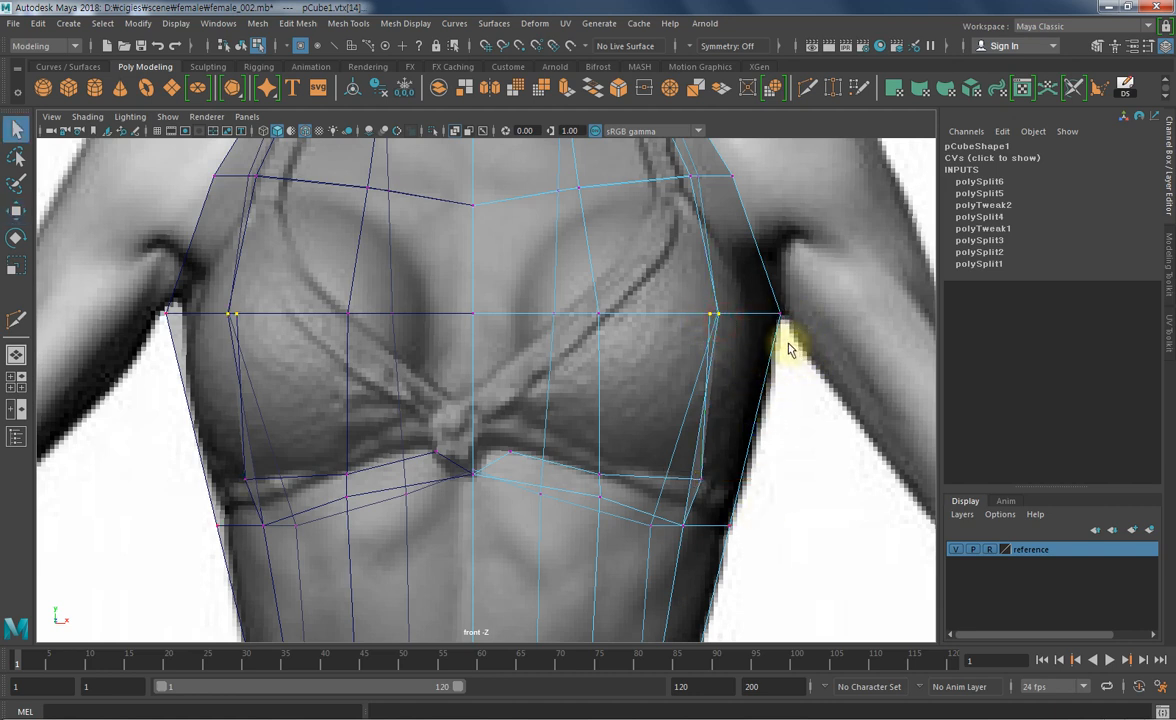
{"action": "left_click_drag", "start_coordinate": [782, 315], "coordinate": [819, 318]}
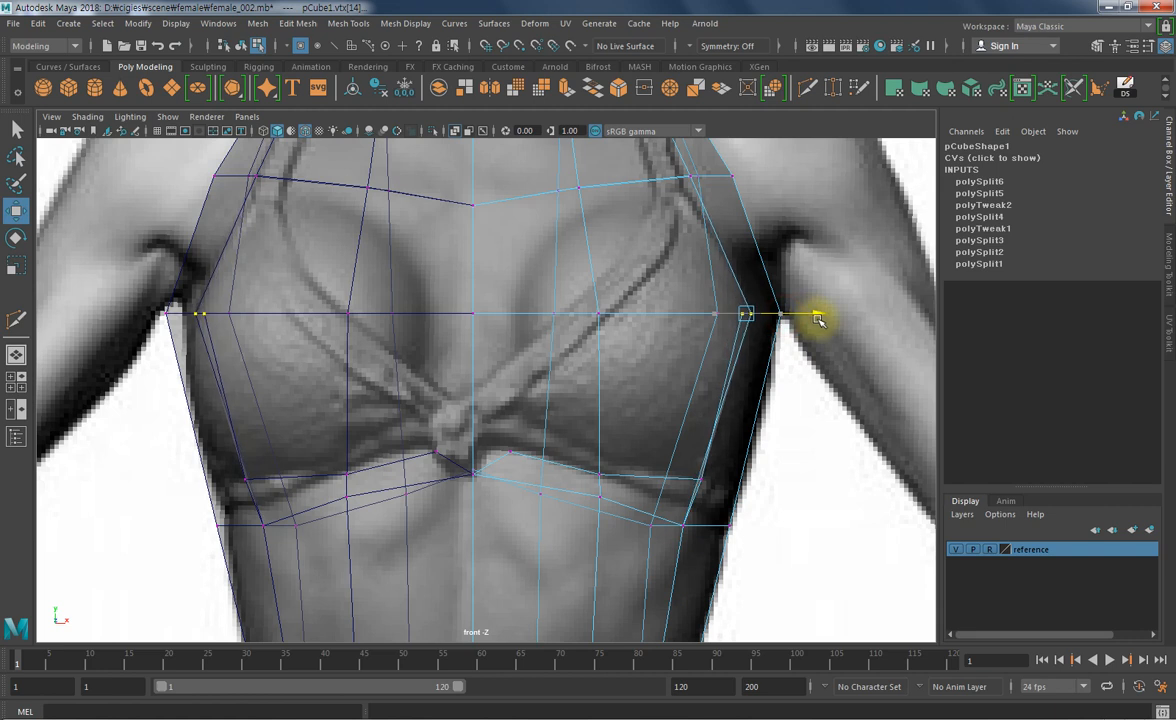
{"action": "key", "text": "q"}
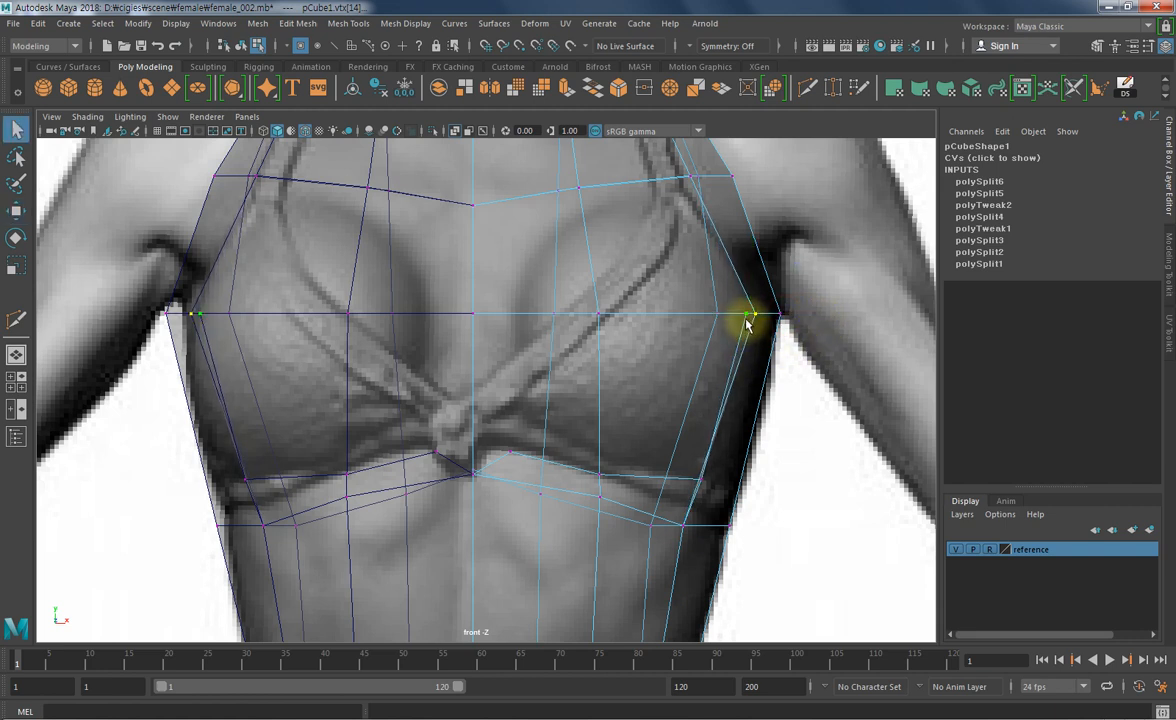
- Shift the inner and middle under-bust vertices outward in the front view to round the lower breast outline
{"action": "left_click", "coordinate": [511, 452]}
{"action": "key", "text": "w"}
{"action": "left_click_drag", "start_coordinate": [578, 452], "coordinate": [603, 457]}
{"action": "left_click", "coordinate": [601, 475]}
{"action": "left_click_drag", "start_coordinate": [681, 478], "coordinate": [697, 478]}
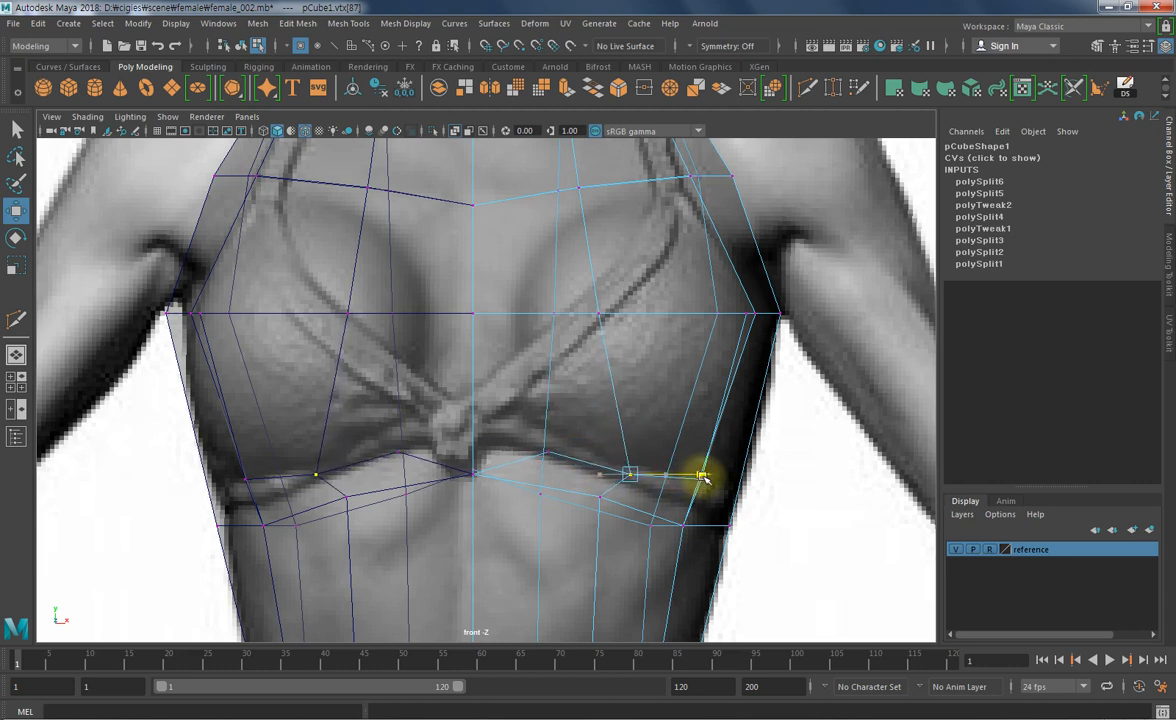
{"action": "key", "text": "space"}
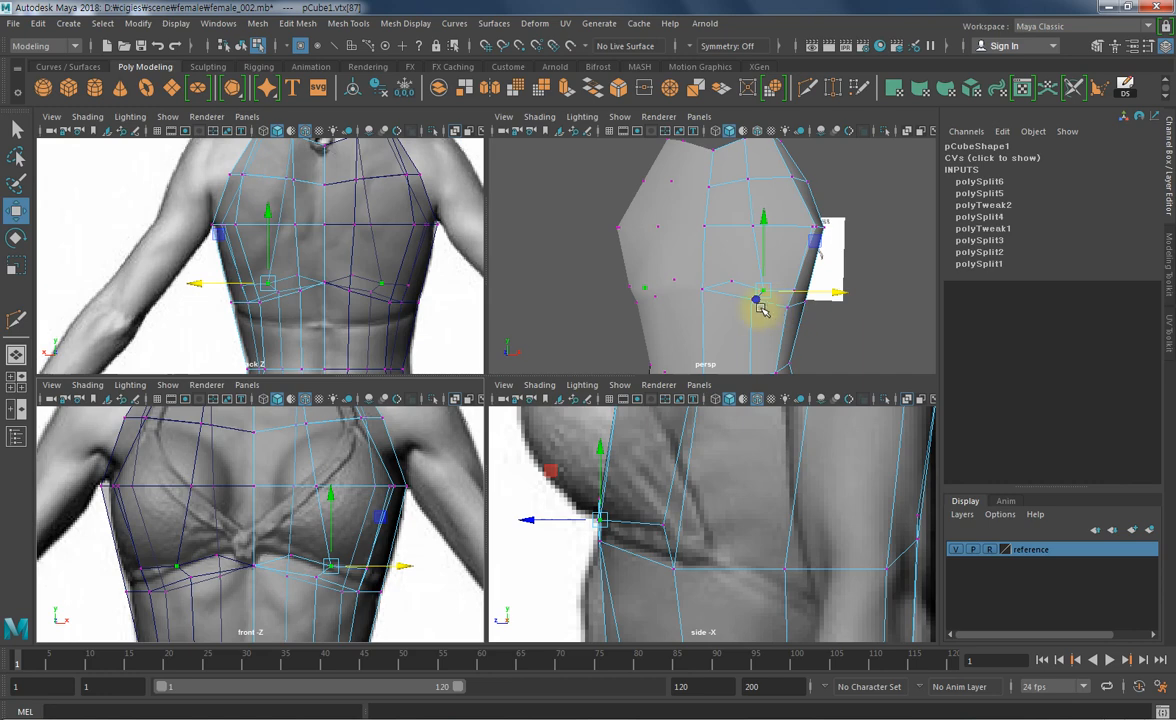
- Nudge the corner vertex below the breast's outer edge slightly inward in the front view
{"action": "left_click_drag", "start_coordinate": [750, 311], "coordinate": [774, 302], "text": "alt"}
{"action": "left_click", "coordinate": [822, 341]}
{"action": "left_click_drag", "start_coordinate": [822, 341], "coordinate": [787, 316], "text": "alt"}
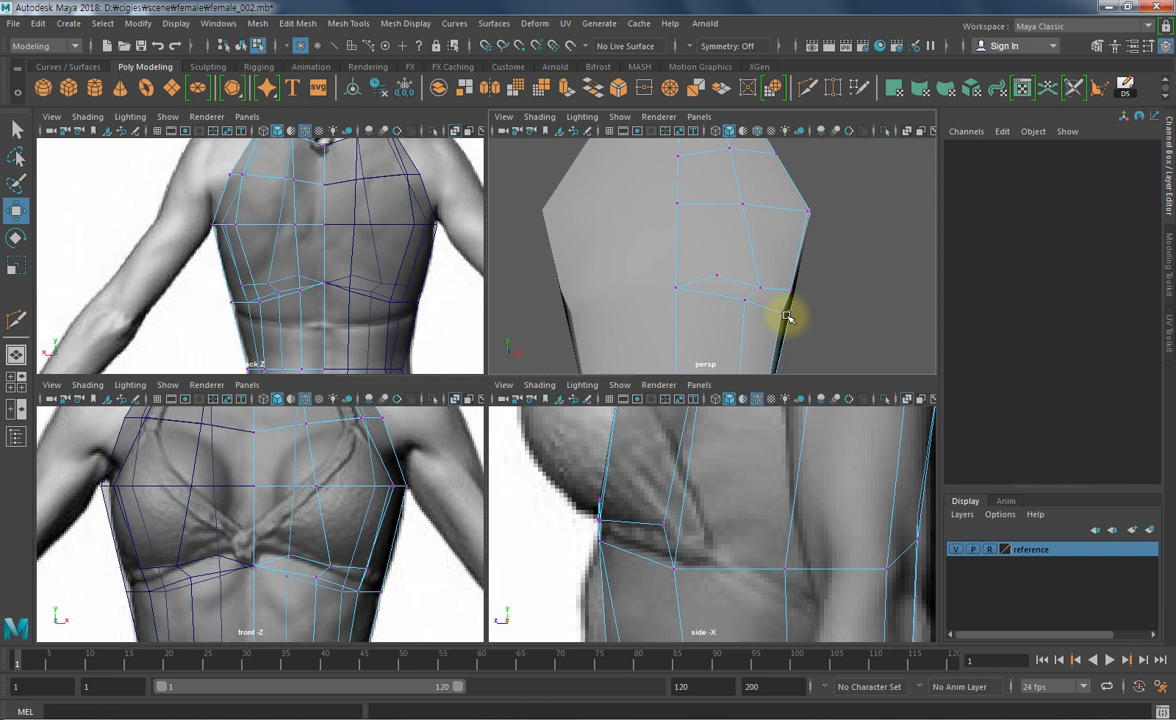
{"action": "left_click", "coordinate": [781, 313]}
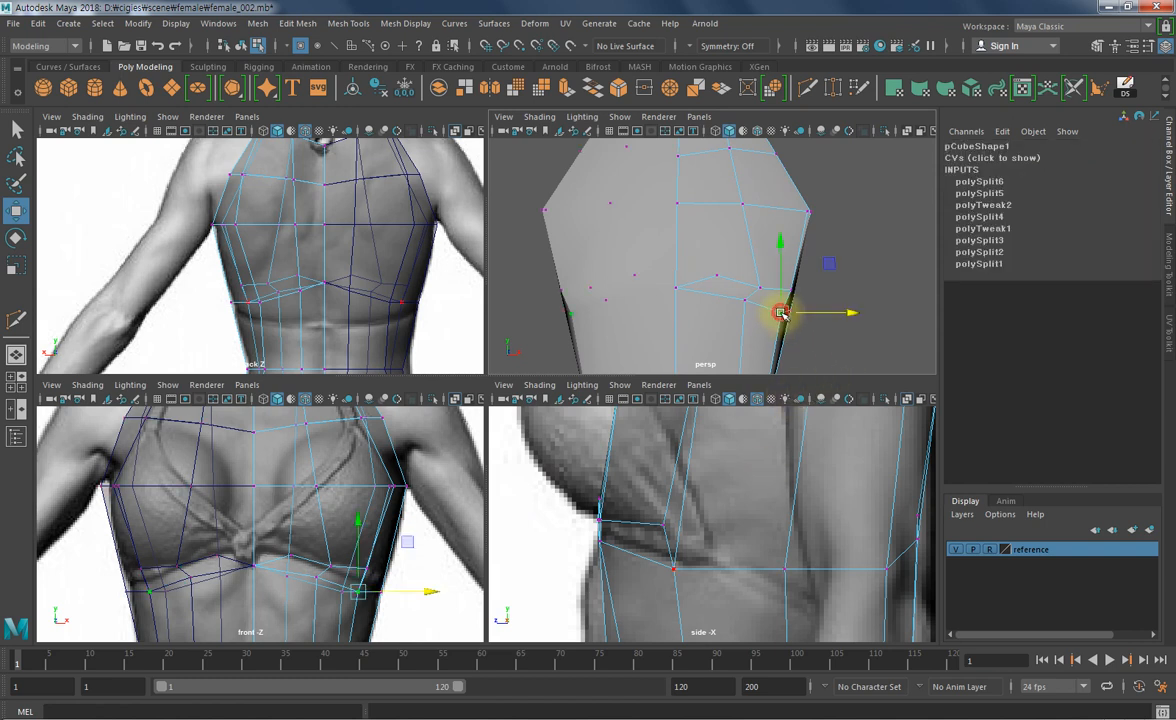
{"action": "middle_click_drag", "start_coordinate": [384, 611], "coordinate": [378, 577], "text": "alt"}
{"action": "right_click_drag", "start_coordinate": [378, 577], "coordinate": [420, 566], "text": "alt"}
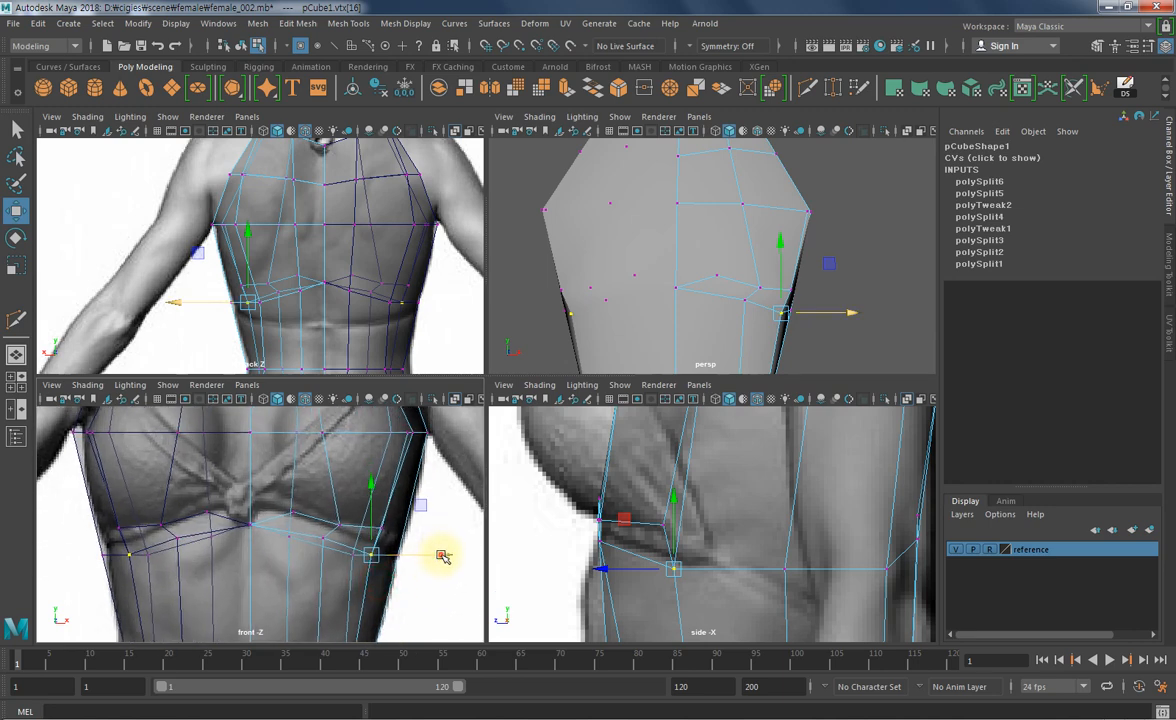
{"action": "left_click_drag", "start_coordinate": [443, 556], "coordinate": [440, 557]}
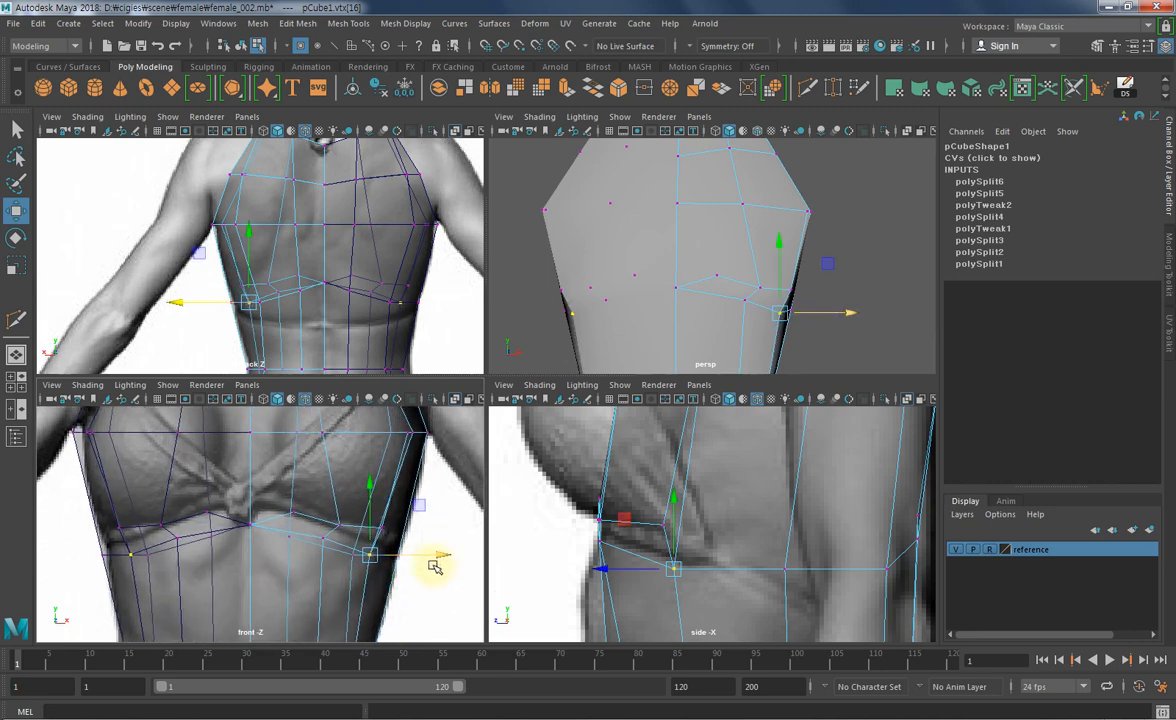
- Move the outer lower breast vertex slightly farther outward in the front view
{"action": "key", "text": "q"}
{"action": "key", "text": "w"}
{"action": "left_click_drag", "start_coordinate": [462, 556], "coordinate": [465, 533]}
{"action": "key", "text": "q"}
{"action": "left_click", "coordinate": [381, 531]}
{"action": "key", "text": "w"}
{"action": "key", "text": "q"}
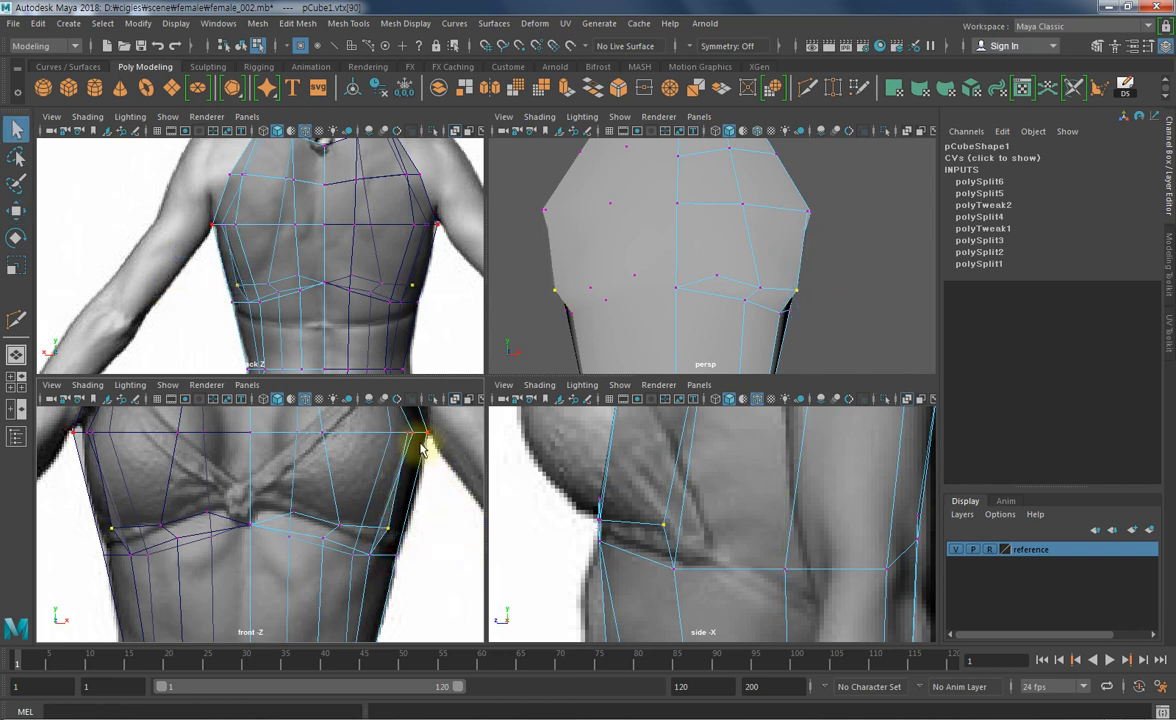
- Move the outer breast vertex on the horizontal bust line outward toward the underarm
{"action": "left_click", "coordinate": [416, 445]}
{"action": "key", "text": "w"}
{"action": "middle_click_drag", "start_coordinate": [398, 504], "coordinate": [375, 574], "text": "alt"}
{"action": "key", "text": "q"}
{"action": "left_click", "coordinate": [382, 510]}
{"action": "key", "text": "w"}
{"action": "left_click_drag", "start_coordinate": [451, 510], "coordinate": [465, 510]}
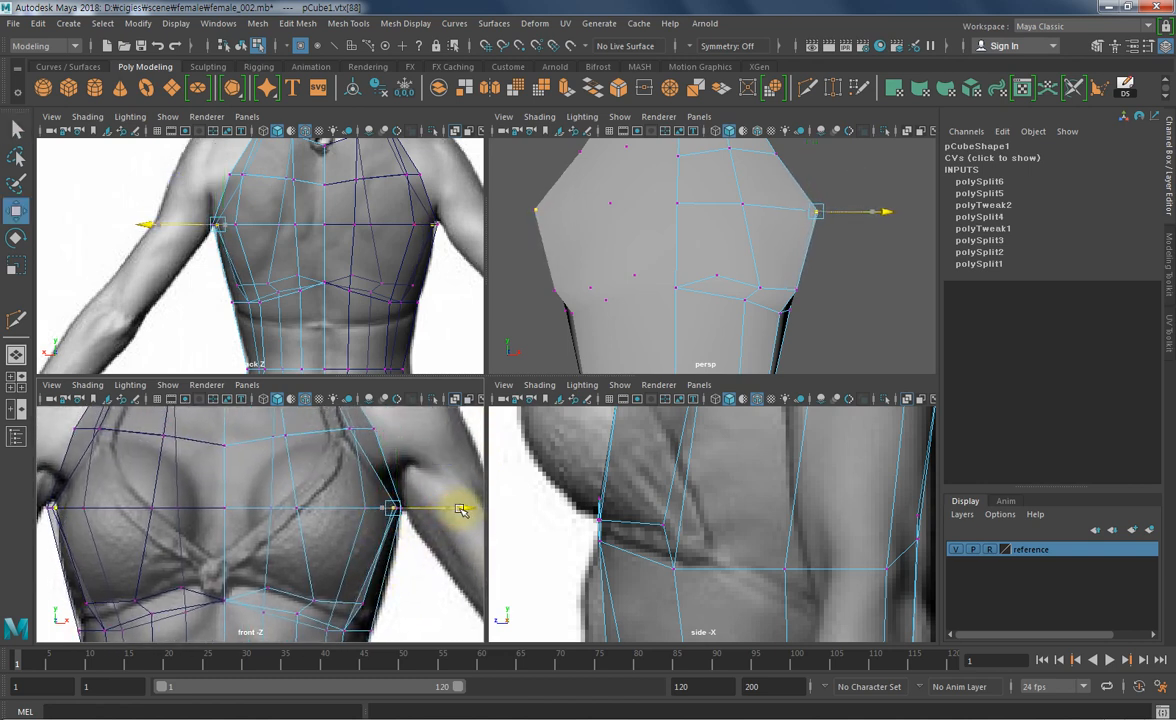
- Pull the neighbouring torso vertex on the bust line slightly inward in the front view
{"action": "key", "text": "q"}
{"action": "left_click", "coordinate": [393, 513]}
{"action": "left_click_drag", "start_coordinate": [769, 283], "coordinate": [805, 250], "text": "alt"}
{"action": "left_click", "coordinate": [805, 250]}
{"action": "key", "text": "w"}
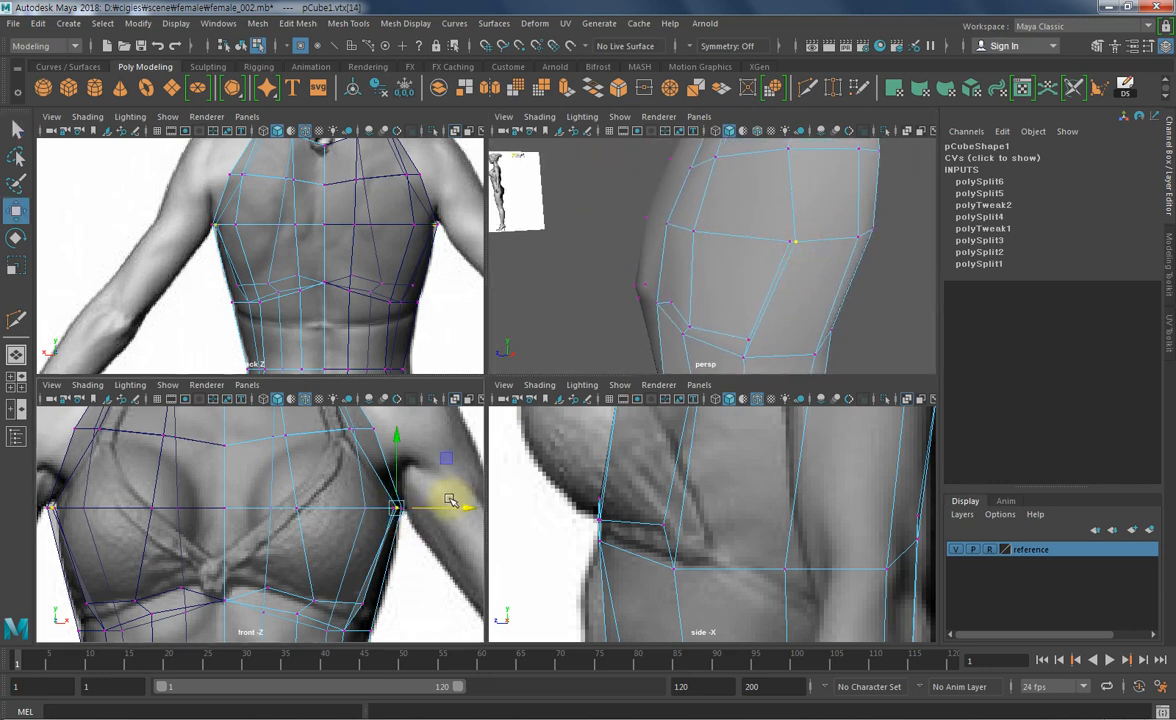
{"action": "left_click_drag", "start_coordinate": [451, 509], "coordinate": [446, 508]}
{"action": "key", "text": "q"}
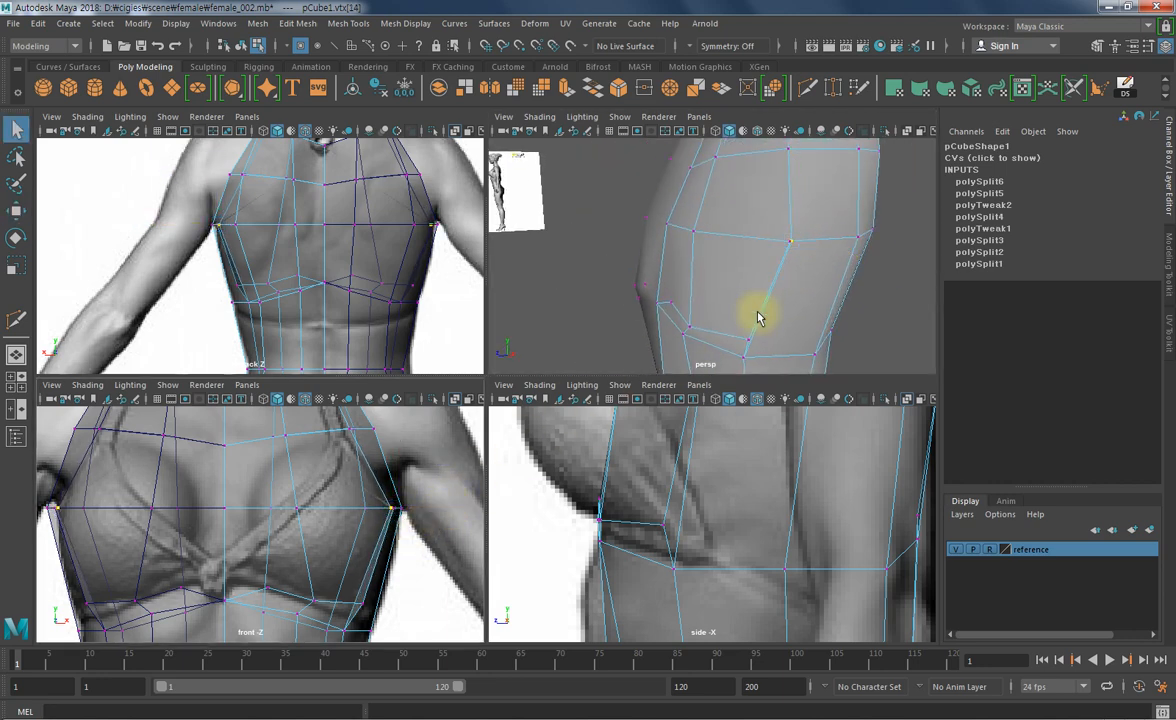
- Reselect the breast's outer bust-line vertex and nudge it slightly inward beside the torso vertex
{"action": "left_click", "coordinate": [787, 250]}
{"action": "left_click", "coordinate": [790, 243]}
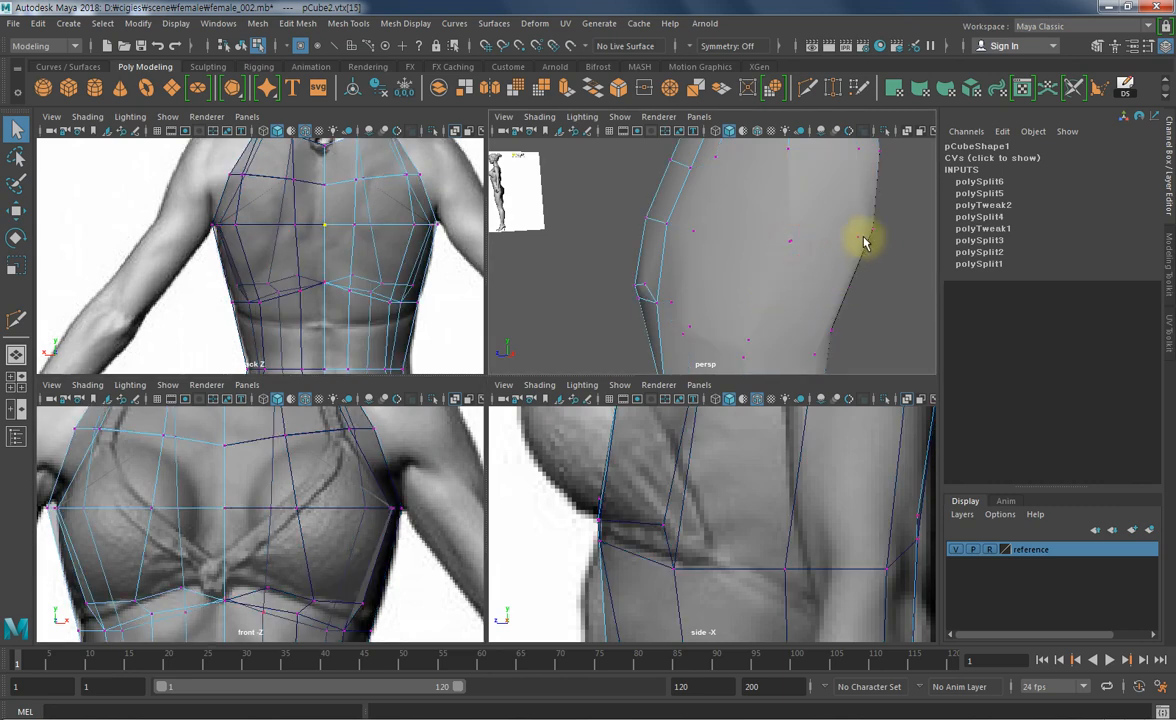
{"action": "left_click", "coordinate": [864, 240]}
{"action": "left_click_drag", "start_coordinate": [796, 258], "coordinate": [872, 259], "text": "alt"}
{"action": "left_click", "coordinate": [820, 238]}
{"action": "key", "text": "w"}
{"action": "left_click_drag", "start_coordinate": [461, 510], "coordinate": [459, 510]}
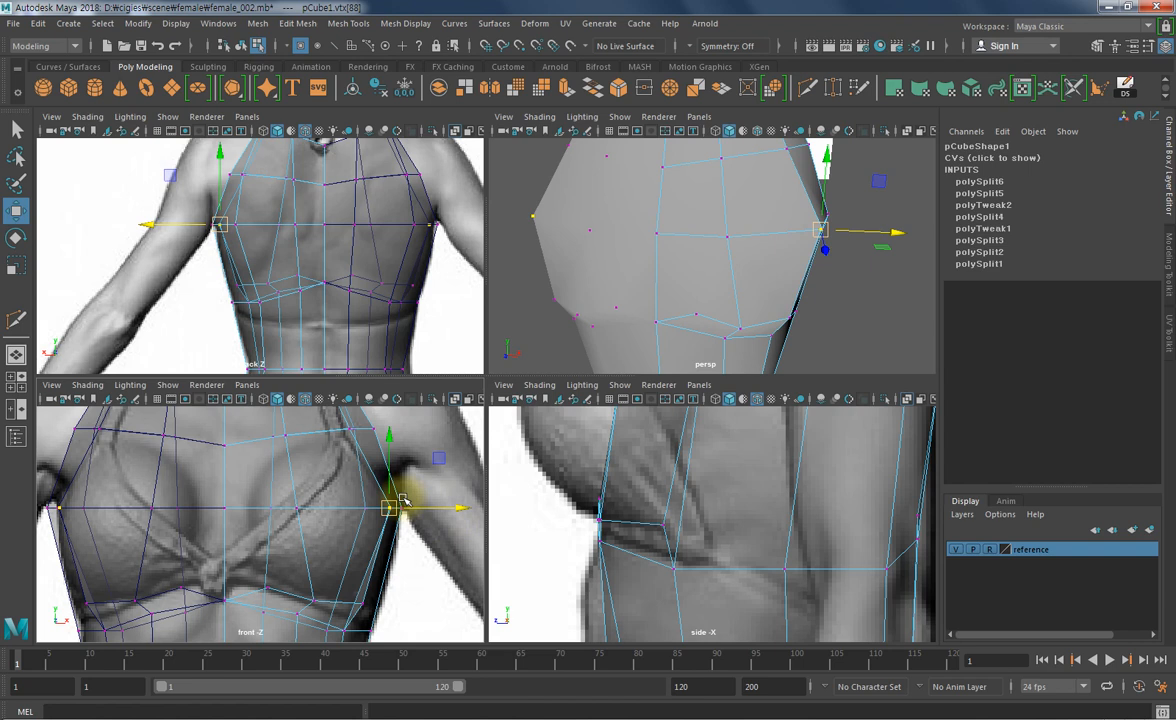
{"action": "middle_click_drag", "start_coordinate": [763, 239], "coordinate": [761, 247], "text": "alt"}
{"action": "mouse_move", "coordinate": [253, 532]}
{"action": "middle_mouse_down", "text": "alt"}
{"action": "mouse_move", "coordinate": [255, 551]}
{"action": "mouse_move", "coordinate": [256, 540]}
{"action": "middle_mouse_up", "text": "alt"}
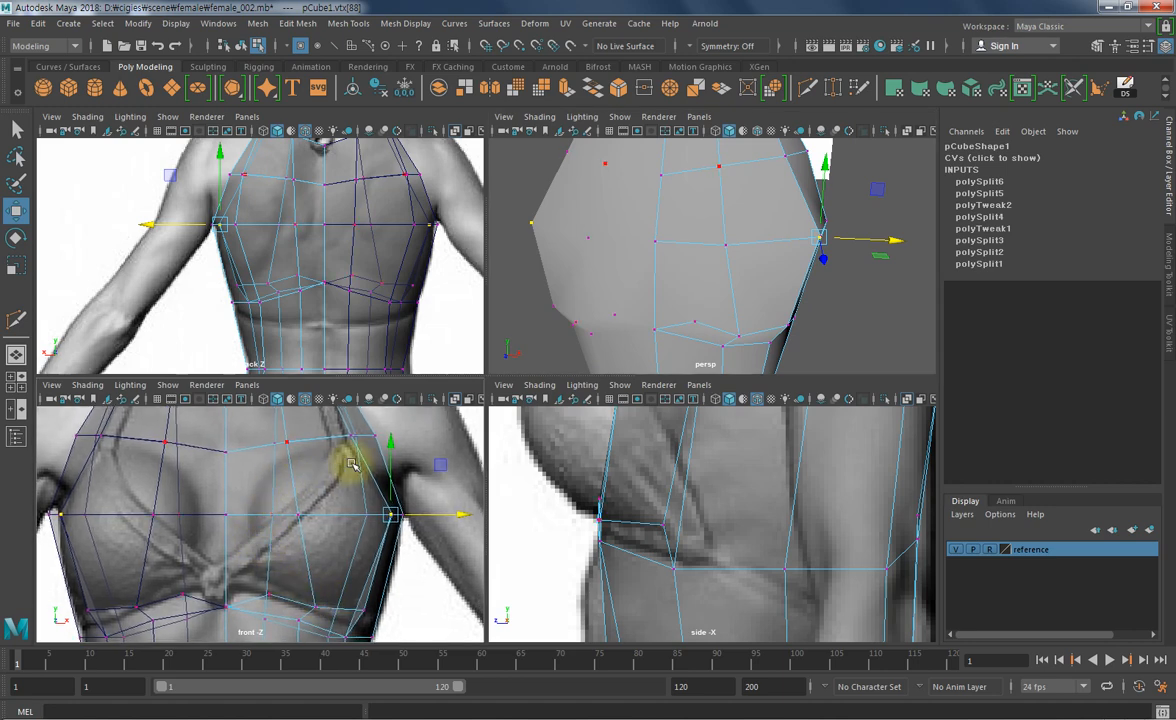
- Cut a curved edge path from the inner under-bust vertex around the breast's inner and upper contour to the outer upper chest vertex
{"action": "key", "text": "space"}
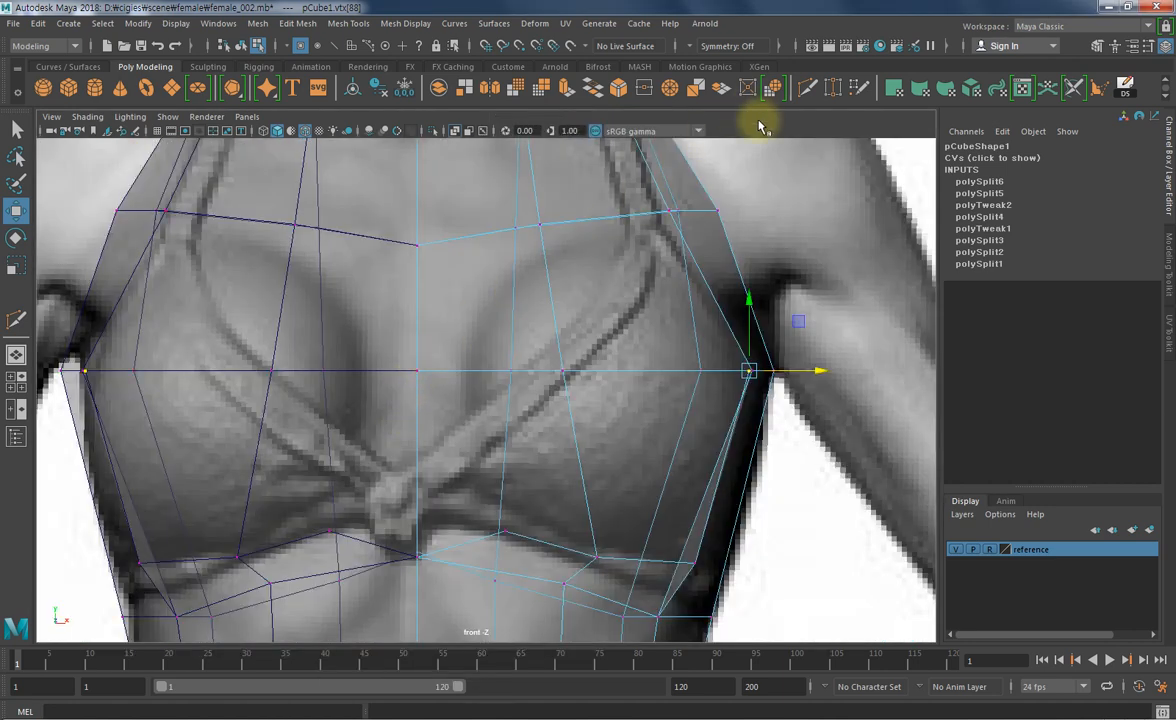
{"action": "left_click", "coordinate": [807, 88]}
{"action": "middle_click_drag", "start_coordinate": [560, 482], "coordinate": [564, 526], "text": "alt"}
{"action": "left_click", "coordinate": [508, 573]}
{"action": "left_click", "coordinate": [472, 414]}
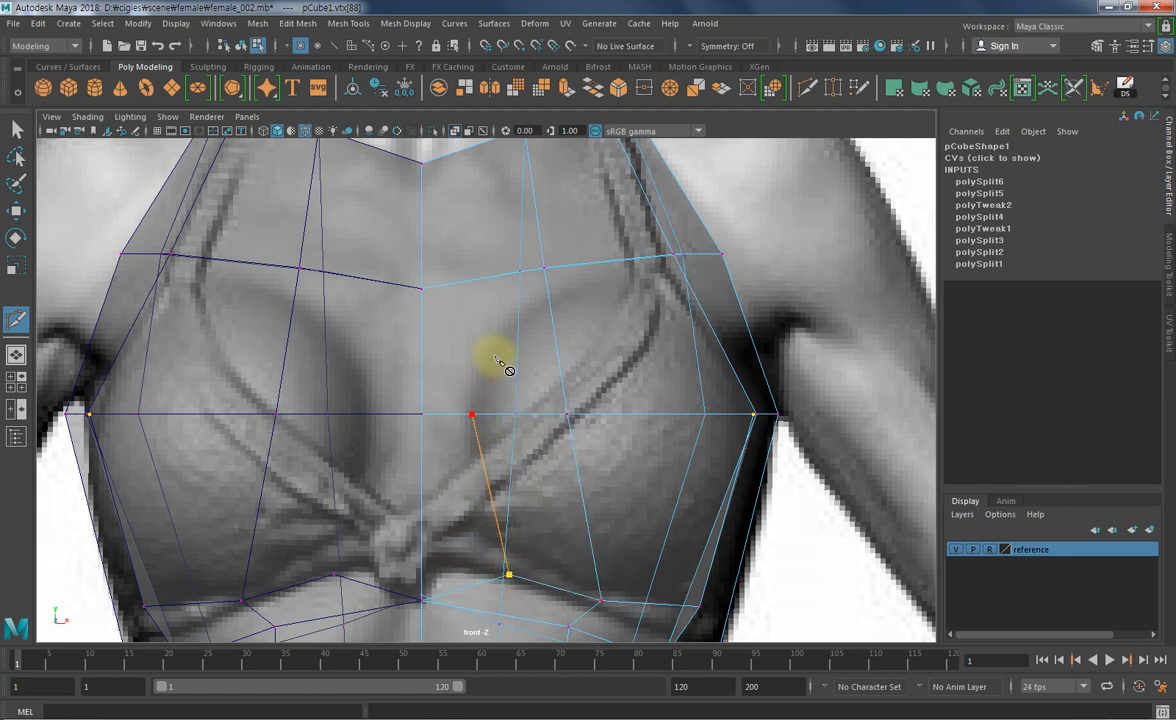
{"action": "left_click", "coordinate": [492, 330]}
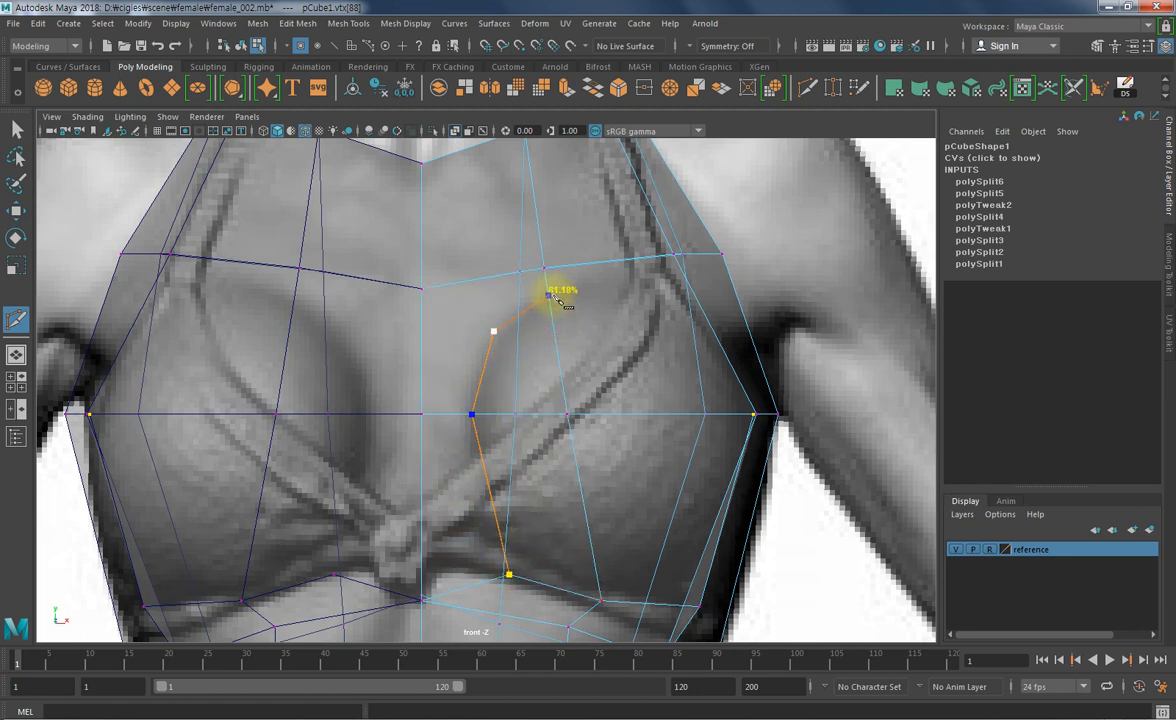
{"action": "left_click", "coordinate": [549, 296]}
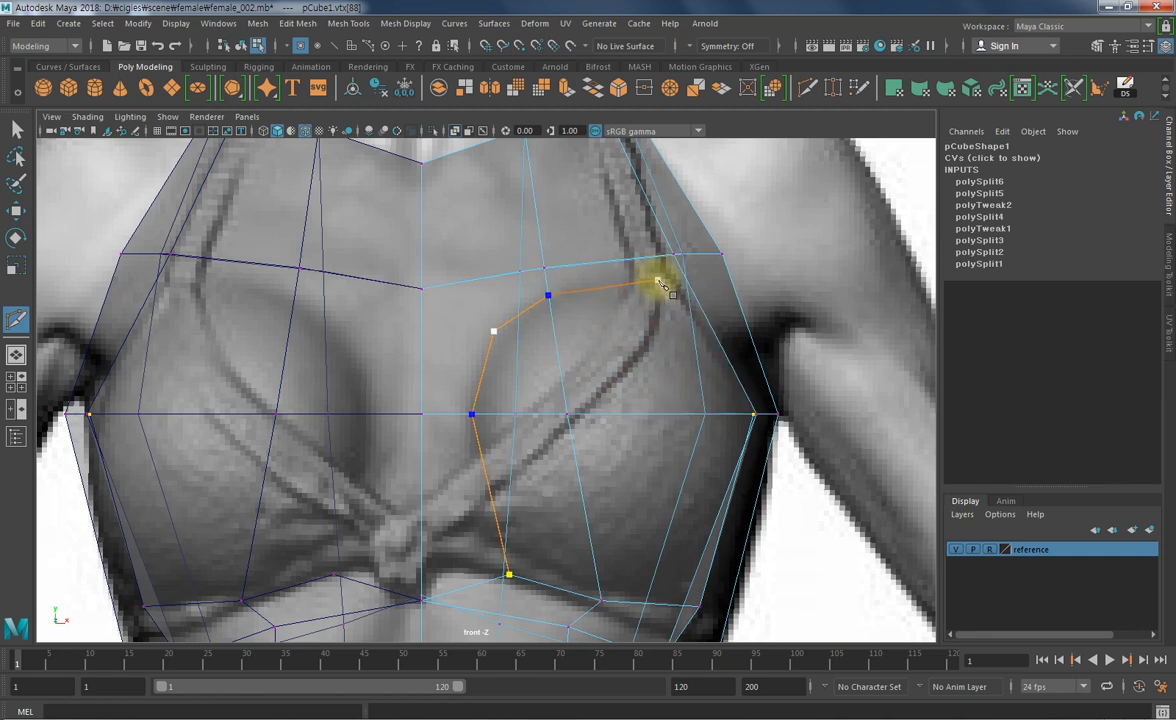
{"action": "left_click", "coordinate": [657, 282]}
{"action": "left_click", "coordinate": [673, 255]}
{"action": "right_click", "coordinate": [660, 377]}
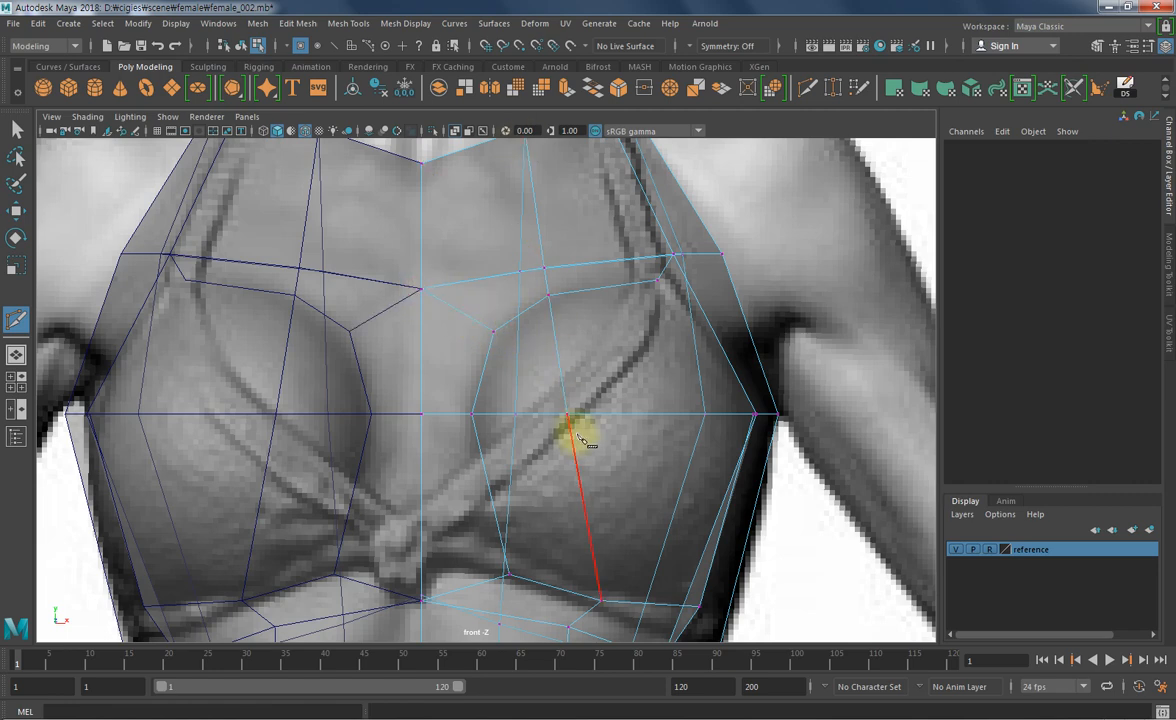
- Cut an edge from the breast outline's upper outer vertex down to the outer vertex on the bust line
{"action": "scroll", "coordinate": [575, 438], "scroll_direction": "down", "scroll_amount": 4}
{"action": "key", "text": "space"}
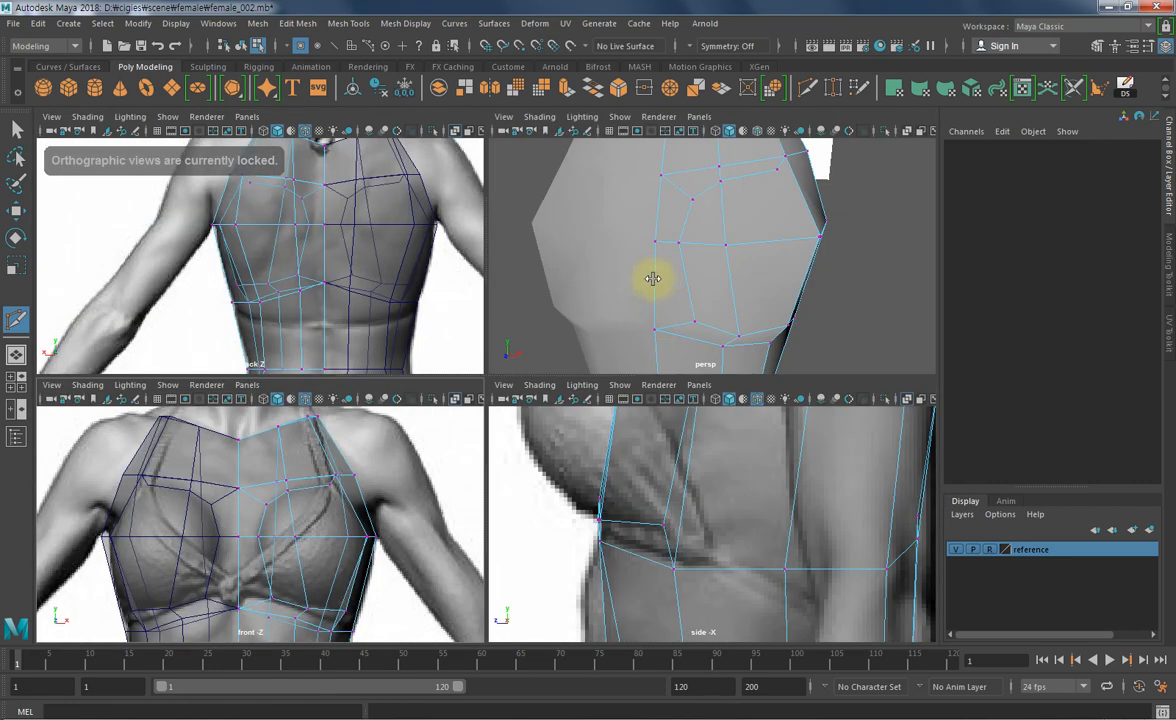
{"action": "left_click_drag", "start_coordinate": [759, 273], "coordinate": [730, 289], "text": "alt"}
{"action": "left_click", "coordinate": [751, 178]}
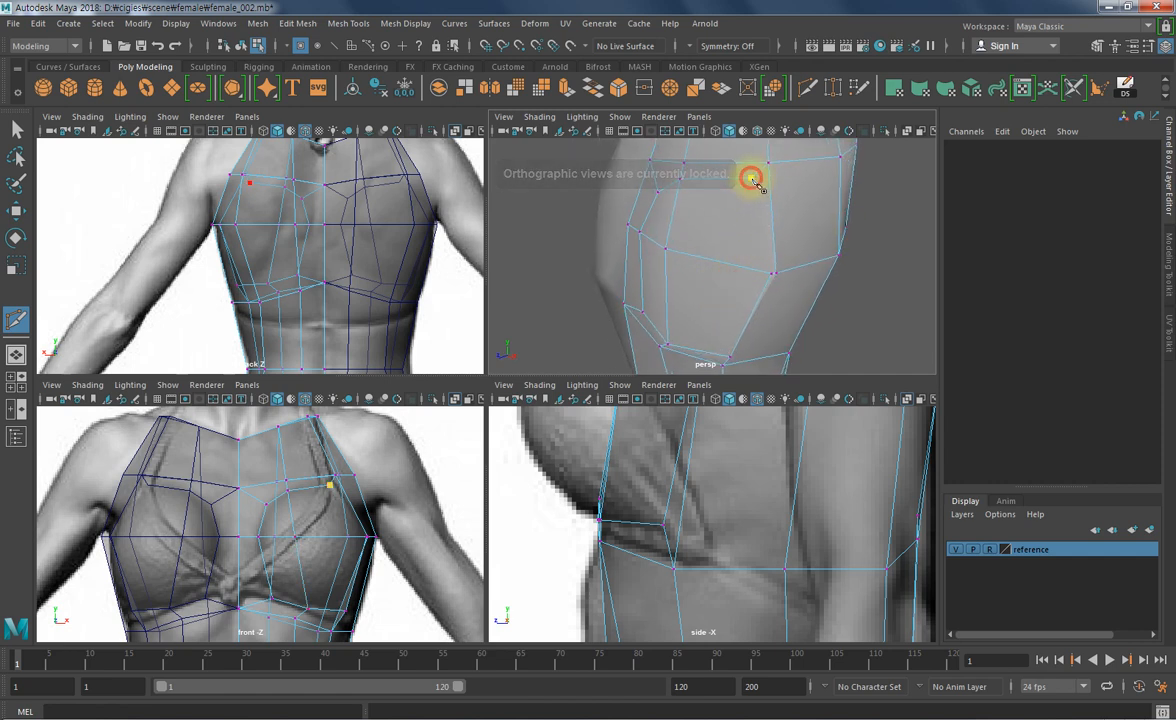
{"action": "left_click", "coordinate": [771, 273]}
{"action": "right_click", "coordinate": [787, 305]}
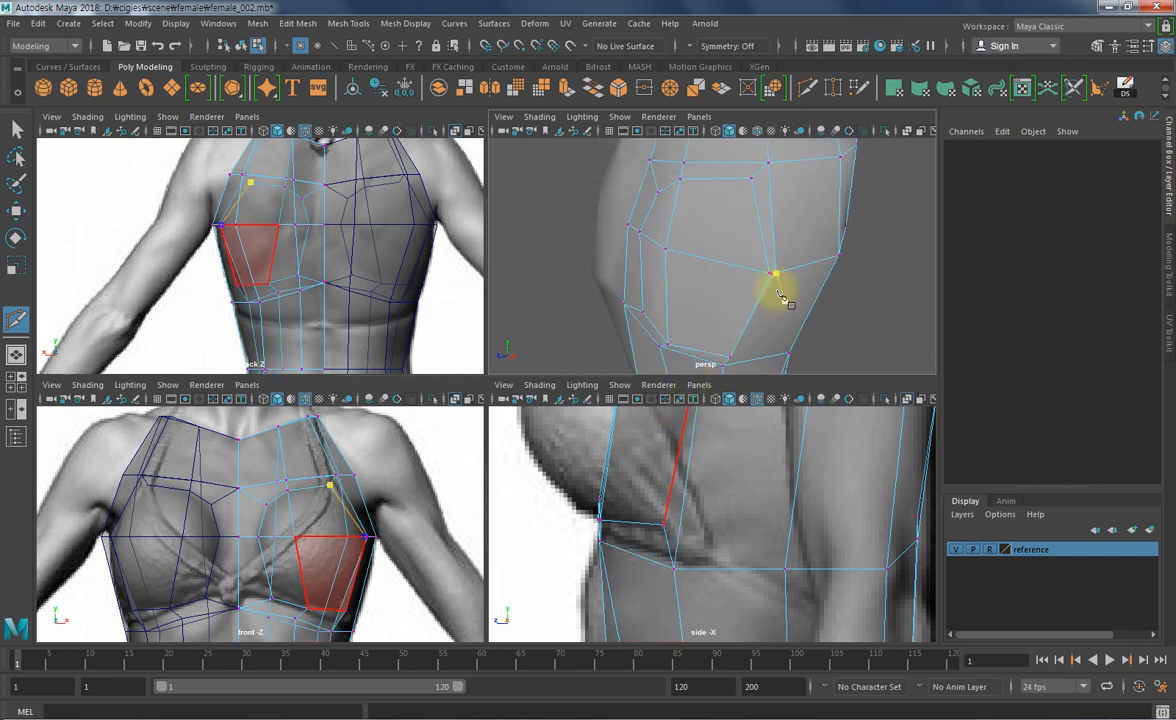
- Recut the edge from the breast outline's upper outer vertex down to the outer end of the bust line
{"action": "left_click_drag", "start_coordinate": [806, 306], "coordinate": [795, 313]}
{"action": "left_click", "coordinate": [717, 318]}
{"action": "key", "text": "ctrl+z"}
{"action": "key", "text": "space"}
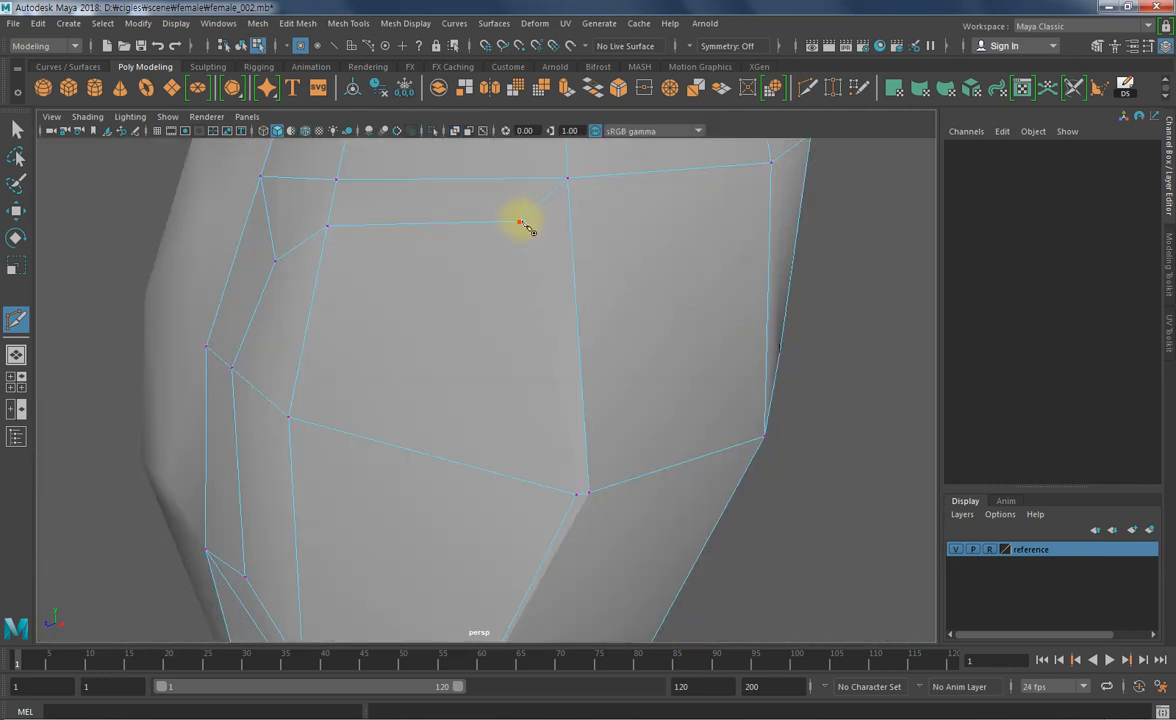
{"action": "left_click", "coordinate": [516, 222]}
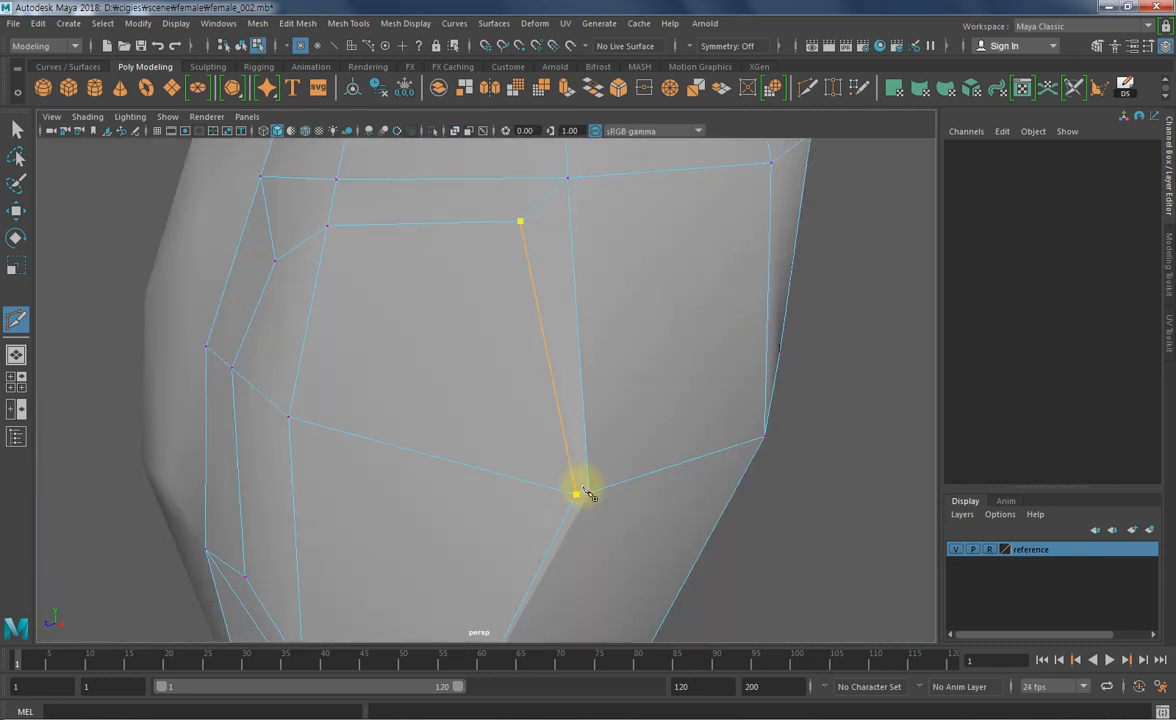
{"action": "left_click", "coordinate": [592, 490]}
{"action": "right_click", "coordinate": [600, 388]}
- Move the breast outline's lower outer vertex slightly inward in the front view
{"action": "middle_click_drag", "start_coordinate": [512, 406], "coordinate": [611, 375], "text": "alt"}
{"action": "right_click_drag", "start_coordinate": [611, 375], "coordinate": [445, 393], "text": "alt"}
{"action": "left_click_drag", "start_coordinate": [445, 393], "coordinate": [655, 343], "text": "alt"}
{"action": "key", "text": "w"}
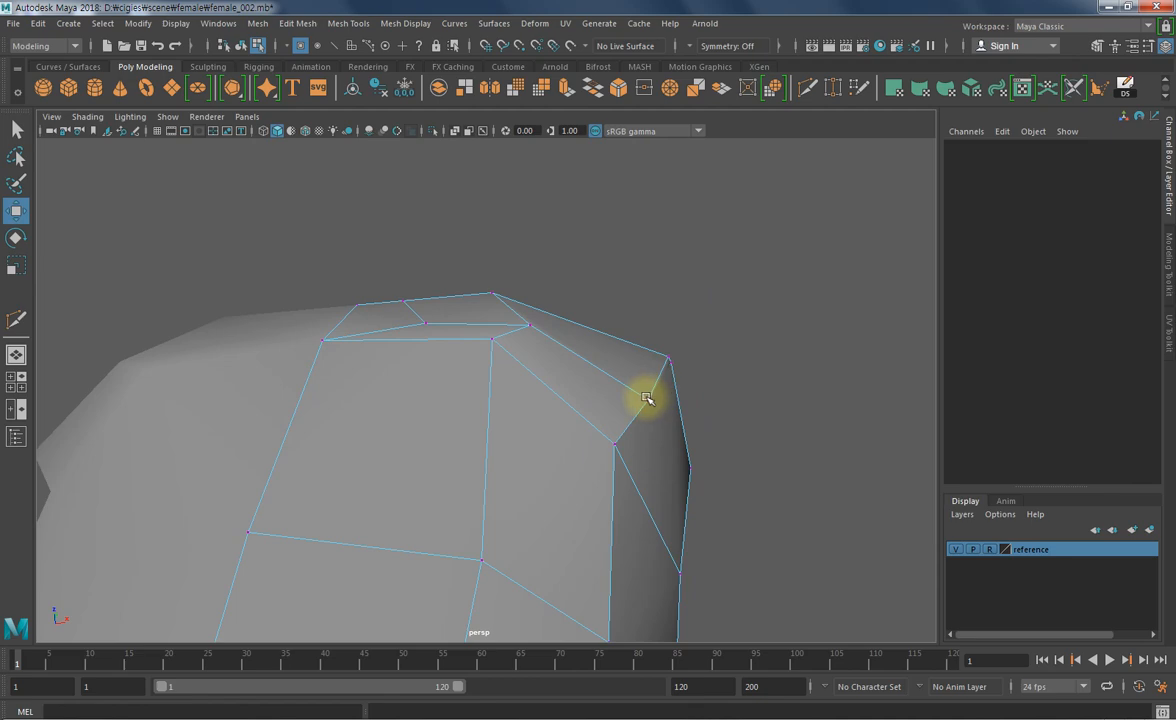
{"action": "left_click", "coordinate": [648, 400]}
{"action": "left_click_drag", "start_coordinate": [627, 428], "coordinate": [651, 480], "text": "alt"}
{"action": "key", "text": "space"}
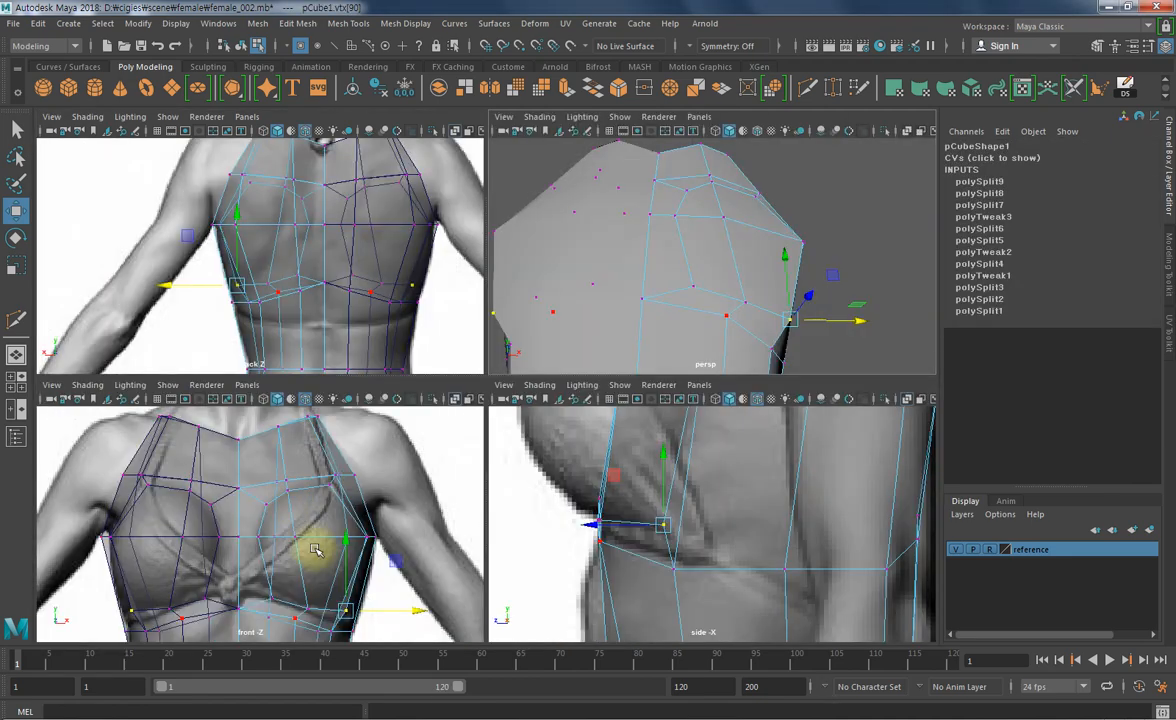
{"action": "key", "text": "space"}
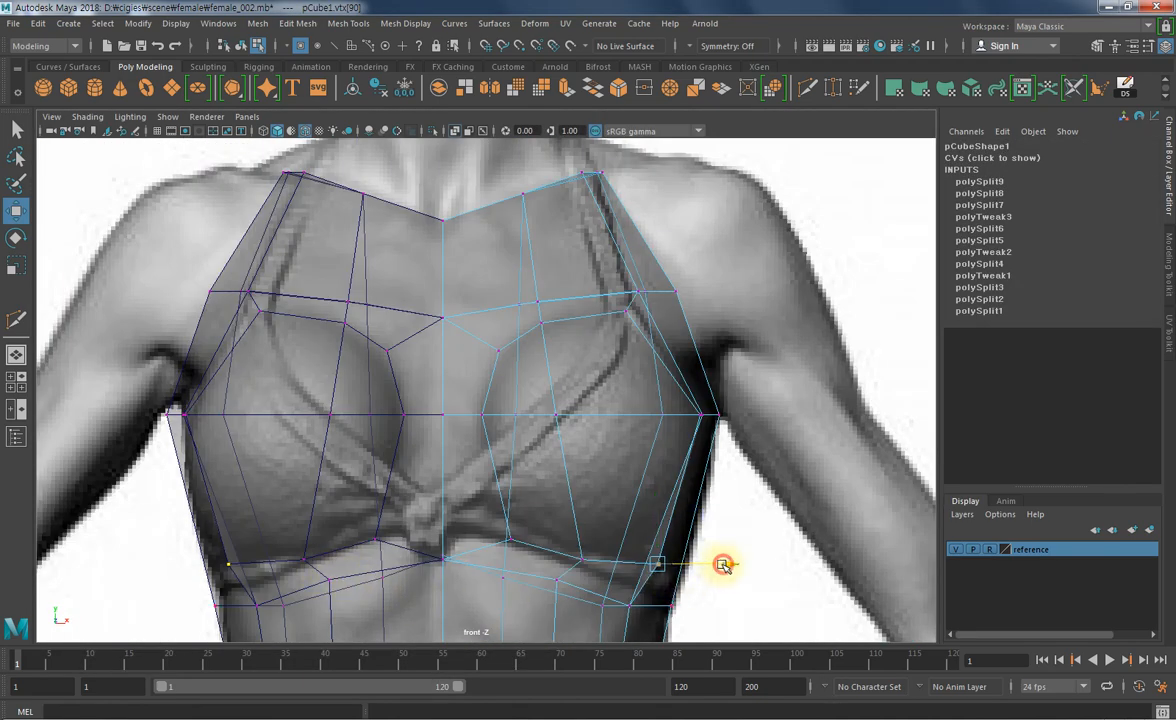
{"action": "left_click_drag", "start_coordinate": [723, 565], "coordinate": [712, 565]}
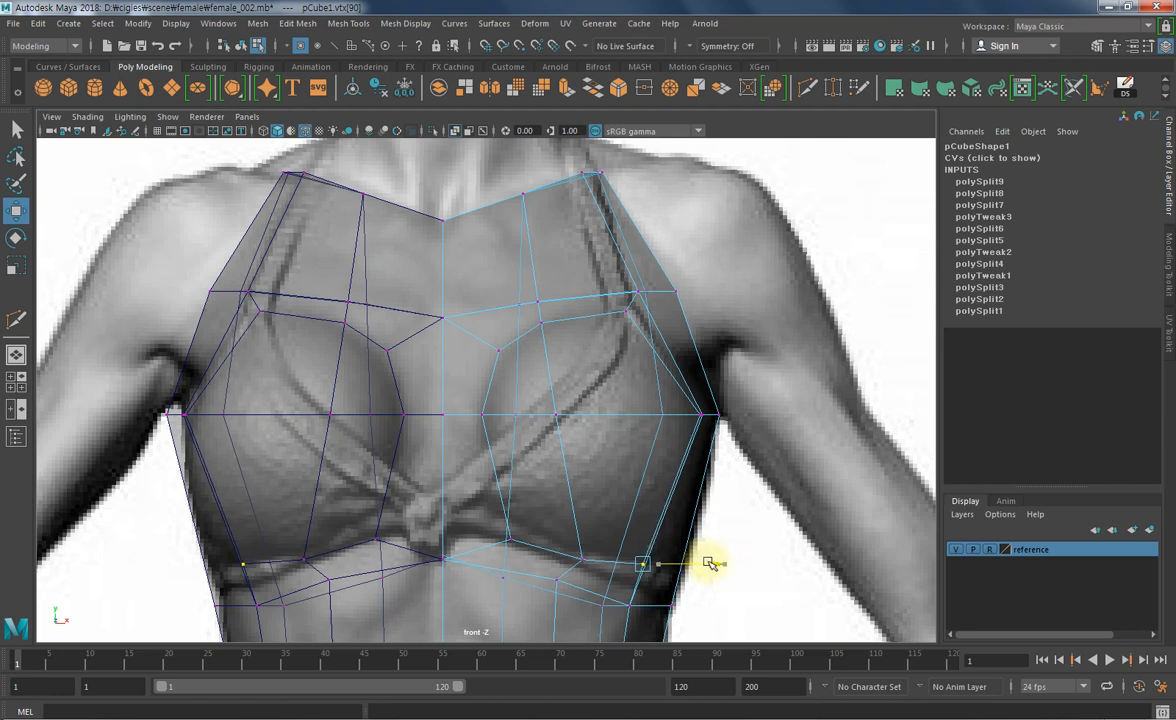
- Move the outer rib-line vertex below the breast outward, and shift the breast's lower outer vertex slightly back outward above it
{"action": "left_click", "coordinate": [632, 606]}
{"action": "left_click_drag", "start_coordinate": [700, 610], "coordinate": [714, 609]}
{"action": "key", "text": "q"}
{"action": "left_click", "coordinate": [641, 572]}
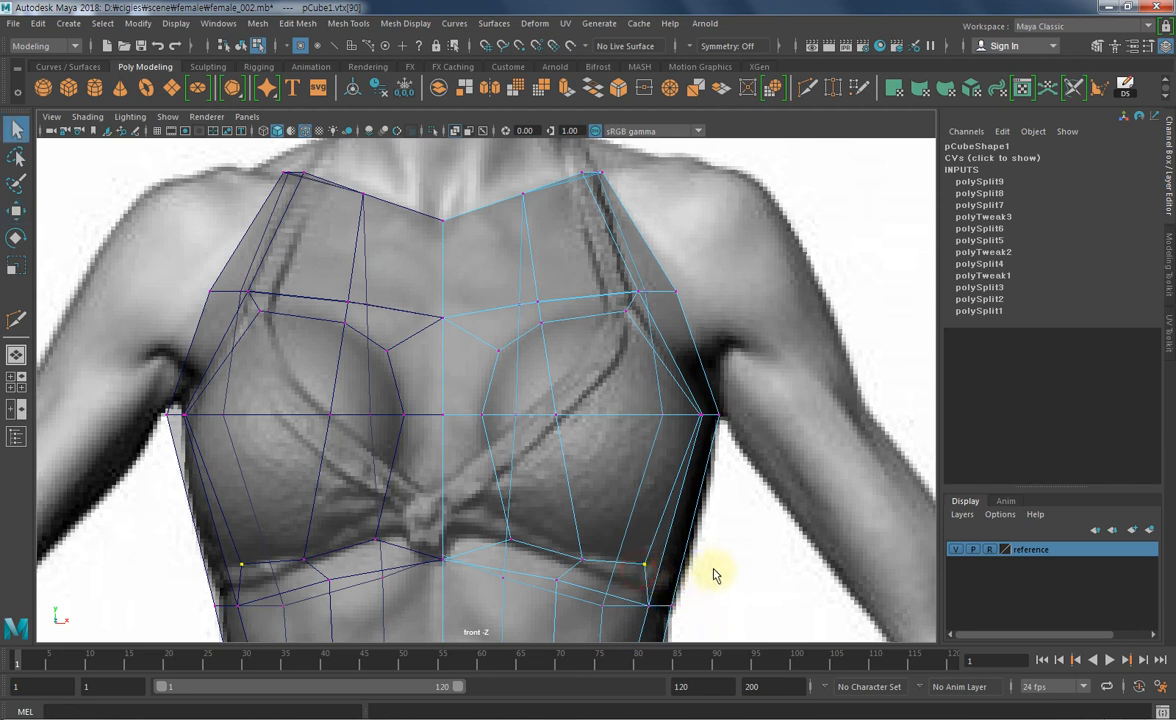
{"action": "key", "text": "w"}
{"action": "left_click_drag", "start_coordinate": [711, 564], "coordinate": [718, 565]}
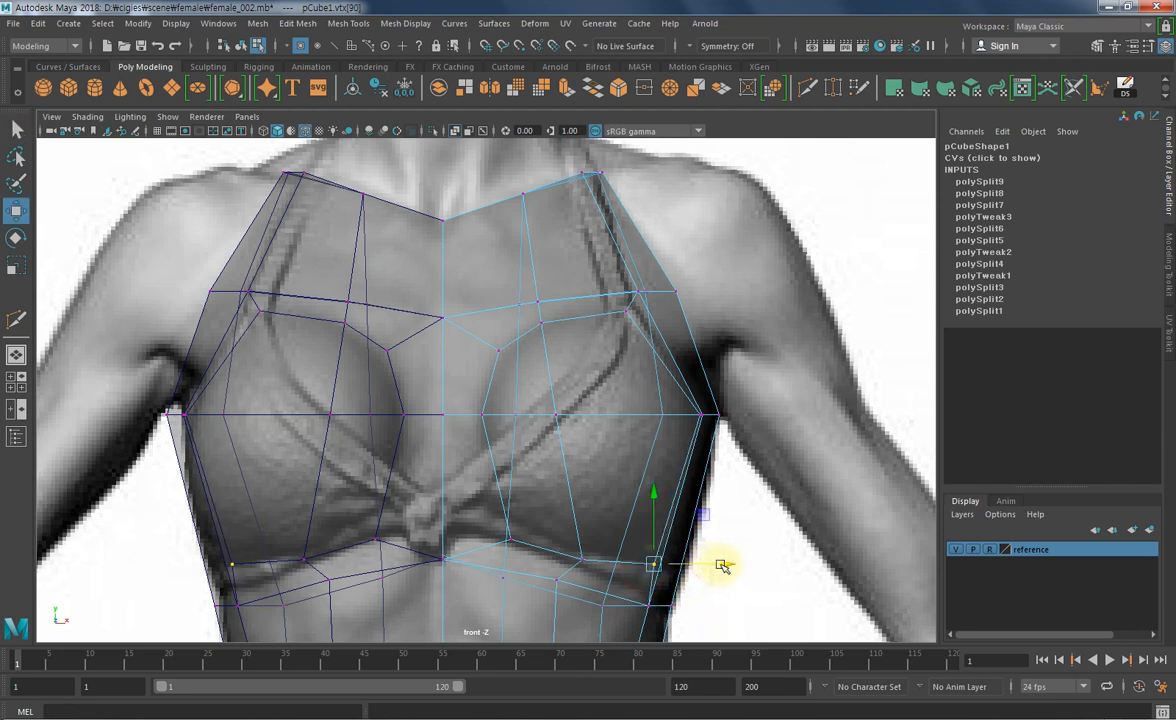
- Adjust the breast outline's outer, upper outer and inner vertices in the front view to round the contour
{"action": "left_click", "coordinate": [697, 415]}
{"action": "left_click_drag", "start_coordinate": [761, 415], "coordinate": [786, 414]}
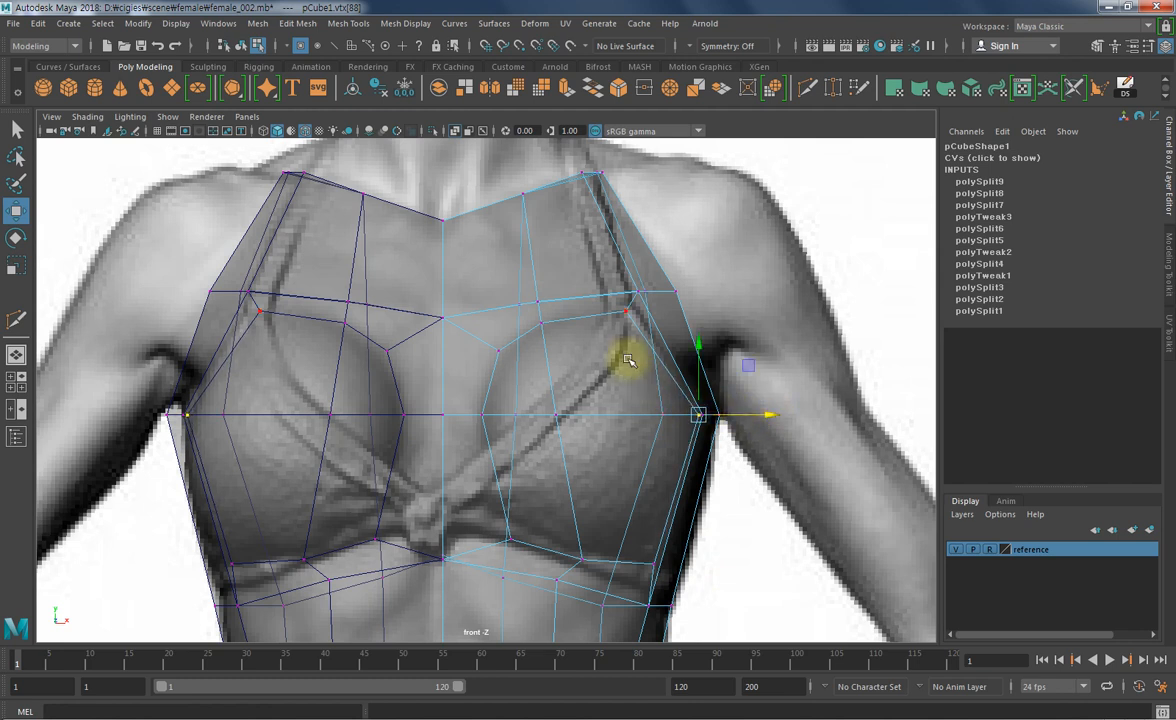
{"action": "left_click", "coordinate": [624, 314]}
{"action": "middle_click_drag", "start_coordinate": [643, 374], "coordinate": [545, 485]}
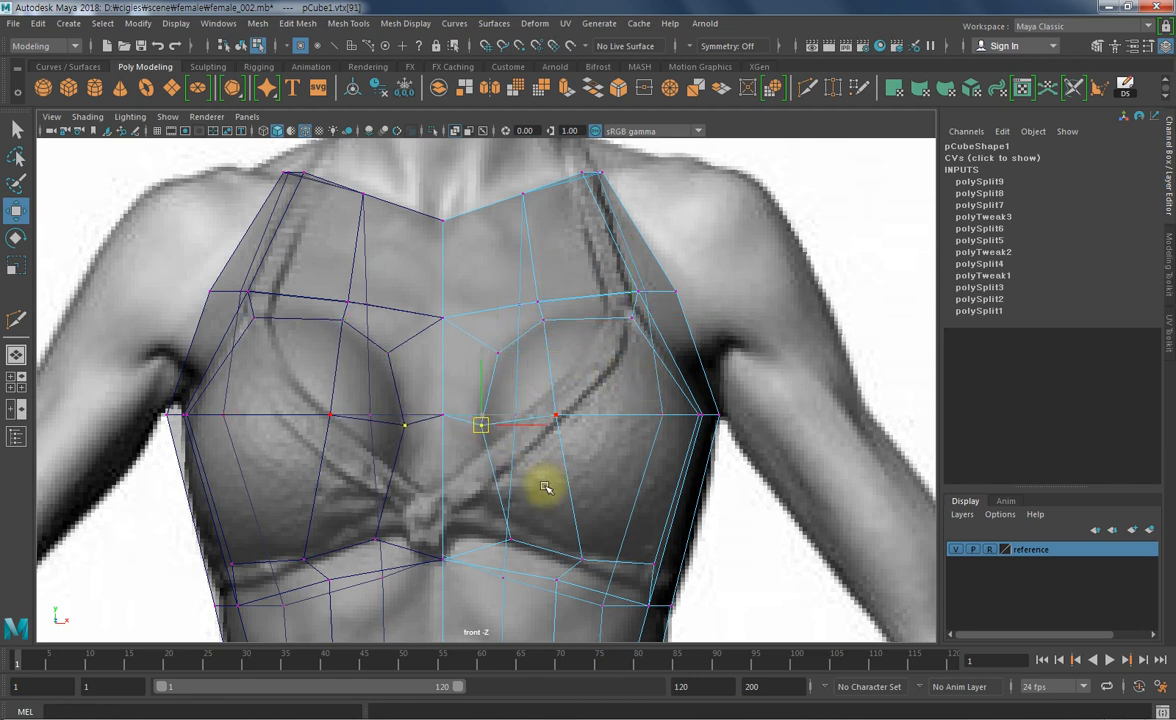
- Move the breast's central vertex outward and slightly down, and shift the breast's top and upper chest vertices outward
{"action": "left_click", "coordinate": [558, 414]}
{"action": "middle_click_drag", "start_coordinate": [598, 451], "coordinate": [630, 467]}
{"action": "left_click", "coordinate": [541, 318]}
{"action": "middle_click_drag", "start_coordinate": [546, 383], "coordinate": [624, 391]}
{"action": "key", "text": "q"}
{"action": "key", "text": "w"}
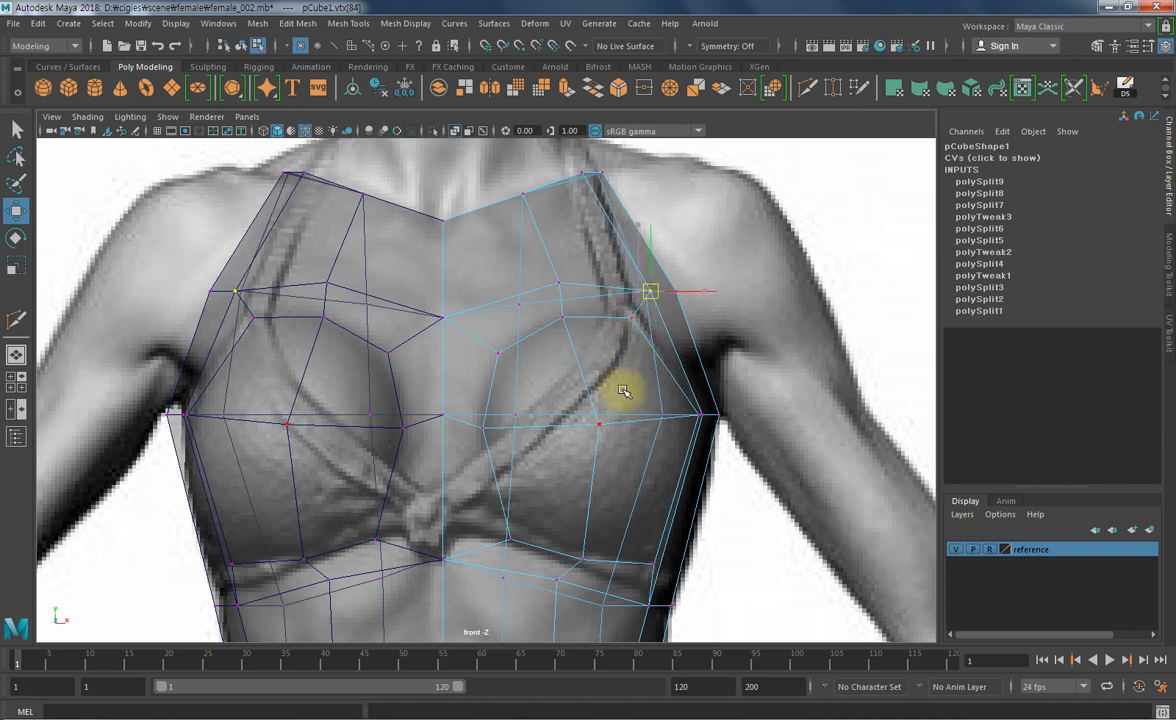
- Lower the chest-centre and inner breast vertices on the bust line, and nudge the breast's lower inner vertex slightly up
{"action": "middle_click_drag", "start_coordinate": [583, 504], "coordinate": [596, 475], "text": "alt"}
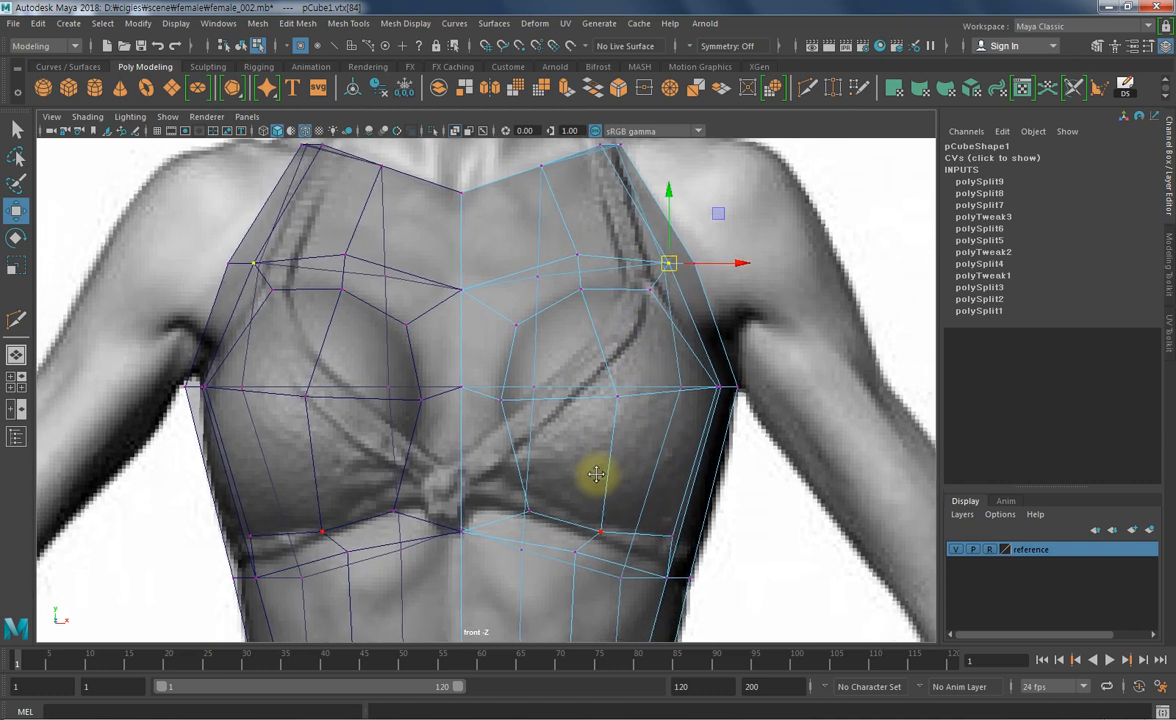
{"action": "left_click", "coordinate": [500, 418]}
{"action": "left_click", "coordinate": [462, 403]}
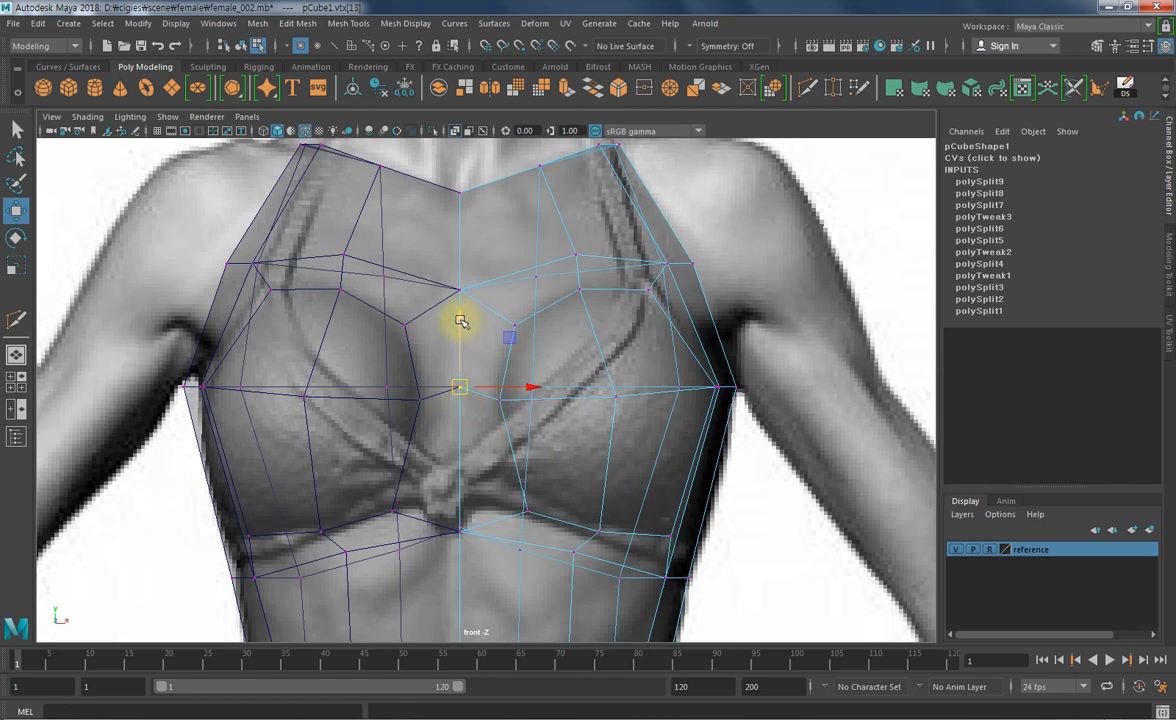
{"action": "left_click", "coordinate": [502, 410]}
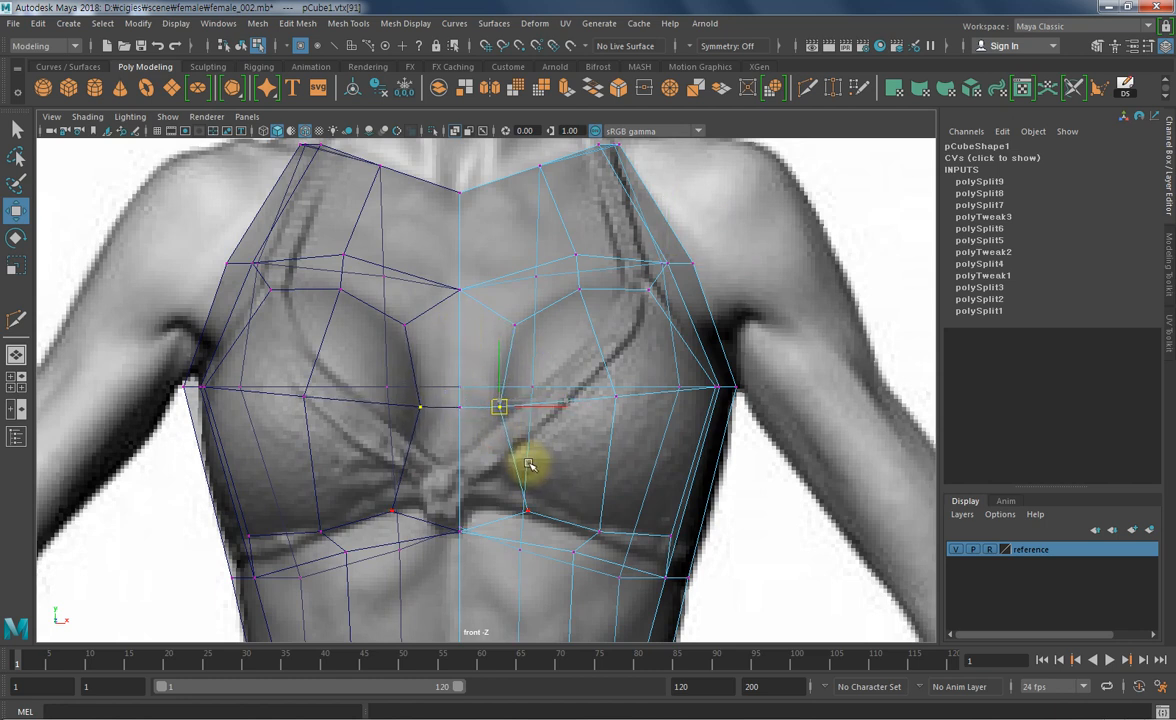
{"action": "left_click", "coordinate": [529, 509]}
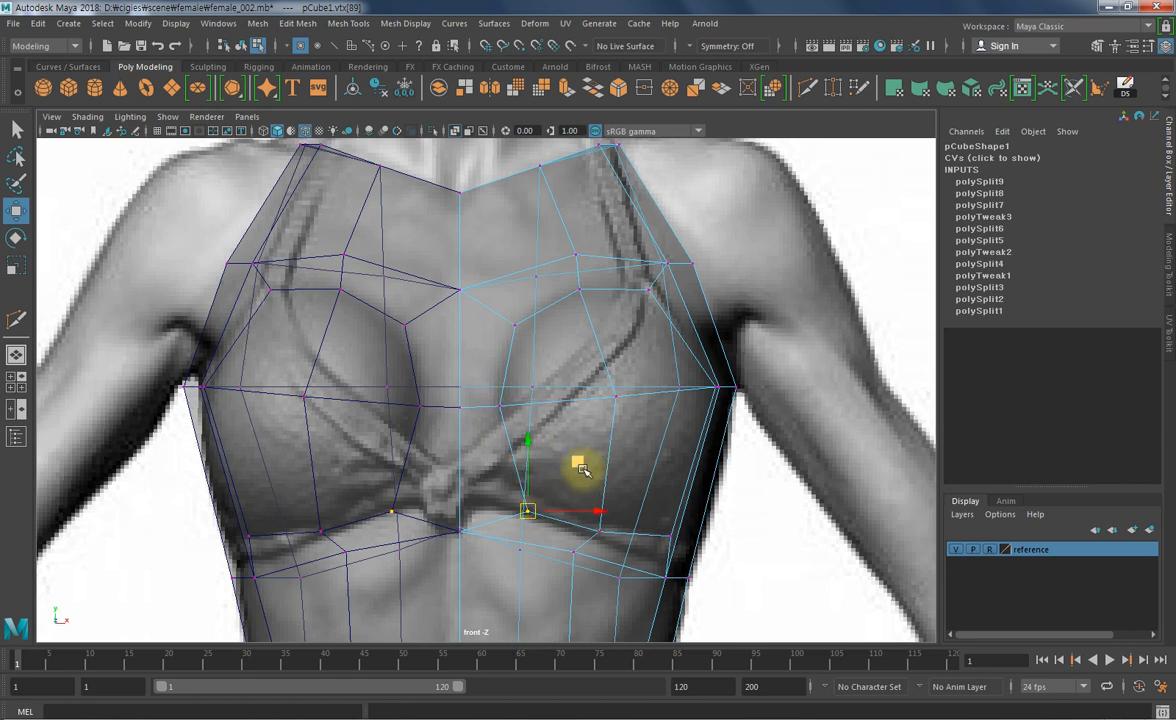
- Lower the breast's central vertex, shift its top vertex outward, and separate its outer bust-line vertex slightly from the torso vertex
{"action": "left_click", "coordinate": [620, 410]}
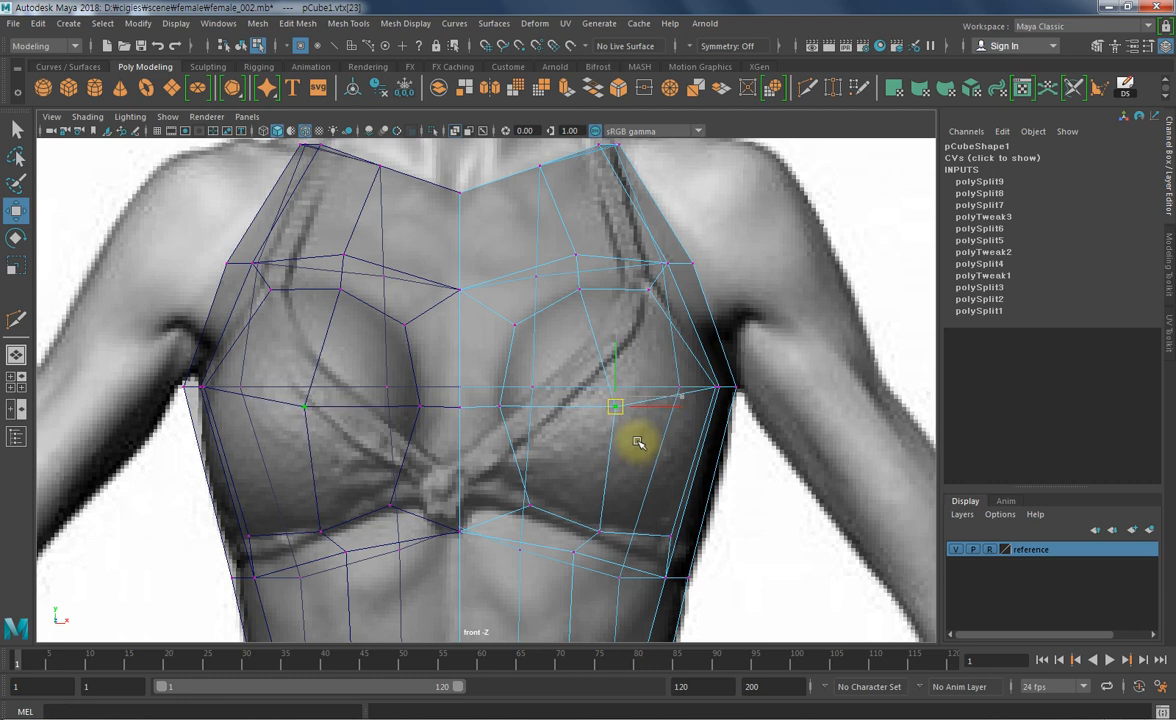
{"action": "left_click", "coordinate": [586, 294]}
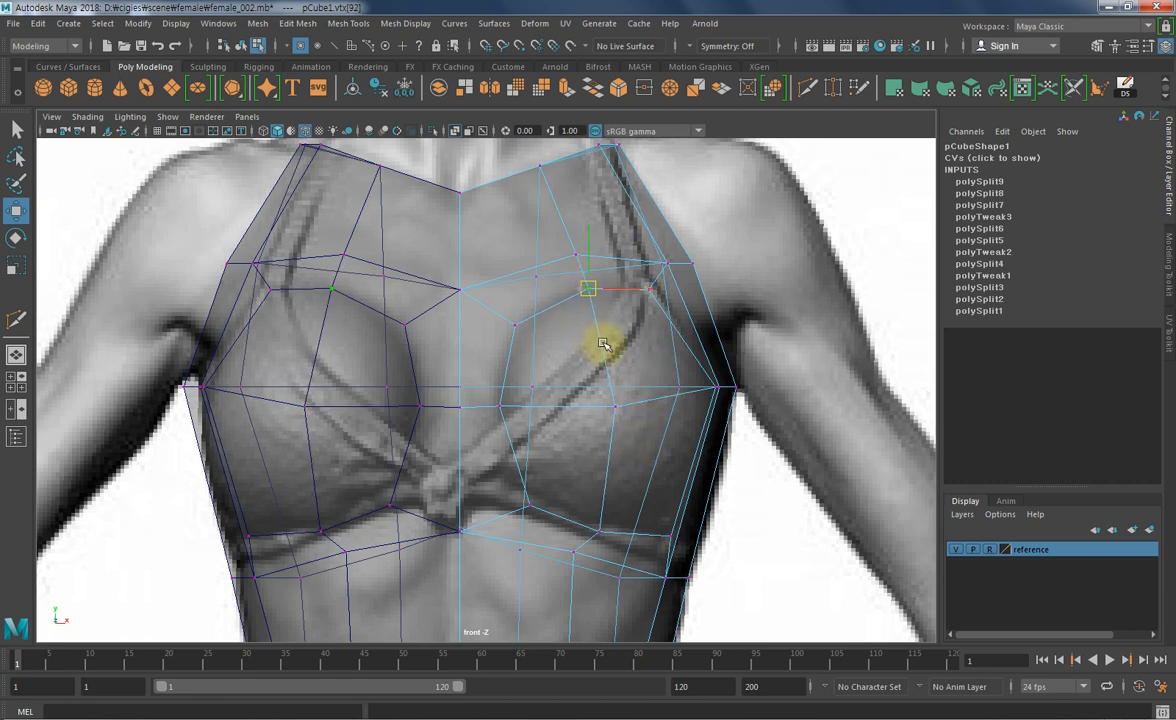
{"action": "left_click", "coordinate": [708, 392]}
{"action": "middle_click_drag", "start_coordinate": [703, 426], "coordinate": [700, 430]}
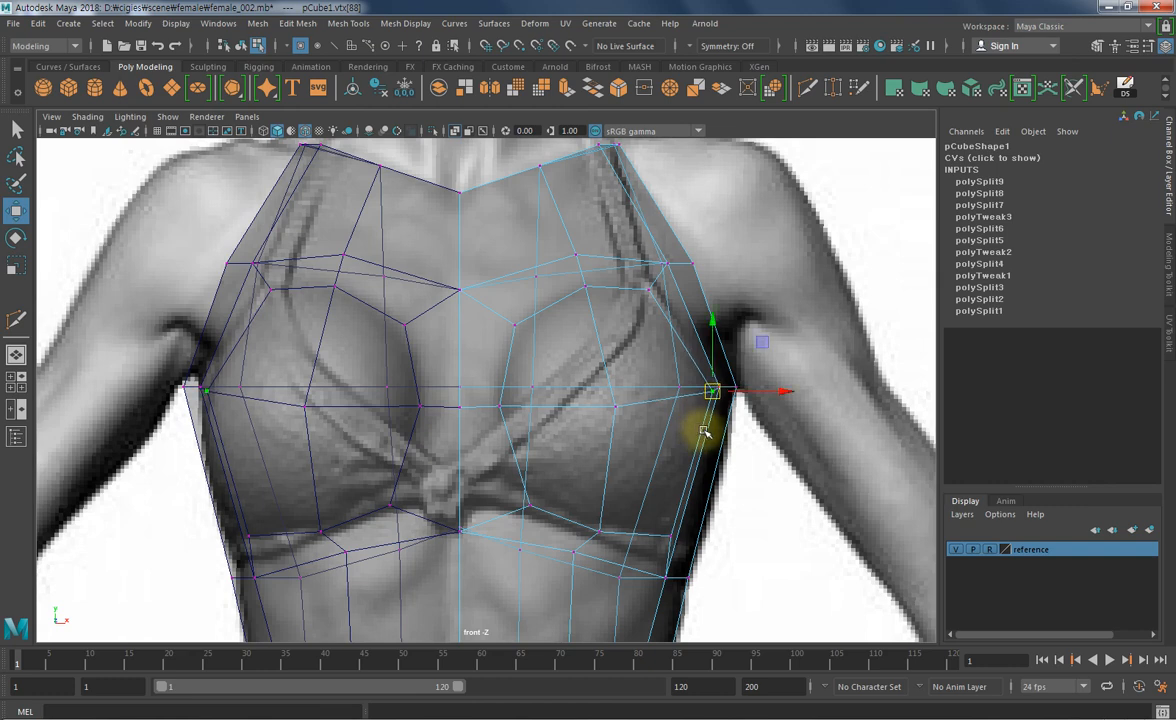
{"action": "left_click", "coordinate": [716, 392]}
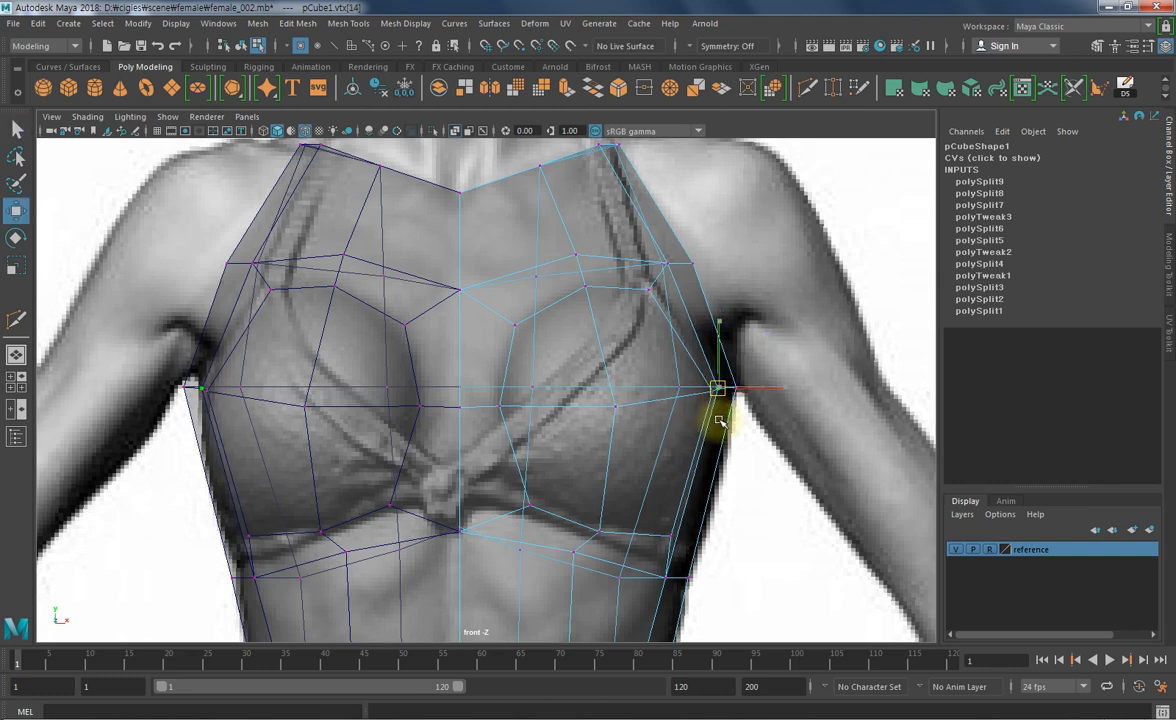
- Raise the breast outline's lower outer vertex in the side view to follow the breast's curve
{"action": "key", "text": "space"}
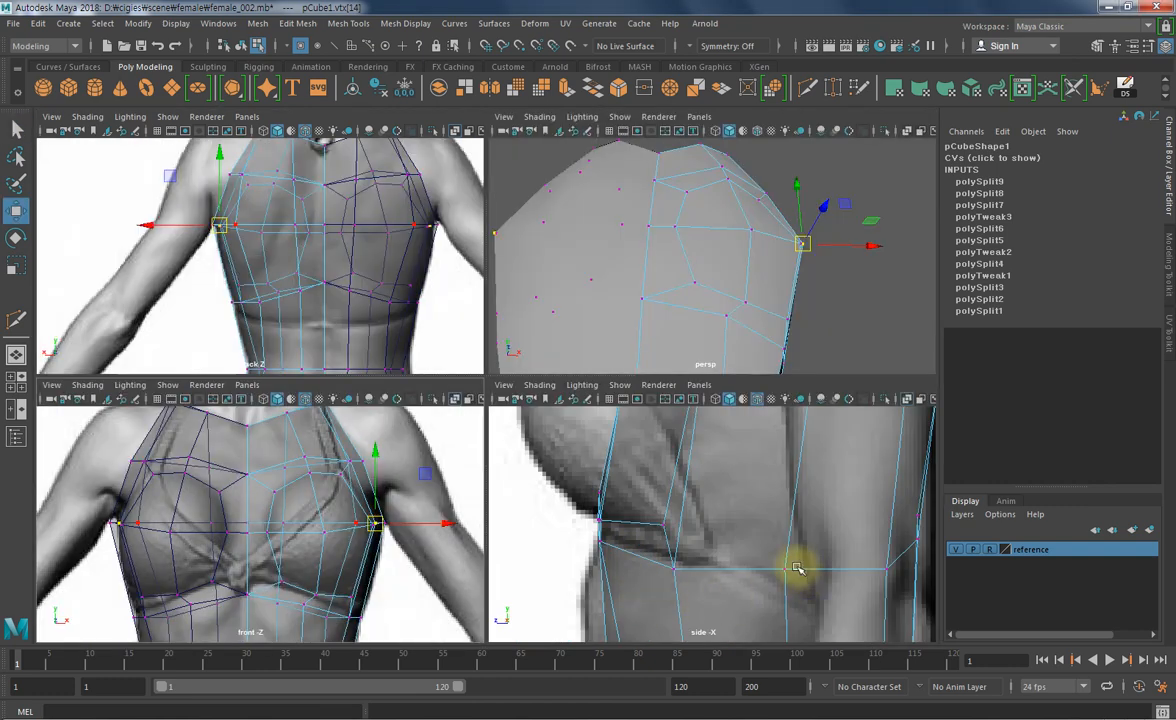
{"action": "key", "text": "space"}
{"action": "middle_click_drag", "start_coordinate": [614, 517], "coordinate": [616, 573], "text": "alt"}
{"action": "middle_click_drag", "start_coordinate": [461, 354], "coordinate": [559, 396], "text": "alt"}
{"action": "scroll", "coordinate": [559, 396], "scroll_direction": "down", "scroll_amount": 5}
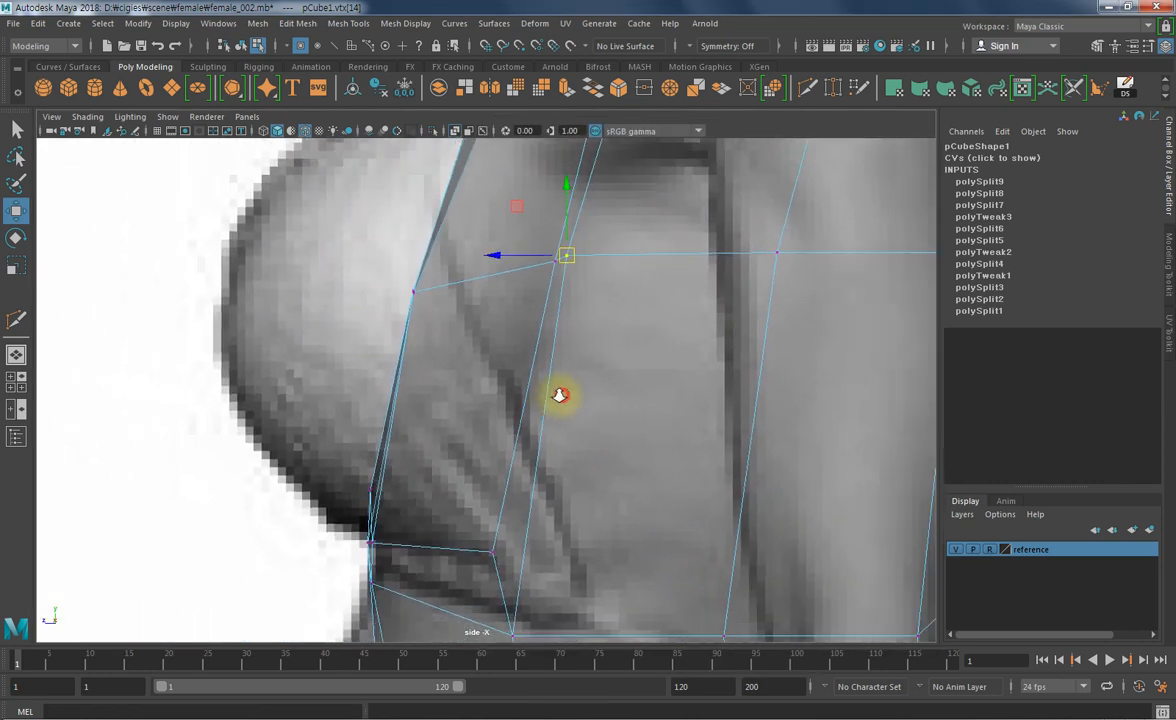
{"action": "left_click_drag", "start_coordinate": [549, 396], "coordinate": [534, 430], "text": "alt"}
{"action": "left_click", "coordinate": [485, 495]}
{"action": "middle_click_drag", "start_coordinate": [561, 446], "coordinate": [552, 411]}
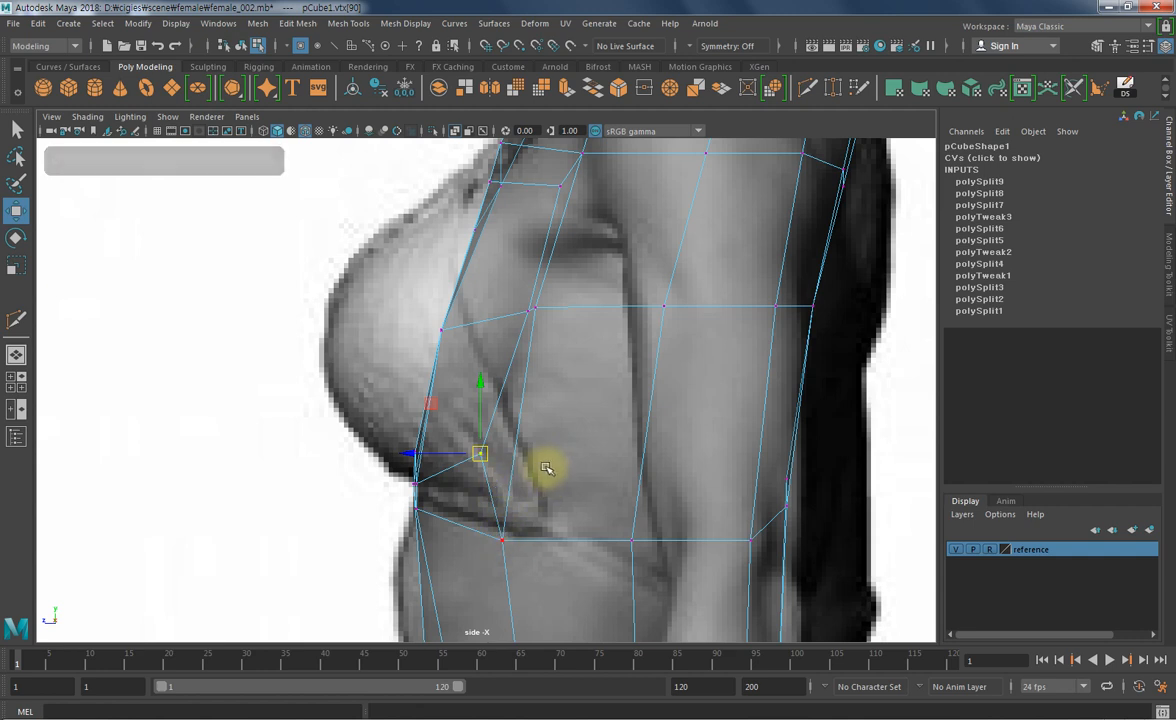
- Shift the torso's outer bust-line vertex slightly backward in the side view, and reselect the adjacent breast outline vertex
{"action": "left_click", "coordinate": [501, 540]}
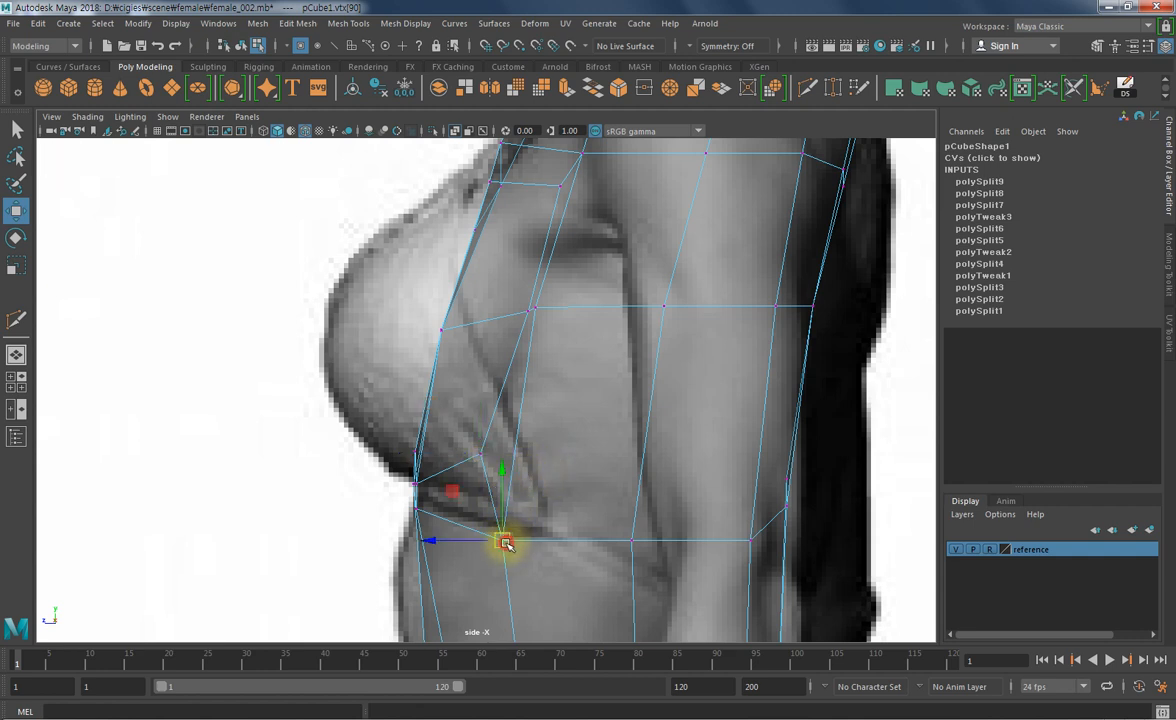
{"action": "left_click_drag", "start_coordinate": [501, 308], "coordinate": [506, 308]}
{"action": "key", "text": "q"}
{"action": "left_click", "coordinate": [529, 315]}
{"action": "key", "text": "w"}
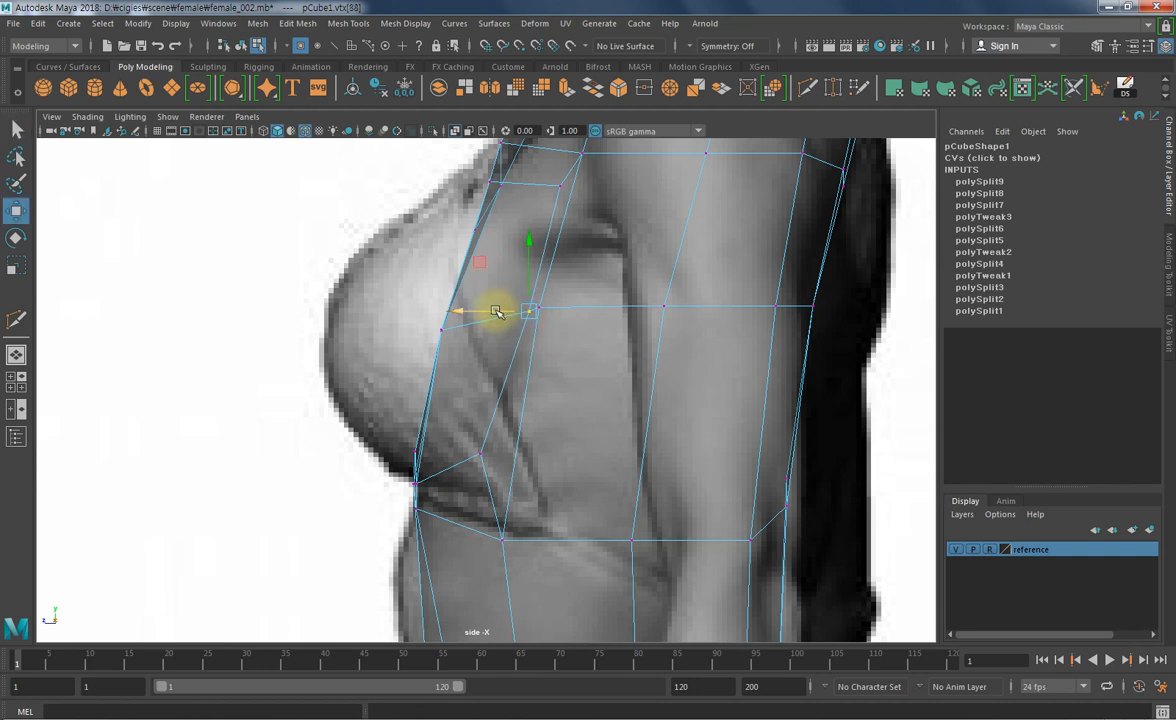
- Move the breast outline's upper outer vertex forward in the side view, and fine-tune the depth of the neighbouring upper vertices
{"action": "left_click_drag", "start_coordinate": [494, 184], "coordinate": [465, 185]}
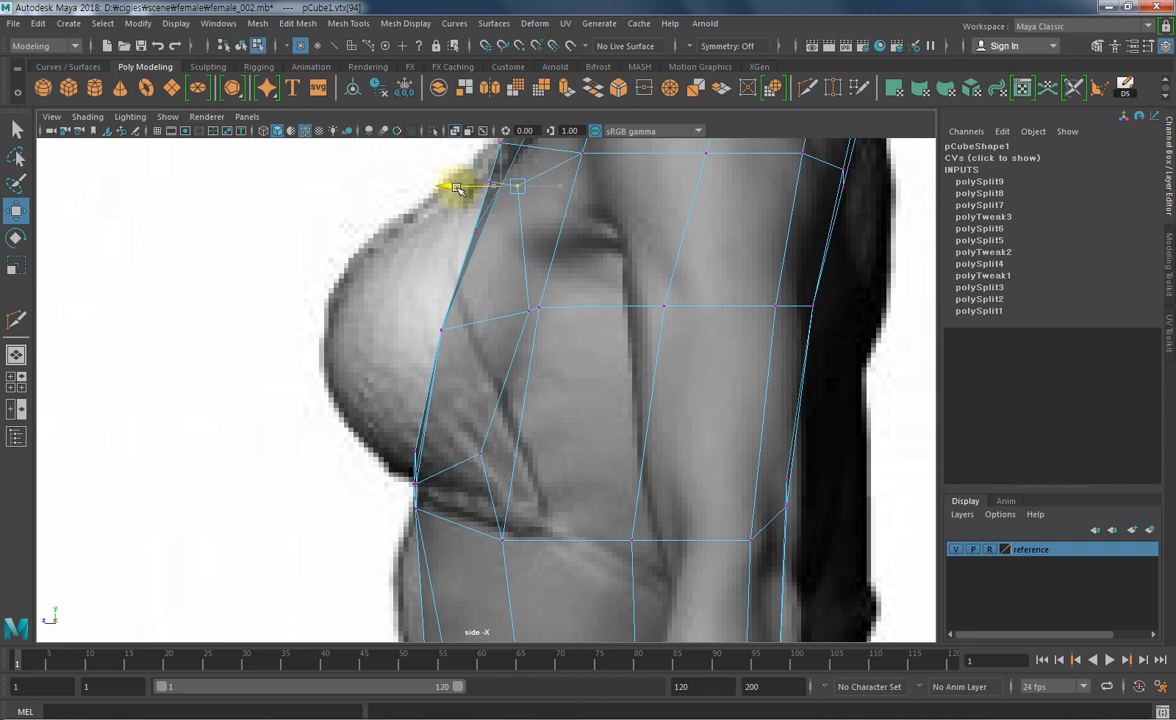
{"action": "middle_click_drag", "start_coordinate": [518, 230], "coordinate": [522, 320], "text": "alt"}
{"action": "left_click", "coordinate": [506, 286]}
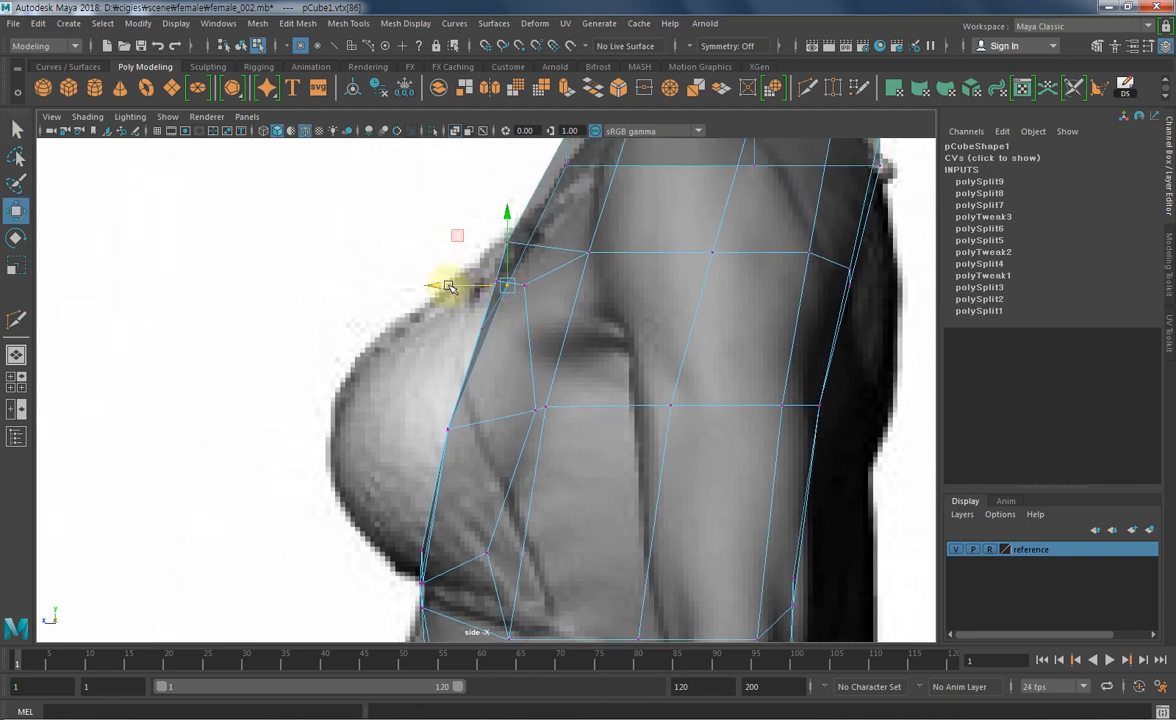
{"action": "left_click_drag", "start_coordinate": [446, 284], "coordinate": [439, 282]}
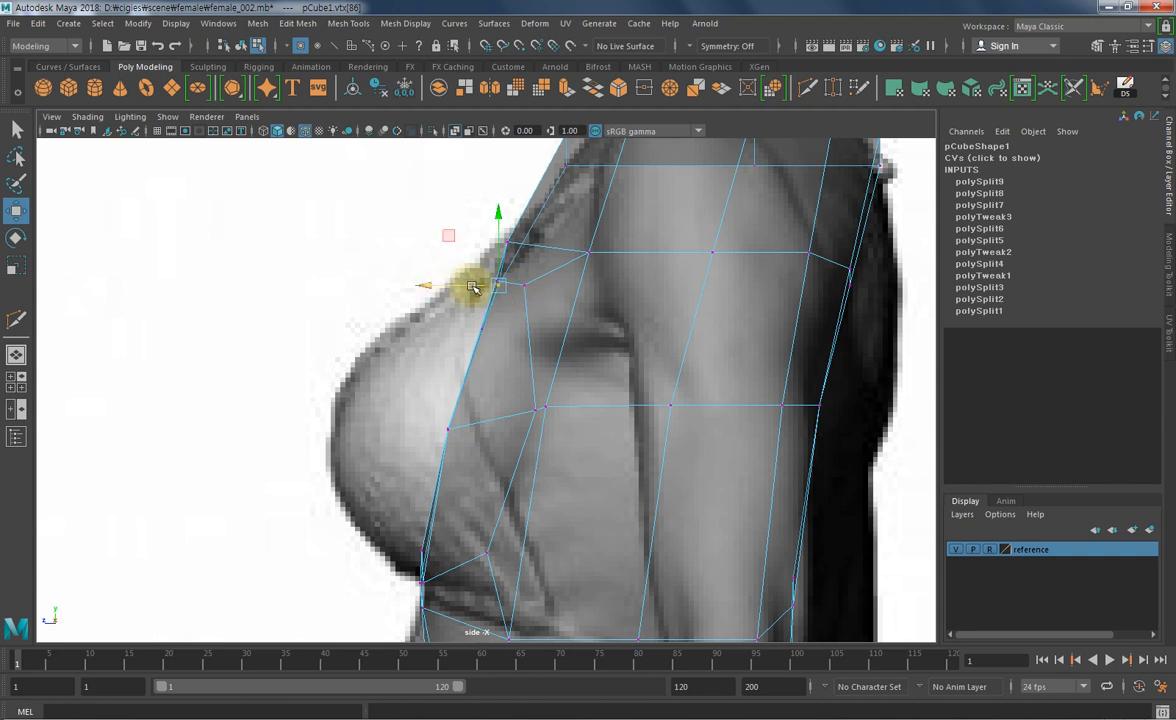
{"action": "left_click", "coordinate": [523, 287]}
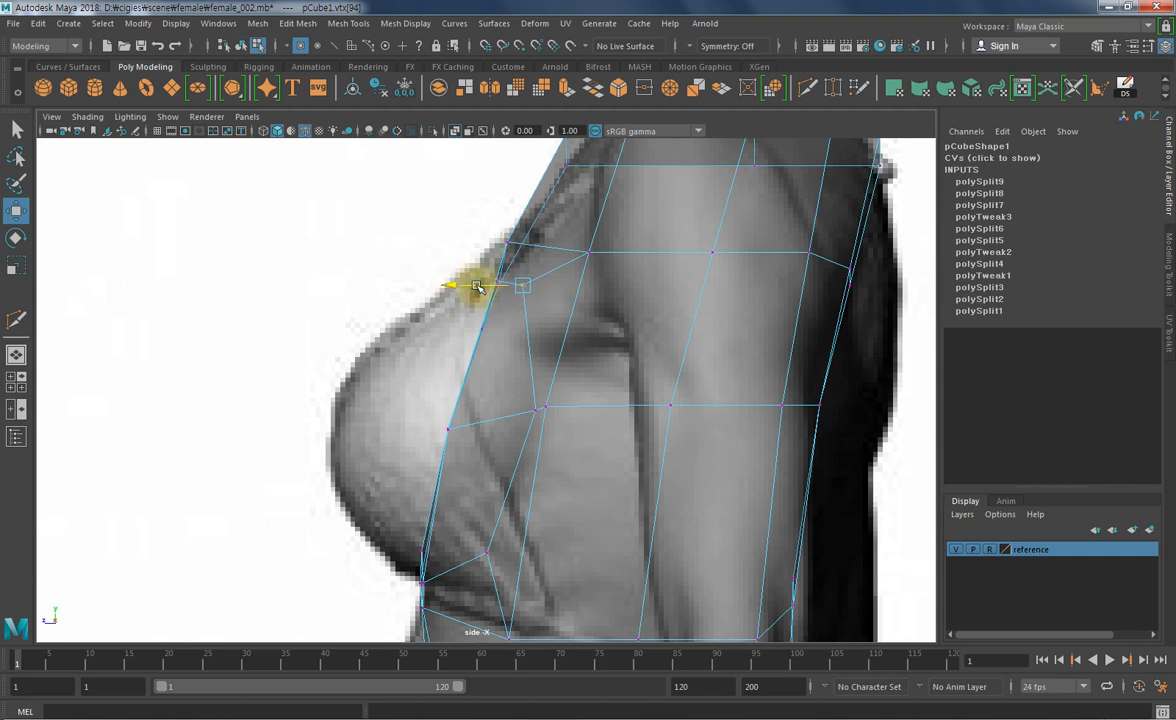
{"action": "key", "text": "q"}
{"action": "left_click", "coordinate": [458, 343]}
{"action": "key", "text": "w"}
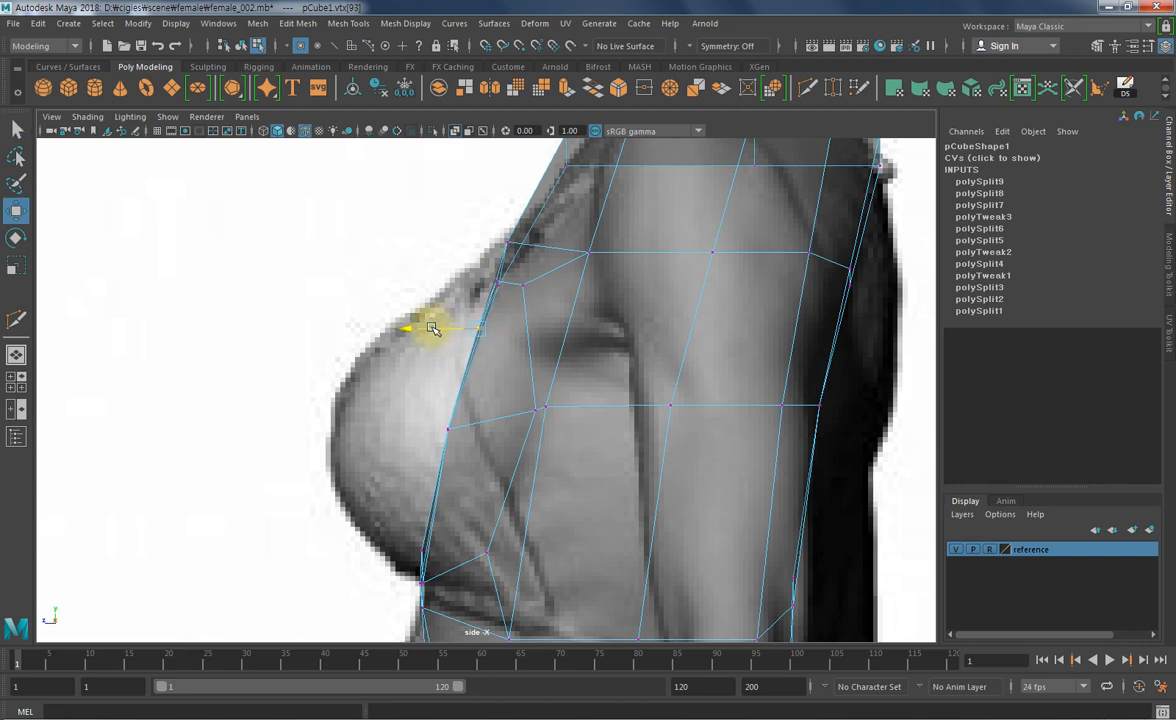
- Switch to face selection and select the four faces inside the breast outline
{"action": "middle_click_drag", "start_coordinate": [541, 431], "coordinate": [566, 402], "text": "alt"}
{"action": "key", "text": "space"}
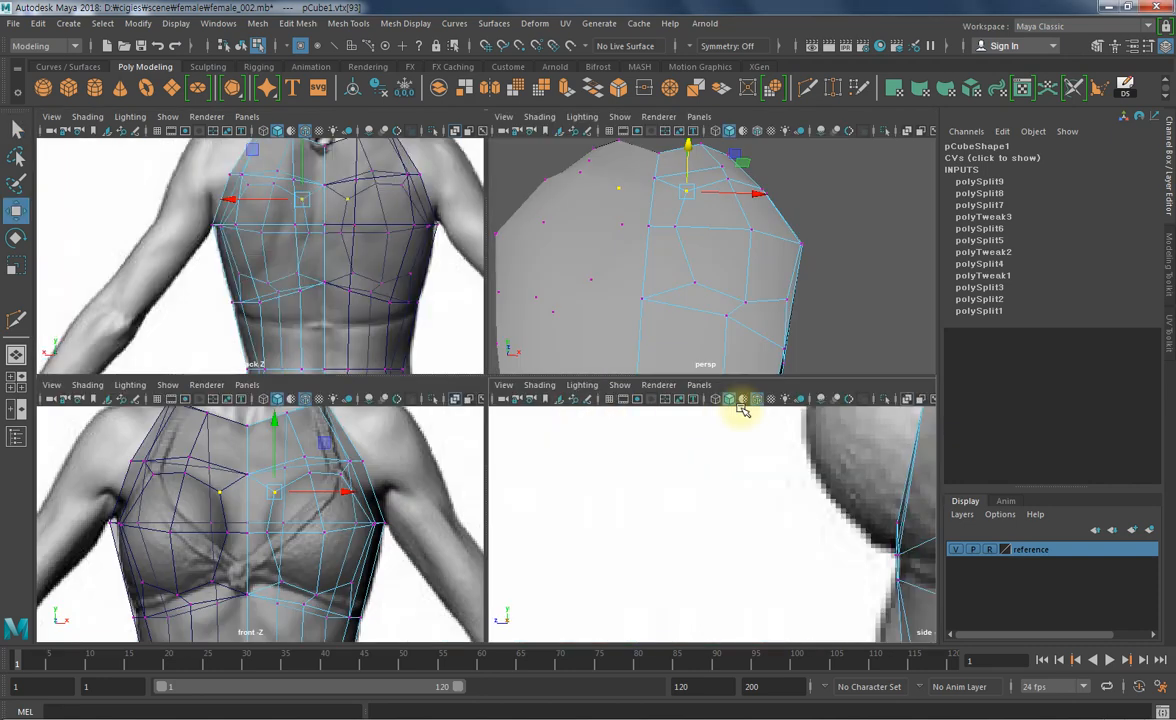
{"action": "left_click_drag", "start_coordinate": [808, 297], "coordinate": [672, 218], "text": "alt"}
{"action": "key", "text": "F11"}
{"action": "key", "text": "q"}
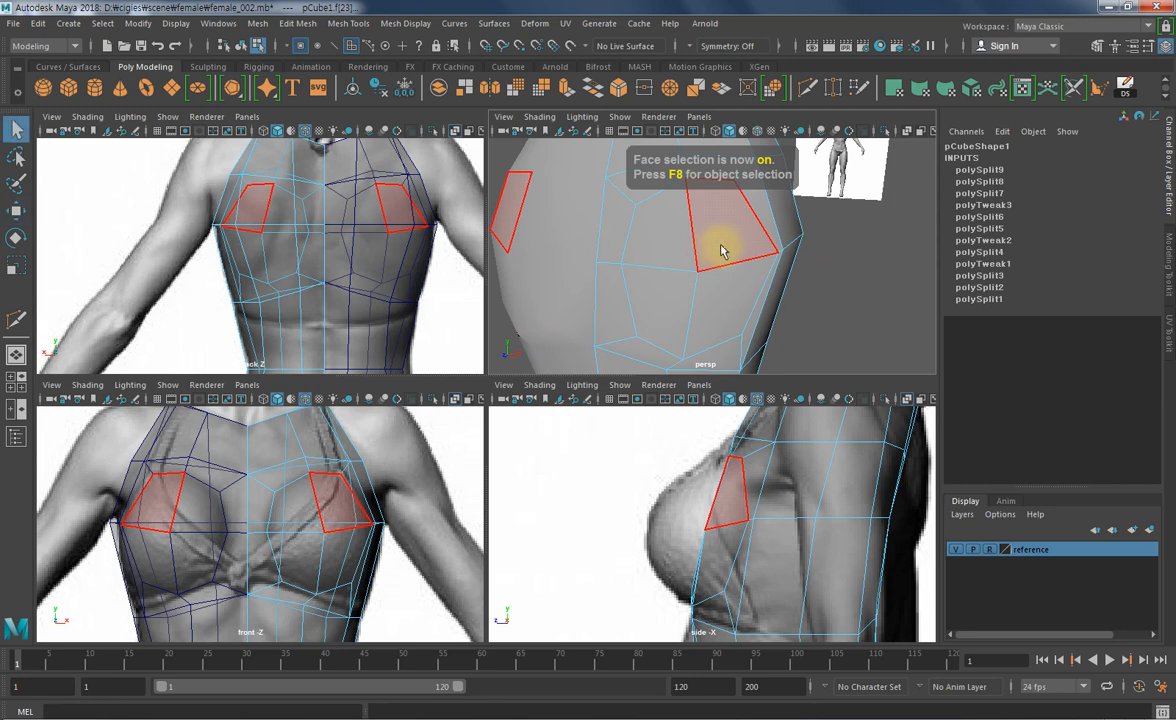
{"action": "left_click", "coordinate": [722, 239]}
{"action": "left_click", "coordinate": [714, 291], "text": "shift"}
{"action": "left_click", "coordinate": [679, 300], "text": "shift"}
{"action": "left_click", "coordinate": [684, 235], "text": "shift"}
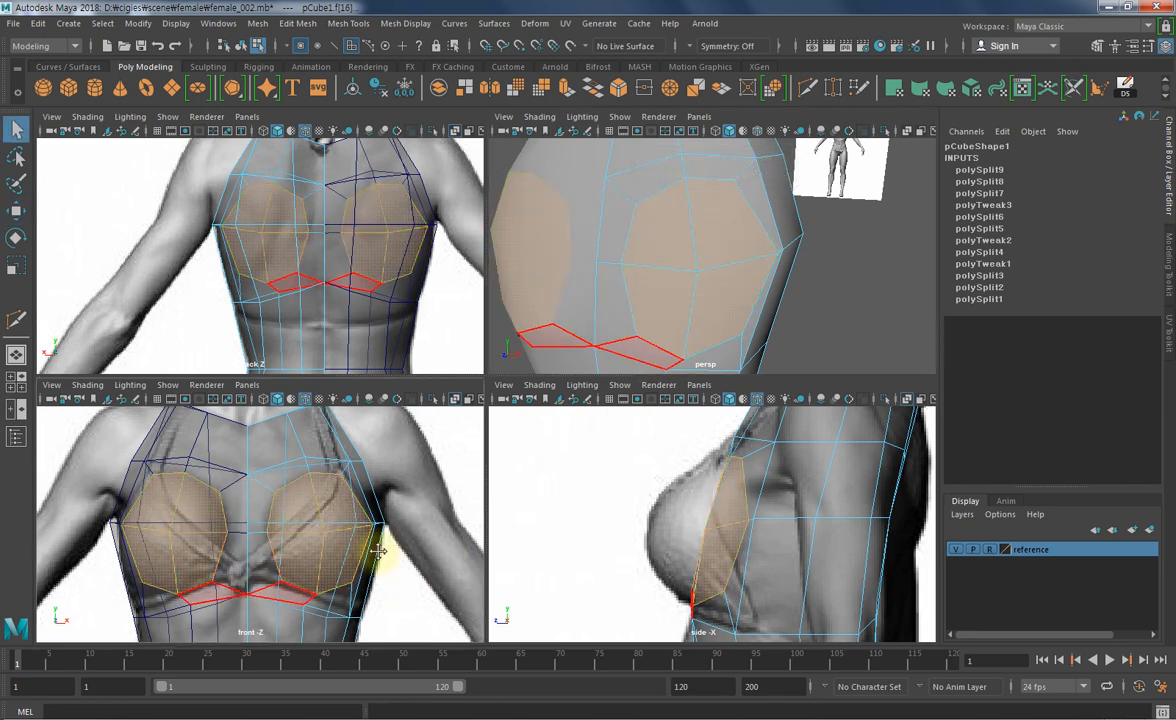
- Extrude the selected breast faces and pull them forward along the depth axis in the side view
{"action": "middle_click_drag", "start_coordinate": [375, 551], "coordinate": [407, 525], "text": "alt"}
{"action": "key", "text": "w"}
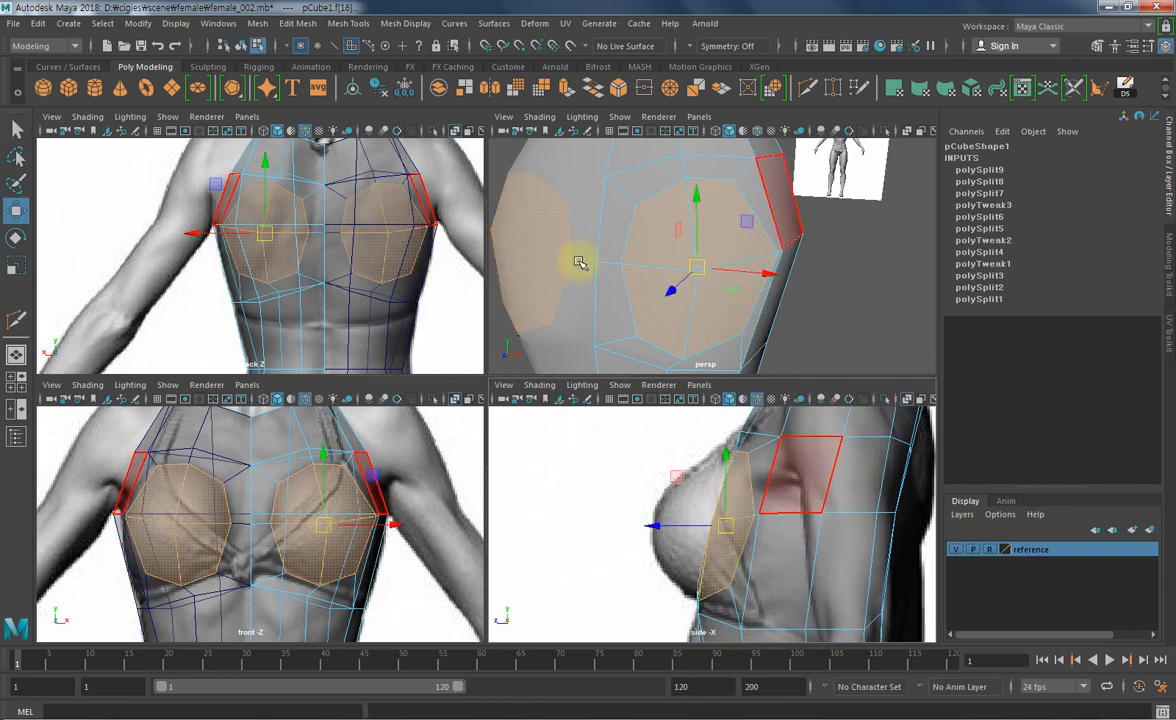
{"action": "left_click", "coordinate": [566, 89]}
{"action": "middle_click_drag", "start_coordinate": [809, 576], "coordinate": [741, 545], "text": "alt"}
{"action": "key", "text": "w"}
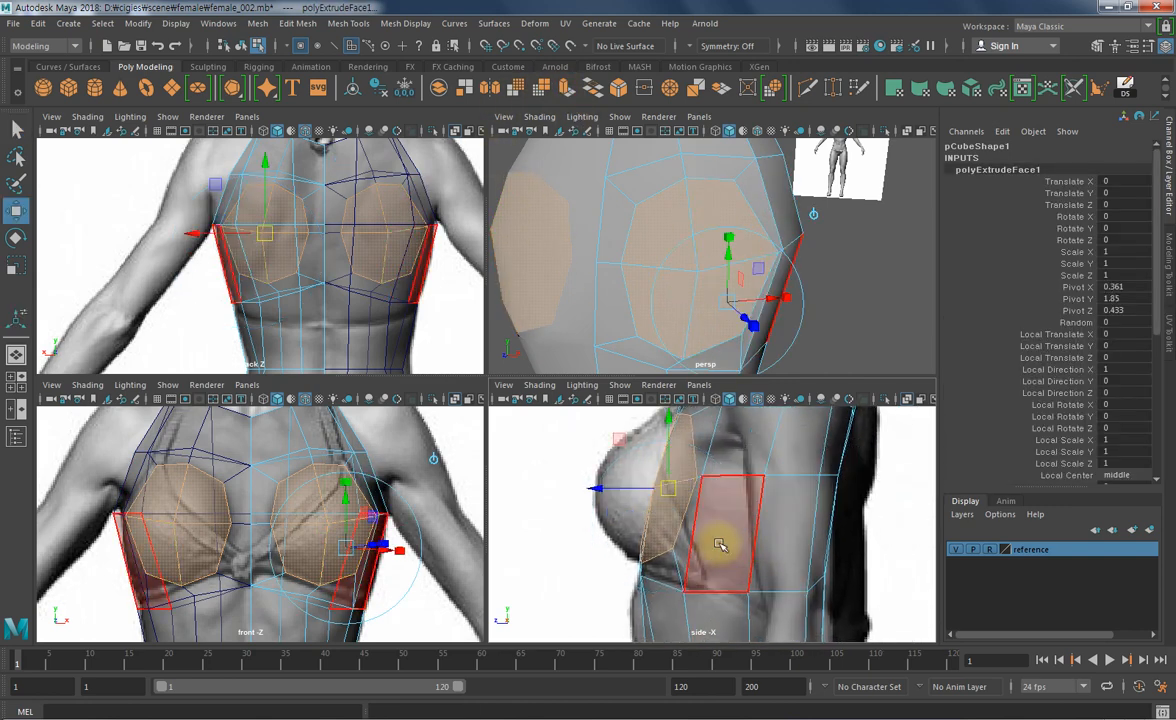
{"action": "left_click_drag", "start_coordinate": [589, 484], "coordinate": [548, 481]}
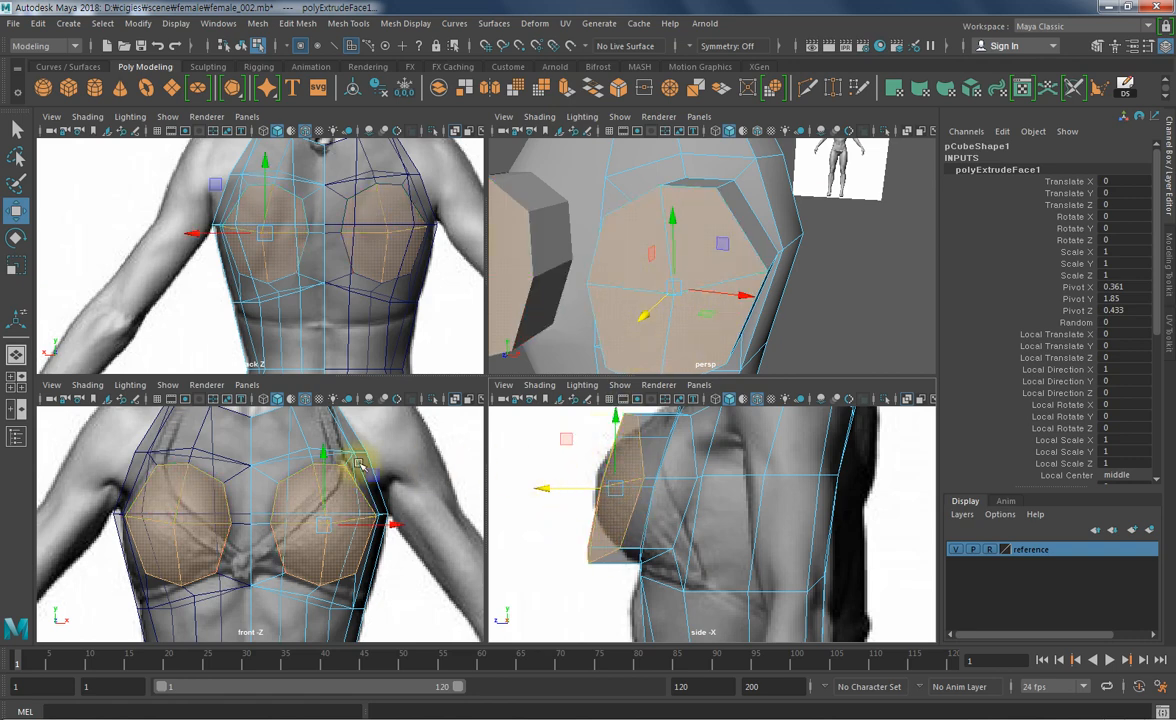
- Scale down the extruded breast faces and move them to fit the side reference outline
{"action": "key", "text": "r"}
{"action": "left_click", "coordinate": [616, 488]}
{"action": "middle_click_drag", "start_coordinate": [422, 575], "coordinate": [383, 621]}
{"action": "key", "text": "w"}
{"action": "left_click", "coordinate": [616, 488]}
{"action": "middle_click_drag", "start_coordinate": [665, 527], "coordinate": [672, 514]}
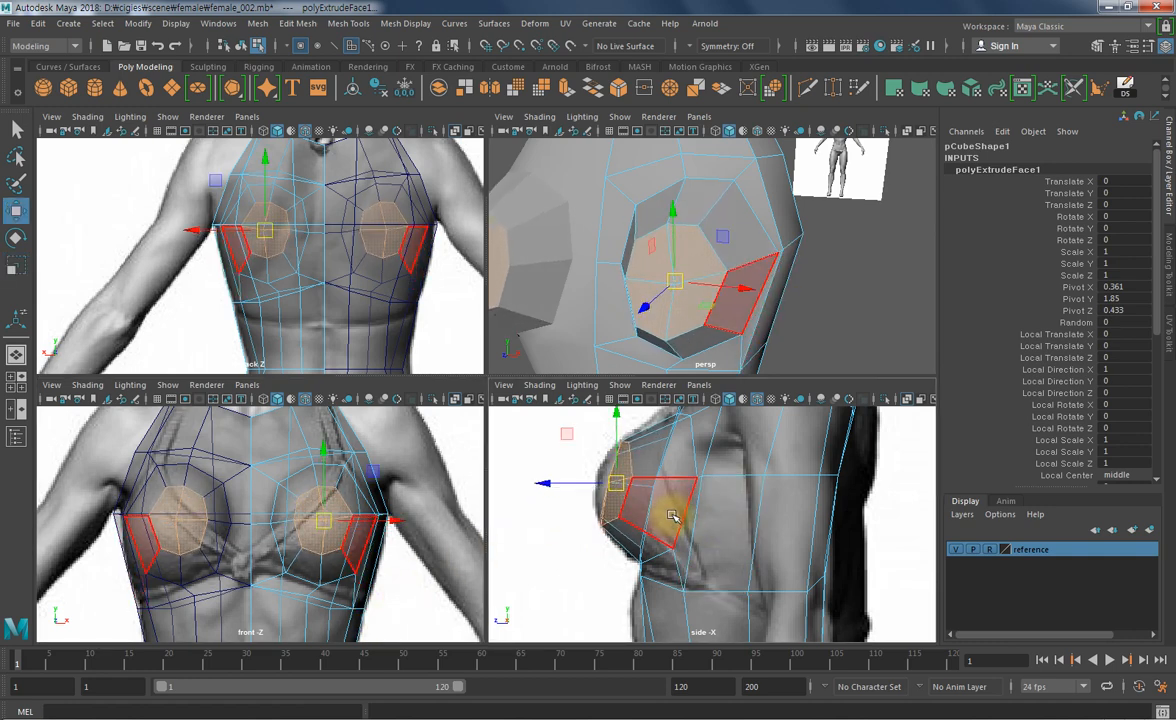
- Switch to vertex selection and move the top vertex of the extruded breast faces up and back onto the side reference outline
{"action": "left_click", "coordinate": [840, 328]}
{"action": "mouse_move", "coordinate": [719, 315]}
{"action": "left_mouse_down", "text": "alt"}
{"action": "mouse_move", "coordinate": [812, 317]}
{"action": "mouse_move", "coordinate": [848, 294]}
{"action": "mouse_move", "coordinate": [707, 245]}
{"action": "mouse_move", "coordinate": [735, 297]}
{"action": "left_mouse_up", "text": "alt"}
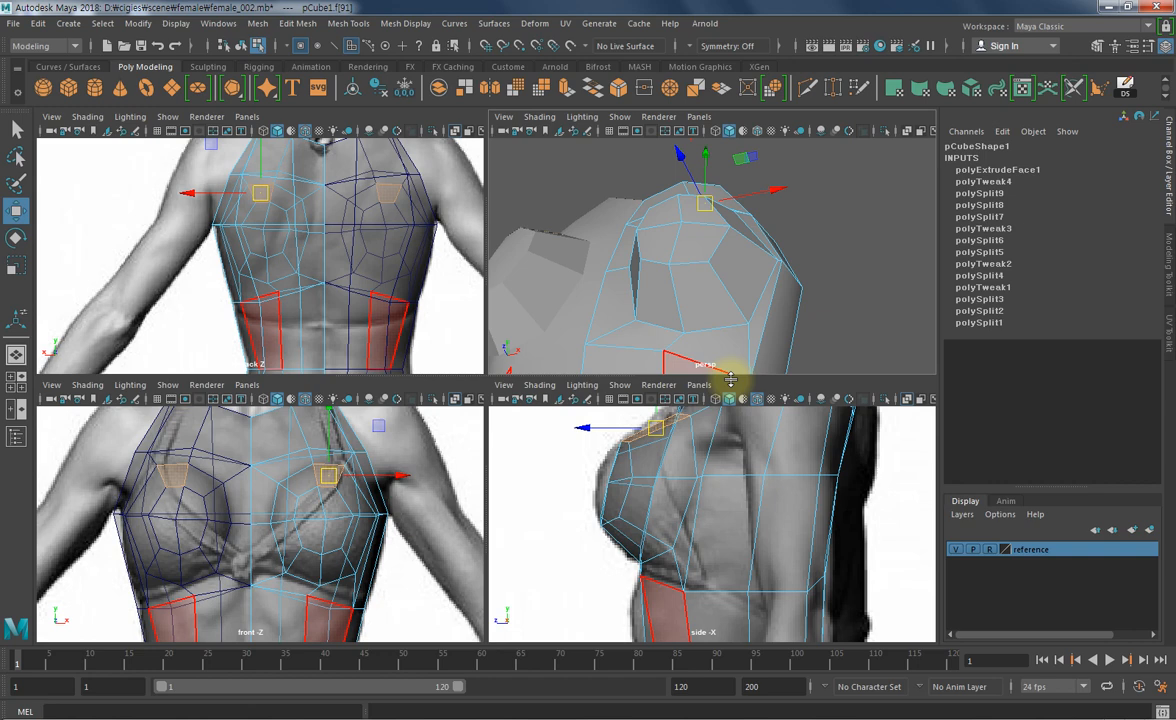
{"action": "left_click_drag", "start_coordinate": [782, 244], "coordinate": [748, 325], "text": "alt"}
{"action": "key", "text": "F9"}
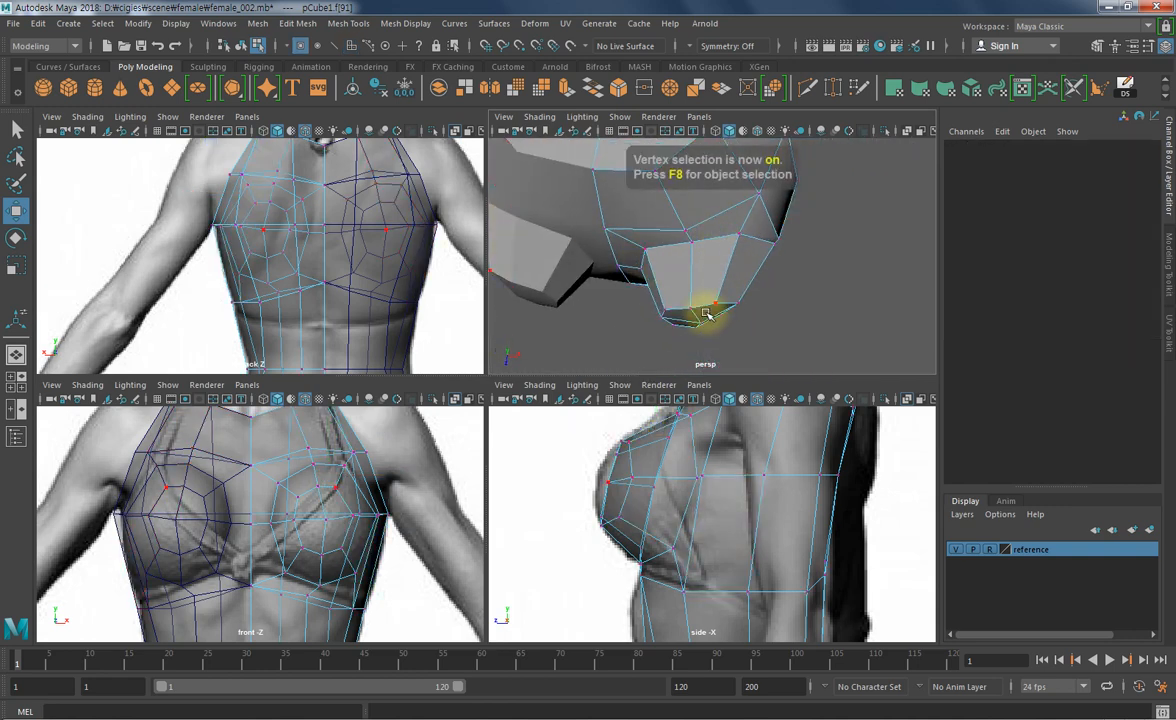
{"action": "left_click", "coordinate": [693, 308]}
{"action": "middle_click_drag", "start_coordinate": [658, 476], "coordinate": [661, 545], "text": "alt"}
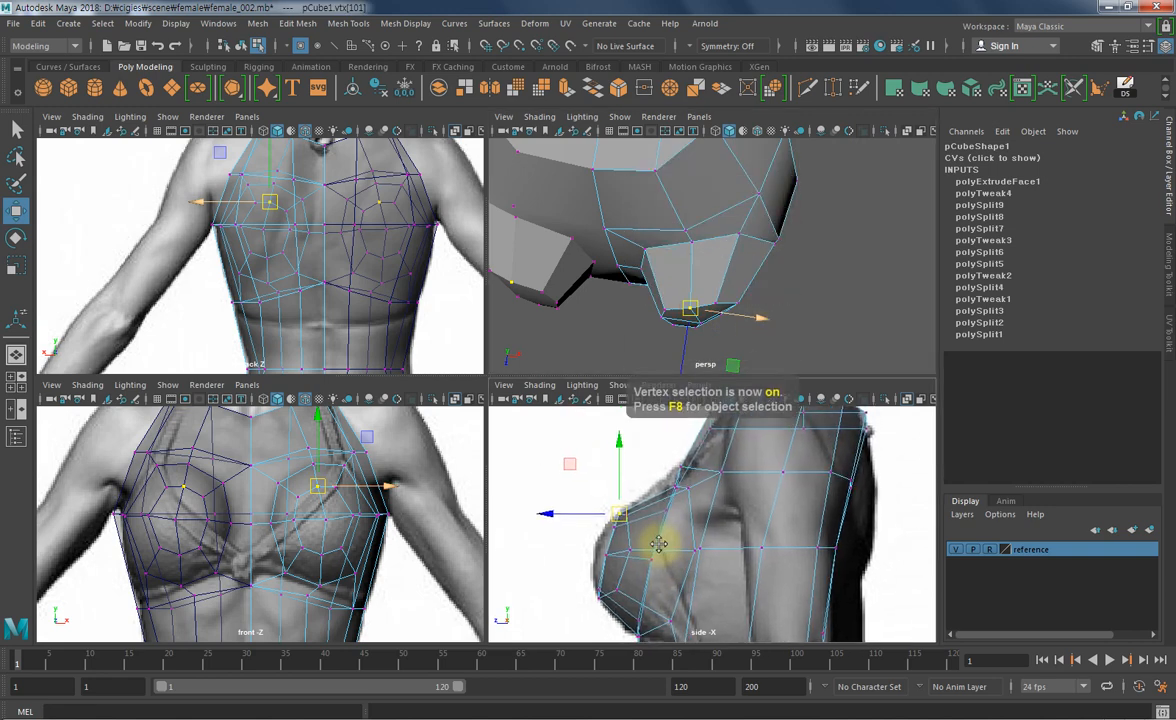
{"action": "right_click_drag", "start_coordinate": [661, 546], "coordinate": [775, 554], "text": "alt"}
{"action": "middle_click_drag", "start_coordinate": [622, 571], "coordinate": [661, 553]}
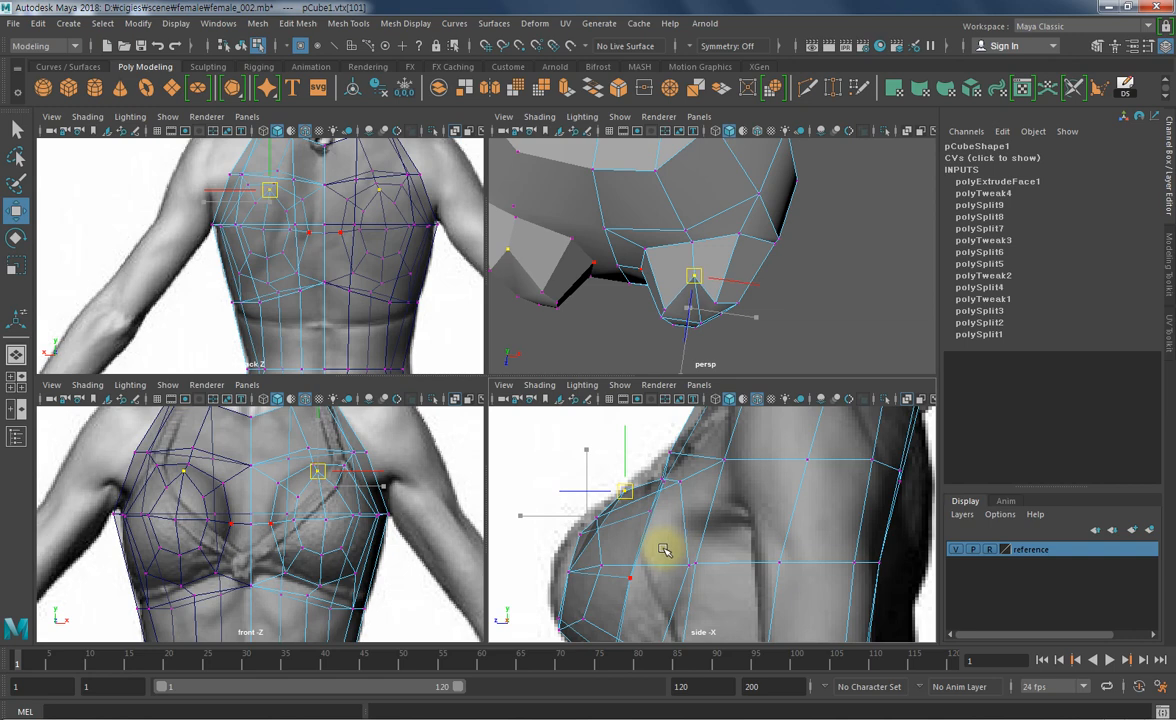
- Raise the top vertex of the breast's base outline in the side view, and pull the extruded top vertex slightly forward
{"action": "key", "text": "q"}
{"action": "left_click", "coordinate": [694, 243]}
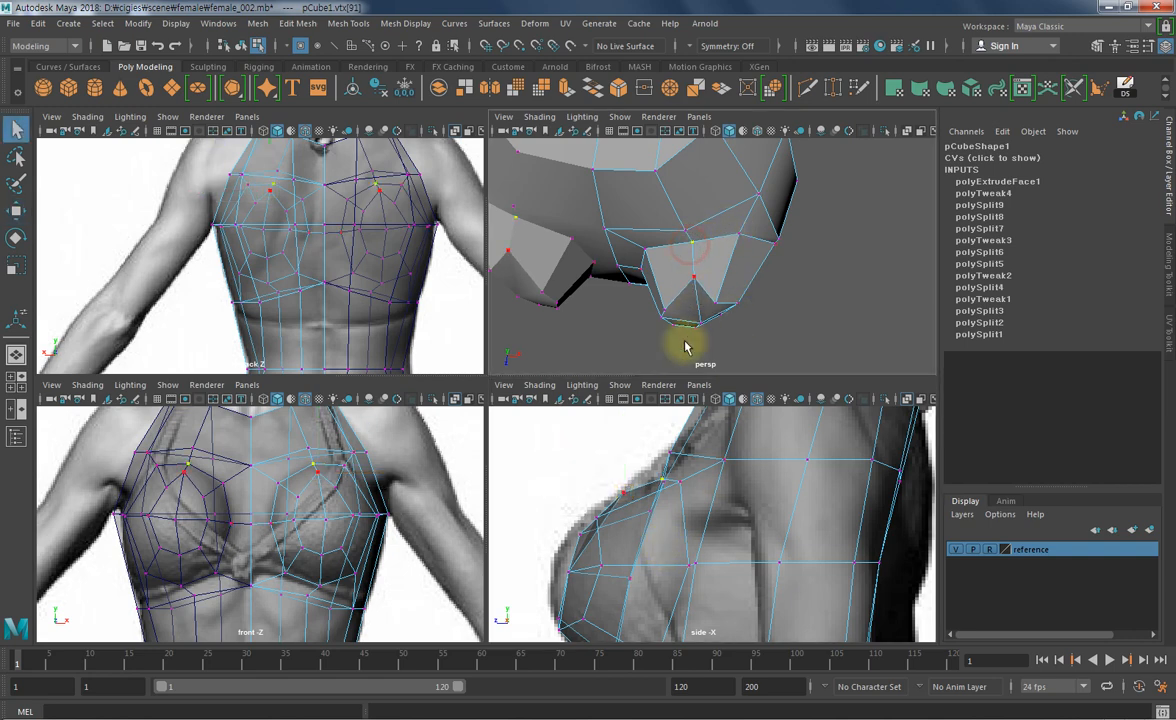
{"action": "key", "text": "w"}
{"action": "middle_click_drag", "start_coordinate": [635, 495], "coordinate": [607, 481]}
{"action": "key", "text": "q"}
{"action": "left_click", "coordinate": [623, 491]}
{"action": "key", "text": "w"}
{"action": "middle_click_drag", "start_coordinate": [590, 497], "coordinate": [582, 494]}
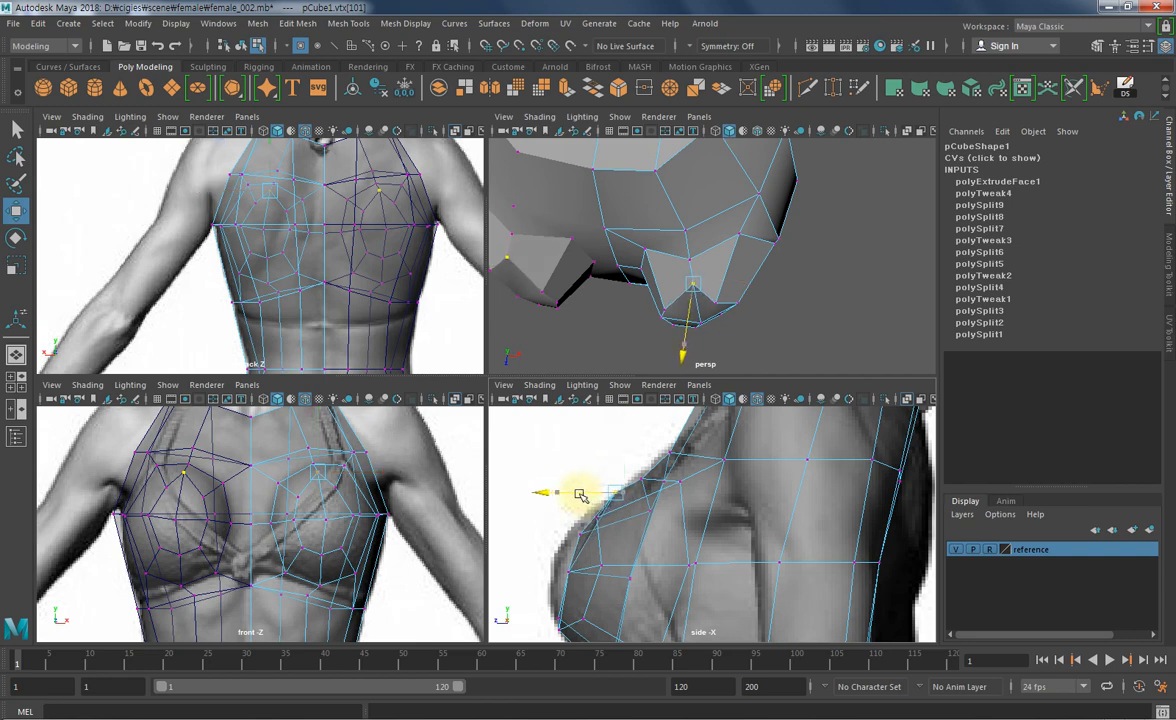
- Align the breast's centre vertex with the foremost point of the side reference along the depth axis
{"action": "mouse_move", "coordinate": [690, 307]}
{"action": "left_mouse_down", "text": "alt"}
{"action": "mouse_move", "coordinate": [753, 281]}
{"action": "mouse_move", "coordinate": [735, 231]}
{"action": "mouse_move", "coordinate": [705, 290]}
{"action": "left_mouse_up", "text": "alt"}
{"action": "key", "text": "q"}
{"action": "left_click", "coordinate": [703, 287]}
{"action": "key", "text": "w"}
{"action": "left_click_drag", "start_coordinate": [546, 566], "coordinate": [530, 575]}
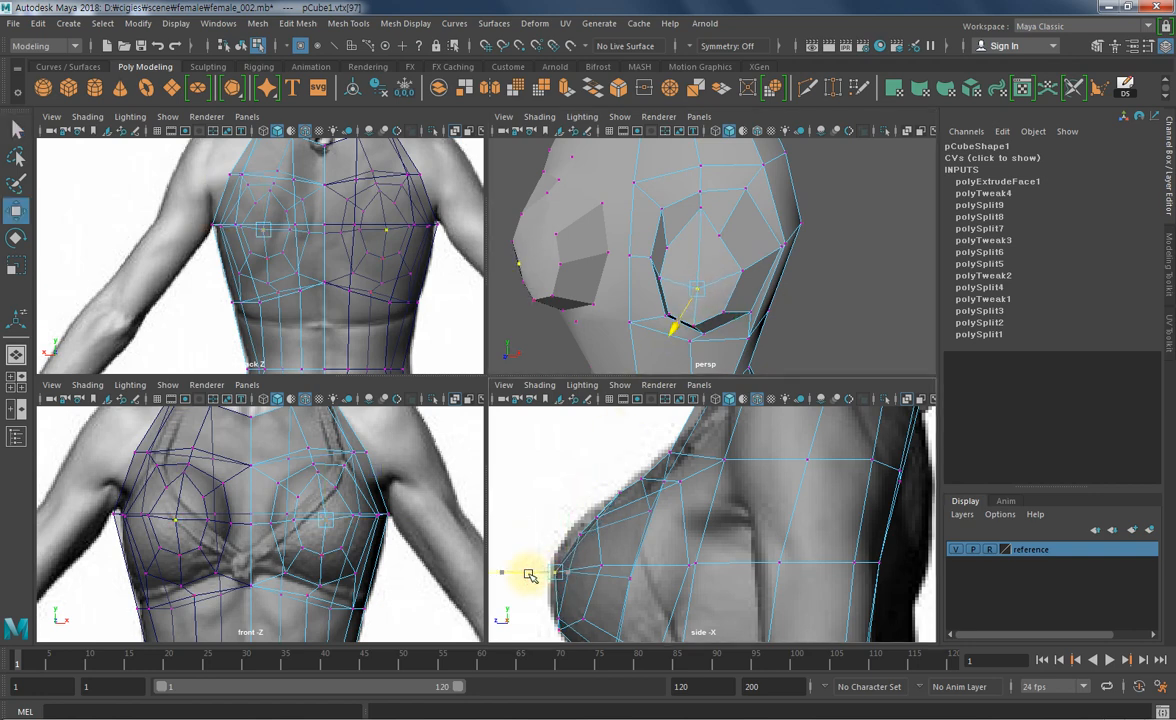
- Select the lower outer vertex of the extruded breast faces and move it backward in the side view
{"action": "middle_click_drag", "start_coordinate": [721, 307], "coordinate": [709, 265], "text": "alt"}
{"action": "left_click", "coordinate": [690, 270]}
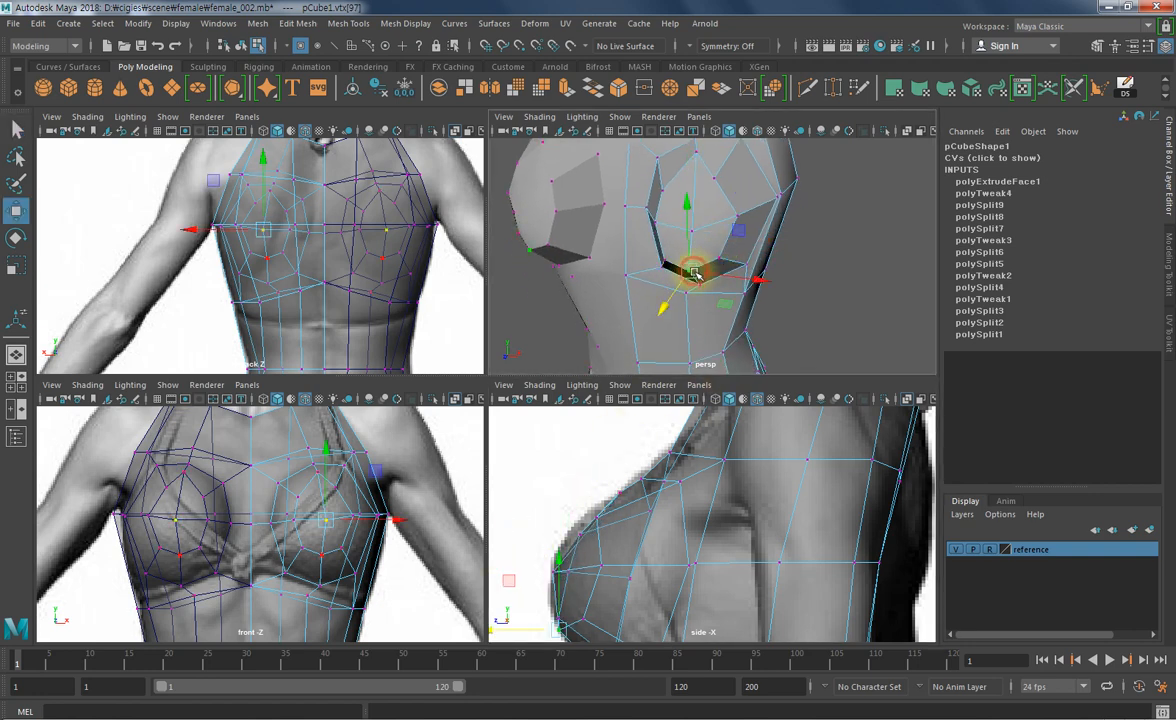
{"action": "scroll", "coordinate": [595, 560], "scroll_direction": "down", "scroll_amount": 2}
{"action": "key", "text": "q"}
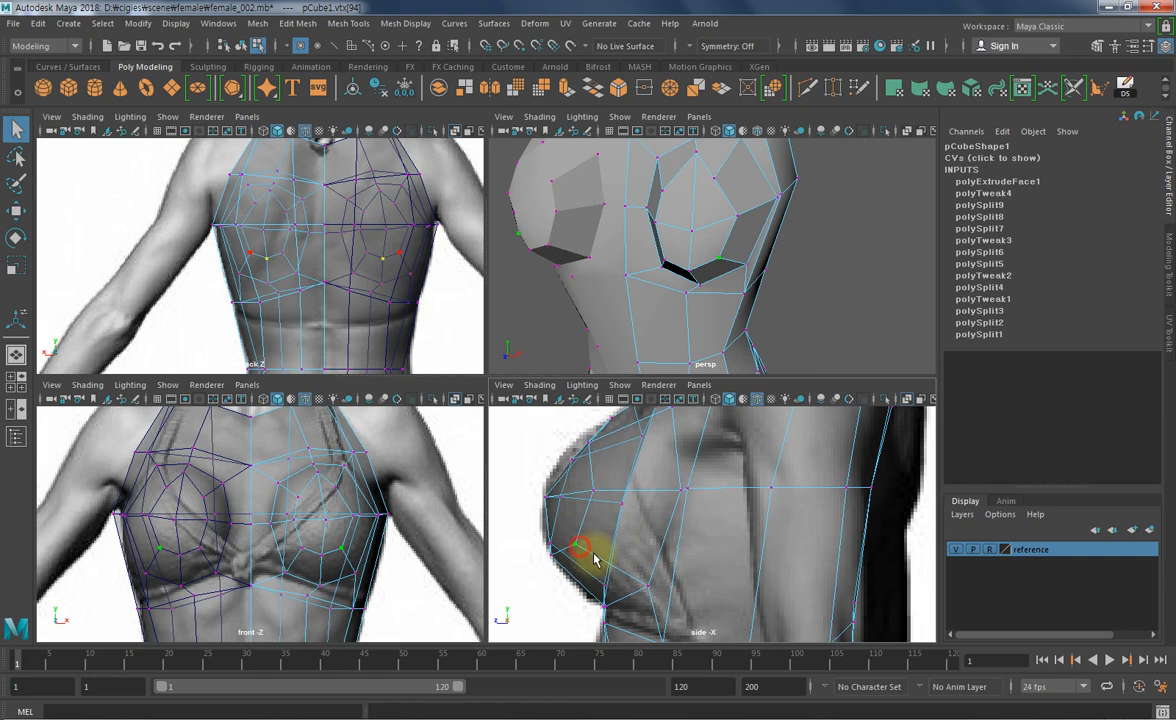
{"action": "left_click", "coordinate": [579, 547]}
{"action": "middle_click_drag", "start_coordinate": [647, 547], "coordinate": [619, 527], "text": "alt"}
{"action": "right_click_drag", "start_coordinate": [619, 527], "coordinate": [641, 533], "text": "alt"}
{"action": "left_click_drag", "start_coordinate": [641, 533], "coordinate": [630, 515], "text": "alt"}
{"action": "key", "text": "w"}
{"action": "middle_click_drag", "start_coordinate": [641, 513], "coordinate": [675, 539], "text": "alt"}
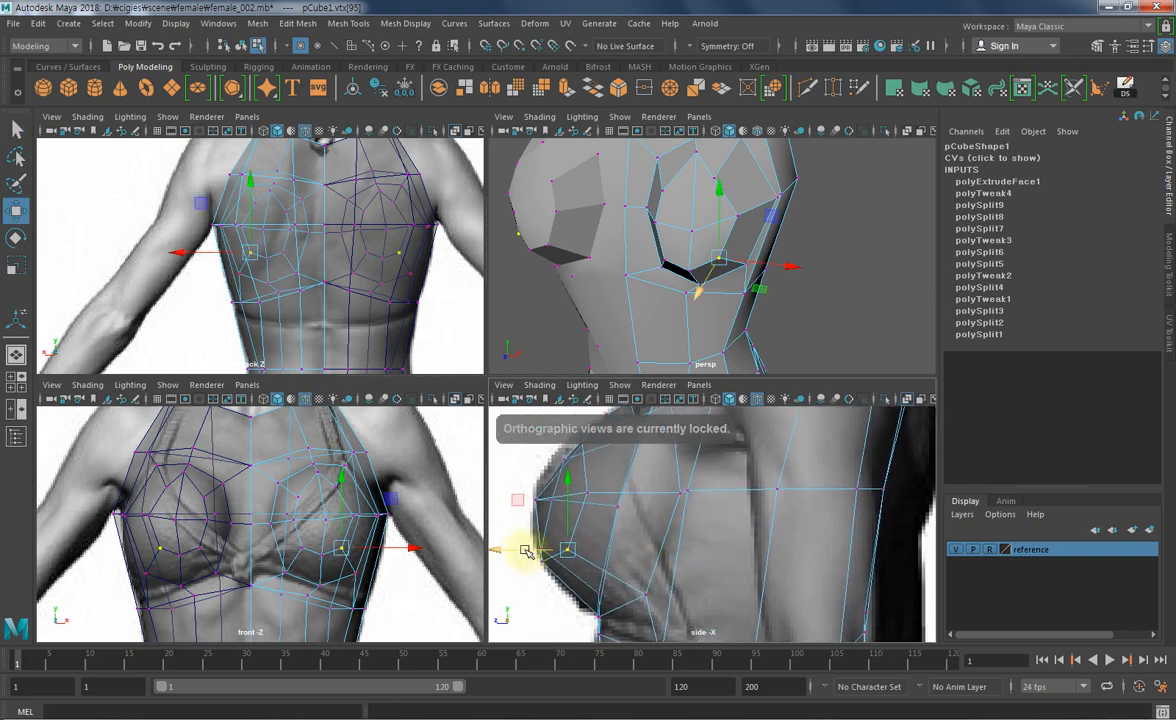
{"action": "left_click_drag", "start_coordinate": [524, 551], "coordinate": [560, 558]}
- Move the breast's outer middle and upper outer vertices backward in the side view, and shift the upper one outward
{"action": "middle_click_drag", "start_coordinate": [658, 501], "coordinate": [684, 555], "text": "alt"}
{"action": "left_click", "coordinate": [611, 549]}
{"action": "left_click_drag", "start_coordinate": [558, 547], "coordinate": [577, 547]}
{"action": "left_click", "coordinate": [624, 601]}
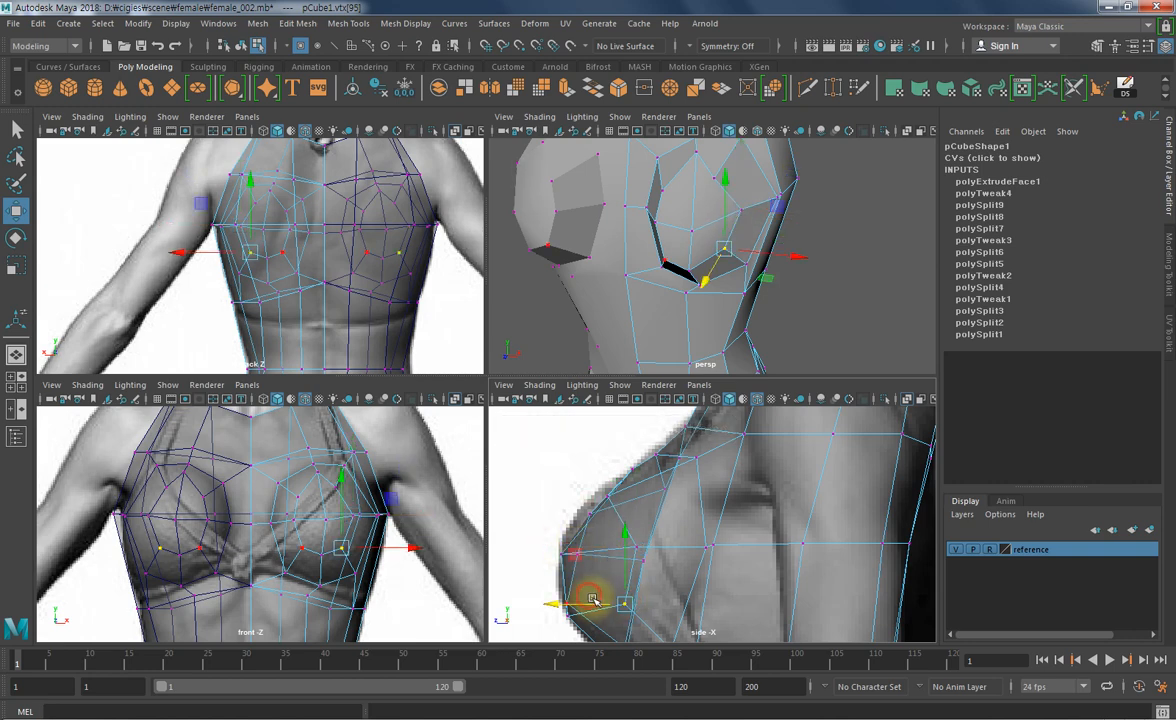
{"action": "left_click", "coordinate": [612, 496]}
{"action": "left_click_drag", "start_coordinate": [551, 497], "coordinate": [566, 494]}
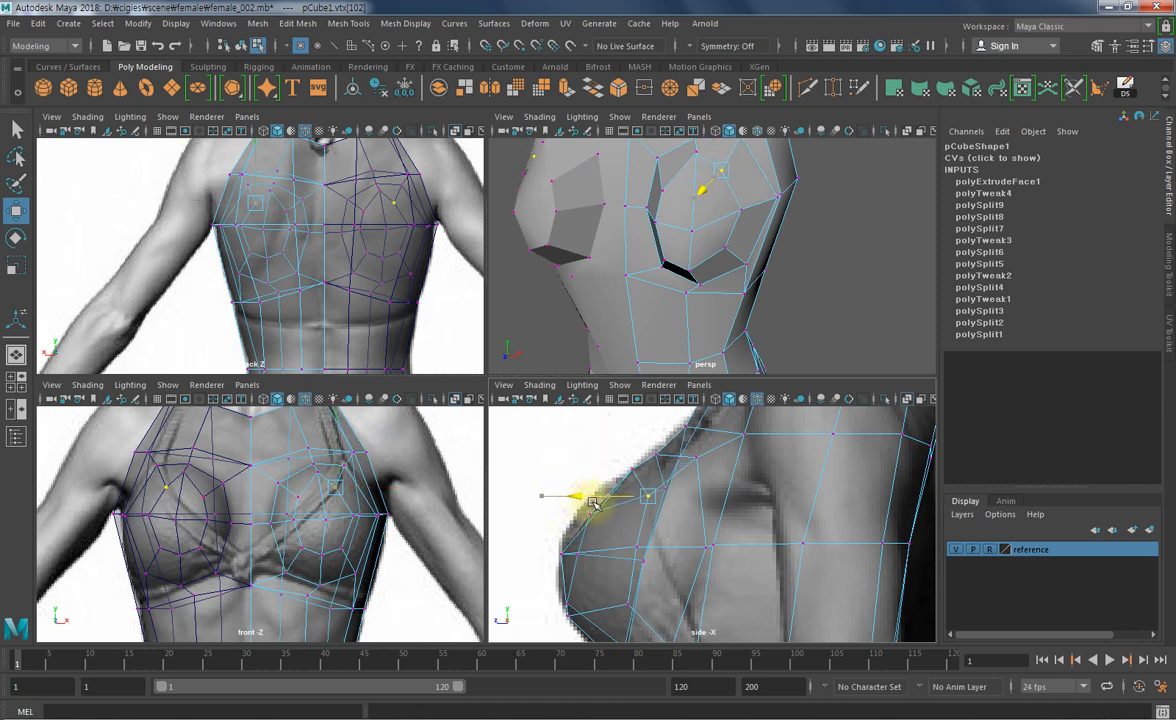
{"action": "left_click_drag", "start_coordinate": [787, 241], "coordinate": [811, 205], "text": "alt"}
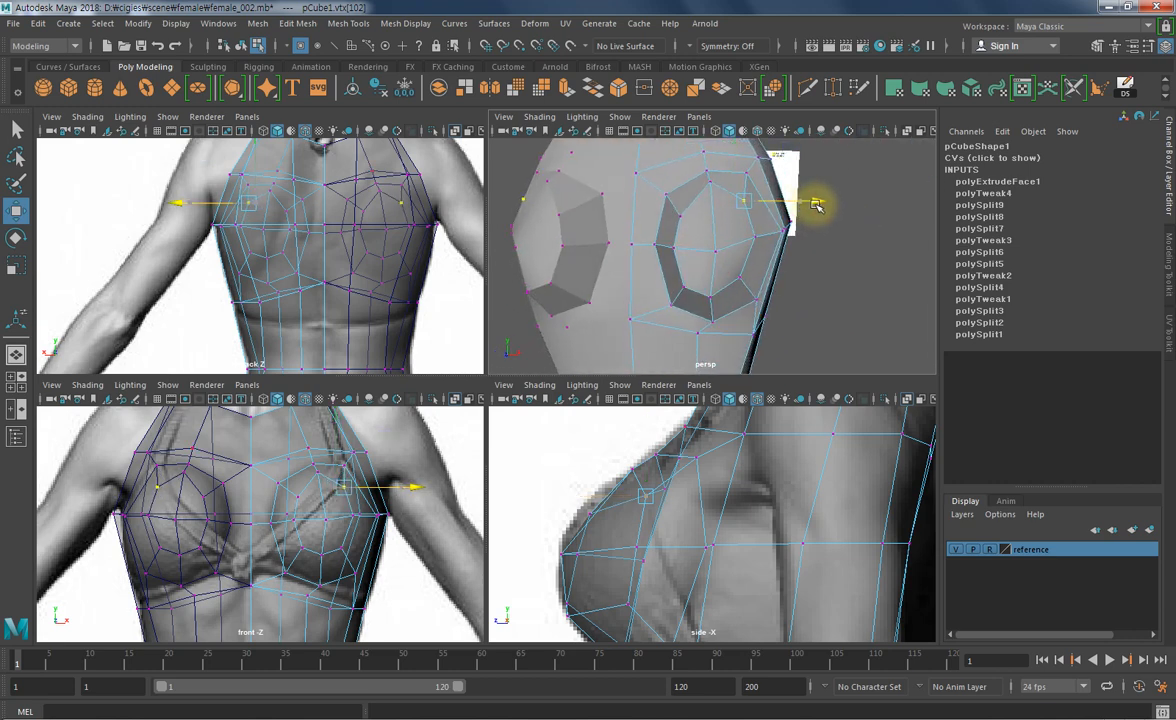
{"action": "left_click_drag", "start_coordinate": [813, 204], "coordinate": [820, 206]}
- Adjust the breast's top vertex against the front reference and pull it slightly forward in the side view
{"action": "middle_click_drag", "start_coordinate": [425, 465], "coordinate": [373, 478], "text": "alt"}
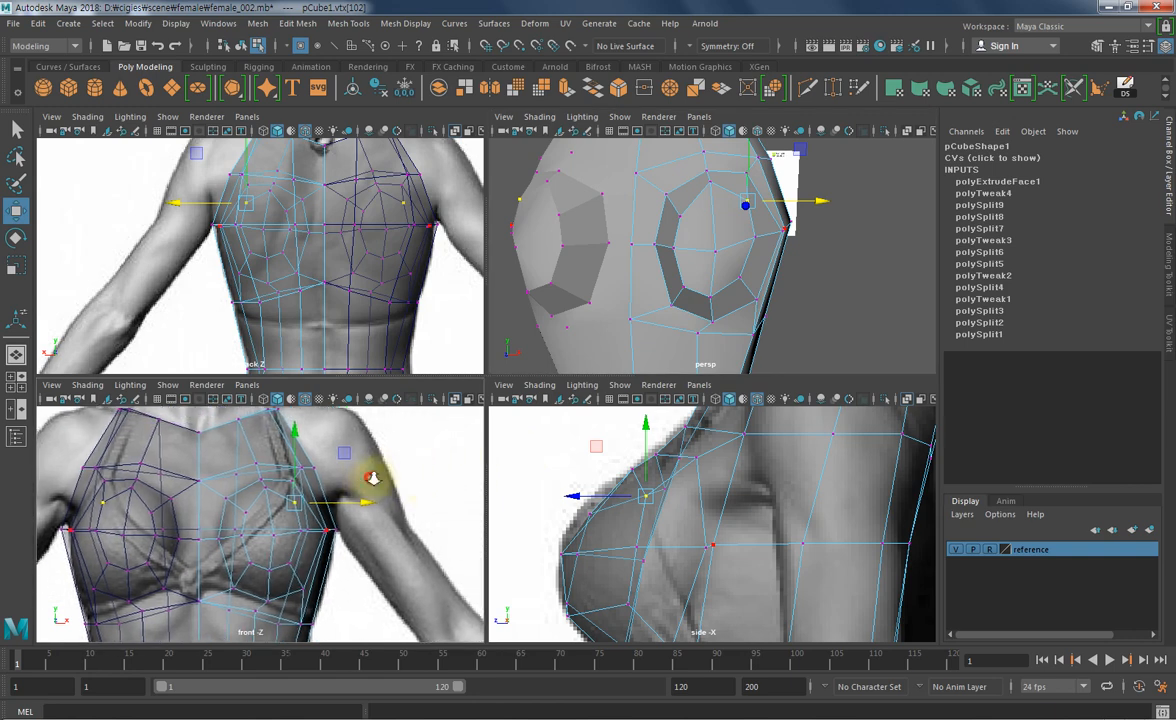
{"action": "scroll", "coordinate": [330, 505], "scroll_direction": "up", "scroll_amount": 2}
{"action": "left_click", "coordinate": [307, 520], "text": "alt"}
{"action": "left_click", "coordinate": [264, 482]}
{"action": "middle_click_drag", "start_coordinate": [260, 518], "coordinate": [261, 536], "text": "alt"}
{"action": "right_click_drag", "start_coordinate": [261, 536], "coordinate": [315, 528], "text": "alt"}
{"action": "middle_click_drag", "start_coordinate": [309, 526], "coordinate": [311, 537]}
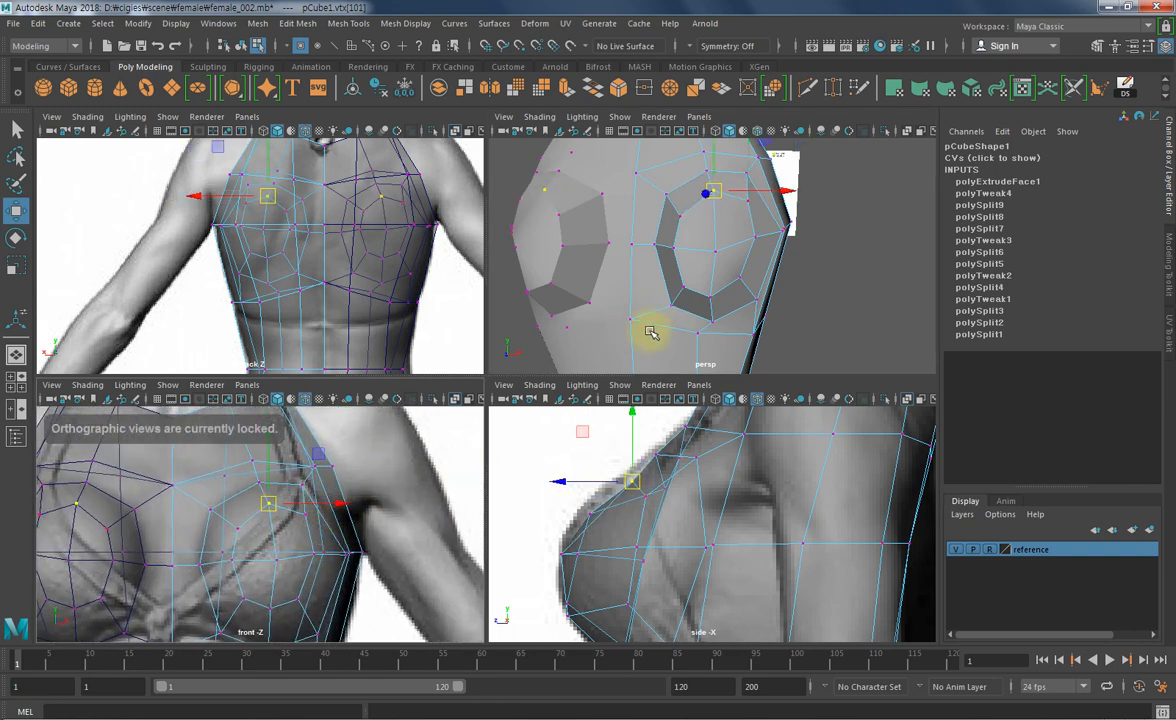
{"action": "left_click_drag", "start_coordinate": [566, 480], "coordinate": [560, 482]}
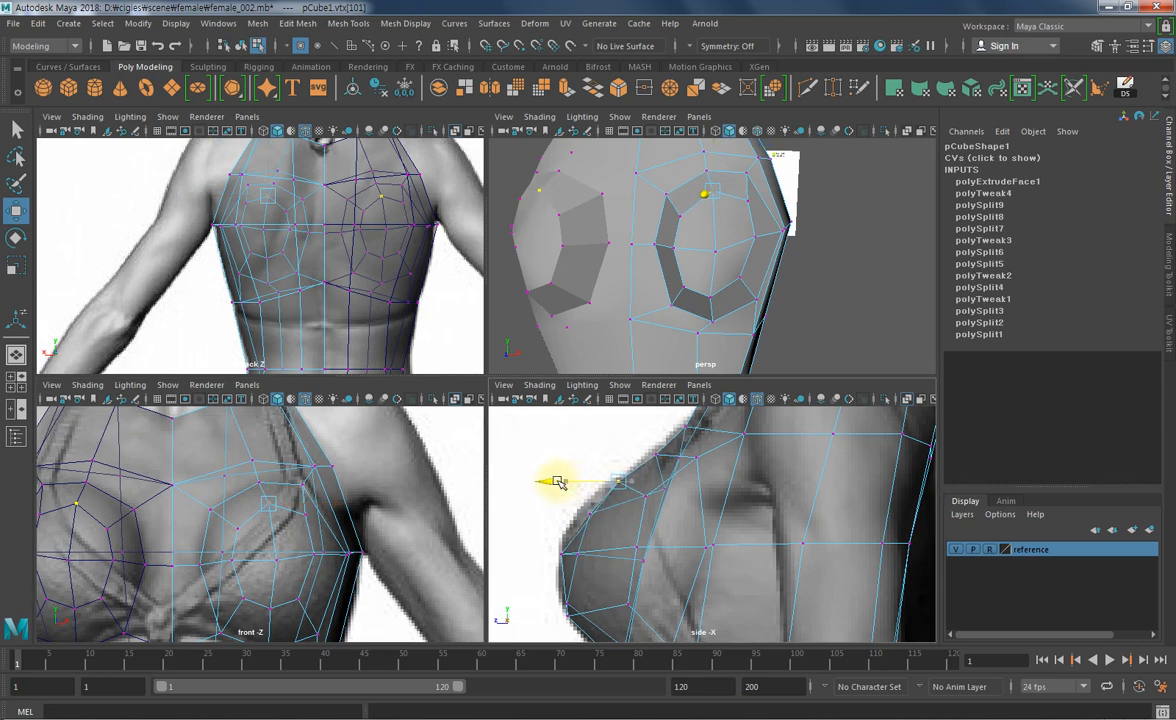
- Move the breast's upper inner vertex backward along the depth axis to round the inner contour
{"action": "left_click", "coordinate": [590, 518]}
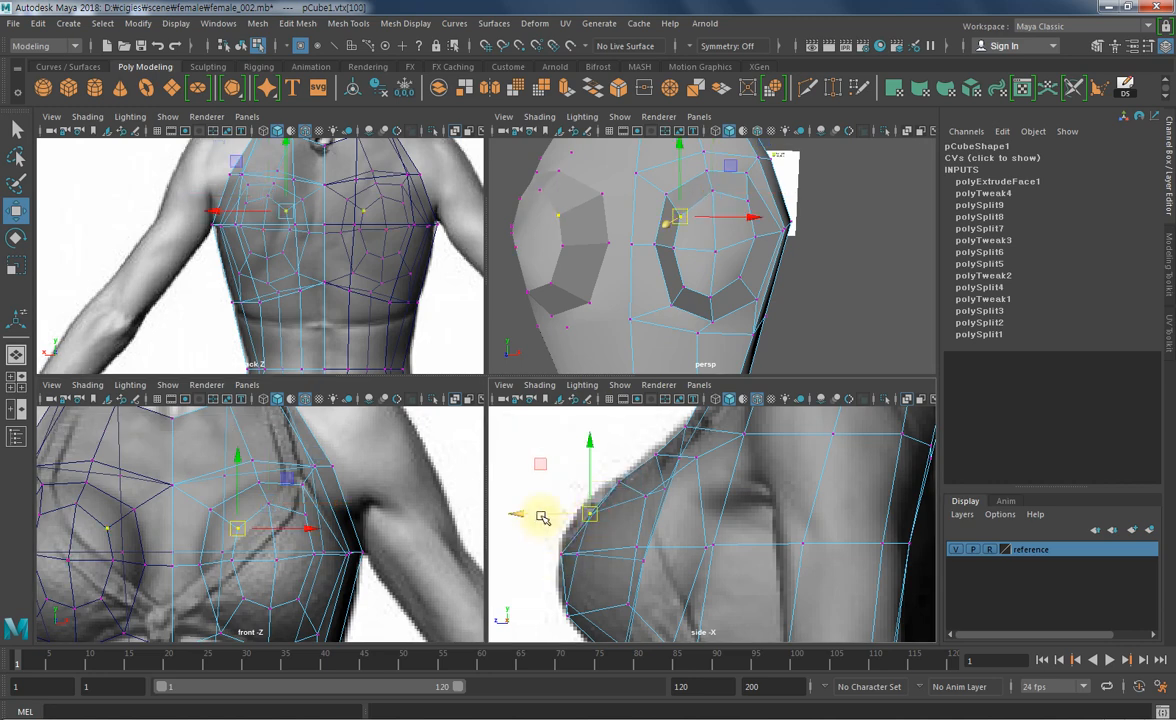
{"action": "left_click_drag", "start_coordinate": [555, 522], "coordinate": [554, 522]}
{"action": "left_click_drag", "start_coordinate": [731, 277], "coordinate": [770, 262], "text": "alt"}
{"action": "left_click_drag", "start_coordinate": [875, 273], "coordinate": [866, 255], "text": "alt"}
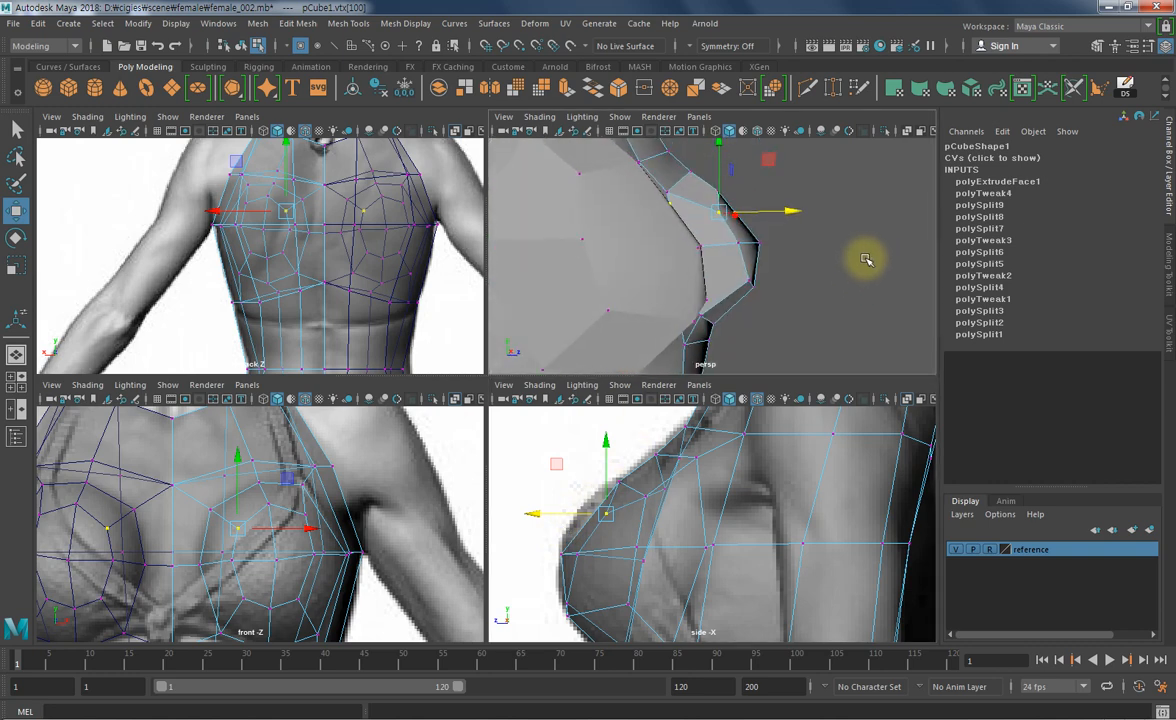
{"action": "left_click_drag", "start_coordinate": [792, 210], "coordinate": [762, 344]}
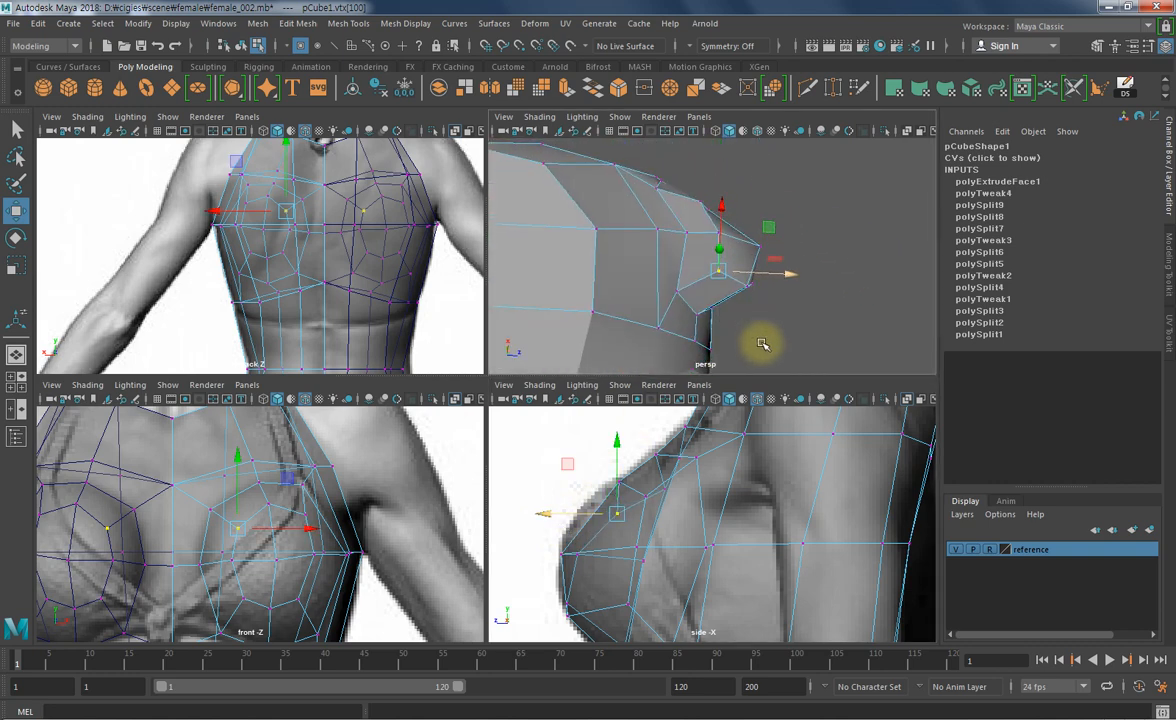
- Move the breast's inner middle vertex backward, and pull the neighbouring inner vertex of the base outline forward
{"action": "left_click", "coordinate": [745, 288]}
{"action": "left_click_drag", "start_coordinate": [812, 290], "coordinate": [802, 289]}
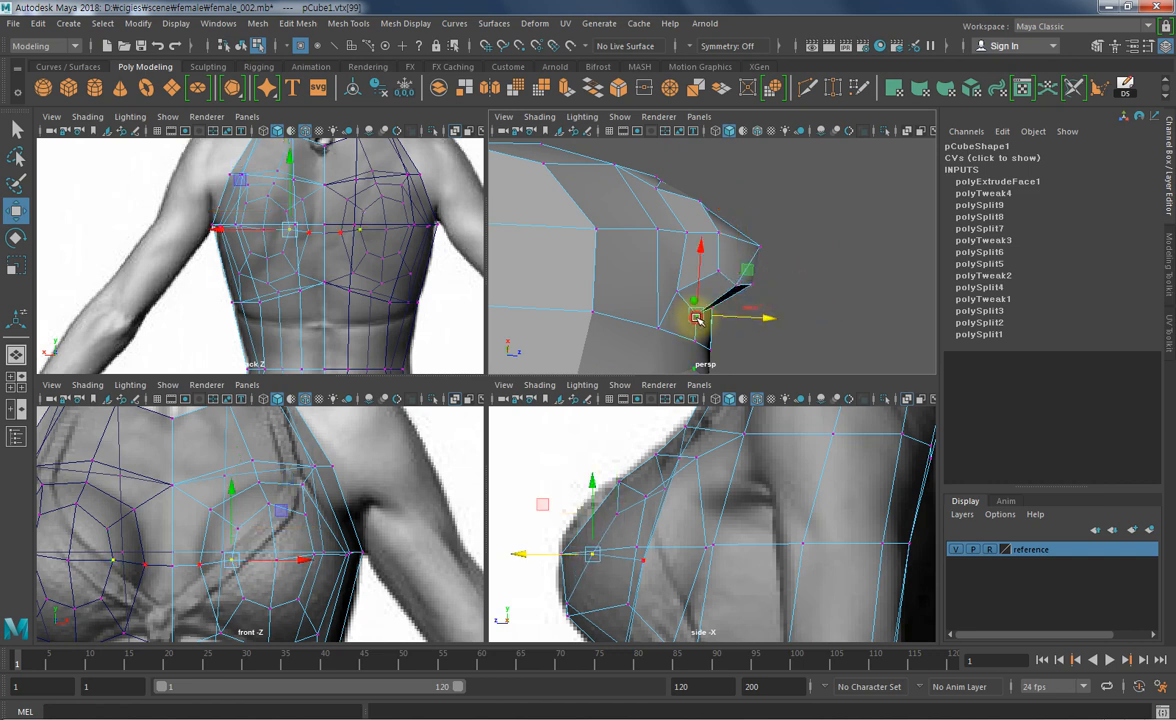
{"action": "left_click_drag", "start_coordinate": [697, 317], "coordinate": [775, 321]}
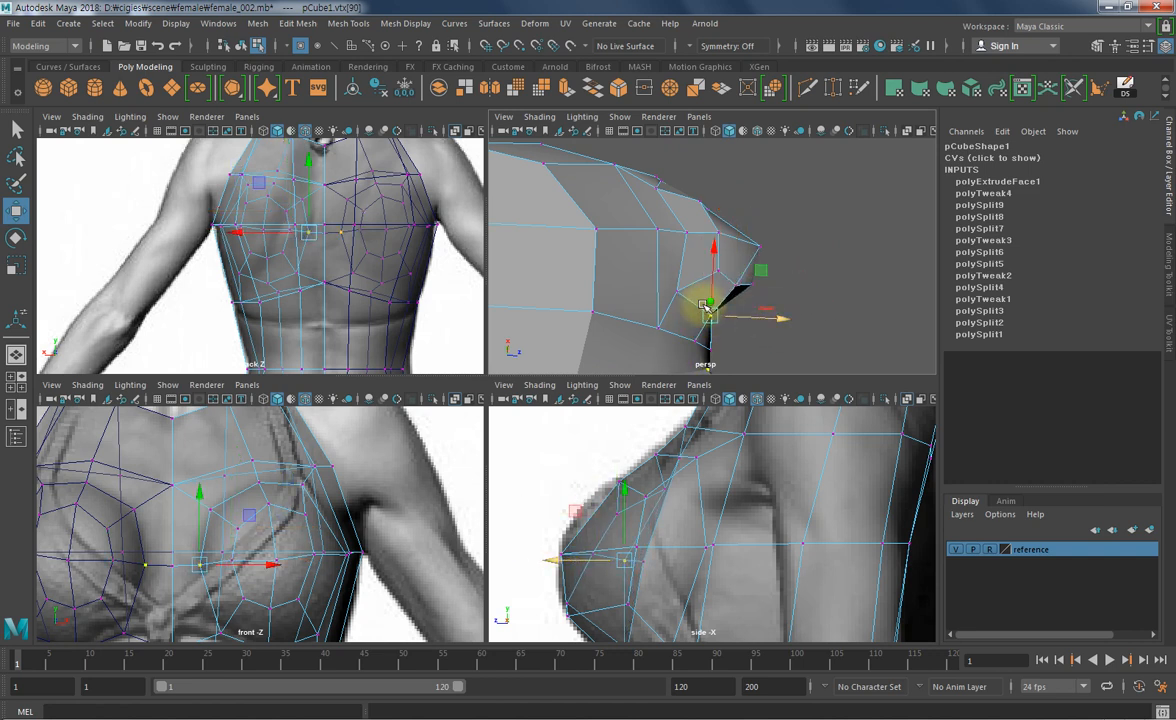
- Adjust the depth of the base outline's lower inner vertex and of the centre-line vertex beneath the breasts
{"action": "left_click_drag", "start_coordinate": [808, 320], "coordinate": [789, 284], "text": "alt"}
{"action": "left_click", "coordinate": [719, 272]}
{"action": "left_click", "coordinate": [709, 283]}
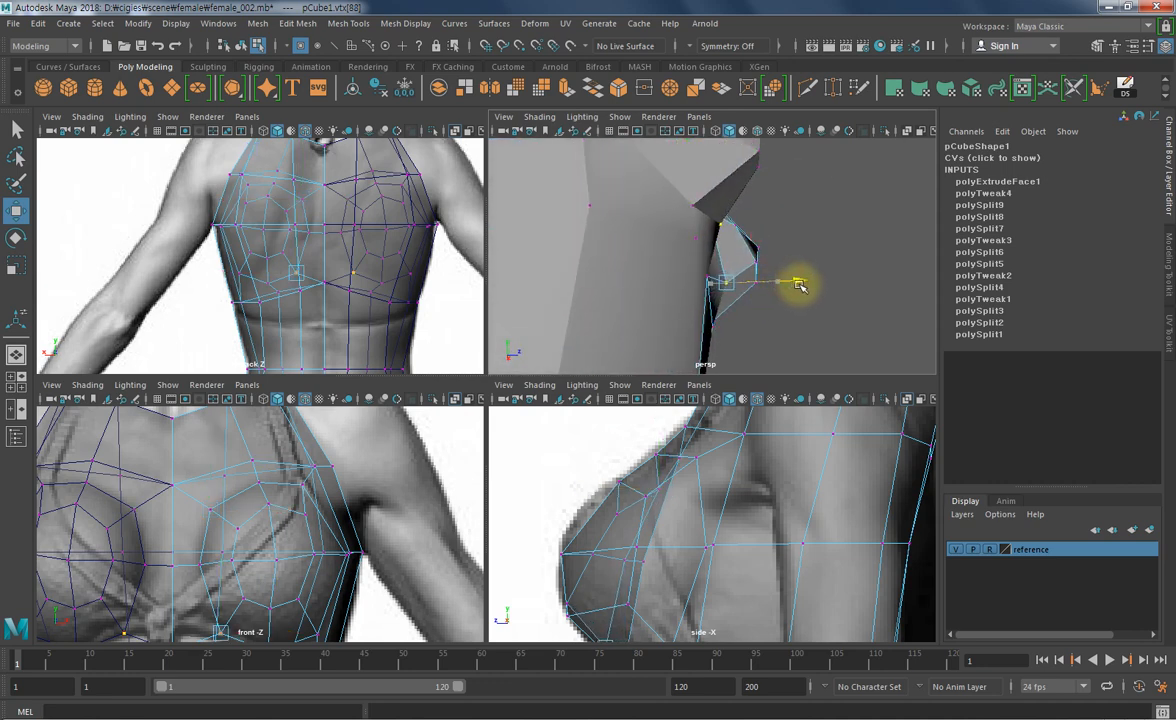
{"action": "middle_click_drag", "start_coordinate": [583, 499], "coordinate": [635, 517], "text": "alt"}
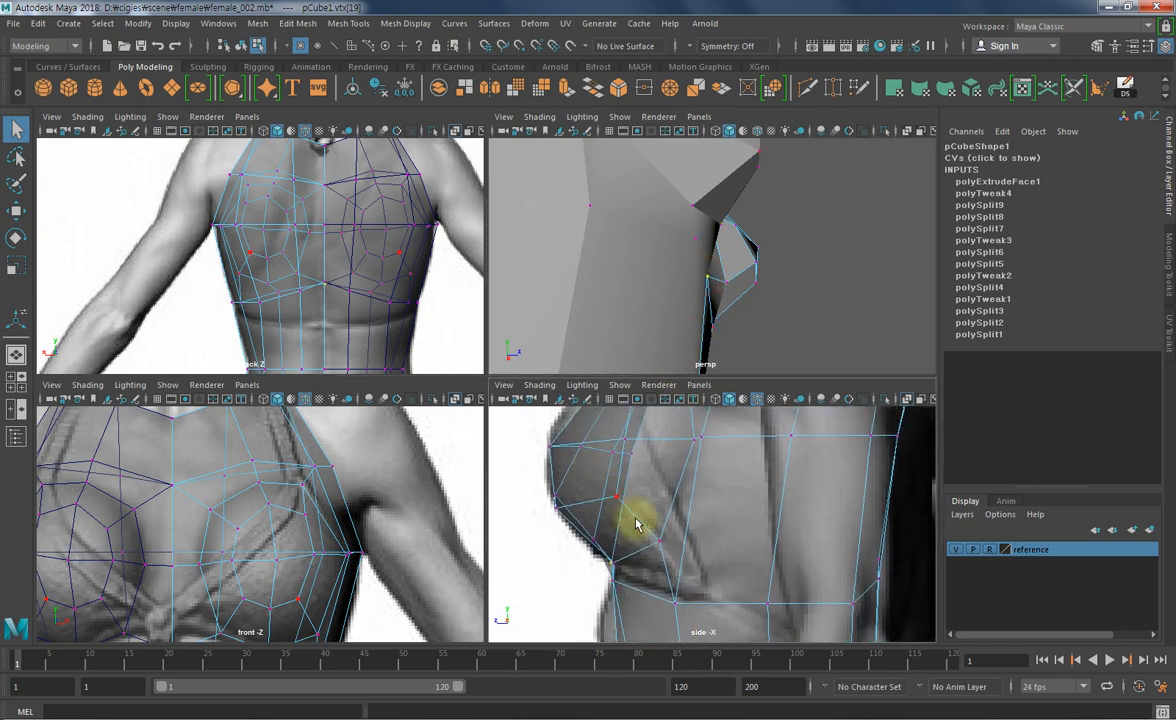
{"action": "key", "text": "w"}
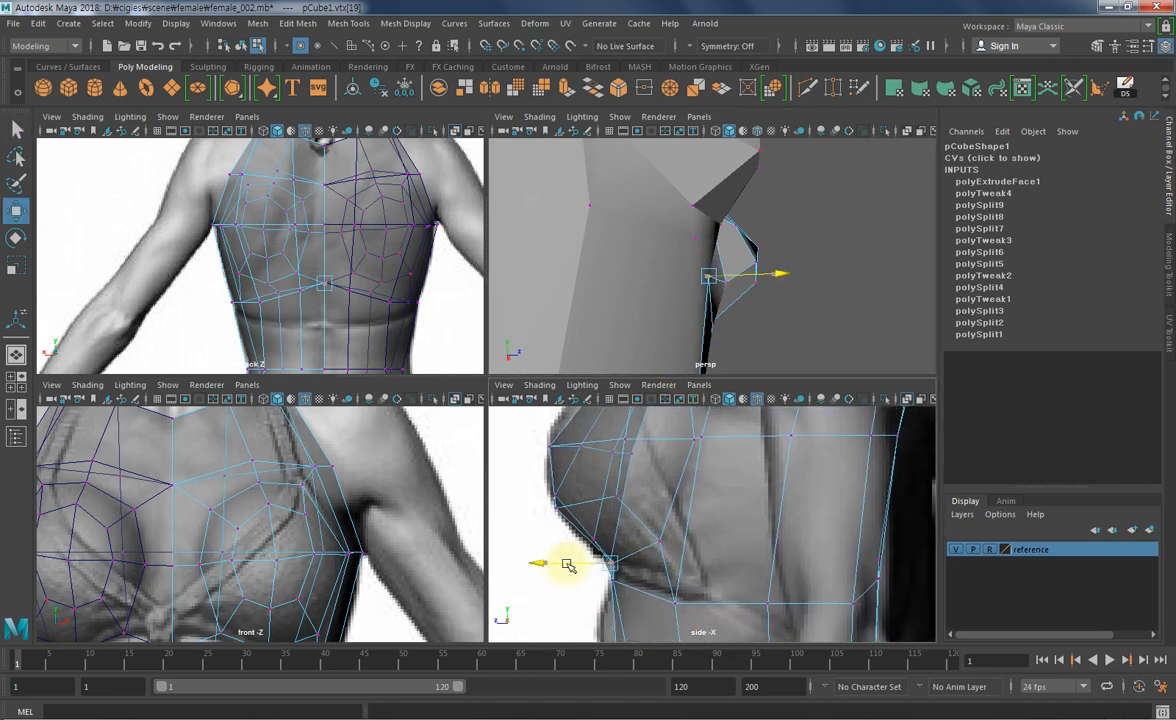
- Fine-tune the depth of the breast's lower vertices, and move the outer middle vertex forward and slightly outward
{"action": "left_click_drag", "start_coordinate": [790, 300], "coordinate": [675, 202], "text": "alt"}
{"action": "left_click", "coordinate": [697, 240]}
{"action": "key", "text": "q"}
{"action": "left_click", "coordinate": [710, 232]}
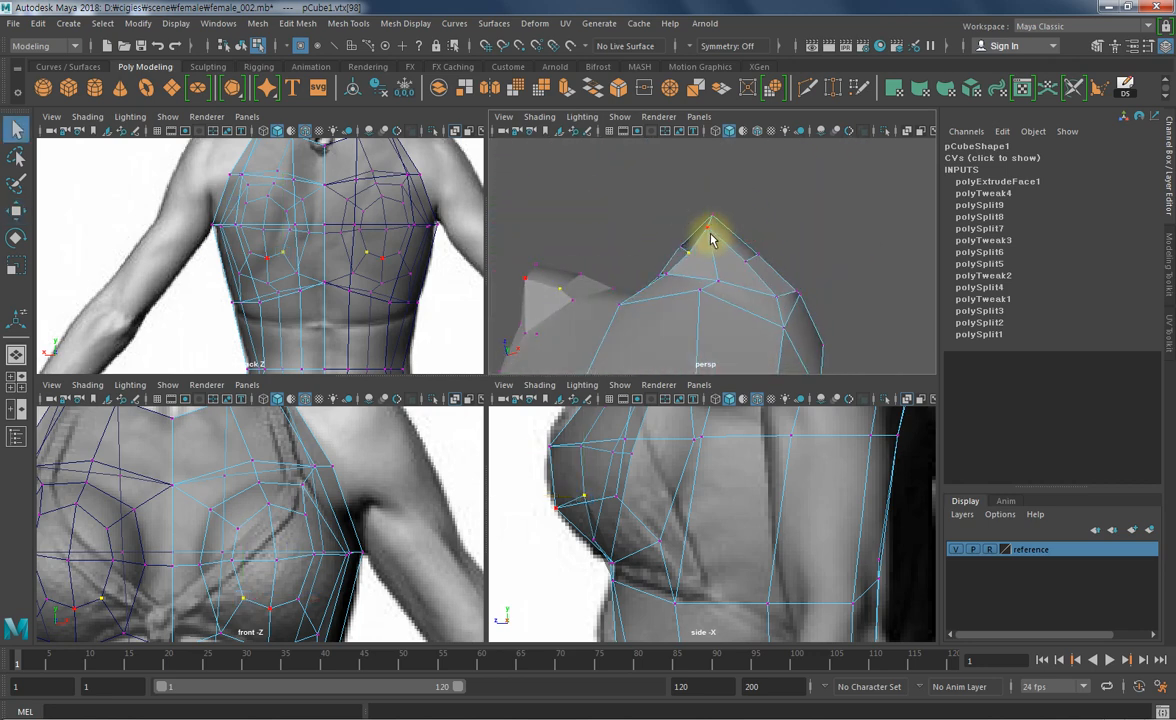
{"action": "key", "text": "w"}
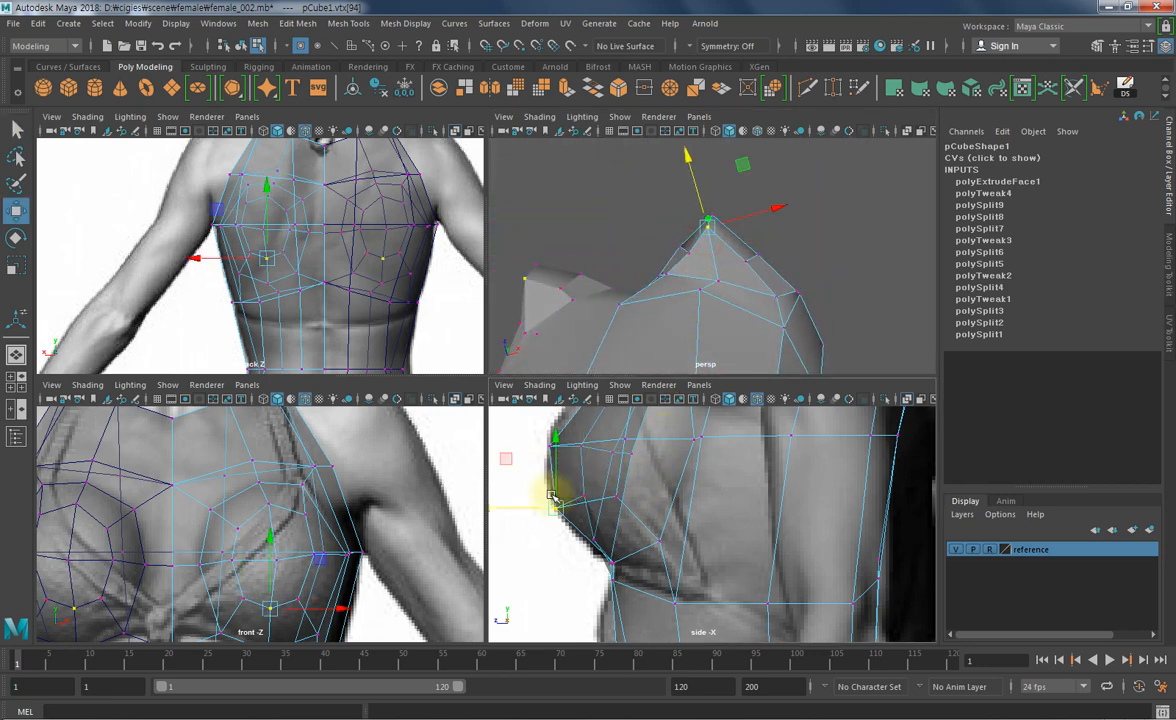
{"action": "left_click", "coordinate": [617, 502]}
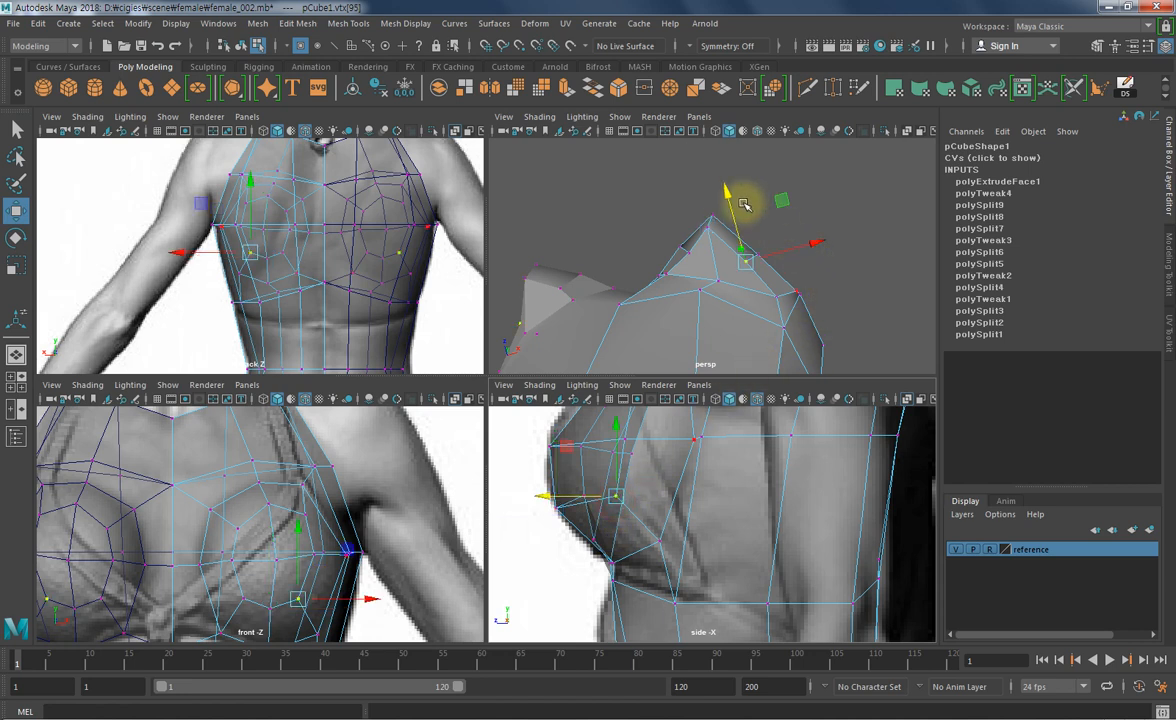
{"action": "left_click_drag", "start_coordinate": [703, 250], "coordinate": [693, 223]}
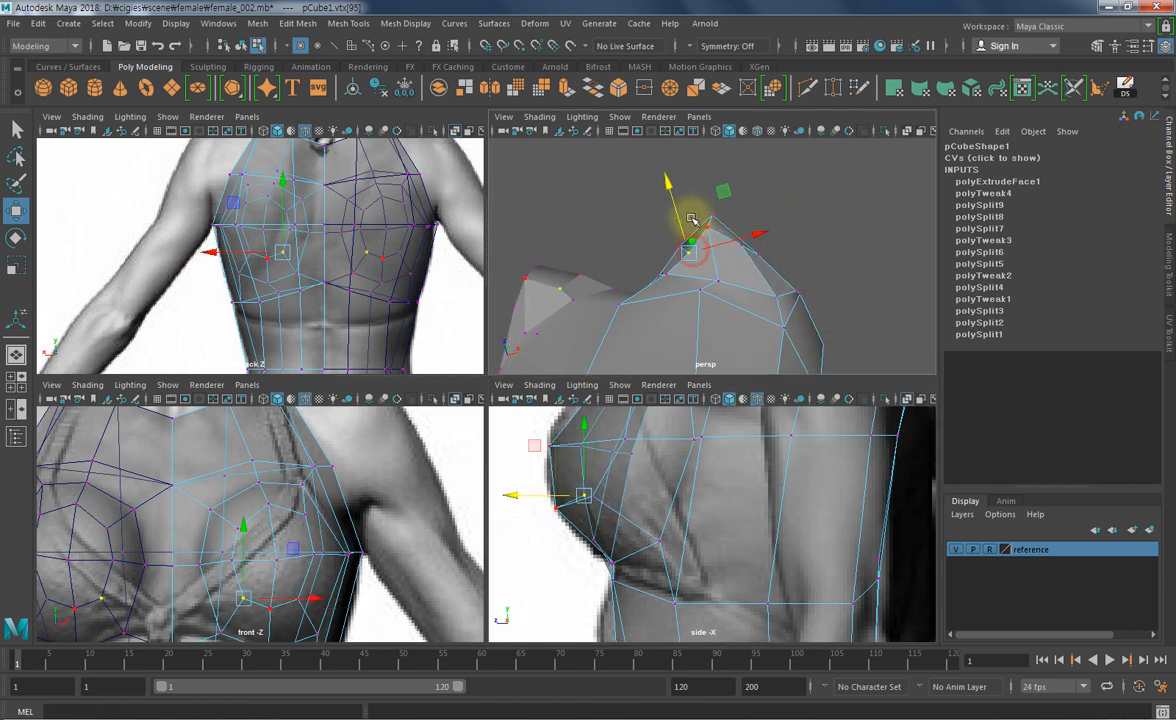
{"action": "left_click_drag", "start_coordinate": [767, 265], "coordinate": [741, 201]}
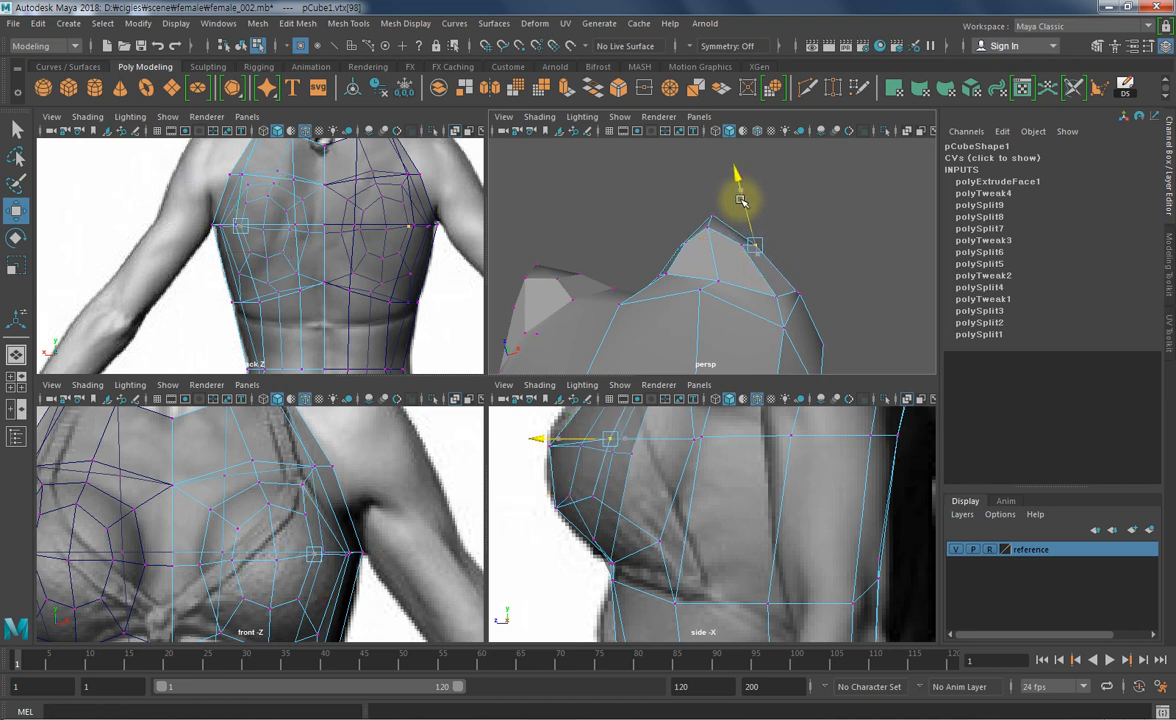
{"action": "left_click_drag", "start_coordinate": [382, 554], "coordinate": [384, 555]}
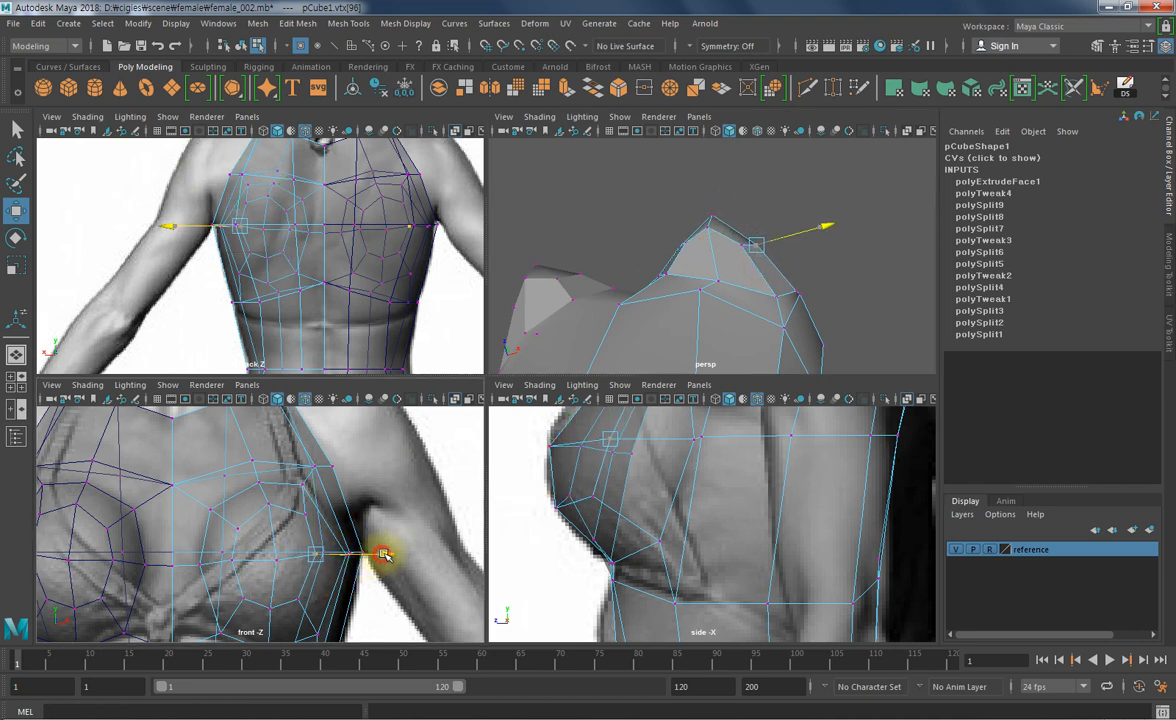
- Pull the breast's inner middle vertex forward along the depth axis while viewing the chest from above or below
{"action": "left_click_drag", "start_coordinate": [759, 244], "coordinate": [826, 272], "text": "alt"}
{"action": "left_click", "coordinate": [679, 233]}
{"action": "left_click_drag", "start_coordinate": [683, 196], "coordinate": [683, 181]}
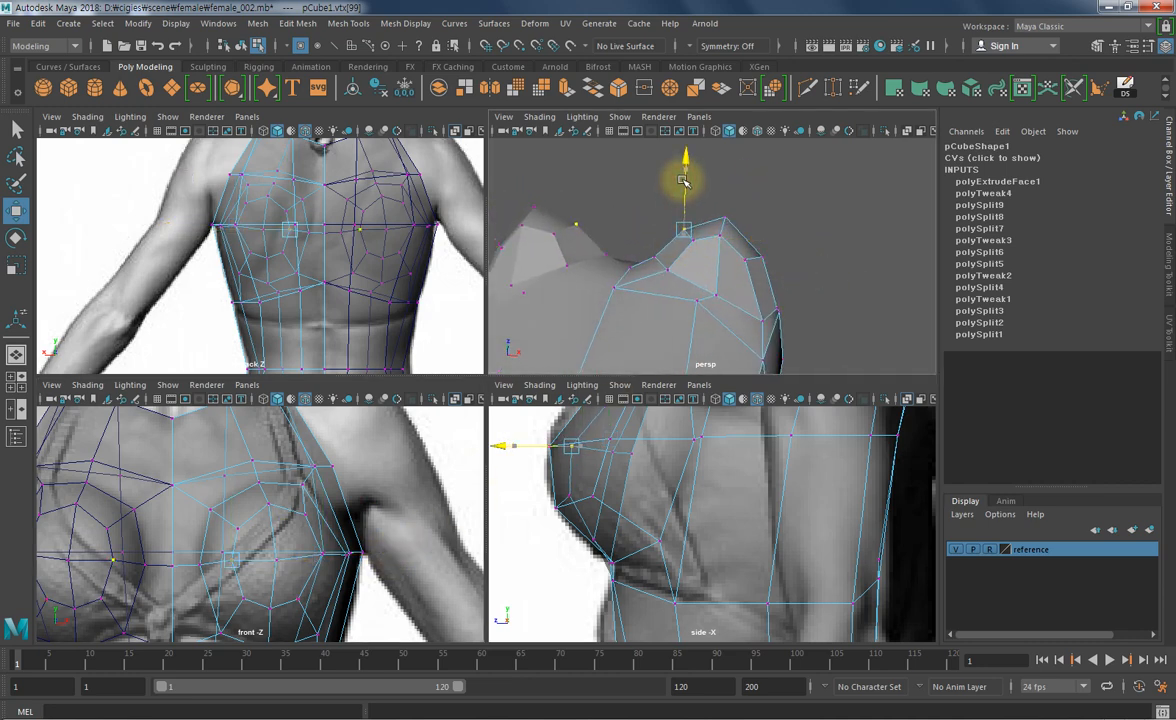
{"action": "key", "text": "q"}
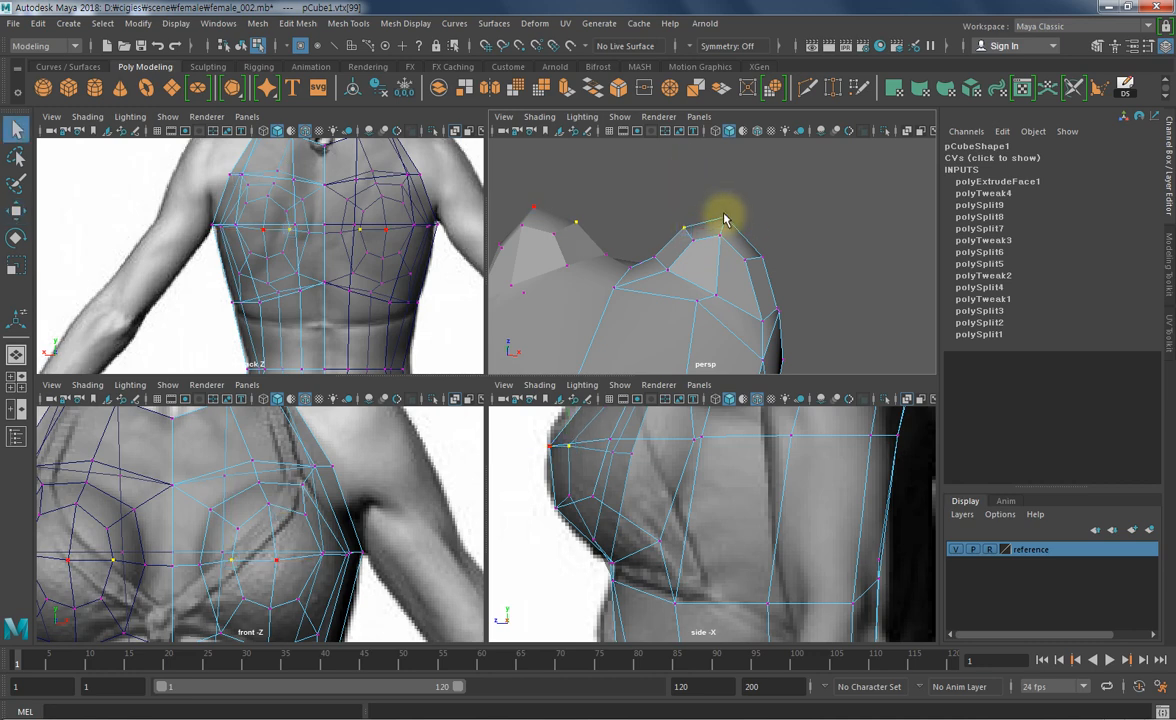
{"action": "left_click", "coordinate": [835, 231]}
- Adjust the depth of the breast's outer middle and upper outer vertices to follow the contour in the side reference
{"action": "left_click_drag", "start_coordinate": [835, 231], "coordinate": [709, 310], "text": "alt"}
{"action": "left_click", "coordinate": [706, 316]}
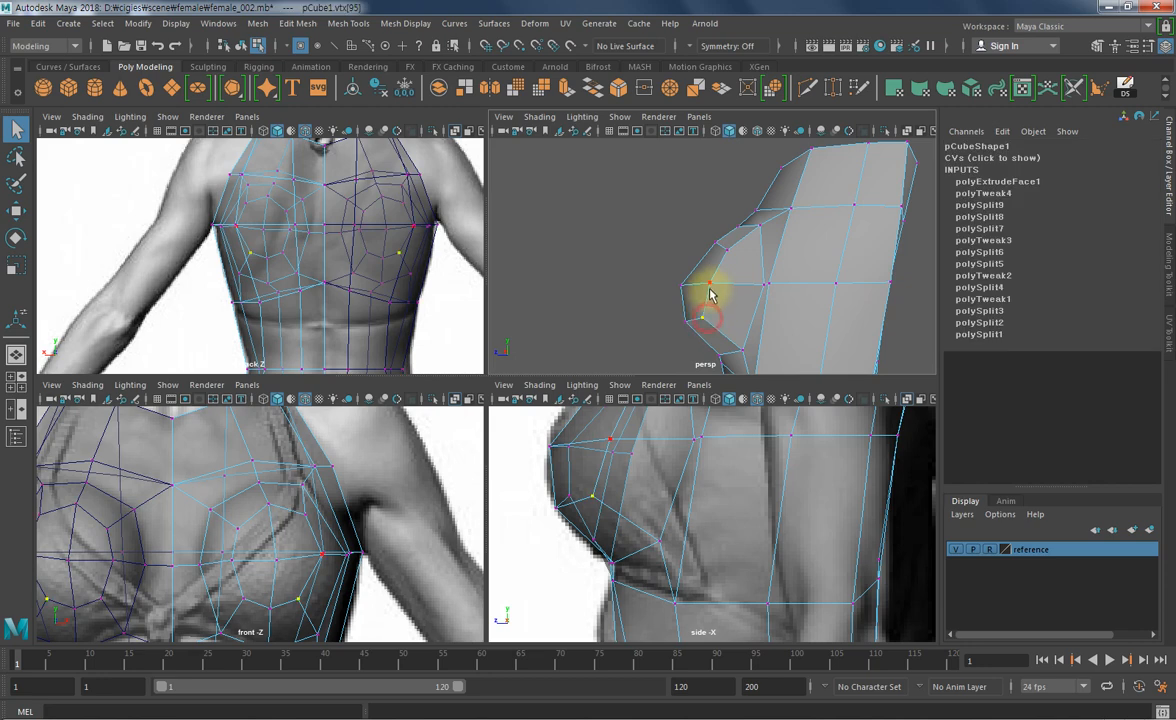
{"action": "key", "text": "w"}
{"action": "middle_click_drag", "start_coordinate": [664, 488], "coordinate": [601, 535], "text": "alt"}
{"action": "left_click_drag", "start_coordinate": [565, 510], "coordinate": [546, 507]}
{"action": "left_click_drag", "start_coordinate": [637, 469], "coordinate": [642, 461]}
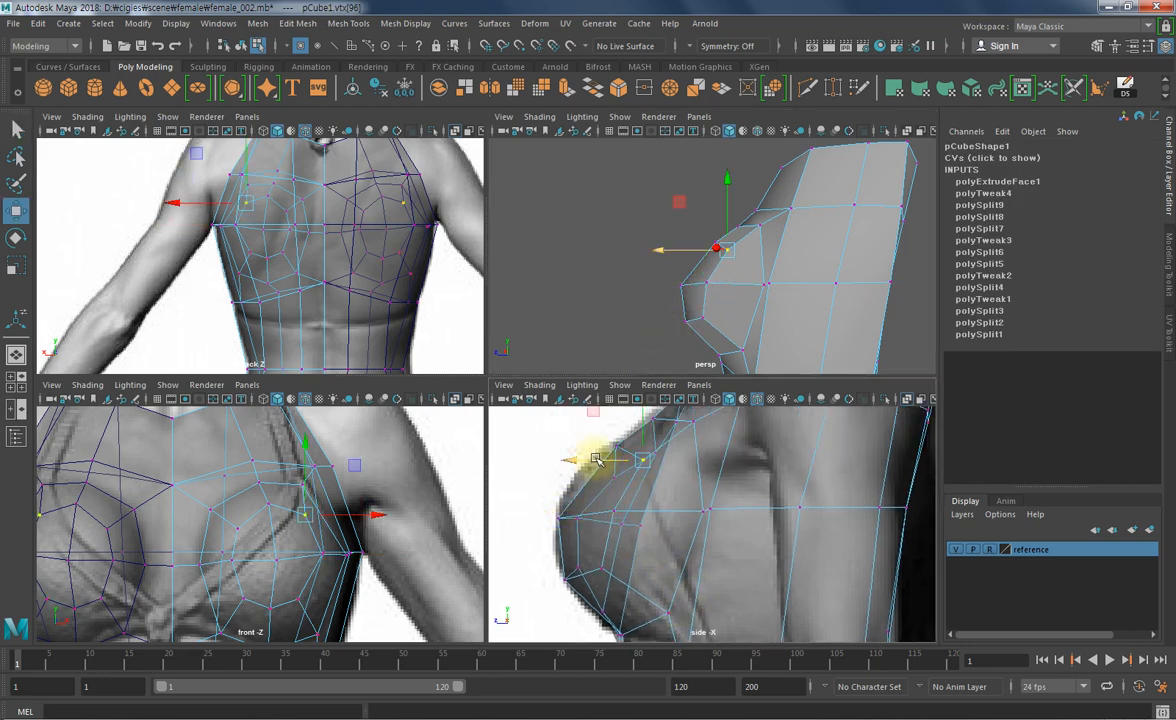
- Adjust the depth of the upper vertices where the breast's base outline meets the chest, following the side reference
{"action": "middle_click_drag", "start_coordinate": [703, 457], "coordinate": [710, 503], "text": "alt"}
{"action": "key", "text": "q"}
{"action": "left_click", "coordinate": [622, 492]}
{"action": "key", "text": "w"}
{"action": "left_click", "coordinate": [659, 466]}
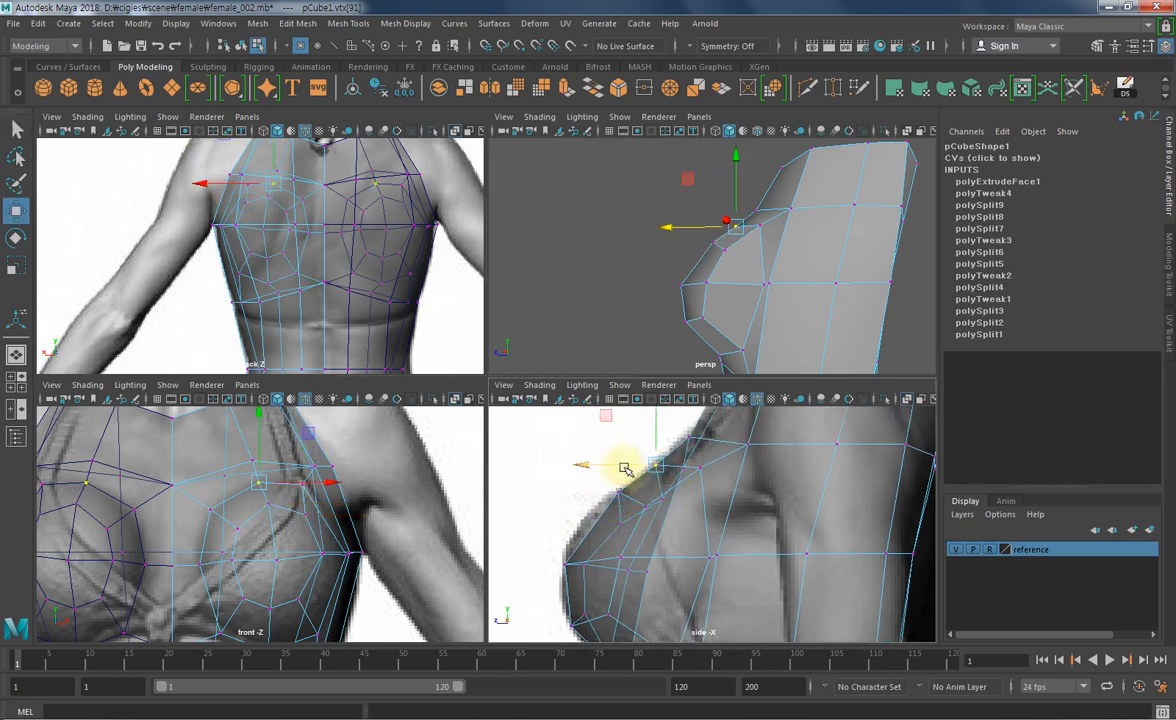
{"action": "left_click", "coordinate": [552, 494]}
- Shift the outermost side vertex of the base outline along the width axis, and move the neighbouring armpit vertex backward
{"action": "left_click_drag", "start_coordinate": [787, 289], "coordinate": [743, 320], "text": "alt"}
{"action": "key", "text": "F8"}
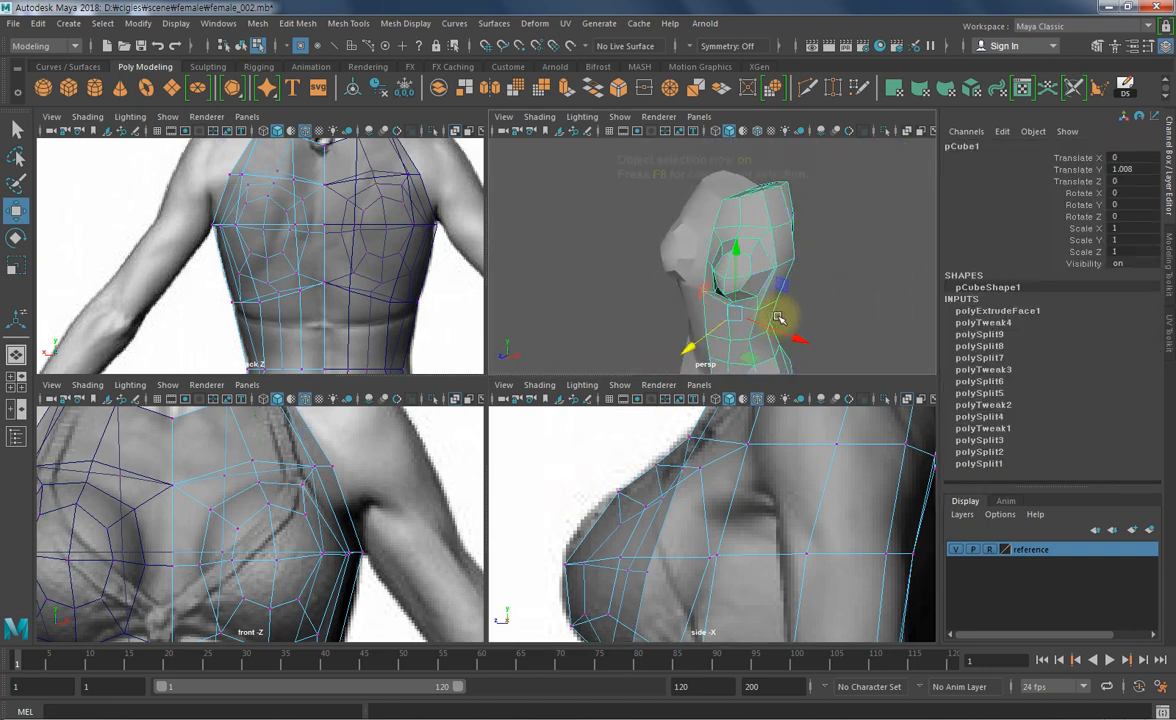
{"action": "left_click_drag", "start_coordinate": [840, 293], "coordinate": [762, 288], "text": "alt"}
{"action": "key", "text": "F8"}
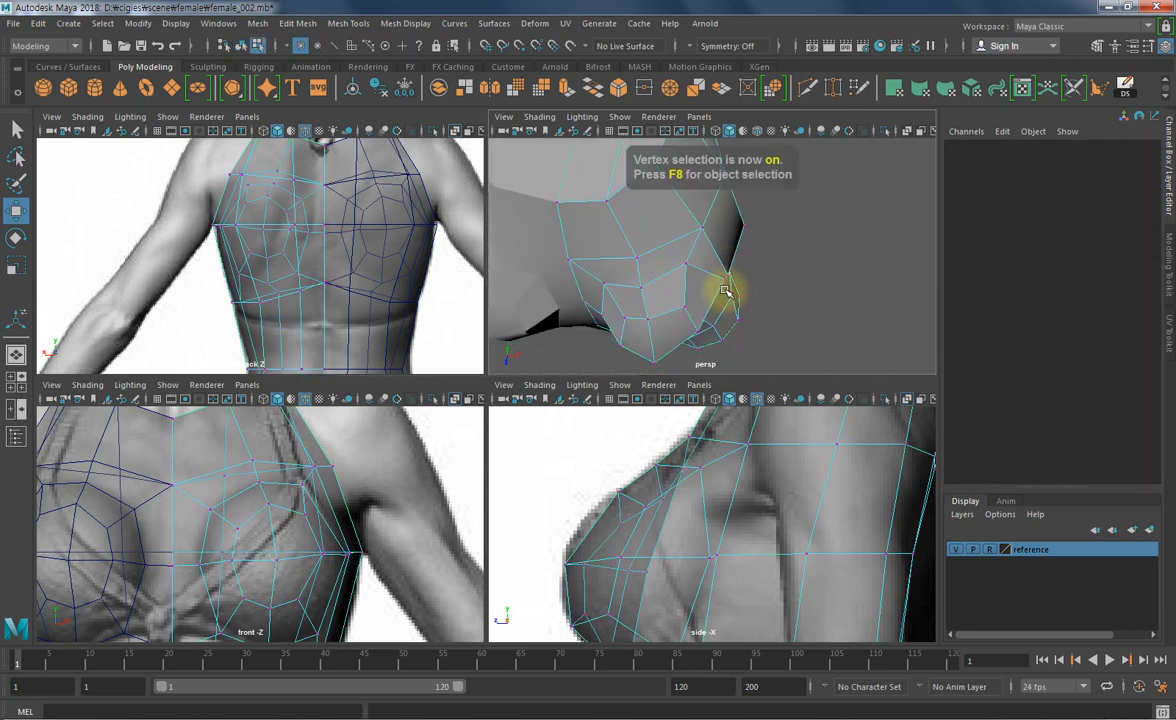
{"action": "left_click", "coordinate": [725, 287]}
{"action": "key", "text": "w"}
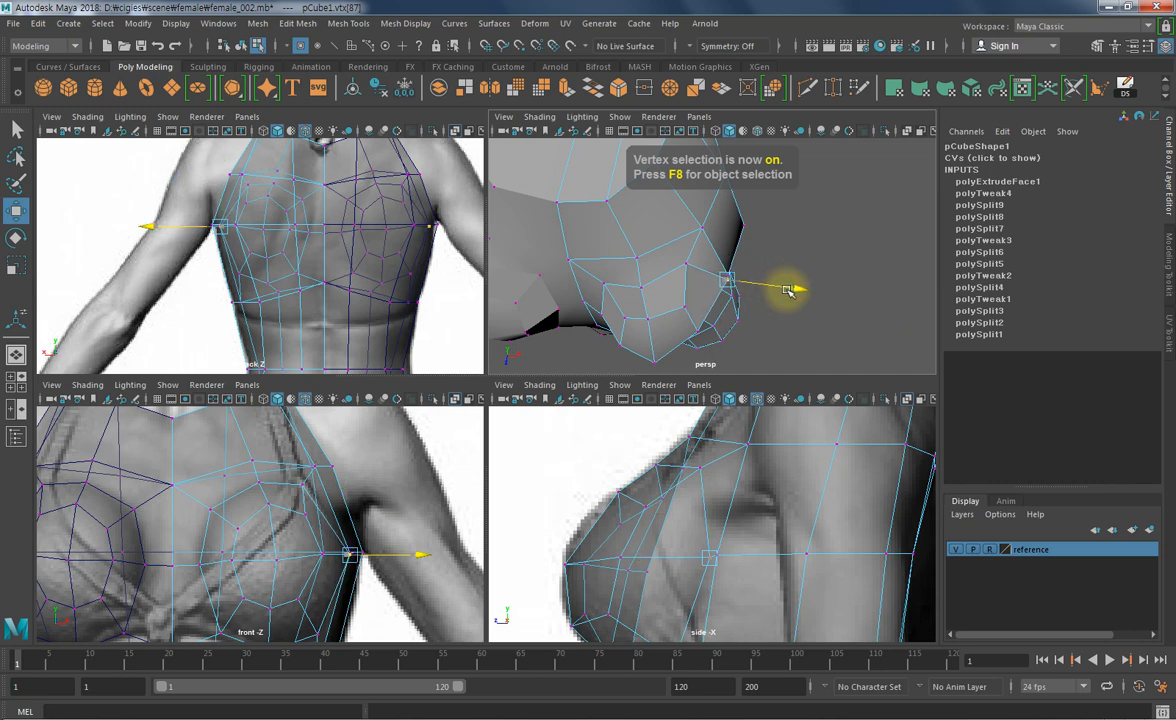
{"action": "key", "text": "q"}
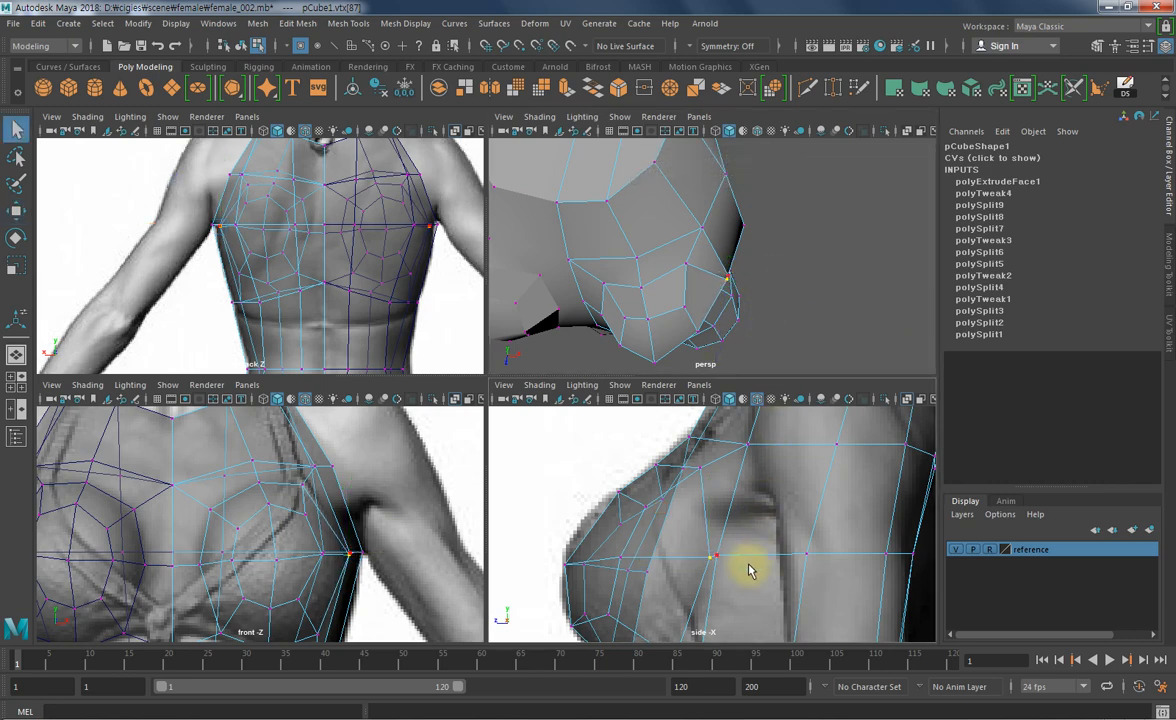
{"action": "key", "text": "w"}
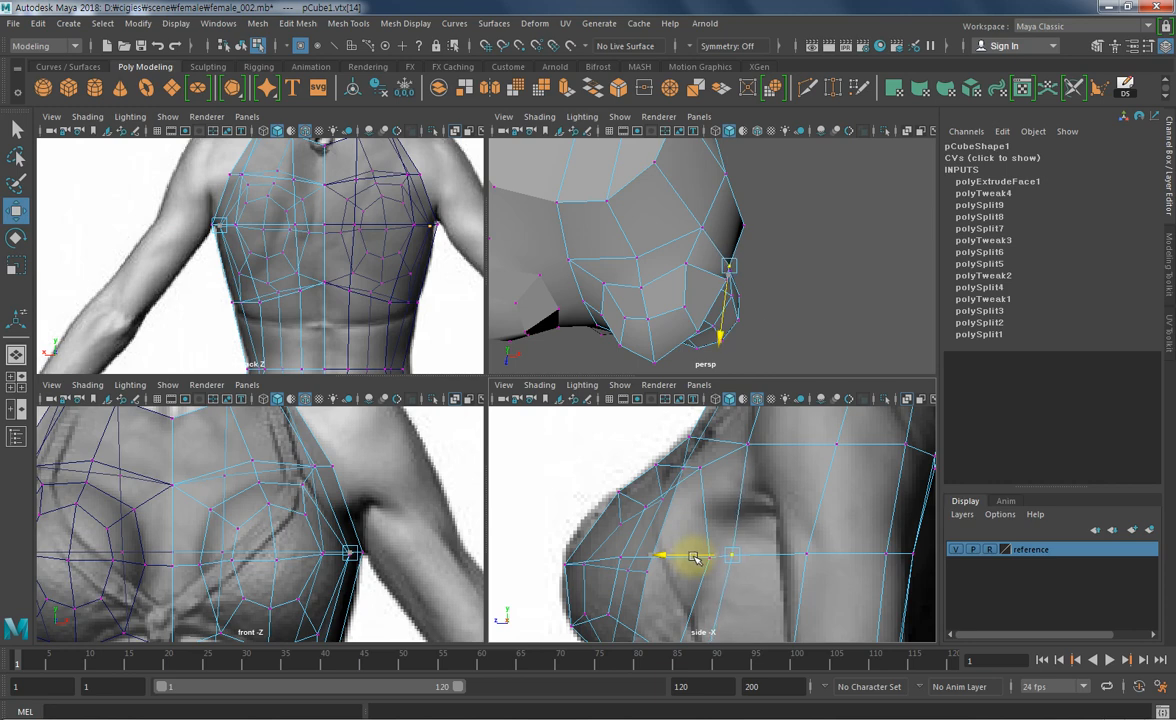
- Nudge the base outline's upper outer vertex outward and the adjoining armhole vertex slightly inward in the front view
{"action": "left_click_drag", "start_coordinate": [777, 360], "coordinate": [690, 244], "text": "alt"}
{"action": "left_click", "coordinate": [672, 244]}
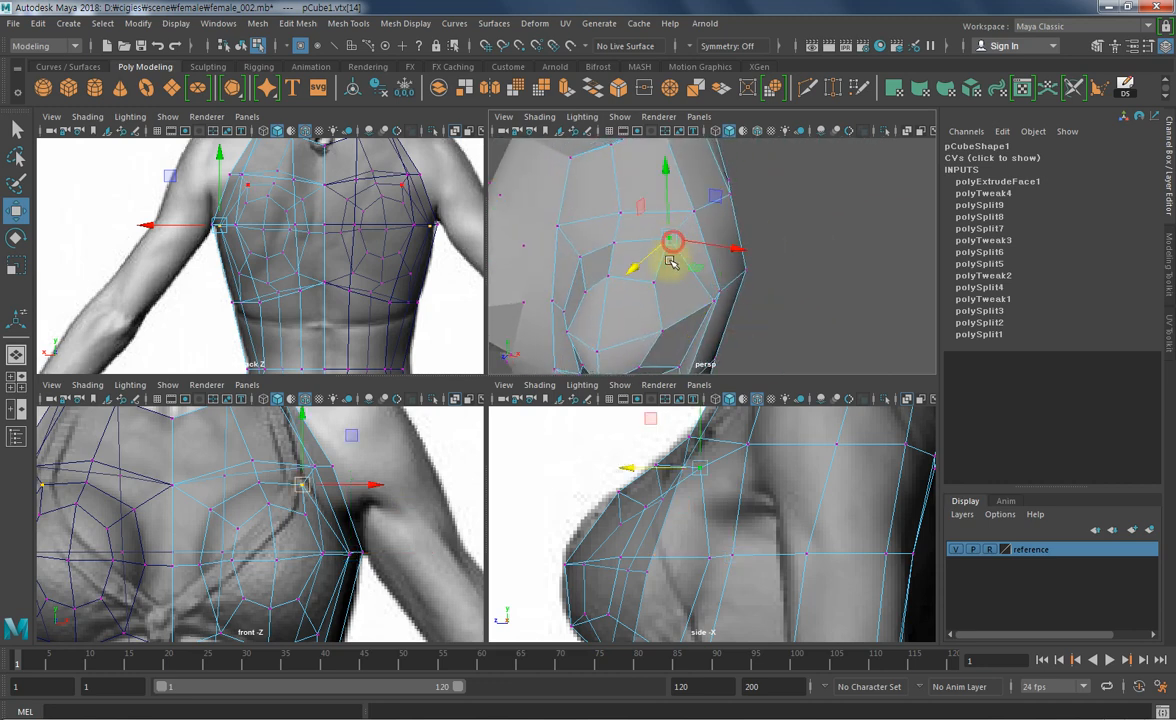
{"action": "middle_click_drag", "start_coordinate": [281, 521], "coordinate": [272, 543], "text": "alt"}
{"action": "left_click_drag", "start_coordinate": [365, 507], "coordinate": [370, 507]}
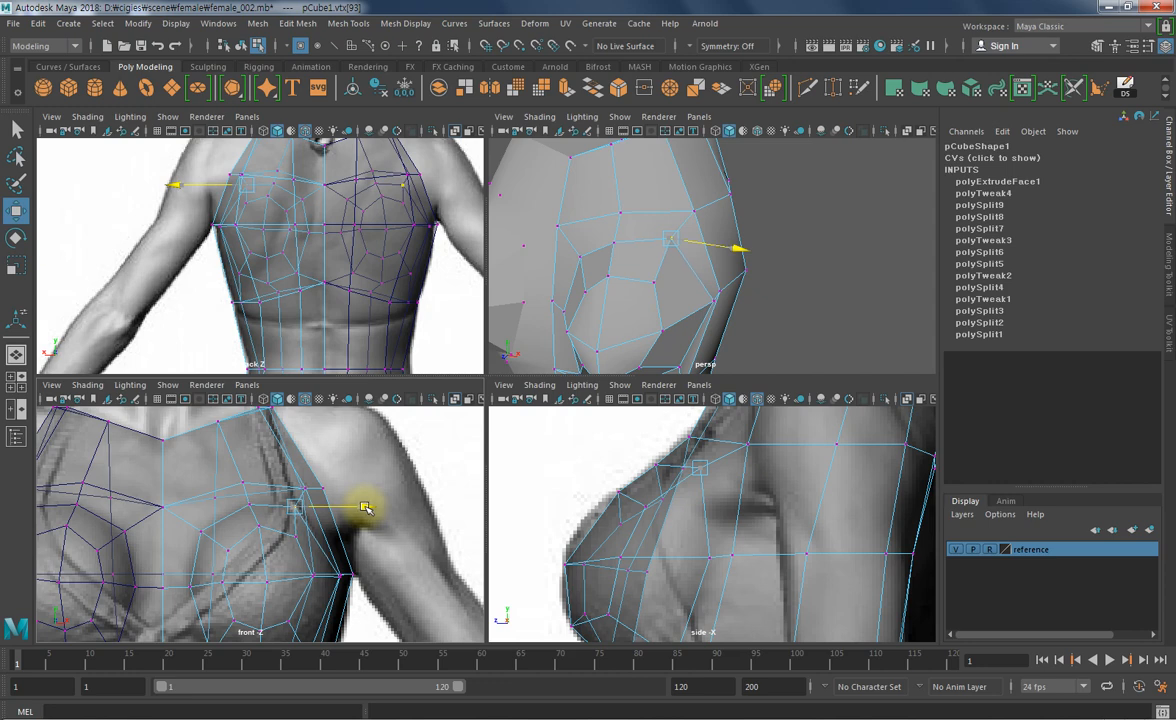
{"action": "left_click", "coordinate": [306, 495]}
{"action": "key", "text": "w"}
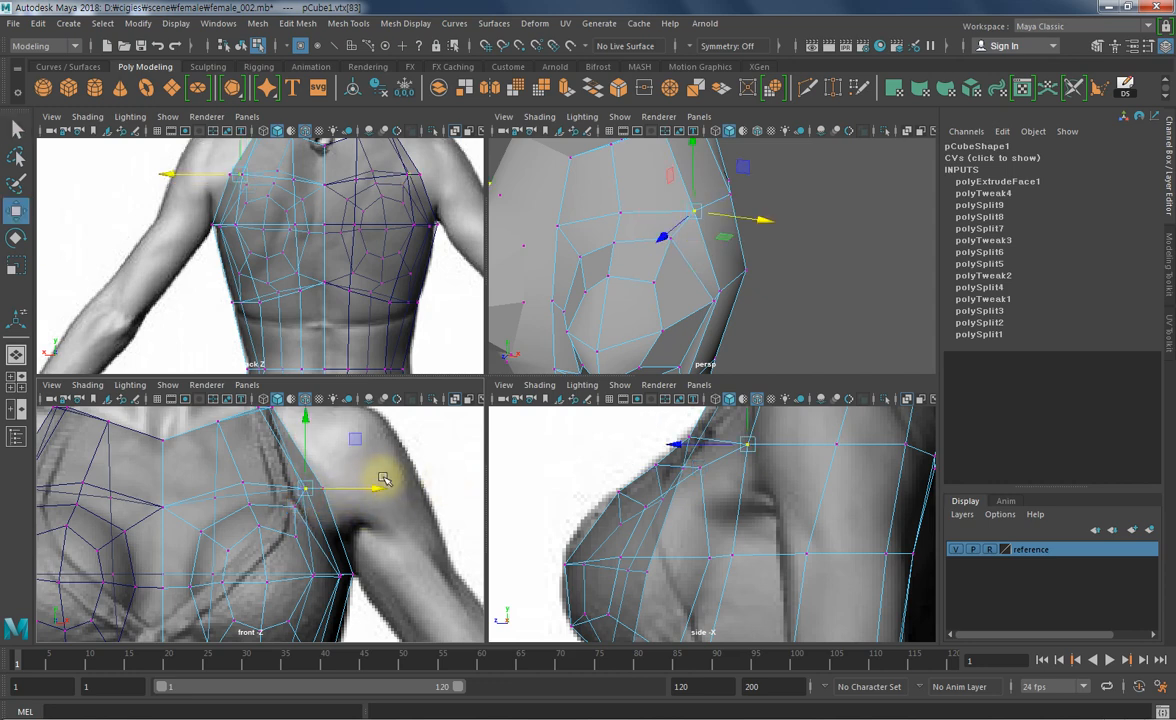
{"action": "left_click_drag", "start_coordinate": [371, 492], "coordinate": [365, 495]}
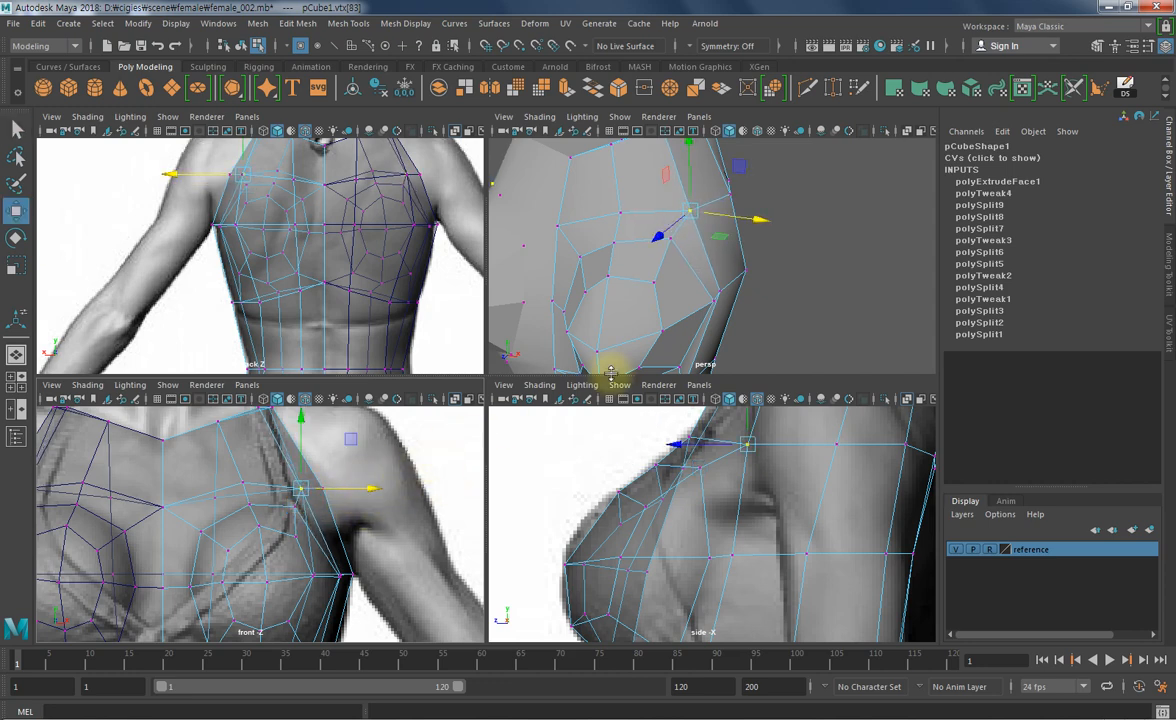
- Move the breast's lower outer and bottom vertices outward in the front view to match the reference
{"action": "left_click", "coordinate": [830, 268]}
{"action": "right_click_drag", "start_coordinate": [793, 271], "coordinate": [714, 273], "text": "alt"}
{"action": "left_click_drag", "start_coordinate": [735, 317], "coordinate": [737, 278], "text": "alt"}
{"action": "left_click", "coordinate": [737, 277]}
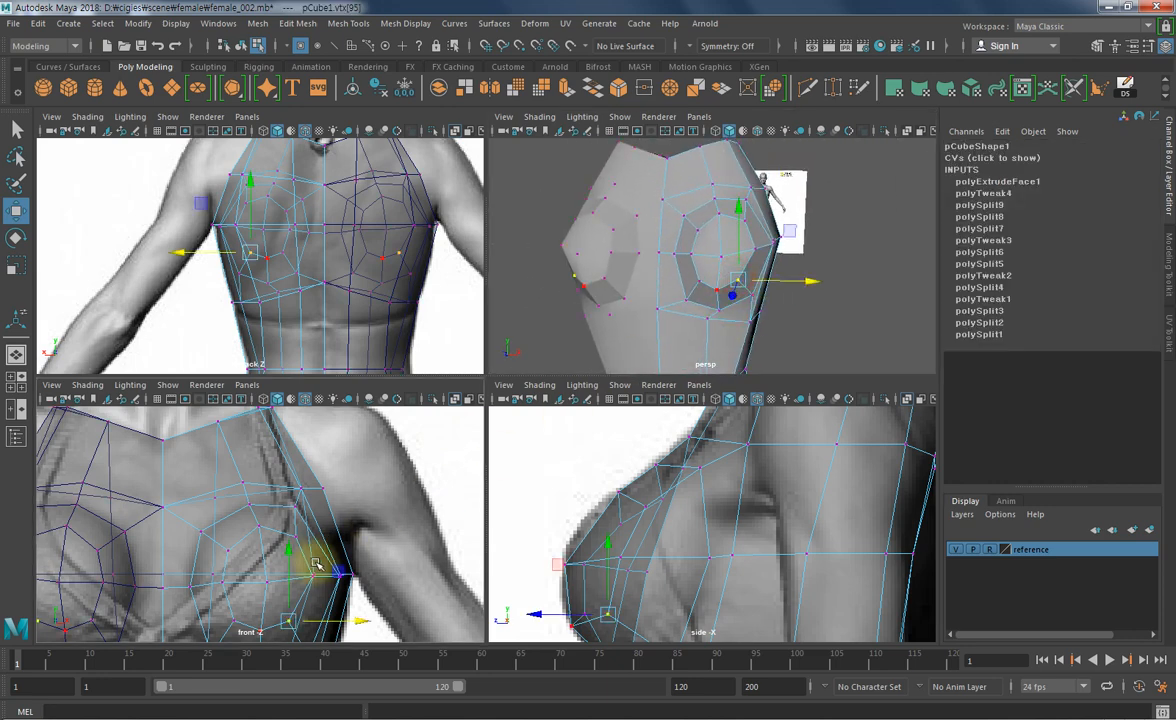
{"action": "middle_click_drag", "start_coordinate": [318, 562], "coordinate": [317, 496], "text": "alt"}
{"action": "left_click_drag", "start_coordinate": [362, 559], "coordinate": [373, 559]}
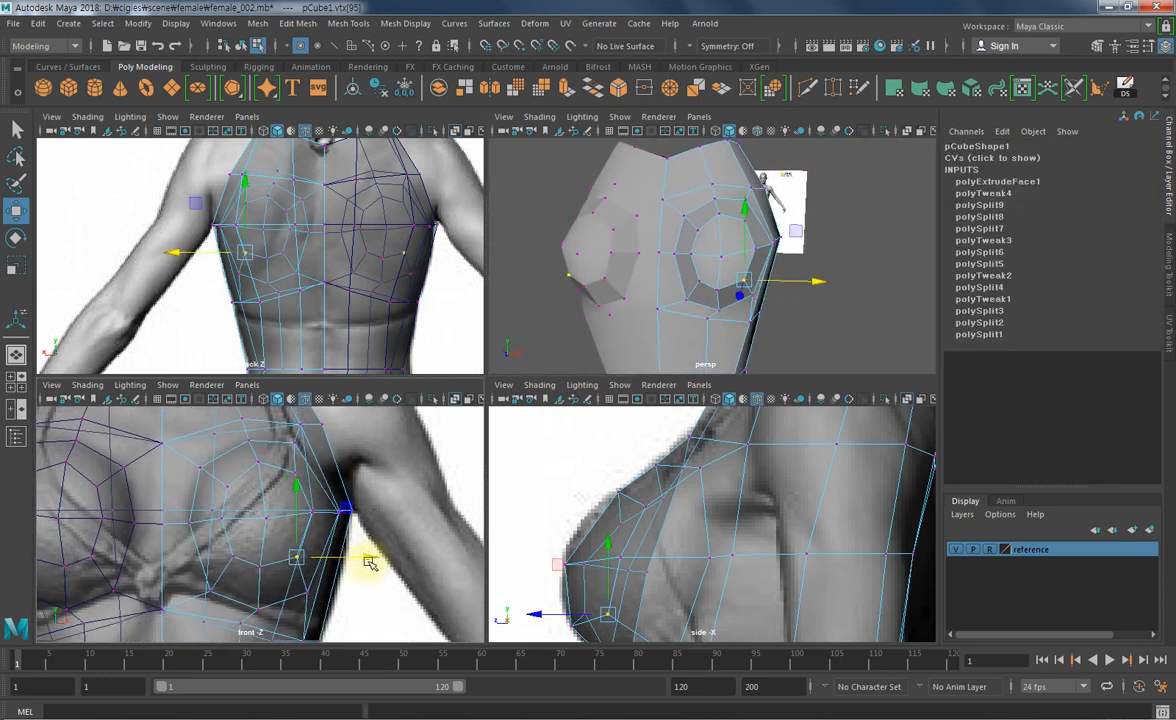
{"action": "left_click", "coordinate": [259, 568]}
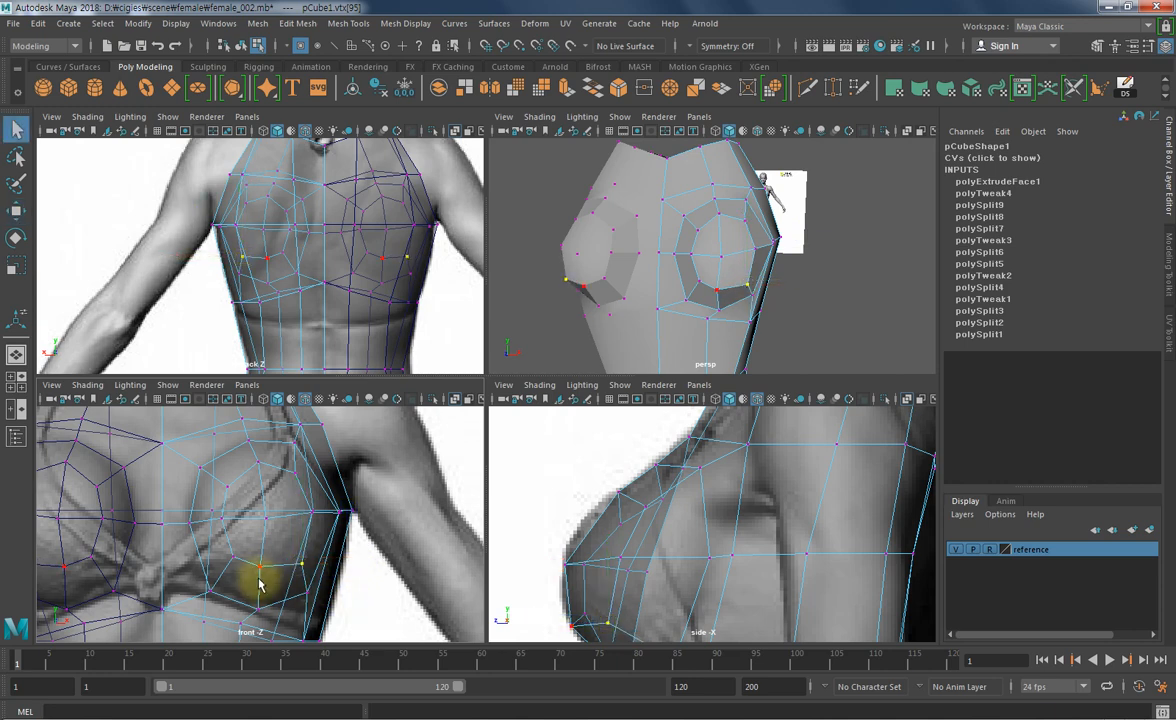
{"action": "middle_click_drag", "start_coordinate": [328, 595], "coordinate": [351, 586]}
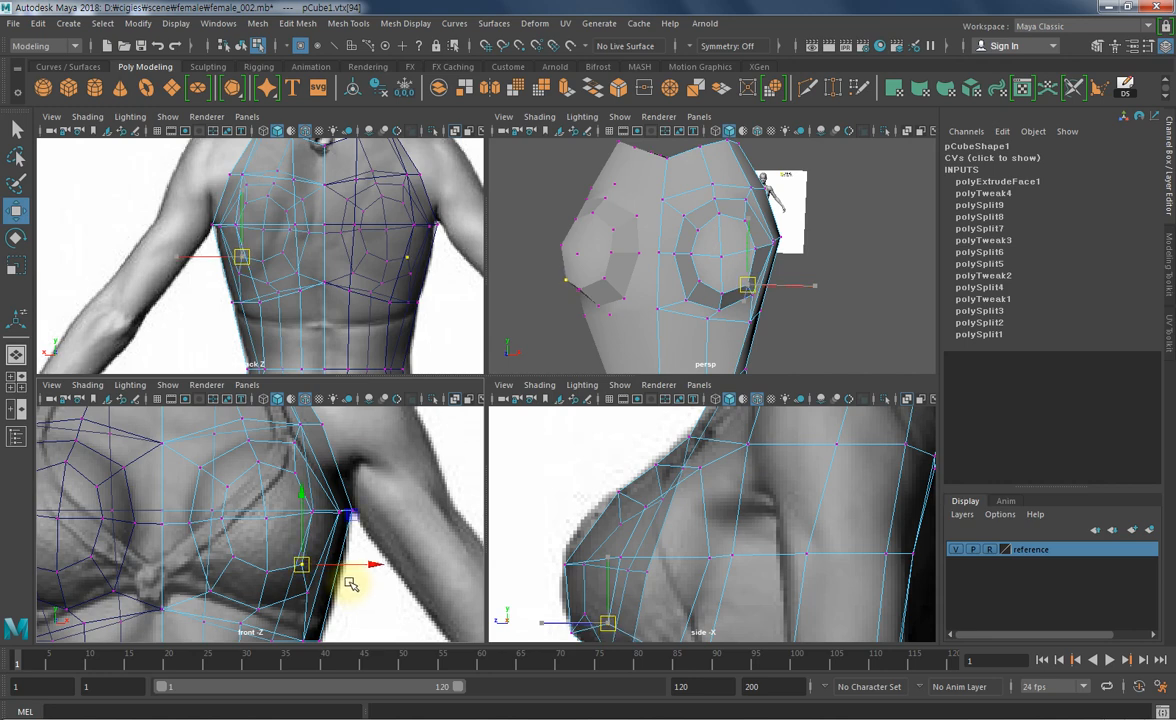
- Move the breast's outer middle and upper outer vertices outward in the front view
{"action": "key", "text": "q"}
{"action": "left_click", "coordinate": [305, 525]}
{"action": "key", "text": "w"}
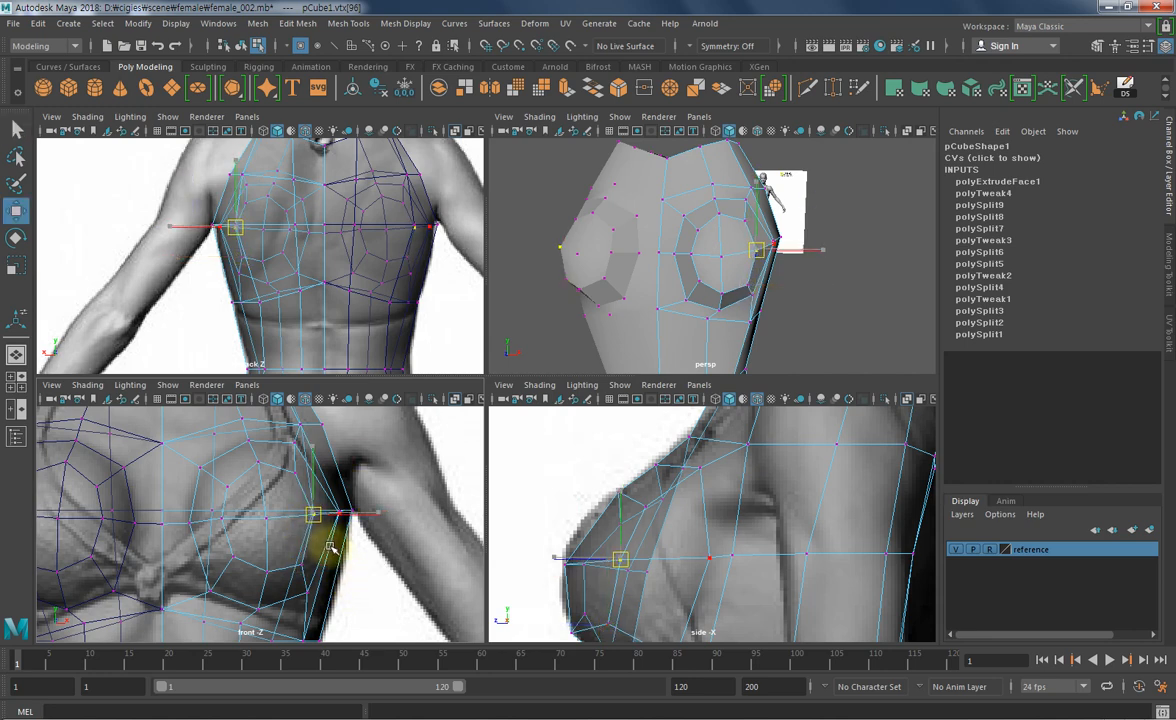
{"action": "middle_click_drag", "start_coordinate": [330, 548], "coordinate": [289, 507]}
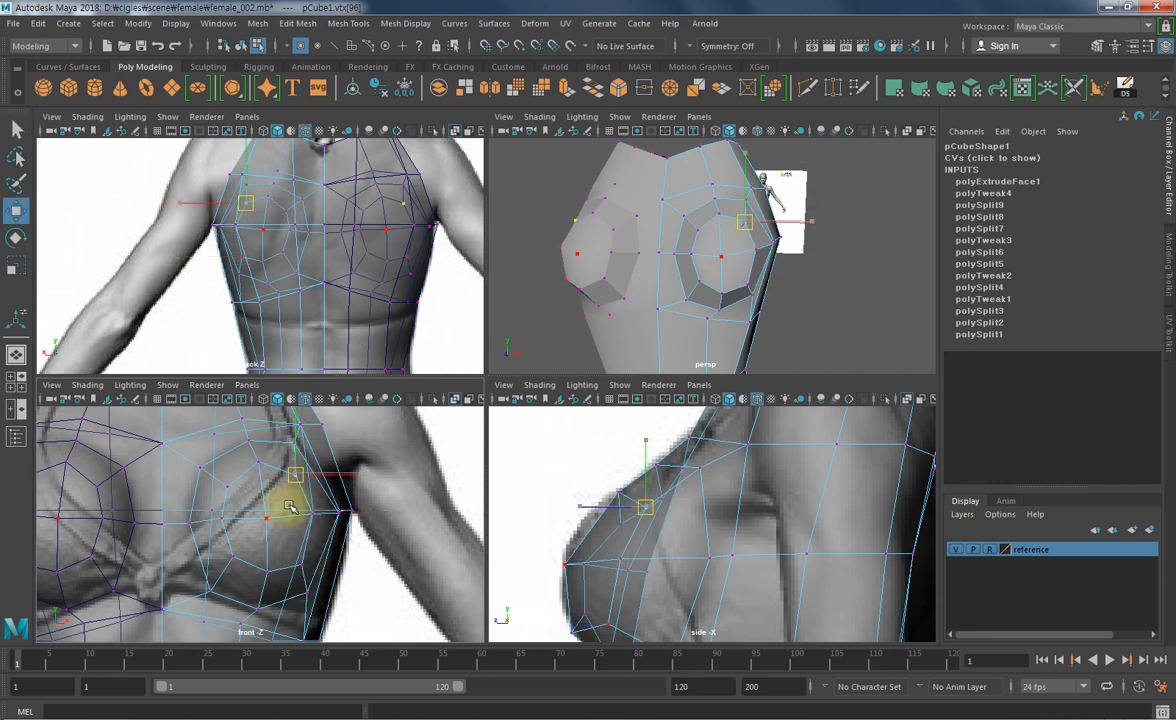
- Shift the breast's central tip vertex outward and reposition its top vertex in the front view
{"action": "left_click", "coordinate": [248, 550]}
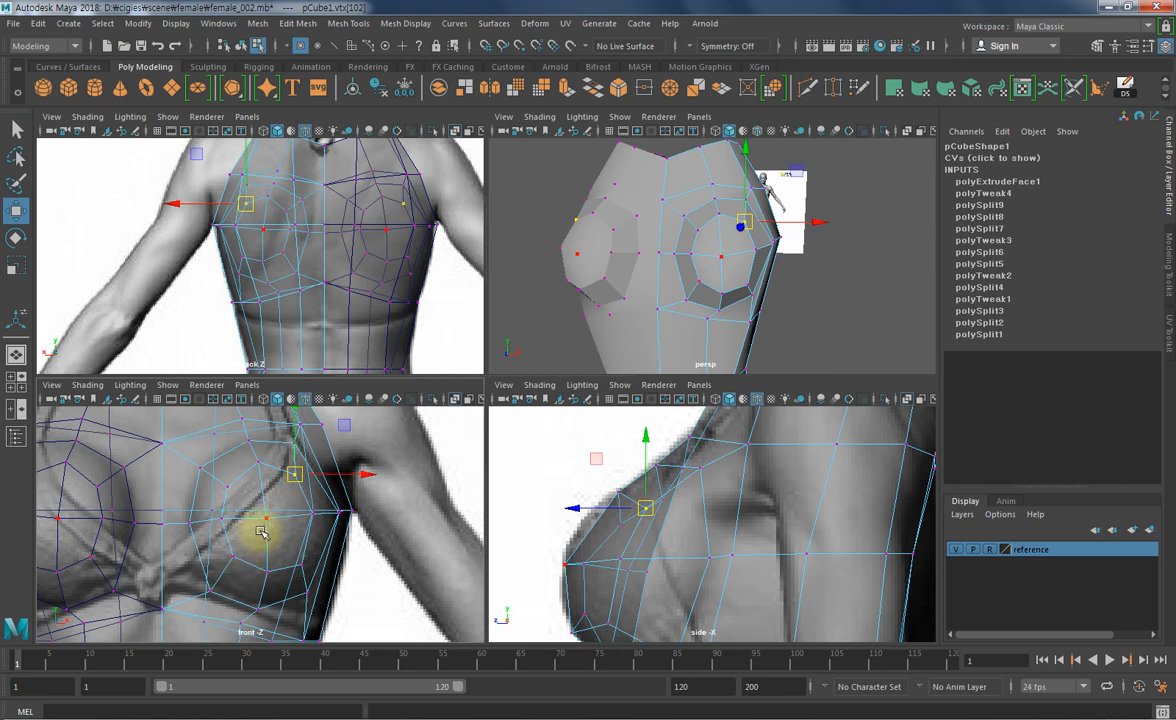
{"action": "left_click", "coordinate": [262, 530]}
{"action": "middle_click_drag", "start_coordinate": [285, 544], "coordinate": [291, 543]}
{"action": "key", "text": "q"}
{"action": "left_click", "coordinate": [260, 470]}
{"action": "key", "text": "w"}
{"action": "middle_click_drag", "start_coordinate": [275, 486], "coordinate": [283, 492]}
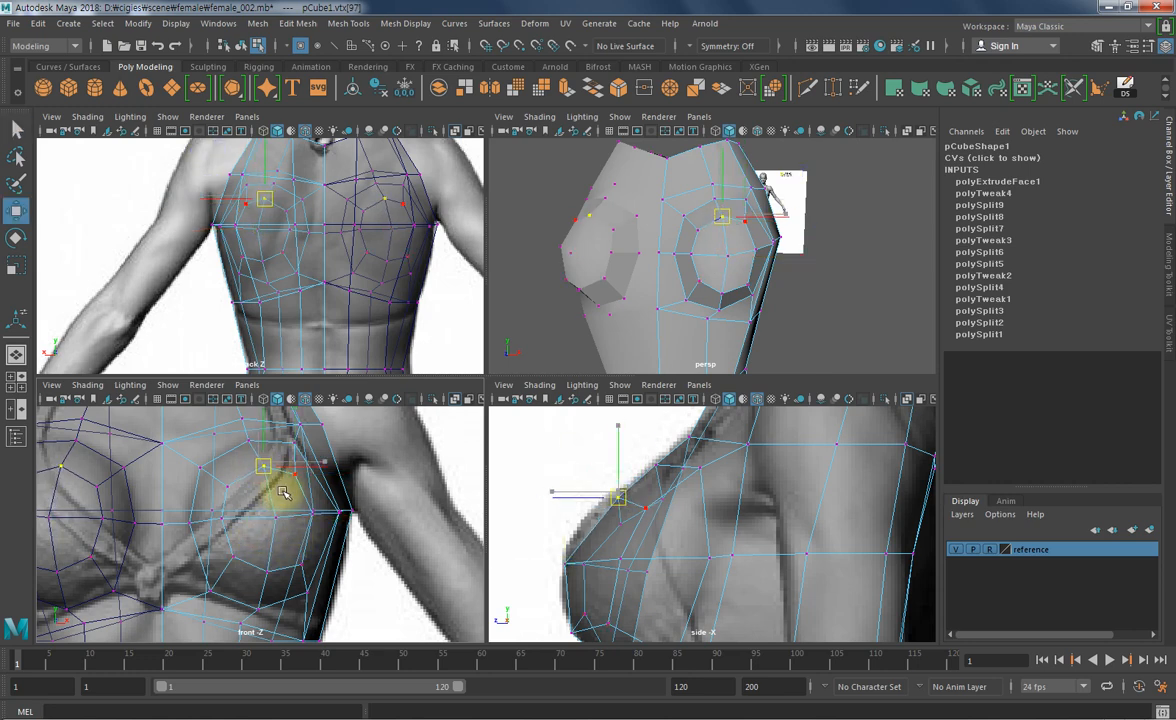
- Reposition the breast's bottom, inner middle and upper inner vertices in the front view to round out its shape
{"action": "left_click", "coordinate": [279, 570]}
{"action": "middle_click_drag", "start_coordinate": [291, 544], "coordinate": [294, 550]}
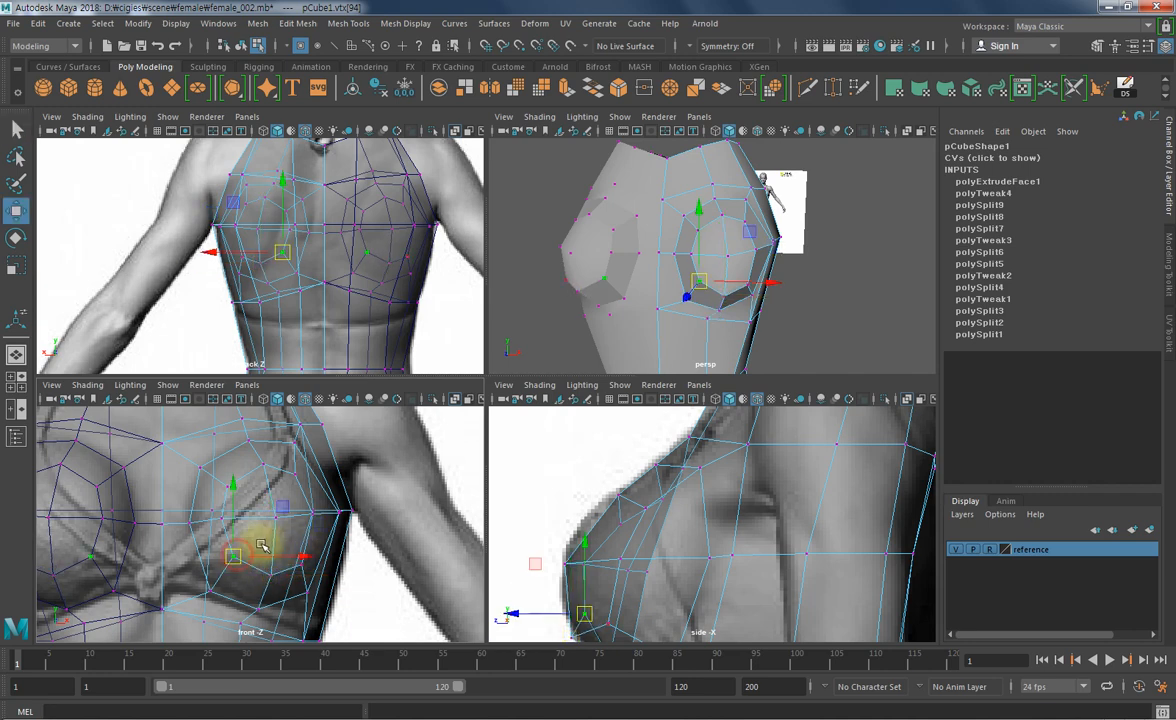
{"action": "key", "text": "q"}
{"action": "left_click", "coordinate": [231, 524]}
{"action": "key", "text": "w"}
{"action": "middle_click_drag", "start_coordinate": [249, 532], "coordinate": [257, 520]}
{"action": "key", "text": "q"}
{"action": "left_click", "coordinate": [238, 491]}
{"action": "key", "text": "w"}
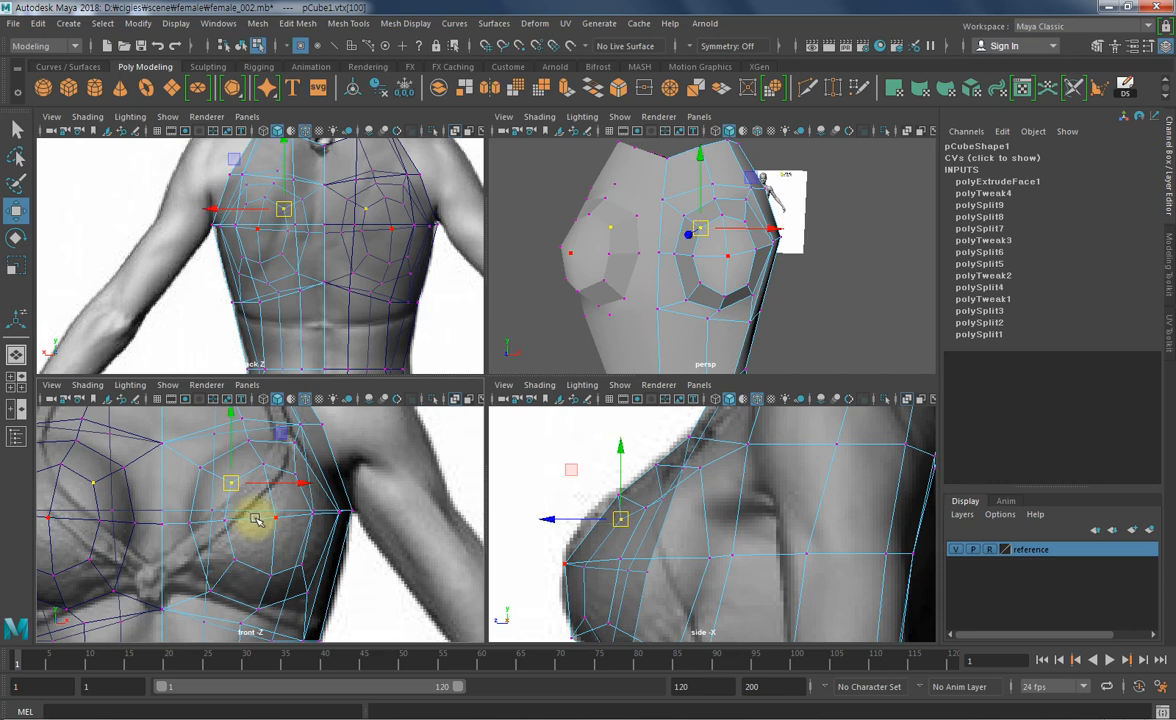
- Return to object mode and delete the construction history of the torso half
{"action": "left_click", "coordinate": [430, 512]}
{"action": "left_click_drag", "start_coordinate": [772, 258], "coordinate": [710, 287], "text": "alt"}
{"action": "key", "text": "F8"}
{"action": "left_click", "coordinate": [822, 303]}
{"action": "left_click", "coordinate": [740, 305]}
{"action": "left_click", "coordinate": [820, 313]}
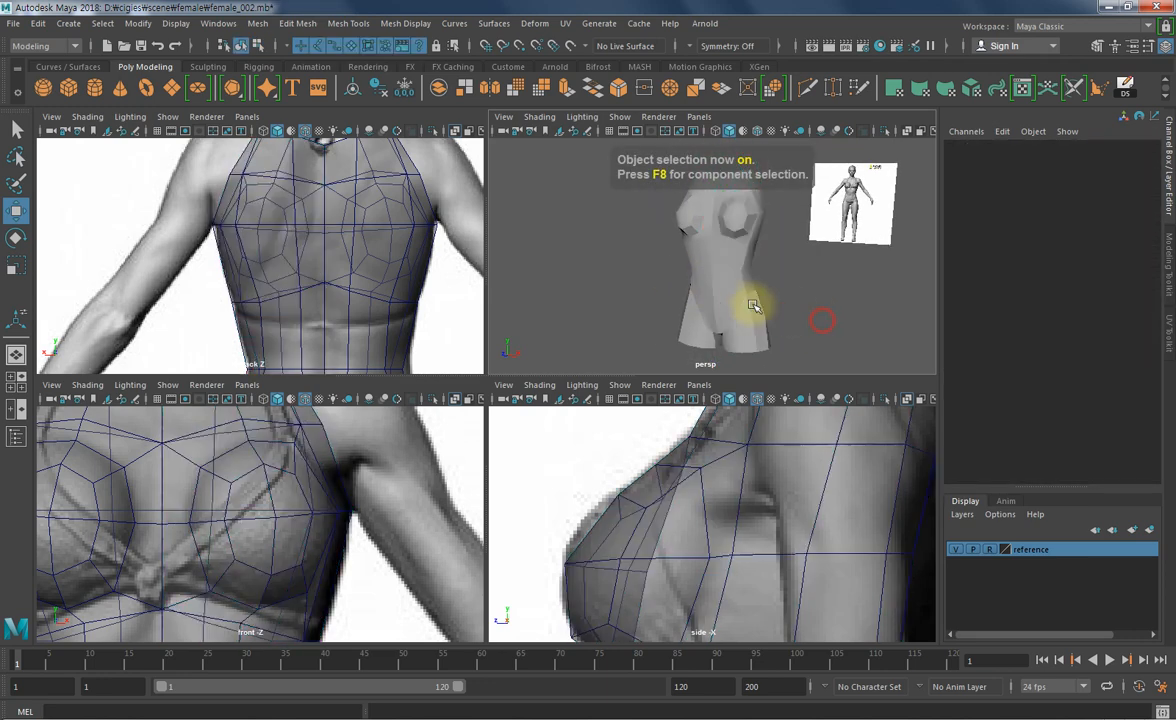
- Apply Soften Edge to the torso half in the enlarged perspective view
{"action": "key", "text": "space"}
{"action": "left_click_drag", "start_coordinate": [672, 341], "coordinate": [522, 412], "text": "alt"}
{"action": "left_click_drag", "start_coordinate": [632, 327], "coordinate": [559, 270], "text": "alt"}
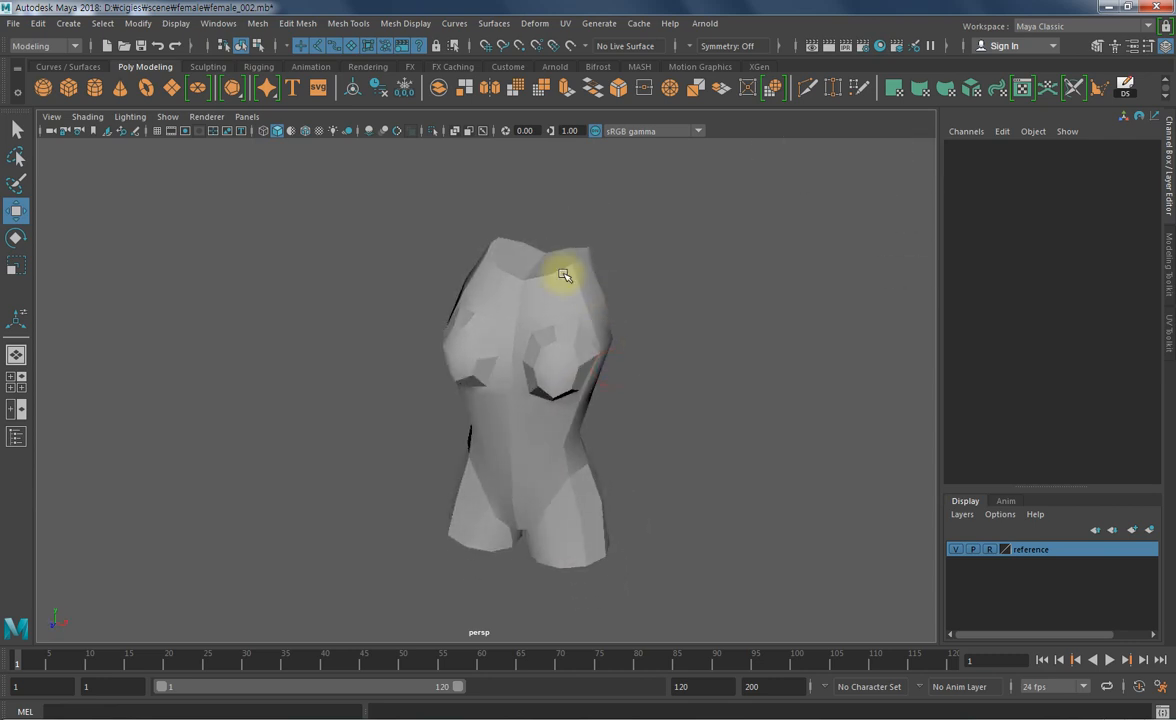
{"action": "left_click", "coordinate": [568, 305]}
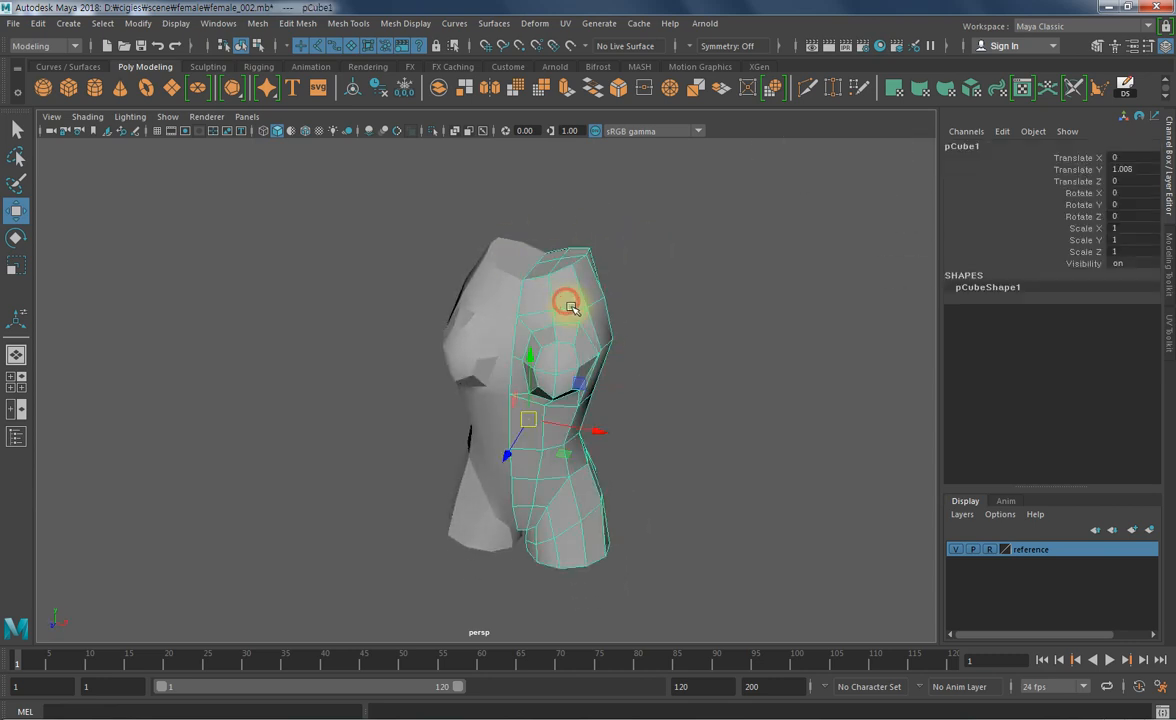
{"action": "left_click", "coordinate": [405, 24]}
{"action": "left_click", "coordinate": [538, 153]}
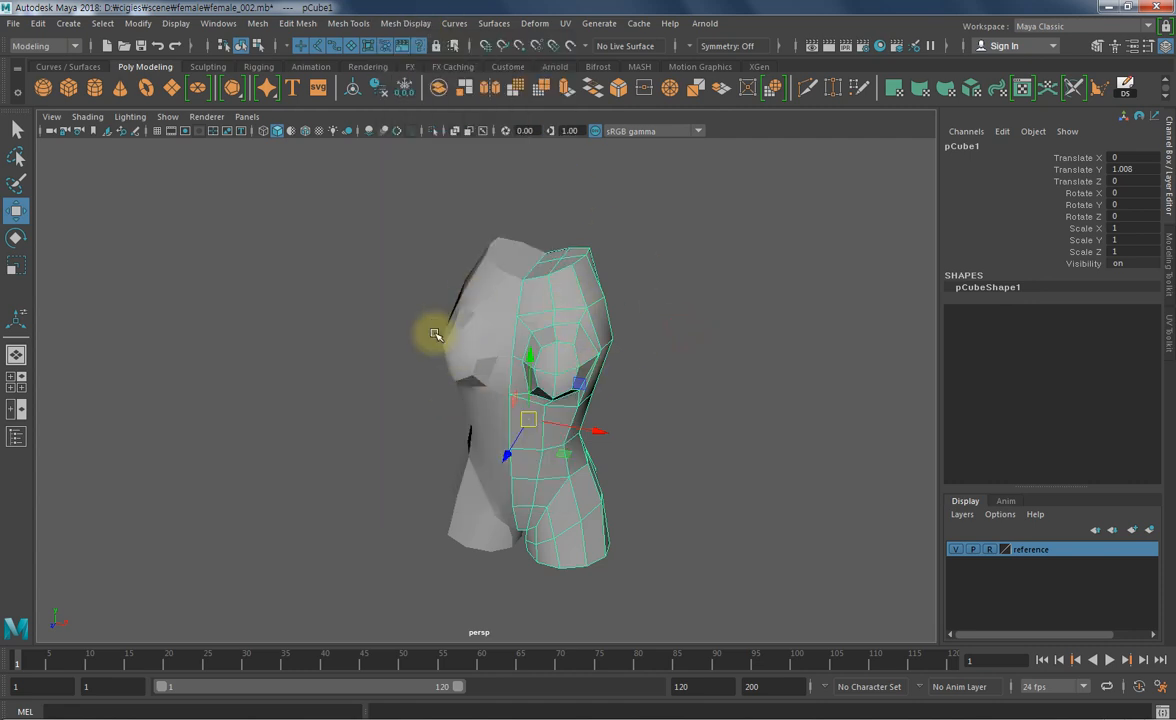
{"action": "left_click_drag", "start_coordinate": [613, 420], "coordinate": [688, 465], "text": "alt"}
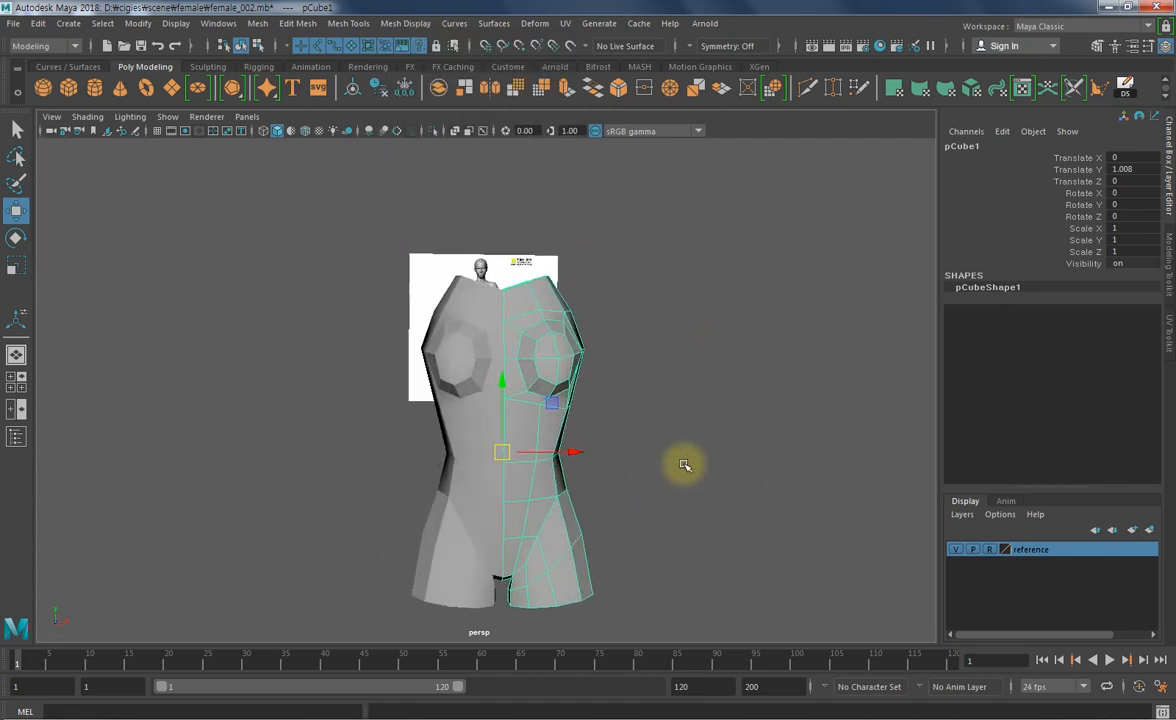
{"action": "left_click", "coordinate": [405, 24]}
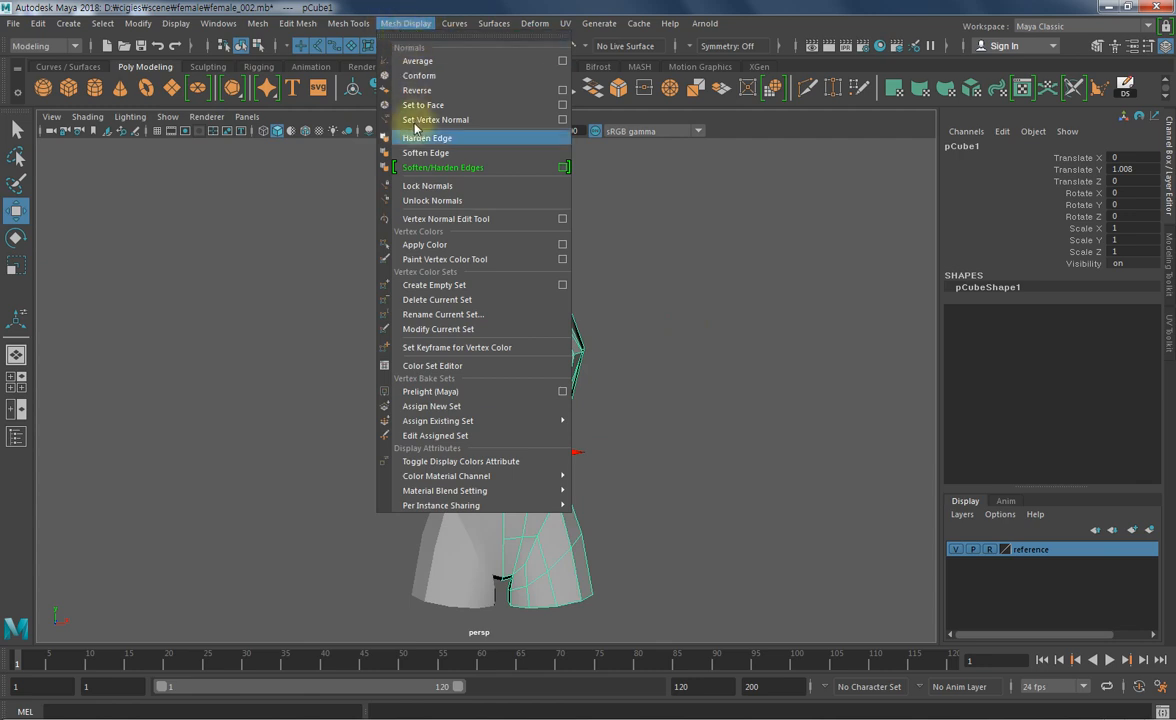
{"action": "left_click", "coordinate": [438, 155]}
- Inspect the softened torso from the side and front, and examine the neck and shoulder area against the back, front and side references
{"action": "left_click", "coordinate": [748, 341]}
{"action": "left_click_drag", "start_coordinate": [748, 341], "coordinate": [472, 407], "text": "alt"}
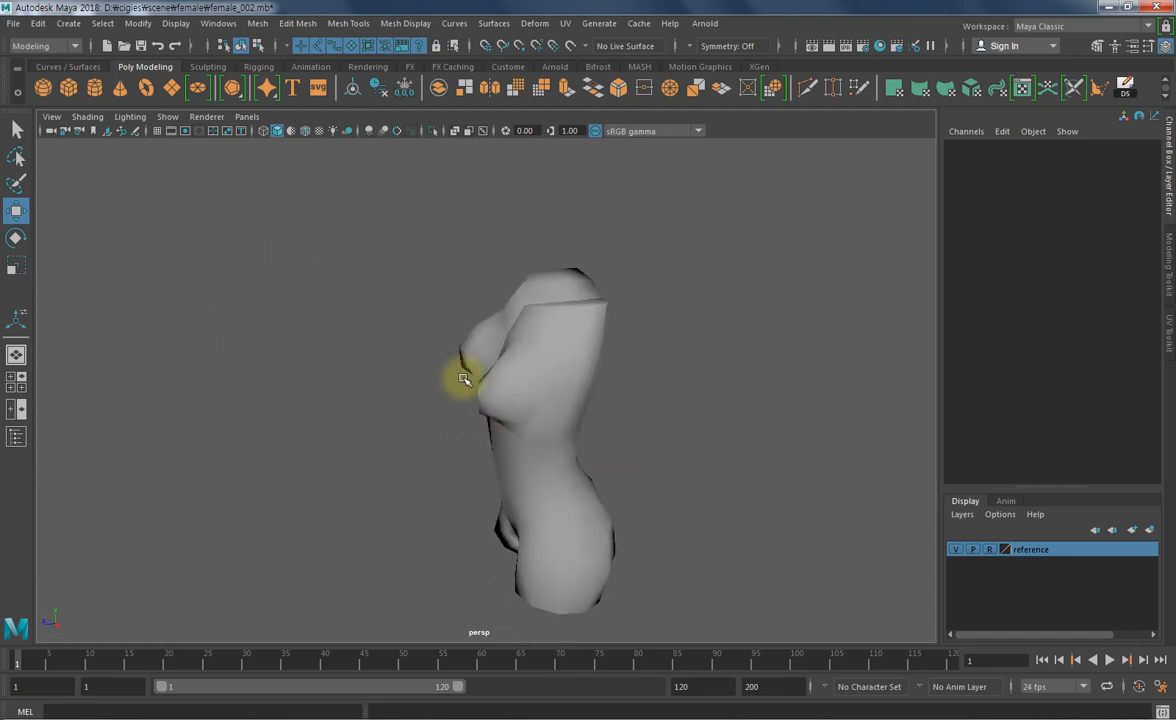
{"action": "left_click", "coordinate": [520, 374]}
{"action": "left_click_drag", "start_coordinate": [520, 374], "coordinate": [661, 341], "text": "alt"}
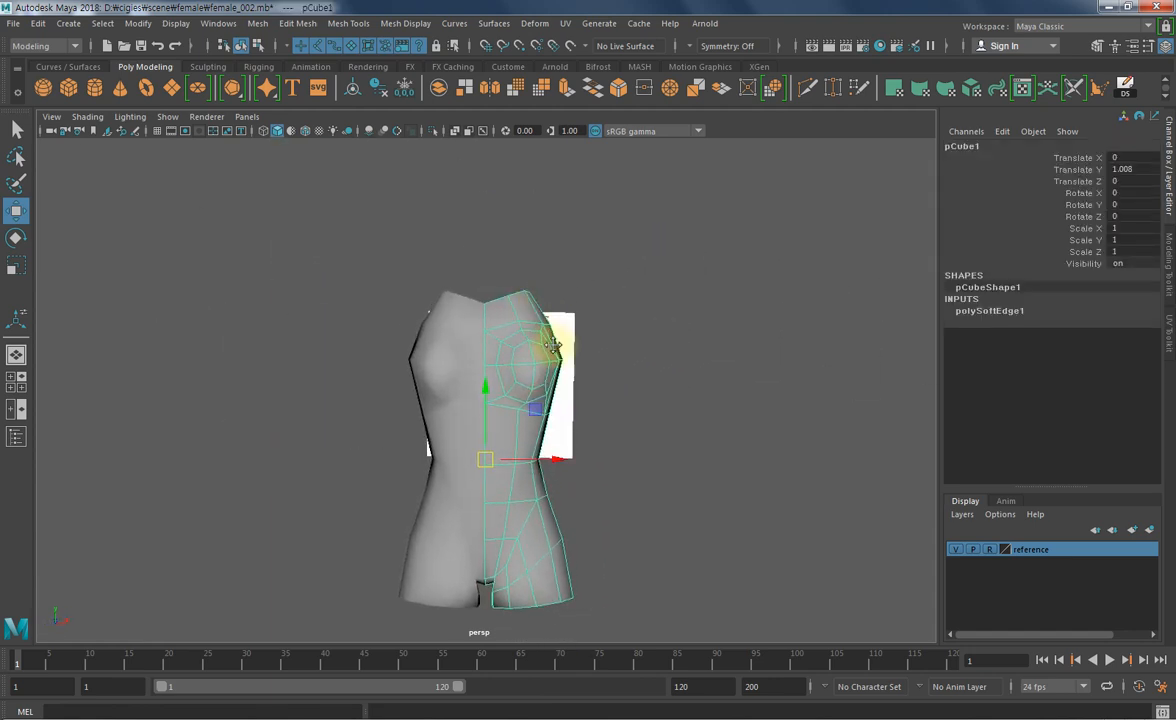
{"action": "middle_click_drag", "start_coordinate": [549, 344], "coordinate": [507, 383], "text": "alt"}
{"action": "key", "text": "space"}
{"action": "middle_click_drag", "start_coordinate": [300, 465], "coordinate": [369, 589], "text": "alt"}
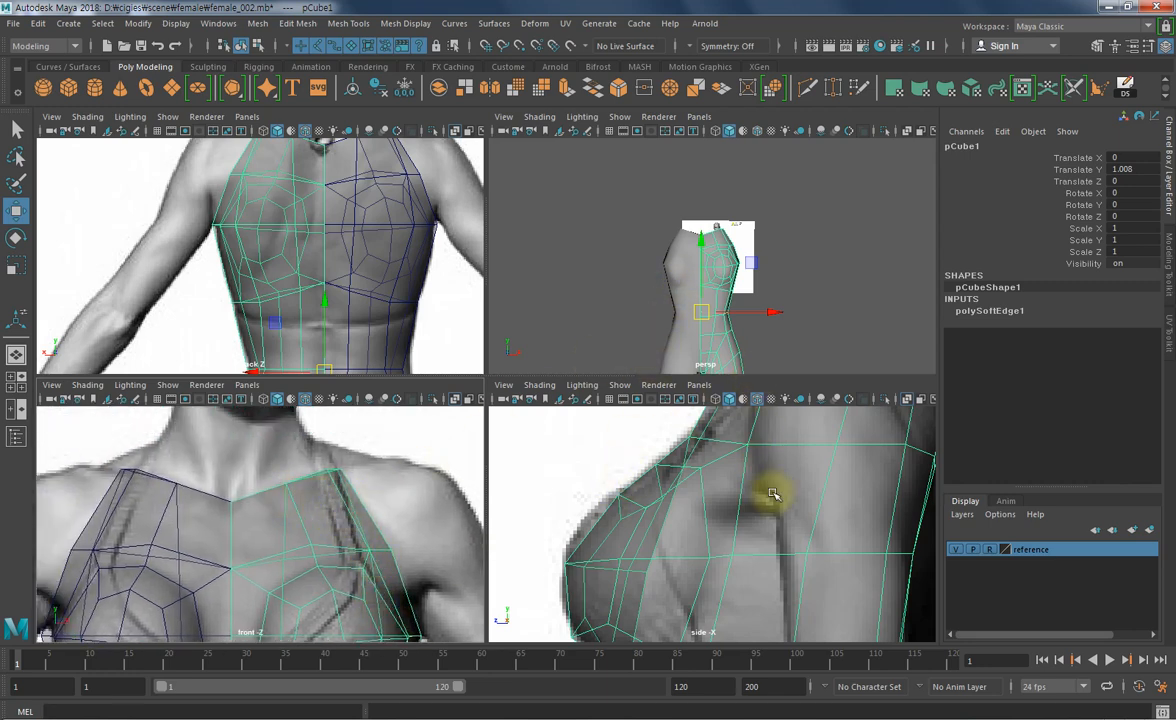
{"action": "middle_click_drag", "start_coordinate": [772, 491], "coordinate": [702, 588], "text": "alt"}
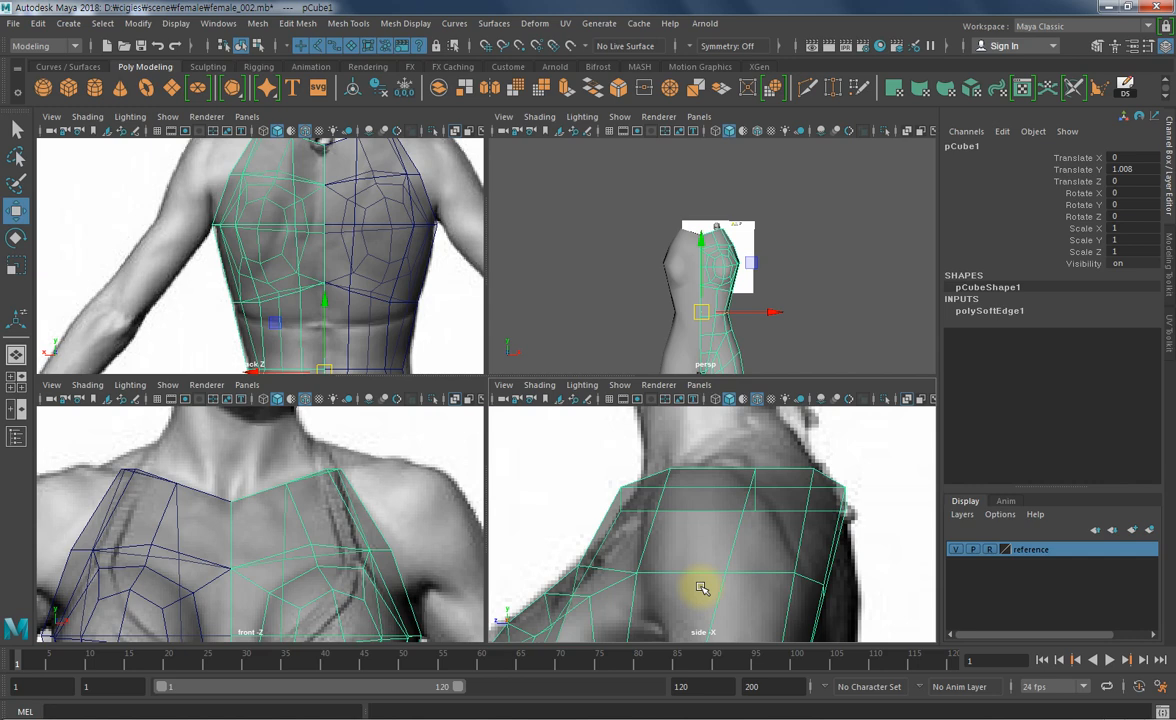
{"action": "middle_click_drag", "start_coordinate": [701, 360], "coordinate": [713, 359], "text": "alt"}
{"action": "middle_click_drag", "start_coordinate": [340, 236], "coordinate": [336, 332], "text": "alt"}
{"action": "right_click_drag", "start_coordinate": [336, 332], "coordinate": [463, 316], "text": "alt"}
{"action": "middle_click_drag", "start_coordinate": [396, 526], "coordinate": [407, 550], "text": "alt"}
{"action": "right_click_drag", "start_coordinate": [407, 549], "coordinate": [436, 538], "text": "alt"}
{"action": "left_click_drag", "start_coordinate": [799, 270], "coordinate": [750, 275], "text": "alt"}
- Raise the back and middle inner edges at the torso's neck opening towards the neck, and flatten them with the Scale tool
{"action": "key", "text": "F10"}
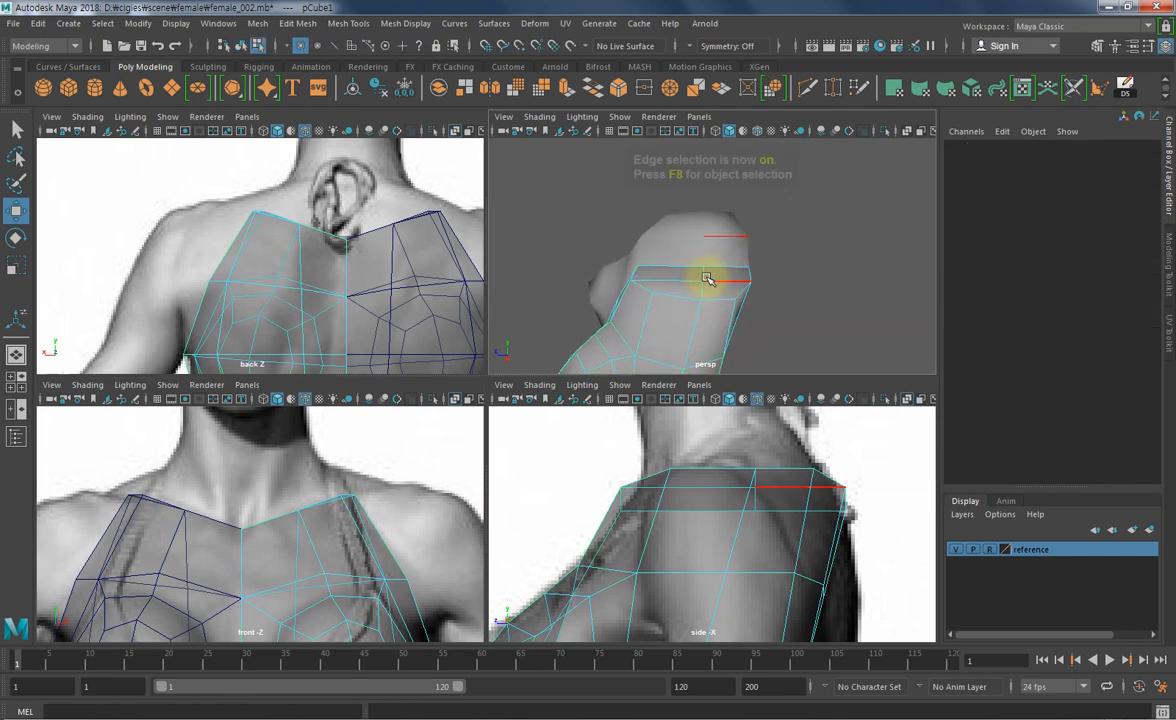
{"action": "left_click", "coordinate": [704, 274]}
{"action": "key", "text": "q"}
{"action": "left_click", "coordinate": [749, 275], "text": "shift"}
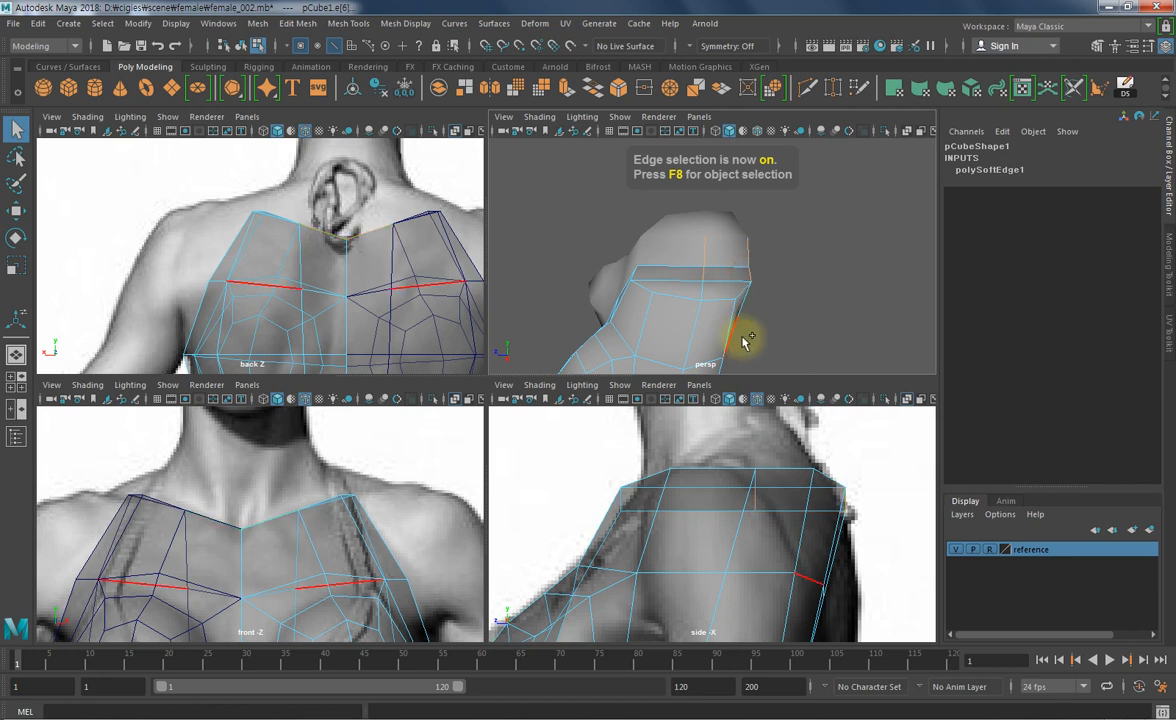
{"action": "left_click_drag", "start_coordinate": [772, 276], "coordinate": [758, 269], "text": "alt"}
{"action": "key", "text": "w"}
{"action": "middle_click_drag", "start_coordinate": [367, 293], "coordinate": [299, 345], "text": "alt"}
{"action": "left_click_drag", "start_coordinate": [254, 216], "coordinate": [255, 157]}
{"action": "key", "text": "r"}
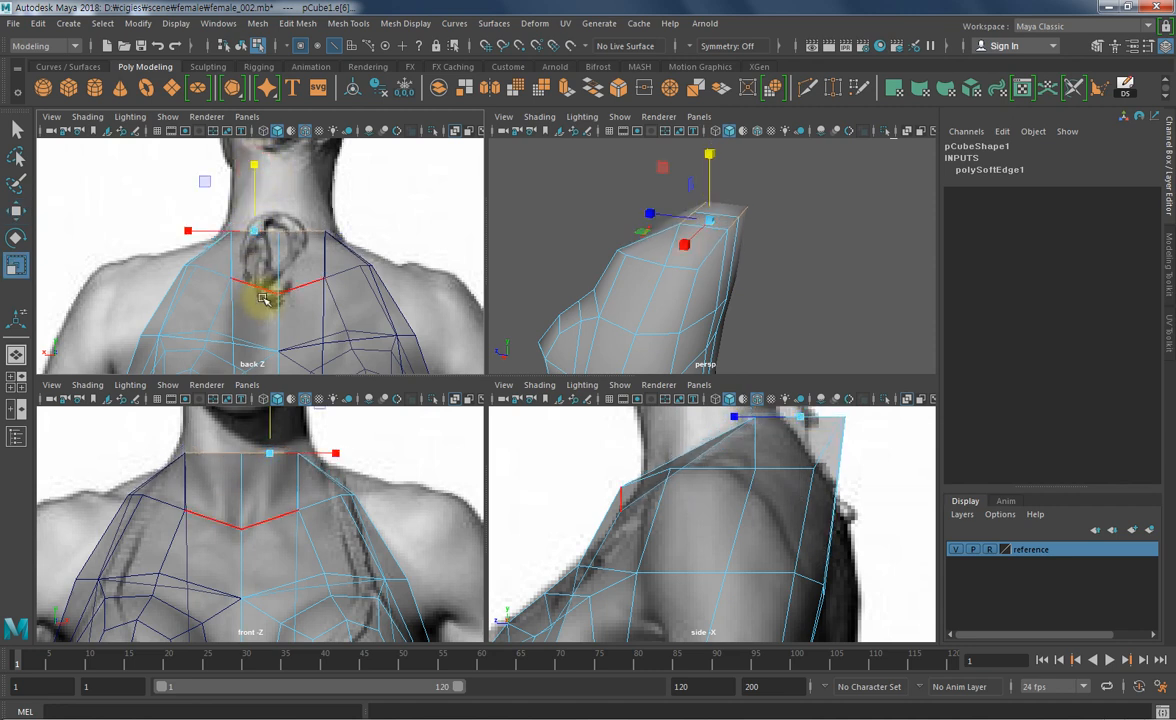
- Move the outer side vertices of the neck opening outward and slightly down to the base of the neck in the reference
{"action": "key", "text": "F9"}
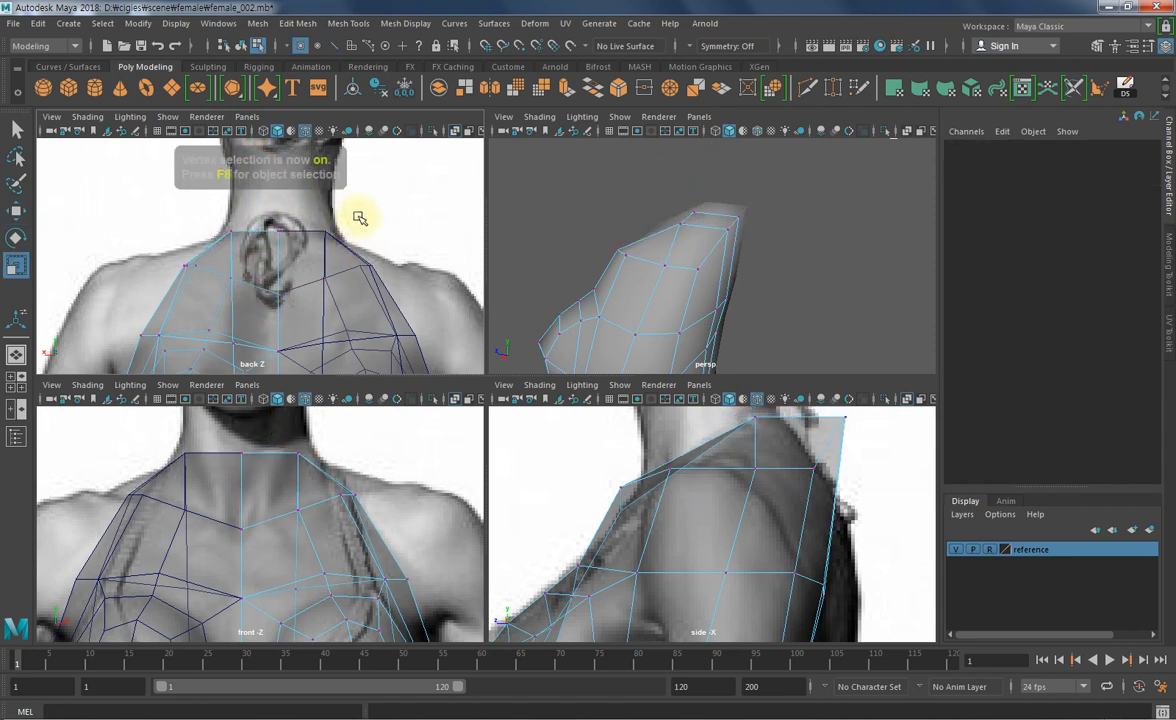
{"action": "left_click_drag", "start_coordinate": [246, 219], "coordinate": [222, 241]}
{"action": "middle_click_drag", "start_coordinate": [267, 241], "coordinate": [341, 292], "text": "alt"}
{"action": "key", "text": "w"}
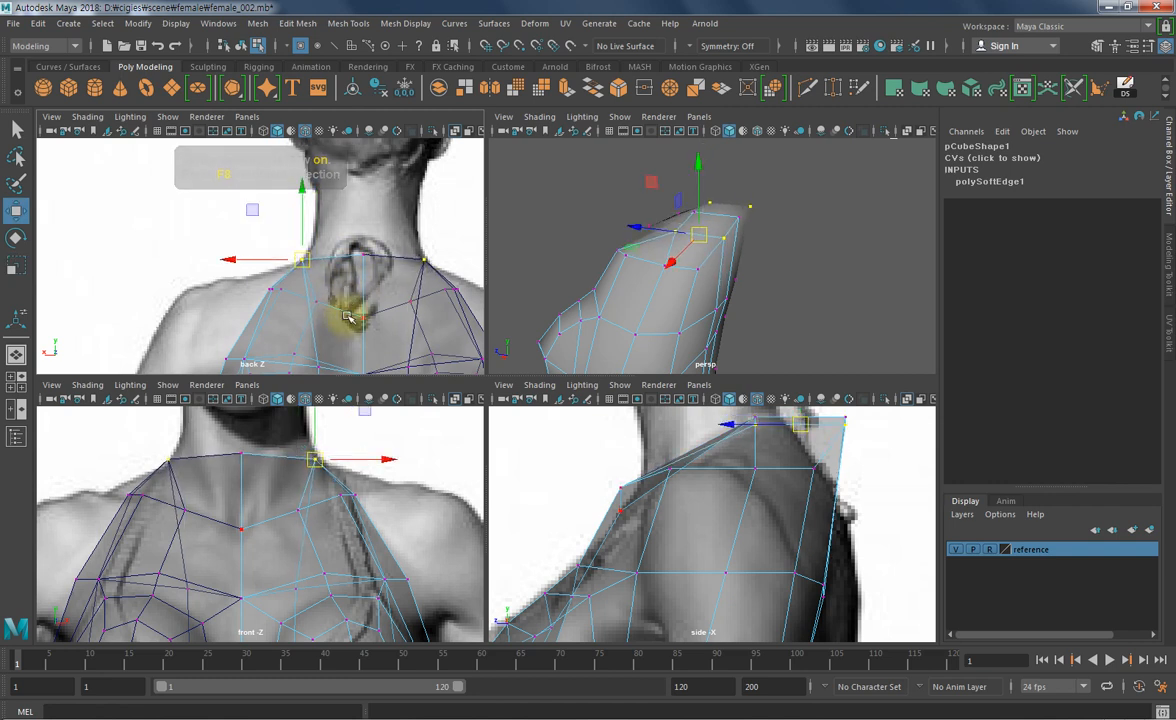
- Raise the back and middle vertices along the outer top edge of the torso towards the reference shoulder line
{"action": "middle_click", "coordinate": [754, 284]}
{"action": "middle_click_drag", "start_coordinate": [754, 284], "coordinate": [709, 231]}
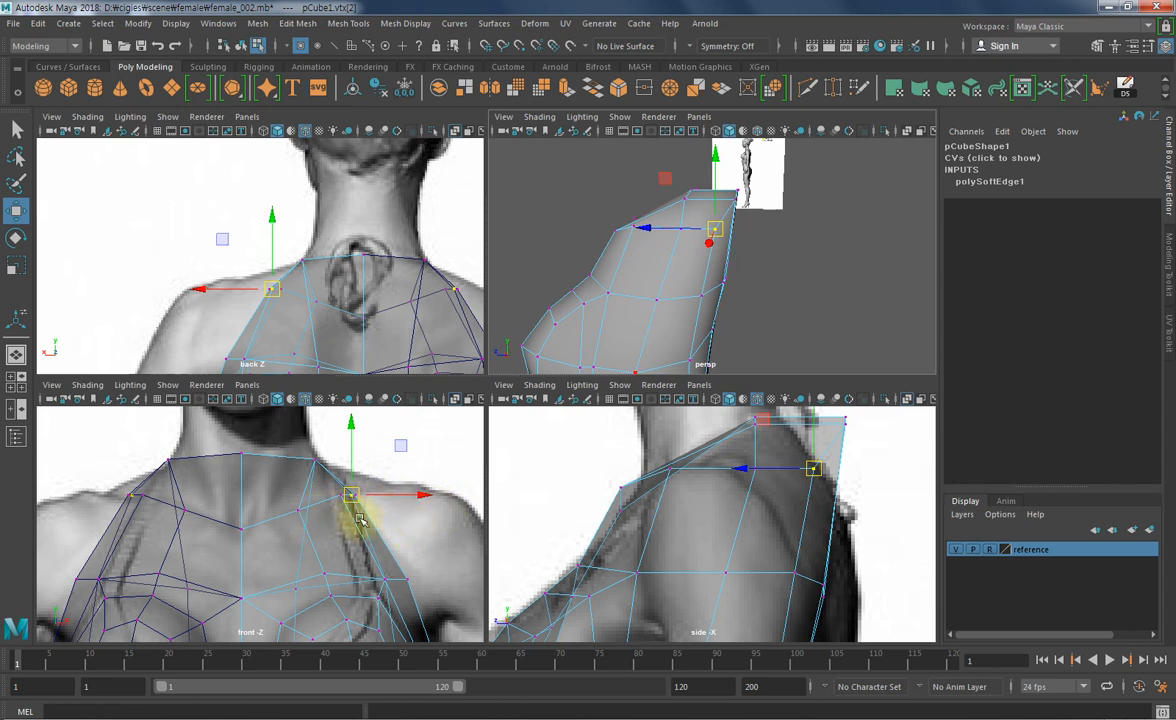
{"action": "middle_click_drag", "start_coordinate": [350, 446], "coordinate": [355, 443]}
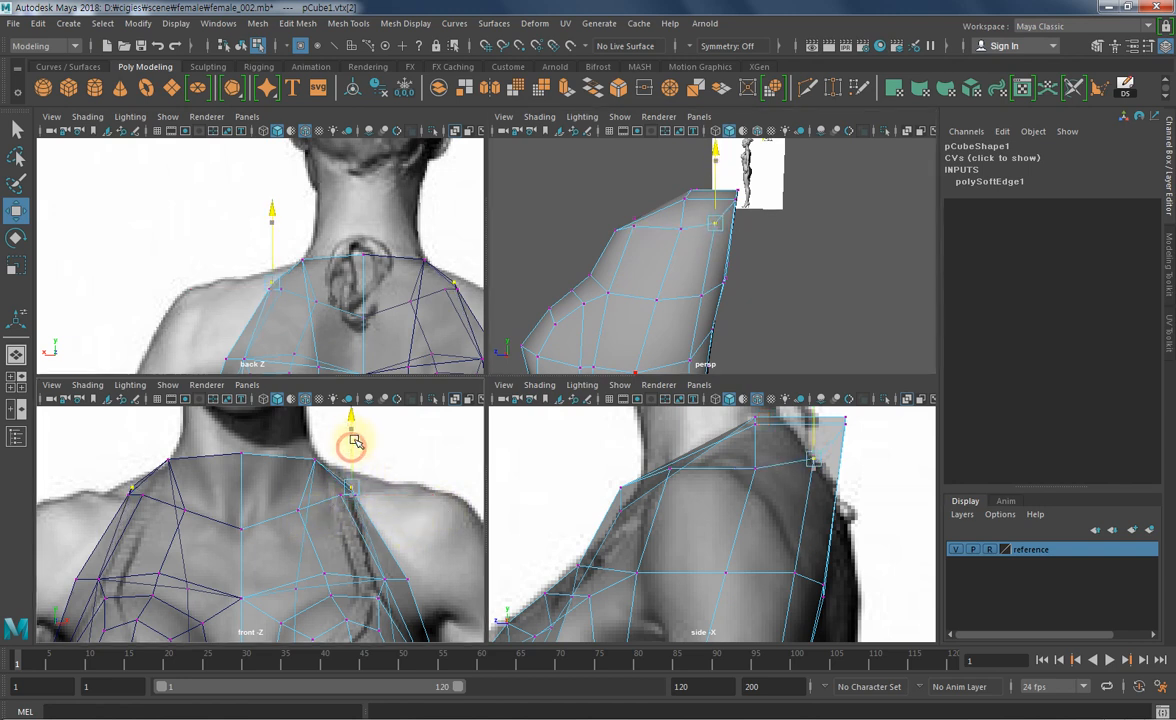
{"action": "key", "text": "q"}
{"action": "left_click", "coordinate": [682, 235]}
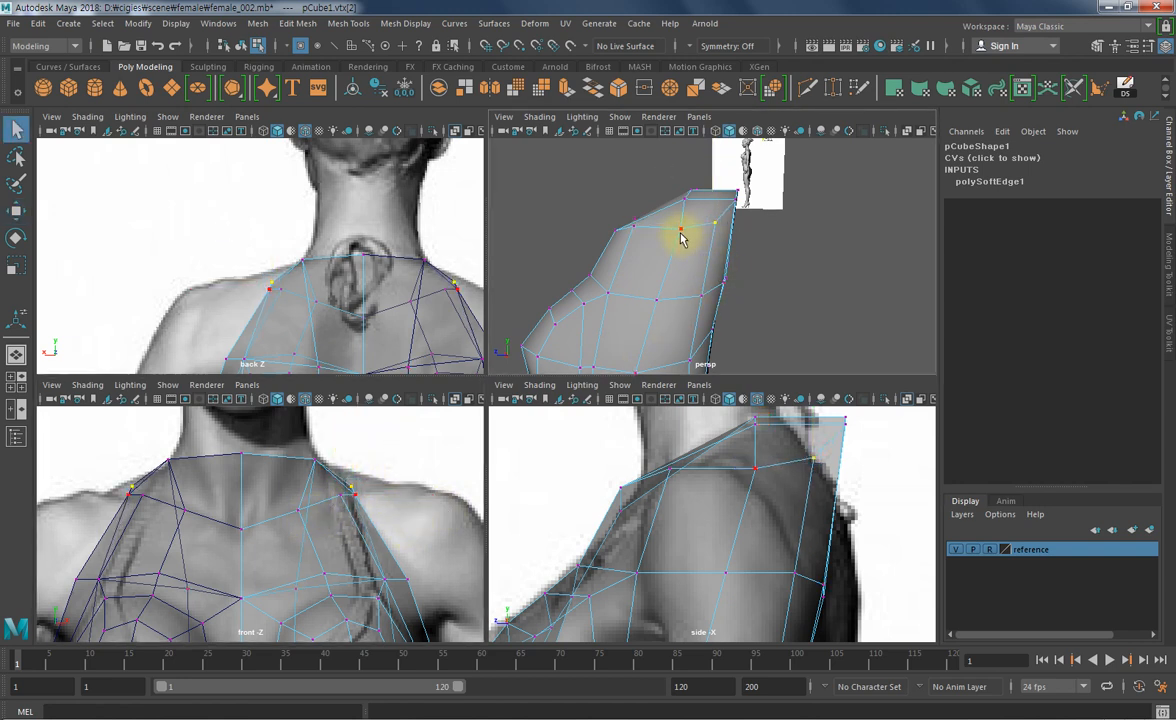
{"action": "key", "text": "w"}
{"action": "middle_click_drag", "start_coordinate": [354, 451], "coordinate": [360, 432]}
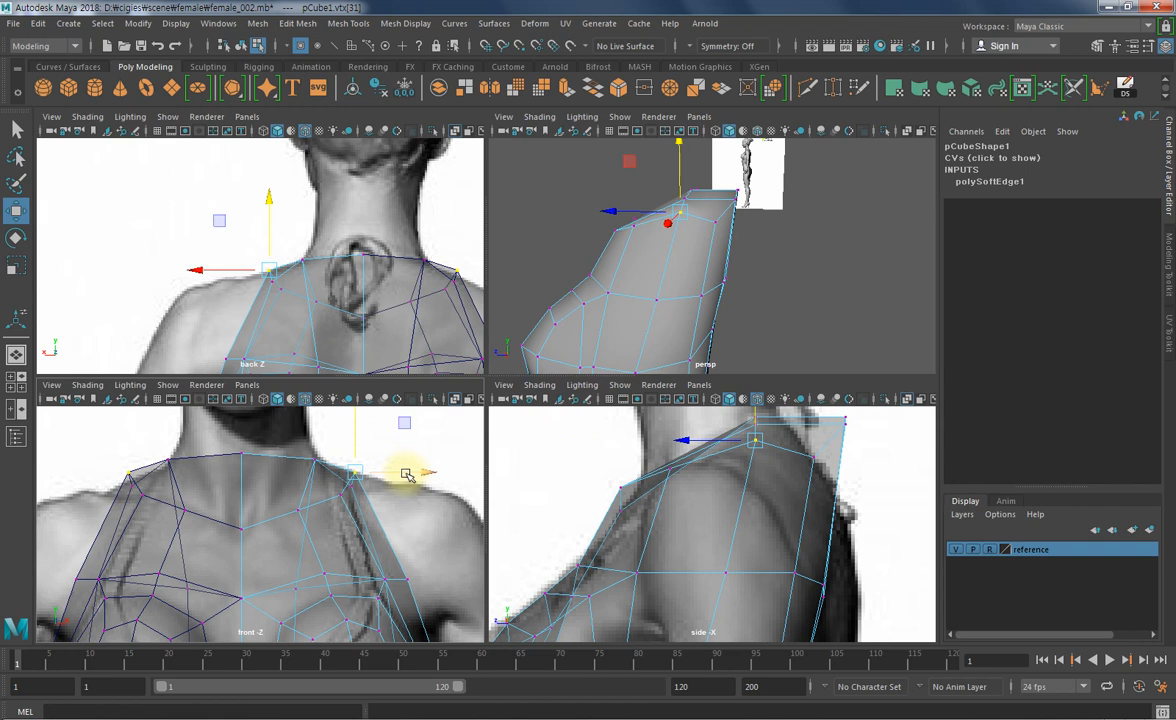
- Move the front shoulder vertex outward and slightly up, and nudge the collarbone vertex slightly inward in the front view
{"action": "key", "text": "q"}
{"action": "key", "text": "w"}
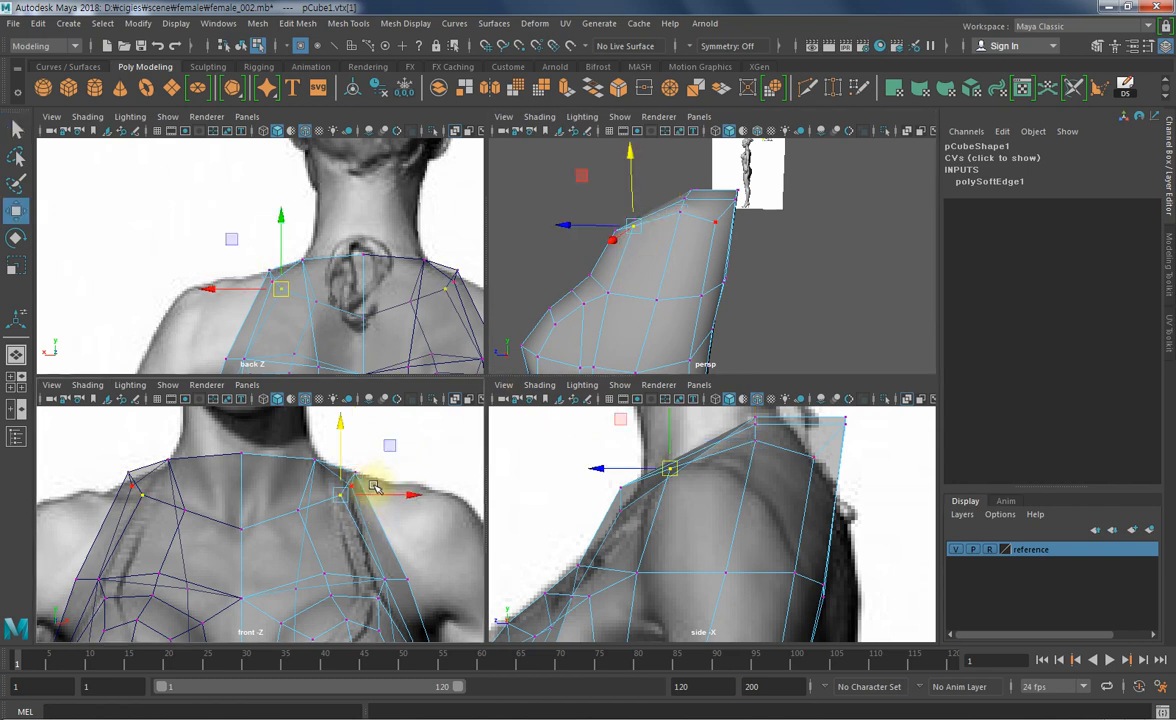
{"action": "middle_click_drag", "start_coordinate": [370, 549], "coordinate": [381, 545]}
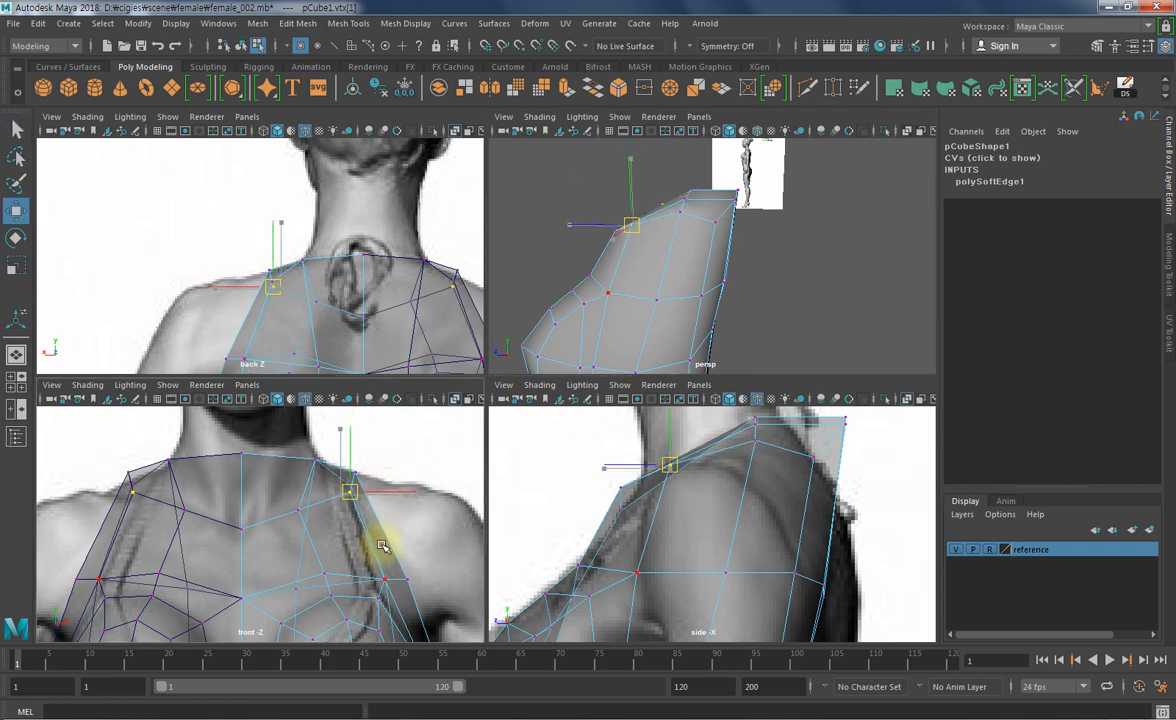
{"action": "left_click", "coordinate": [297, 512]}
{"action": "middle_click_drag", "start_coordinate": [323, 542], "coordinate": [298, 540]}
- Push the collarbone vertex and the front shoulder vertex back to follow the upper chest contour of the side reference
{"action": "key", "text": "q"}
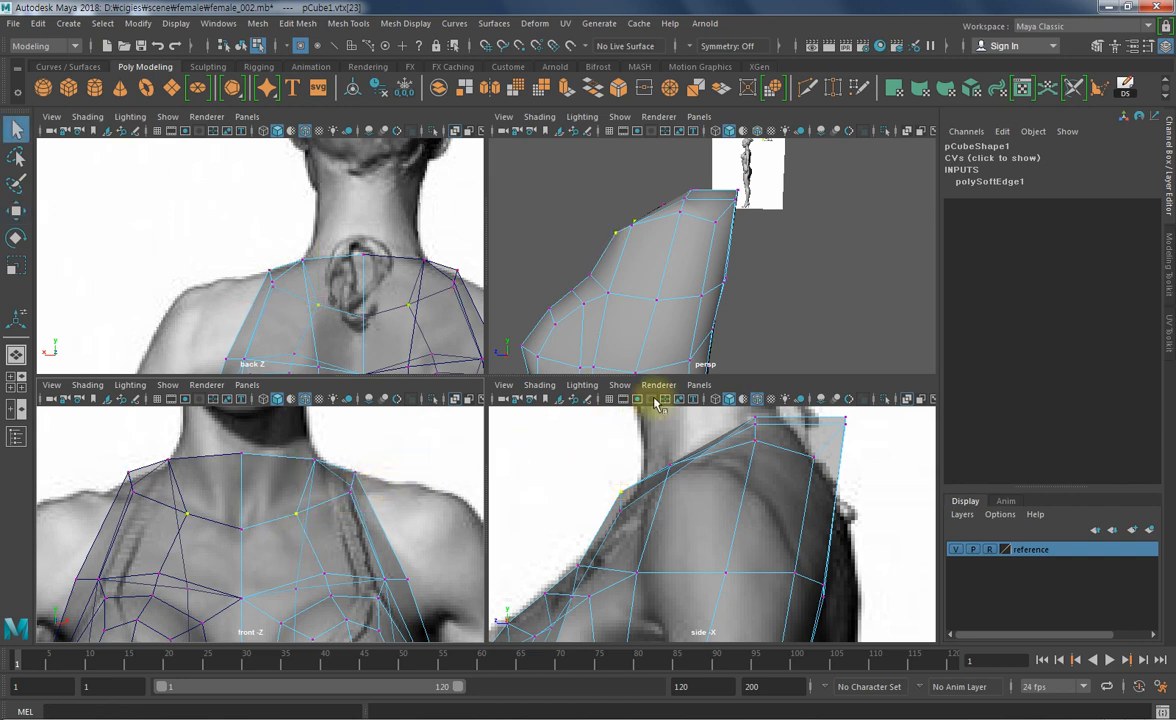
{"action": "left_click_drag", "start_coordinate": [787, 285], "coordinate": [822, 268], "text": "alt"}
{"action": "left_click_drag", "start_coordinate": [727, 192], "coordinate": [783, 233], "text": "alt"}
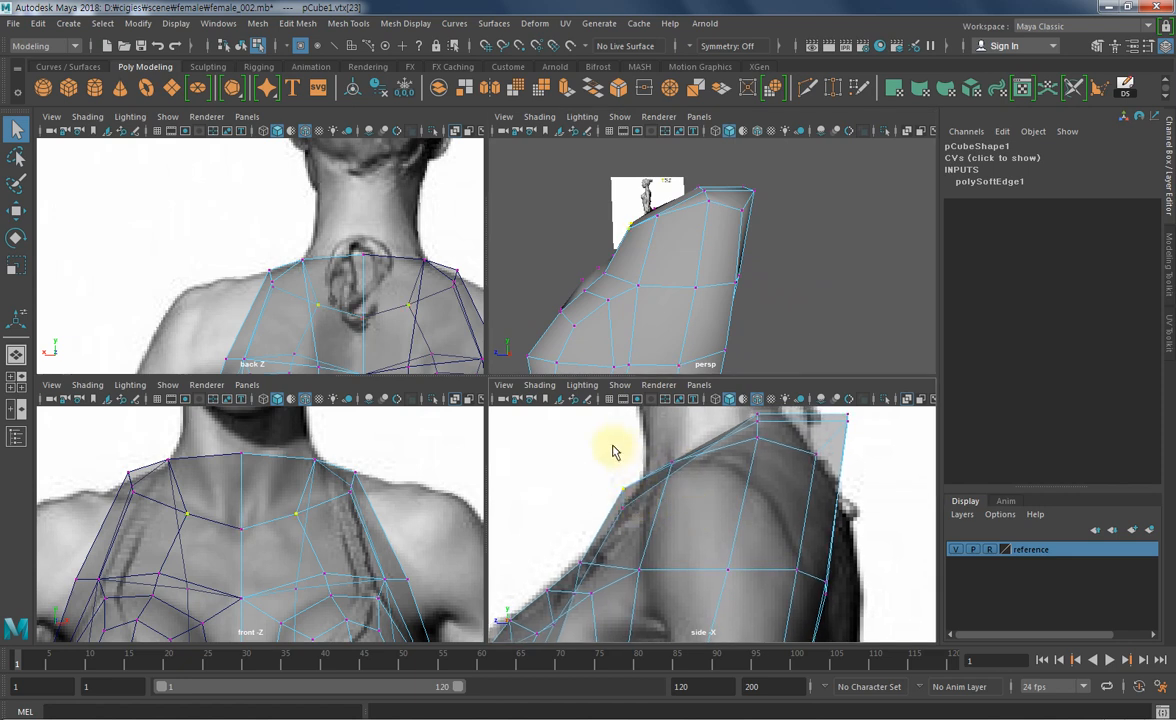
{"action": "key", "text": "w"}
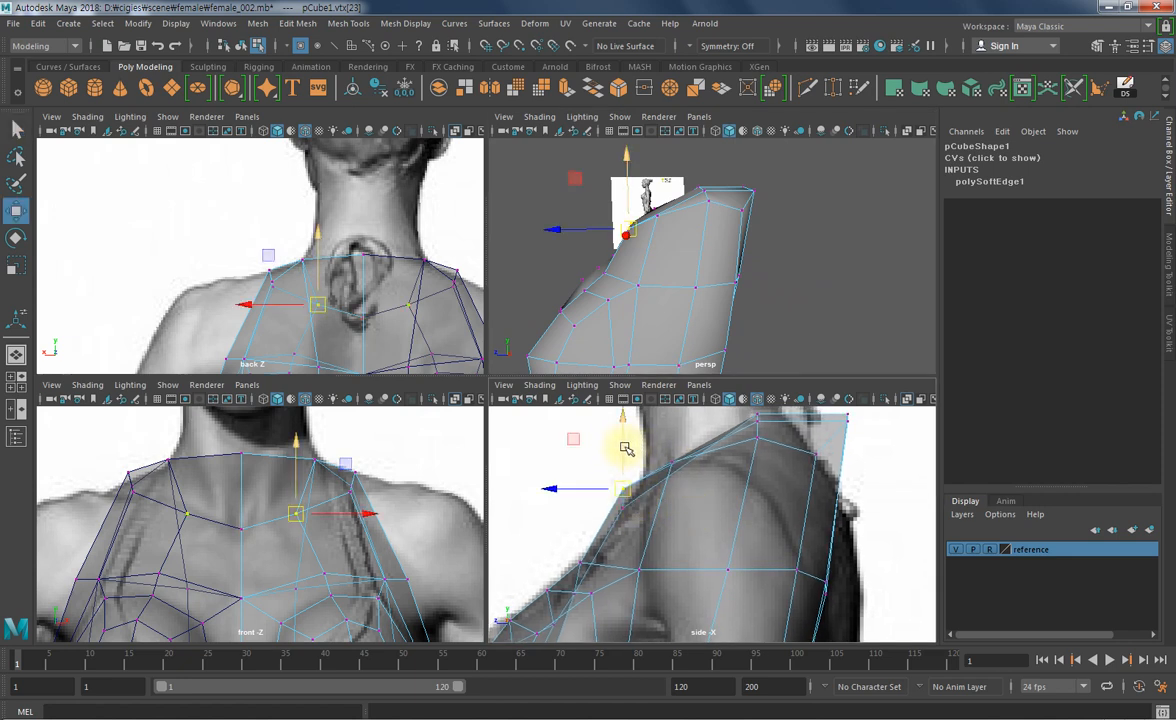
{"action": "left_click_drag", "start_coordinate": [624, 448], "coordinate": [624, 456]}
{"action": "left_click_drag", "start_coordinate": [578, 489], "coordinate": [625, 463]}
{"action": "key", "text": "q"}
{"action": "left_click", "coordinate": [678, 466]}
{"action": "key", "text": "w"}
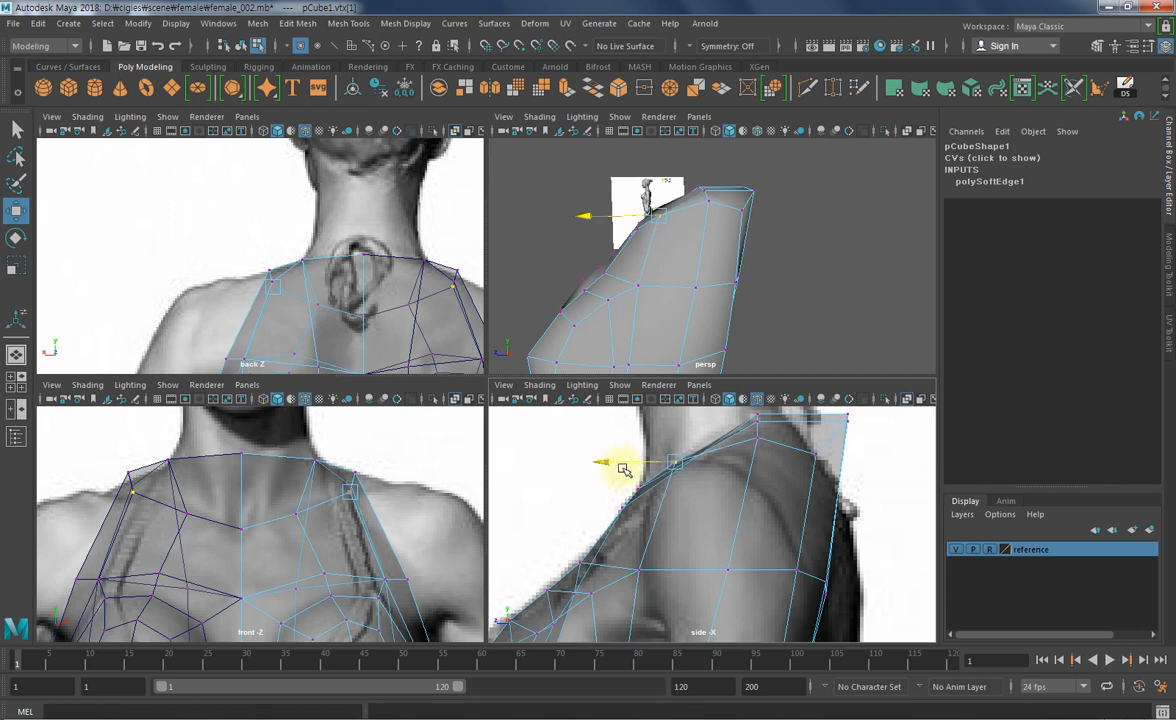
{"action": "left_click_drag", "start_coordinate": [622, 469], "coordinate": [624, 470]}
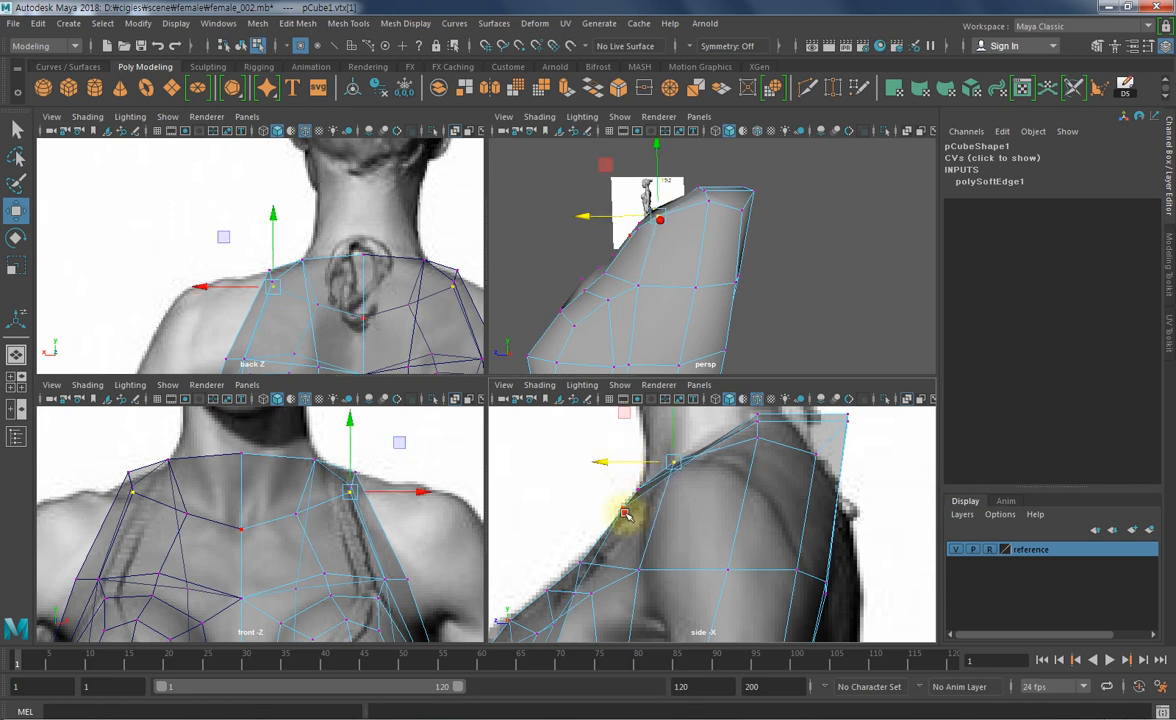
- Check the shoulder shape against the side reference and move the vertex in front of the armpit slightly forward
{"action": "left_click", "coordinate": [624, 514]}
{"action": "left_click", "coordinate": [832, 249]}
{"action": "left_click_drag", "start_coordinate": [832, 249], "coordinate": [625, 275], "text": "alt"}
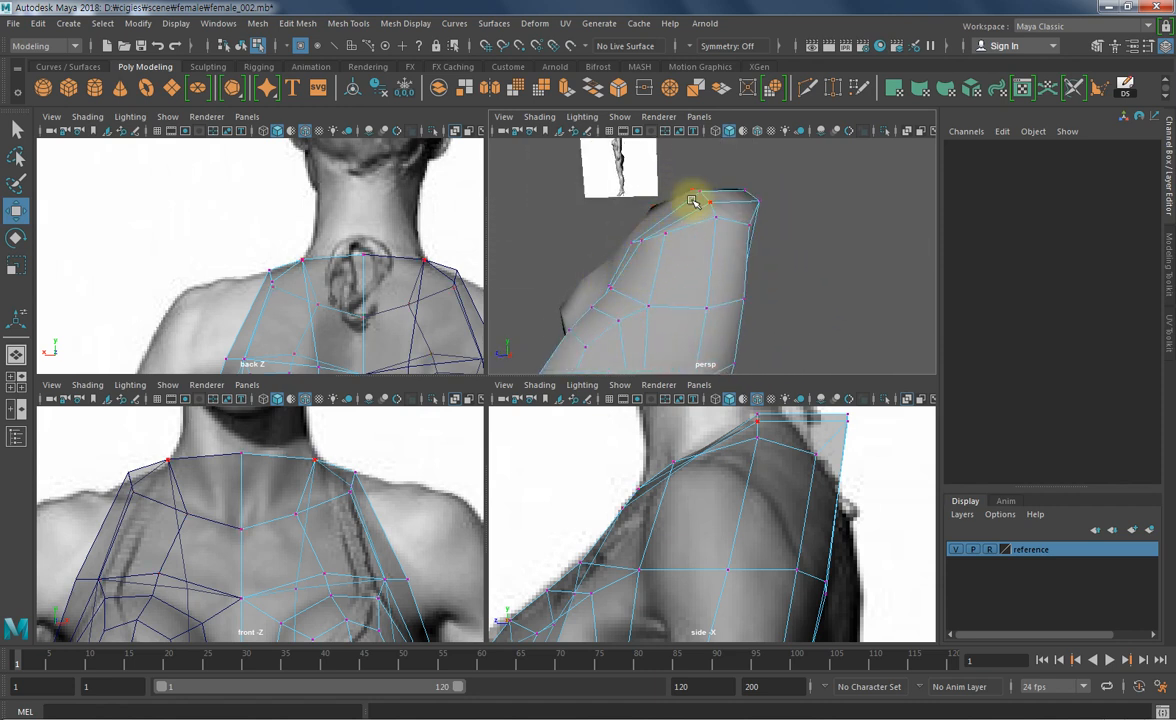
{"action": "left_click", "coordinate": [630, 248]}
{"action": "left_click", "coordinate": [814, 283]}
{"action": "left_click_drag", "start_coordinate": [712, 335], "coordinate": [690, 266], "text": "alt"}
{"action": "scroll", "coordinate": [722, 504], "scroll_direction": "down", "scroll_amount": 5}
{"action": "mouse_move", "coordinate": [725, 528]}
{"action": "middle_mouse_down", "text": "alt"}
{"action": "mouse_move", "coordinate": [727, 491]}
{"action": "mouse_move", "coordinate": [726, 548]}
{"action": "middle_mouse_up", "text": "alt"}
{"action": "scroll", "coordinate": [732, 500], "scroll_direction": "up", "scroll_amount": 4}
{"action": "left_click", "coordinate": [735, 504], "text": "alt"}
{"action": "scroll", "coordinate": [724, 548], "scroll_direction": "down", "scroll_amount": 3}
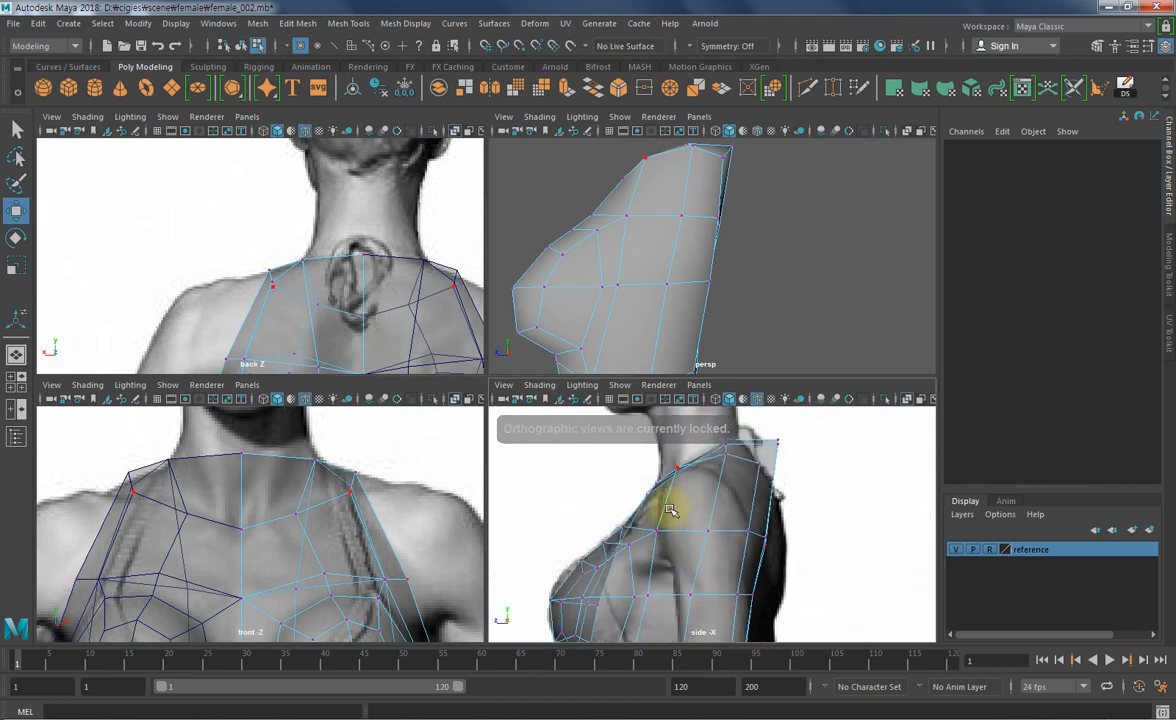
{"action": "left_click", "coordinate": [652, 533]}
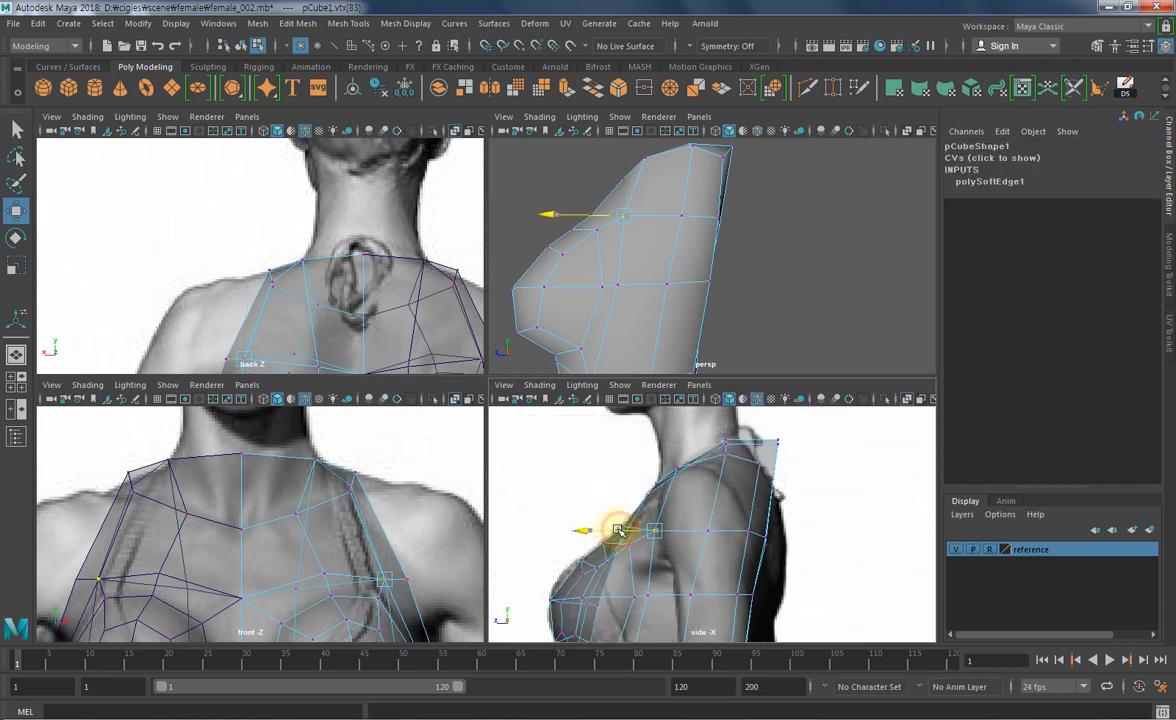
- Extrude the side faces at the shoulder outward to the start of the arm and flatten their end with the Scale tool
{"action": "key", "text": "F11"}
{"action": "key", "text": "q"}
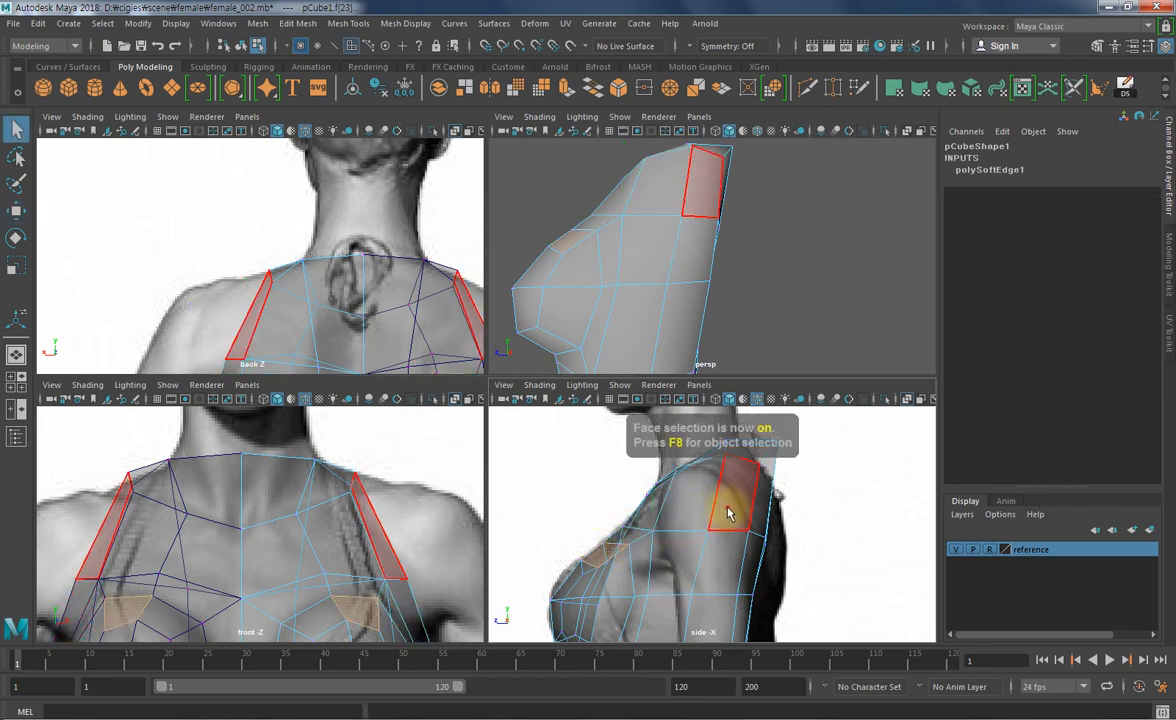
{"action": "left_click", "coordinate": [730, 512]}
{"action": "left_click", "coordinate": [701, 512], "text": "shift"}
{"action": "left_click", "coordinate": [682, 570], "text": "shift"}
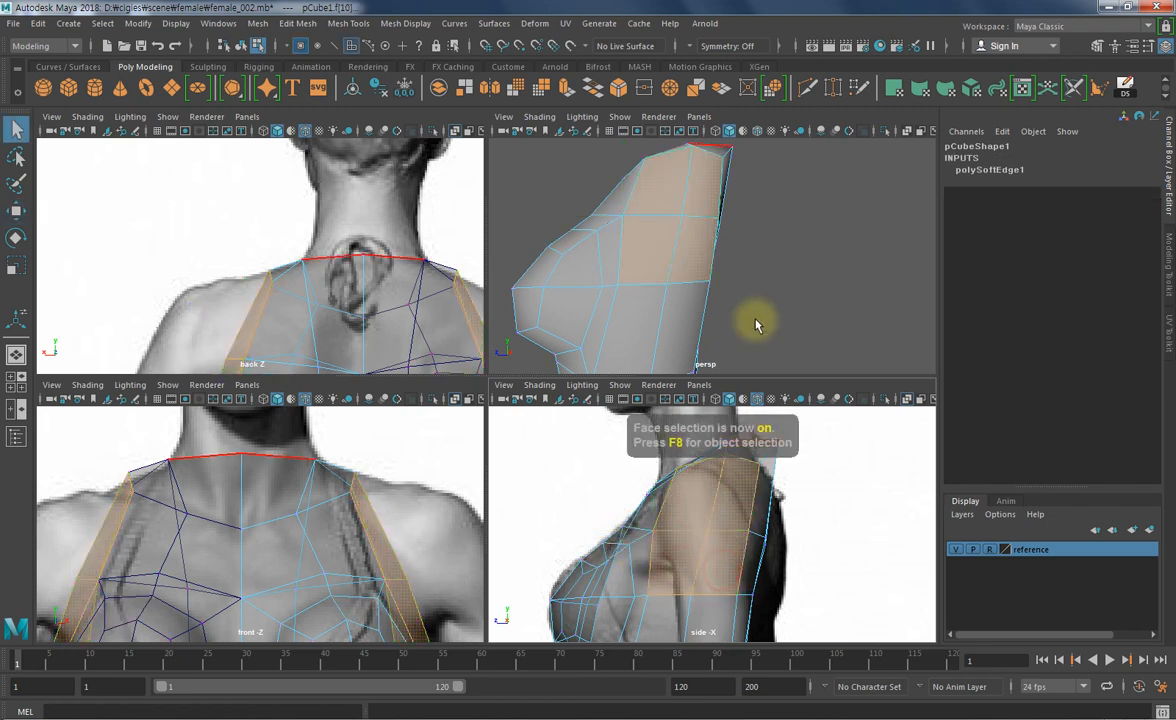
{"action": "left_click_drag", "start_coordinate": [686, 158], "coordinate": [727, 237], "text": "alt"}
{"action": "left_click", "coordinate": [564, 87]}
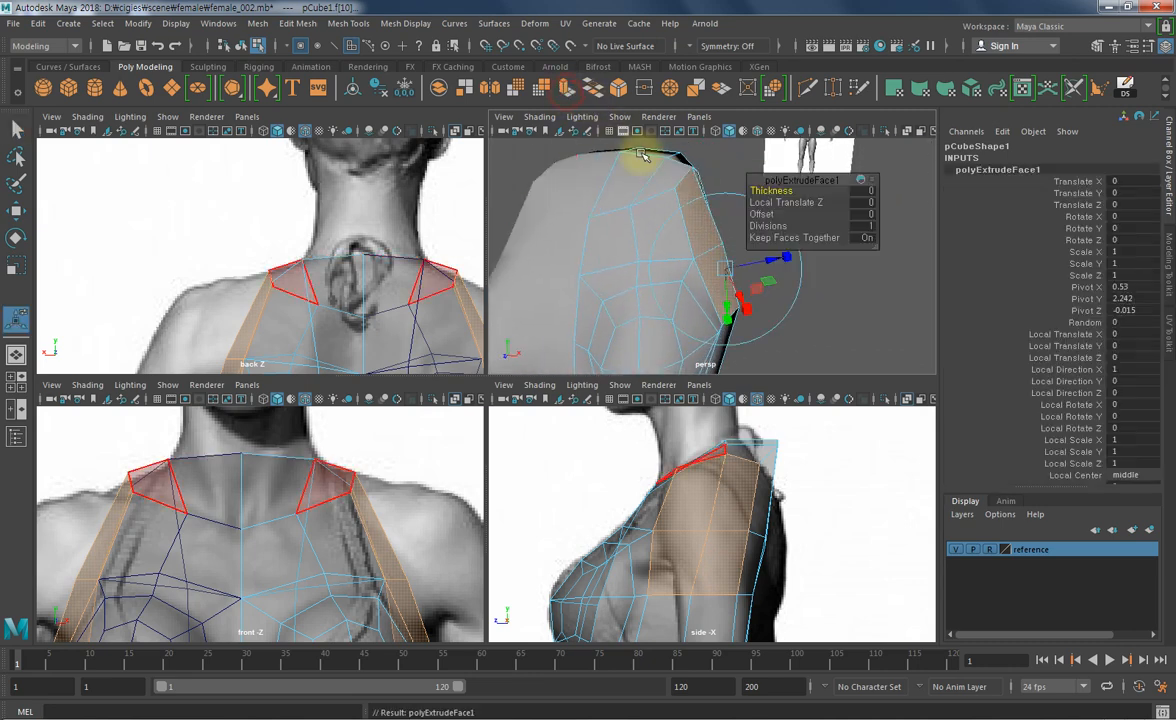
{"action": "left_click_drag", "start_coordinate": [741, 247], "coordinate": [630, 249]}
{"action": "key", "text": "r"}
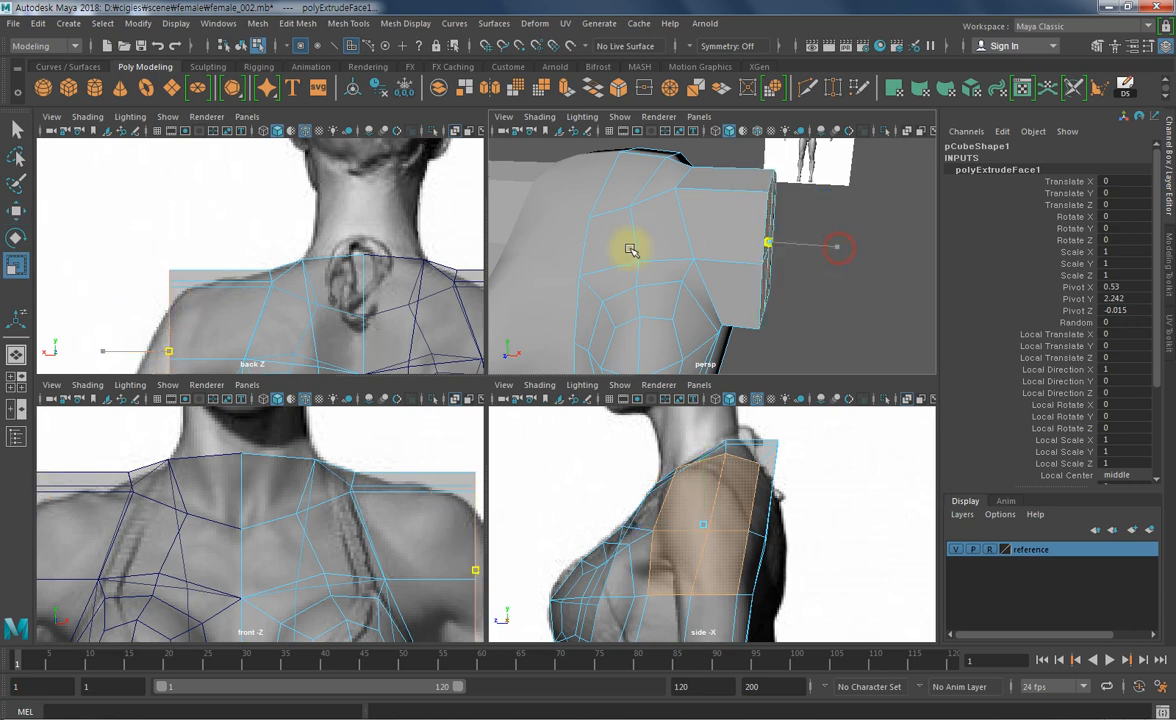
{"action": "middle_click_drag", "start_coordinate": [429, 537], "coordinate": [395, 520], "text": "alt"}
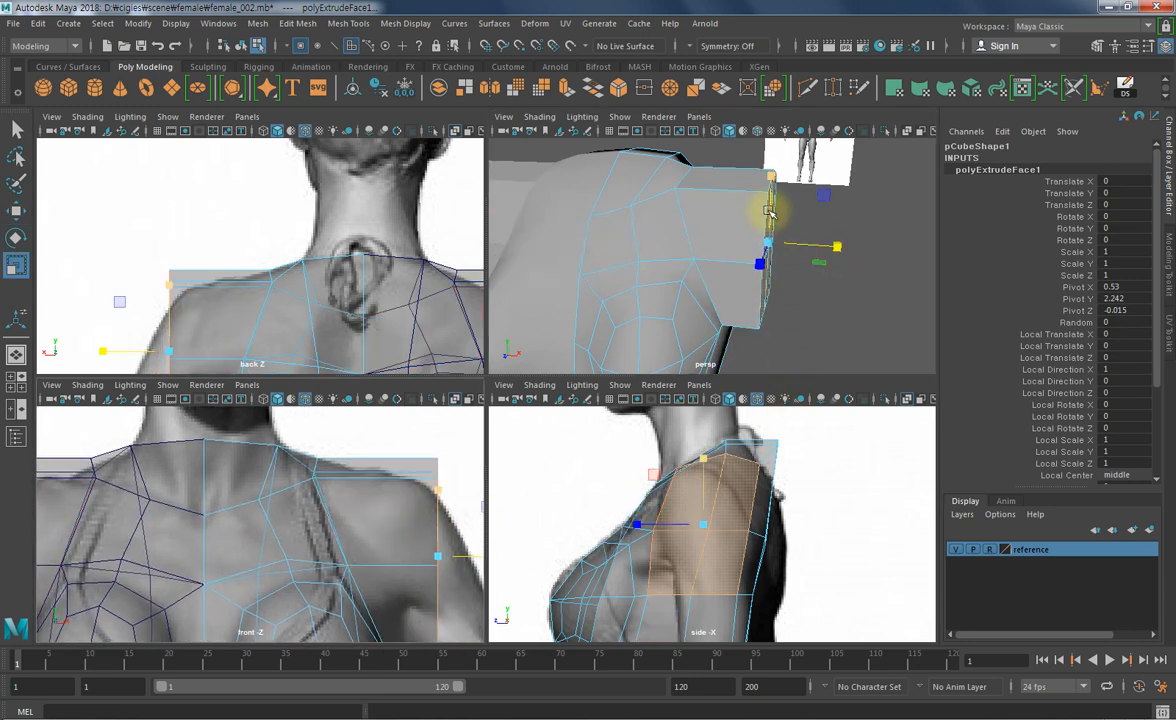
- Apply Circularize to the extruded shoulder's end faces to give the arm opening a round outline
{"action": "left_click_drag", "start_coordinate": [777, 302], "coordinate": [689, 292], "text": "alt"}
{"action": "middle_click_drag", "start_coordinate": [747, 488], "coordinate": [769, 493], "text": "alt"}
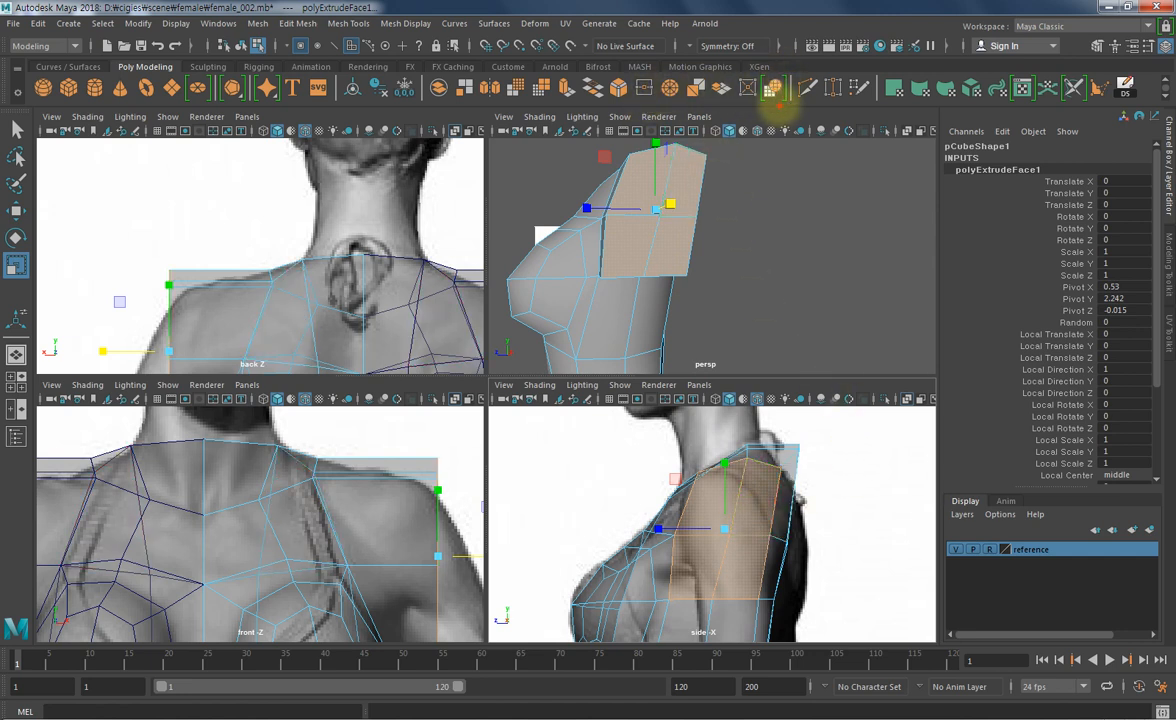
{"action": "mouse_move", "coordinate": [784, 118]}
{"action": "left_mouse_down"}
{"action": "mouse_move", "coordinate": [780, 66]}
{"action": "mouse_move", "coordinate": [757, 90]}
{"action": "left_mouse_up"}
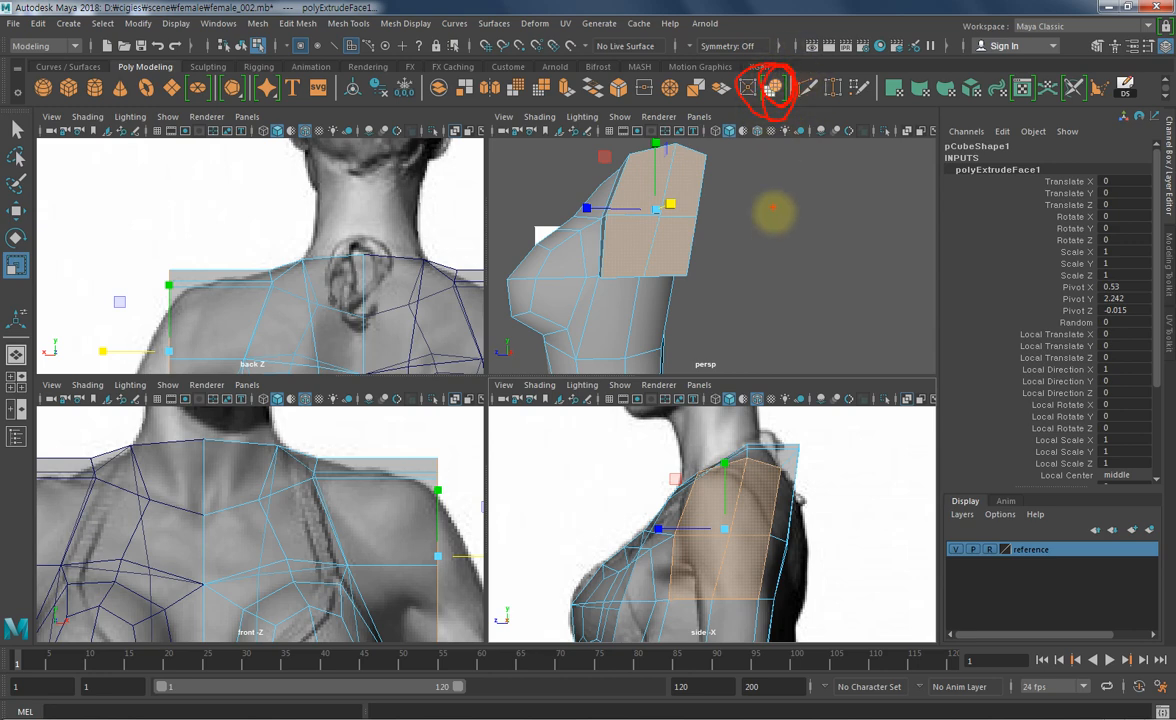
{"action": "left_click", "coordinate": [775, 88]}
{"action": "left_click", "coordinate": [775, 89]}
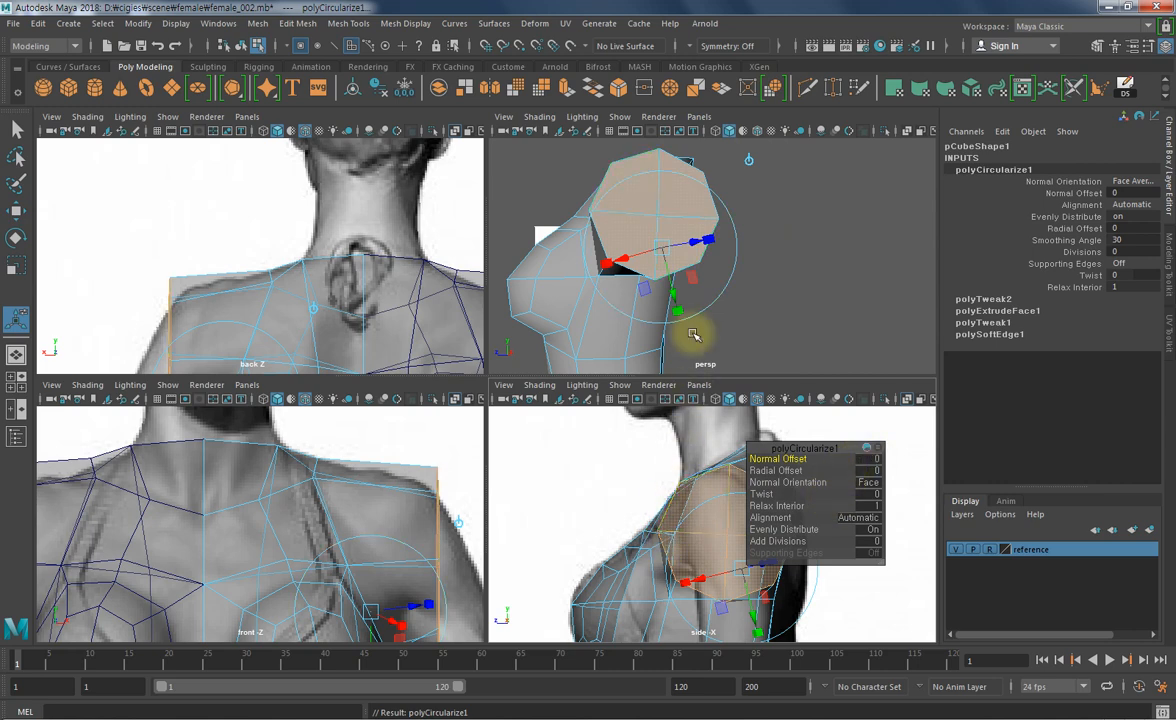
{"action": "middle_click_drag", "start_coordinate": [660, 568], "coordinate": [591, 546], "text": "alt"}
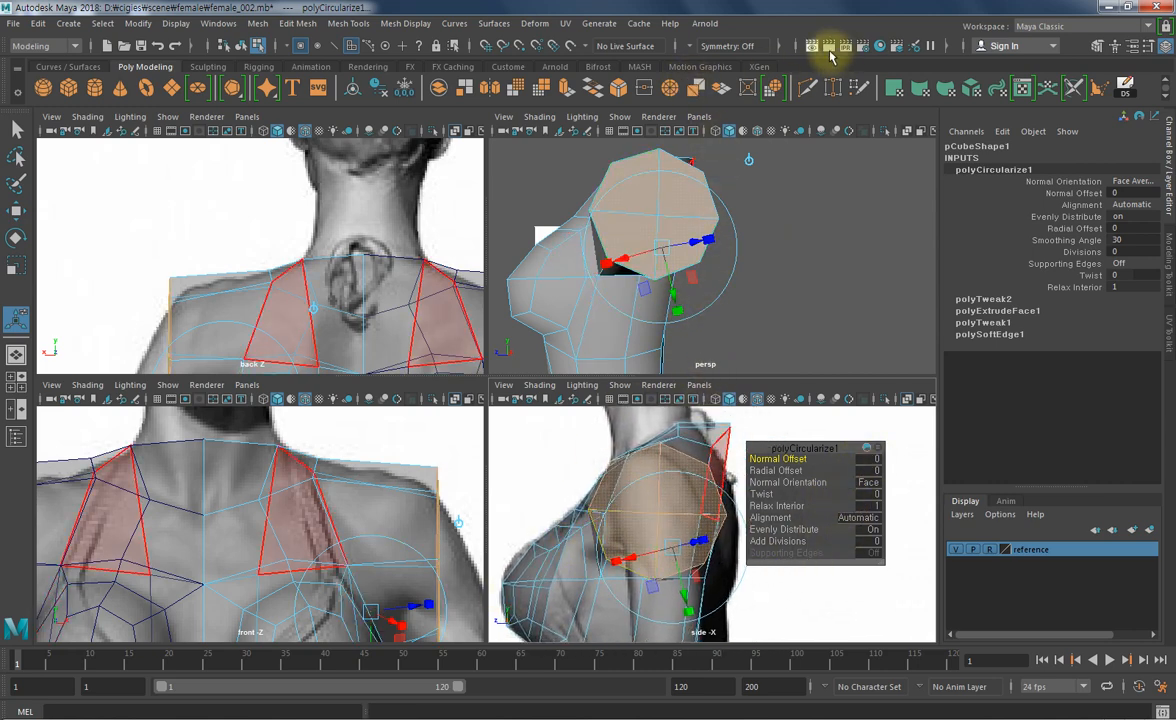
- Create a Lattice deformer around the rounded shoulder end faces and switch to editing its lattice points
{"action": "left_click", "coordinate": [534, 23]}
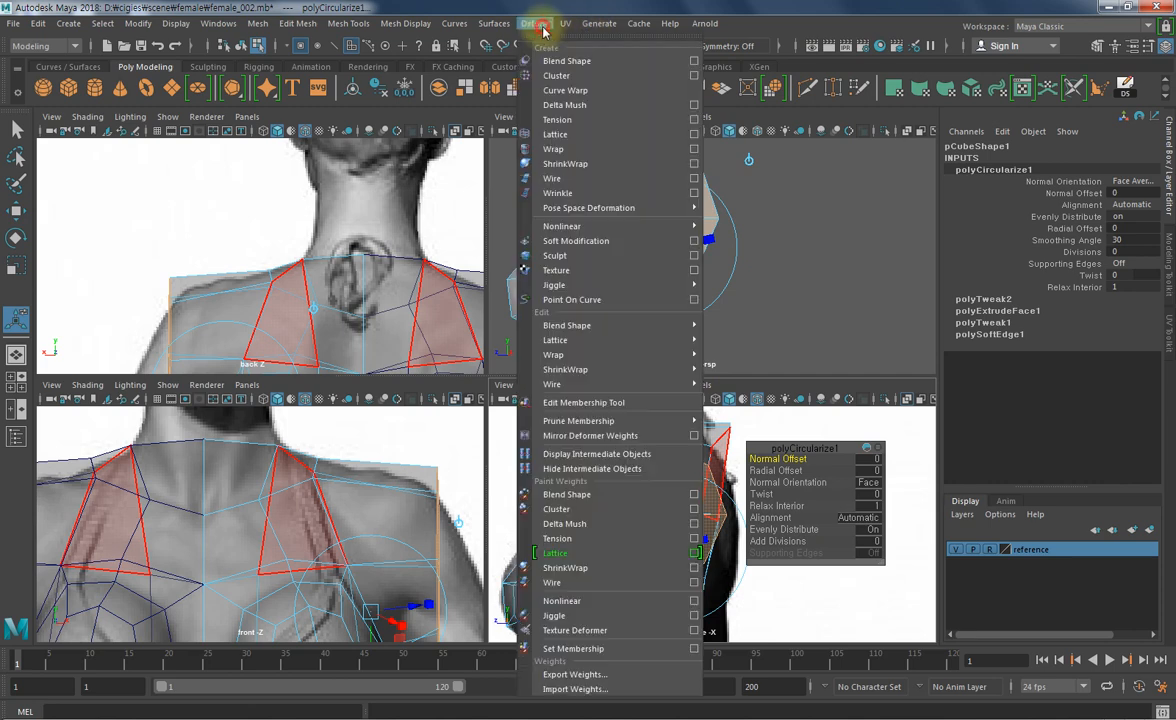
{"action": "left_click", "coordinate": [601, 140]}
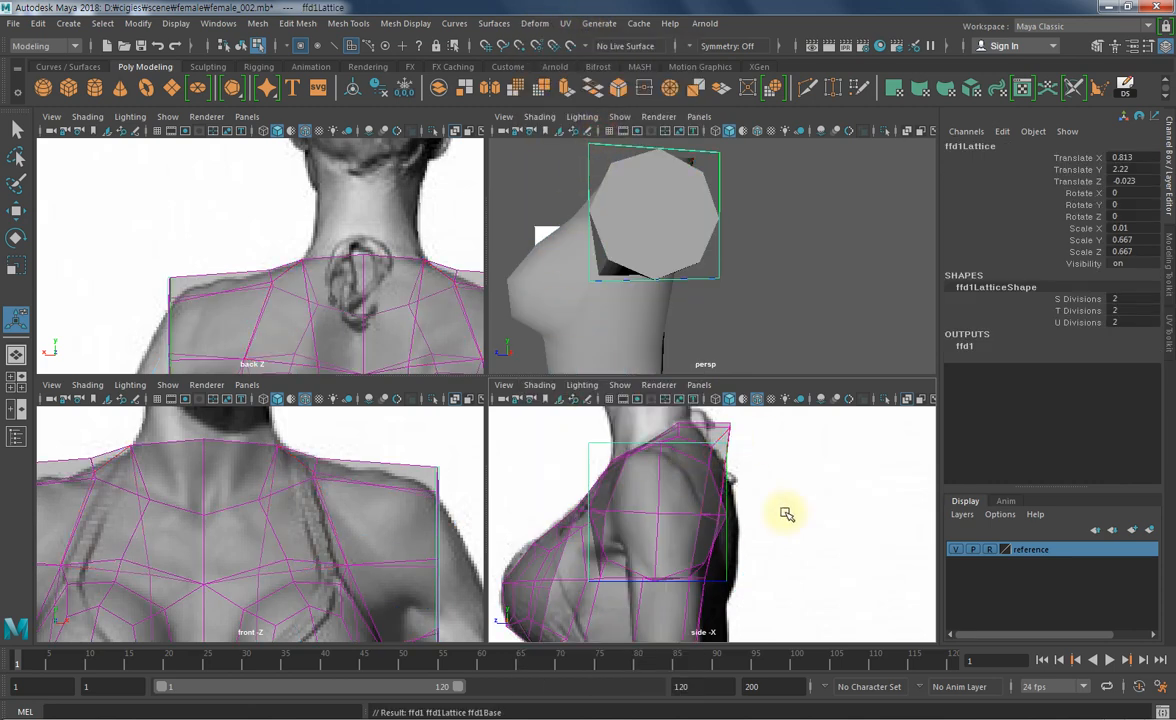
{"action": "right_click_drag", "start_coordinate": [819, 388], "coordinate": [786, 318]}
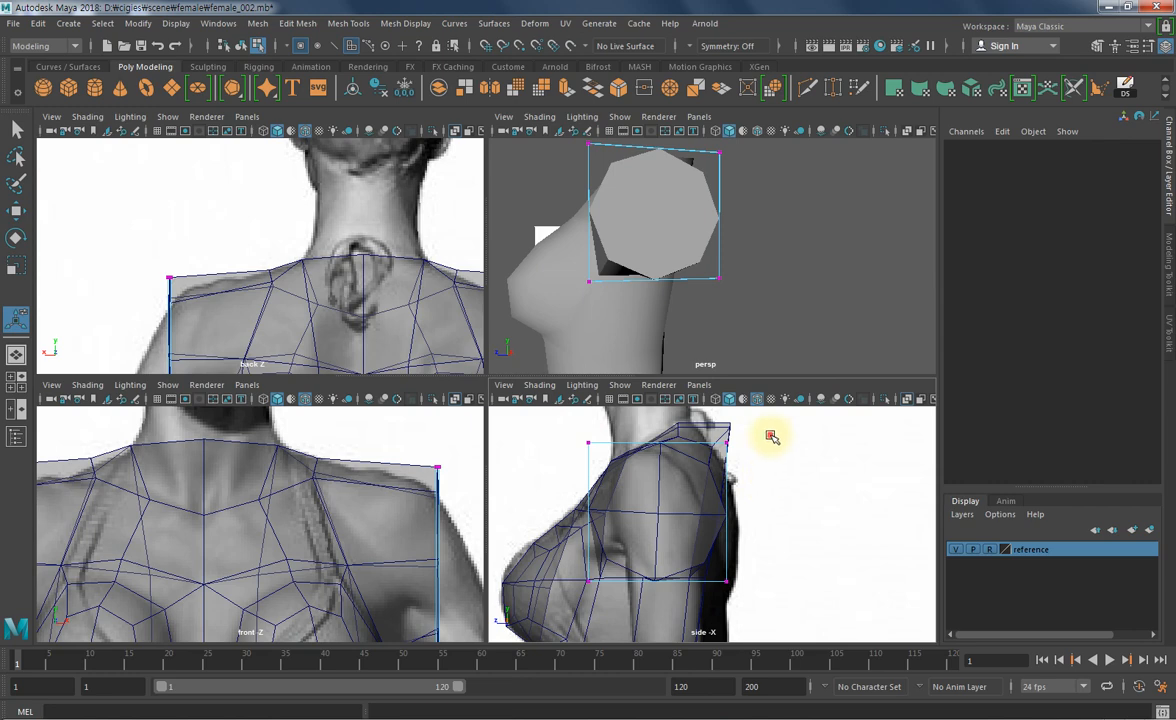
- Move the back, bottom, front and top lattice points inward to shrink the shoulder end to the arm's width in the side reference
{"action": "left_click_drag", "start_coordinate": [705, 612], "coordinate": [704, 613]}
{"action": "key", "text": "w"}
{"action": "middle_click_drag", "start_coordinate": [788, 520], "coordinate": [768, 523]}
{"action": "left_click_drag", "start_coordinate": [753, 551], "coordinate": [551, 598]}
{"action": "left_click_drag", "start_coordinate": [640, 507], "coordinate": [646, 483]}
{"action": "left_click_drag", "start_coordinate": [559, 423], "coordinate": [624, 580]}
{"action": "left_click_drag", "start_coordinate": [549, 497], "coordinate": [602, 460]}
{"action": "middle_click_drag", "start_coordinate": [649, 428], "coordinate": [643, 464], "text": "alt"}
{"action": "left_click_drag", "start_coordinate": [649, 424], "coordinate": [648, 425]}
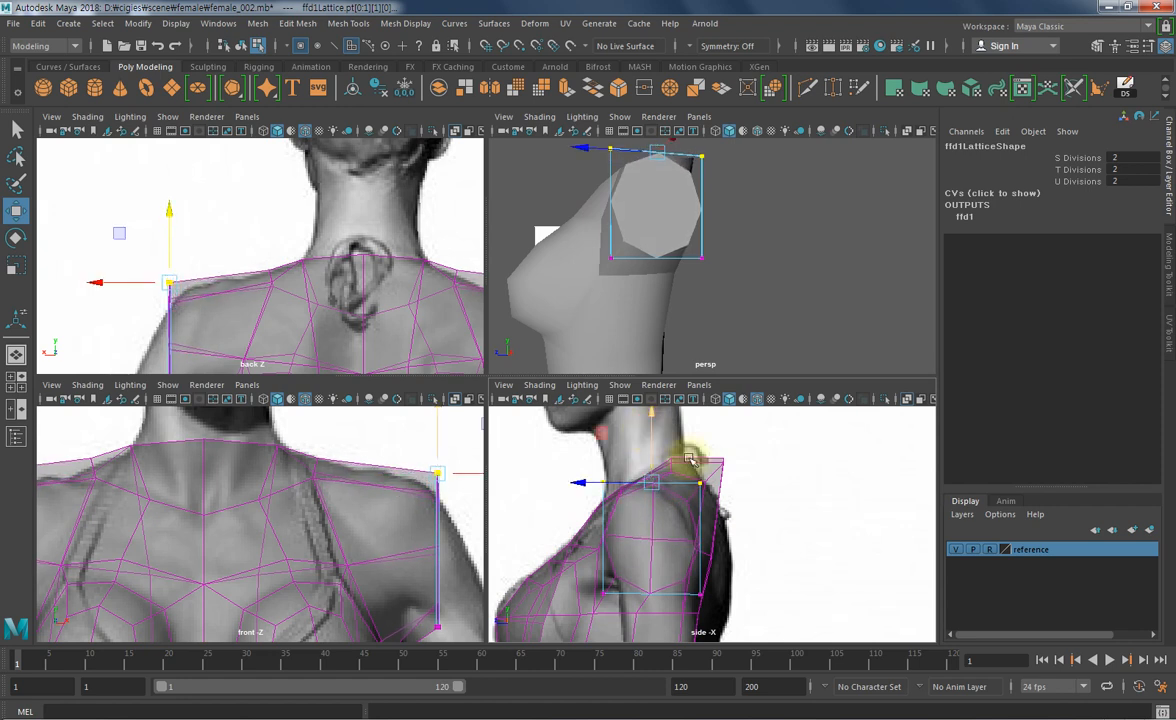
- Shift the top lattice points forward and the bottom back points slightly backward to slant the arm opening along the side reference
{"action": "left_click_drag", "start_coordinate": [666, 510], "coordinate": [562, 480]}
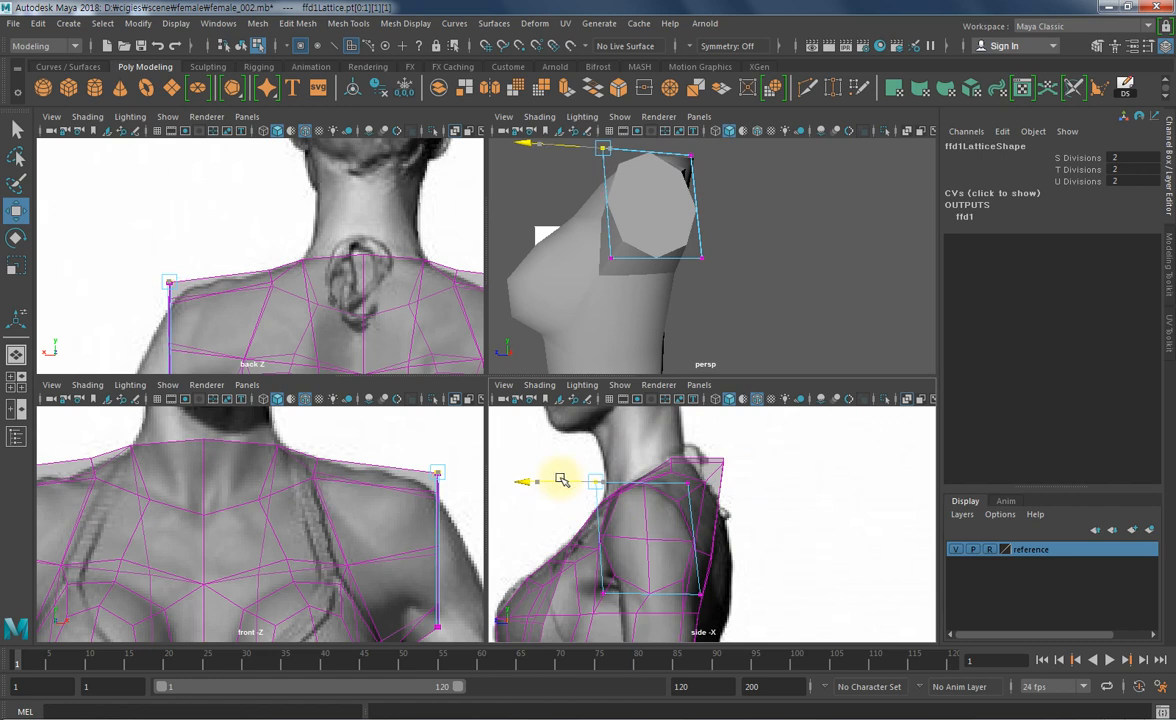
{"action": "left_click", "coordinate": [606, 594]}
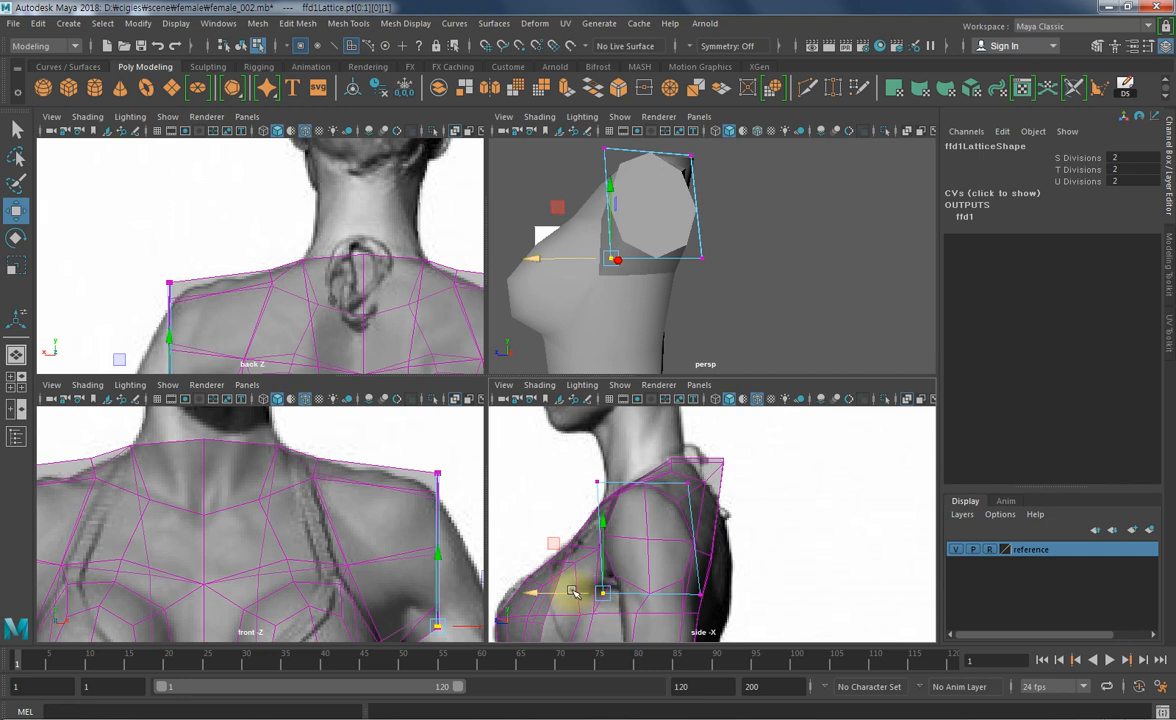
{"action": "left_click_drag", "start_coordinate": [743, 572], "coordinate": [647, 595]}
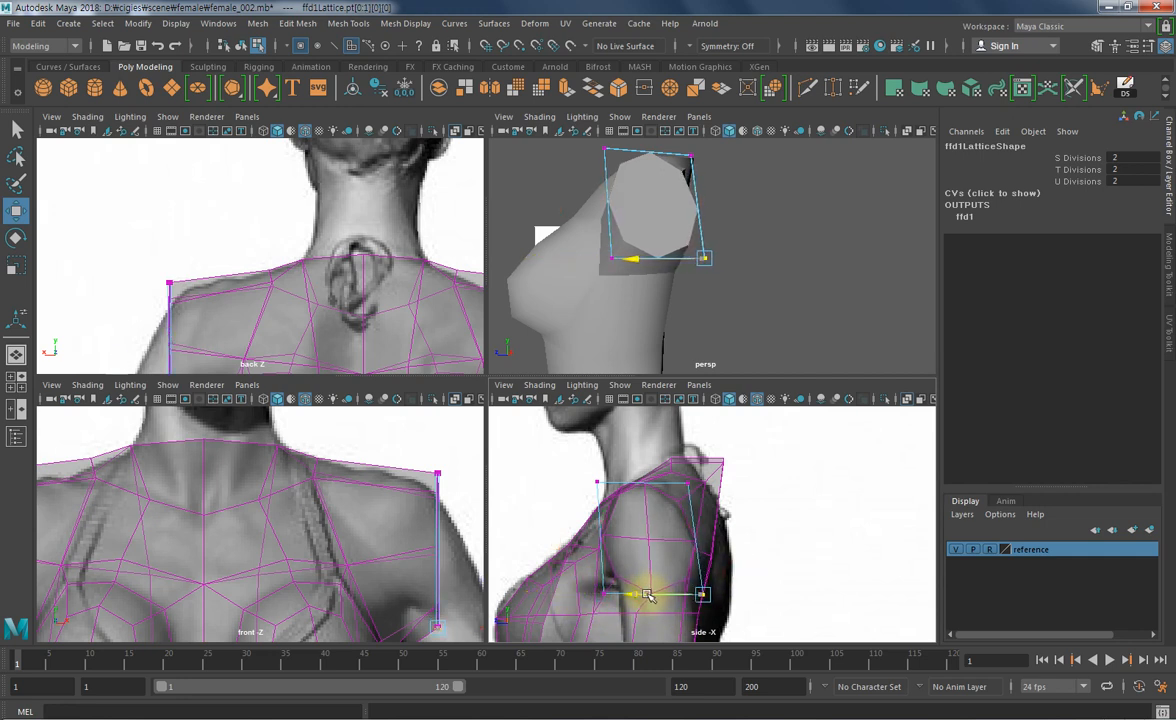
- Return to object mode, select the torso half and examine the new shoulder and armpit against the front reference
{"action": "left_click_drag", "start_coordinate": [714, 270], "coordinate": [787, 333], "text": "alt"}
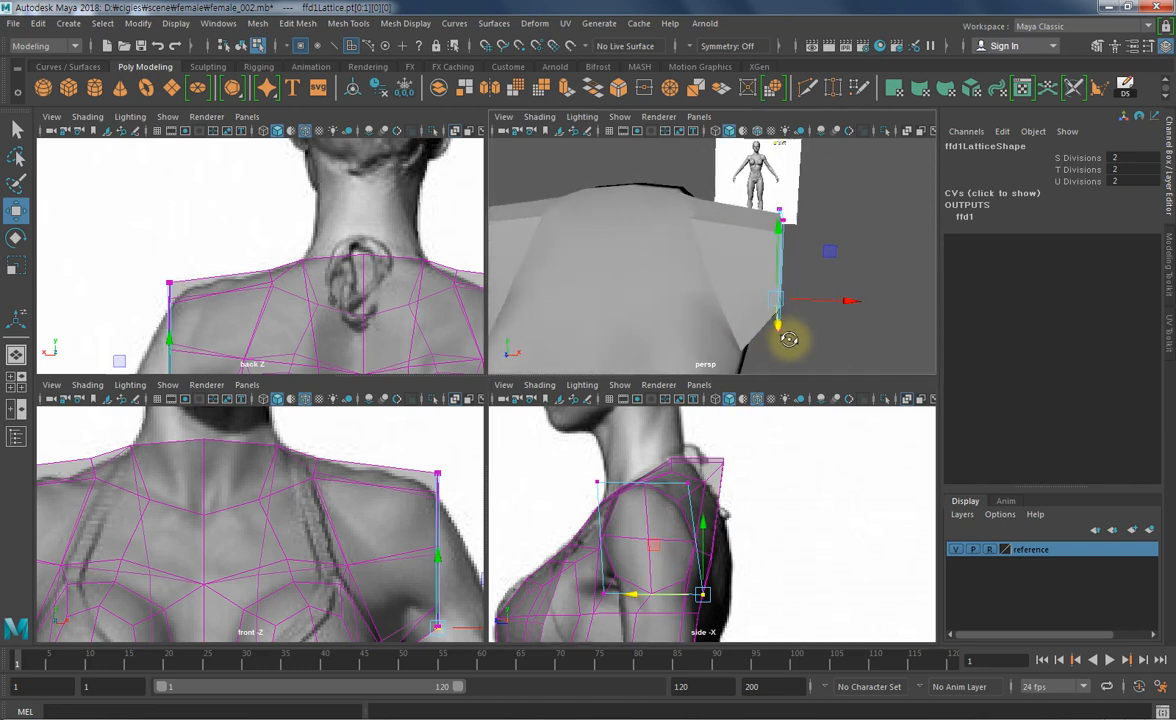
{"action": "key", "text": "F8"}
{"action": "left_click", "coordinate": [762, 300]}
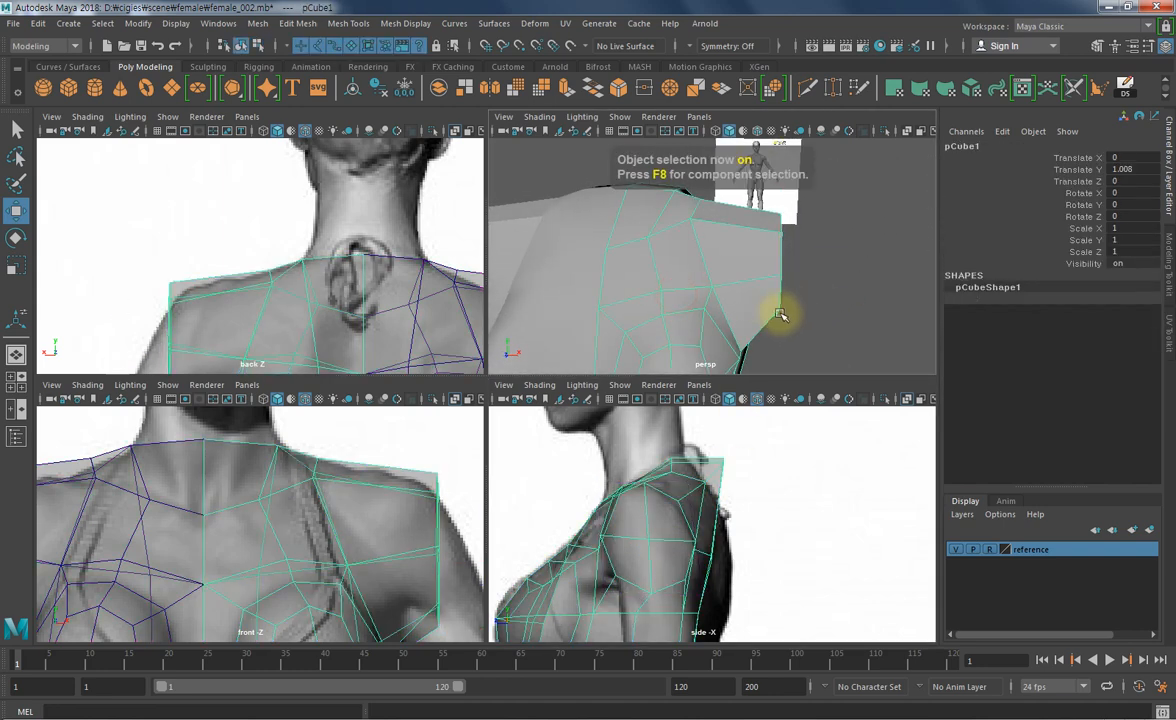
{"action": "right_click_drag", "start_coordinate": [774, 298], "coordinate": [693, 304], "text": "alt"}
{"action": "left_click_drag", "start_coordinate": [693, 304], "coordinate": [699, 341], "text": "alt"}
{"action": "middle_click_drag", "start_coordinate": [377, 565], "coordinate": [345, 545], "text": "alt"}
{"action": "right_click_drag", "start_coordinate": [352, 562], "coordinate": [337, 553], "text": "alt"}
{"action": "middle_click_drag", "start_coordinate": [395, 548], "coordinate": [377, 514], "text": "alt"}
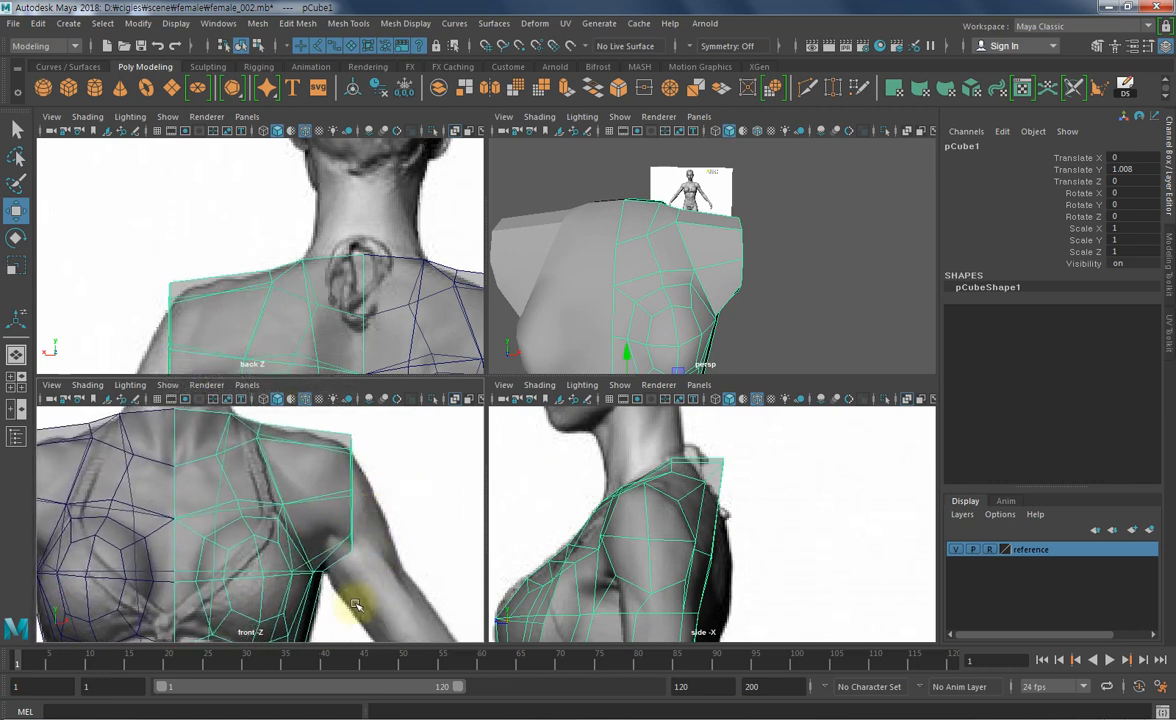
- Create another Lattice deformer around the shoulder end vertices and switch to editing its lattice points
{"action": "key", "text": "F8"}
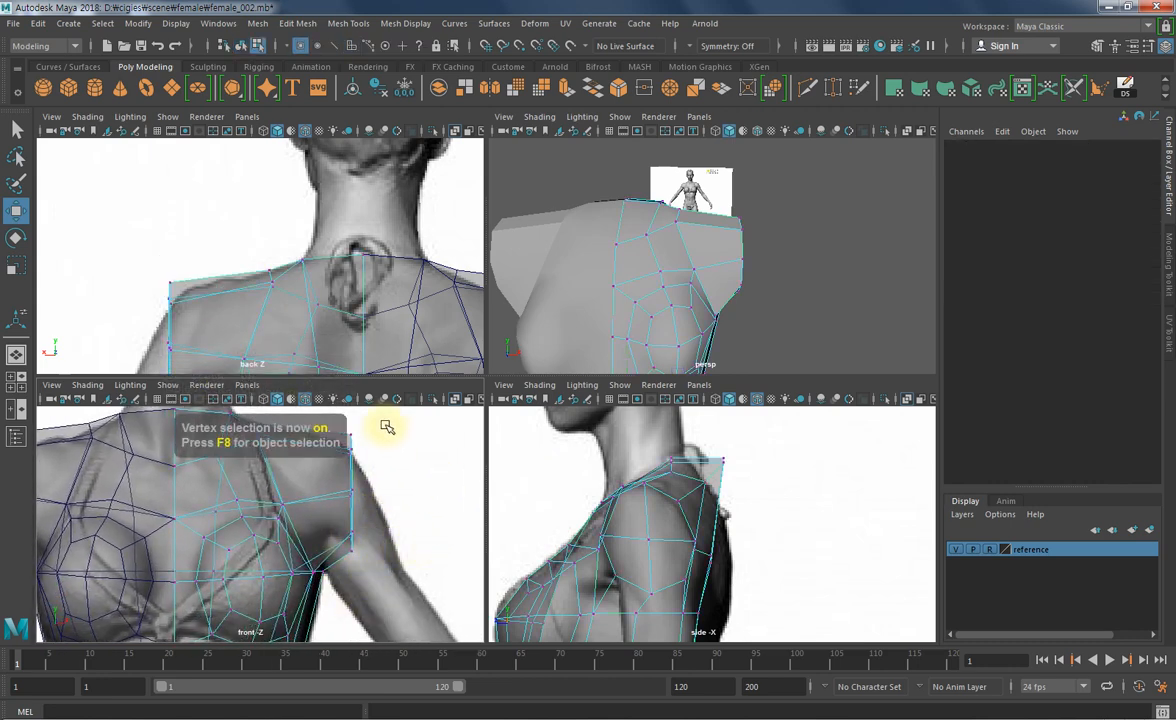
{"action": "left_click_drag", "start_coordinate": [350, 568], "coordinate": [350, 590]}
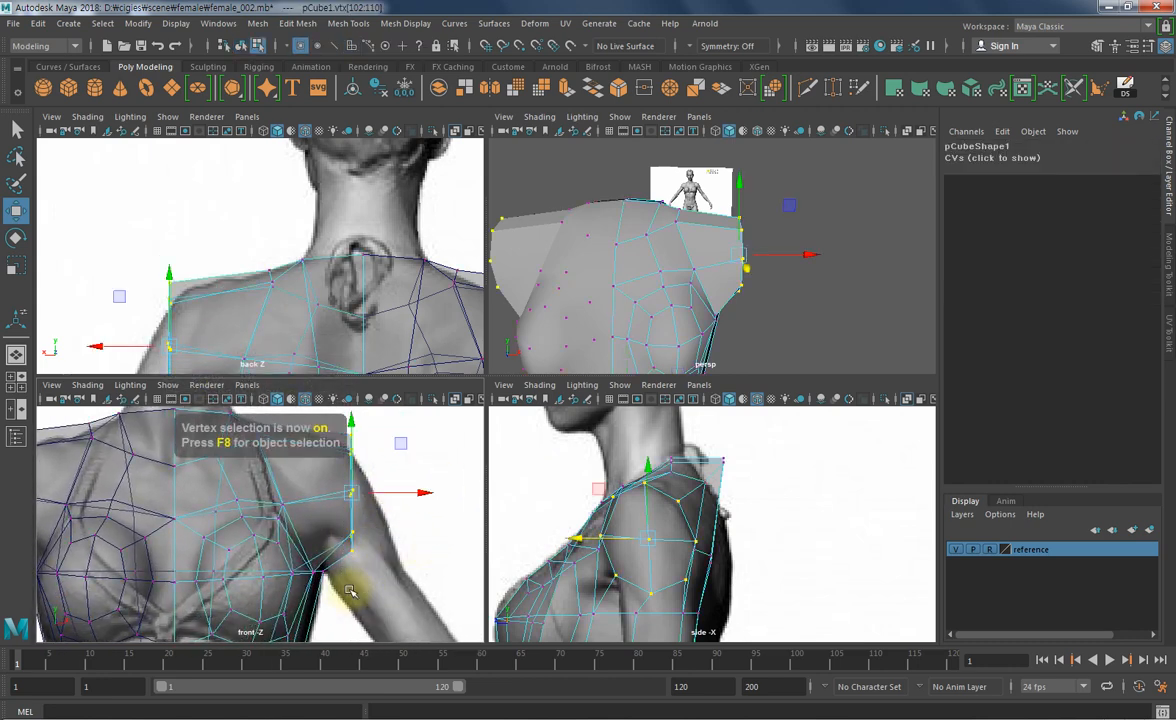
{"action": "left_click", "coordinate": [540, 22]}
{"action": "left_click", "coordinate": [540, 143]}
{"action": "right_click_drag", "start_coordinate": [378, 545], "coordinate": [425, 322]}
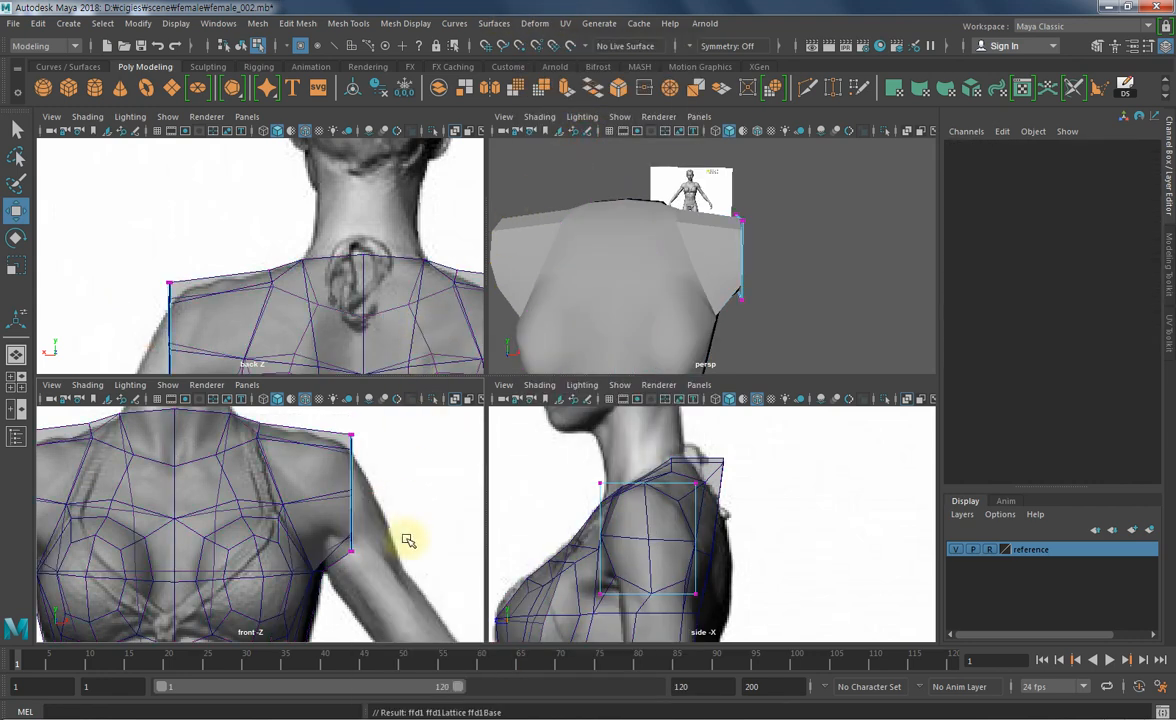
- Move the lower lattice points inward to the armpit and the upper ones slightly inward and down to slant the shoulder end along the front reference
{"action": "left_click_drag", "start_coordinate": [317, 524], "coordinate": [362, 582]}
{"action": "left_click_drag", "start_coordinate": [410, 549], "coordinate": [389, 545]}
{"action": "middle_click_drag", "start_coordinate": [382, 599], "coordinate": [381, 608], "text": "shift"}
{"action": "left_click_drag", "start_coordinate": [305, 415], "coordinate": [400, 479]}
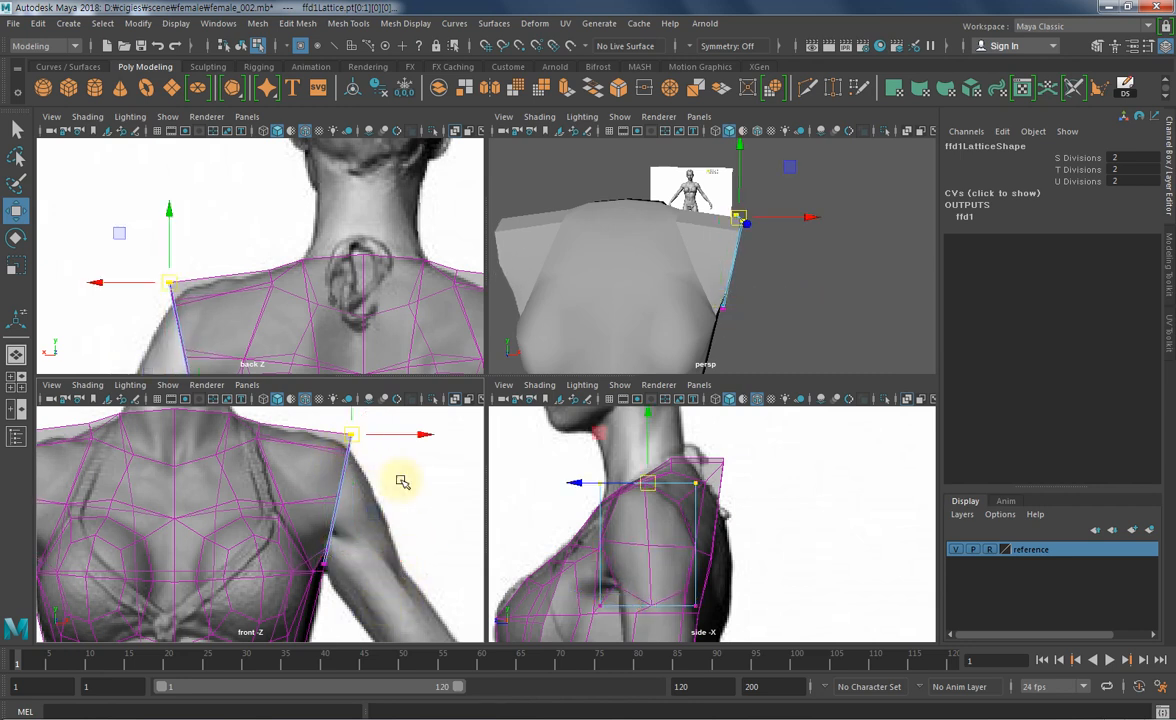
{"action": "middle_click_drag", "start_coordinate": [408, 481], "coordinate": [361, 478]}
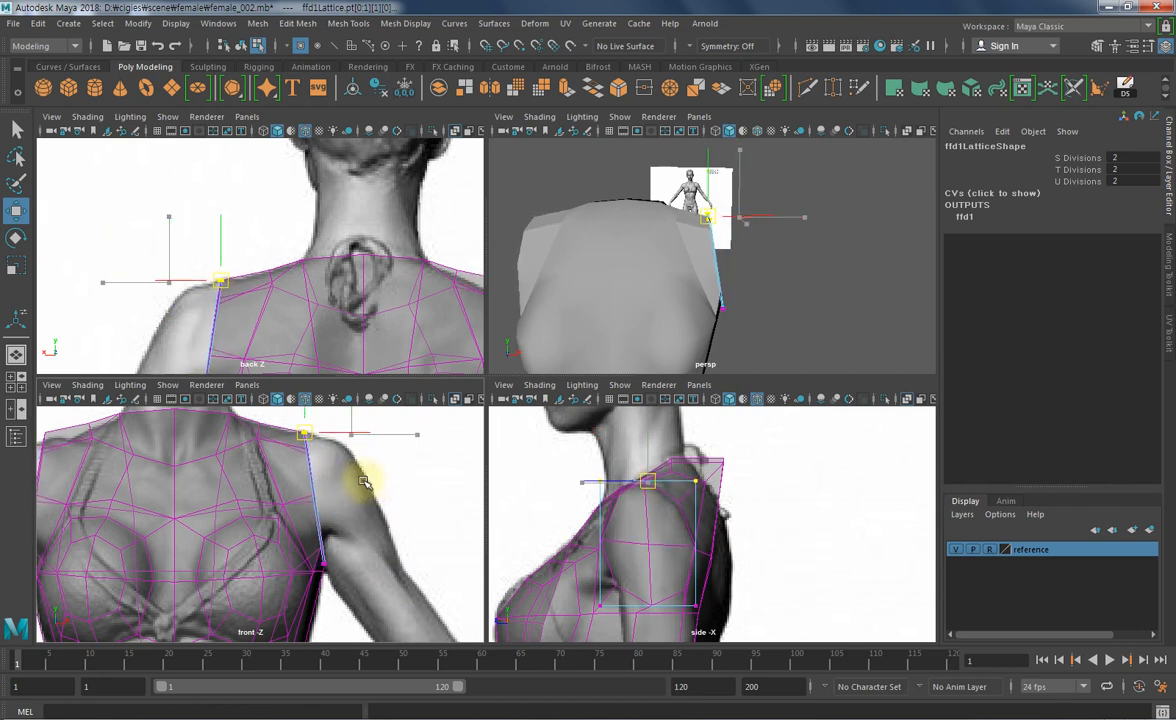
{"action": "middle_click_drag", "start_coordinate": [363, 482], "coordinate": [399, 489]}
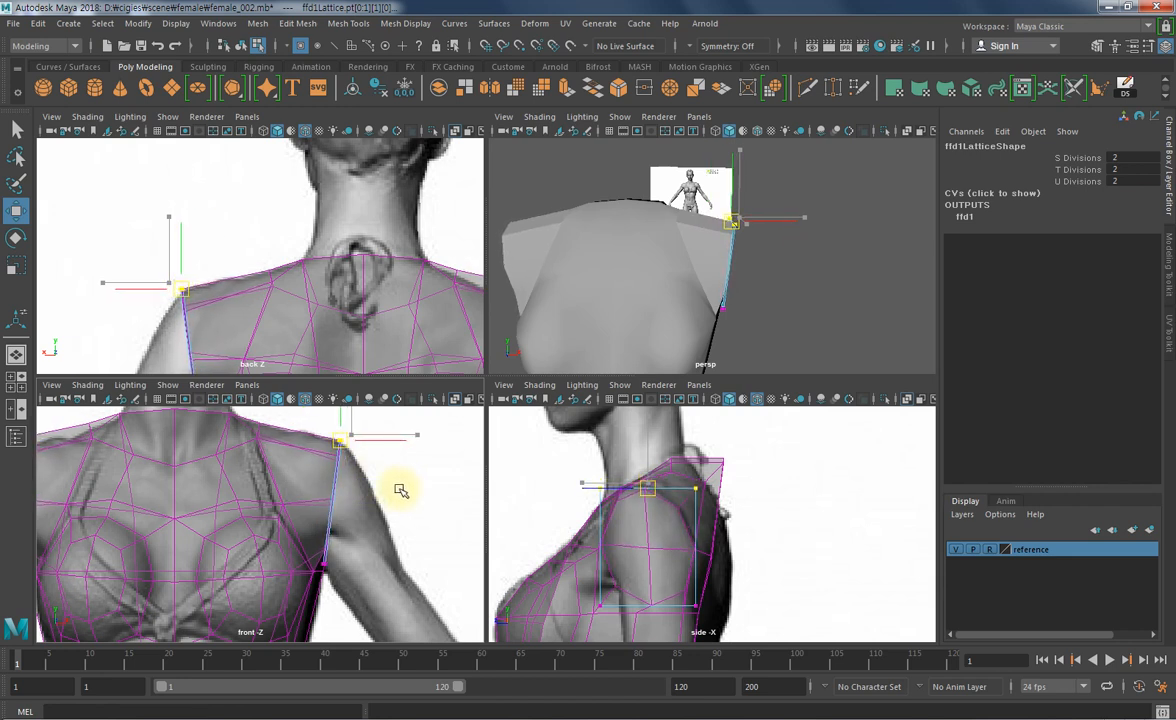
{"action": "middle_click_drag", "start_coordinate": [399, 491], "coordinate": [404, 492]}
{"action": "left_click_drag", "start_coordinate": [362, 538], "coordinate": [287, 611]}
{"action": "middle_click_drag", "start_coordinate": [368, 592], "coordinate": [378, 600]}
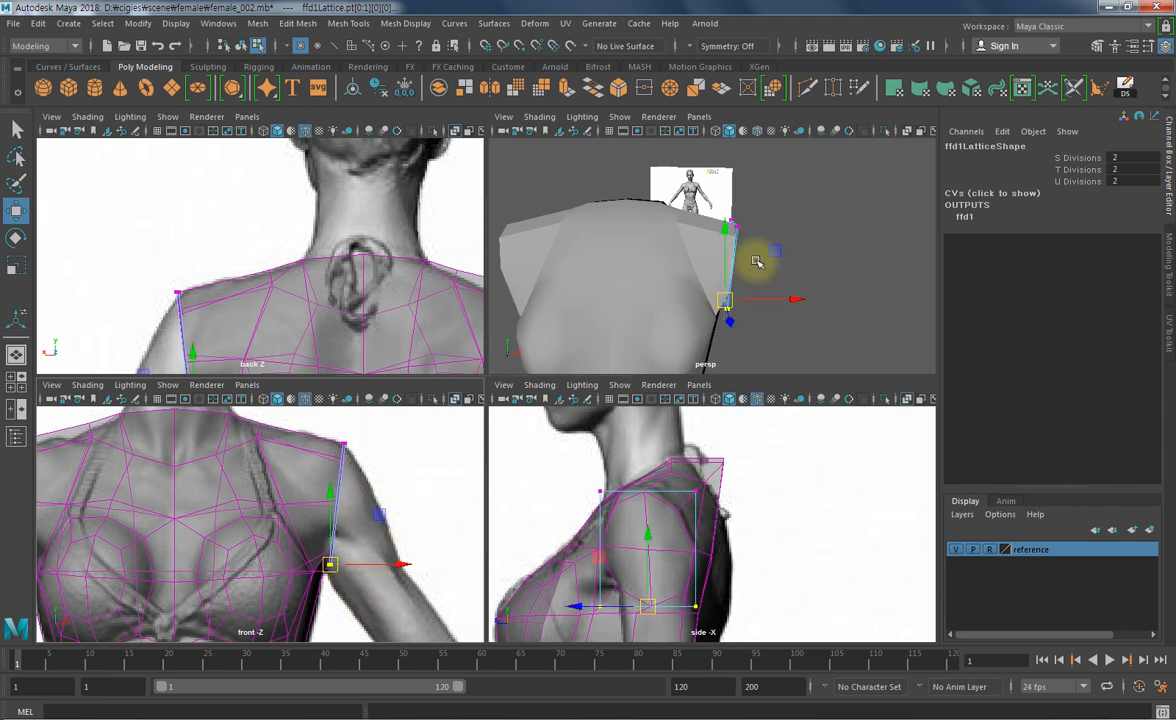
- Return to object mode, select the torso half and delete its construction history
{"action": "key", "text": "F8"}
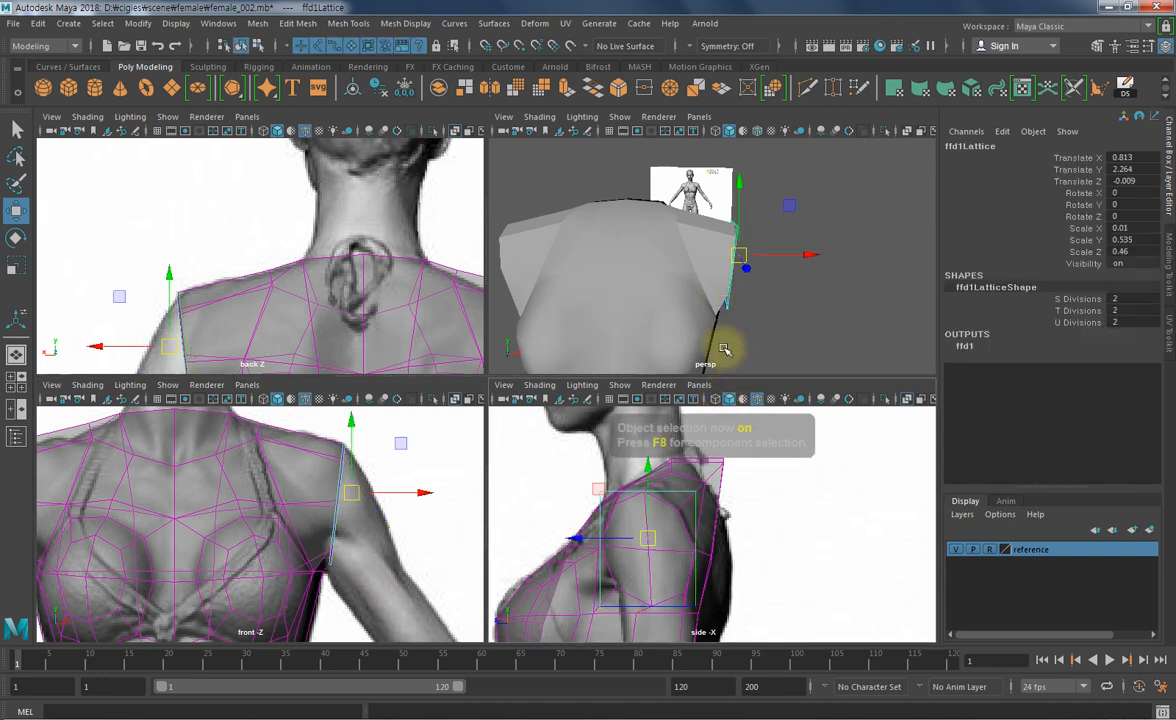
{"action": "left_click", "coordinate": [664, 300]}
{"action": "key", "text": "alt+shift+d"}
- Select the vertex on the back behind the armpit and shift it slightly along the depth axis to smooth the surface
{"action": "left_click_drag", "start_coordinate": [806, 318], "coordinate": [627, 270], "text": "alt"}
{"action": "middle_click_drag", "start_coordinate": [627, 270], "coordinate": [645, 289], "text": "alt"}
{"action": "left_click_drag", "start_coordinate": [646, 289], "coordinate": [819, 289], "text": "alt"}
{"action": "middle_click_drag", "start_coordinate": [819, 289], "coordinate": [725, 274], "text": "alt"}
{"action": "left_click_drag", "start_coordinate": [725, 274], "coordinate": [719, 304], "text": "alt"}
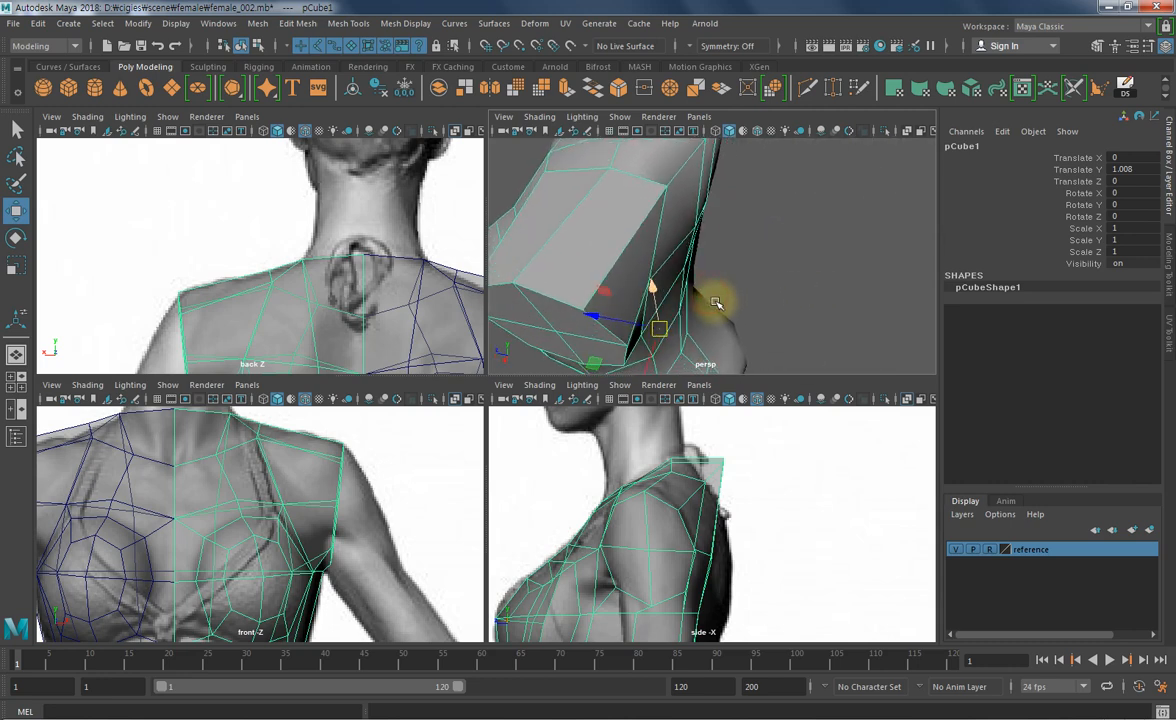
{"action": "key", "text": "F10"}
{"action": "left_click", "coordinate": [654, 289]}
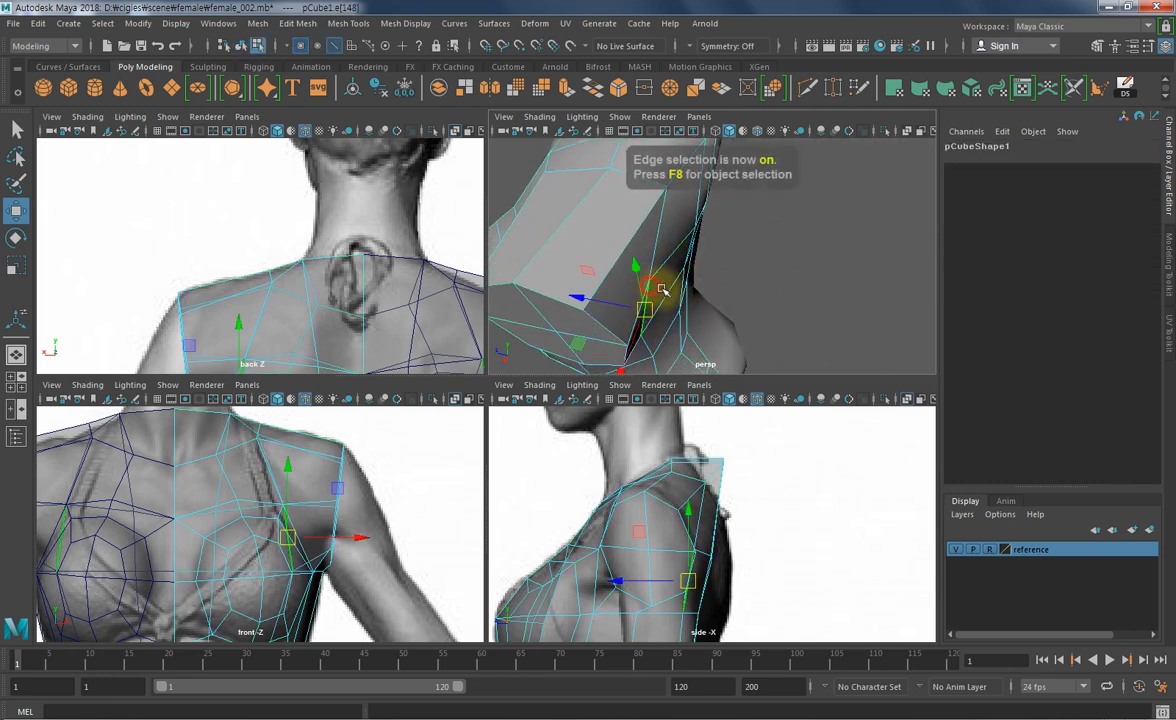
{"action": "key", "text": "F9"}
{"action": "left_click", "coordinate": [650, 282]}
{"action": "middle_click_drag", "start_coordinate": [693, 525], "coordinate": [673, 504], "text": "alt"}
{"action": "left_click_drag", "start_coordinate": [711, 281], "coordinate": [704, 341], "text": "alt"}
{"action": "left_click_drag", "start_coordinate": [603, 270], "coordinate": [609, 268]}
- Adjust the depth of the rear shoulder-top vertex and the back corner vertex of the neck base
{"action": "left_click_drag", "start_coordinate": [714, 278], "coordinate": [656, 197], "text": "alt"}
{"action": "left_click", "coordinate": [652, 200]}
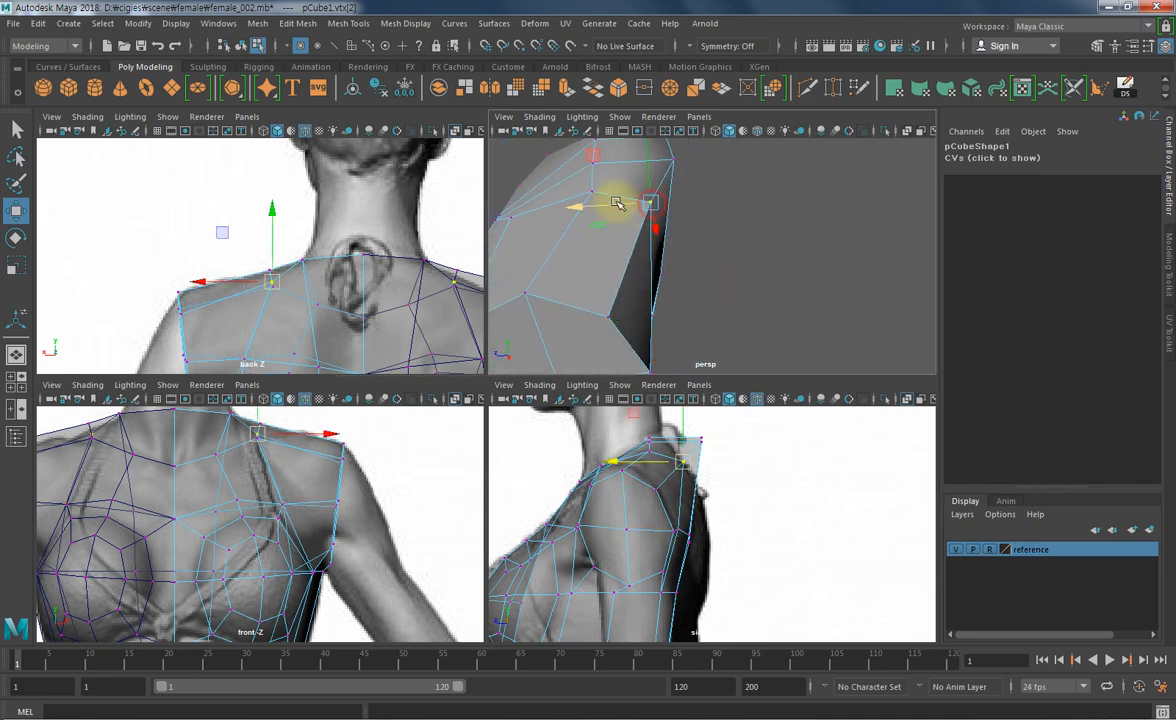
{"action": "left_click", "coordinate": [673, 161]}
{"action": "left_click_drag", "start_coordinate": [716, 237], "coordinate": [677, 303], "text": "alt"}
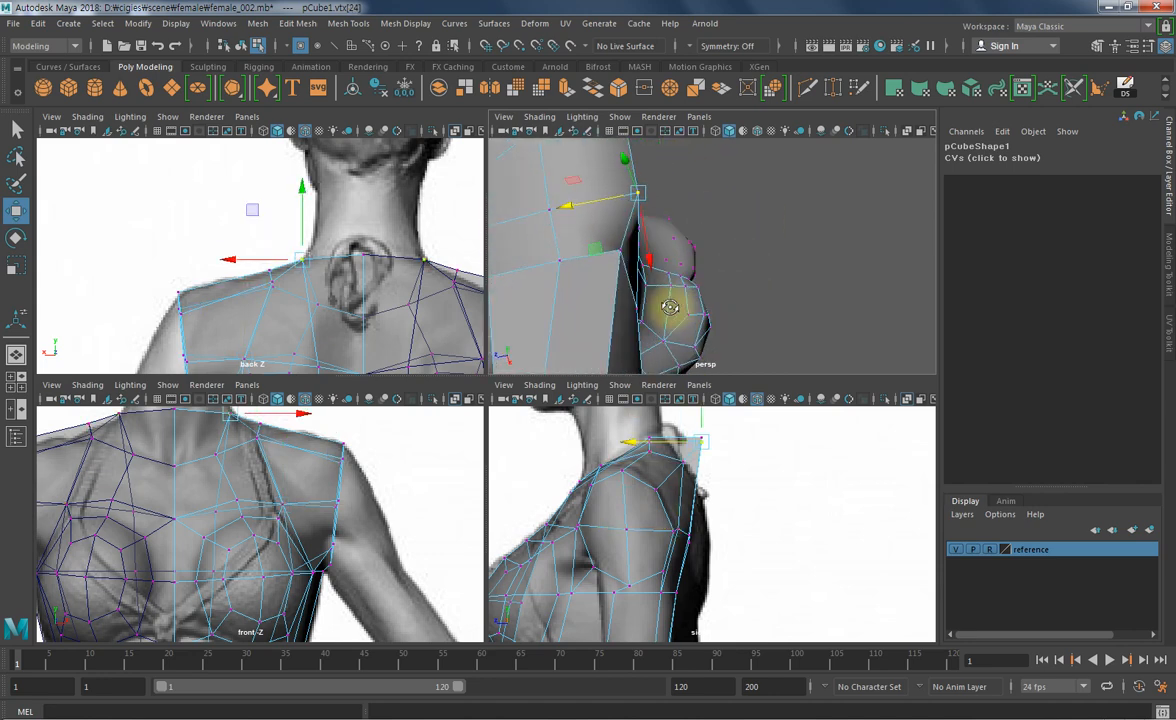
{"action": "left_click_drag", "start_coordinate": [583, 197], "coordinate": [690, 273]}
{"action": "key", "text": "space"}
{"action": "left_click_drag", "start_coordinate": [583, 392], "coordinate": [651, 363], "text": "alt"}
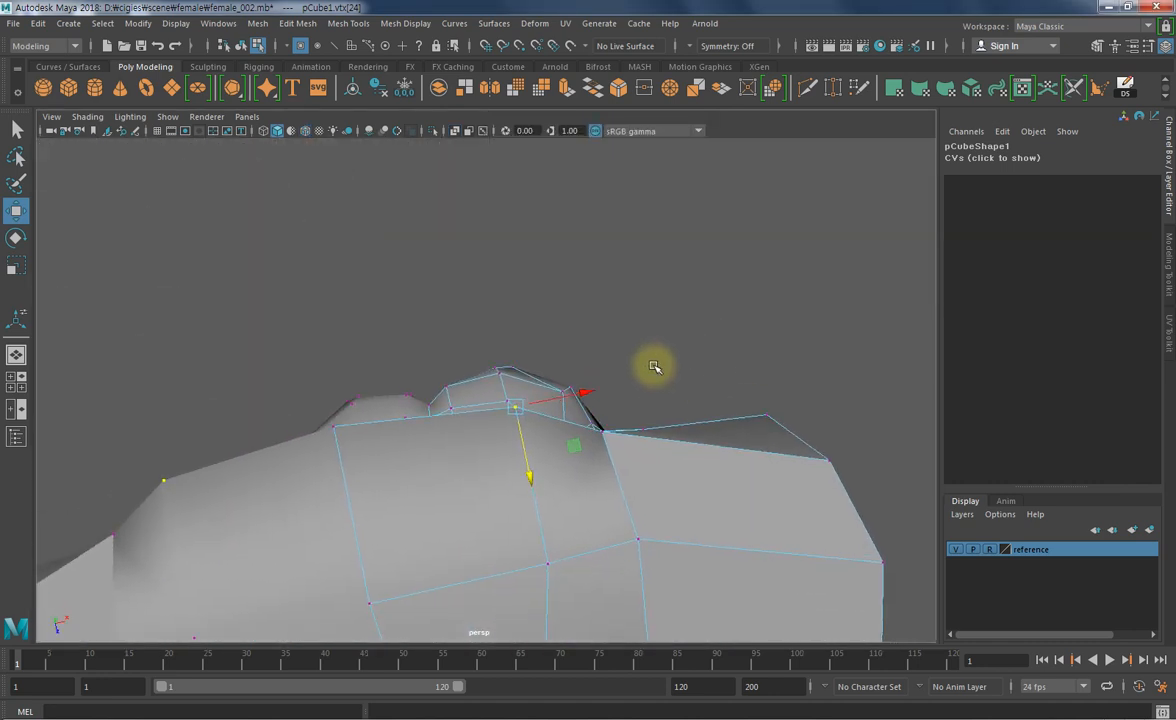
{"action": "left_click_drag", "start_coordinate": [532, 474], "coordinate": [535, 479]}
{"action": "left_click", "coordinate": [607, 456]}
- Select the two upper-back vertices at and beside the centre line and move them up
{"action": "left_click_drag", "start_coordinate": [753, 414], "coordinate": [507, 425], "text": "alt"}
{"action": "middle_click_drag", "start_coordinate": [507, 425], "coordinate": [588, 340], "text": "alt"}
{"action": "right_click_drag", "start_coordinate": [588, 340], "coordinate": [471, 354], "text": "alt"}
{"action": "left_click_drag", "start_coordinate": [471, 354], "coordinate": [490, 438], "text": "alt"}
{"action": "key", "text": "q"}
{"action": "left_click", "coordinate": [480, 426]}
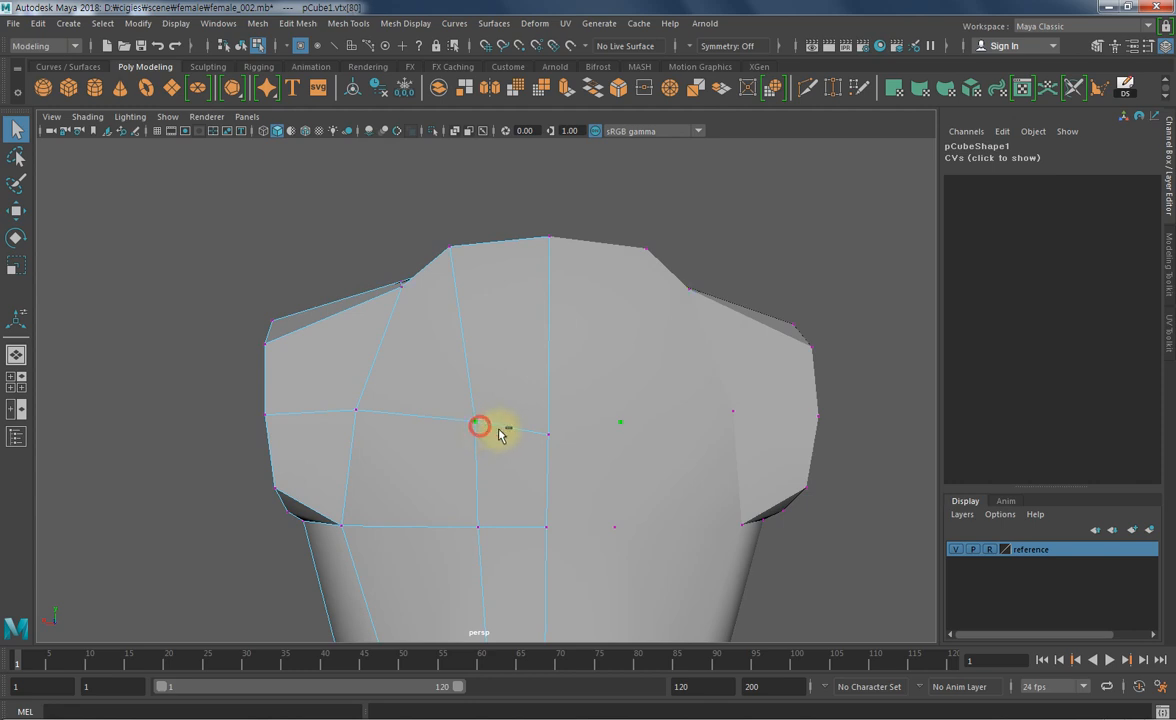
{"action": "left_click", "coordinate": [545, 443], "text": "shift"}
{"action": "key", "text": "w"}
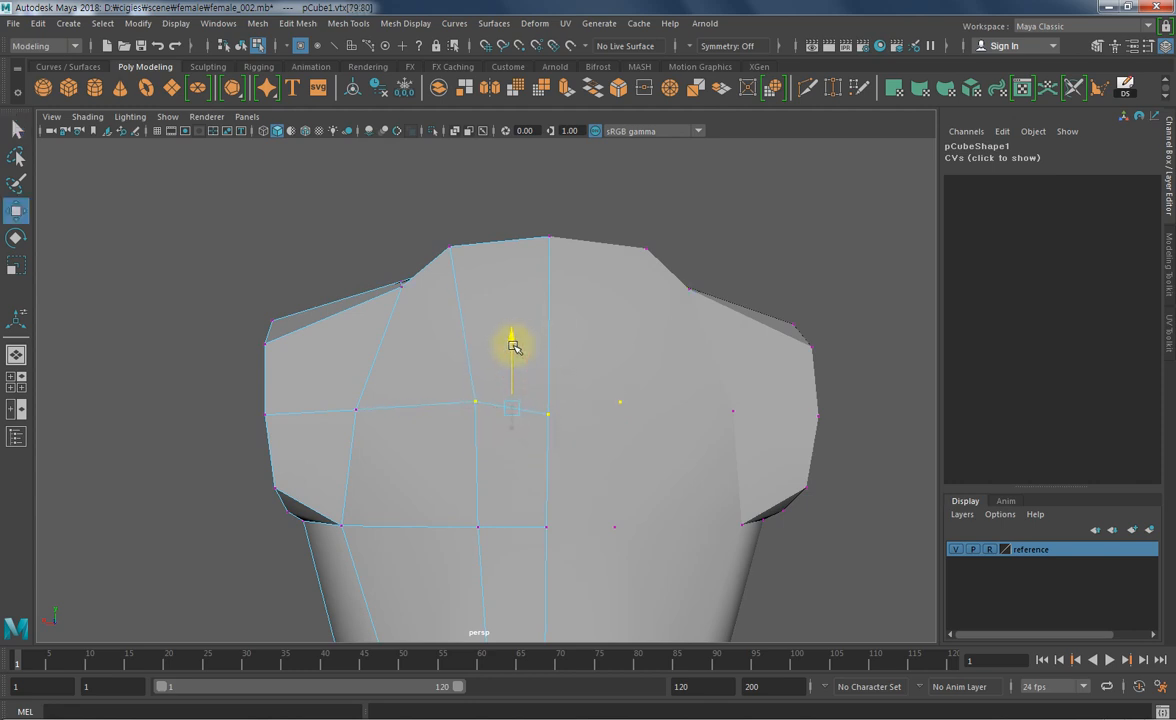
{"action": "key", "text": "w"}
- Reposition the back and side vertices under the arm opening and the chest vertex in front of the armpit
{"action": "left_click_drag", "start_coordinate": [528, 398], "coordinate": [465, 422], "text": "alt"}
{"action": "left_click", "coordinate": [403, 437]}
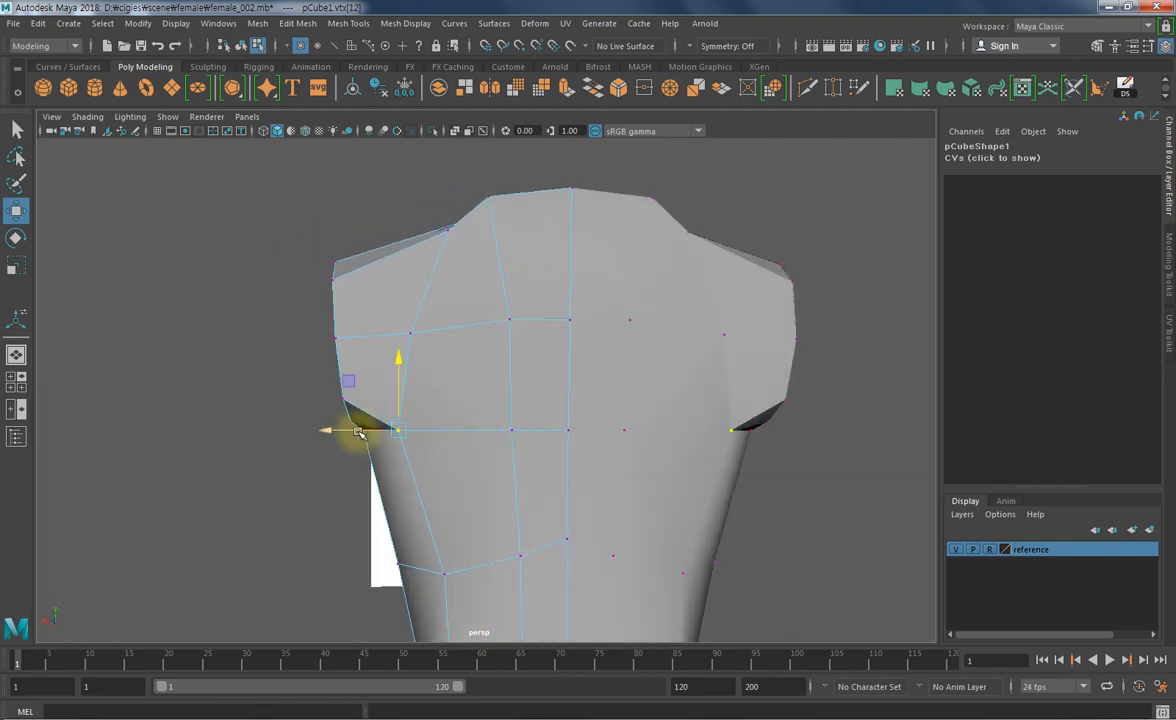
{"action": "left_click", "coordinate": [365, 429]}
{"action": "left_click_drag", "start_coordinate": [542, 424], "coordinate": [622, 430], "text": "alt"}
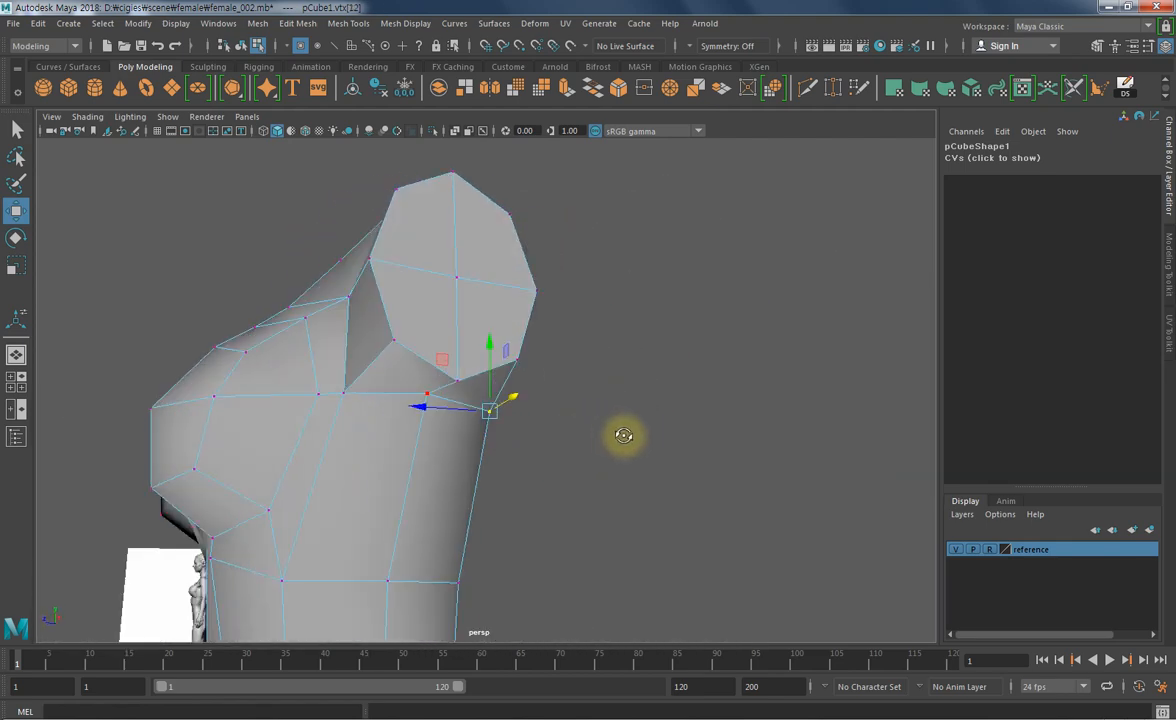
{"action": "left_click", "coordinate": [424, 396]}
{"action": "left_click_drag", "start_coordinate": [427, 404], "coordinate": [486, 367], "text": "alt"}
{"action": "key", "text": "w"}
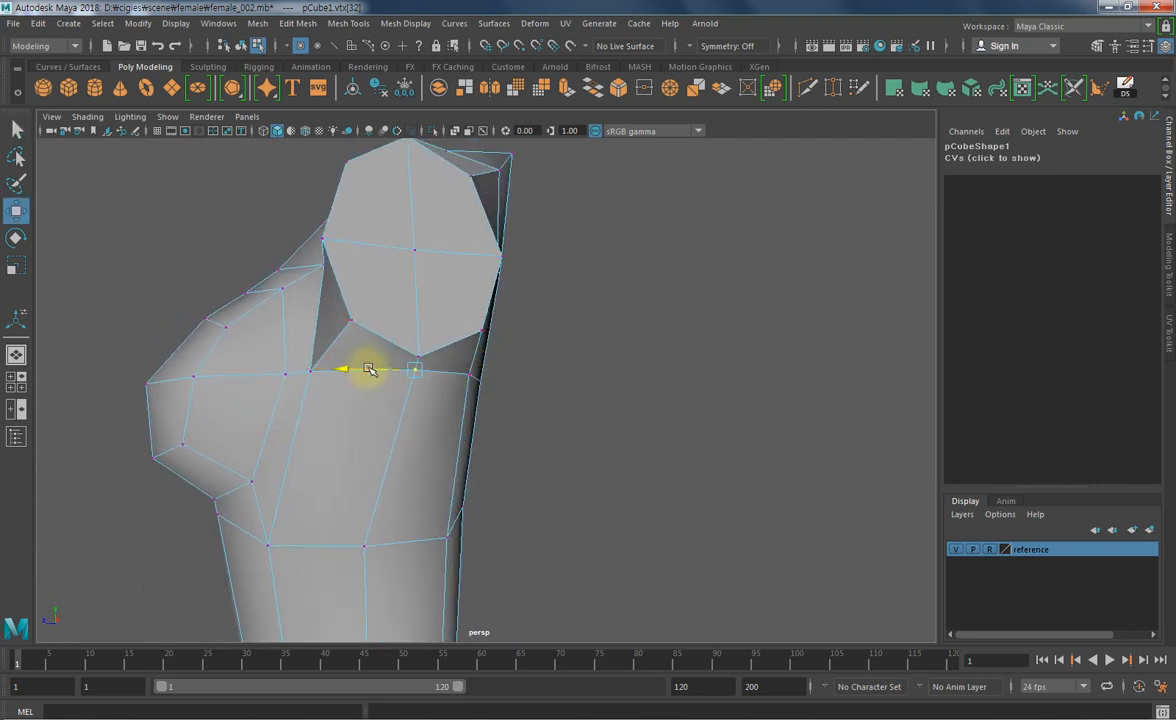
{"action": "left_click_drag", "start_coordinate": [368, 370], "coordinate": [528, 334], "text": "alt"}
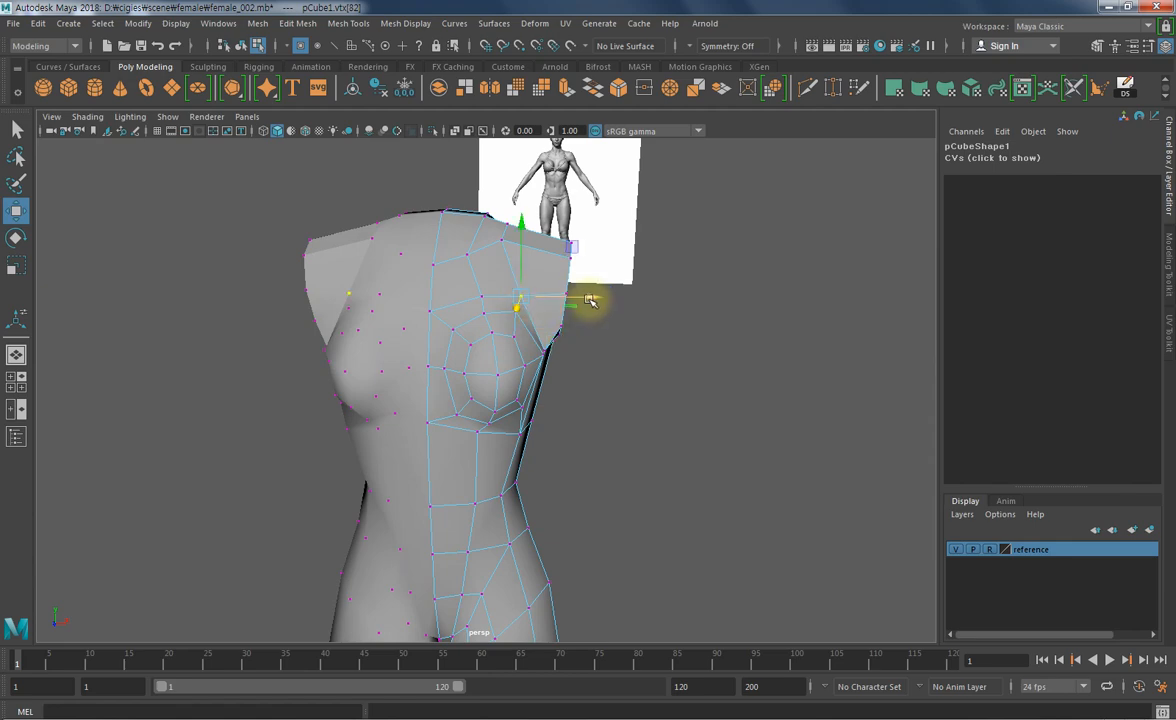
{"action": "left_click_drag", "start_coordinate": [595, 302], "coordinate": [467, 396], "text": "alt"}
- Return to object mode and apply Soften Edge to the torso mesh for smooth shading
{"action": "key", "text": "F8"}
{"action": "left_click", "coordinate": [617, 397]}
{"action": "left_click_drag", "start_coordinate": [617, 397], "coordinate": [533, 292], "text": "alt"}
{"action": "left_click_drag", "start_coordinate": [518, 233], "coordinate": [570, 336], "text": "alt"}
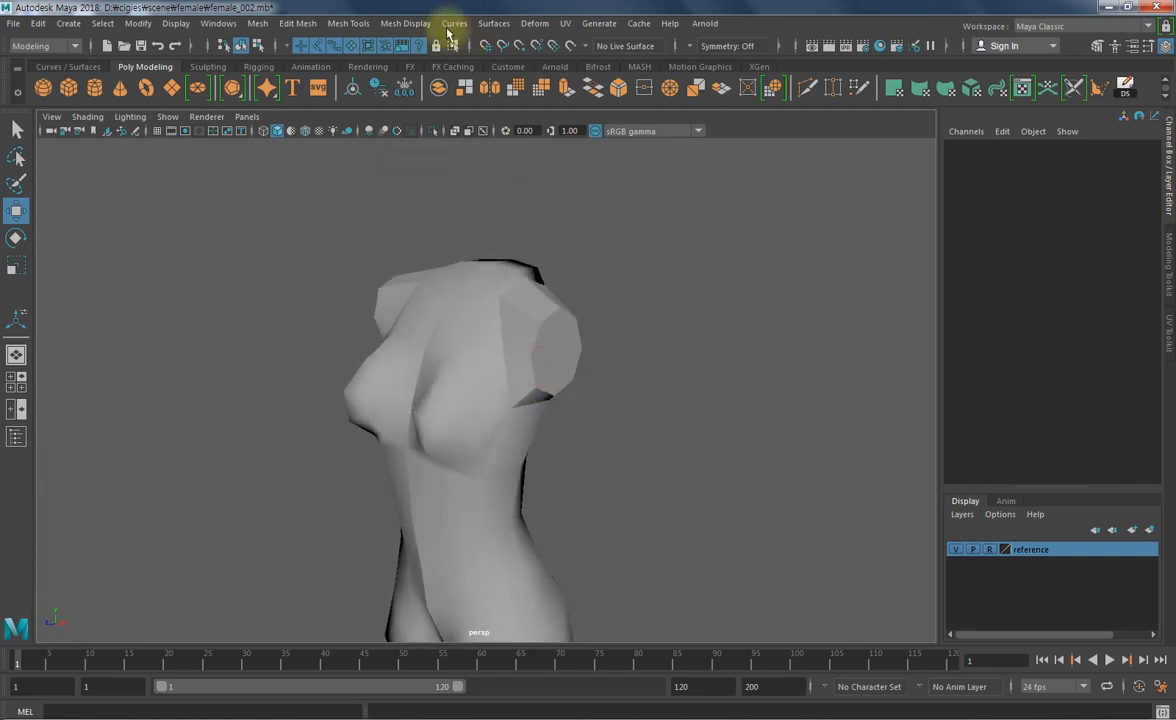
{"action": "left_click", "coordinate": [405, 23]}
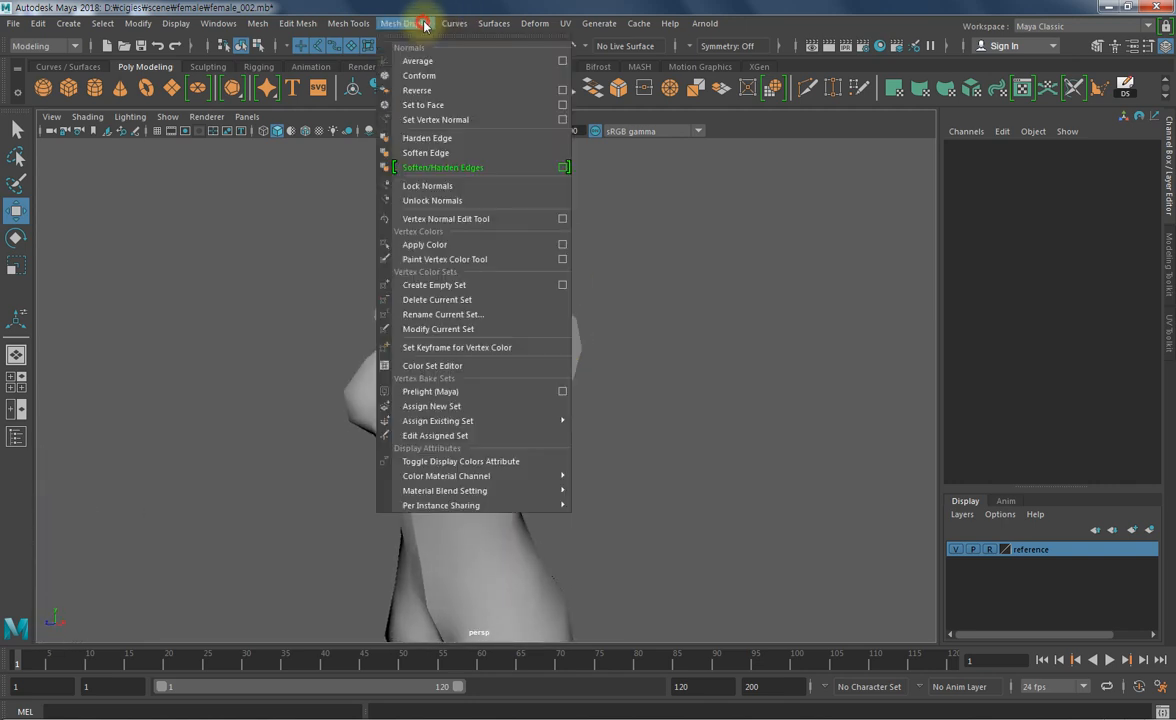
{"action": "left_click", "coordinate": [455, 153]}
{"action": "left_click", "coordinate": [556, 336]}
{"action": "left_click", "coordinate": [405, 23]}
{"action": "left_click", "coordinate": [413, 143]}
{"action": "left_click", "coordinate": [675, 367]}
- Examine the softened chest, shoulder and neck base in perspective and against the front reference
{"action": "left_click_drag", "start_coordinate": [675, 367], "coordinate": [472, 352], "text": "alt"}
{"action": "left_click_drag", "start_coordinate": [554, 383], "coordinate": [513, 416], "text": "alt"}
{"action": "left_click", "coordinate": [499, 318]}
{"action": "mouse_move", "coordinate": [522, 337]}
{"action": "left_mouse_down", "text": "alt"}
{"action": "mouse_move", "coordinate": [520, 399]}
{"action": "mouse_move", "coordinate": [575, 370]}
{"action": "left_mouse_up", "text": "alt"}
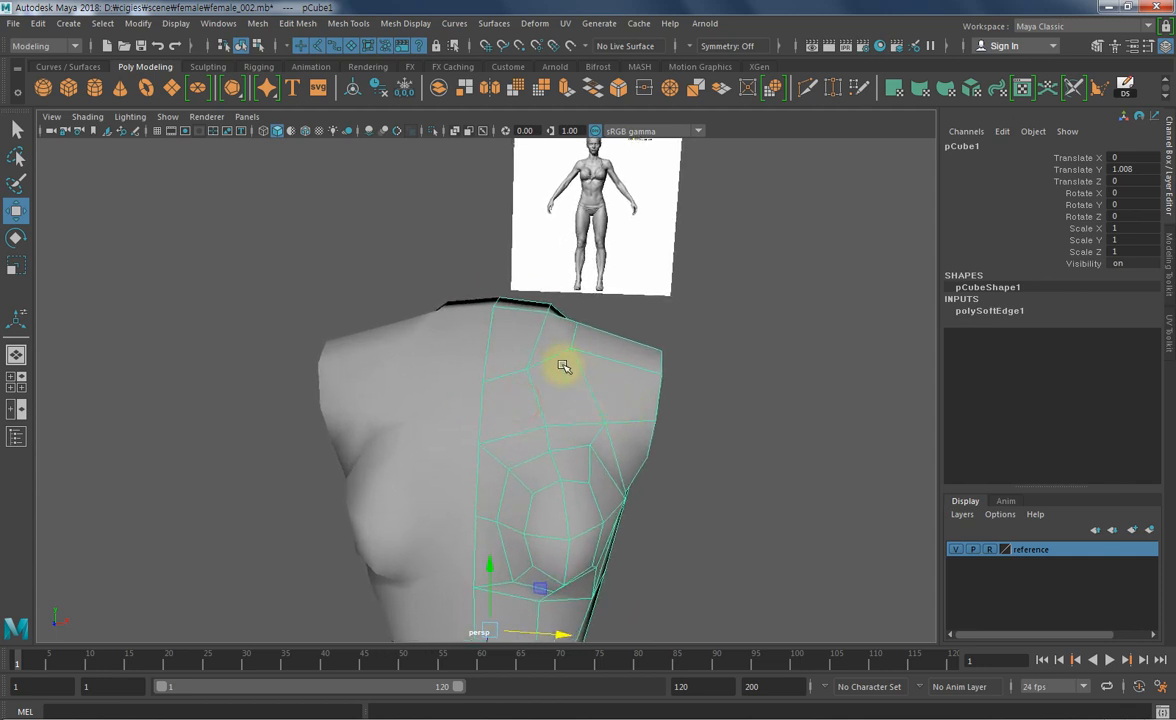
{"action": "key", "text": "space"}
{"action": "middle_click_drag", "start_coordinate": [240, 459], "coordinate": [304, 553], "text": "alt"}
{"action": "left_click", "coordinate": [752, 213]}
{"action": "key", "text": "space"}
{"action": "left_click_drag", "start_coordinate": [546, 362], "coordinate": [560, 470], "text": "alt"}
- Cut a new line of edges around the neck base from the centre front past the side to the centre back
{"action": "left_click", "coordinate": [803, 92]}
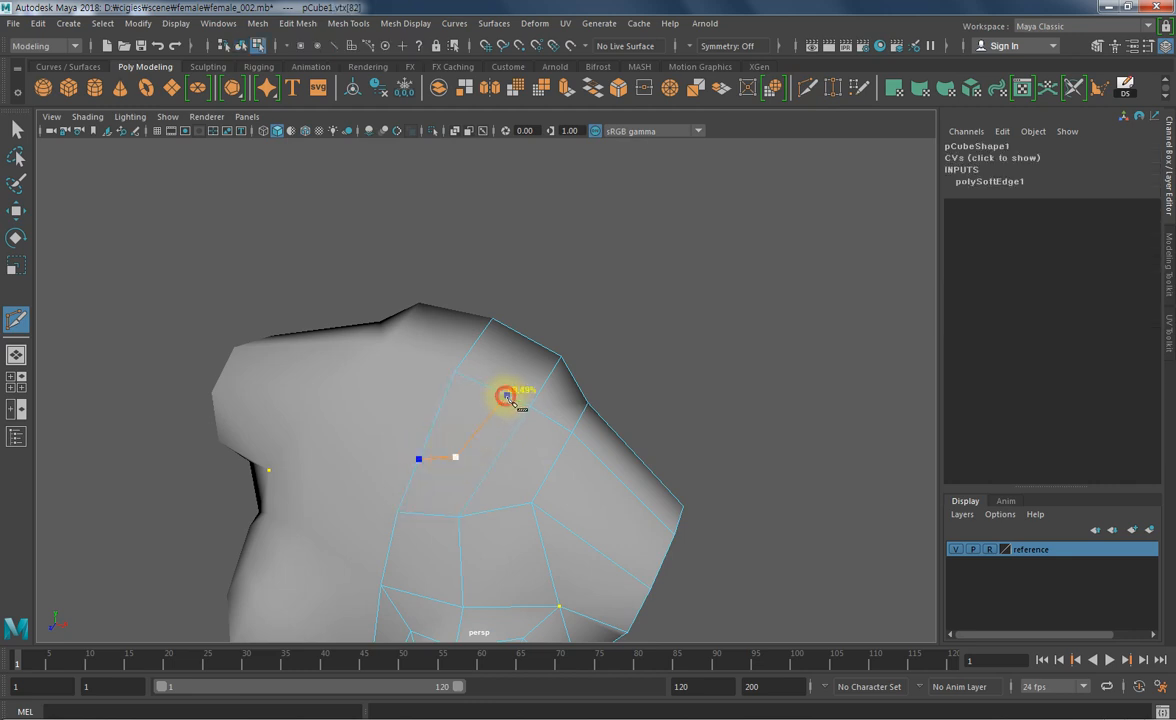
{"action": "left_click", "coordinate": [506, 397]}
{"action": "left_click", "coordinate": [527, 362]}
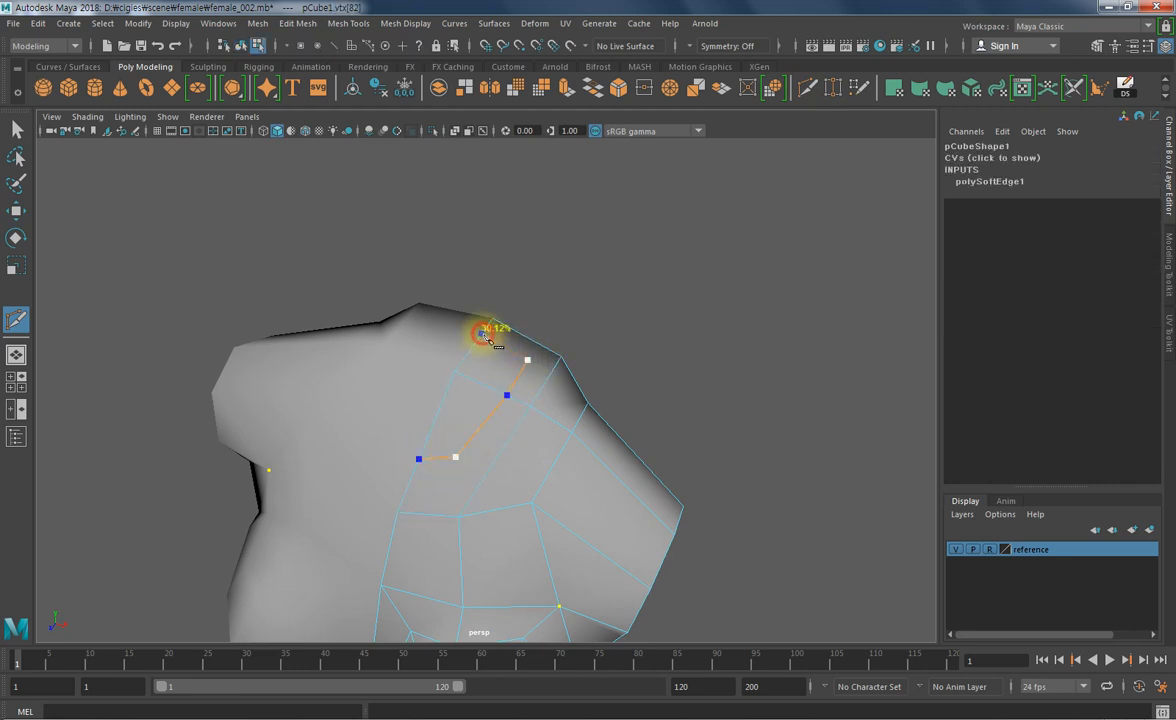
{"action": "right_click", "coordinate": [484, 424]}
- Connect the front corner of the new neck line to the chest vertex below and its back corner to the outer back vertex
{"action": "left_click", "coordinate": [456, 459]}
{"action": "left_click", "coordinate": [458, 516]}
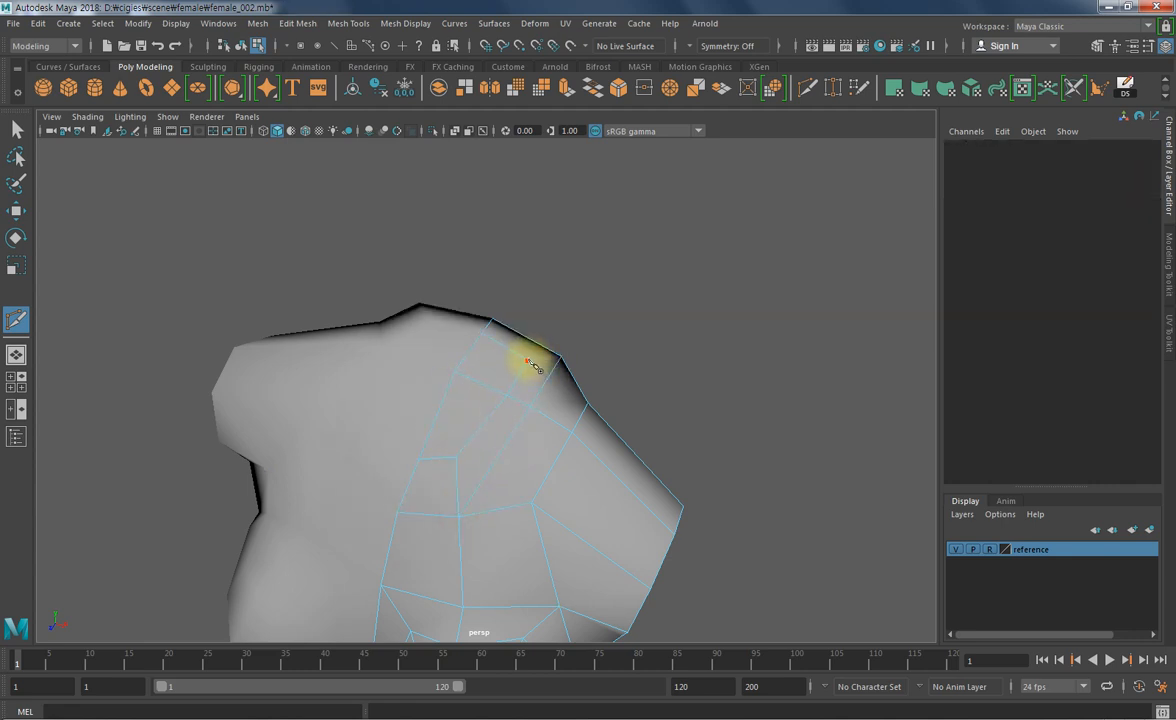
{"action": "left_click", "coordinate": [528, 360]}
{"action": "left_click", "coordinate": [562, 357]}
{"action": "right_click", "coordinate": [562, 357]}
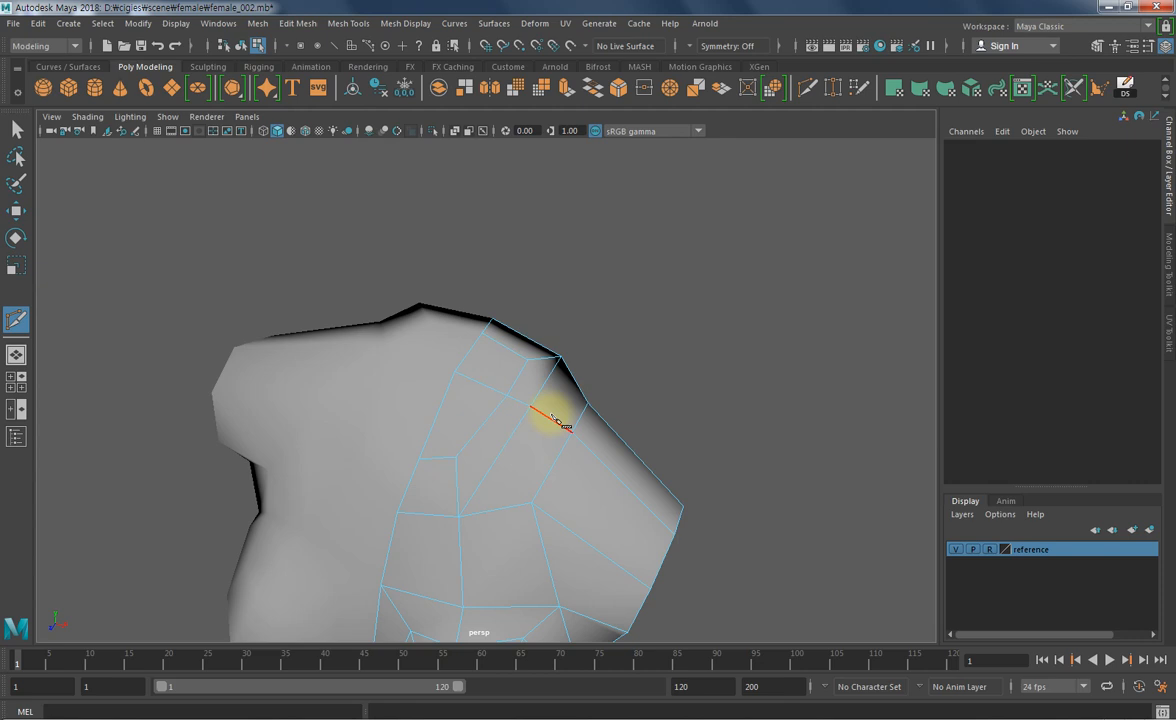
- Move the side vertex of the new neck line up and outward to match the neck's side in the front reference
{"action": "key", "text": "F9"}
{"action": "key", "text": "w"}
{"action": "left_click", "coordinate": [507, 395]}
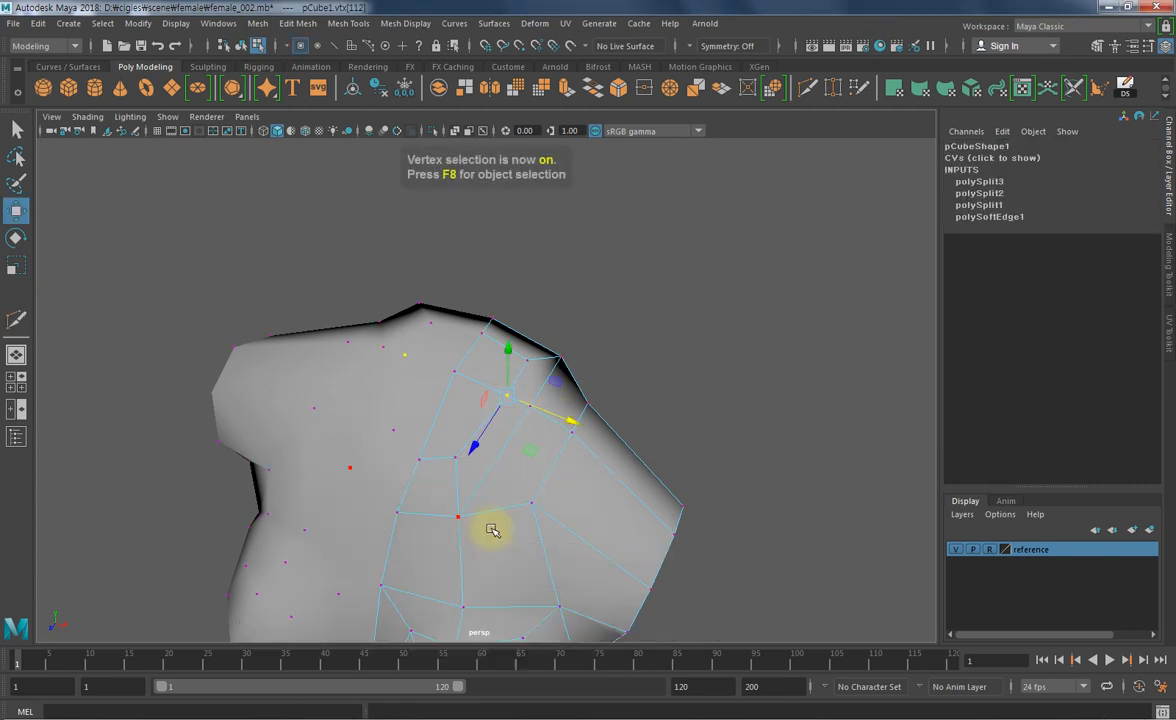
{"action": "key", "text": "space"}
{"action": "middle_click_drag", "start_coordinate": [311, 553], "coordinate": [357, 556], "text": "alt"}
{"action": "right_click_drag", "start_coordinate": [359, 555], "coordinate": [450, 548], "text": "alt"}
{"action": "middle_click_drag", "start_coordinate": [378, 558], "coordinate": [348, 590], "text": "alt"}
{"action": "left_click_drag", "start_coordinate": [305, 495], "coordinate": [313, 472]}
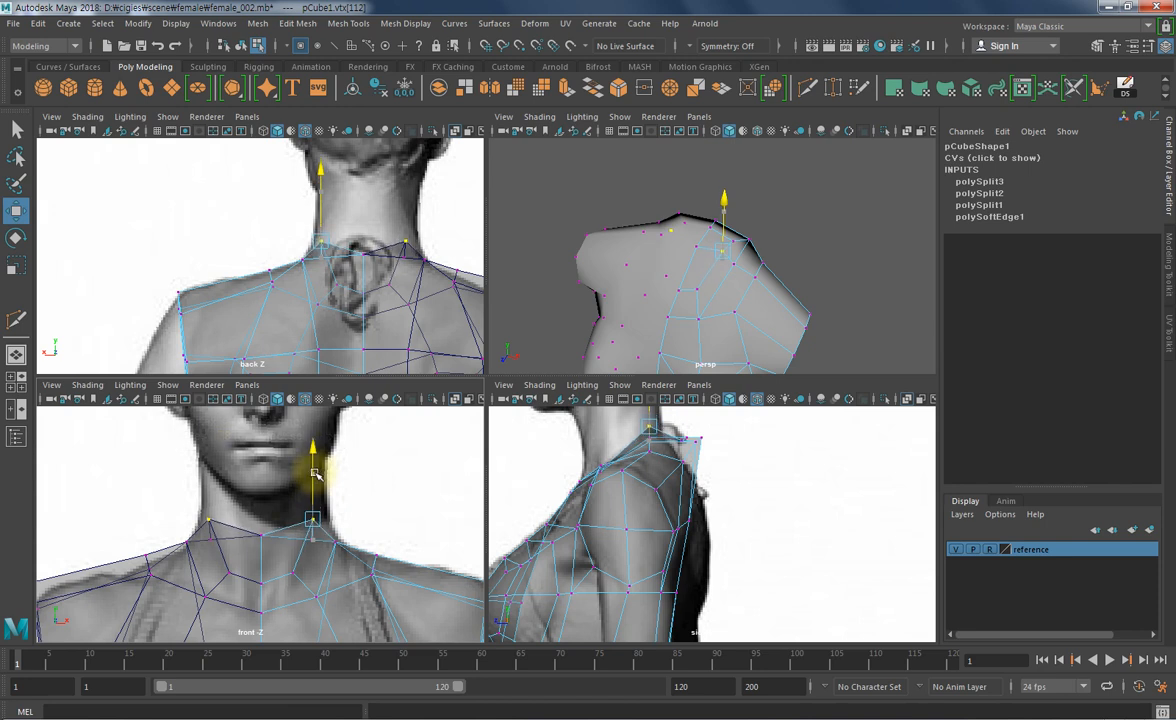
{"action": "key", "text": "w"}
{"action": "middle_click_drag", "start_coordinate": [356, 576], "coordinate": [369, 565]}
- Raise the centre vertex of the neck cap and point-snap it level with the side neck vertex
{"action": "left_click", "coordinate": [261, 535]}
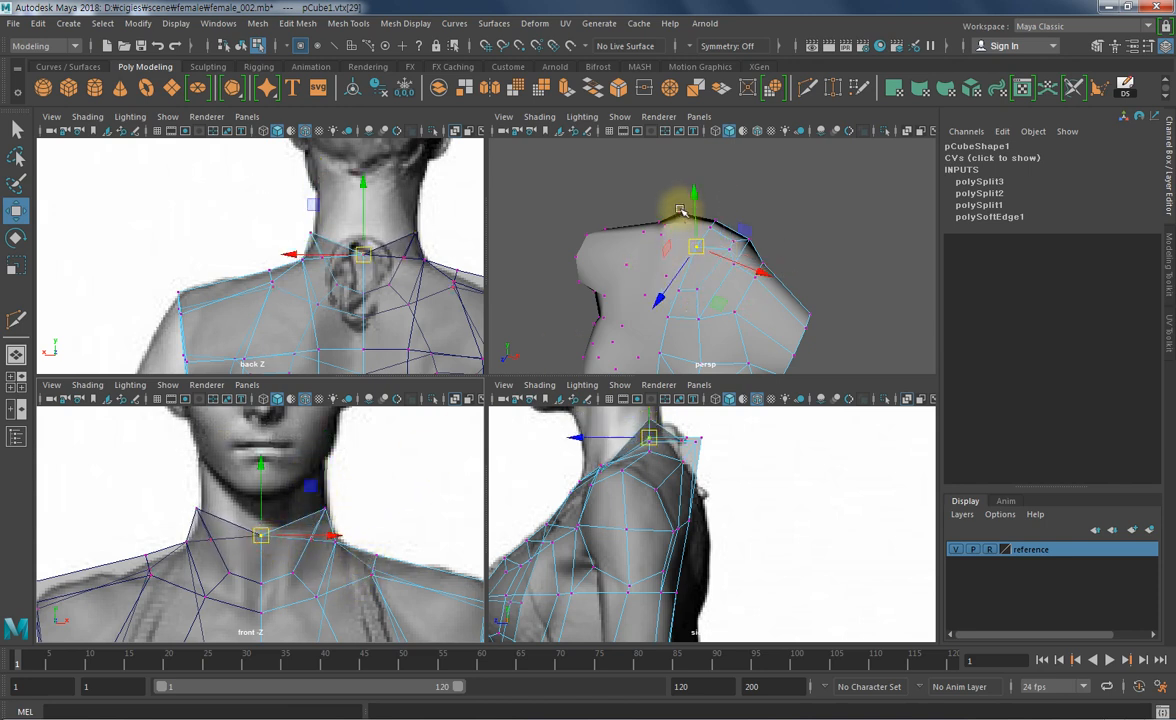
{"action": "left_click_drag", "start_coordinate": [262, 491], "coordinate": [321, 495]}
{"action": "key", "text": "v"}
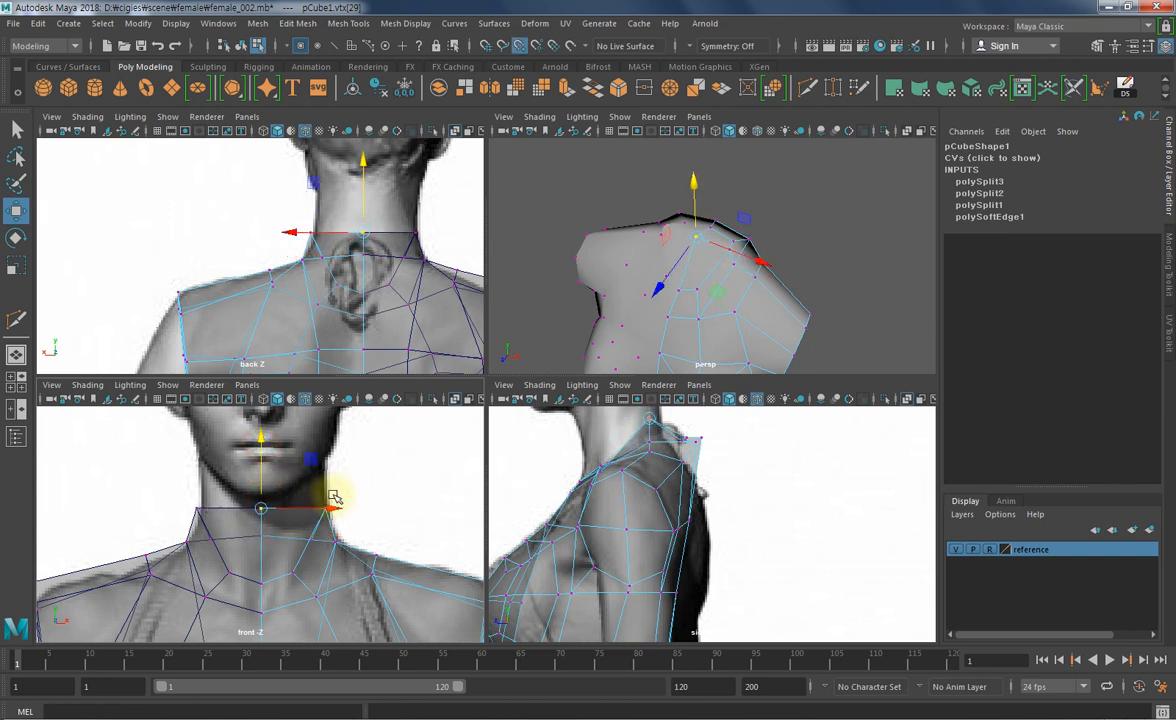
- Move the rear shoulder-top vertex and the back neck-base corner vertex down and forward along the side reference
{"action": "left_click_drag", "start_coordinate": [630, 297], "coordinate": [604, 249], "text": "alt"}
{"action": "key", "text": "q"}
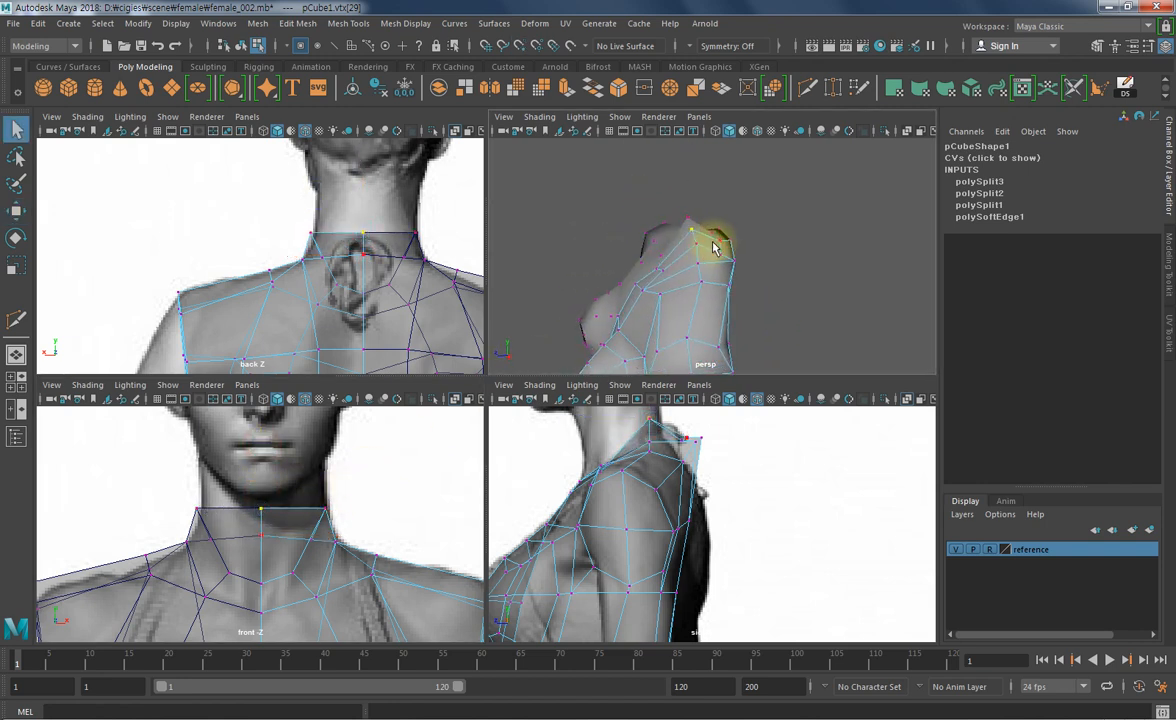
{"action": "middle_click_drag", "start_coordinate": [630, 486], "coordinate": [625, 525], "text": "alt"}
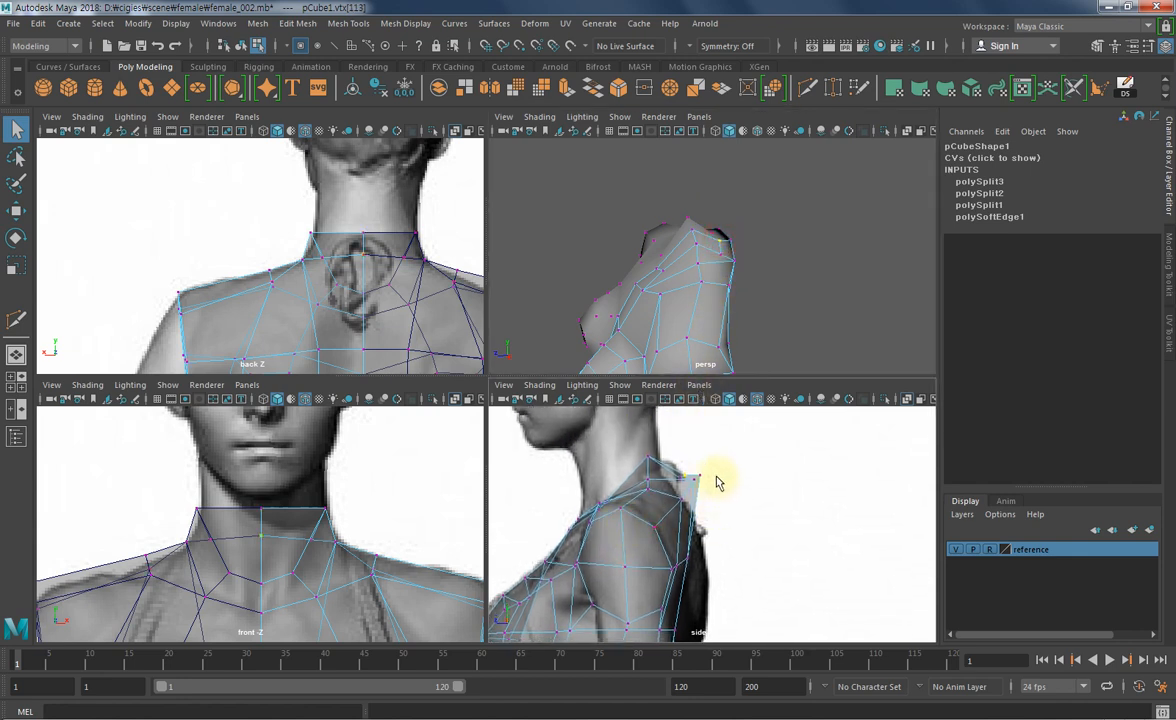
{"action": "key", "text": "w"}
{"action": "middle_click_drag", "start_coordinate": [705, 533], "coordinate": [692, 547]}
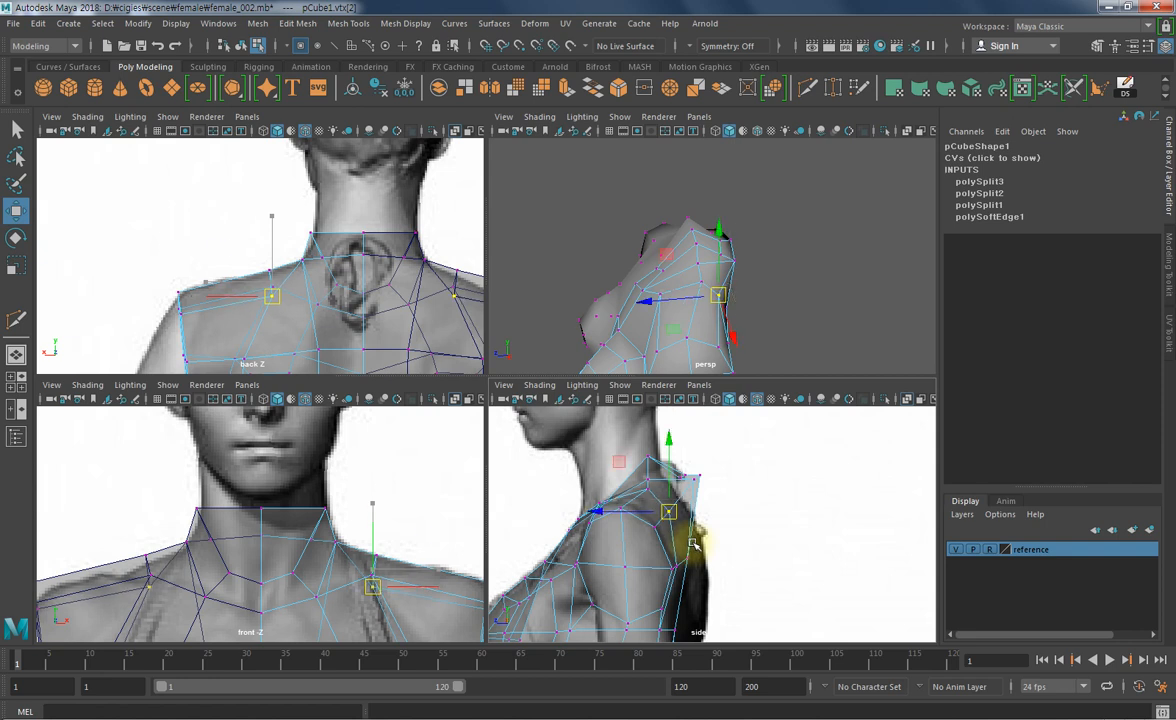
{"action": "left_click", "coordinate": [690, 485]}
{"action": "middle_click_drag", "start_coordinate": [743, 534], "coordinate": [728, 557]}
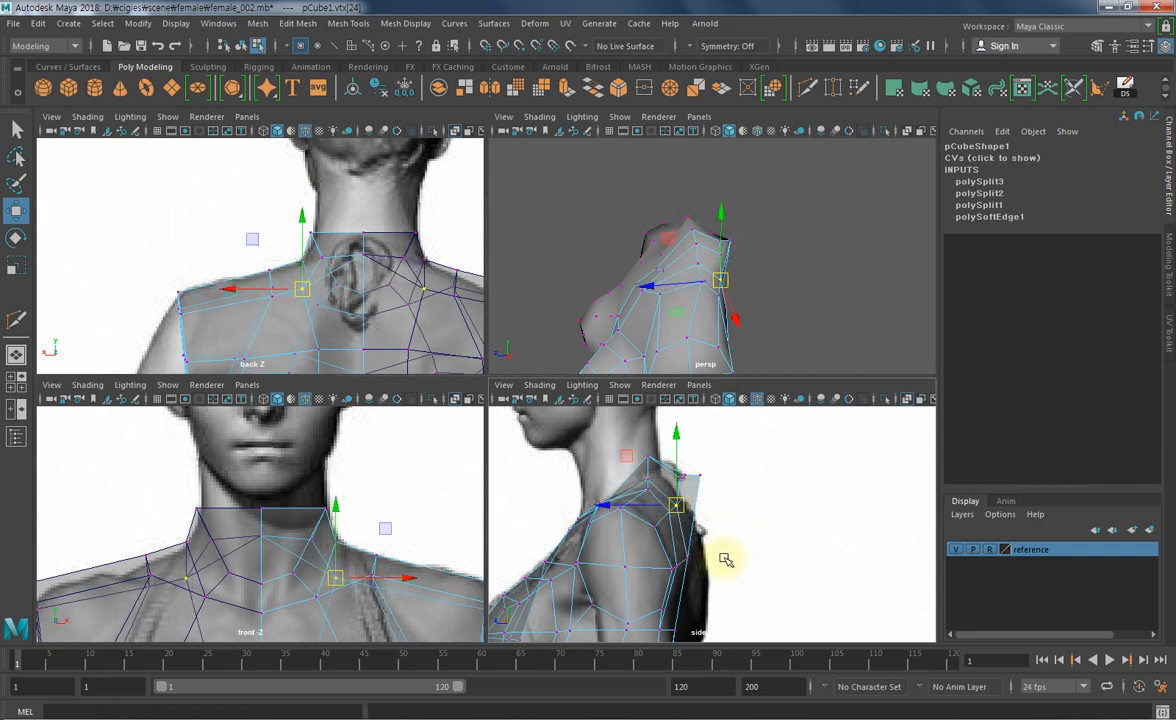
- Move the rear centre neck-base vertices down and forward to follow the nape in the side reference
{"action": "key", "text": "q"}
{"action": "left_click", "coordinate": [736, 244]}
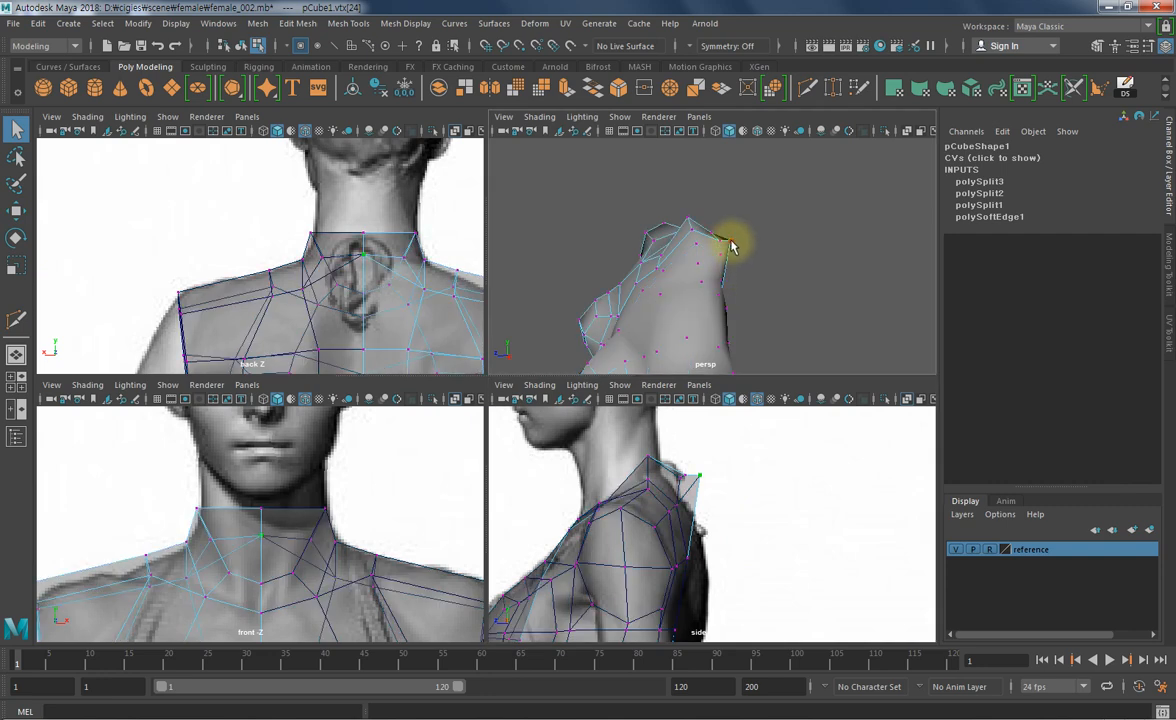
{"action": "double_click", "coordinate": [731, 242]}
{"action": "key", "text": "ctrl+z"}
{"action": "key", "text": "ctrl+z"}
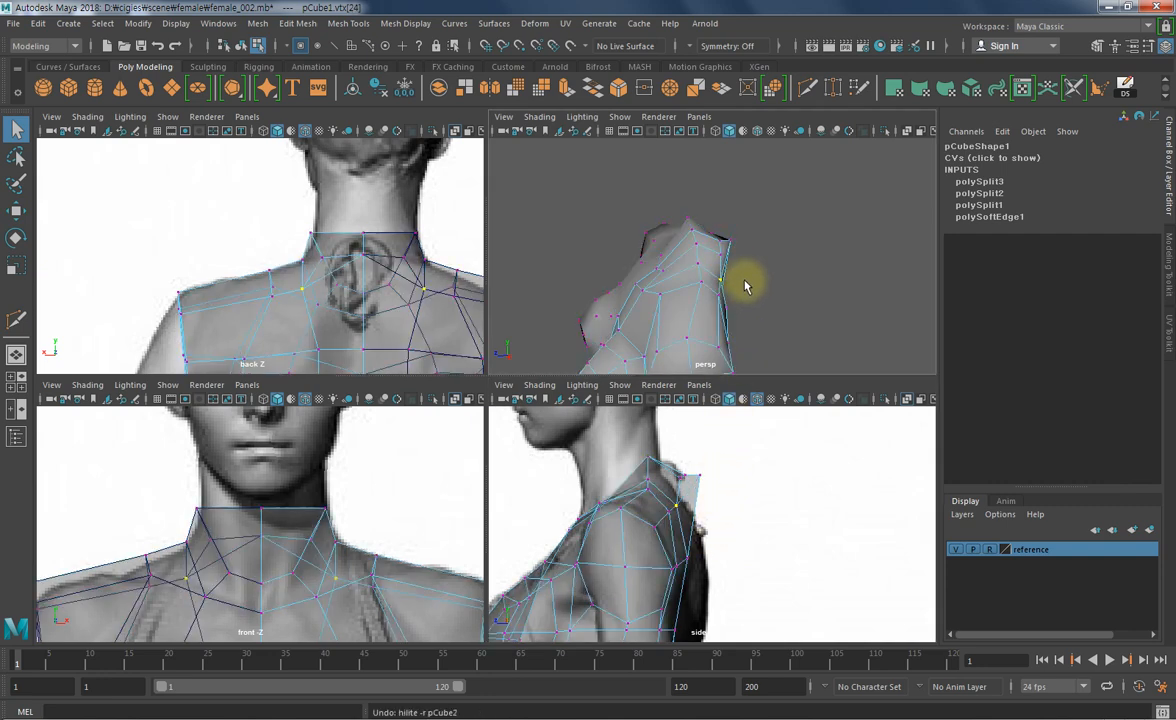
{"action": "left_click", "coordinate": [733, 243]}
{"action": "key", "text": "w"}
{"action": "middle_click_drag", "start_coordinate": [753, 527], "coordinate": [722, 510]}
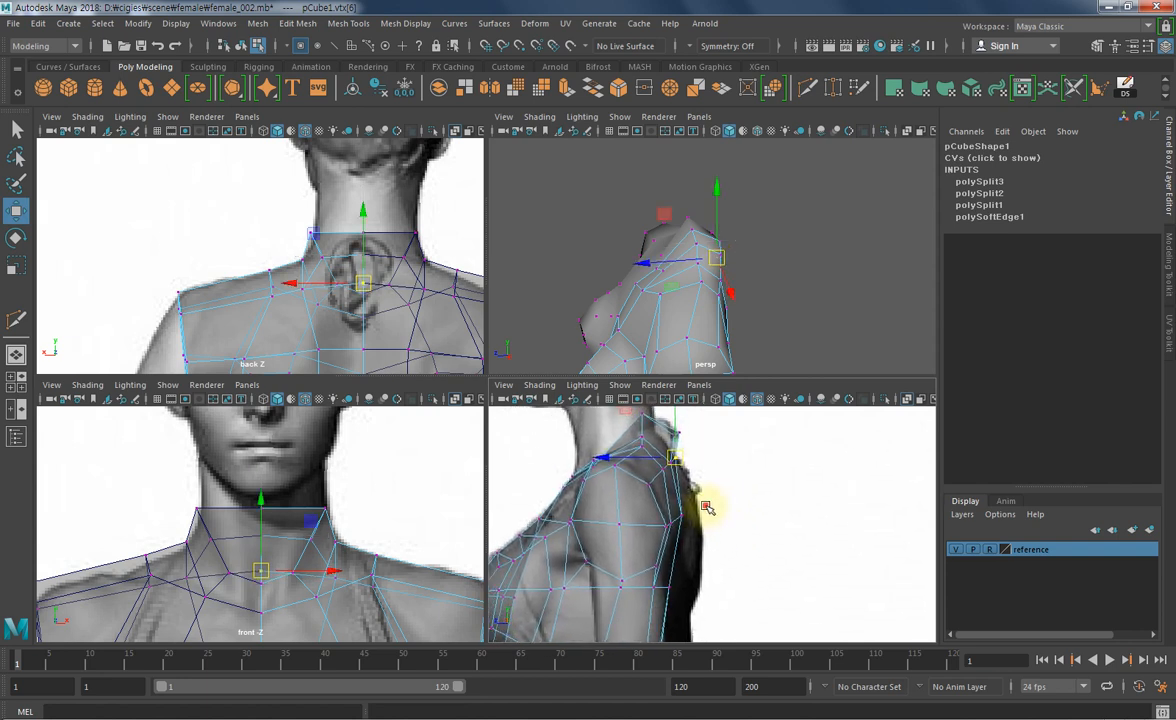
- Adjust the depth of the upper-back vertices and move the upper rear neck vertices forward to the nape in the side reference
{"action": "left_click_drag", "start_coordinate": [706, 508], "coordinate": [669, 525]}
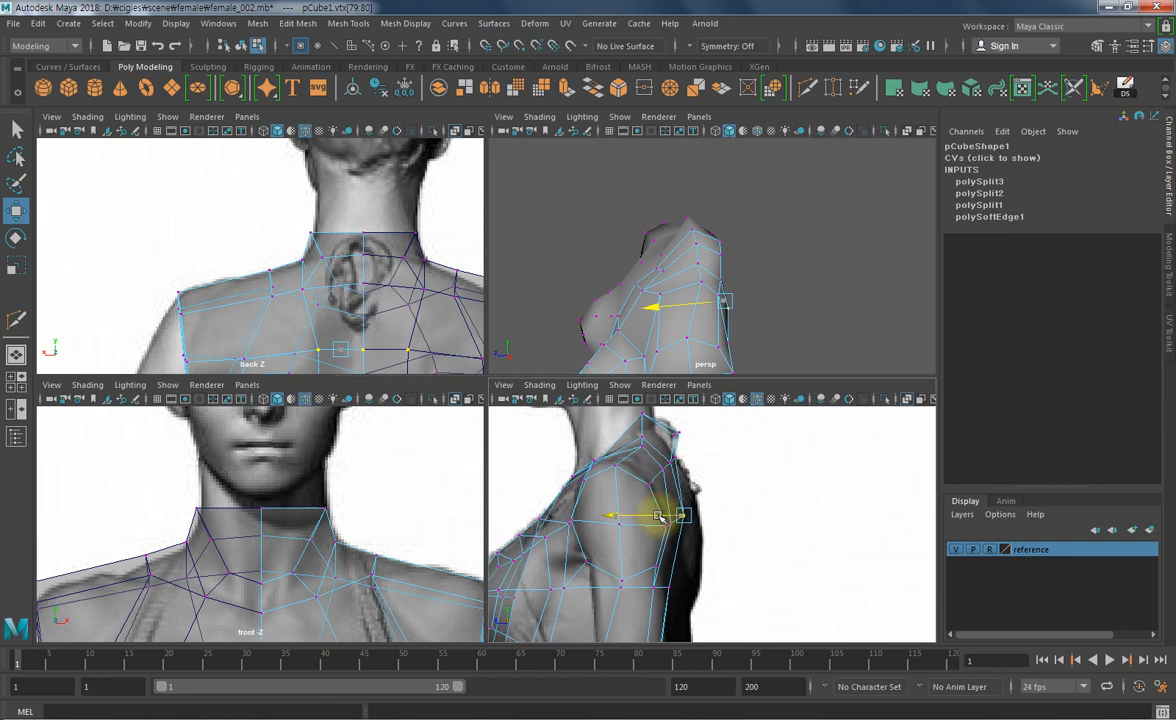
{"action": "left_click_drag", "start_coordinate": [735, 302], "coordinate": [774, 297], "text": "alt"}
{"action": "key", "text": "q"}
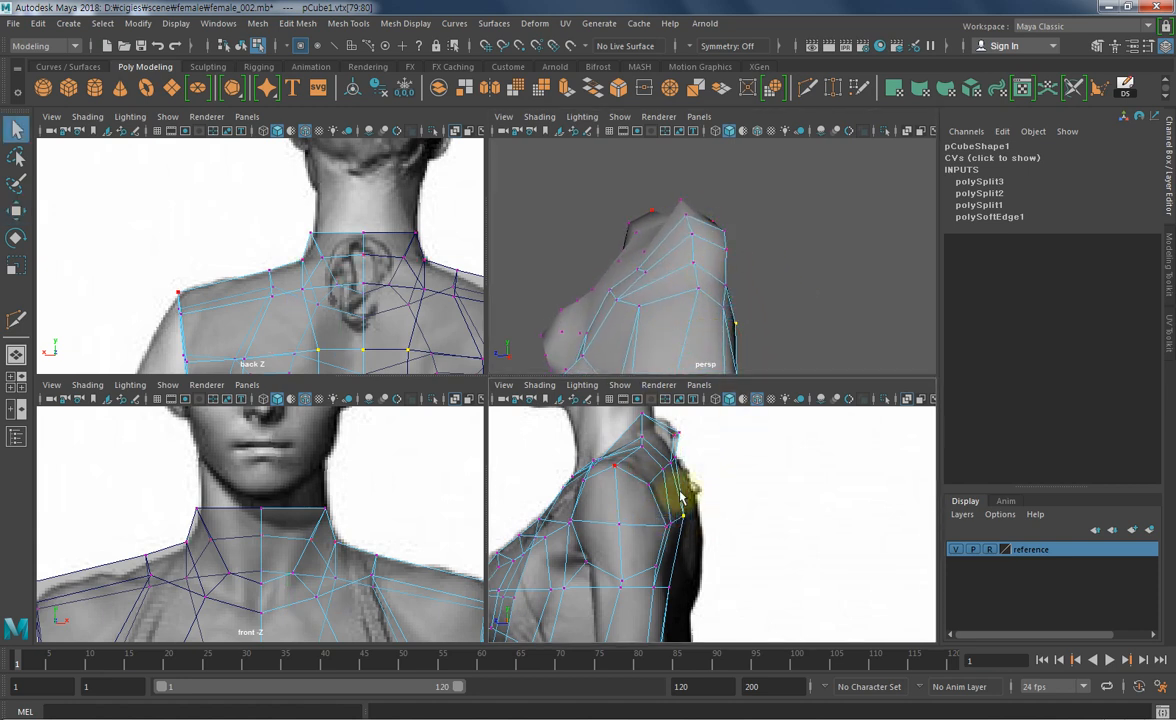
{"action": "middle_click_drag", "start_coordinate": [699, 452], "coordinate": [703, 482], "text": "alt"}
{"action": "key", "text": "w"}
{"action": "left_click_drag", "start_coordinate": [672, 472], "coordinate": [611, 465]}
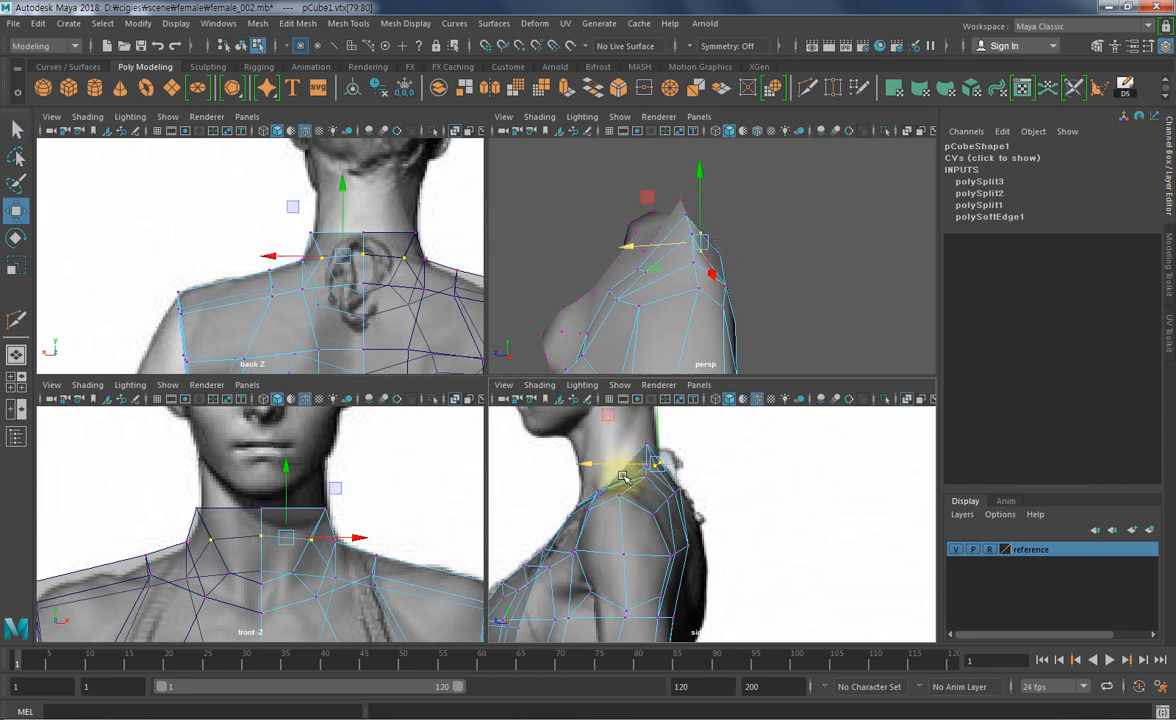
- Shift the neck-side base vertex and the shoulder-top vertex beside it slightly forward in depth
{"action": "left_click_drag", "start_coordinate": [695, 218], "coordinate": [741, 214], "text": "alt"}
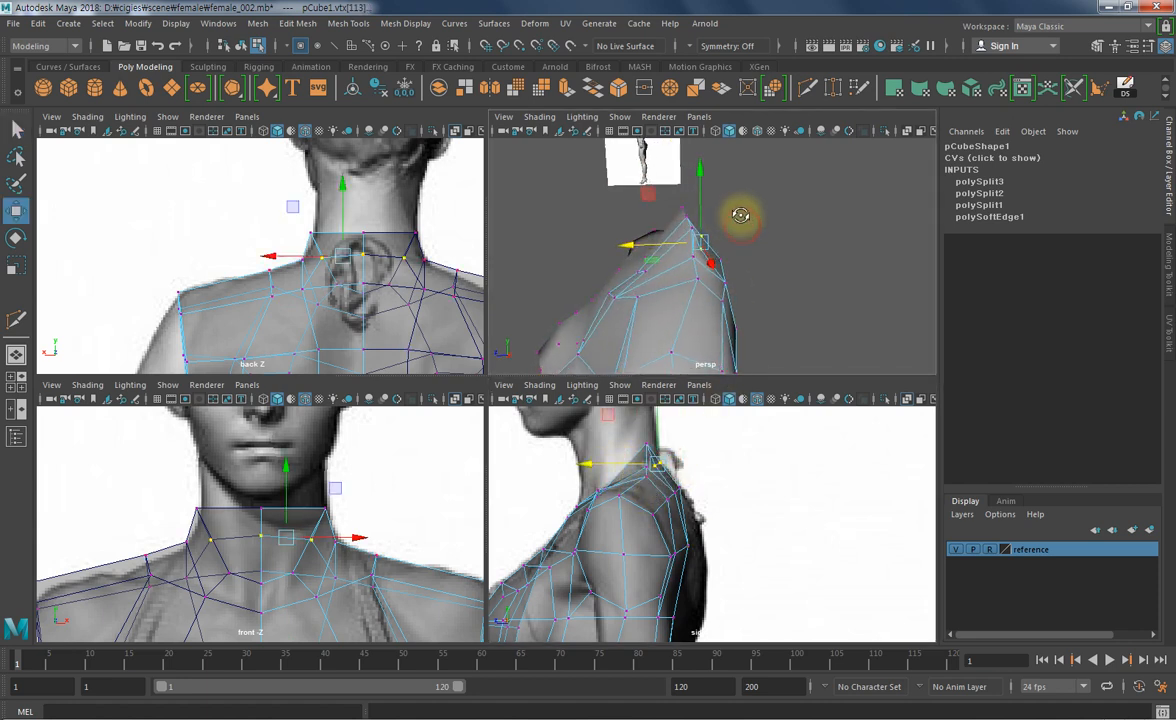
{"action": "left_click", "coordinate": [690, 264]}
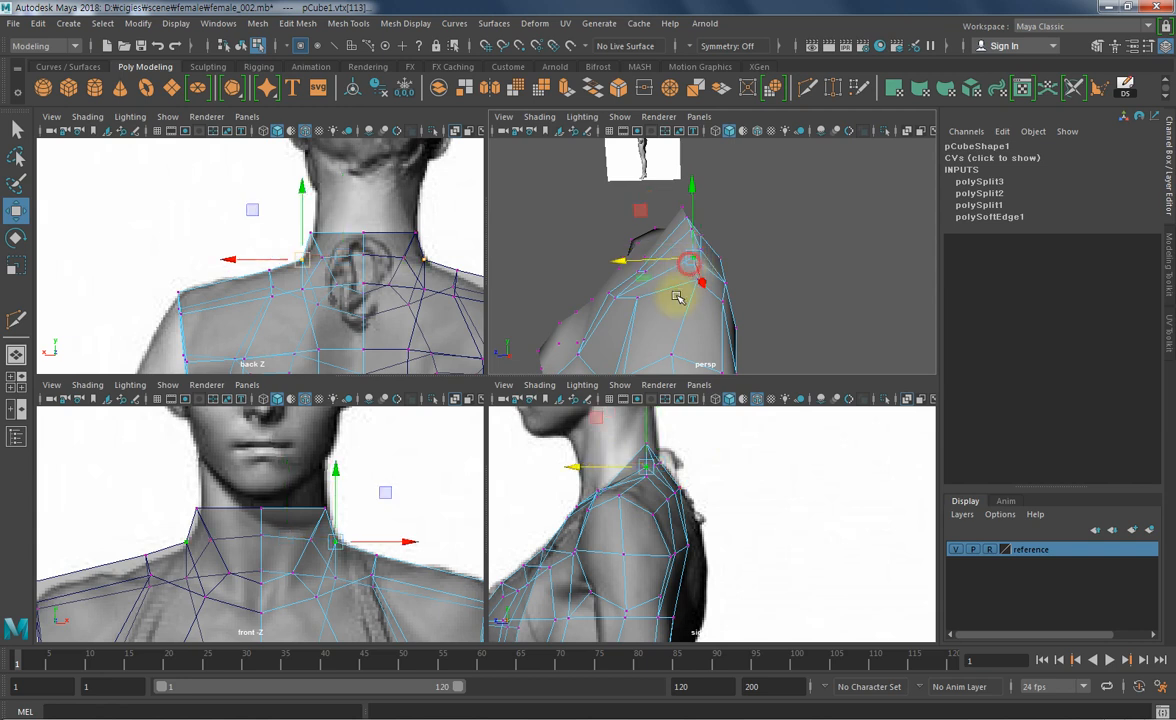
{"action": "left_click", "coordinate": [612, 480]}
{"action": "left_click_drag", "start_coordinate": [612, 480], "coordinate": [604, 479]}
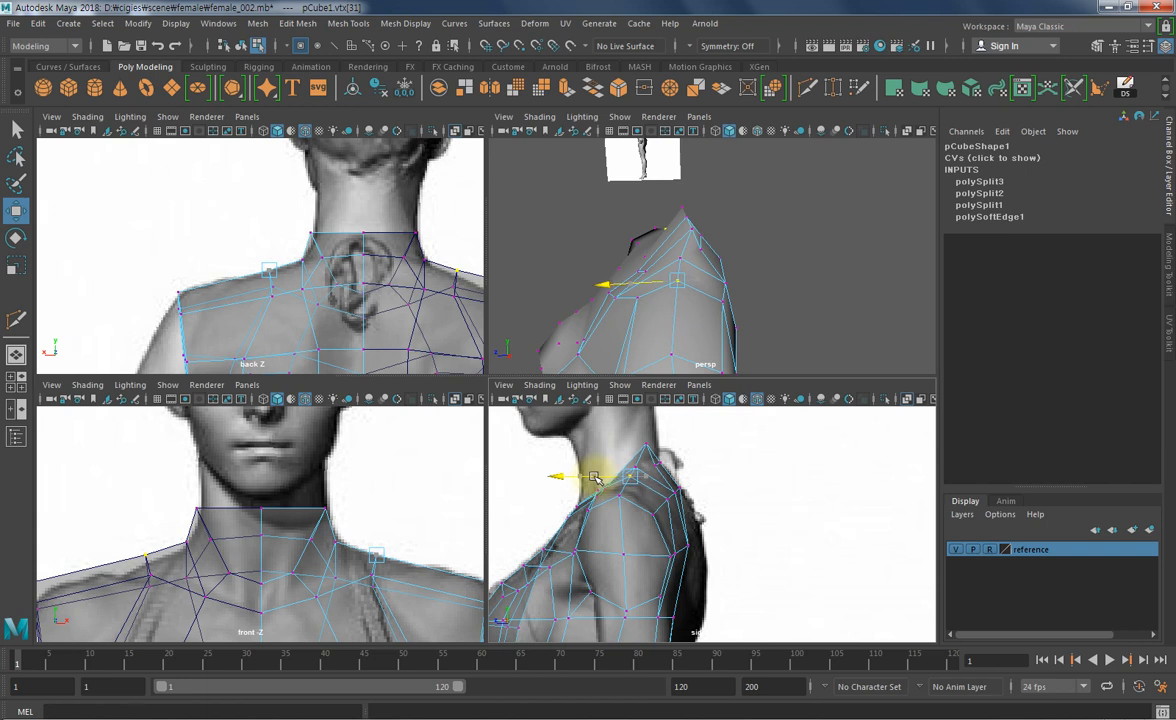
- Move the side vertex and the centre vertex of the neck cap forward along the side reference
{"action": "left_click", "coordinate": [688, 229]}
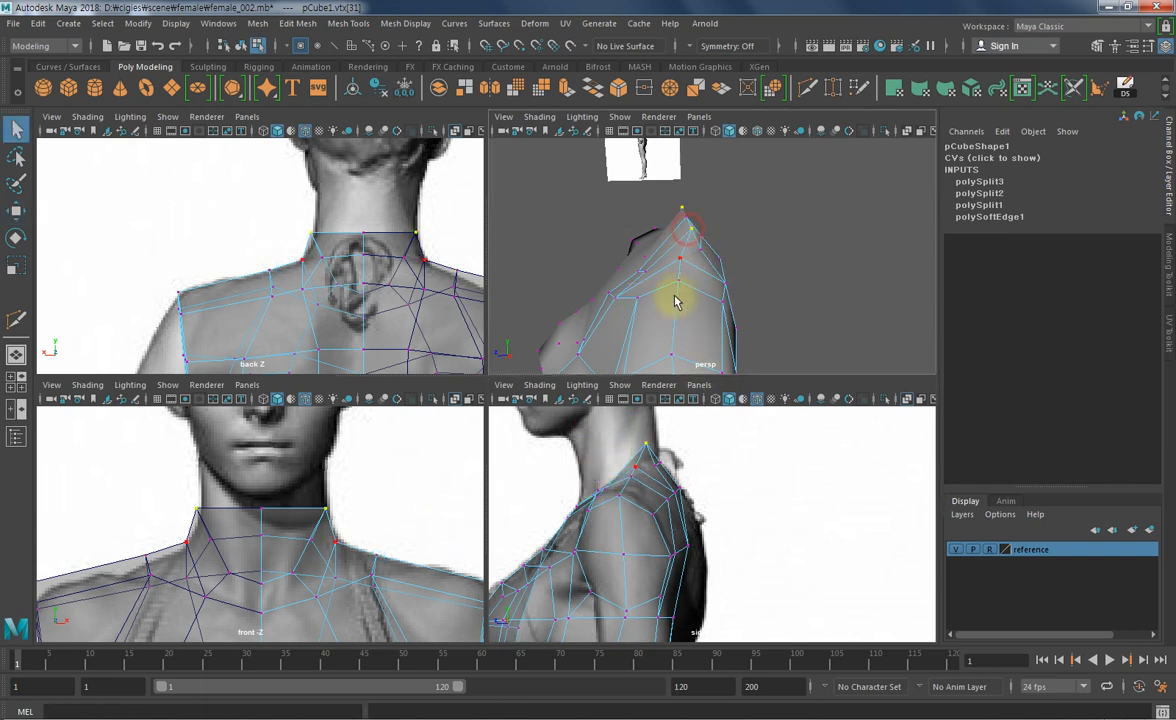
{"action": "left_click_drag", "start_coordinate": [596, 445], "coordinate": [585, 445]}
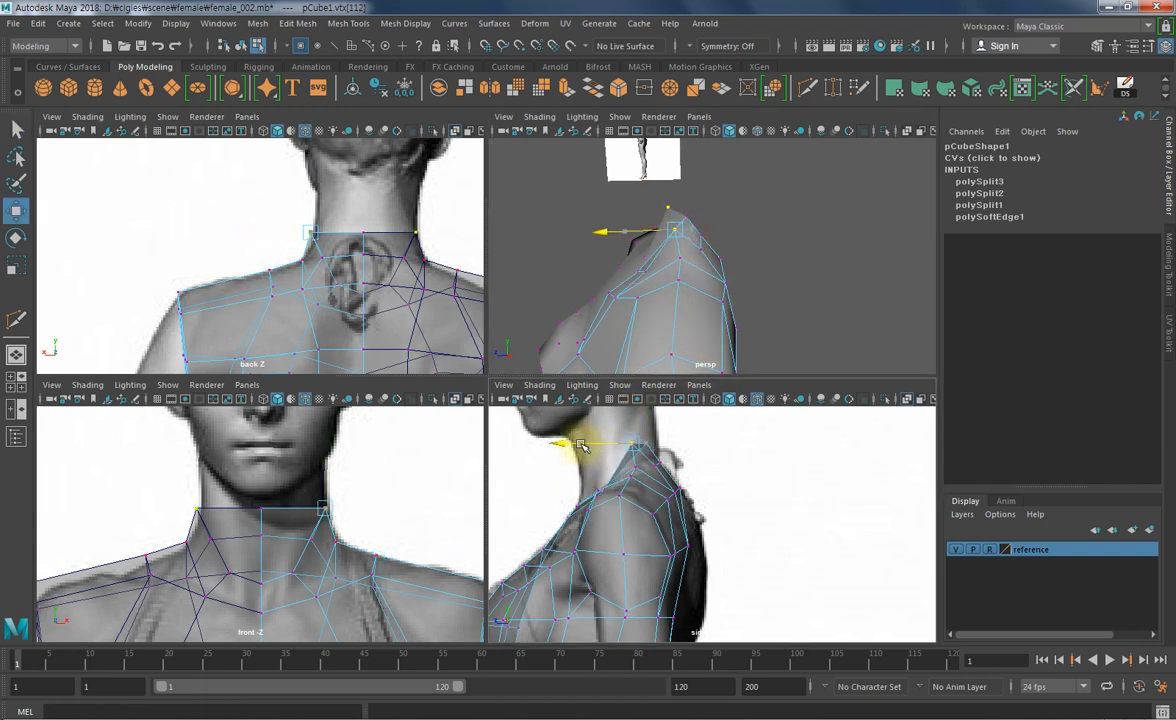
{"action": "key", "text": "q"}
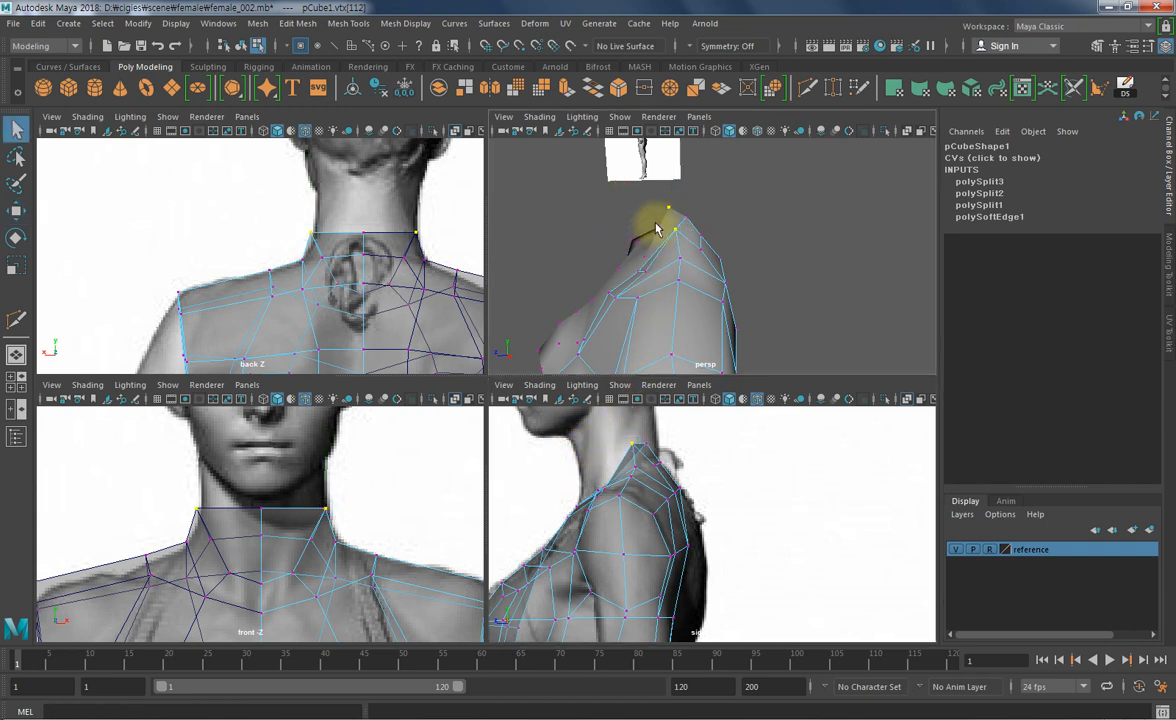
{"action": "key", "text": "w"}
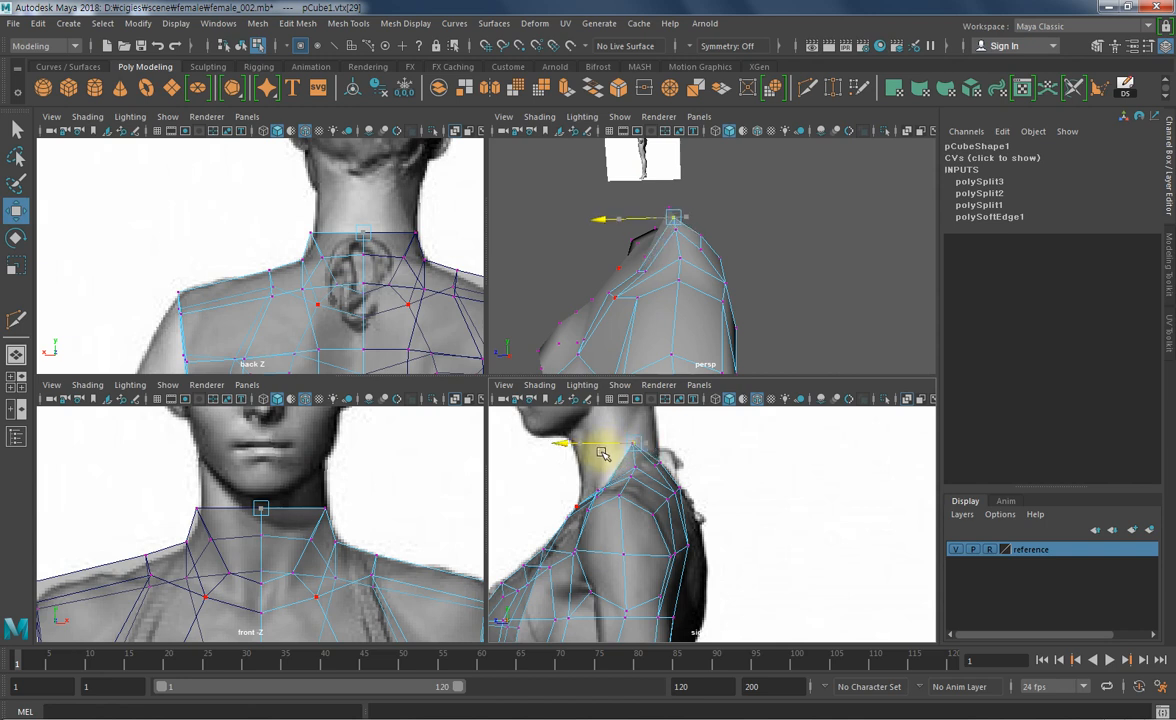
- Raise the rear neck vertices slightly and nudge them forward in the side reference
{"action": "left_click_drag", "start_coordinate": [685, 332], "coordinate": [703, 262], "text": "alt"}
{"action": "key", "text": "q"}
{"action": "left_click", "coordinate": [697, 254]}
{"action": "key", "text": "w"}
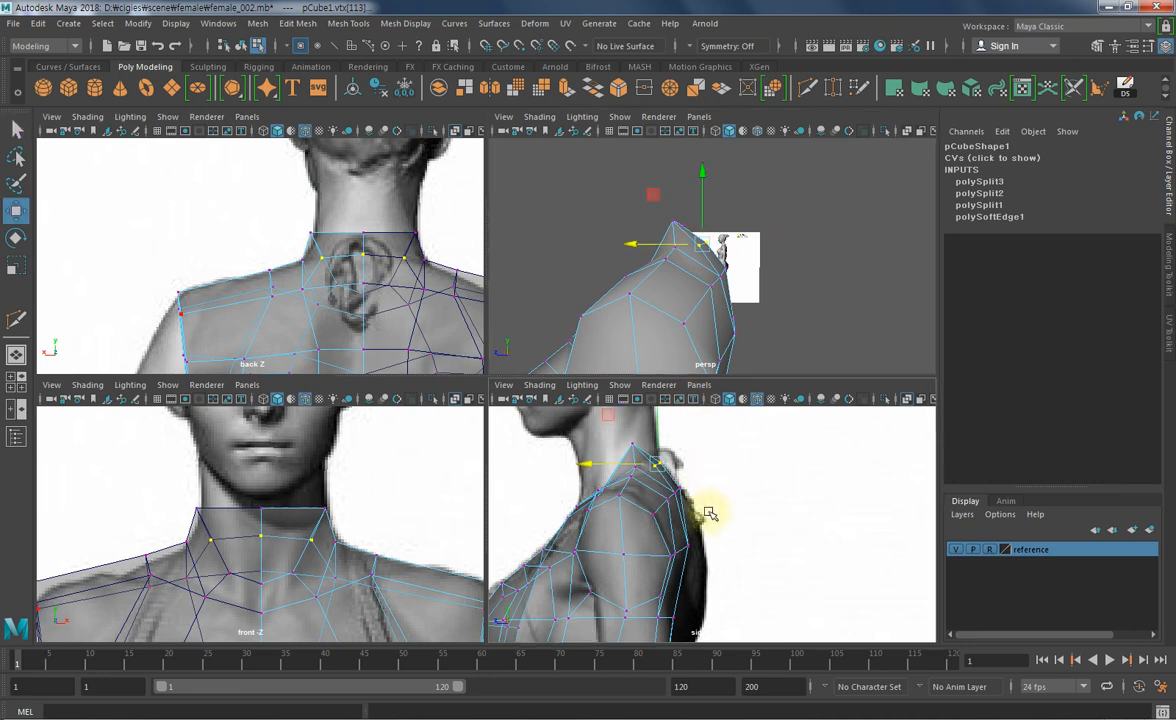
{"action": "middle_click_drag", "start_coordinate": [715, 503], "coordinate": [712, 507]}
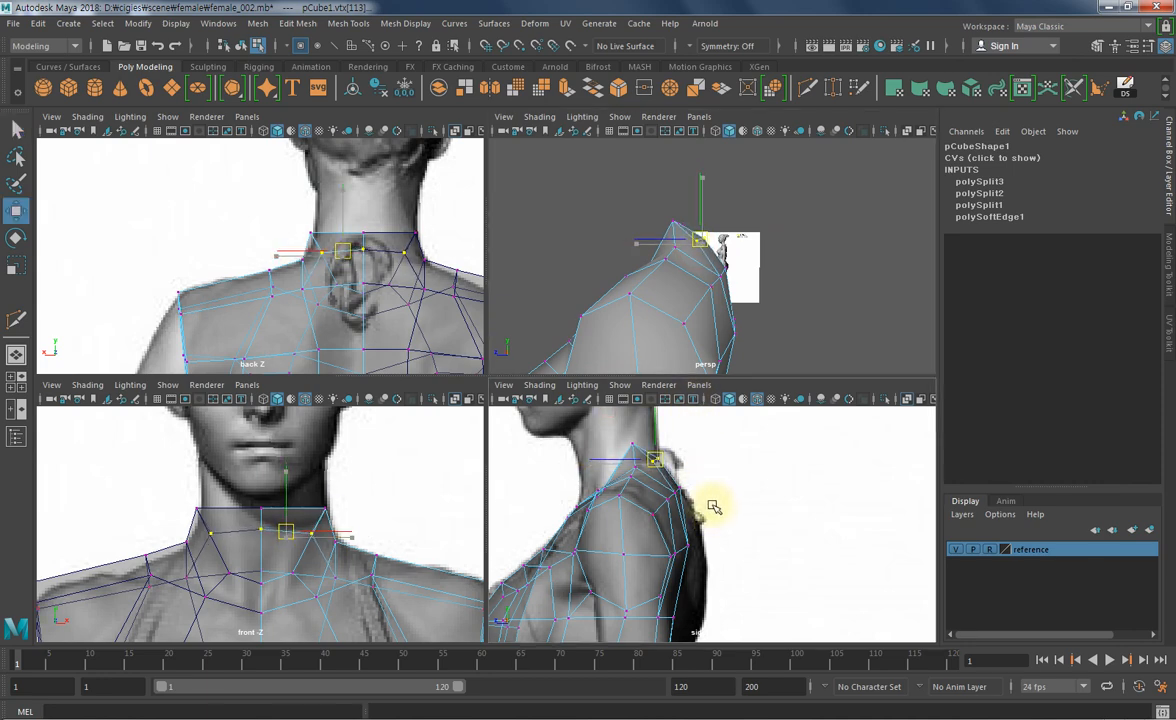
- Lower the neck cap's centre and side vertices to bring the cap's top closer to the rear neck vertices
{"action": "key", "text": "q"}
{"action": "left_click_drag", "start_coordinate": [685, 228], "coordinate": [740, 213], "text": "alt"}
{"action": "left_click", "coordinate": [728, 210]}
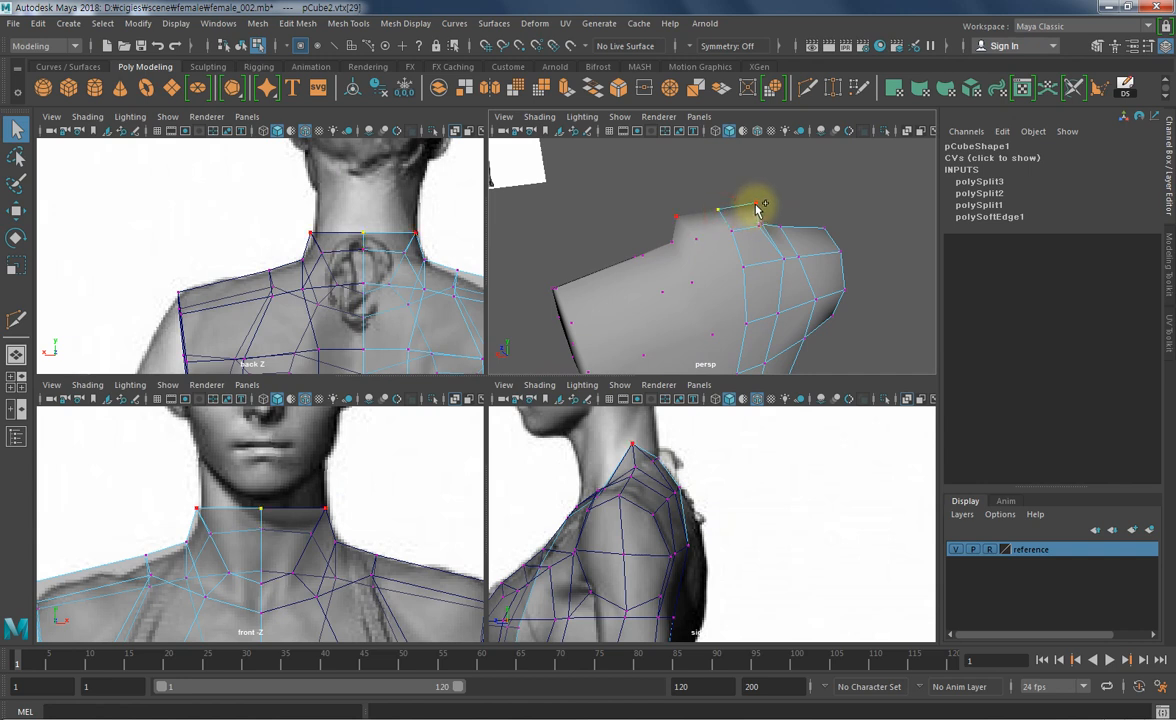
{"action": "key", "text": "w"}
{"action": "left_click_drag", "start_coordinate": [630, 422], "coordinate": [630, 434]}
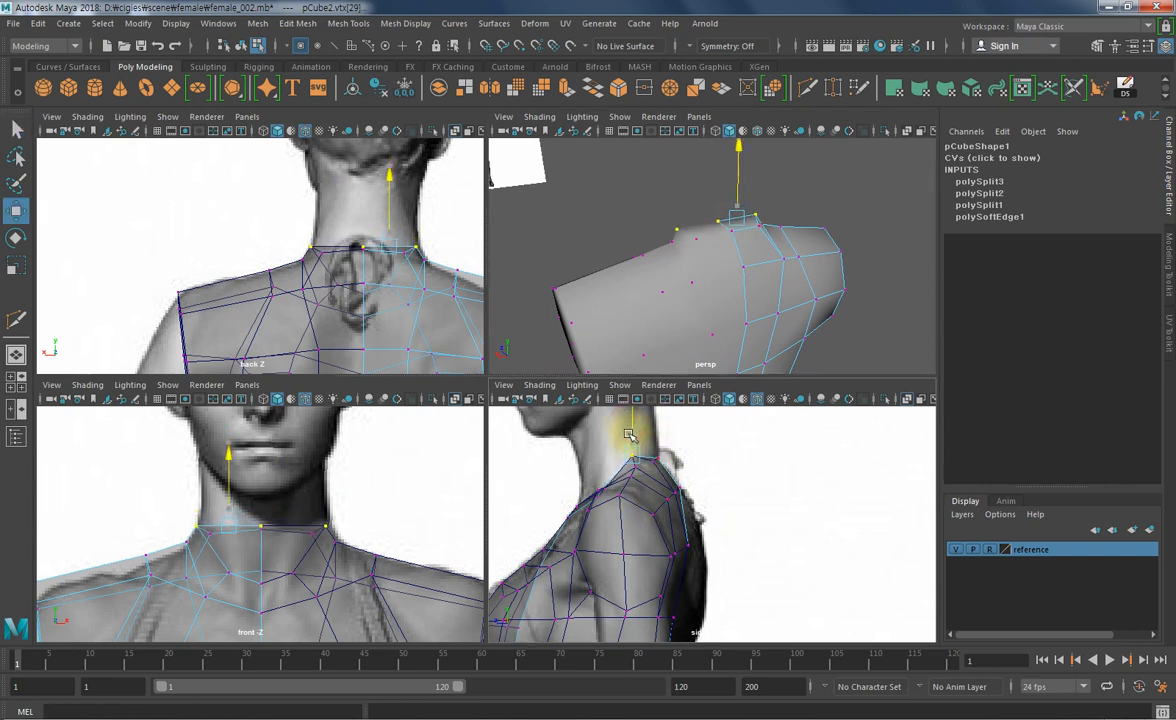
- Move the neck-side base vertex and the cap's side vertex outward to match the neck contour in the front reference
{"action": "key", "text": "q"}
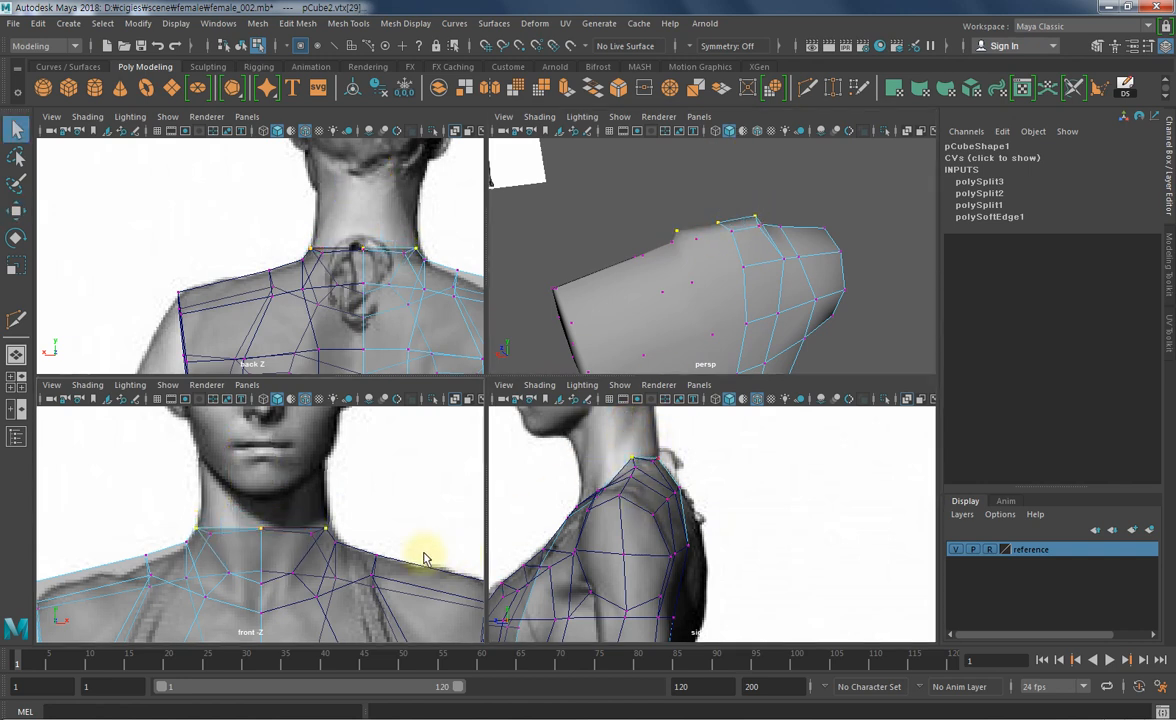
{"action": "left_click", "coordinate": [320, 538]}
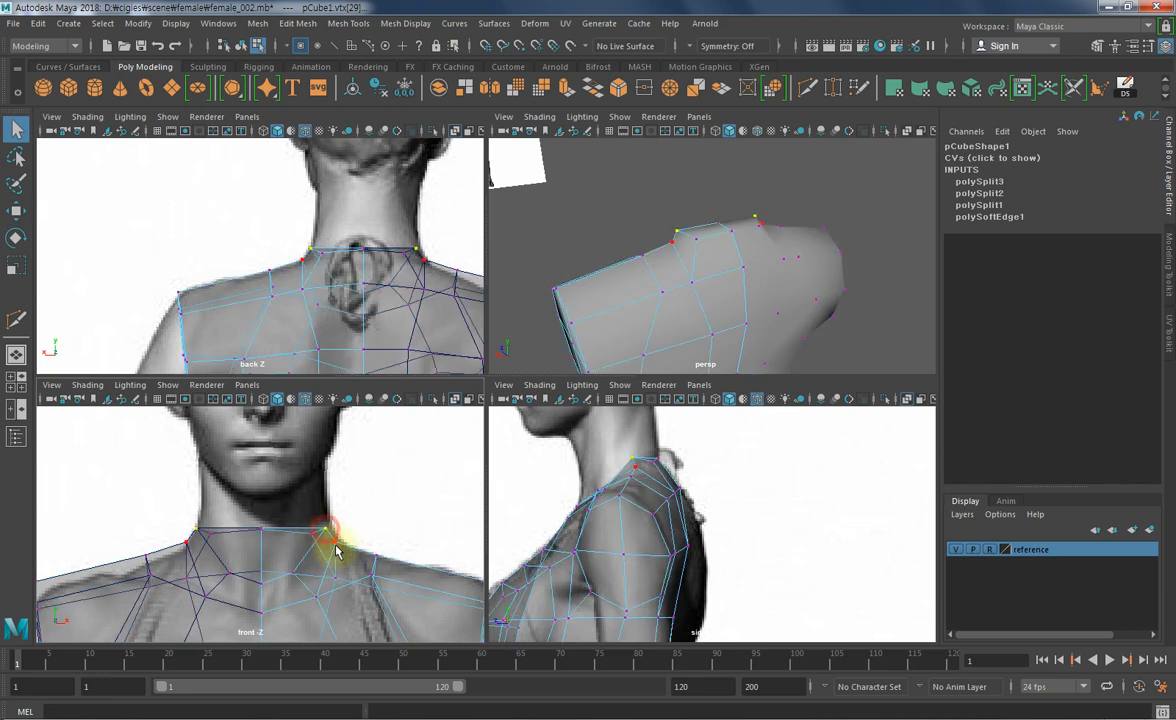
{"action": "key", "text": "w"}
{"action": "left_click_drag", "start_coordinate": [343, 546], "coordinate": [398, 540]}
{"action": "key", "text": "q"}
{"action": "left_click", "coordinate": [336, 552]}
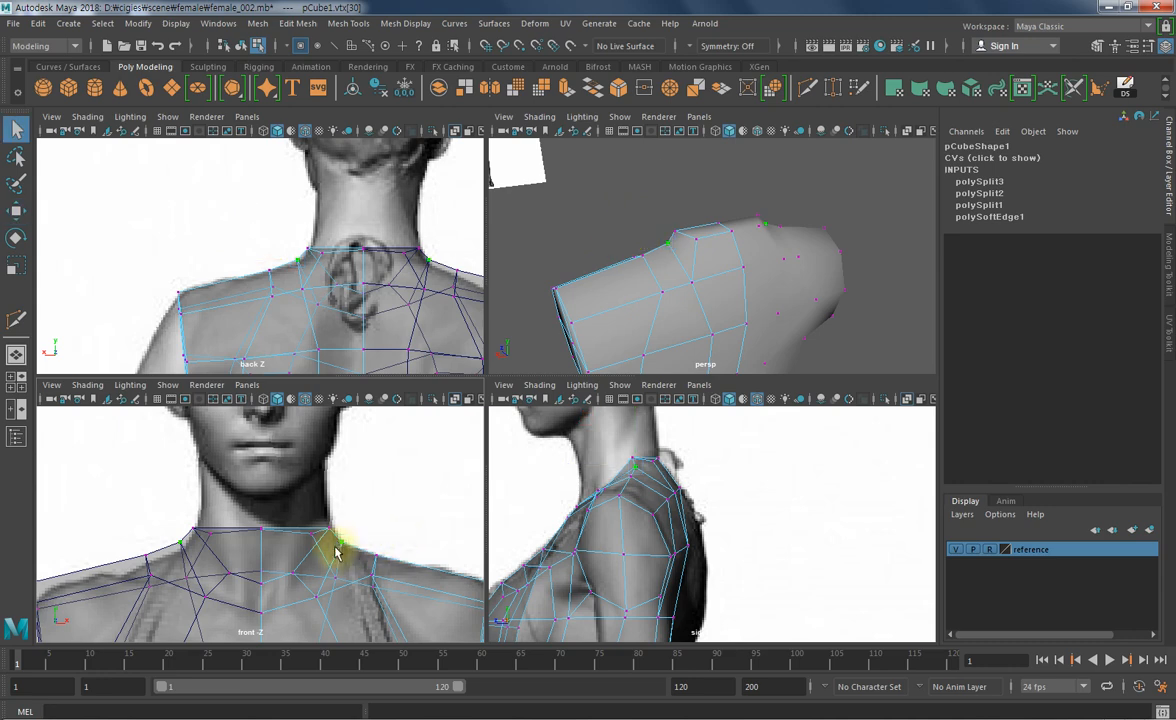
{"action": "left_click", "coordinate": [328, 530]}
{"action": "key", "text": "w"}
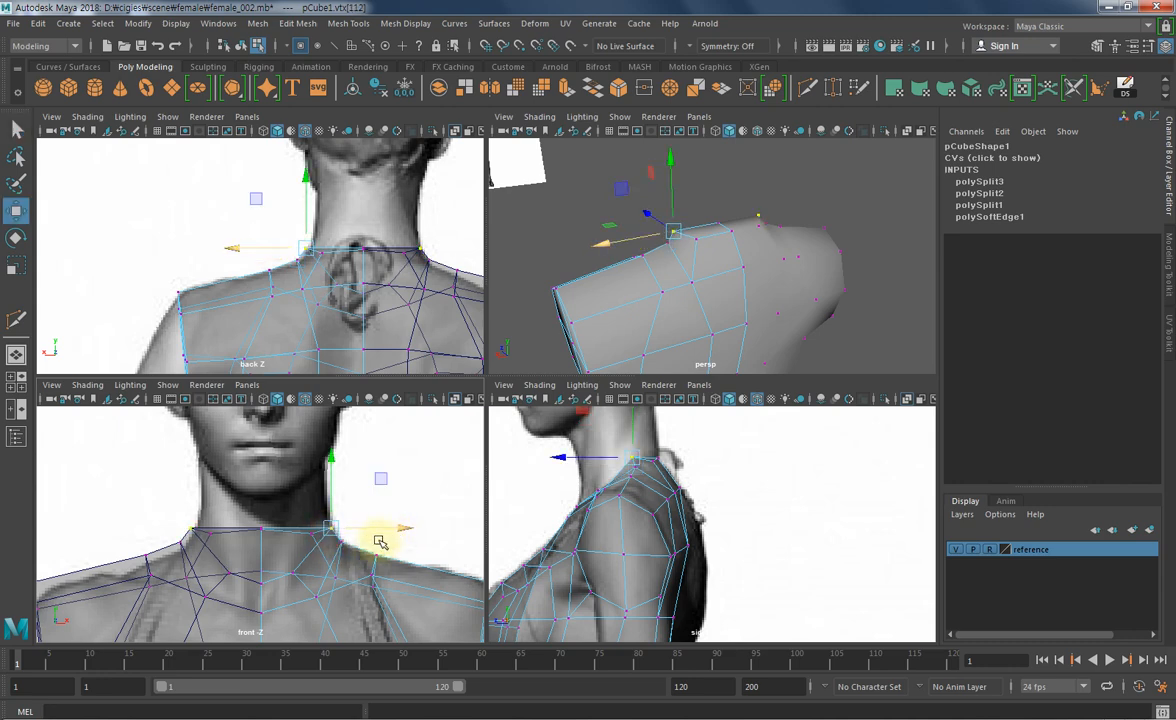
- Move the front centre neck vertex forward and slightly up to the throat line in the side reference
{"action": "key", "text": "q"}
{"action": "left_click_drag", "start_coordinate": [709, 302], "coordinate": [664, 265], "text": "alt"}
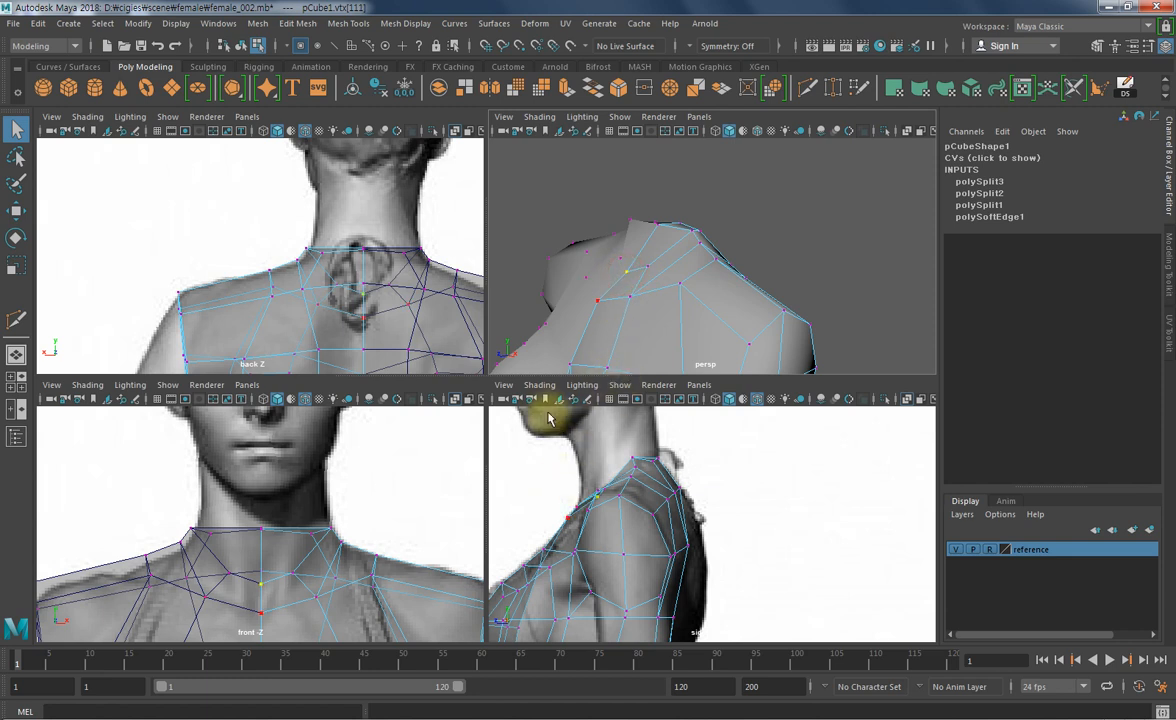
{"action": "left_click_drag", "start_coordinate": [700, 205], "coordinate": [680, 290], "text": "alt"}
{"action": "middle_click_drag", "start_coordinate": [590, 538], "coordinate": [617, 547], "text": "alt"}
{"action": "key", "text": "w"}
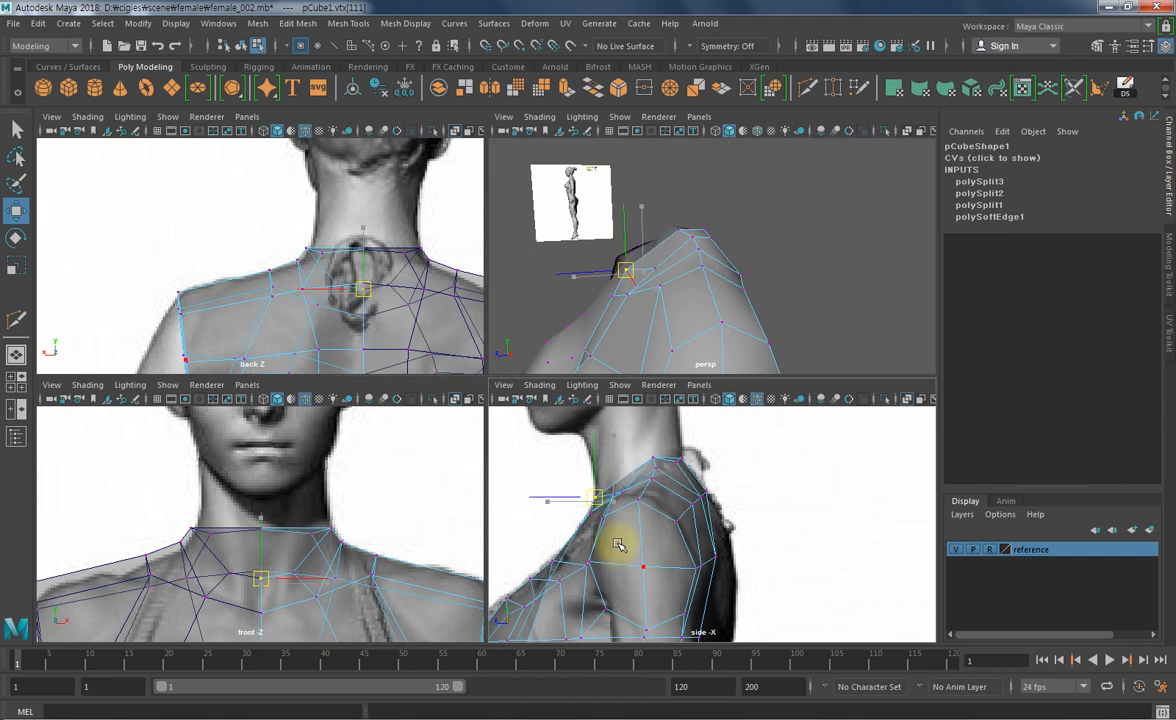
- Move the front neck vertex beside the centre forward and up, and raise the rear neck corner vertex slightly
{"action": "mouse_move", "coordinate": [650, 288]}
{"action": "left_mouse_down", "text": "alt"}
{"action": "mouse_move", "coordinate": [683, 299]}
{"action": "mouse_move", "coordinate": [673, 290]}
{"action": "left_mouse_up", "text": "alt"}
{"action": "key", "text": "q"}
{"action": "left_click", "coordinate": [660, 270]}
{"action": "key", "text": "w"}
{"action": "middle_click_drag", "start_coordinate": [674, 532], "coordinate": [662, 532]}
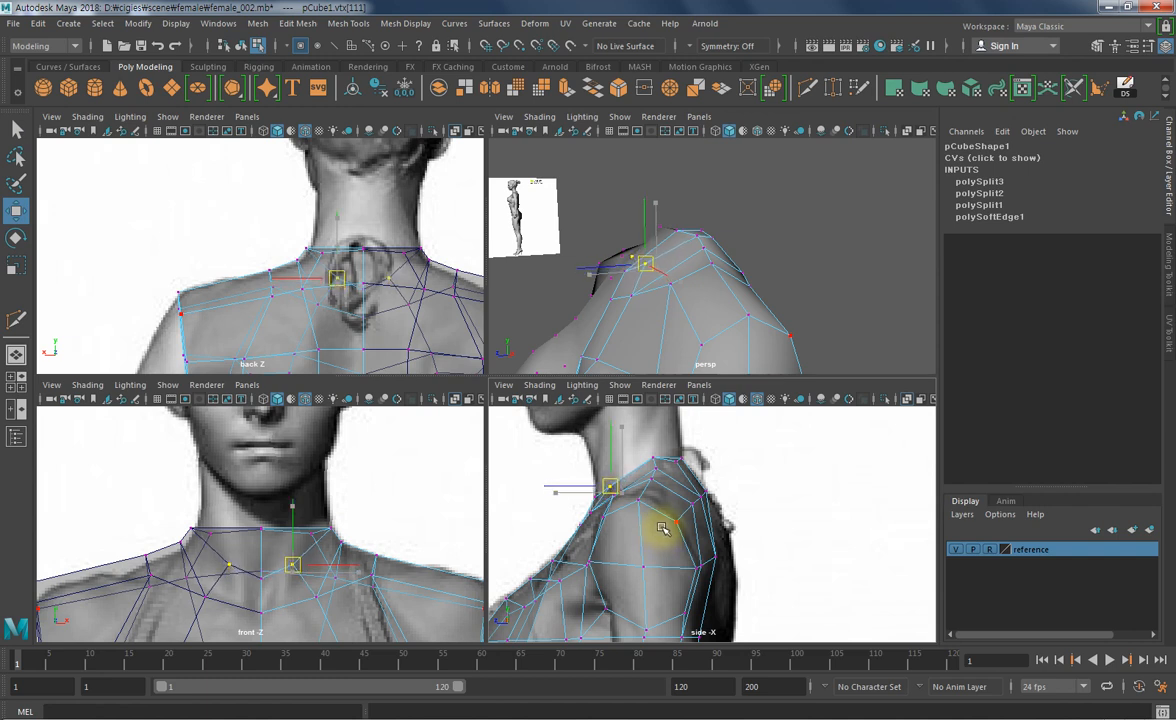
{"action": "left_click", "coordinate": [679, 471]}
{"action": "middle_click_drag", "start_coordinate": [748, 486], "coordinate": [745, 482]}
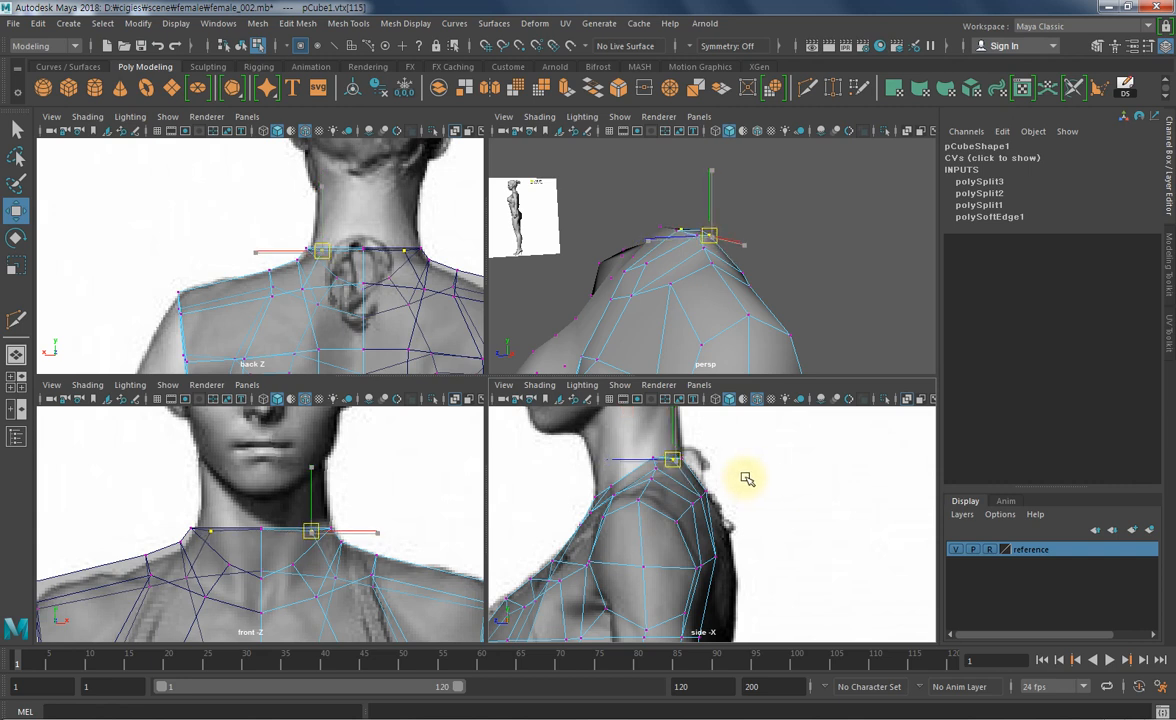
- Extrude the neck cap faces and raise them to form the neck up to below the jaw
{"action": "left_click", "coordinate": [819, 285]}
{"action": "mouse_move", "coordinate": [640, 252]}
{"action": "left_mouse_down", "text": "alt"}
{"action": "mouse_move", "coordinate": [793, 247]}
{"action": "mouse_move", "coordinate": [700, 300]}
{"action": "mouse_move", "coordinate": [647, 254]}
{"action": "left_mouse_up", "text": "alt"}
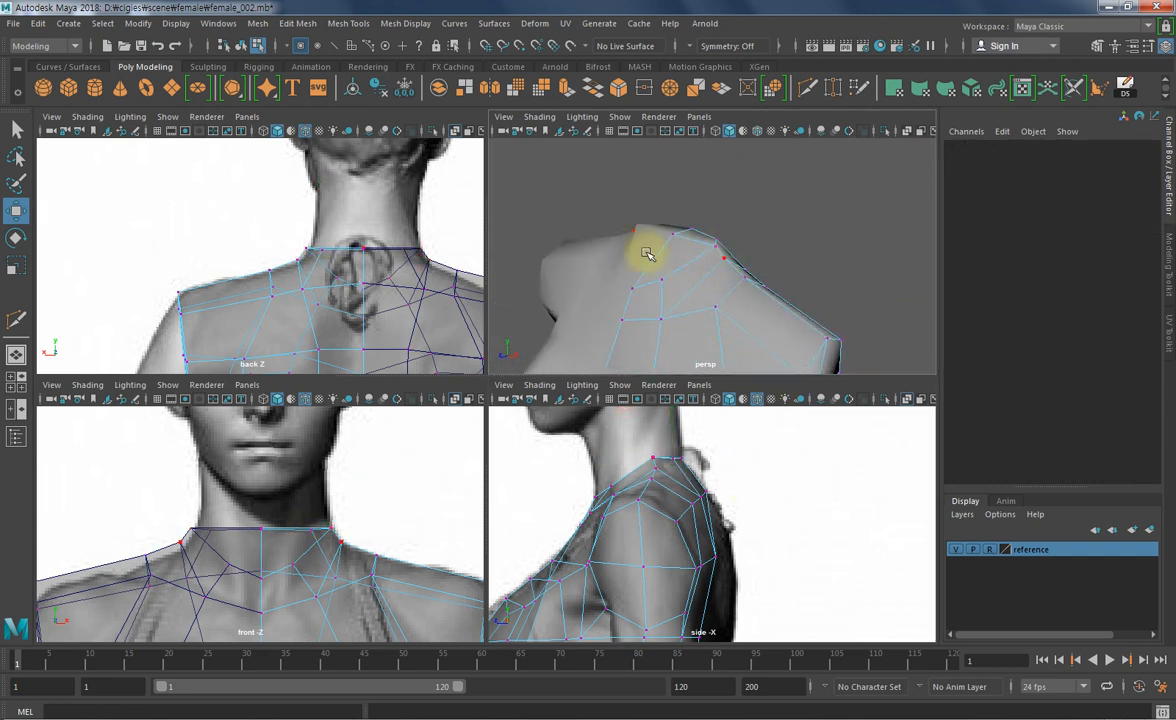
{"action": "key", "text": "F11"}
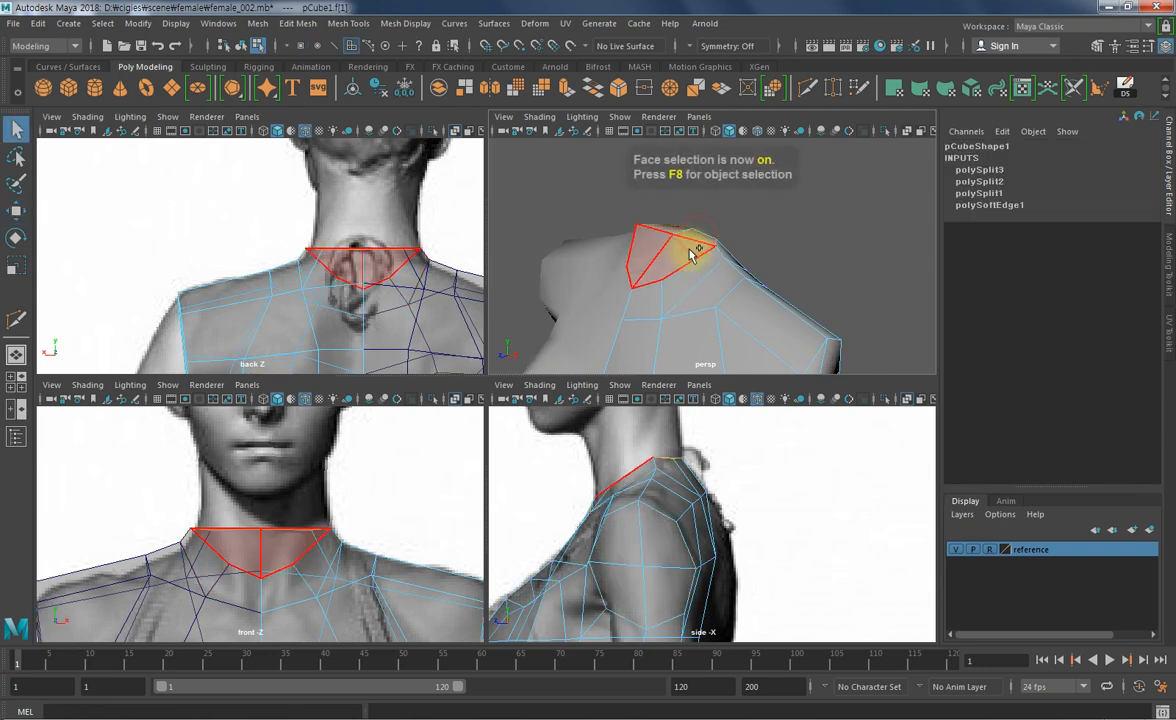
{"action": "left_click", "coordinate": [688, 250]}
{"action": "left_click_drag", "start_coordinate": [747, 258], "coordinate": [690, 237], "text": "alt"}
{"action": "middle_click_drag", "start_coordinate": [702, 472], "coordinate": [764, 535], "text": "alt"}
{"action": "key", "text": "w"}
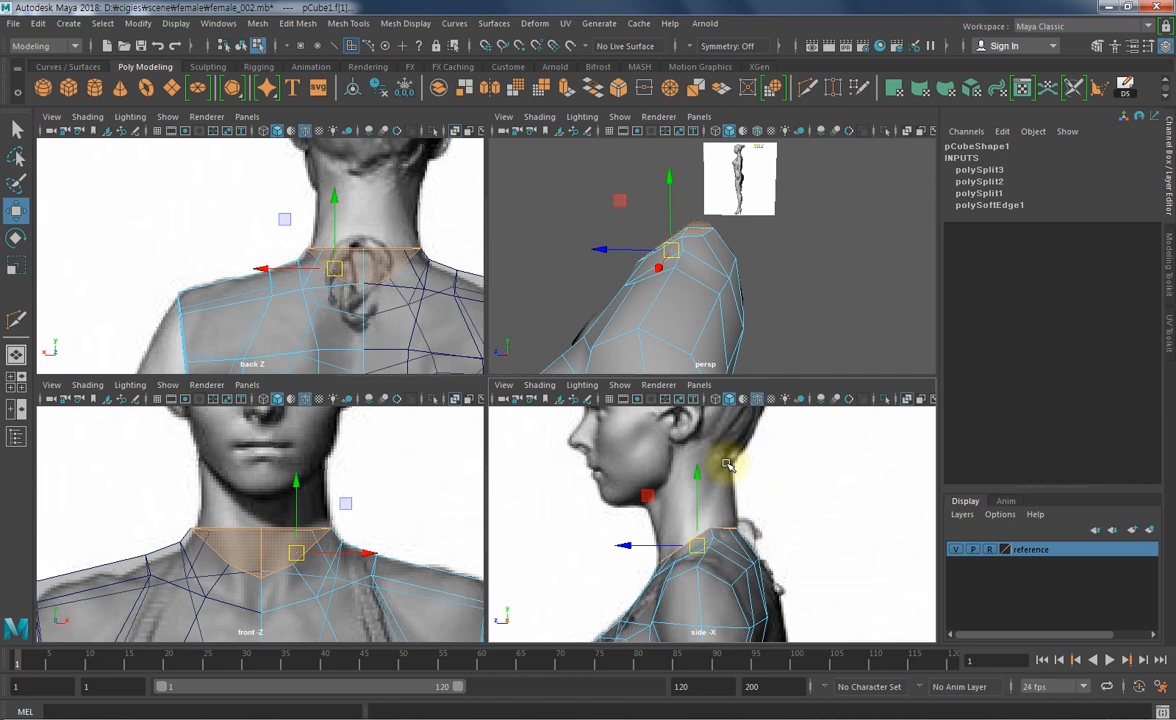
{"action": "left_click", "coordinate": [567, 87]}
{"action": "left_click", "coordinate": [693, 477]}
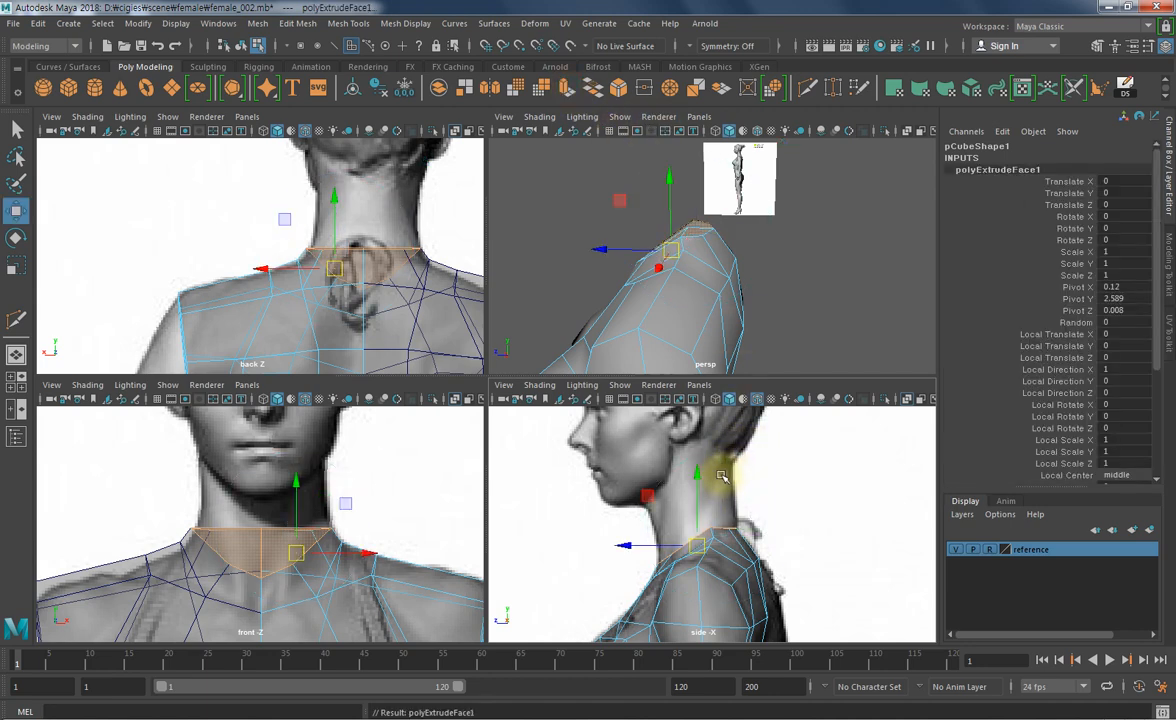
{"action": "left_click_drag", "start_coordinate": [693, 477], "coordinate": [697, 432]}
{"action": "key", "text": "w"}
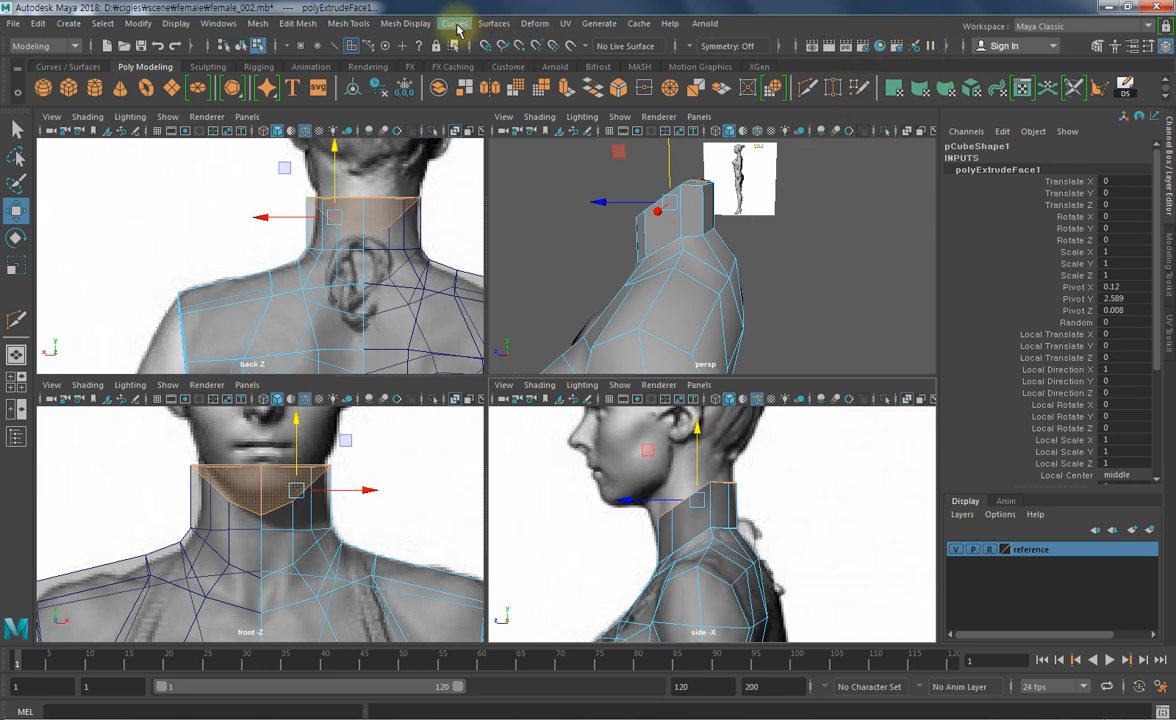
- Apply a lattice deformer to the extruded neck-top faces and switch to editing its lattice points
{"action": "left_click", "coordinate": [521, 23]}
{"action": "left_click", "coordinate": [593, 148]}
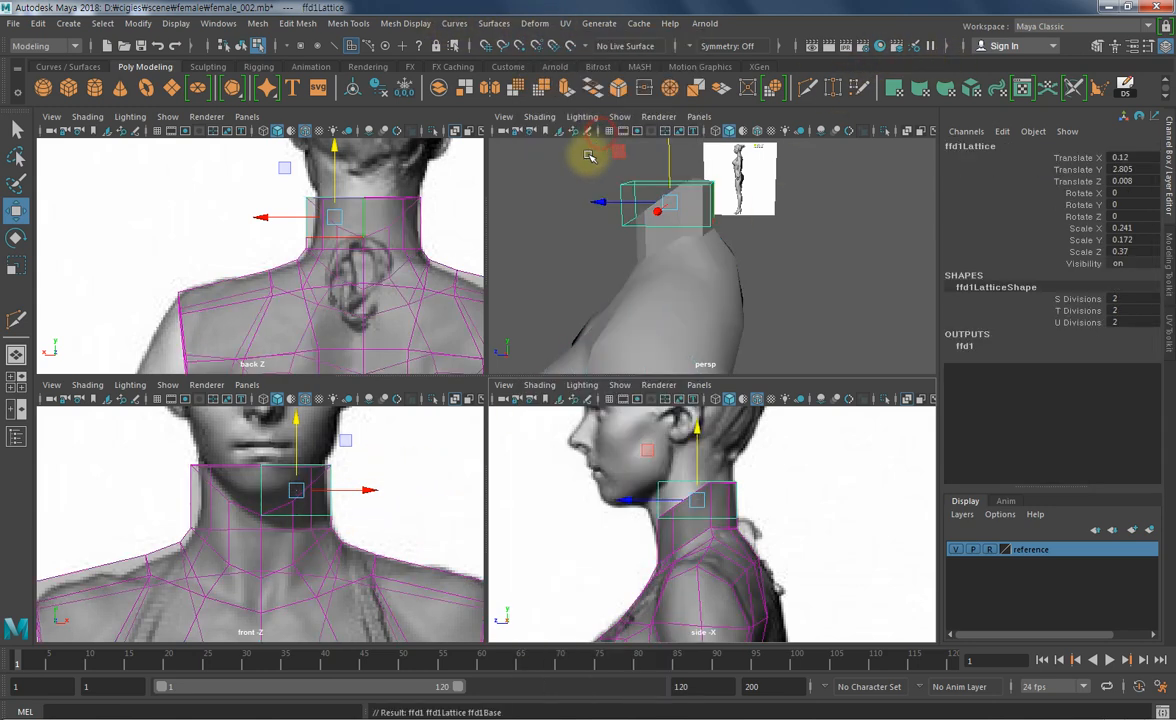
{"action": "right_click_drag", "start_coordinate": [437, 467], "coordinate": [420, 318]}
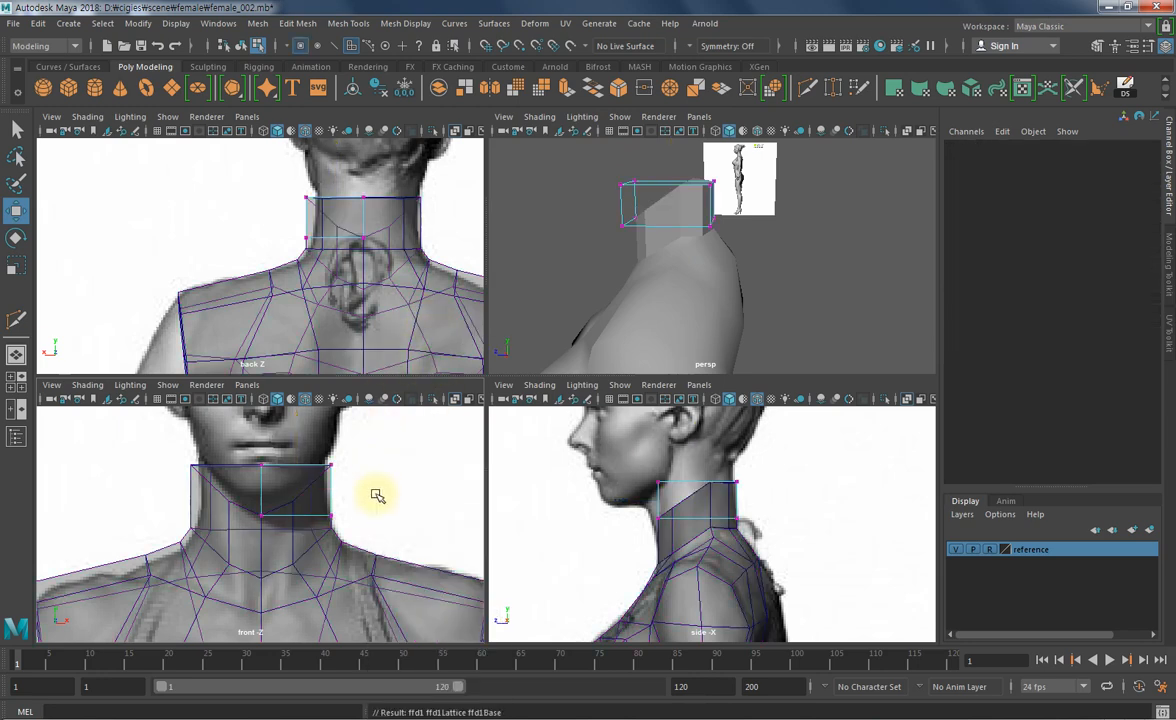
- Move the outer column of lattice points inward to match the neck's side in the front reference
{"action": "left_click_drag", "start_coordinate": [396, 471], "coordinate": [352, 572]}
{"action": "key", "text": "ctrl+z"}
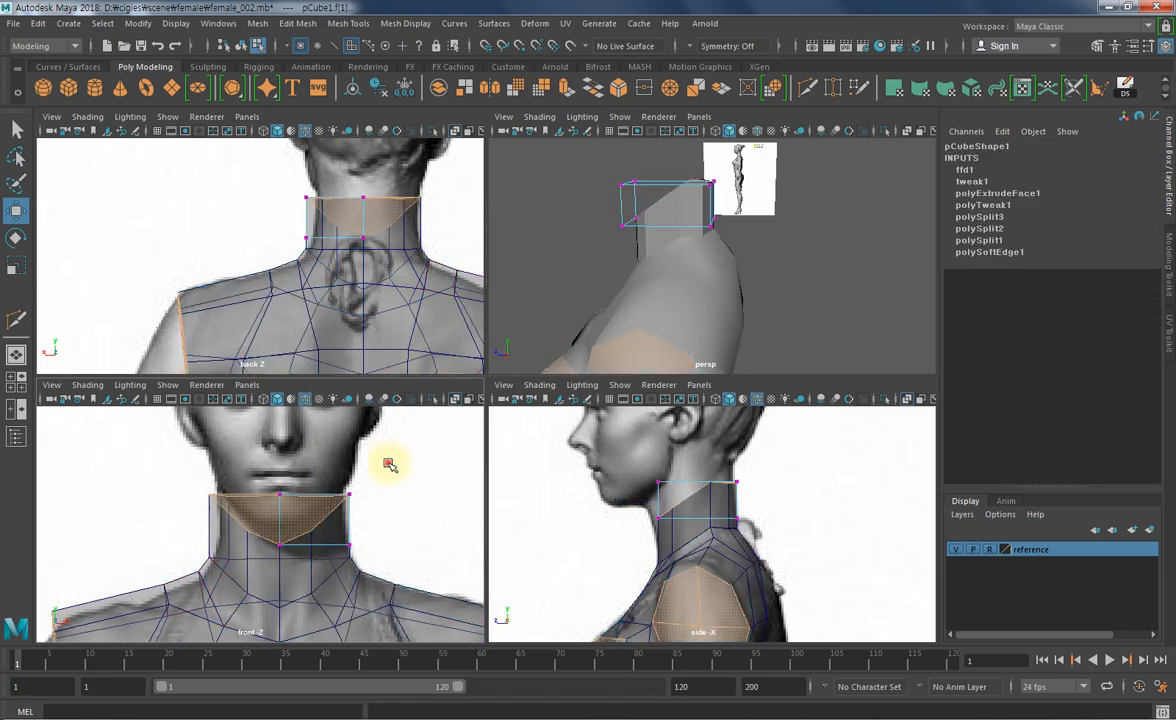
{"action": "left_click_drag", "start_coordinate": [388, 462], "coordinate": [332, 572]}
{"action": "left_click_drag", "start_coordinate": [427, 519], "coordinate": [421, 519]}
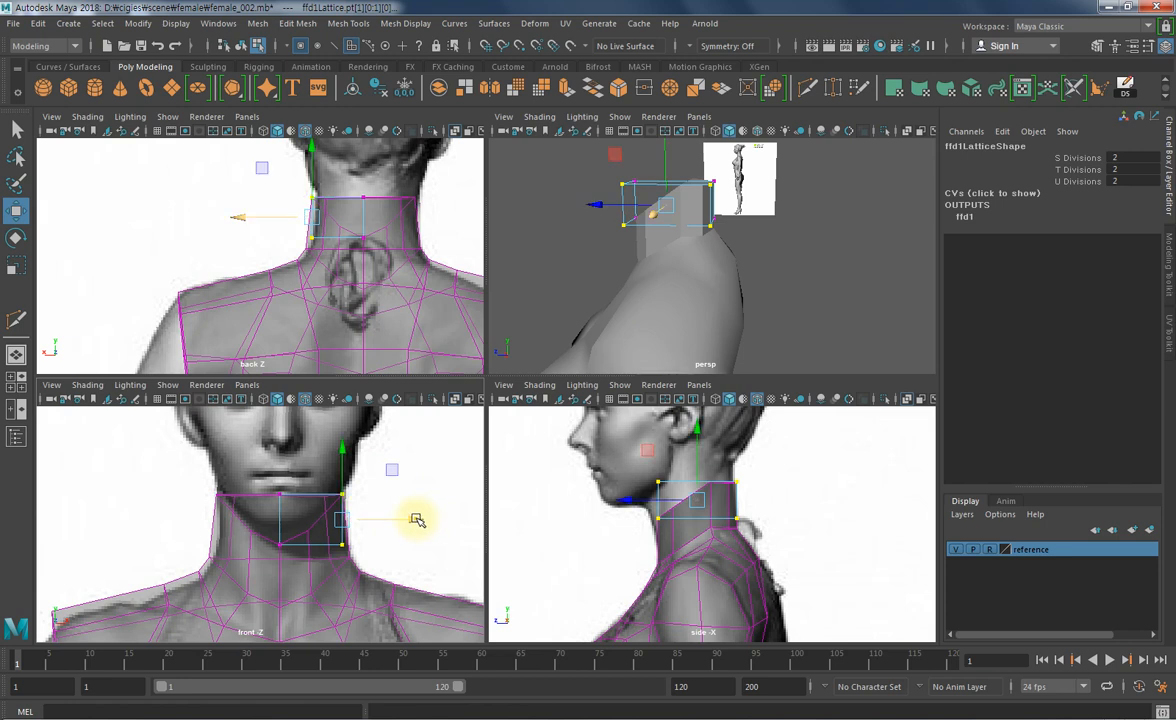
{"action": "left_click_drag", "start_coordinate": [643, 455], "coordinate": [668, 540]}
{"action": "key", "text": "ctrl+z"}
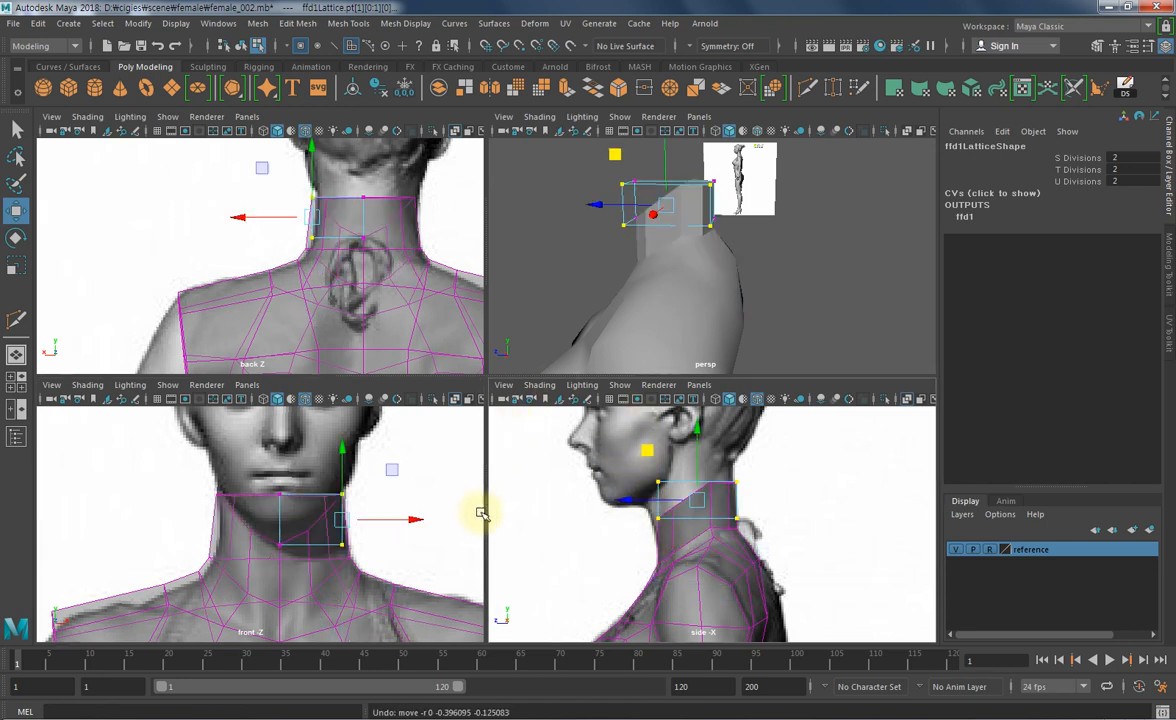
- Move the front and rear columns of lattice points slightly forward to fit the neck to the side reference
{"action": "middle_click_drag", "start_coordinate": [385, 560], "coordinate": [367, 556], "text": "alt"}
{"action": "key", "text": "q"}
{"action": "left_click_drag", "start_coordinate": [629, 460], "coordinate": [672, 531]}
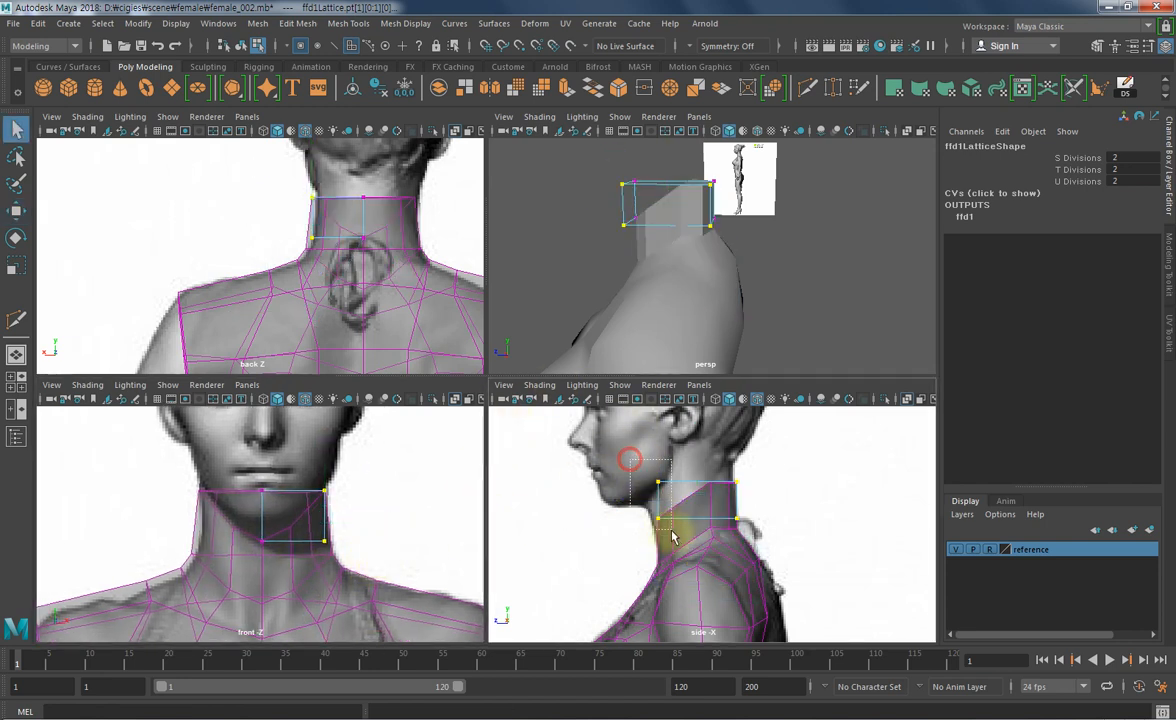
{"action": "key", "text": "w"}
{"action": "left_click_drag", "start_coordinate": [603, 500], "coordinate": [597, 501]}
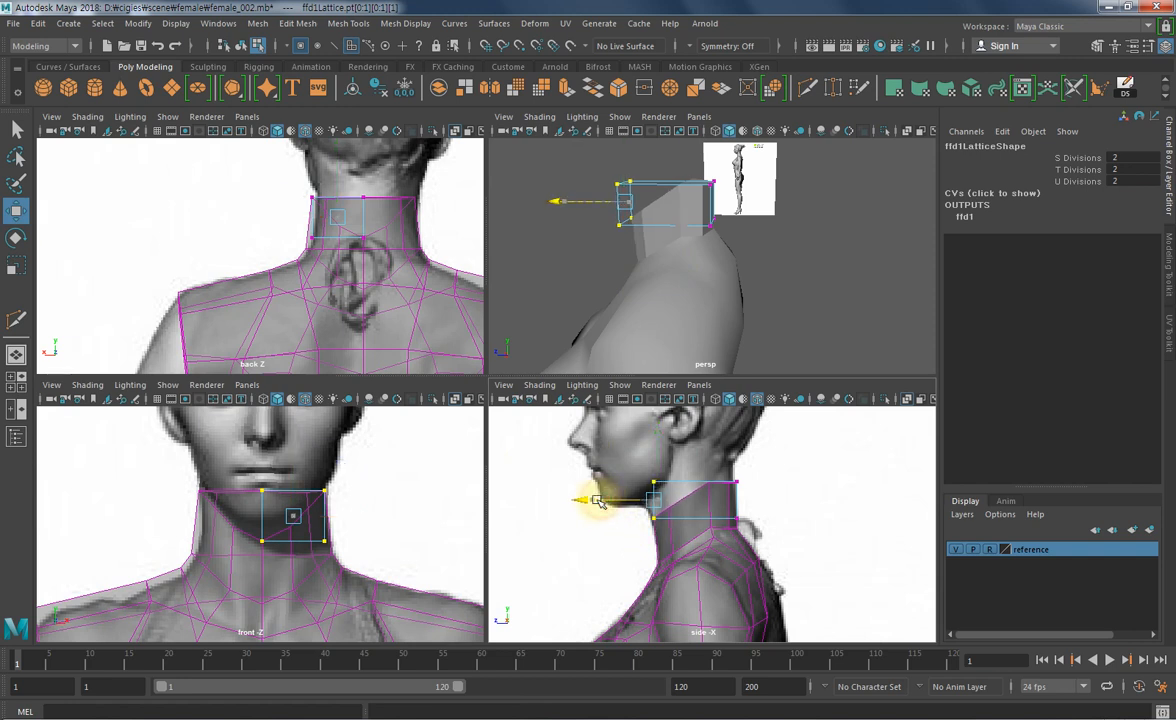
{"action": "left_click_drag", "start_coordinate": [760, 474], "coordinate": [675, 513]}
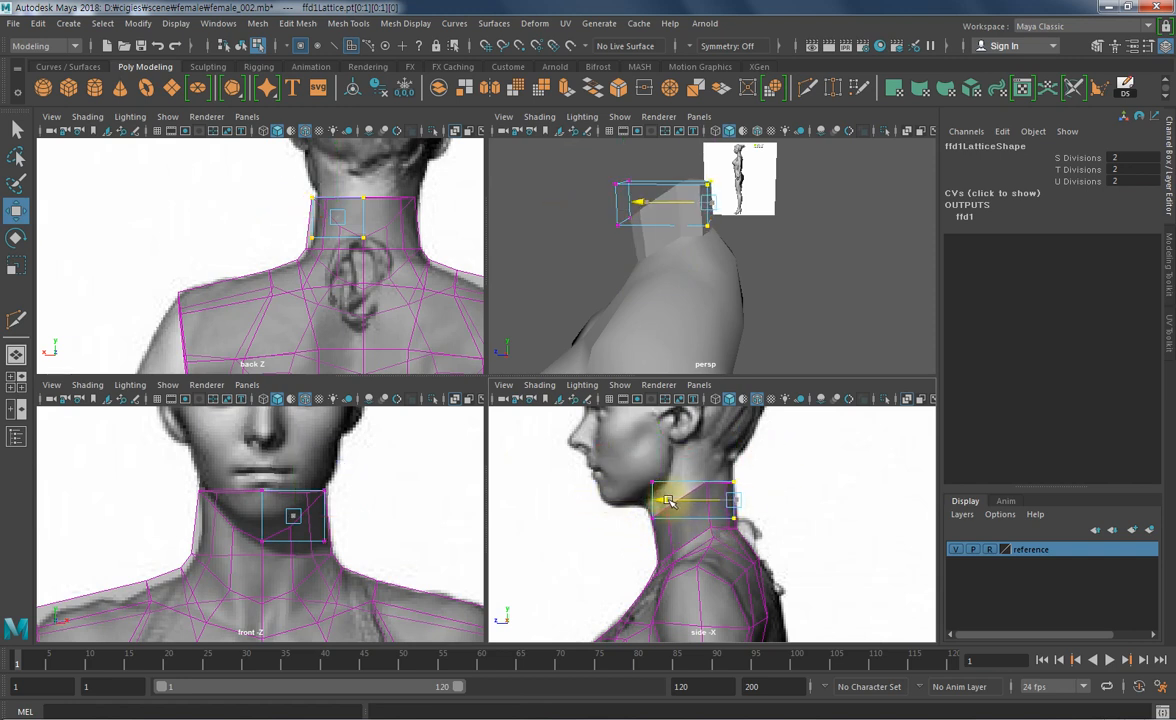
- Leave lattice point editing and delete the body mesh's construction history to bake in the lattice deformation
{"action": "key", "text": "F8"}
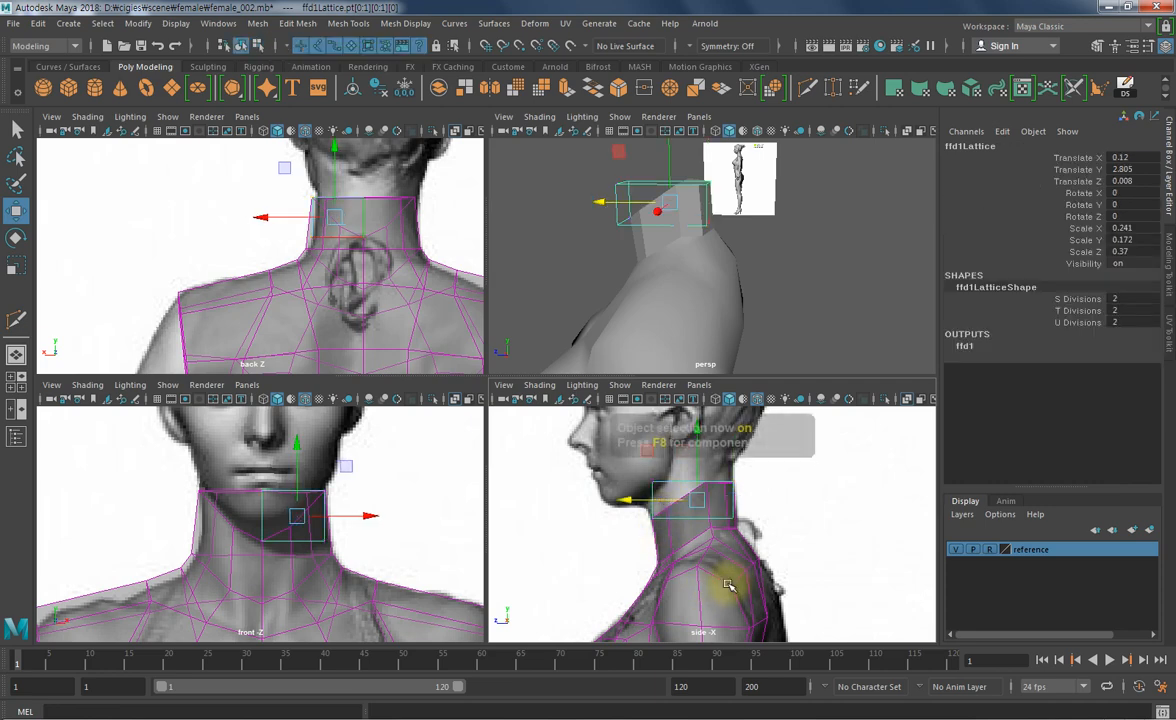
{"action": "left_click", "coordinate": [725, 580]}
{"action": "key", "text": "alt+shift+d"}
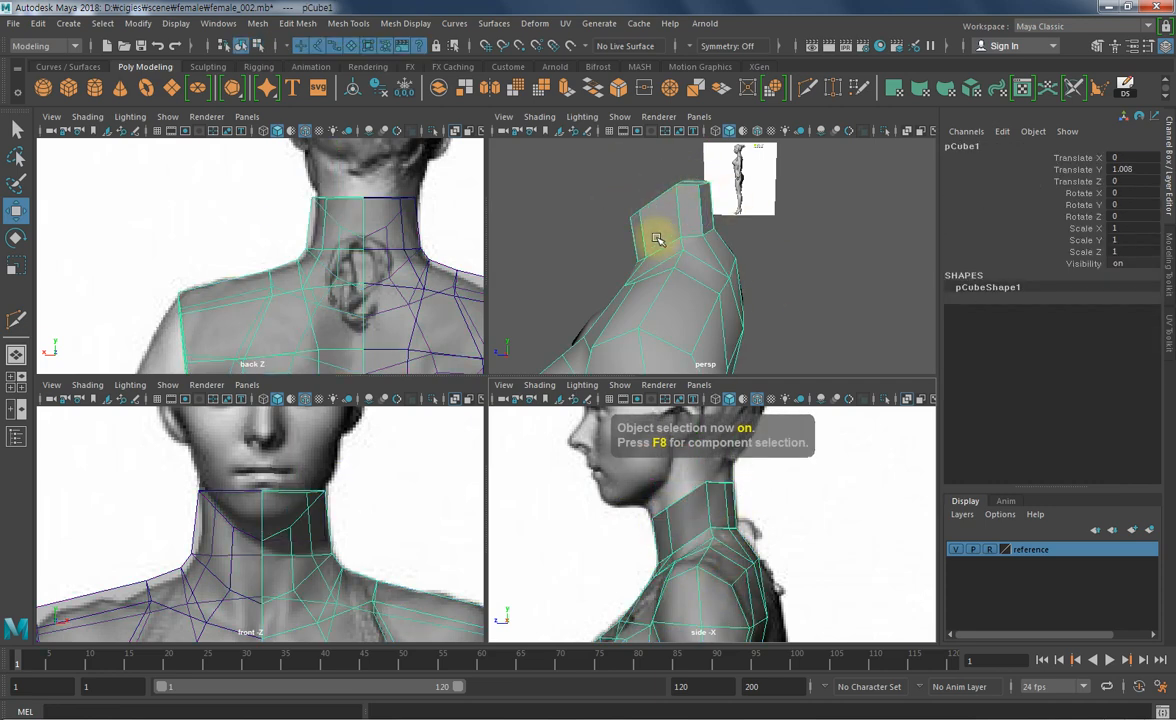
- Raise the rear vertices of the neck's upper edge towards the base of the skull in the side reference
{"action": "left_click_drag", "start_coordinate": [664, 264], "coordinate": [692, 218], "text": "alt"}
{"action": "middle_click_drag", "start_coordinate": [709, 504], "coordinate": [703, 518], "text": "alt"}
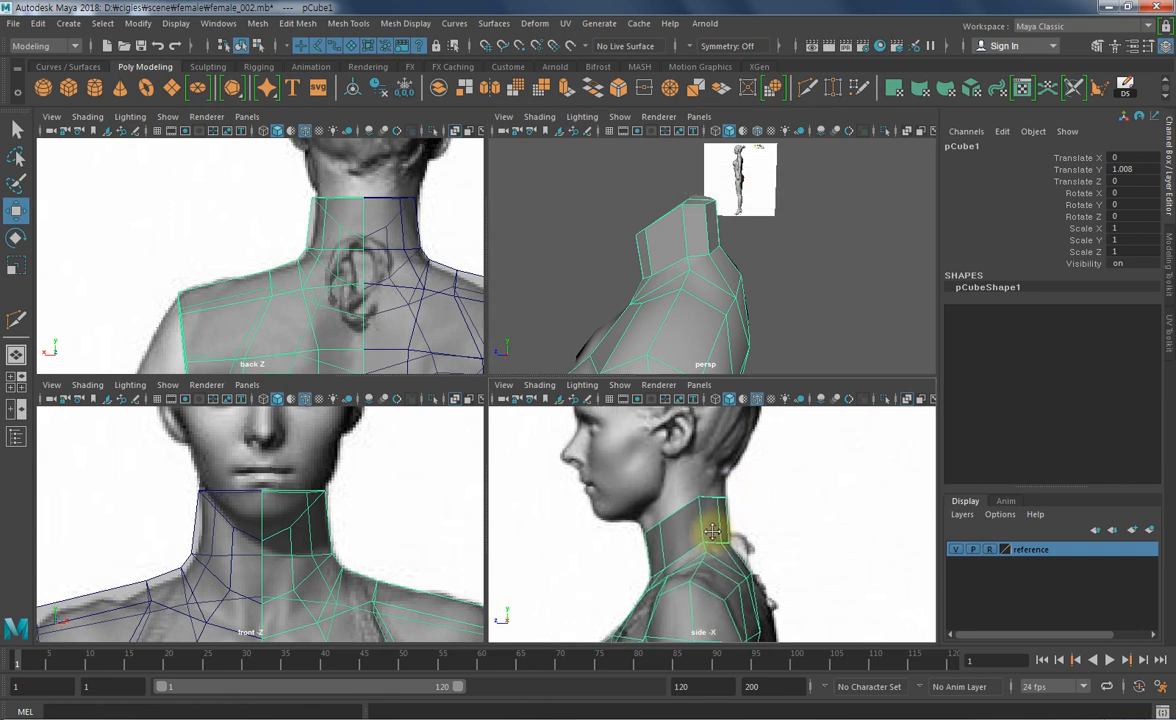
{"action": "key", "text": "F8"}
{"action": "left_click", "coordinate": [701, 496]}
{"action": "left_click", "coordinate": [697, 495]}
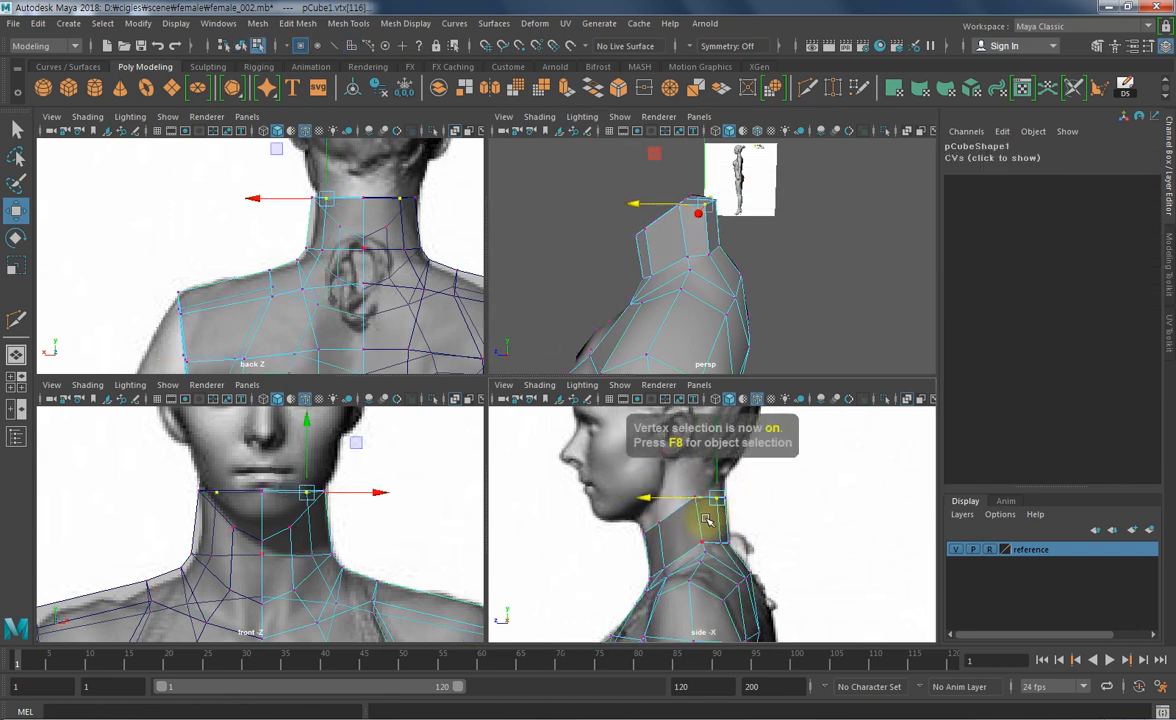
{"action": "left_click", "coordinate": [720, 497]}
{"action": "middle_click_drag", "start_coordinate": [787, 509], "coordinate": [781, 495]}
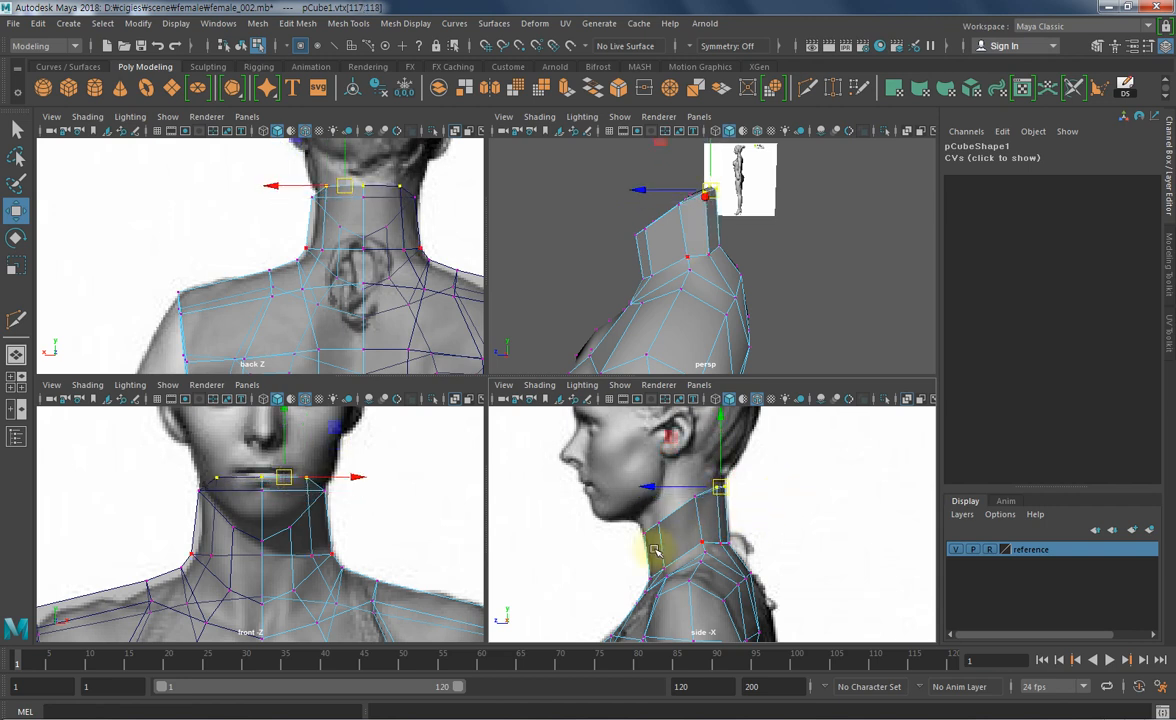
- Move the front neck-top vertices up and forward under the jaw, and raise the vertex beside the centre slightly more
{"action": "left_click_drag", "start_coordinate": [657, 525], "coordinate": [615, 544]}
{"action": "middle_click_drag", "start_coordinate": [724, 527], "coordinate": [718, 521]}
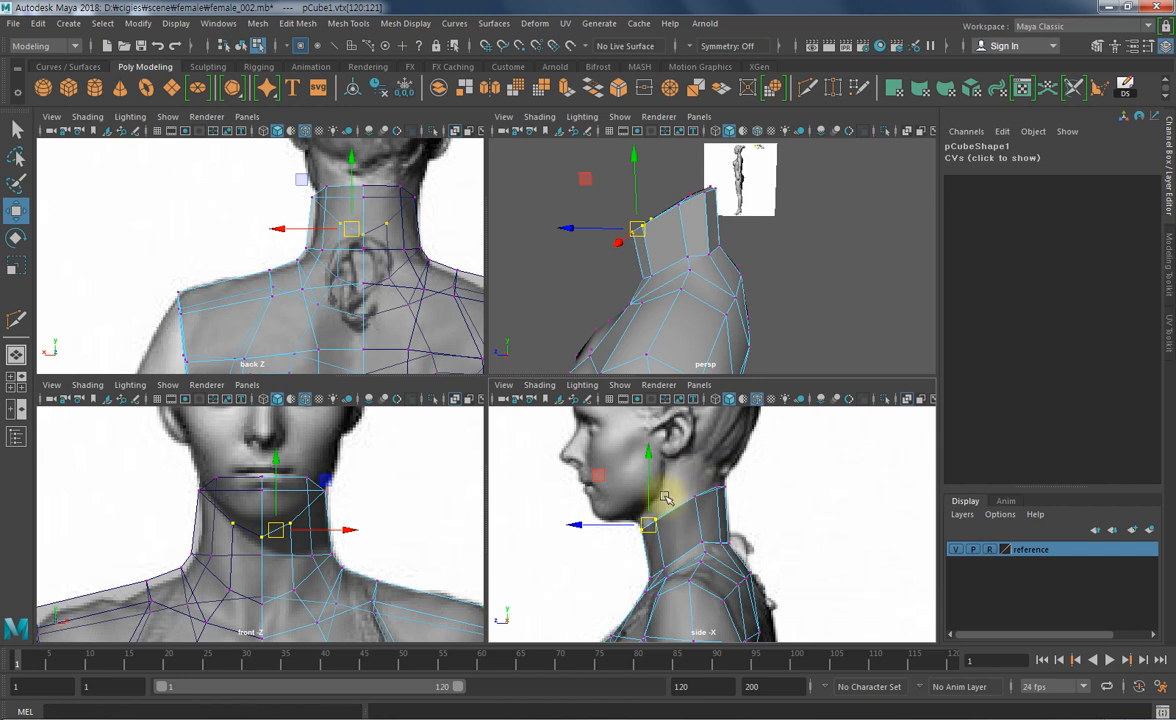
{"action": "key", "text": "q"}
{"action": "key", "text": "w"}
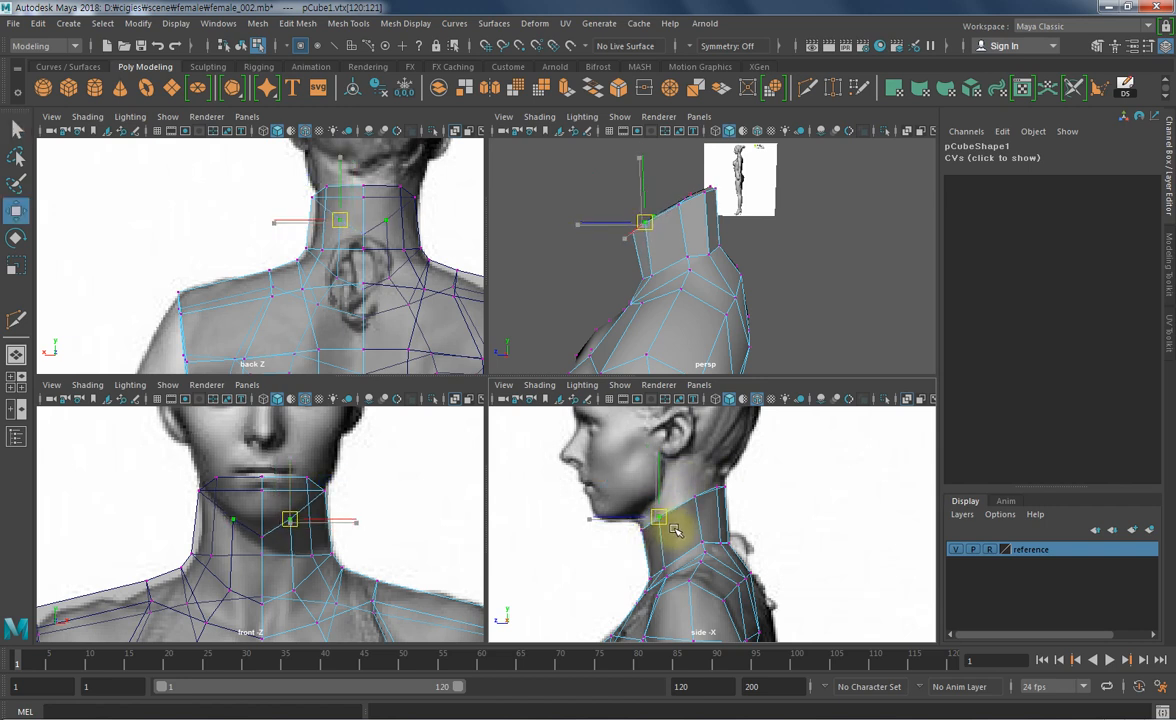
{"action": "middle_click_drag", "start_coordinate": [675, 530], "coordinate": [676, 530]}
- Nudge the side vertices of the neck's upper edge and lower the rear corner vertex slightly to even out the rim
{"action": "left_click_drag", "start_coordinate": [706, 484], "coordinate": [685, 511]}
{"action": "middle_click_drag", "start_coordinate": [689, 520], "coordinate": [685, 522]}
{"action": "key", "text": "q"}
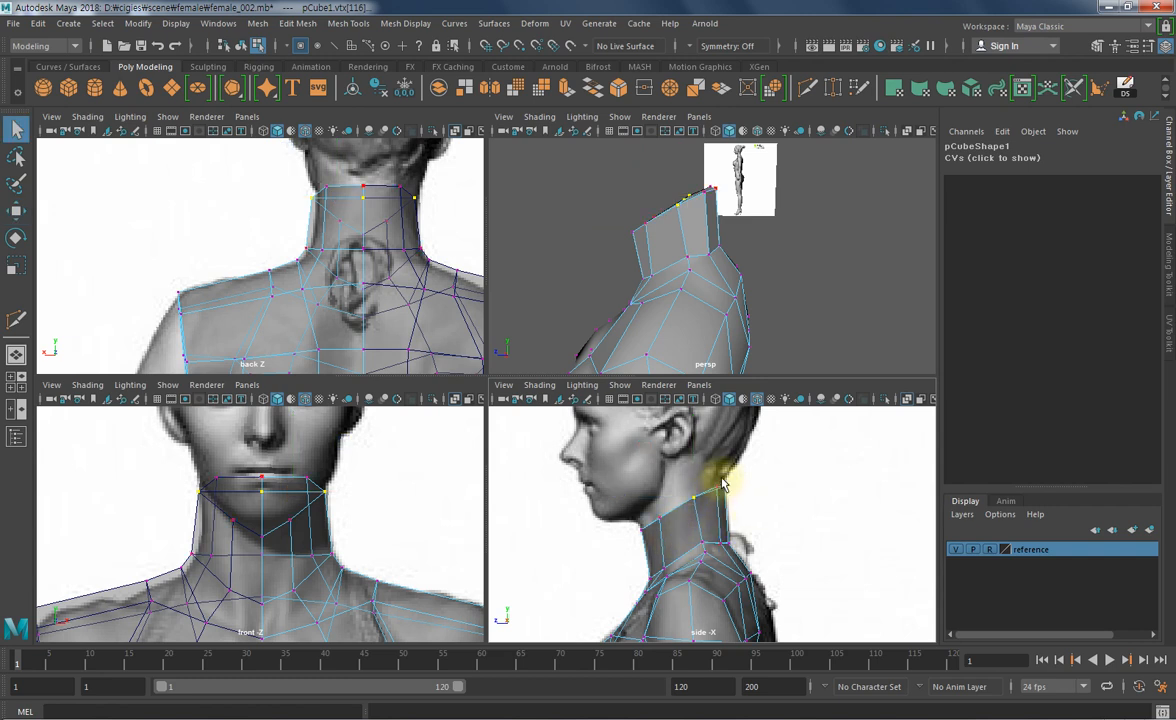
{"action": "key", "text": "w"}
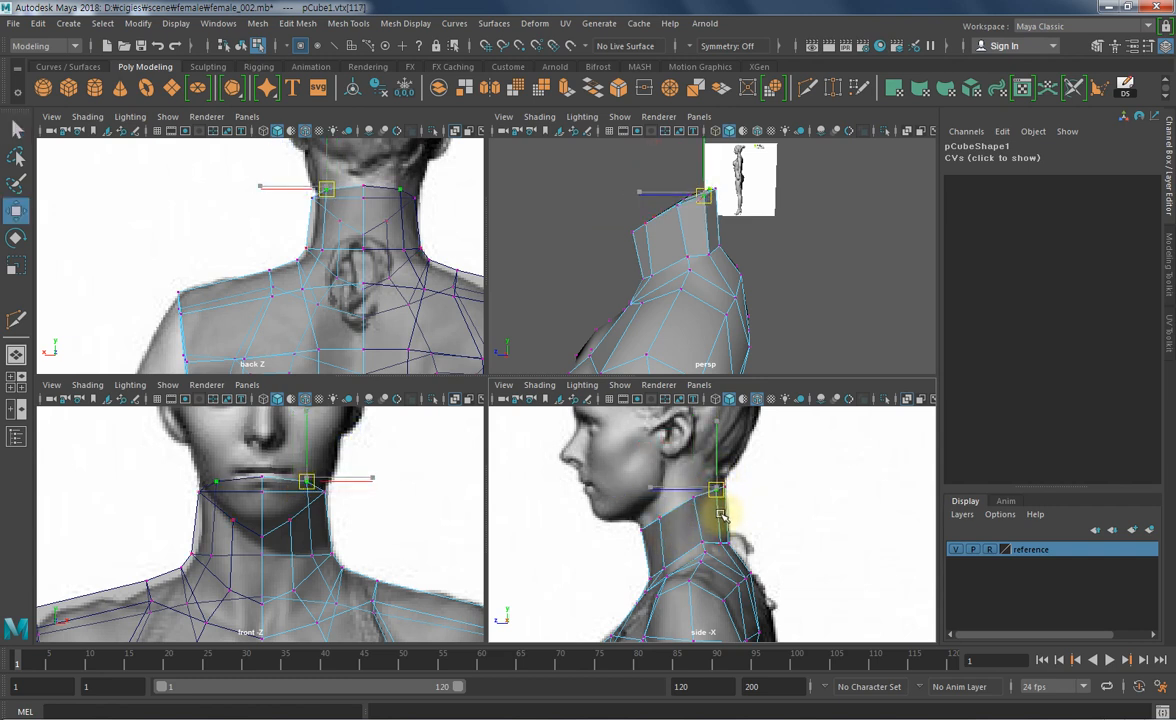
{"action": "left_click", "coordinate": [767, 507]}
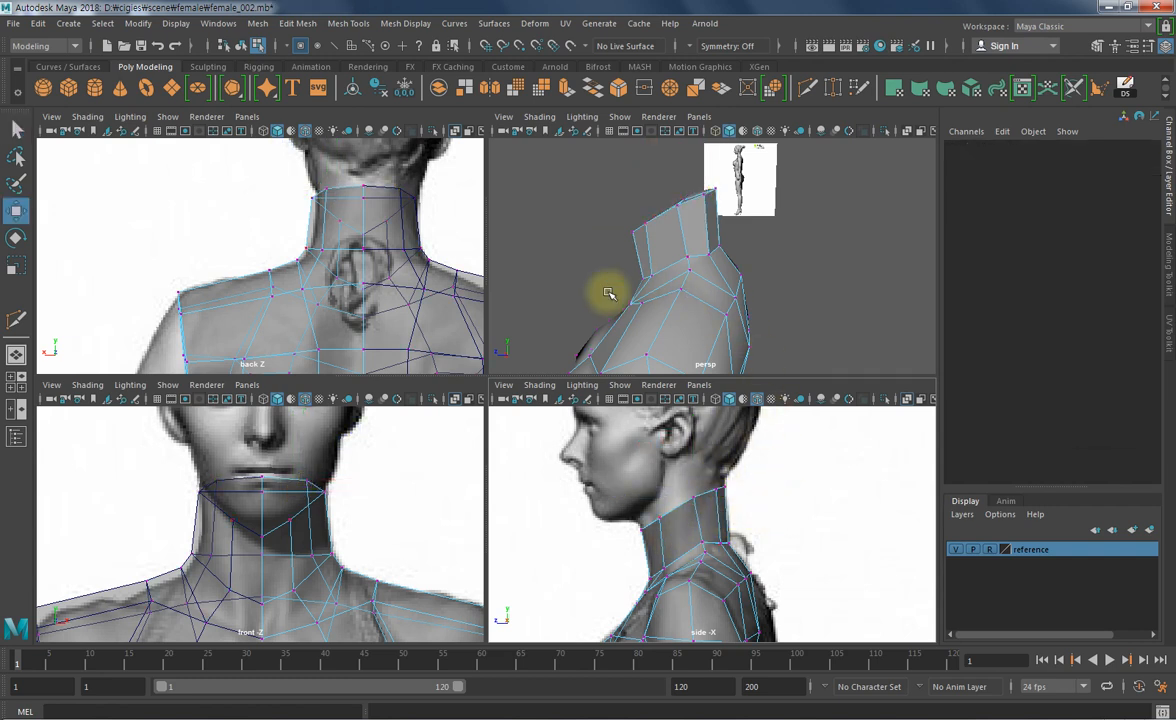
- Examine the extruded neck in proportion to the whole torso in the front and perspective views
{"action": "middle_click_drag", "start_coordinate": [351, 570], "coordinate": [378, 517], "text": "alt"}
{"action": "right_click_drag", "start_coordinate": [378, 517], "coordinate": [280, 551], "text": "alt"}
{"action": "left_click", "coordinate": [285, 548], "text": "alt"}
{"action": "middle_click_drag", "start_coordinate": [701, 302], "coordinate": [766, 257], "text": "alt"}
{"action": "right_click_drag", "start_coordinate": [766, 257], "coordinate": [595, 267], "text": "alt"}
{"action": "left_click_drag", "start_coordinate": [672, 297], "coordinate": [795, 290], "text": "alt"}
{"action": "right_click_drag", "start_coordinate": [795, 270], "coordinate": [690, 268], "text": "alt"}
{"action": "left_click_drag", "start_coordinate": [722, 310], "coordinate": [739, 292], "text": "alt"}
- Soften the edges of the half-body mesh
{"action": "key", "text": "F8"}
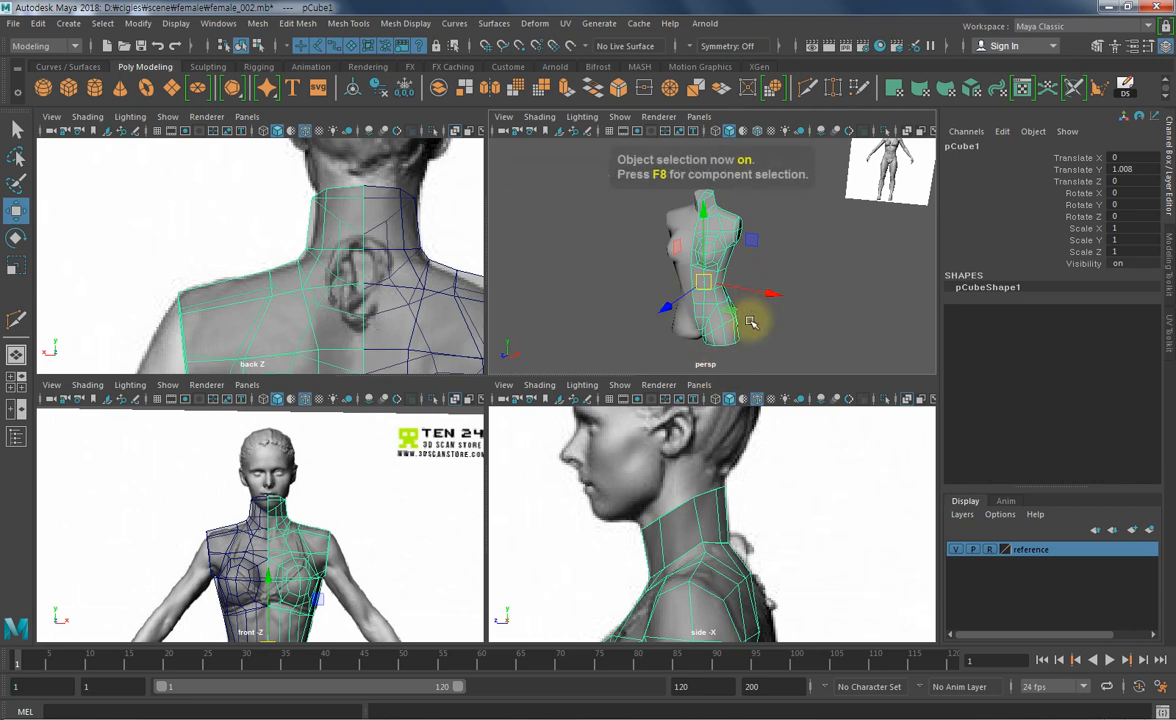
{"action": "left_click", "coordinate": [405, 23]}
{"action": "left_click", "coordinate": [415, 90]}
{"action": "key", "text": "ctrl+z"}
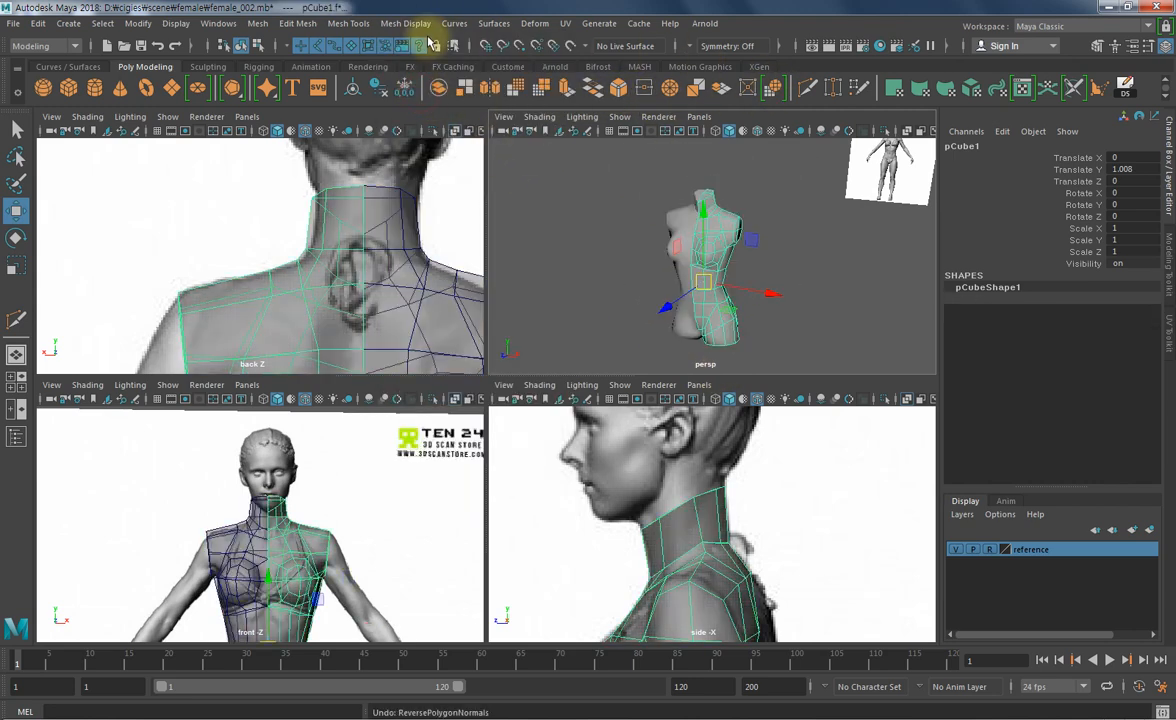
{"action": "left_click", "coordinate": [415, 24]}
{"action": "left_click", "coordinate": [446, 152]}
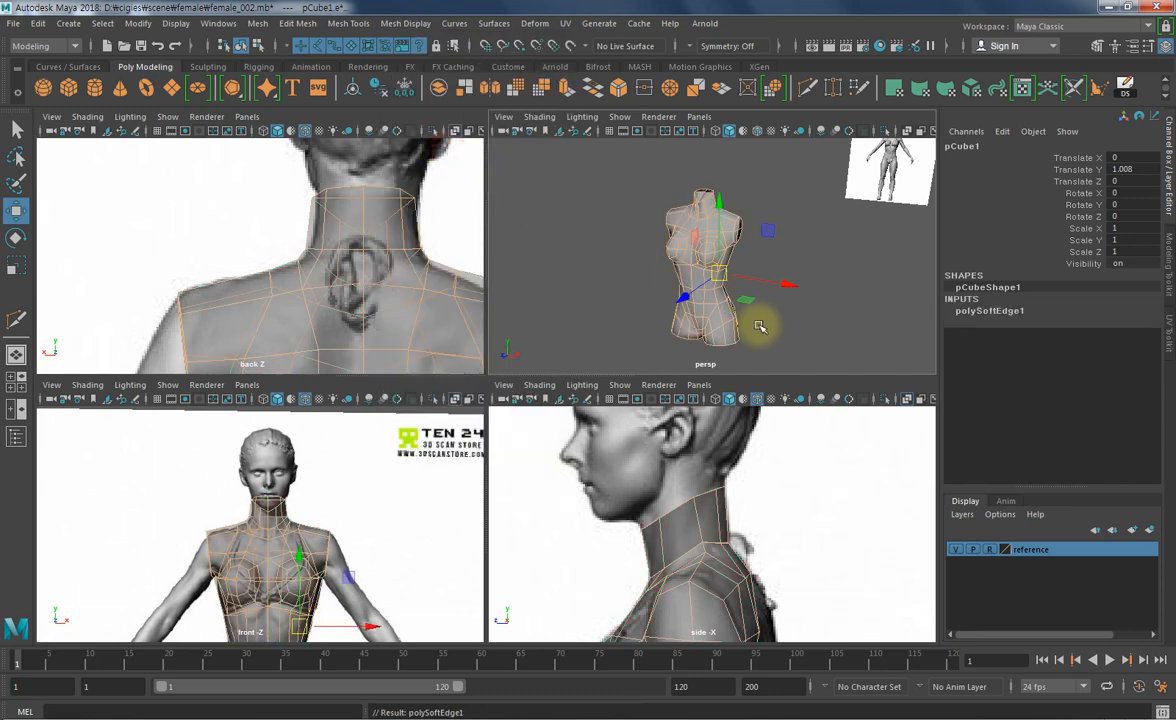
- Inspect the softened torso in the enlarged perspective view, comparing the neck's centre line in shaded and wireframe display
{"action": "key", "text": "space"}
{"action": "left_click", "coordinate": [675, 457]}
{"action": "middle_click_drag", "start_coordinate": [497, 468], "coordinate": [549, 459], "text": "alt"}
{"action": "right_click_drag", "start_coordinate": [549, 459], "coordinate": [609, 459], "text": "alt"}
{"action": "left_click_drag", "start_coordinate": [609, 459], "coordinate": [648, 457], "text": "alt"}
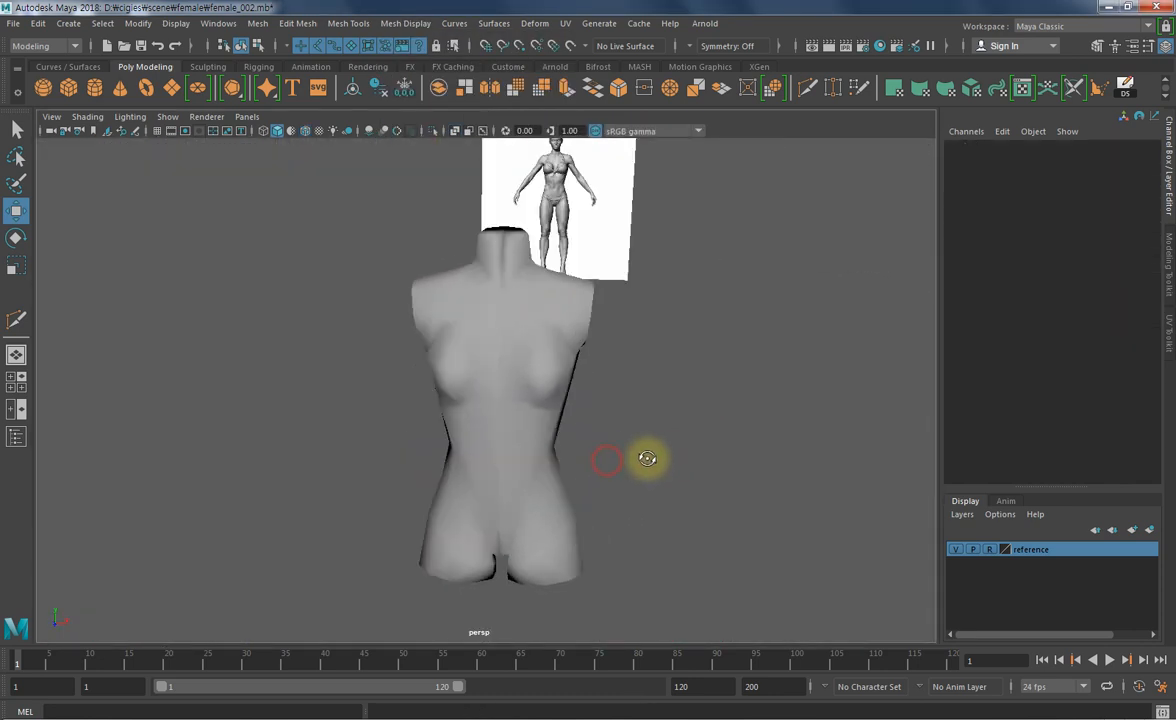
{"action": "left_click", "coordinate": [540, 319]}
{"action": "middle_click_drag", "start_coordinate": [490, 340], "coordinate": [522, 428], "text": "alt"}
{"action": "right_click_drag", "start_coordinate": [522, 428], "coordinate": [656, 402], "text": "alt"}
{"action": "key", "text": "4"}
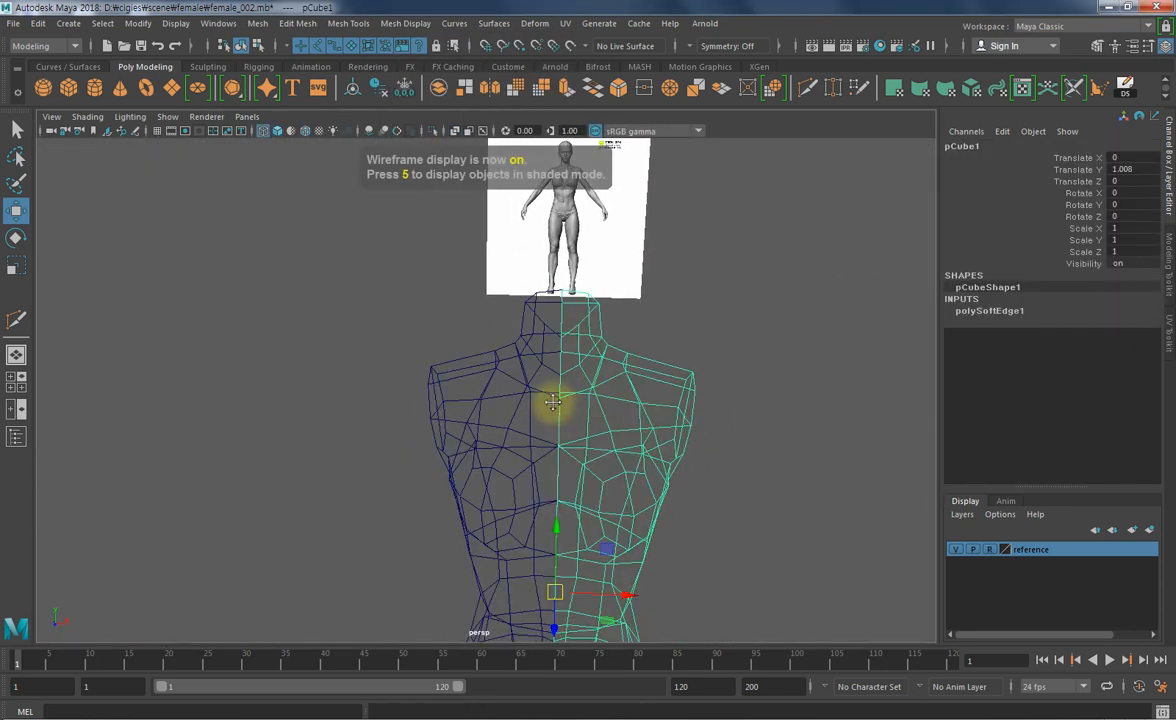
{"action": "middle_click_drag", "start_coordinate": [554, 402], "coordinate": [527, 441], "text": "alt"}
{"action": "right_click_drag", "start_coordinate": [527, 441], "coordinate": [619, 442], "text": "alt"}
{"action": "left_click_drag", "start_coordinate": [618, 443], "coordinate": [629, 436], "text": "alt"}
{"action": "key", "text": "1"}
{"action": "key", "text": "5"}
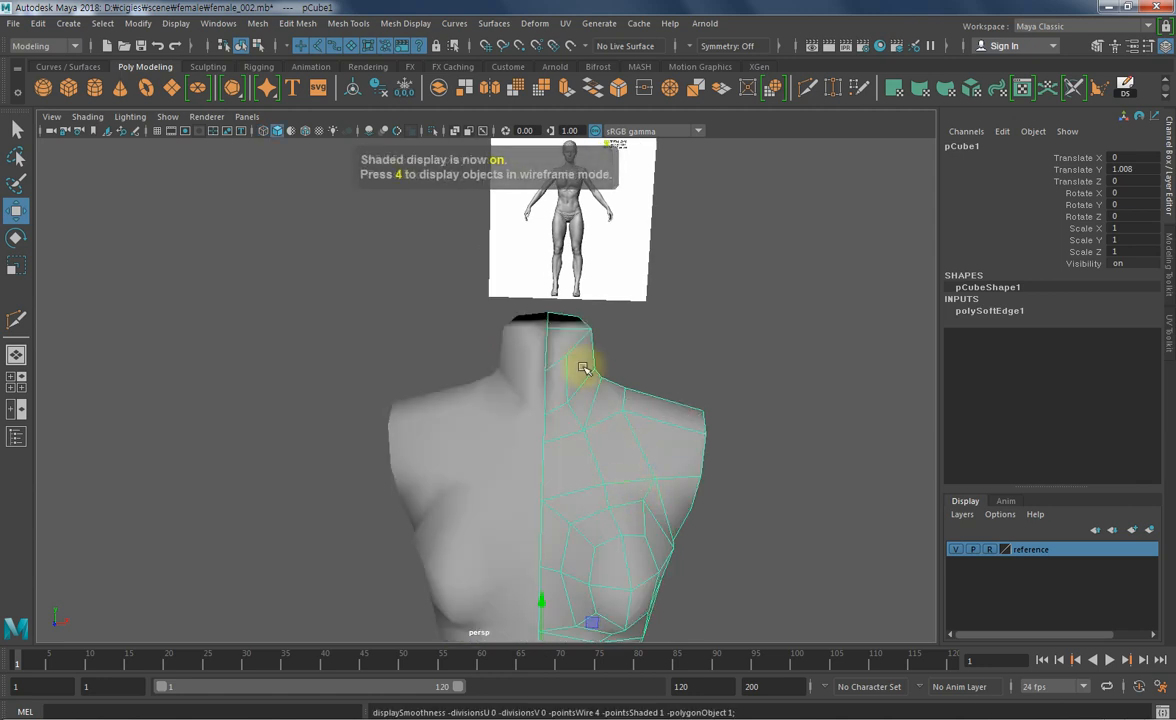
{"action": "left_click", "coordinate": [761, 365]}
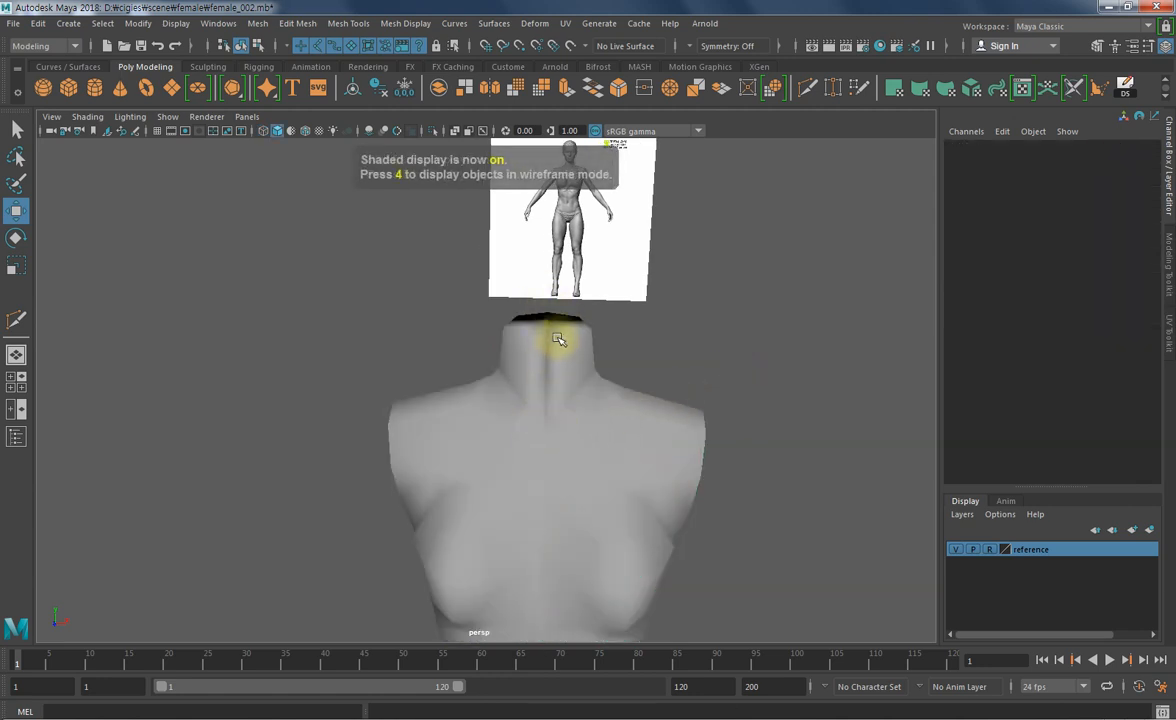
{"action": "mouse_move", "coordinate": [612, 420]}
{"action": "left_mouse_down", "text": "alt"}
{"action": "mouse_move", "coordinate": [609, 407]}
{"action": "mouse_move", "coordinate": [600, 445]}
{"action": "mouse_move", "coordinate": [651, 420]}
{"action": "mouse_move", "coordinate": [531, 368]}
{"action": "left_mouse_up", "text": "alt"}
{"action": "key", "text": "4"}
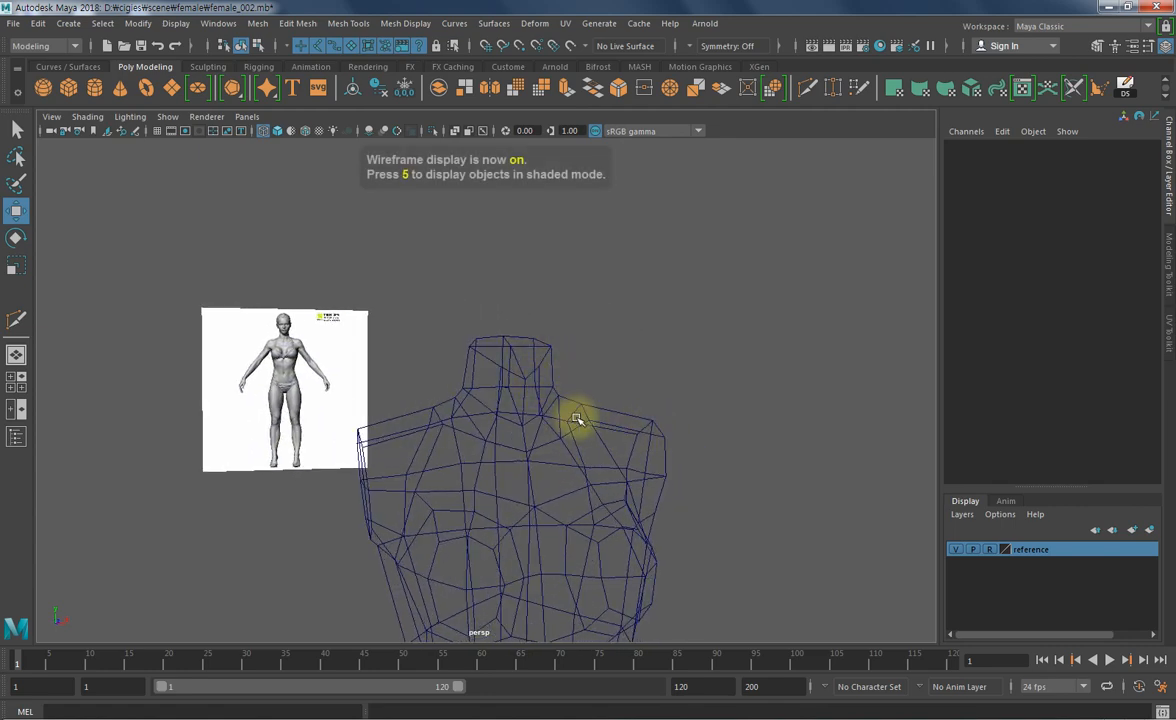
- Delete the interior faces along the neck's centre line and return to object selection in shaded display
{"action": "key", "text": "F11"}
{"action": "left_click", "coordinate": [556, 401]}
{"action": "left_click_drag", "start_coordinate": [572, 423], "coordinate": [541, 438], "text": "alt"}
{"action": "left_click_drag", "start_coordinate": [628, 316], "coordinate": [560, 503]}
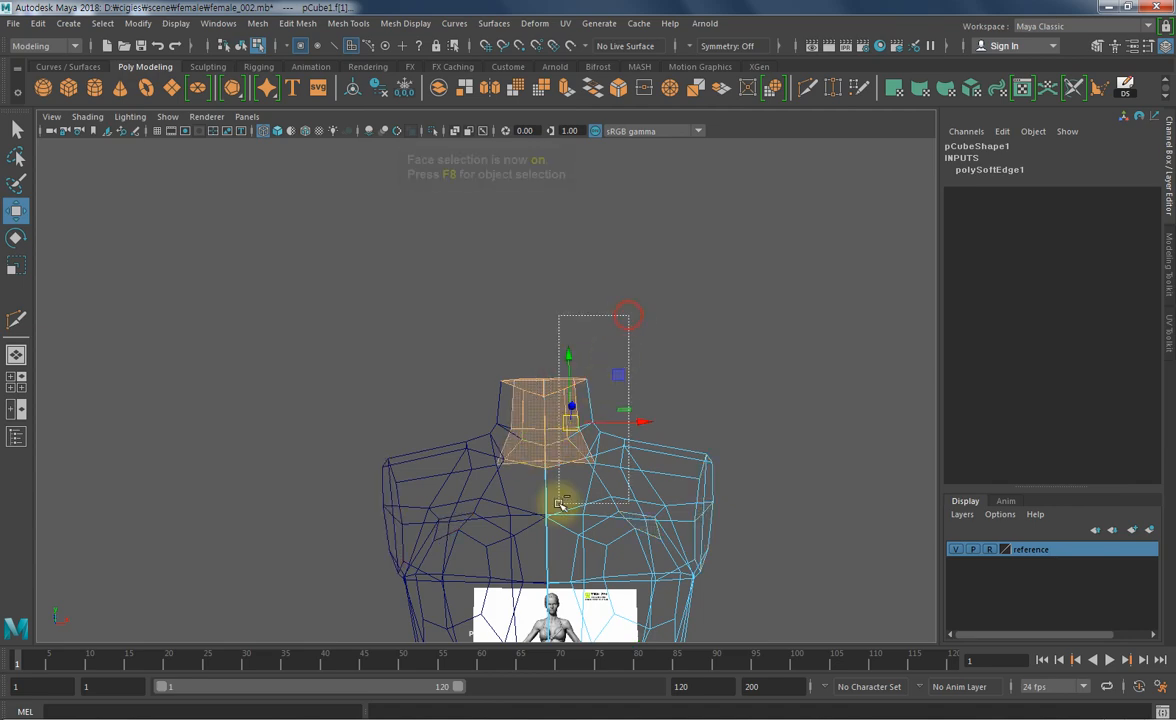
{"action": "left_click_drag", "start_coordinate": [578, 447], "coordinate": [354, 344], "text": "alt"}
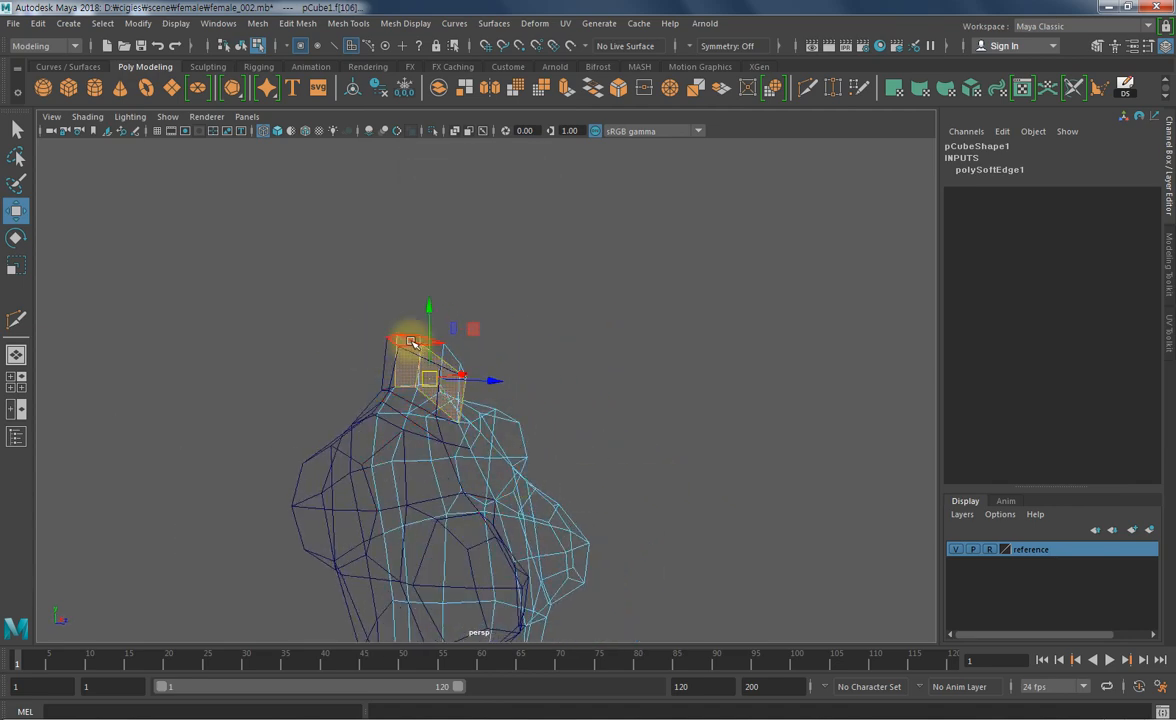
{"action": "left_click_drag", "start_coordinate": [601, 415], "coordinate": [702, 387], "text": "alt"}
{"action": "left_click", "coordinate": [718, 368]}
{"action": "key", "text": "5"}
{"action": "left_click_drag", "start_coordinate": [735, 393], "coordinate": [664, 491], "text": "alt"}
{"action": "key", "text": "F8"}
- Examine the mirrored torso and the cleaned neck seam from the front and side
{"action": "left_click", "coordinate": [710, 487]}
{"action": "left_click_drag", "start_coordinate": [697, 431], "coordinate": [573, 427], "text": "alt"}
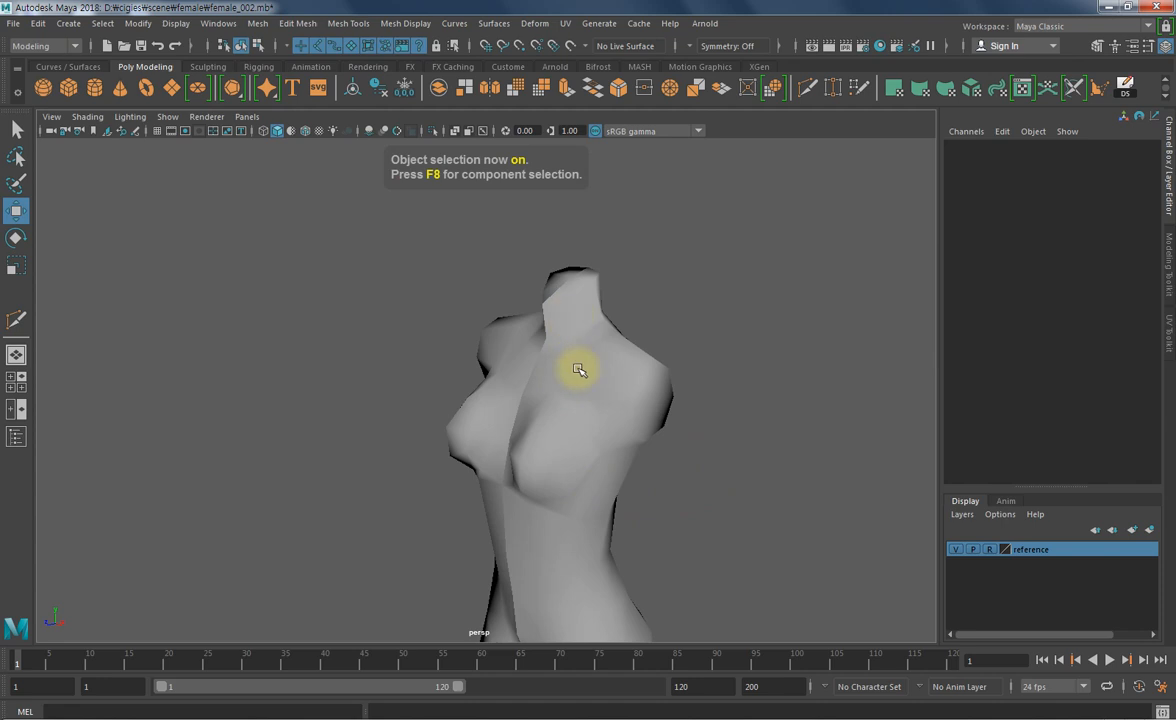
{"action": "left_click", "coordinate": [583, 378]}
{"action": "left_click", "coordinate": [696, 334]}
{"action": "mouse_move", "coordinate": [680, 405]}
{"action": "left_mouse_down", "text": "alt"}
{"action": "mouse_move", "coordinate": [648, 417]}
{"action": "mouse_move", "coordinate": [676, 392]}
{"action": "left_mouse_up", "text": "alt"}
{"action": "right_click_drag", "start_coordinate": [676, 392], "coordinate": [472, 443], "text": "alt"}
{"action": "left_click_drag", "start_coordinate": [472, 443], "coordinate": [543, 446], "text": "alt"}
{"action": "left_click", "coordinate": [543, 446]}
{"action": "mouse_move", "coordinate": [690, 499]}
{"action": "left_mouse_down", "text": "alt"}
{"action": "mouse_move", "coordinate": [551, 494]}
{"action": "mouse_move", "coordinate": [703, 486]}
{"action": "mouse_move", "coordinate": [709, 504]}
{"action": "mouse_move", "coordinate": [690, 504]}
{"action": "left_mouse_up", "text": "alt"}
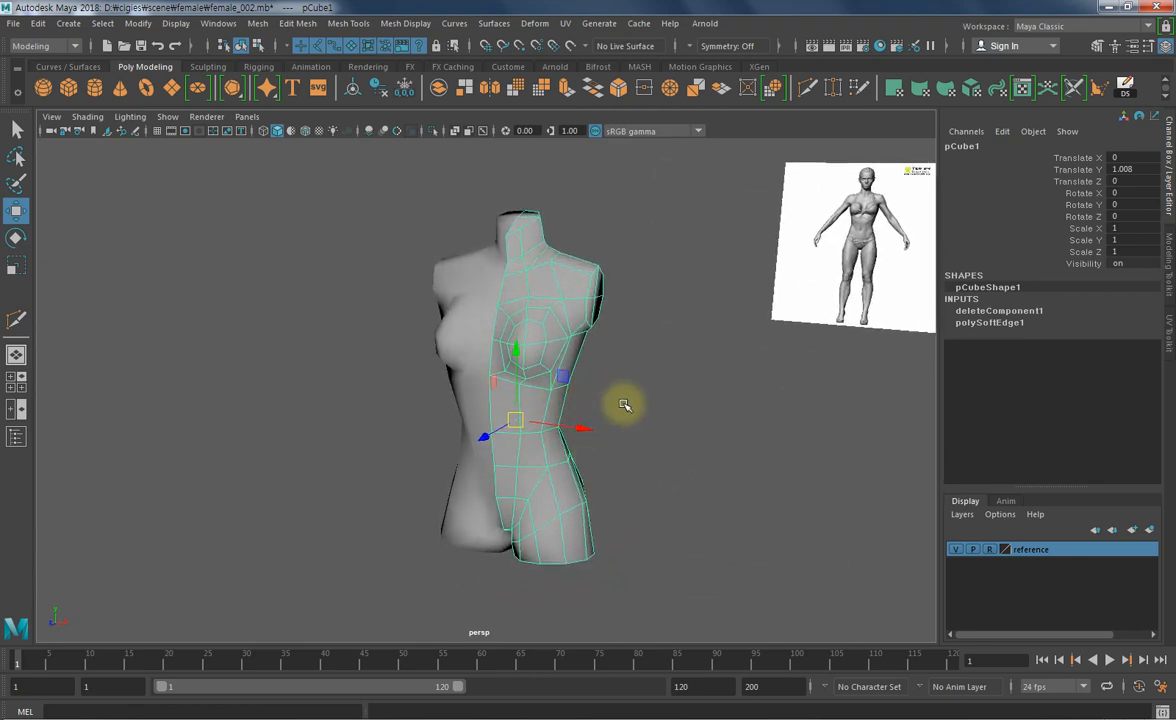
{"action": "left_click_drag", "start_coordinate": [566, 469], "coordinate": [472, 461], "text": "alt"}
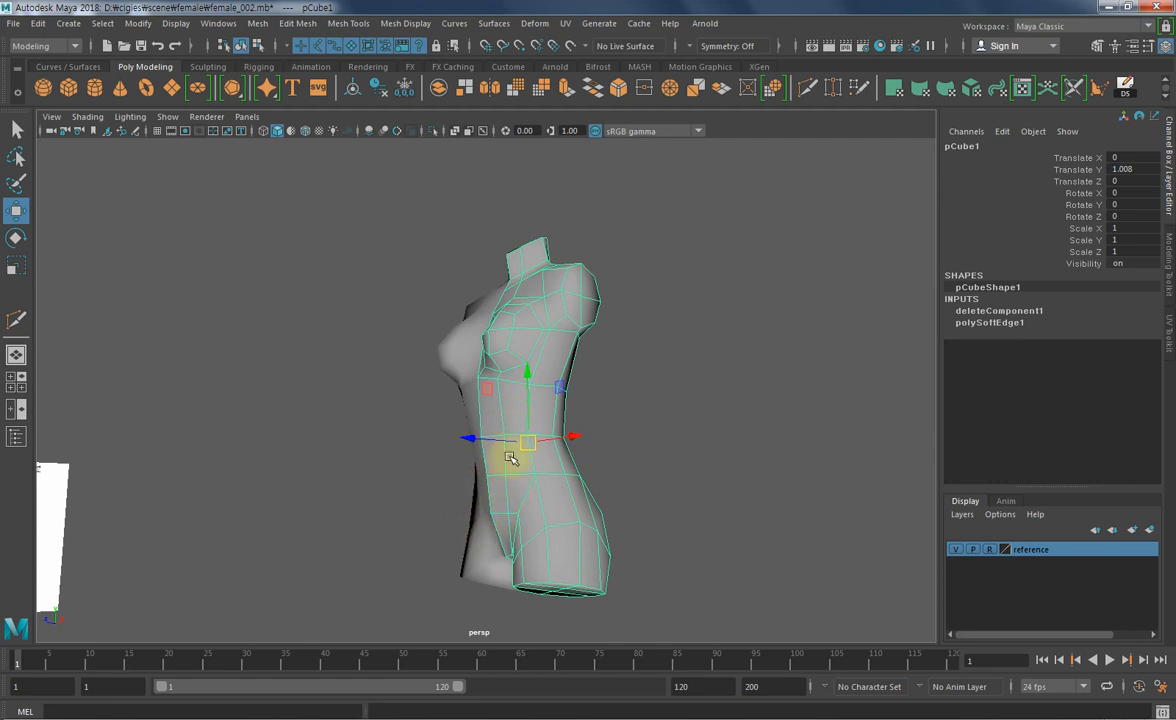